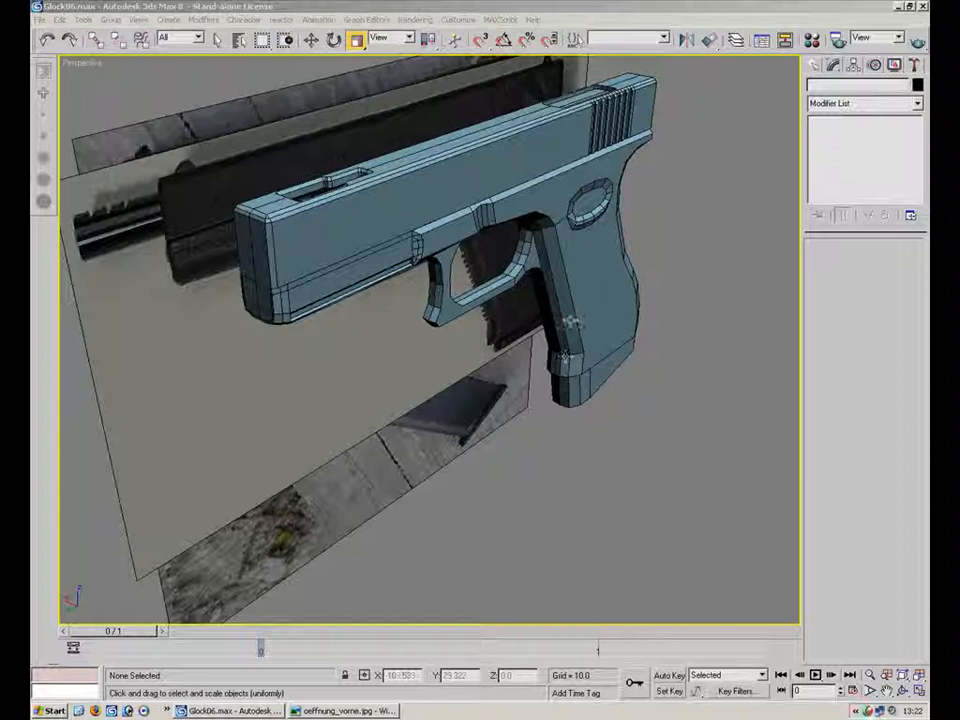
# - Scale the three pistol parts together along the X axis to adjust the gun's width
pyautogui.keyDown('alt'); pyautogui.moveTo(536, 339); pyautogui.dragTo(543, 383, button='middle'); pyautogui.keyUp('alt')
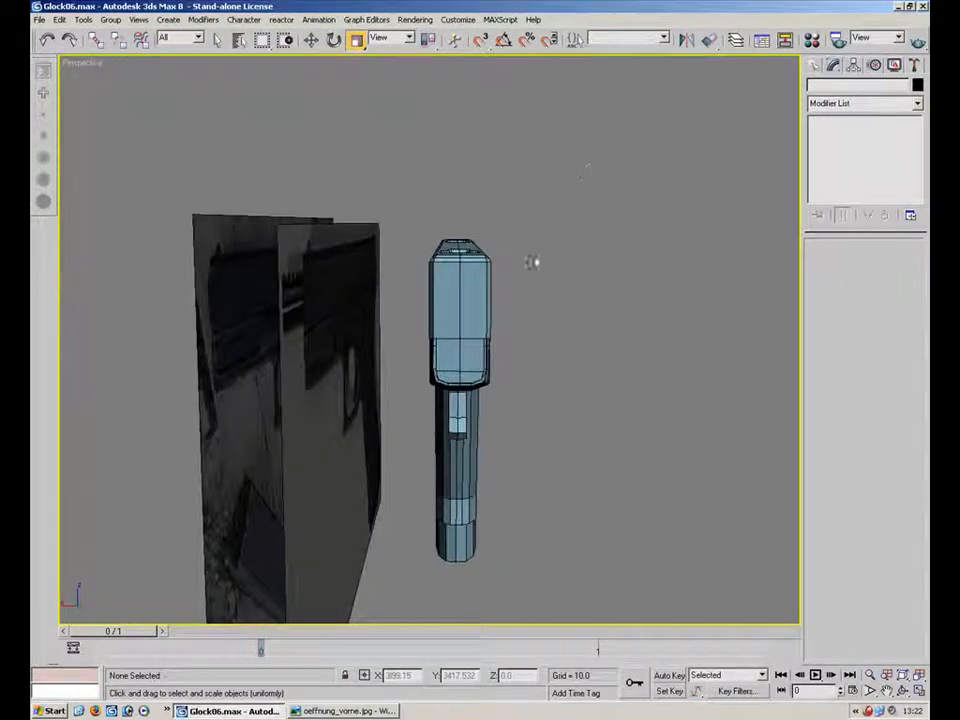
pyautogui.moveTo(320, 652); pyautogui.dragTo(324, 645)
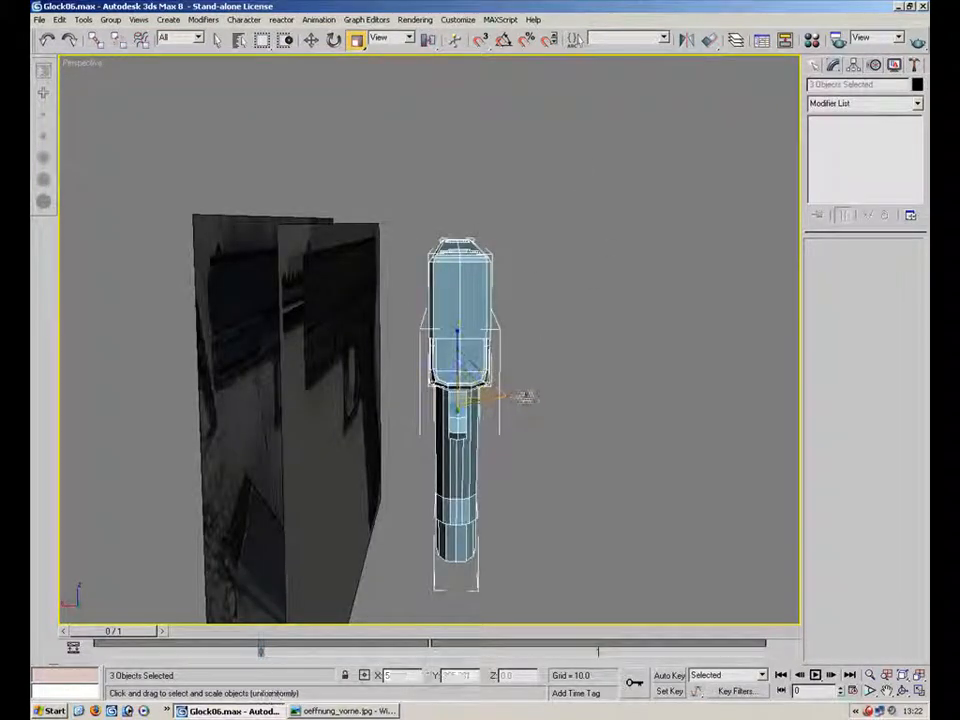
pyautogui.moveTo(521, 397)
pyautogui.mouseDown()
pyautogui.moveTo(544, 396)
pyautogui.moveTo(523, 398)
pyautogui.mouseUp()
pyautogui.click(602, 394)
pyautogui.keyDown('alt'); pyautogui.moveTo(602, 394); pyautogui.dragTo(593, 459, button='middle'); pyautogui.keyUp('alt')
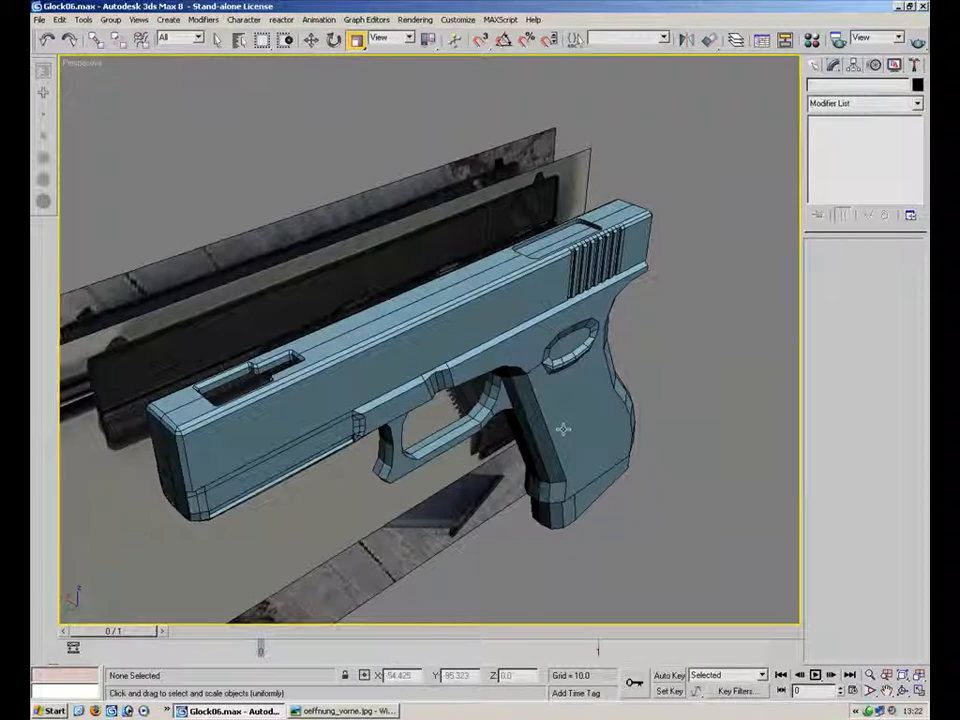
# - Select the slide and check the reference photo oeffnung_vorne.jpg in Windows Picture and Fax Viewer
pyautogui.click(457, 308)
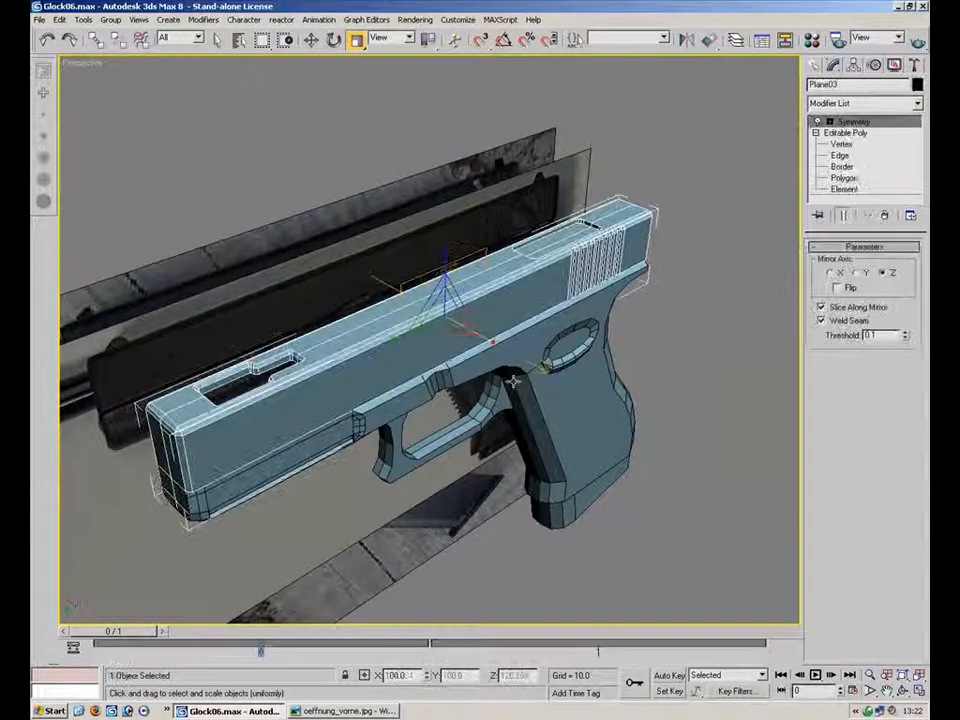
pyautogui.click(350, 711)
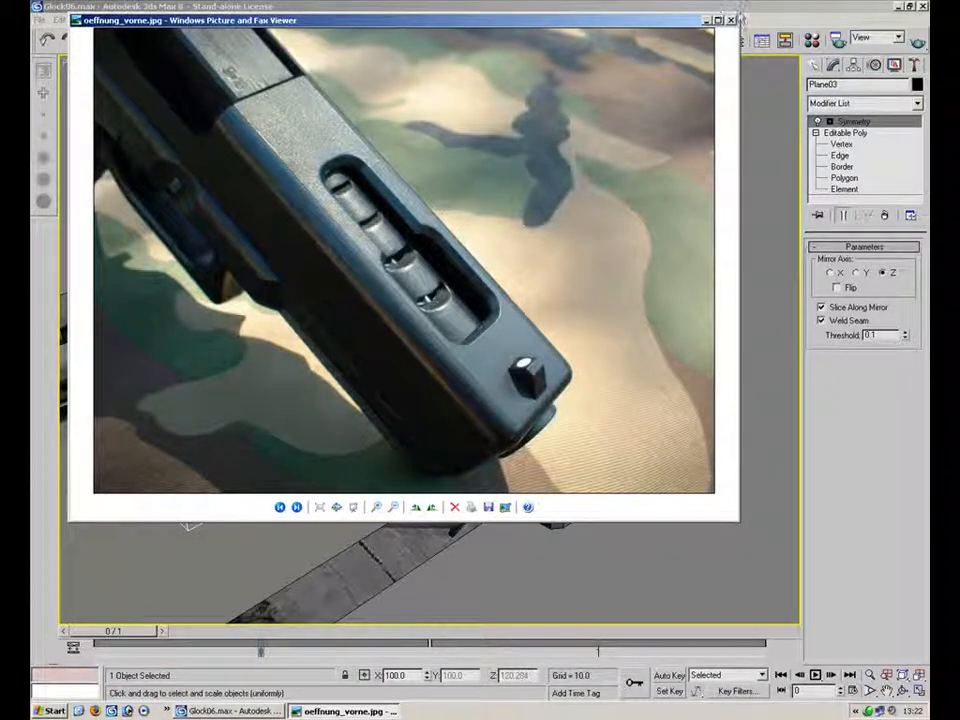
pyautogui.hotkey('alt', 'Tab')
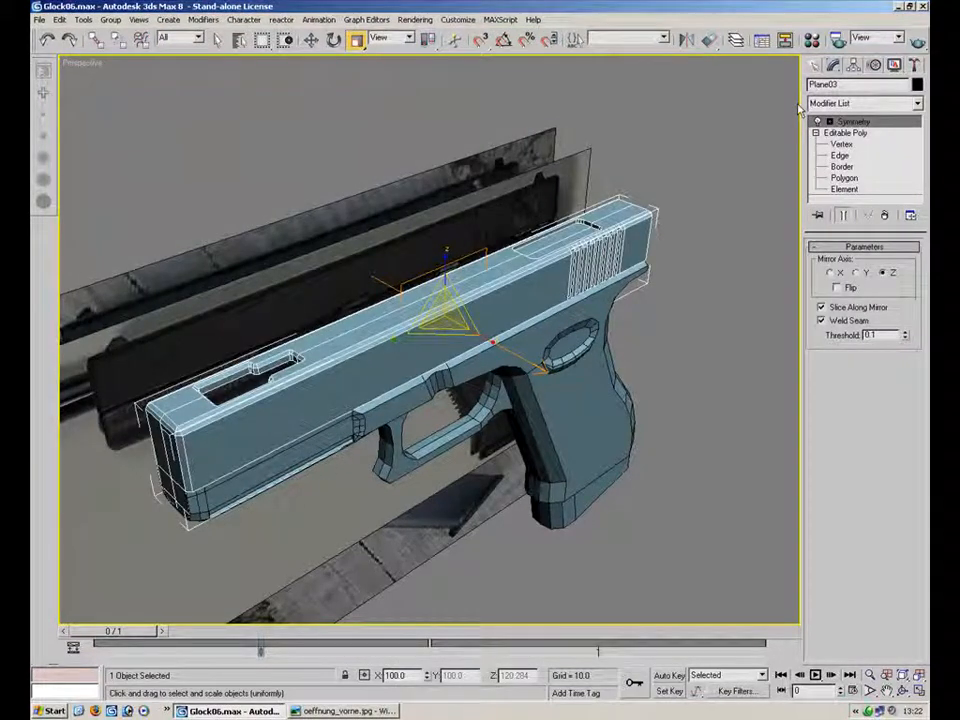
# - Insert four vertices on the slide's top centreline edge, between the front opening and the rear recess
pyautogui.click(842, 156)
pyautogui.keyDown('alt'); pyautogui.moveTo(515, 240); pyautogui.dragTo(559, 275, button='middle'); pyautogui.keyUp('alt')
pyautogui.scroll(-3, 559, 275)
pyautogui.scroll(5, 576, 319)
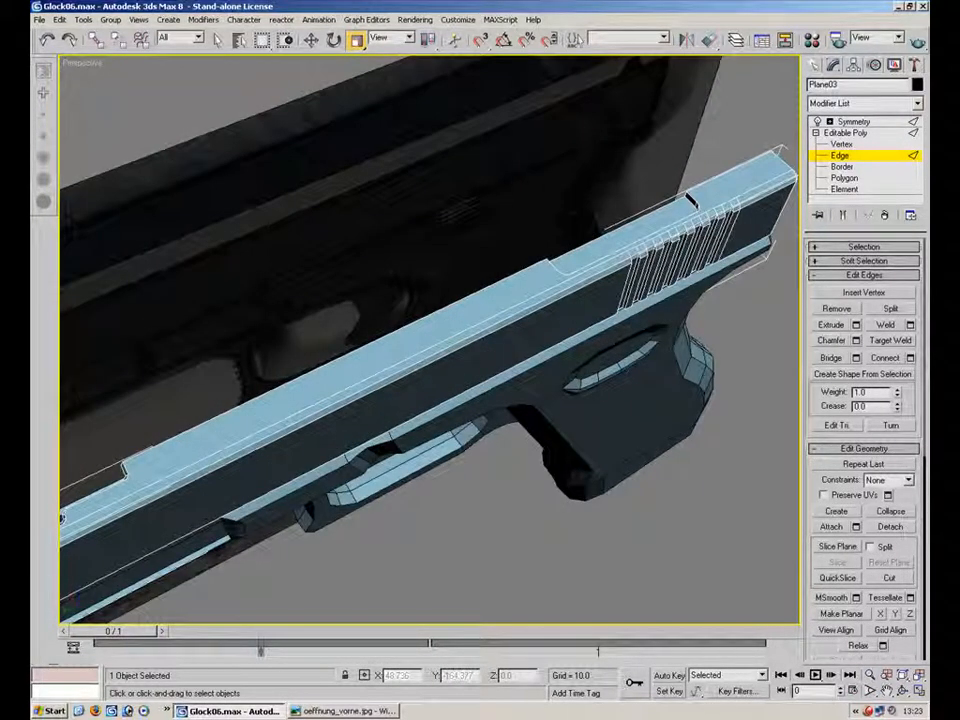
pyautogui.click(864, 293)
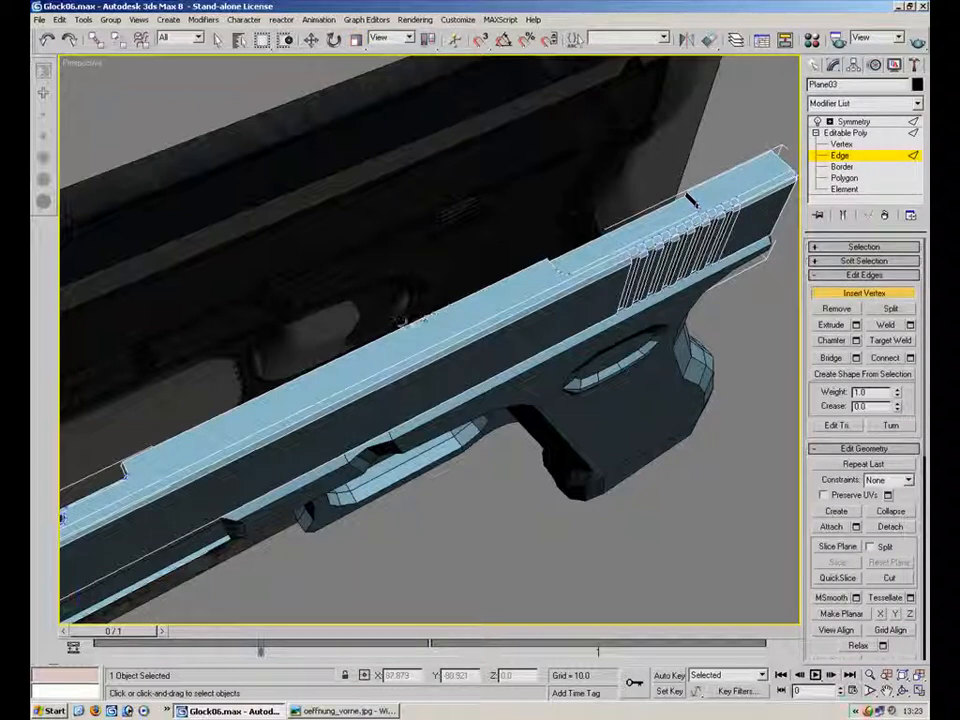
pyautogui.scroll(5, 457, 330)
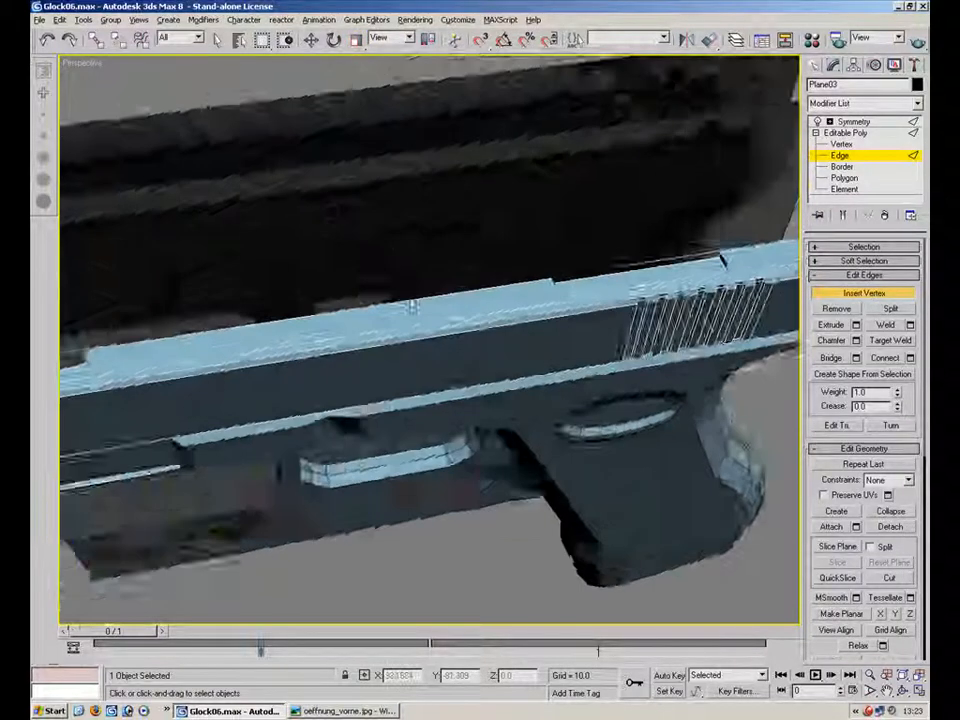
pyautogui.rightClick(478, 188)
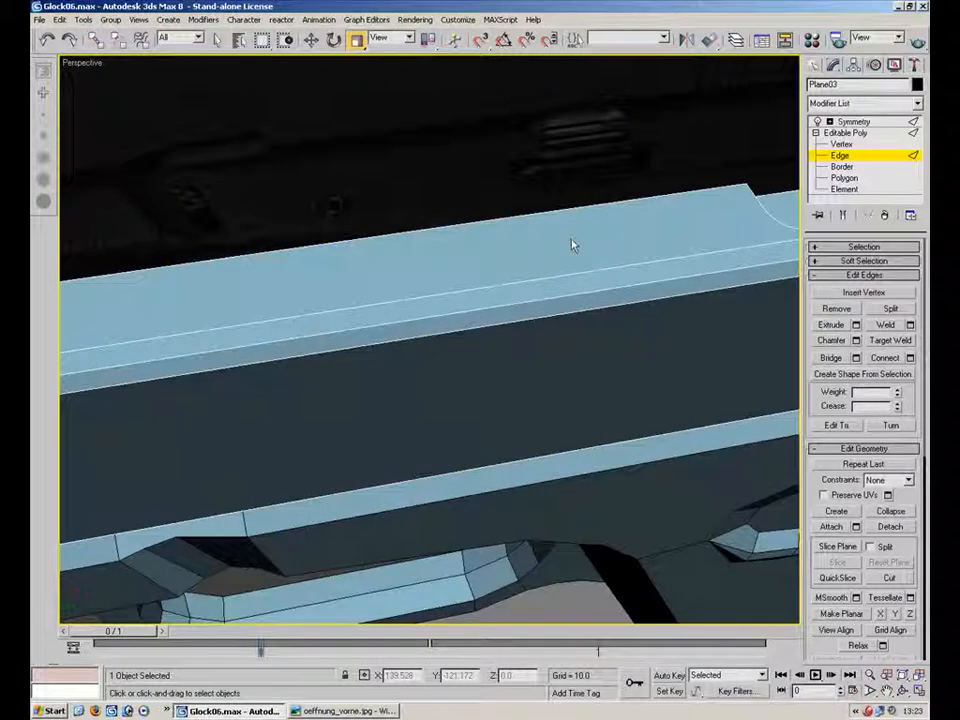
# - Move the two inner new vertices away from the centreline to X about -14, forming a notch in the slide's top
pyautogui.click(842, 144)
pyautogui.keyDown('alt'); pyautogui.moveTo(402, 230); pyautogui.dragTo(452, 211, button='middle'); pyautogui.keyUp('alt')
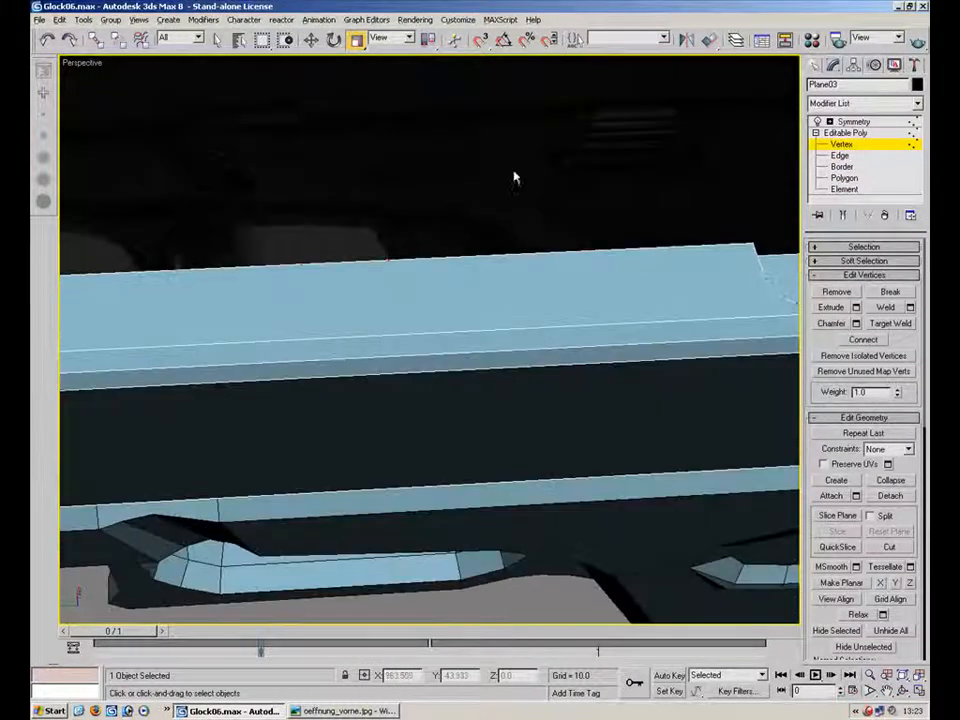
pyautogui.moveTo(248, 292); pyautogui.dragTo(248, 292)
pyautogui.keyDown('alt'); pyautogui.moveTo(339, 245); pyautogui.dragTo(322, 180, button='middle'); pyautogui.keyUp('alt')
pyautogui.click(311, 40)
pyautogui.moveTo(330, 265); pyautogui.dragTo(308, 324)
pyautogui.moveTo(443, 274); pyautogui.dragTo(407, 316)
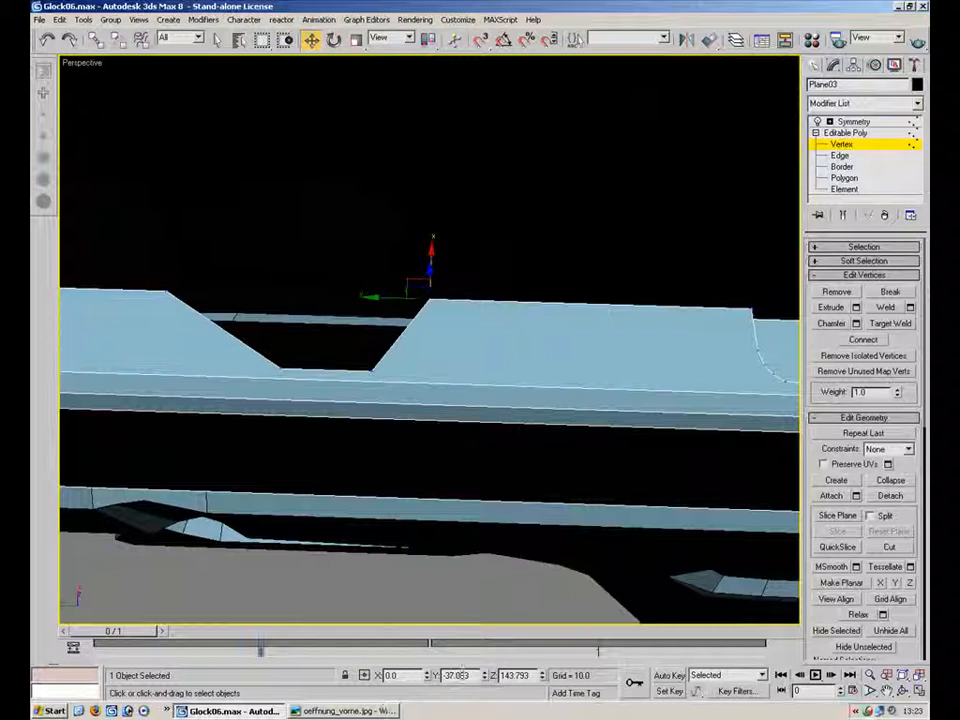
# - Square the notch by giving its inner corners the outer corners' Y values, about -37 and 8.234
pyautogui.click(374, 373)
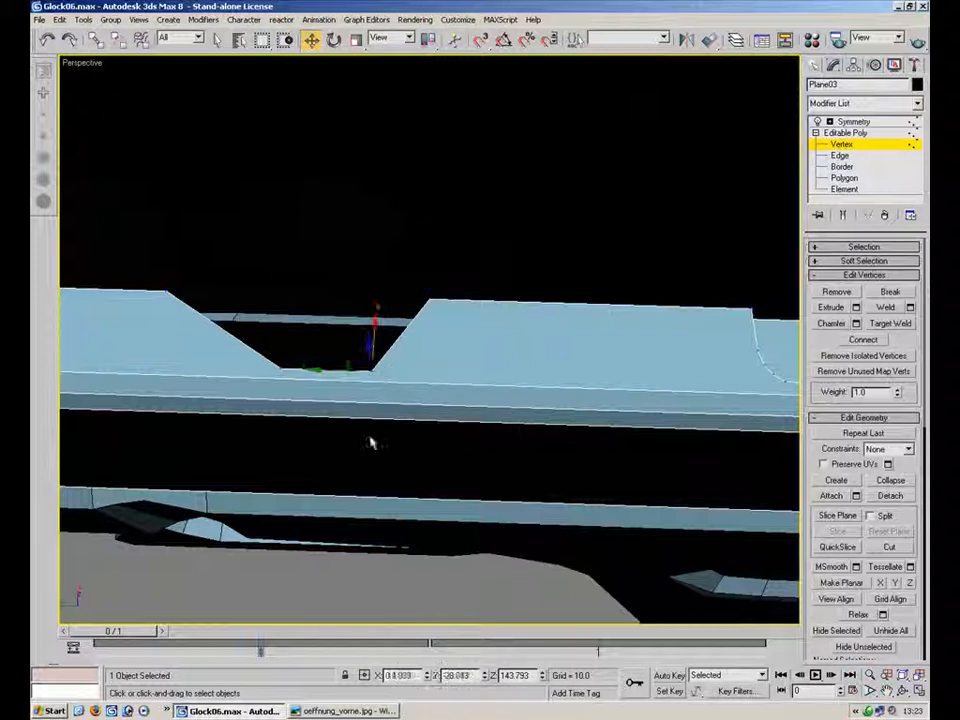
pyautogui.doubleClick(456, 676)
pyautogui.hotkey('ctrl', 'v')
pyautogui.click(289, 268)
pyautogui.moveTo(227, 214); pyautogui.dragTo(125, 301)
pyautogui.click(275, 368)
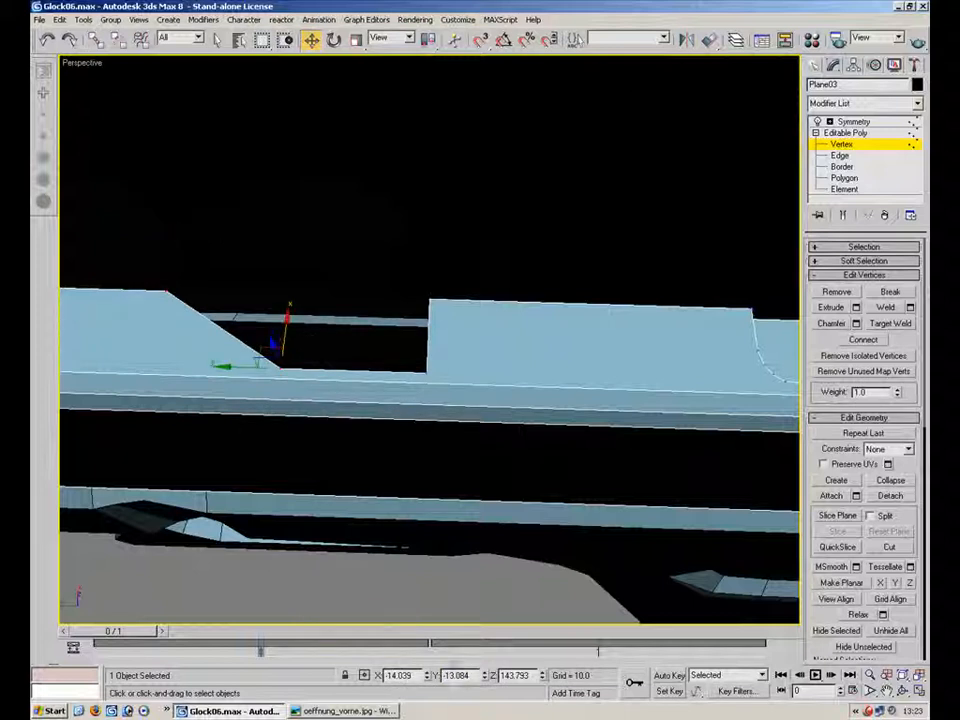
pyautogui.doubleClick(474, 677)
pyautogui.hotkey('ctrl', 'v')
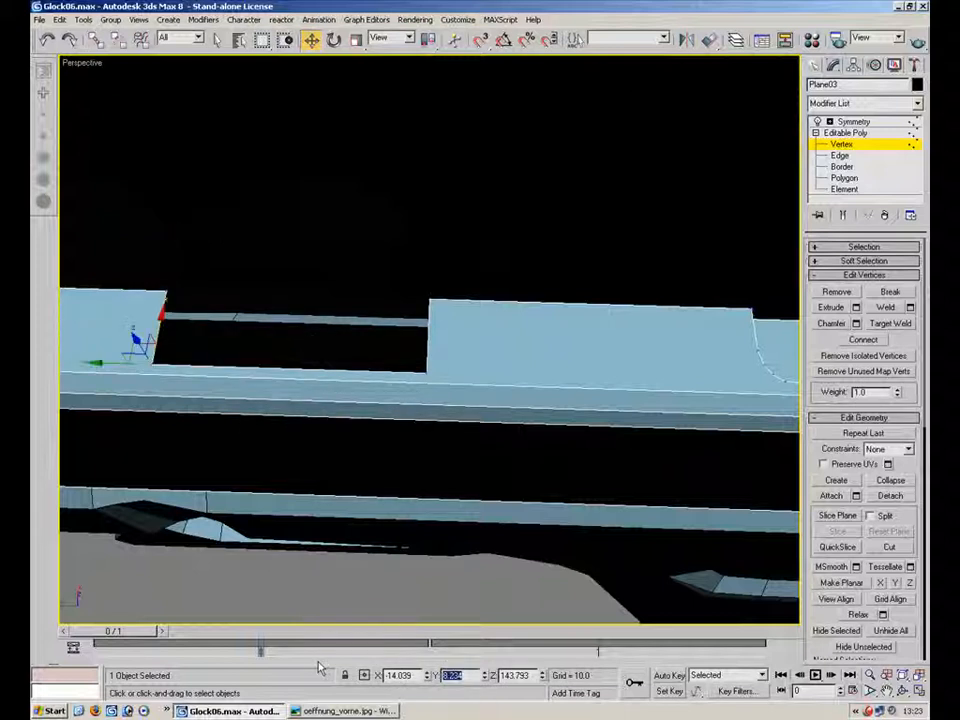
pyautogui.moveTo(493, 320); pyautogui.dragTo(497, 328, button='middle')
pyautogui.scroll(-6, 497, 328)
pyautogui.keyDown('alt'); pyautogui.moveTo(606, 384); pyautogui.dragTo(557, 381, button='middle'); pyautogui.keyUp('alt')
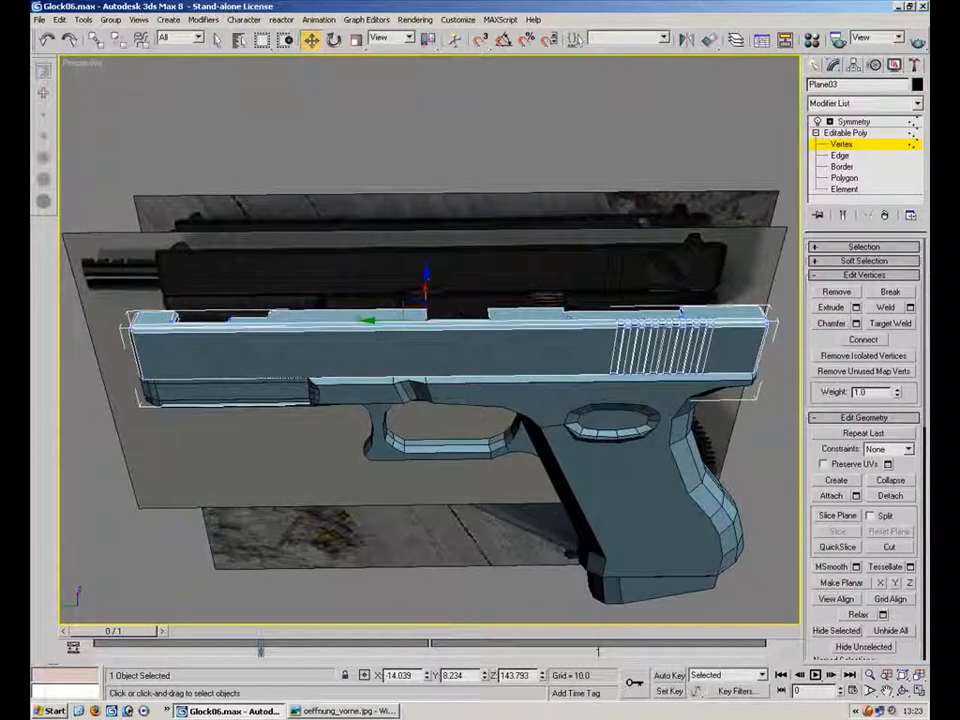
# - Look through the pistol reference photos in Windows Picture and Fax Viewer for a view of the slide's ejection port
pyautogui.click(343, 711)
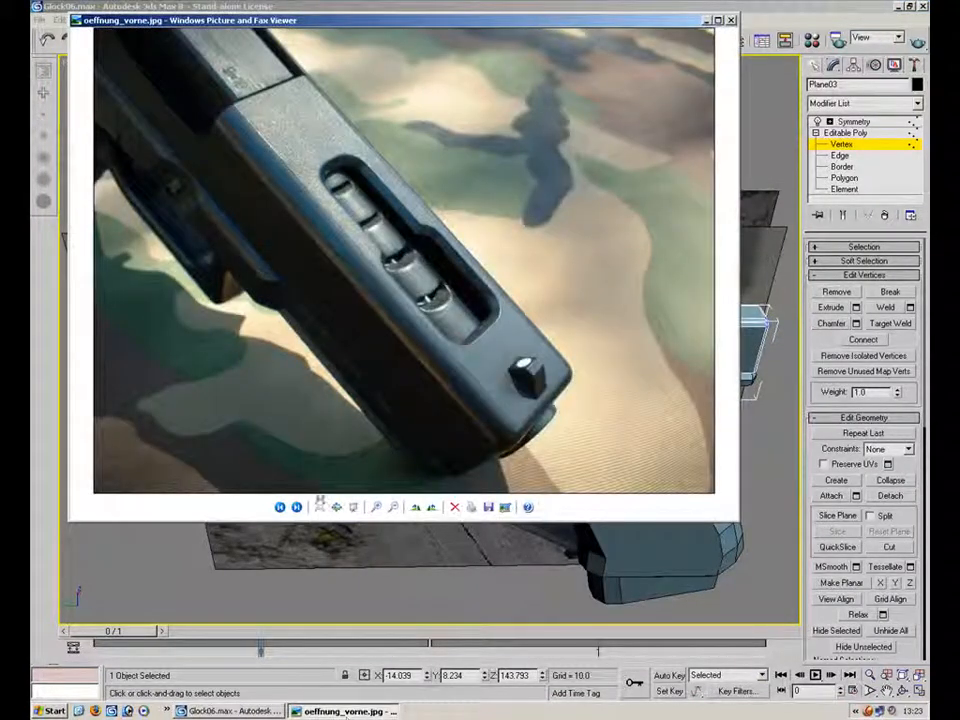
pyautogui.click(296, 507)
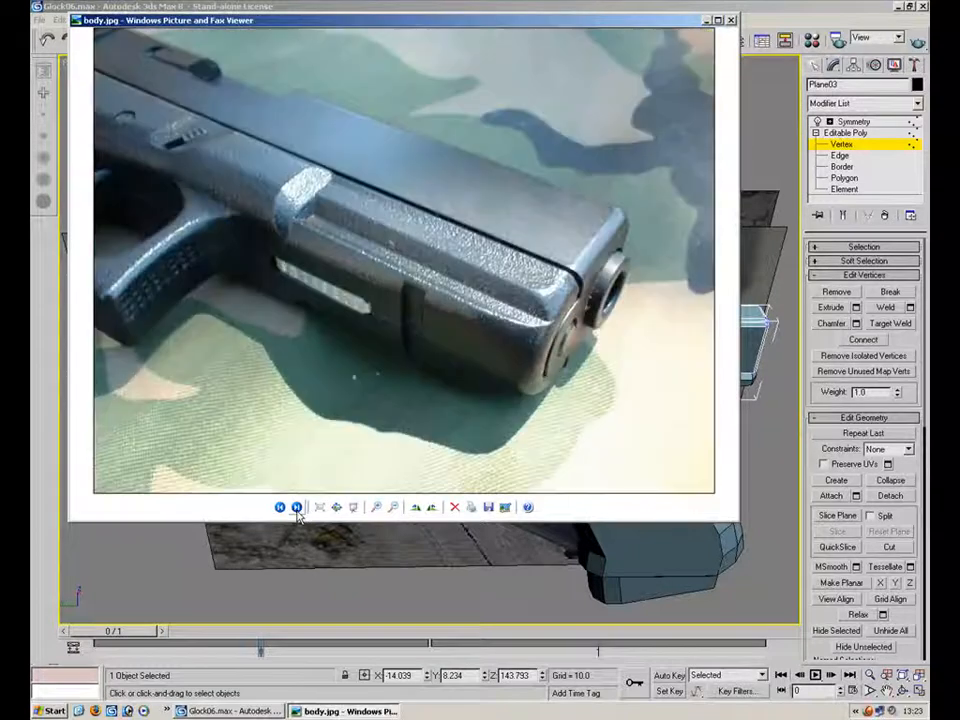
pyautogui.click(296, 507)
pyautogui.click(296, 507)
pyautogui.click(296, 507)
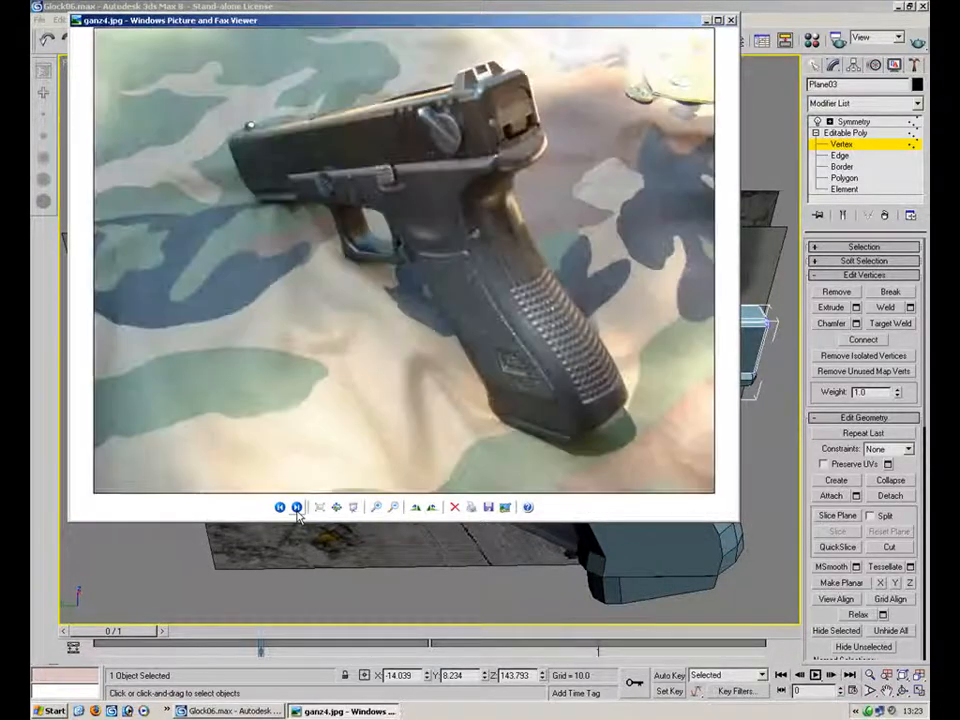
pyautogui.click(296, 507)
pyautogui.click(296, 507)
pyautogui.click(296, 507)
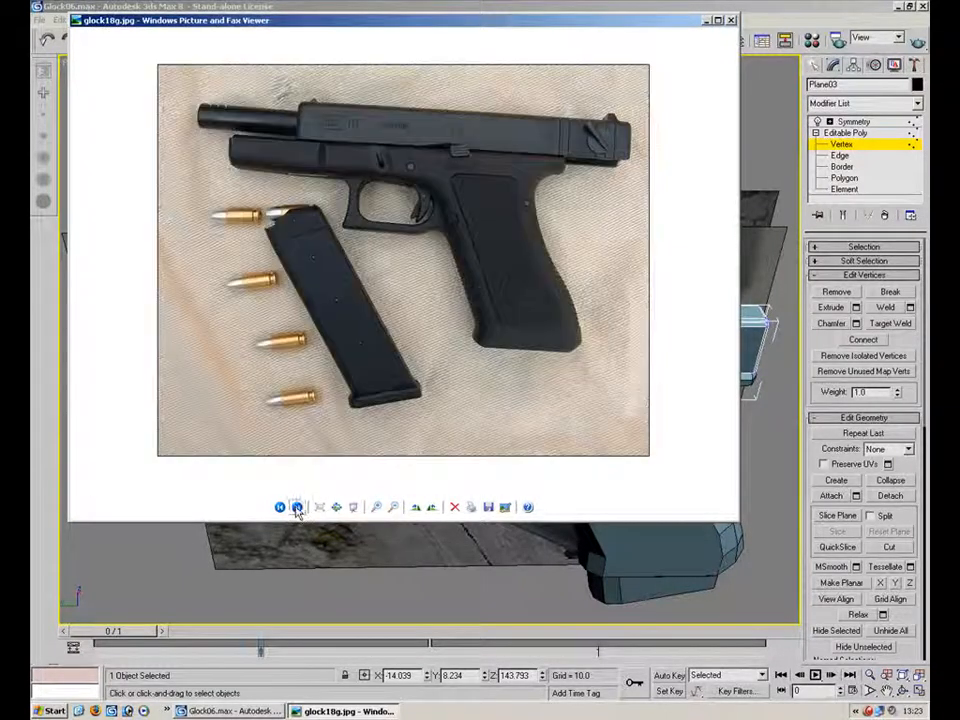
pyautogui.click(296, 507)
pyautogui.click(296, 507)
pyautogui.click(296, 507)
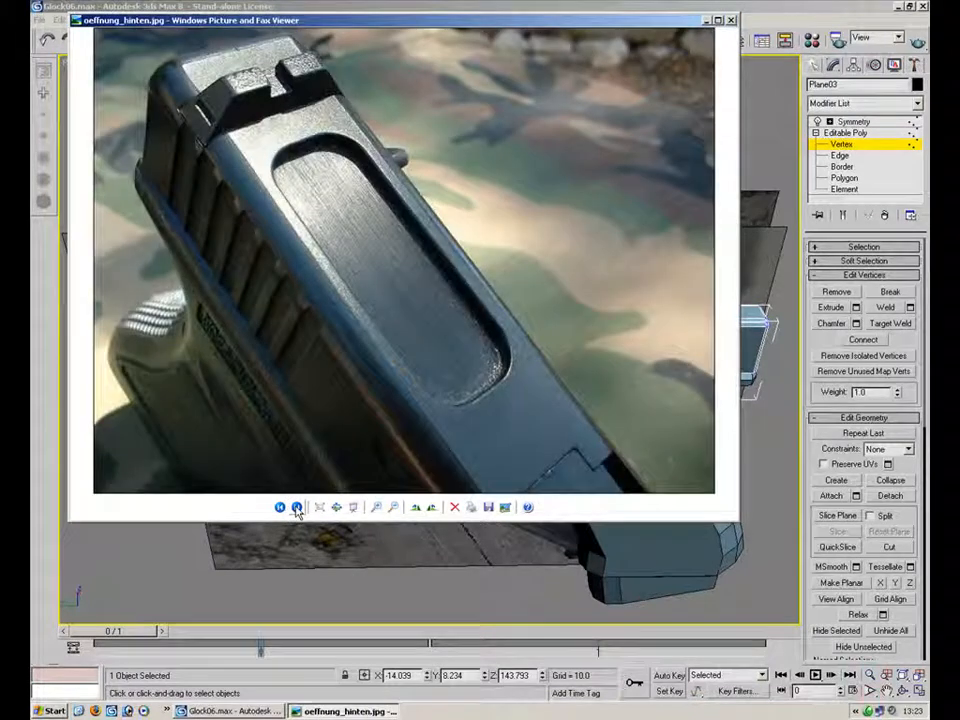
pyautogui.click(296, 507)
pyautogui.click(296, 507)
pyautogui.click(296, 507)
pyautogui.click(296, 507)
pyautogui.click(296, 507)
pyautogui.click(296, 507)
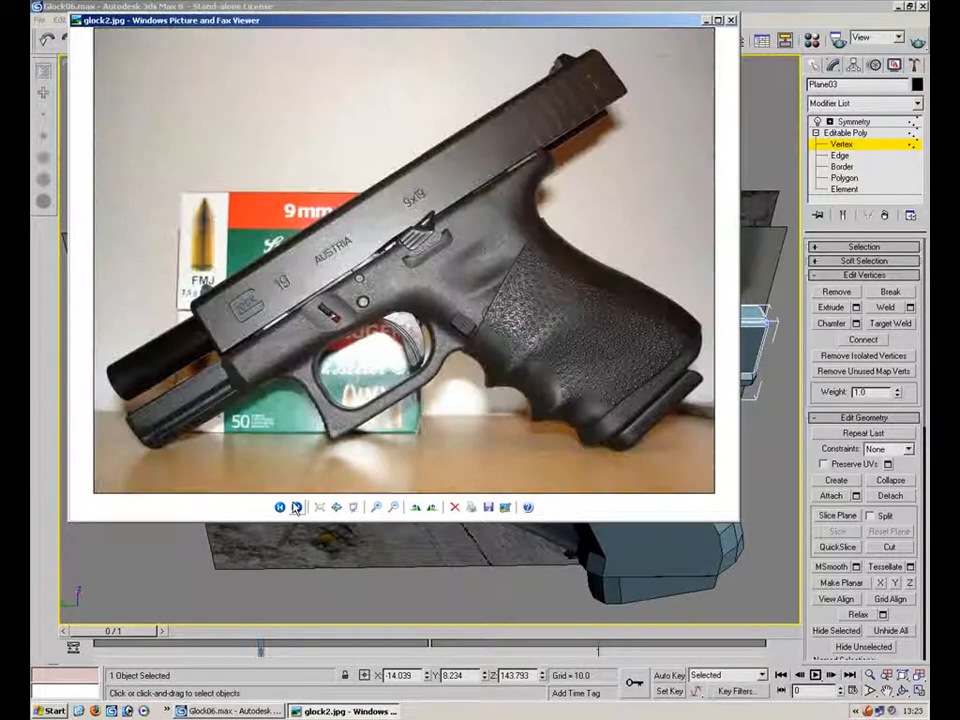
pyautogui.click(296, 507)
pyautogui.click(296, 507)
pyautogui.click(296, 507)
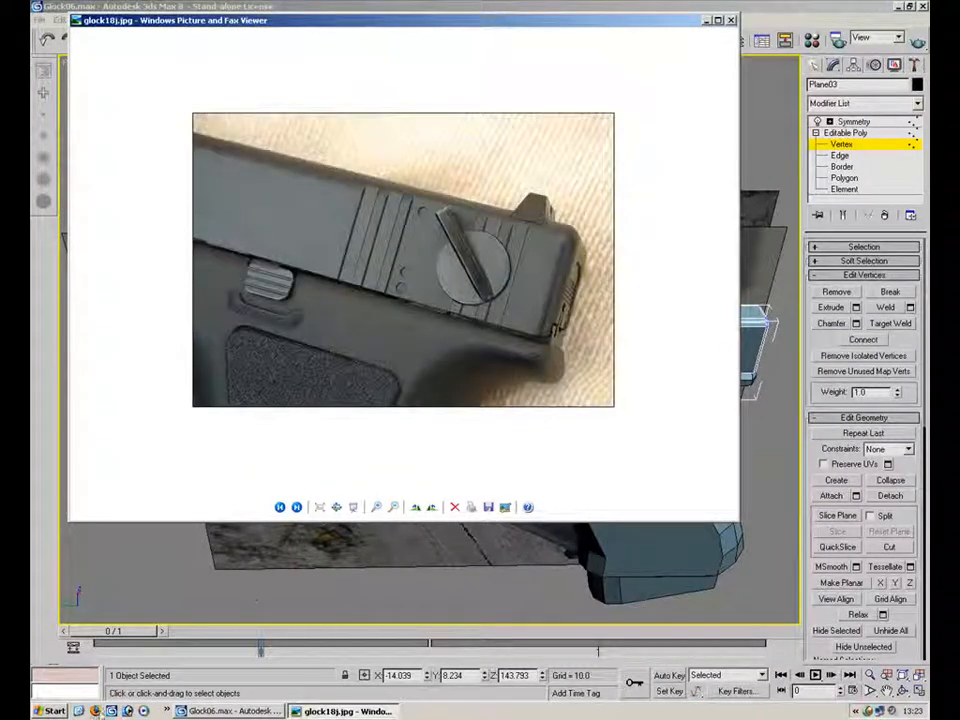
# - Switch to Firefox and search Google Images for "glock"
pyautogui.click(96, 712)
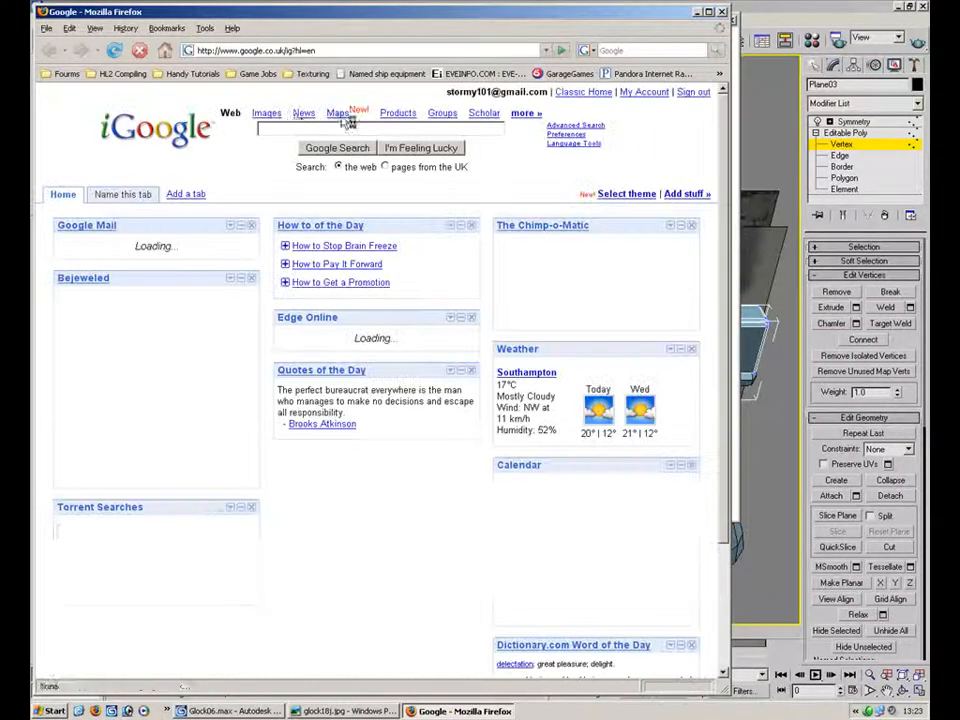
pyautogui.click(267, 113)
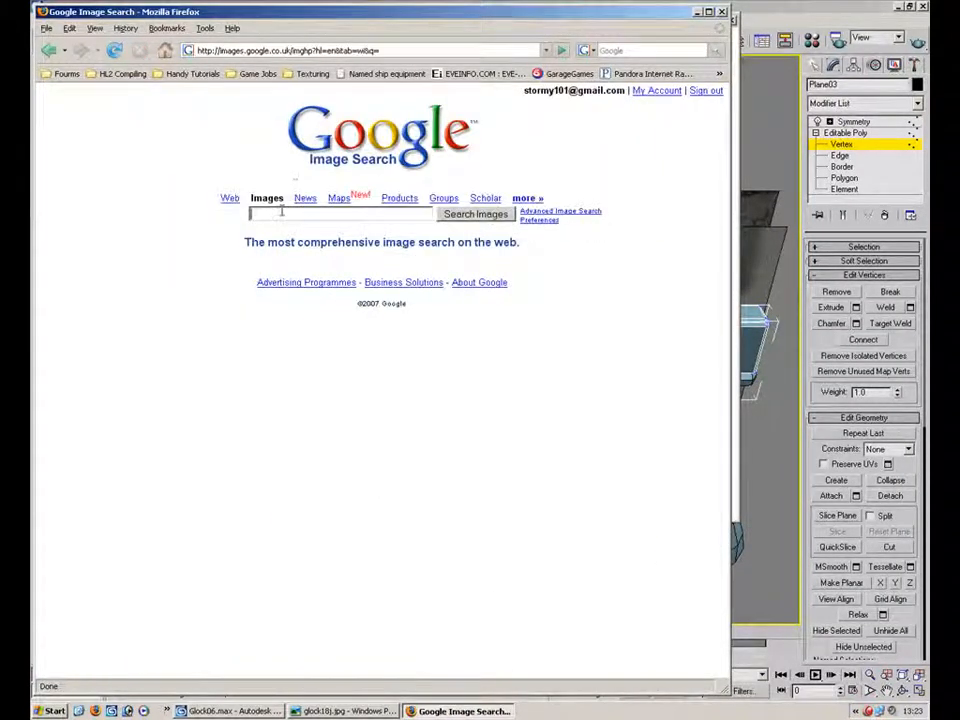
pyautogui.write('glo')
pyautogui.press('Return')
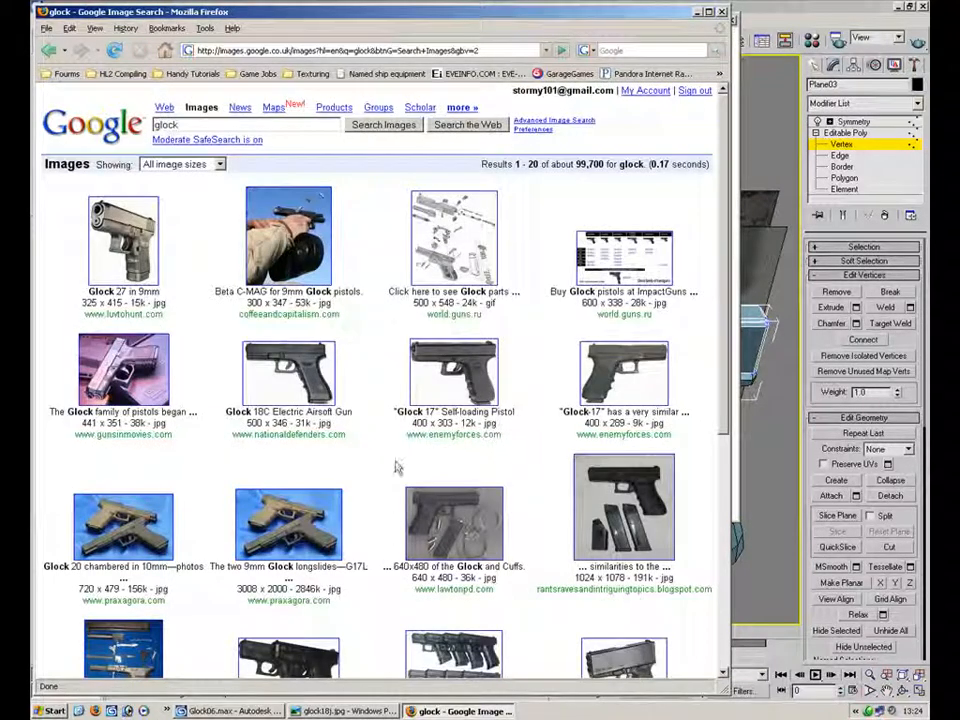
# - Find the glockops.com picture GlockBG-800-600.jpg in the results, view it at full size, and switch back to 3ds Max
pyautogui.scroll(-2, 397, 467)
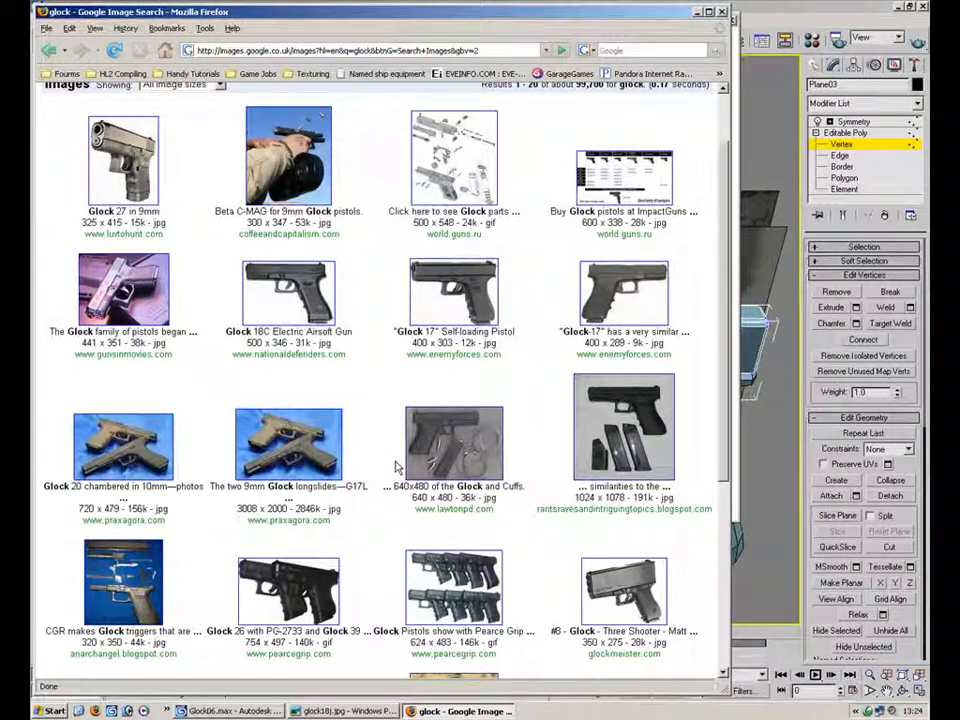
pyautogui.scroll(-3, 397, 467)
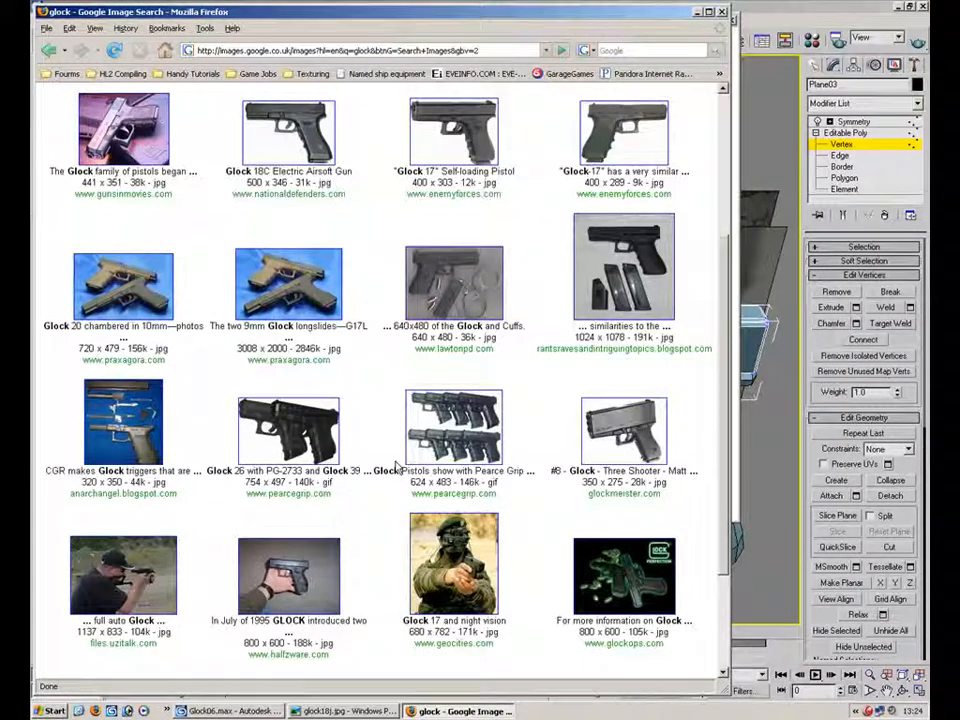
pyautogui.scroll(-3, 397, 467)
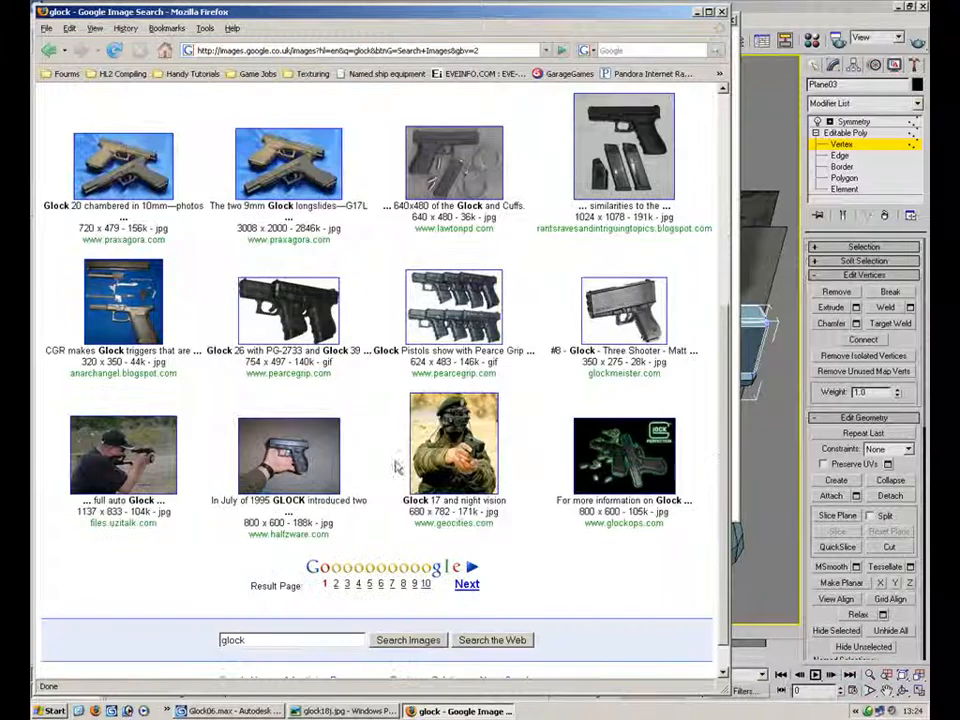
pyautogui.click(580, 471)
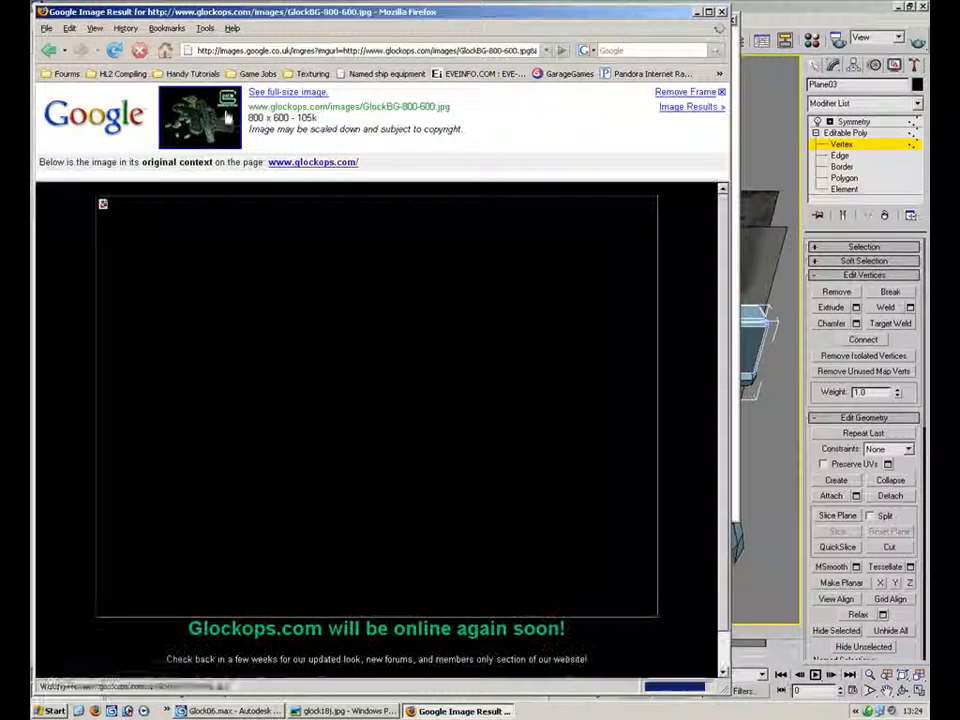
pyautogui.click(288, 91)
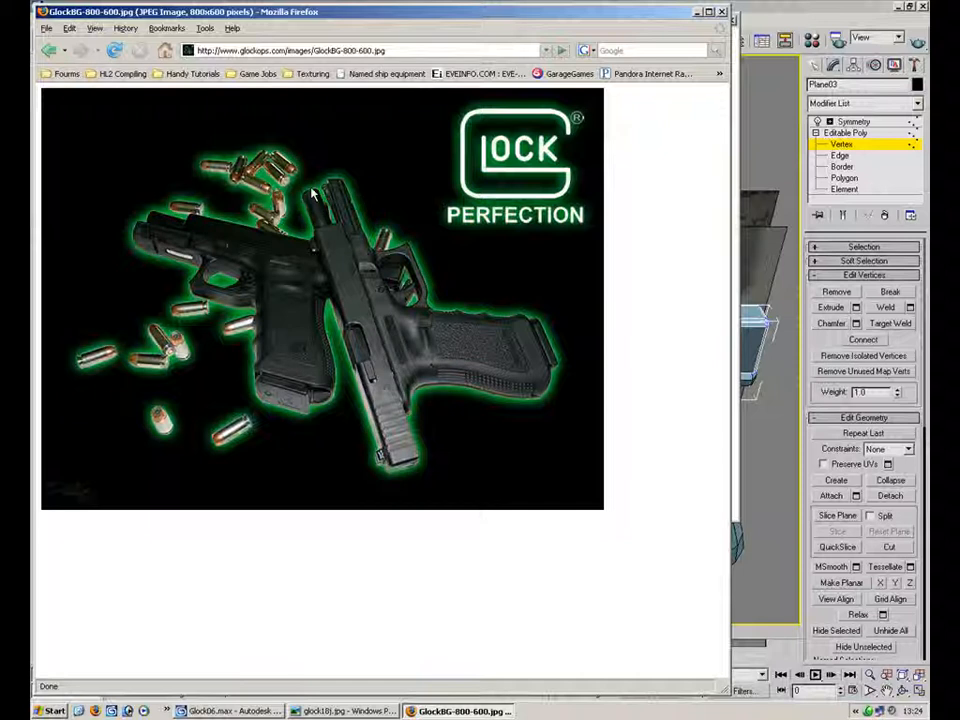
pyautogui.click(335, 711)
pyautogui.click(275, 711)
pyautogui.press('space')
pyautogui.moveTo(517, 259); pyautogui.dragTo(487, 294)
pyautogui.rightClick(487, 294)
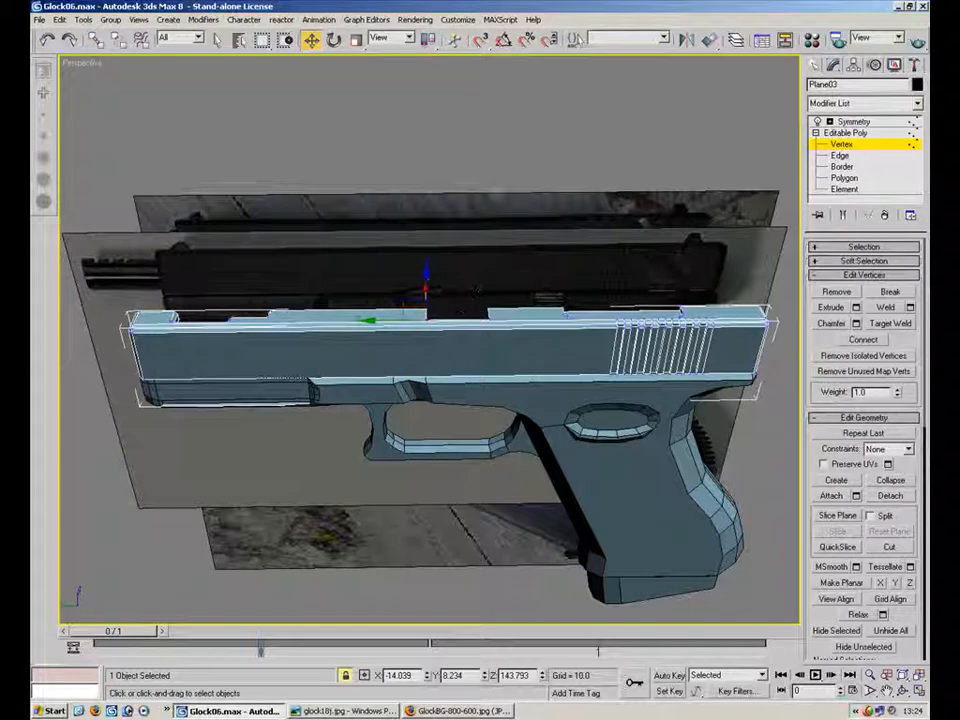
pyautogui.click(346, 676)
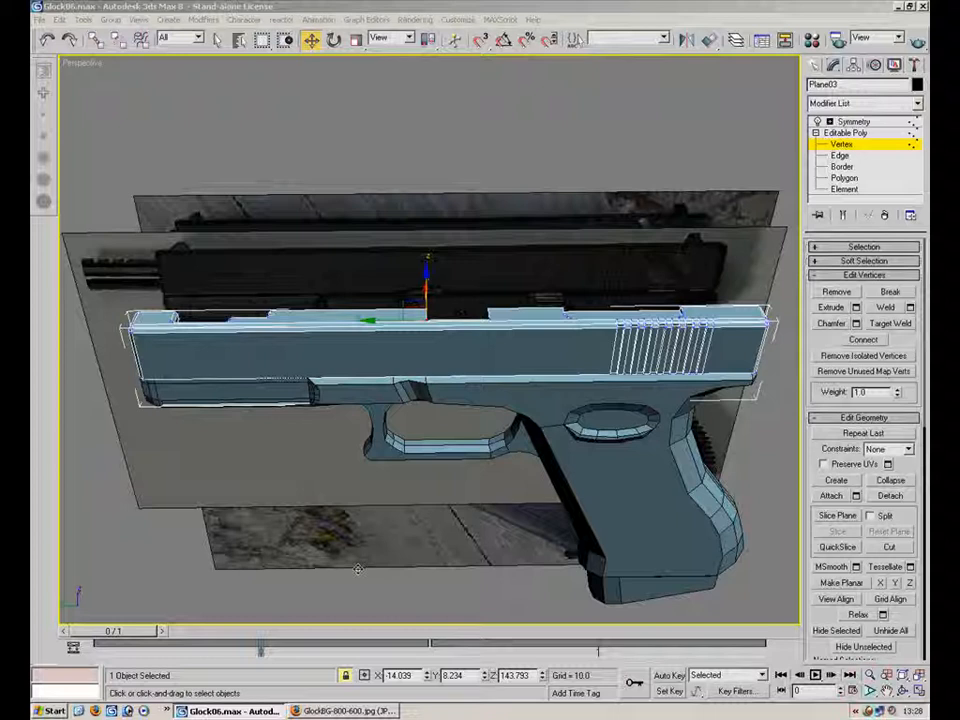
pyautogui.click(345, 676)
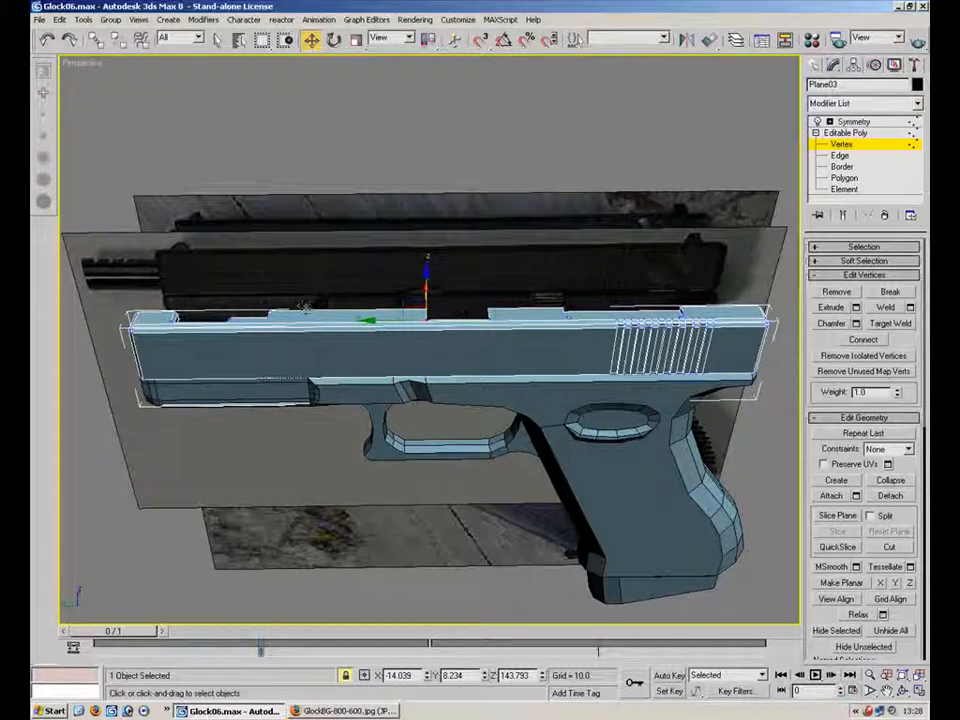
pyautogui.scroll(5, 291, 311)
pyautogui.moveTo(560, 397)
pyautogui.mouseDown()
pyautogui.moveTo(520, 458)
pyautogui.moveTo(471, 354)
pyautogui.moveTo(568, 381)
pyautogui.mouseUp()
pyautogui.rightClick(568, 381)
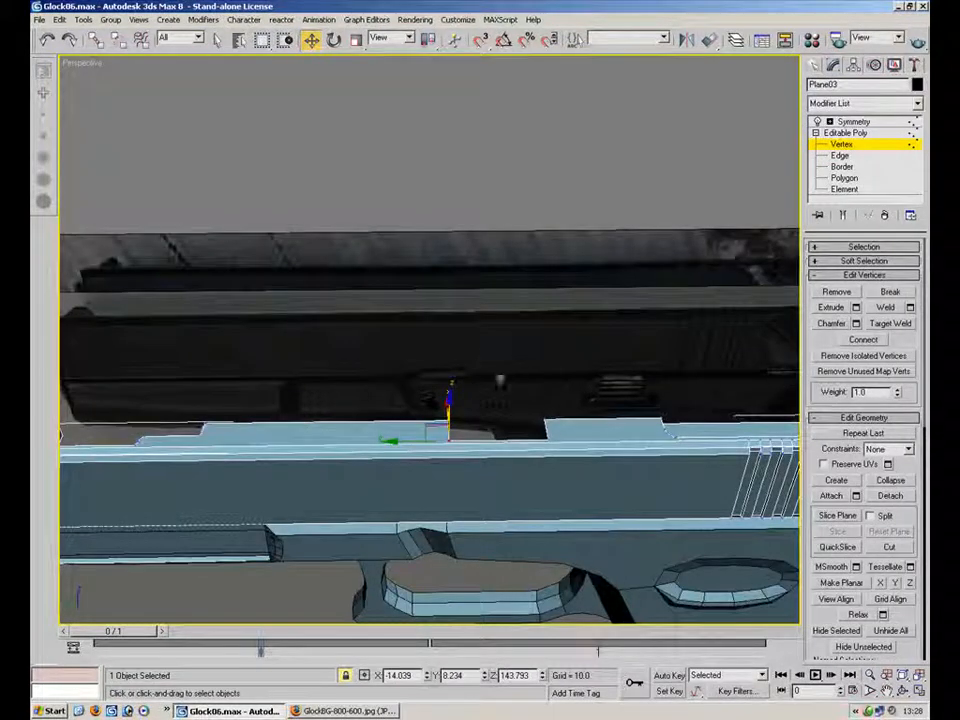
pyautogui.moveTo(450, 403)
pyautogui.mouseDown()
pyautogui.moveTo(450, 354)
pyautogui.moveTo(439, 349)
pyautogui.moveTo(443, 397)
pyautogui.mouseUp()
pyautogui.rightClick(443, 397)
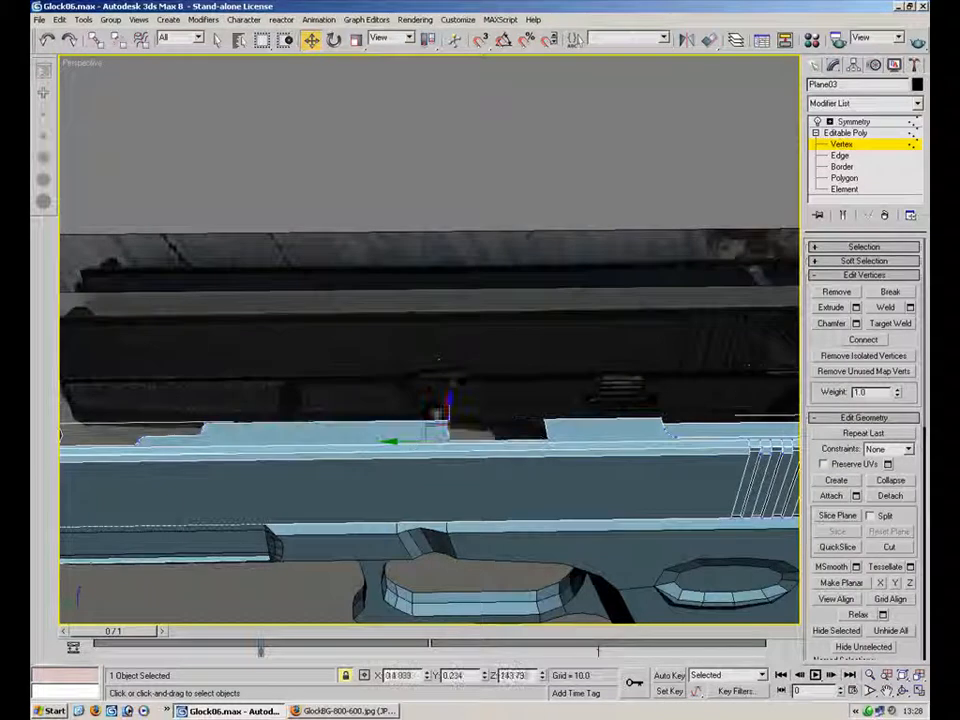
pyautogui.moveTo(411, 440); pyautogui.dragTo(390, 441)
pyautogui.rightClick(390, 441)
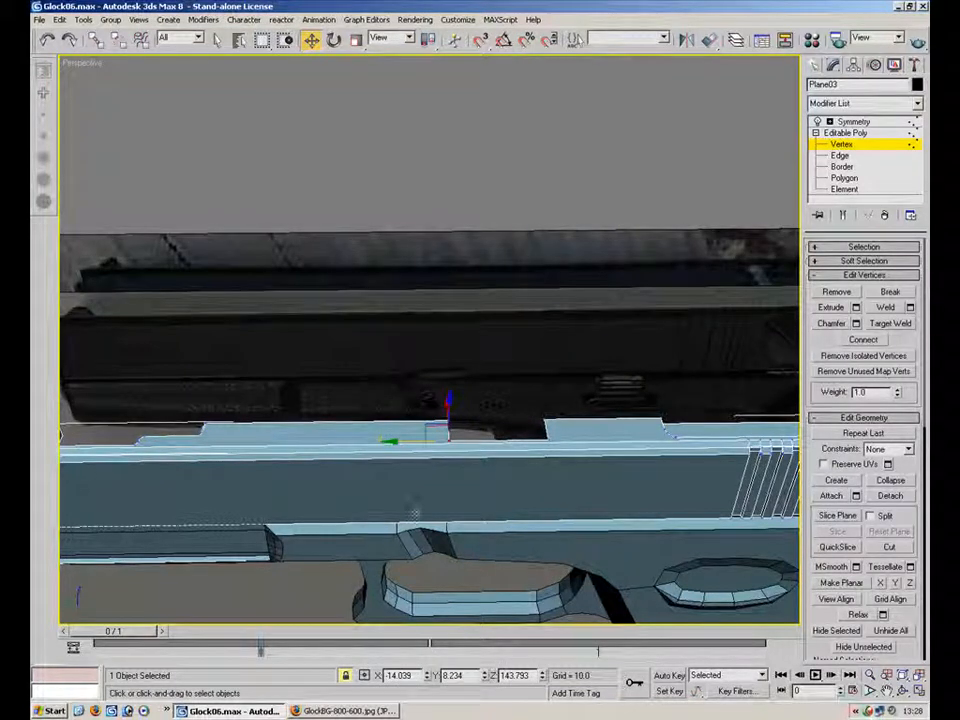
# - Unlock the selection and move the ejection port's front edge vertices forward to a Y of about 11.894, checking the Glock picture in Firefox
pyautogui.press('space')
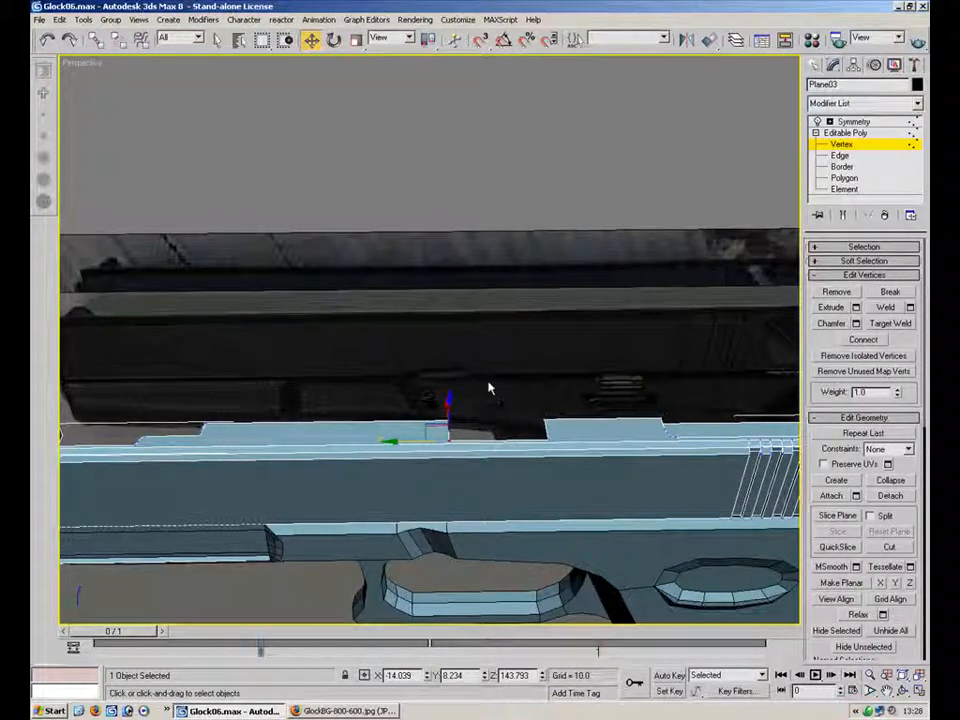
pyautogui.moveTo(570, 351); pyautogui.dragTo(412, 487)
pyautogui.moveTo(456, 432); pyautogui.dragTo(436, 431)
pyautogui.click(322, 712)
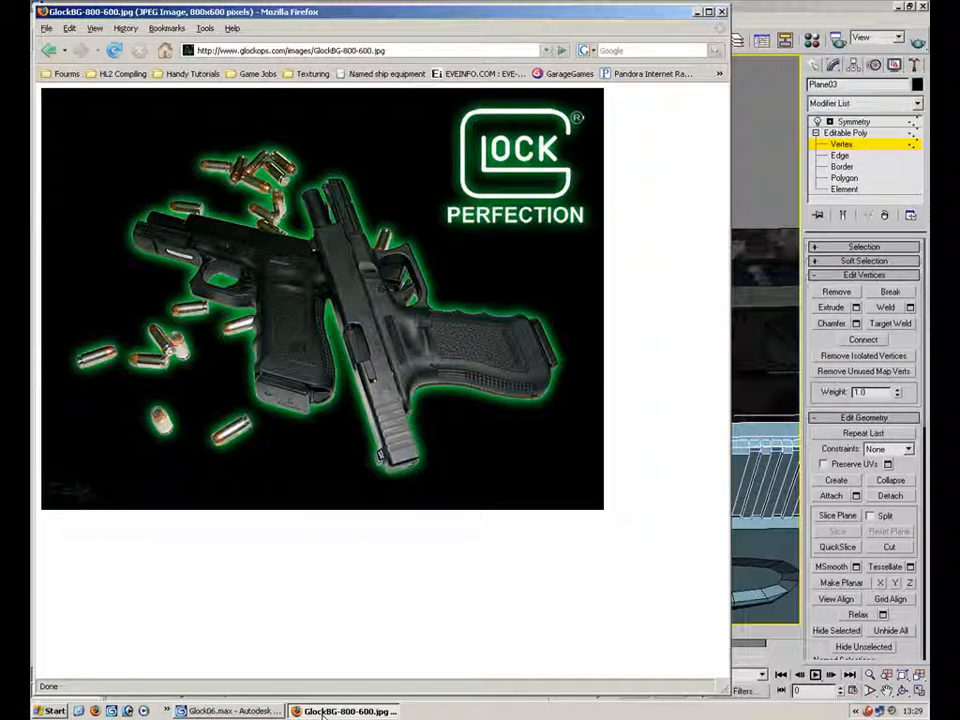
pyautogui.click(322, 712)
pyautogui.scroll(-3, 485, 398)
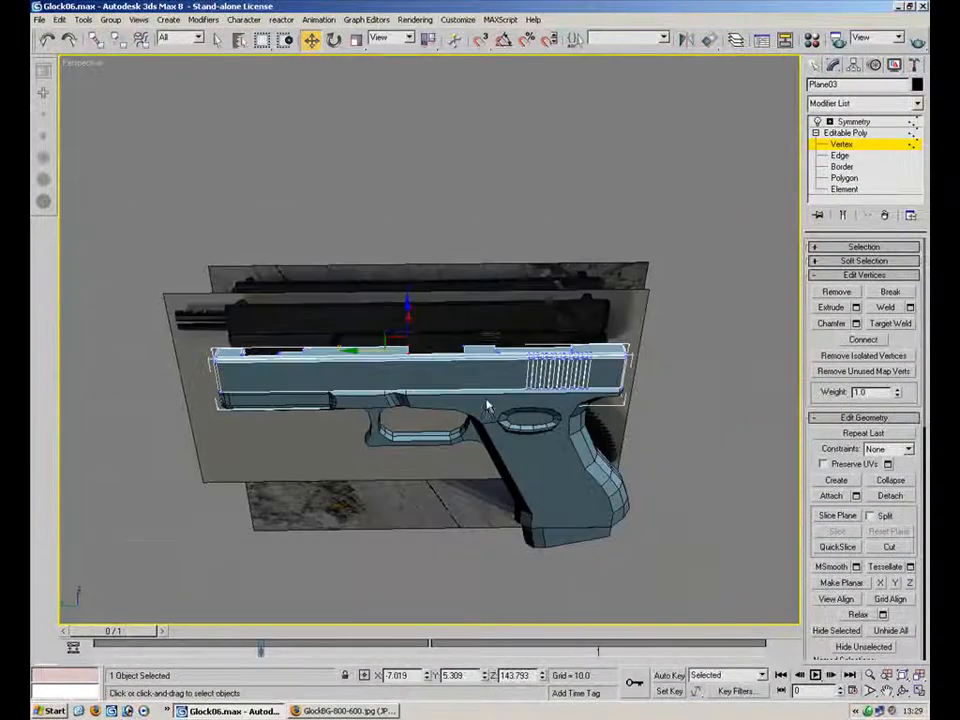
pyautogui.scroll(3, 476, 396)
pyautogui.moveTo(490, 331); pyautogui.dragTo(357, 352)
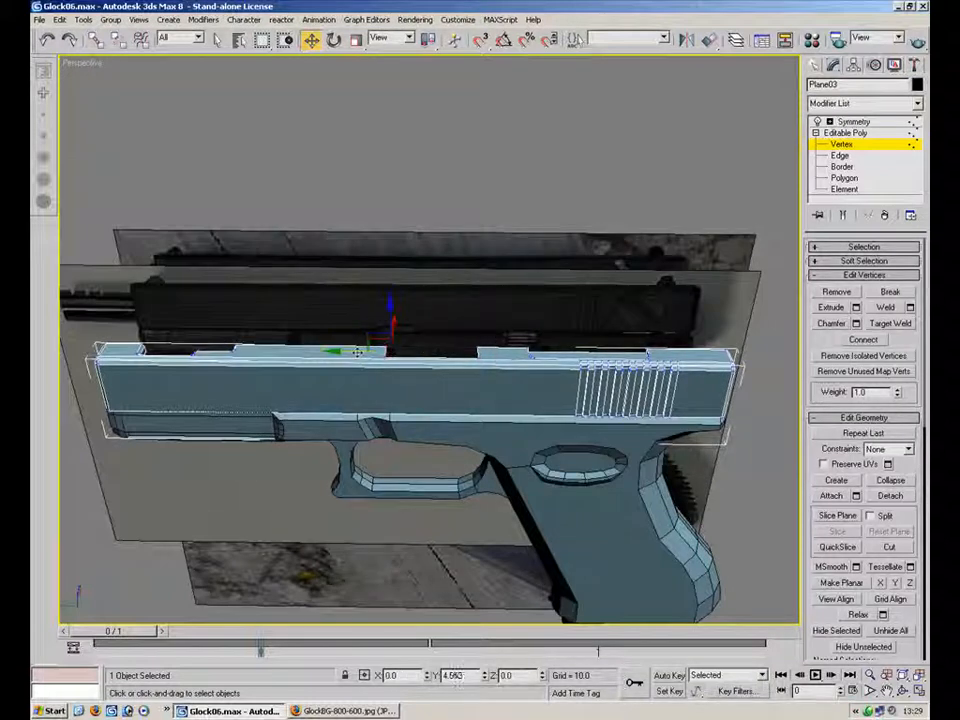
# - Open oeffnung_hinten.jpg from the Weapon Tutorial's Reference folder and examine the ejection port's rear corner, then return to 3ds Max
pyautogui.click(328, 711)
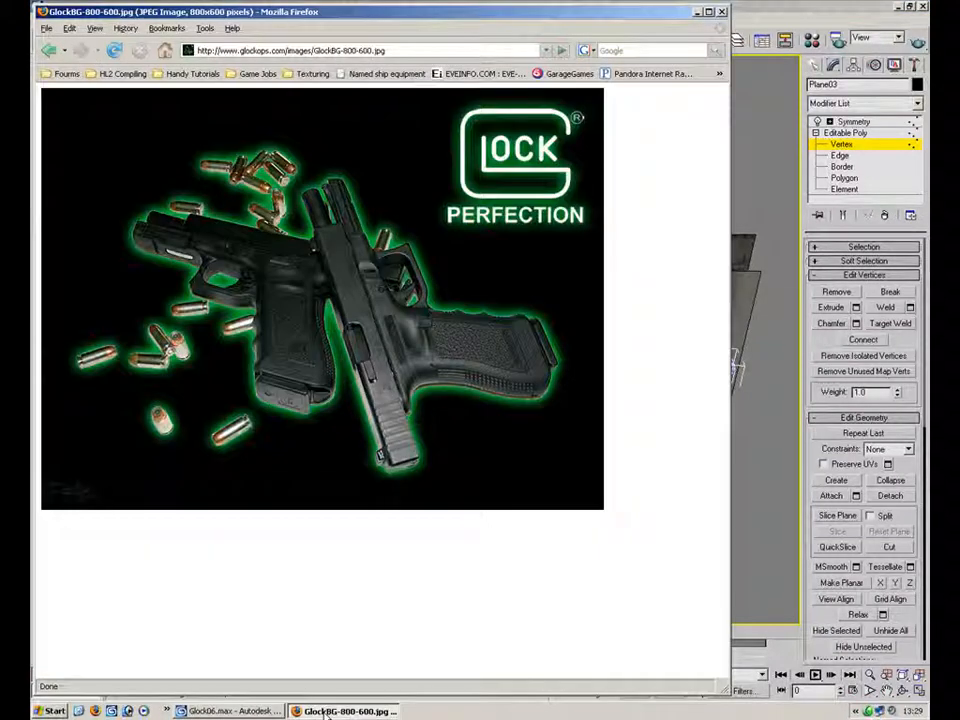
pyautogui.click(328, 711)
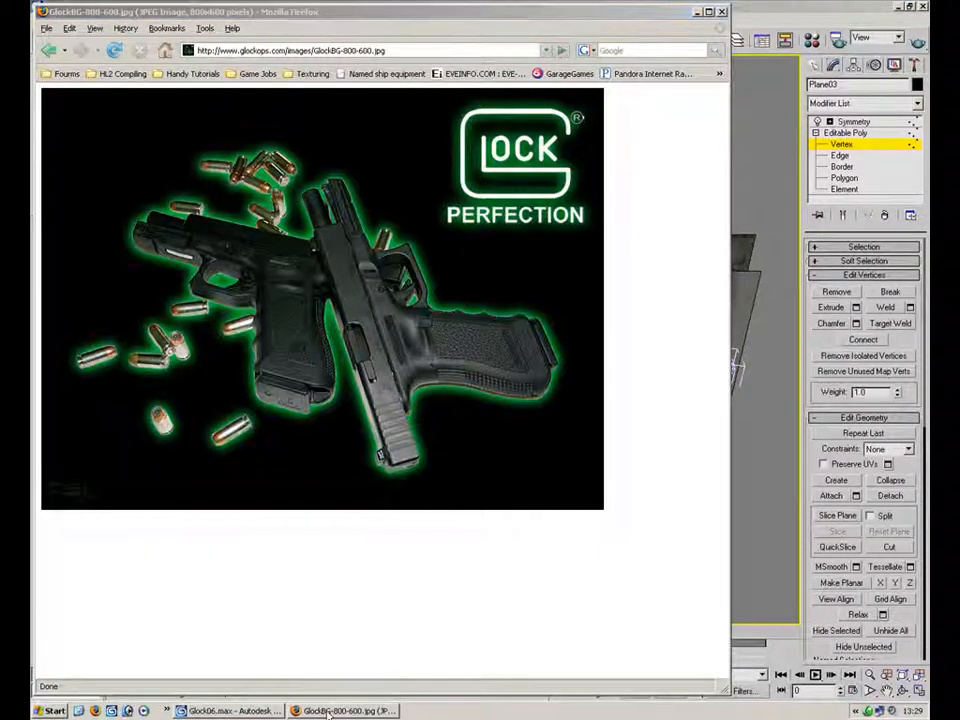
pyautogui.click(164, 711)
pyautogui.click(50, 711)
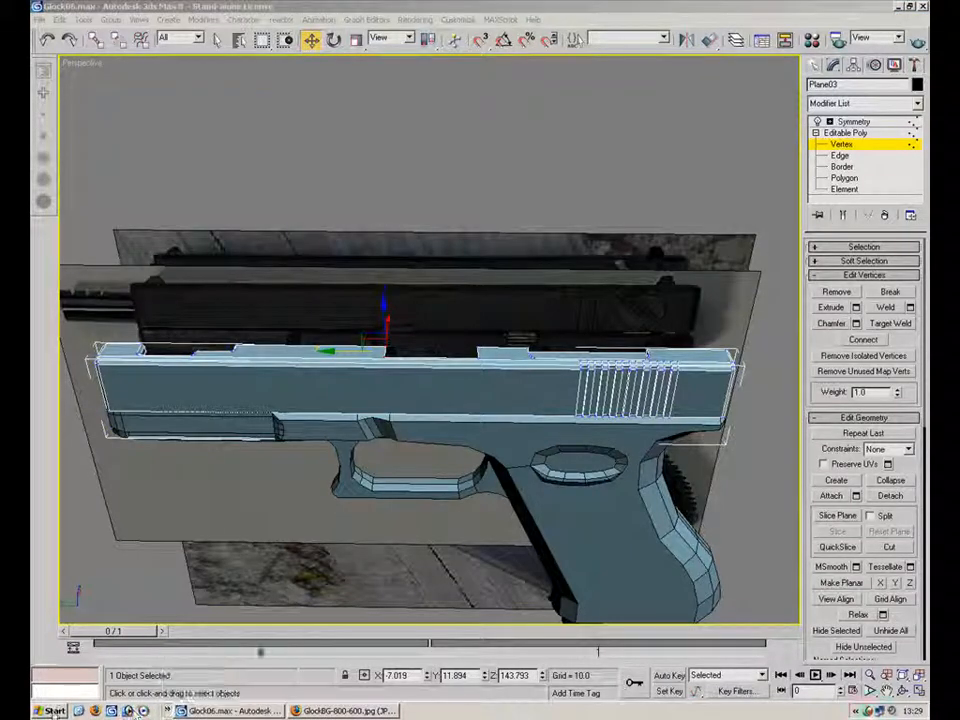
pyautogui.moveTo(163, 549)
pyautogui.click(293, 181)
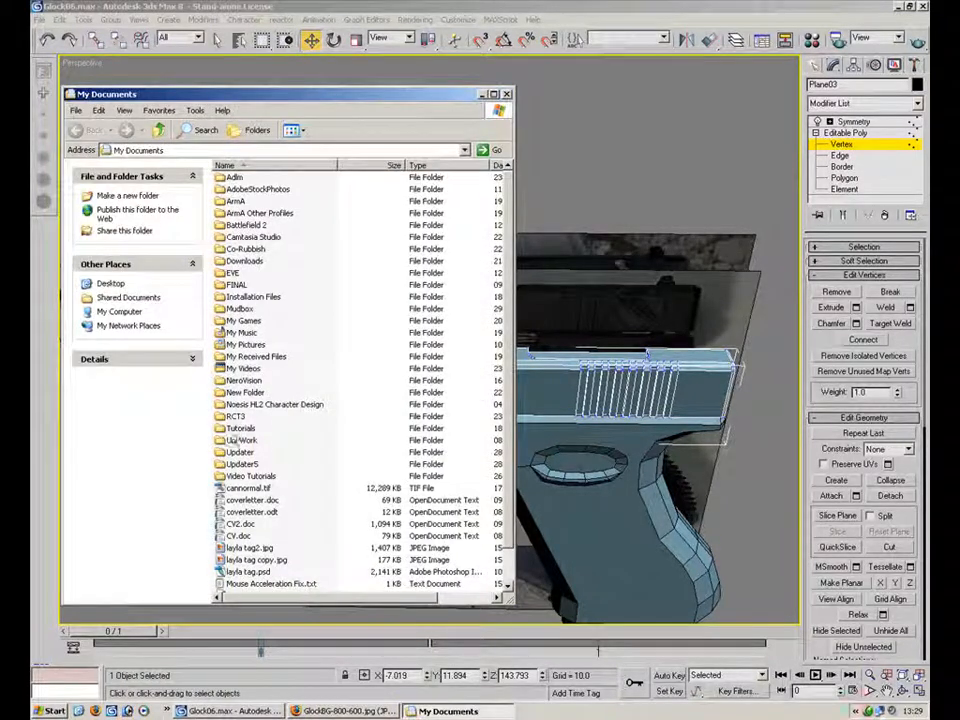
pyautogui.doubleClick(238, 426)
pyautogui.doubleClick(258, 178)
pyautogui.doubleClick(240, 189)
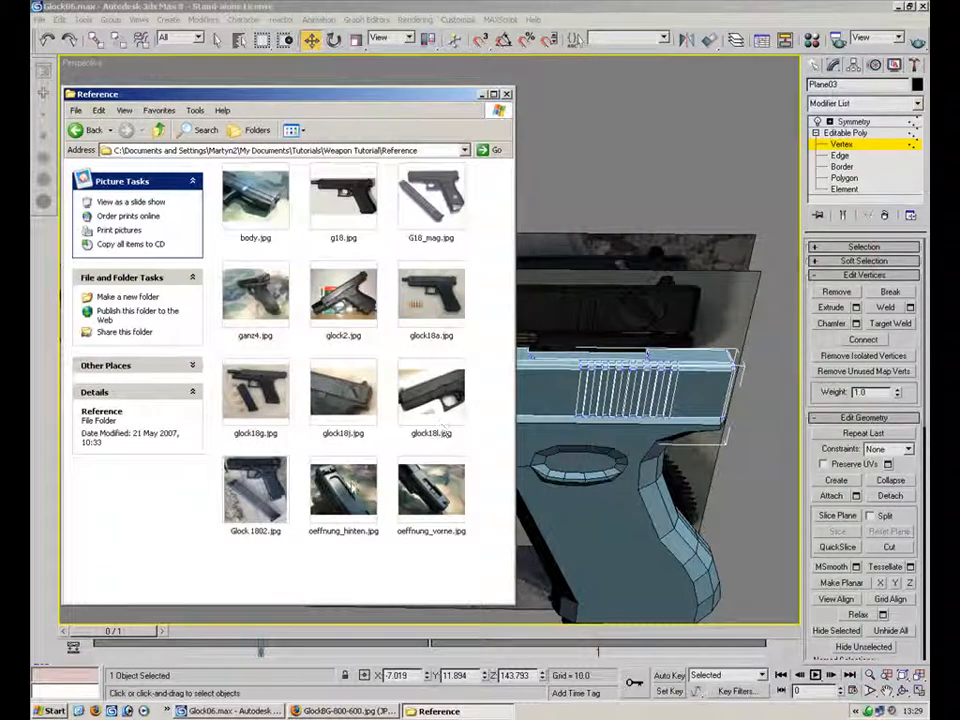
pyautogui.doubleClick(343, 490)
pyautogui.click(490, 140)
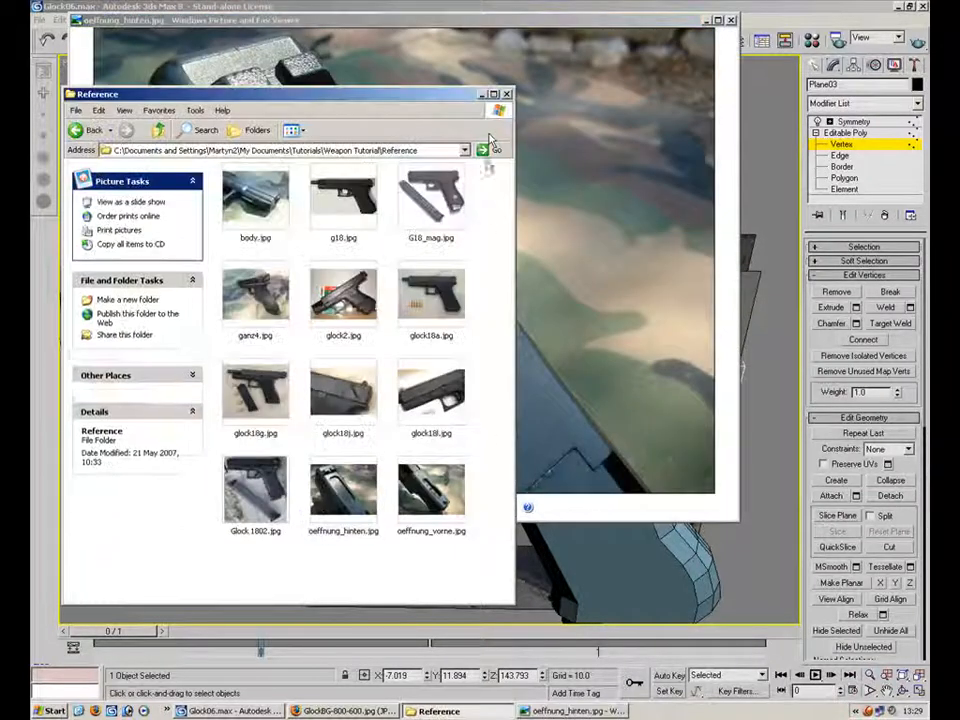
pyautogui.click(573, 157)
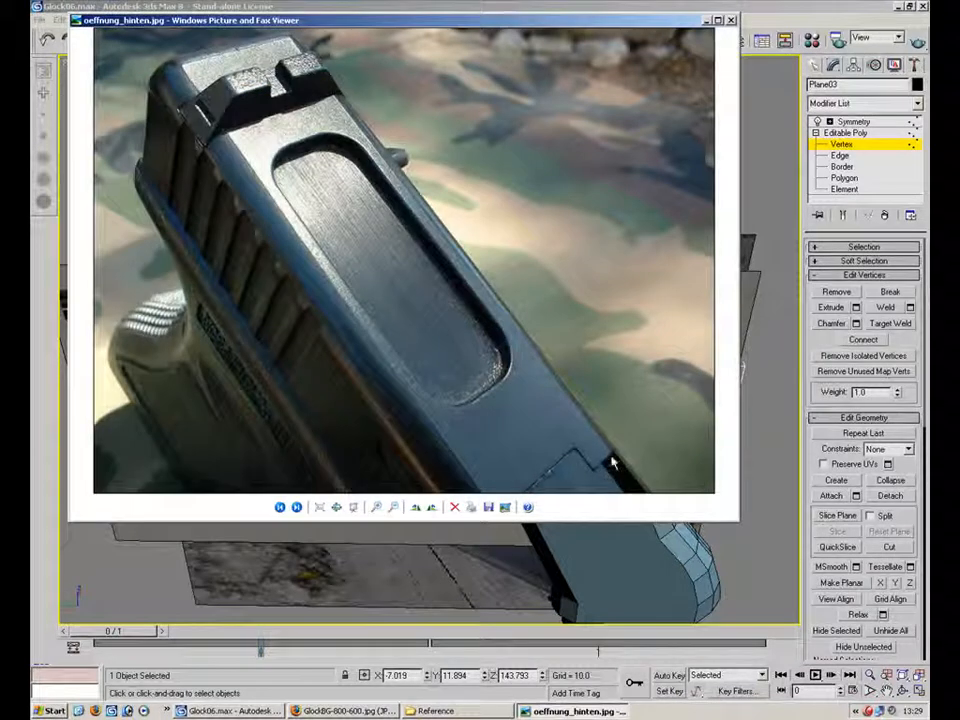
pyautogui.click(707, 20)
# - Insert extra vertices on the ejection port's rear edge in the top of the slide
pyautogui.keyDown('alt'); pyautogui.moveTo(587, 309); pyautogui.dragTo(508, 276, button='middle'); pyautogui.keyUp('alt')
pyautogui.scroll(5, 538, 349)
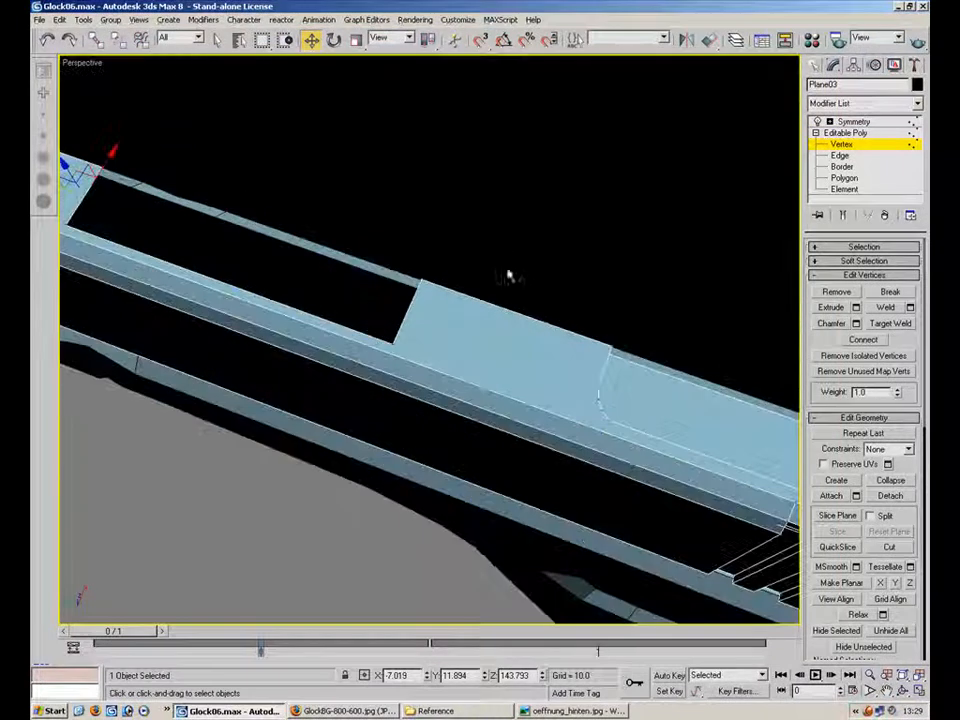
pyautogui.press('2')
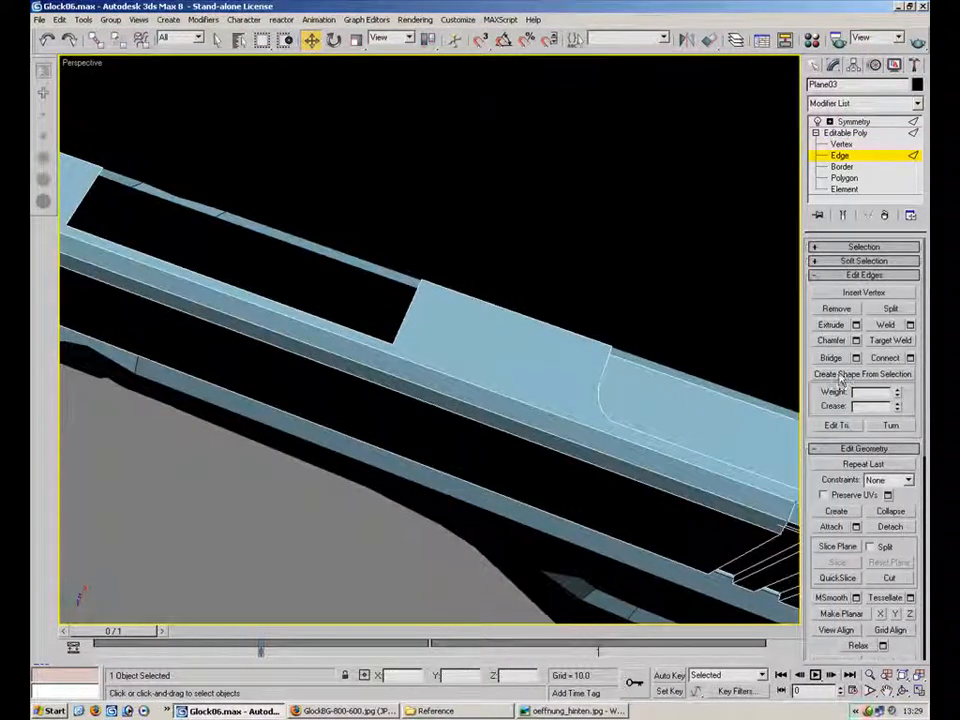
pyautogui.click(864, 293)
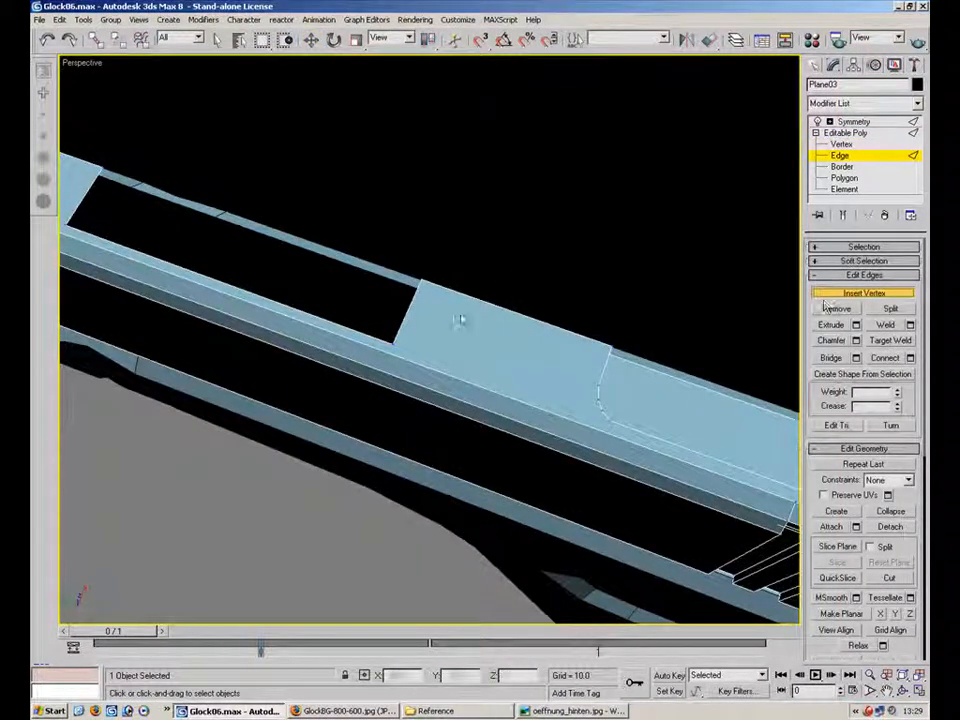
pyautogui.click(402, 320)
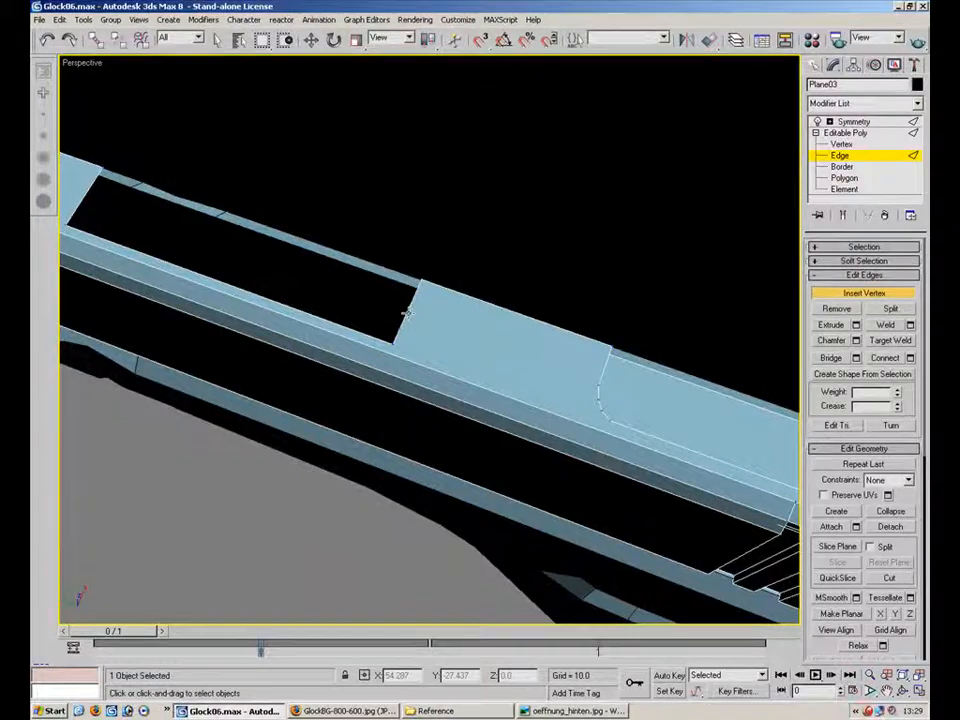
# - Pull the inner part of the port's rear edge back into a small step and square its corner by matching the inserted vertices' X values
pyautogui.press('1')
pyautogui.moveTo(450, 245); pyautogui.dragTo(415, 298)
pyautogui.click(408, 321)
pyautogui.click(398, 330)
pyautogui.doubleClick(398, 675)
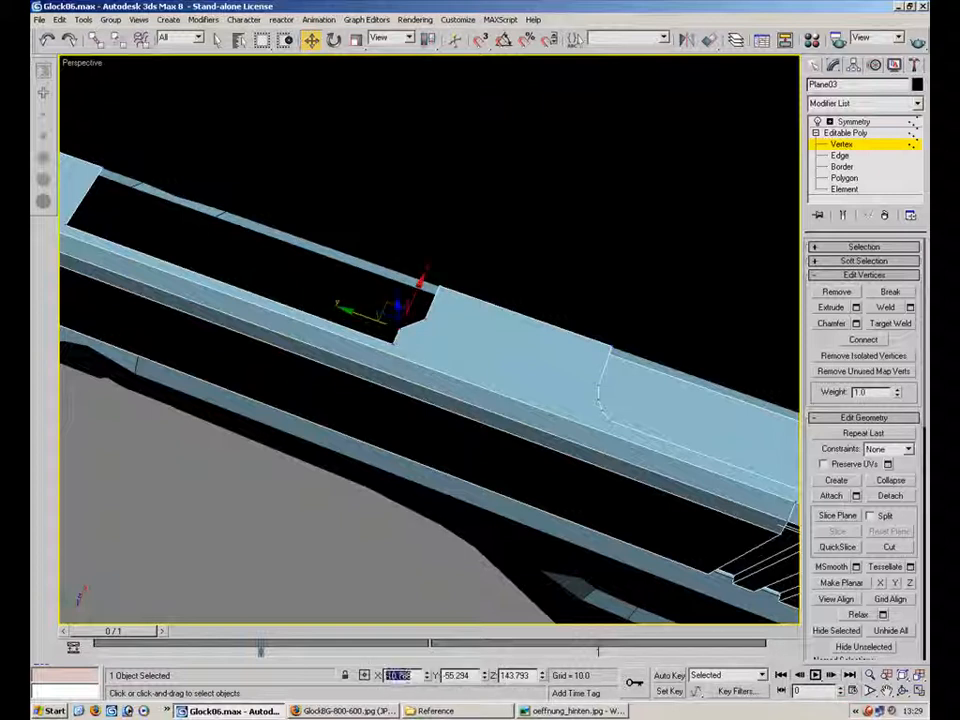
pyautogui.click(426, 318)
pyautogui.click(486, 323)
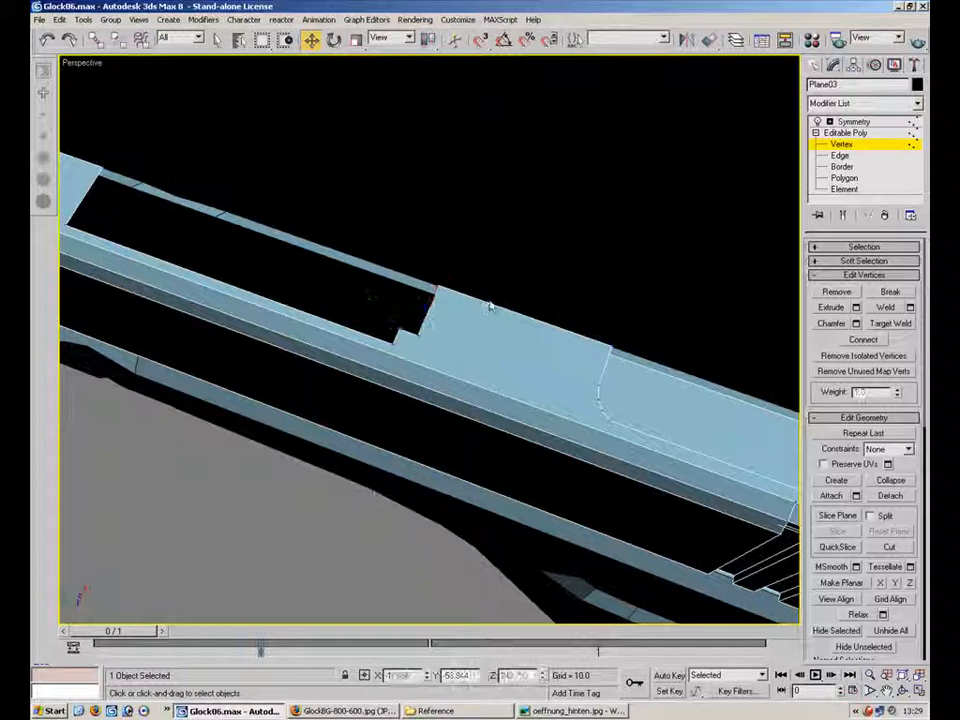
pyautogui.keyDown('alt'); pyautogui.moveTo(491, 266); pyautogui.dragTo(520, 300, button='middle'); pyautogui.keyUp('alt')
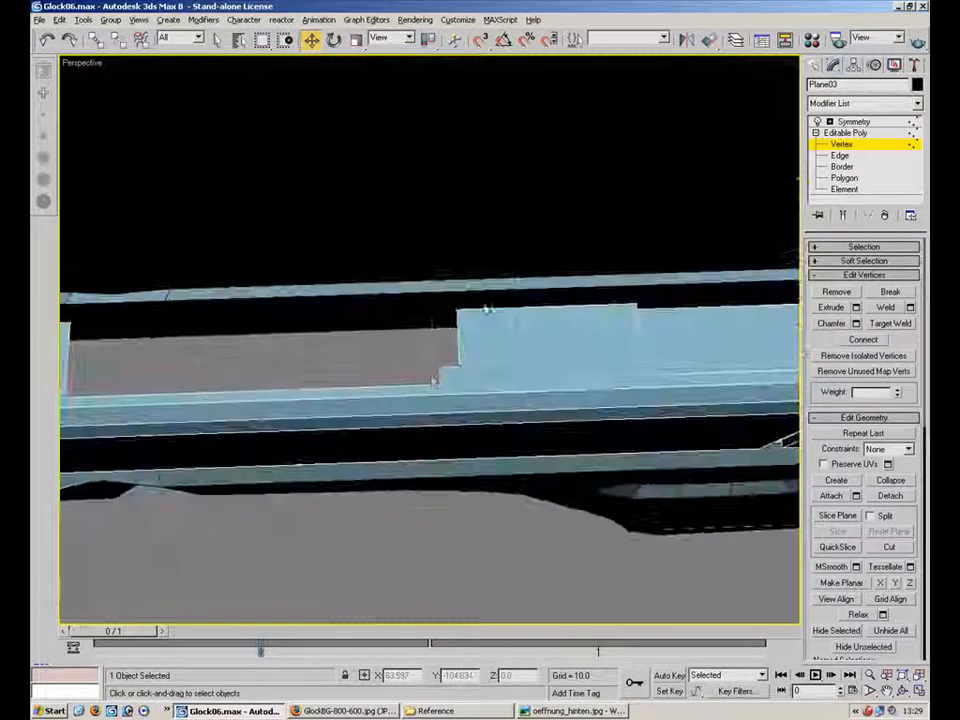
pyautogui.click(458, 320)
pyautogui.moveTo(421, 342)
pyautogui.mouseDown()
pyautogui.moveTo(457, 355)
pyautogui.moveTo(423, 338)
pyautogui.mouseUp()
pyautogui.click(392, 334)
# - Move the ejection port's long side edge slightly along X
pyautogui.keyDown('alt'); pyautogui.moveTo(392, 334); pyautogui.dragTo(315, 313, button='middle'); pyautogui.keyUp('alt')
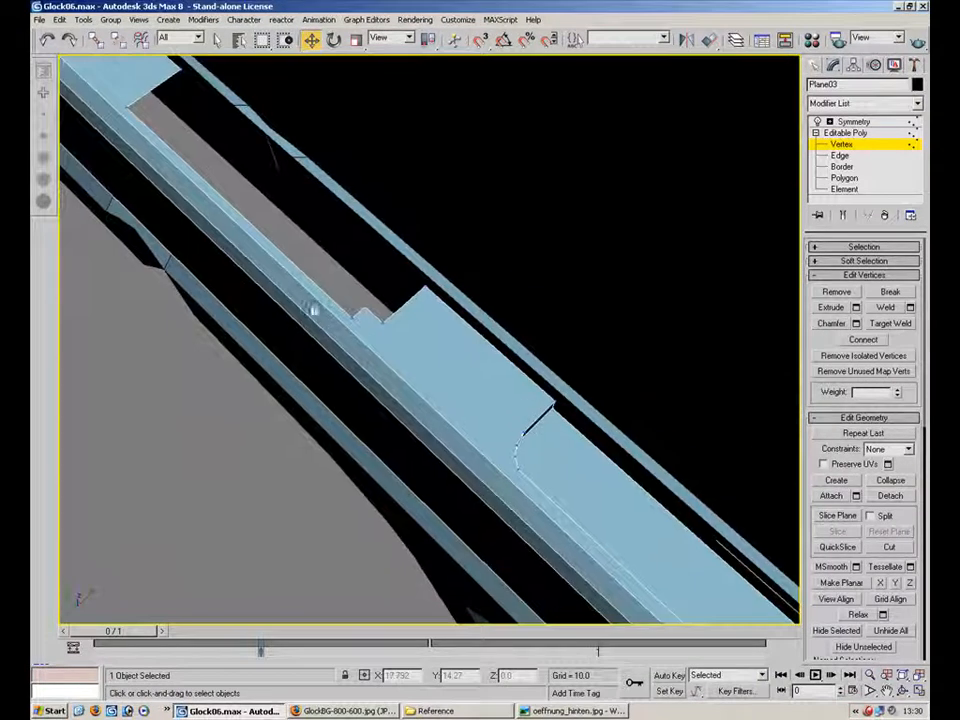
pyautogui.press('2')
pyautogui.click(306, 276)
pyautogui.moveTo(262, 186); pyautogui.dragTo(265, 185)
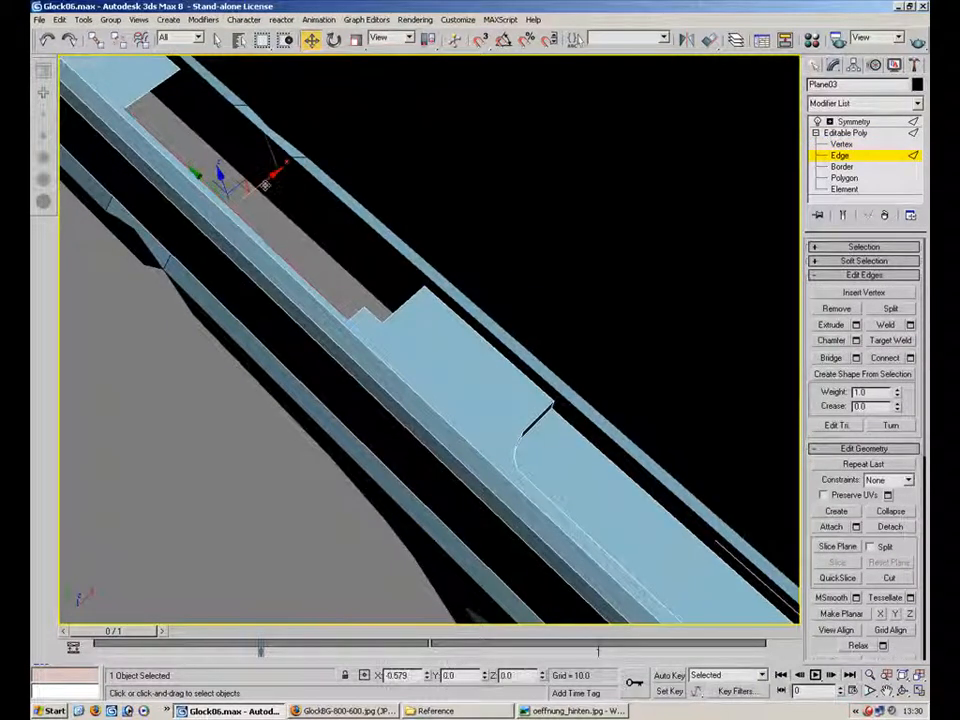
# - Select the ejection port's border edges and extrude them about 2 units down into the slide to give the opening thickness
pyautogui.click(410, 194)
pyautogui.keyDown('alt'); pyautogui.moveTo(384, 257); pyautogui.dragTo(648, 327, button='middle'); pyautogui.keyUp('alt')
pyautogui.click(507, 182)
pyautogui.click(521, 193)
pyautogui.keyDown('alt'); pyautogui.moveTo(634, 381); pyautogui.dragTo(534, 107, button='middle'); pyautogui.keyUp('alt')
pyautogui.keyDown('shift'); pyautogui.moveTo(524, 113); pyautogui.dragTo(524, 122); pyautogui.keyUp('shift')
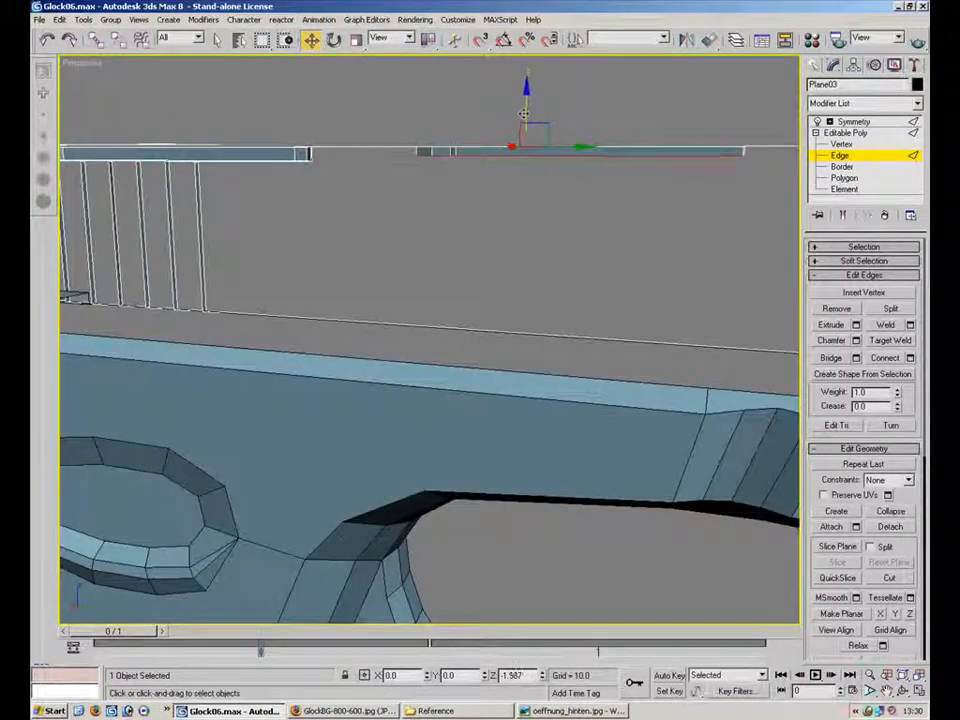
pyautogui.keyDown('alt'); pyautogui.moveTo(606, 189); pyautogui.dragTo(289, 311, button='middle'); pyautogui.keyUp('alt')
# - Return to the slide's Symmetry level, deselect it, and inspect the mirrored ejection port from the side
pyautogui.click(845, 132)
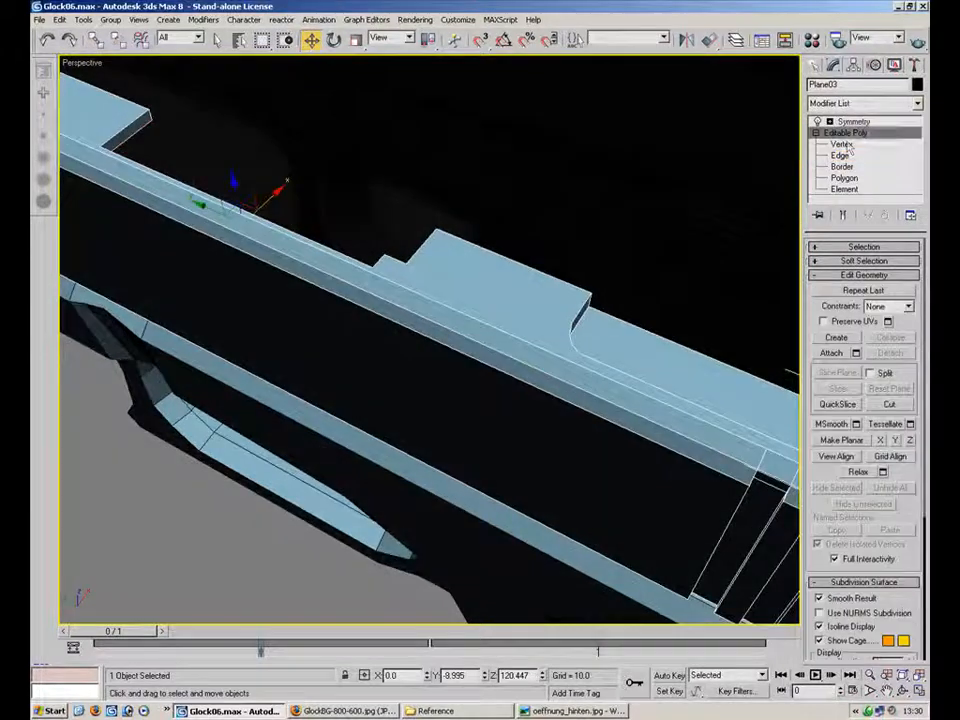
pyautogui.click(853, 121)
pyautogui.click(716, 158)
pyautogui.keyDown('alt'); pyautogui.moveTo(538, 148); pyautogui.dragTo(737, 218, button='middle'); pyautogui.keyUp('alt')
pyautogui.keyDown('alt'); pyautogui.moveTo(482, 352); pyautogui.dragTo(535, 410, button='middle'); pyautogui.keyUp('alt')
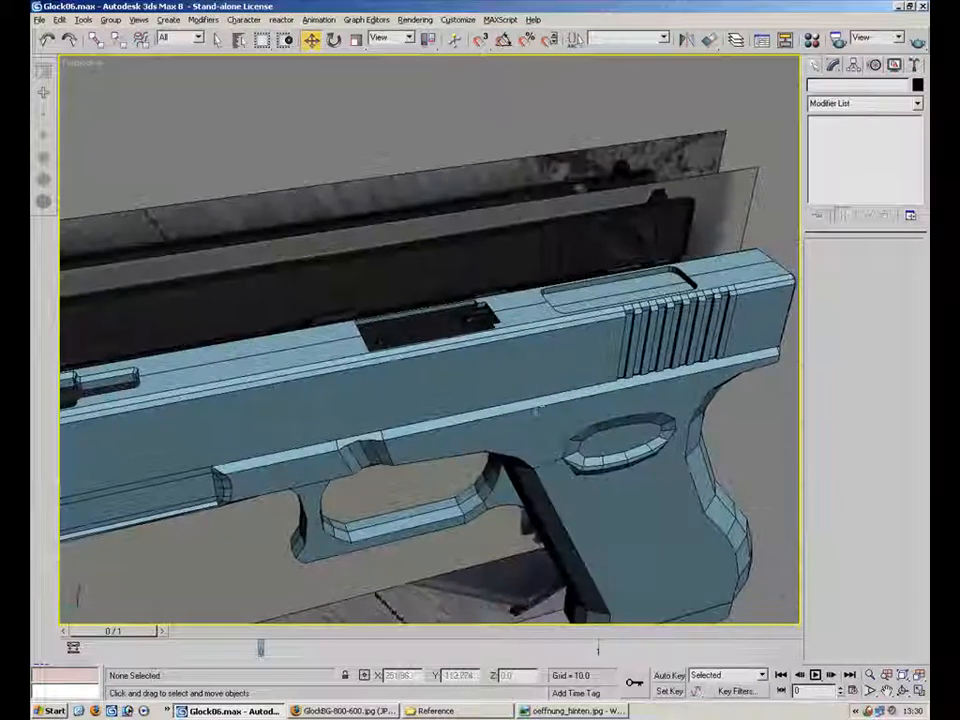
# - Shift the vertex at the port's rear step along X on the slide, leave vertex editing, and deselect the slide
pyautogui.click(567, 309)
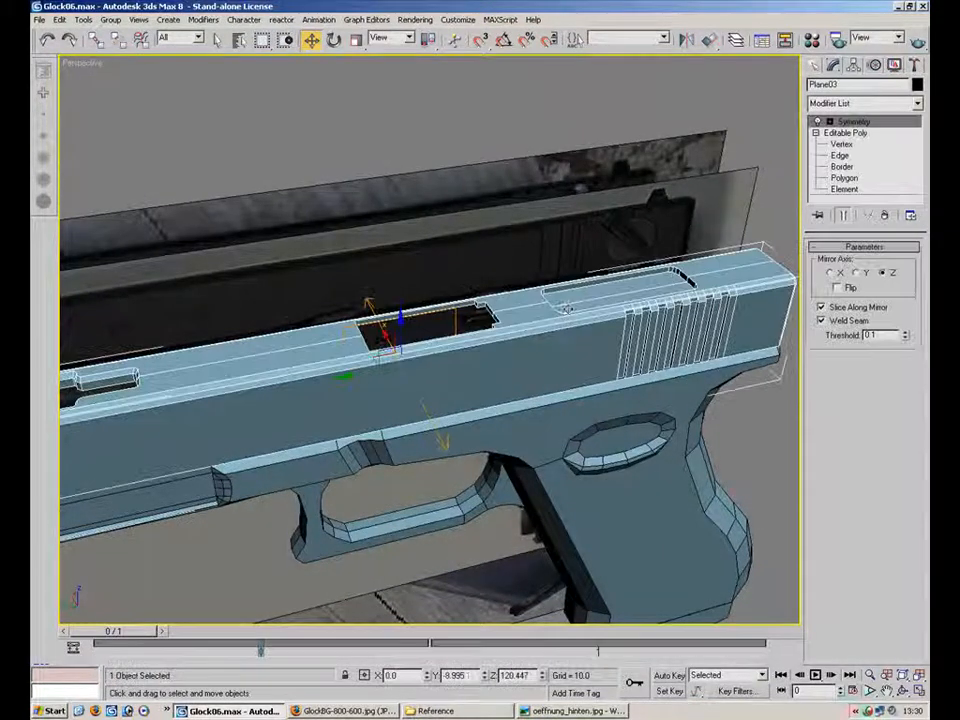
pyautogui.click(843, 144)
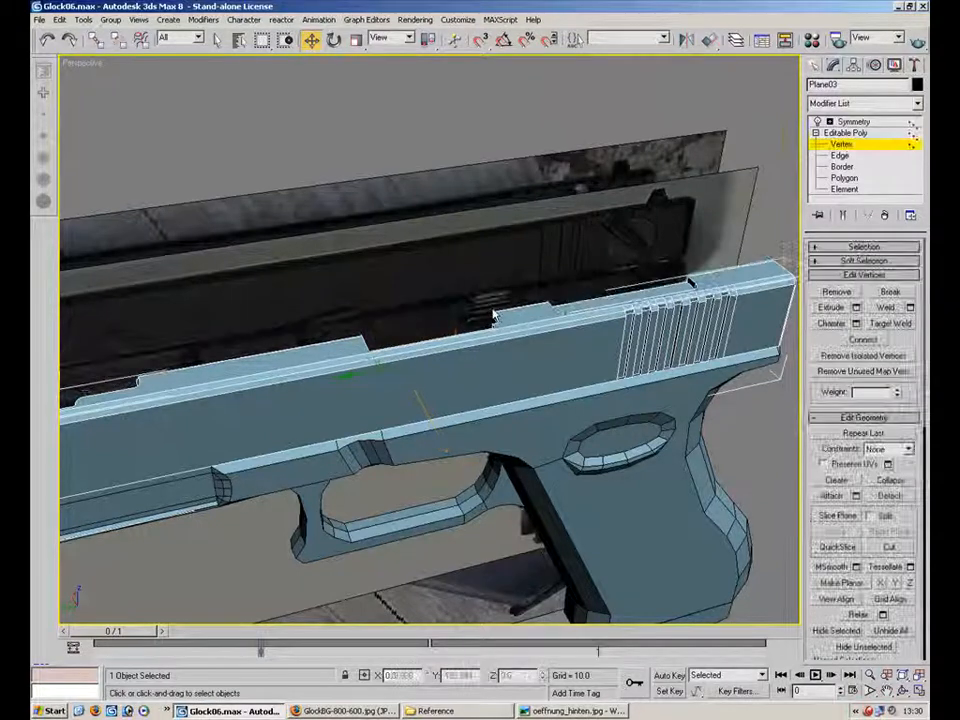
pyautogui.click(493, 316)
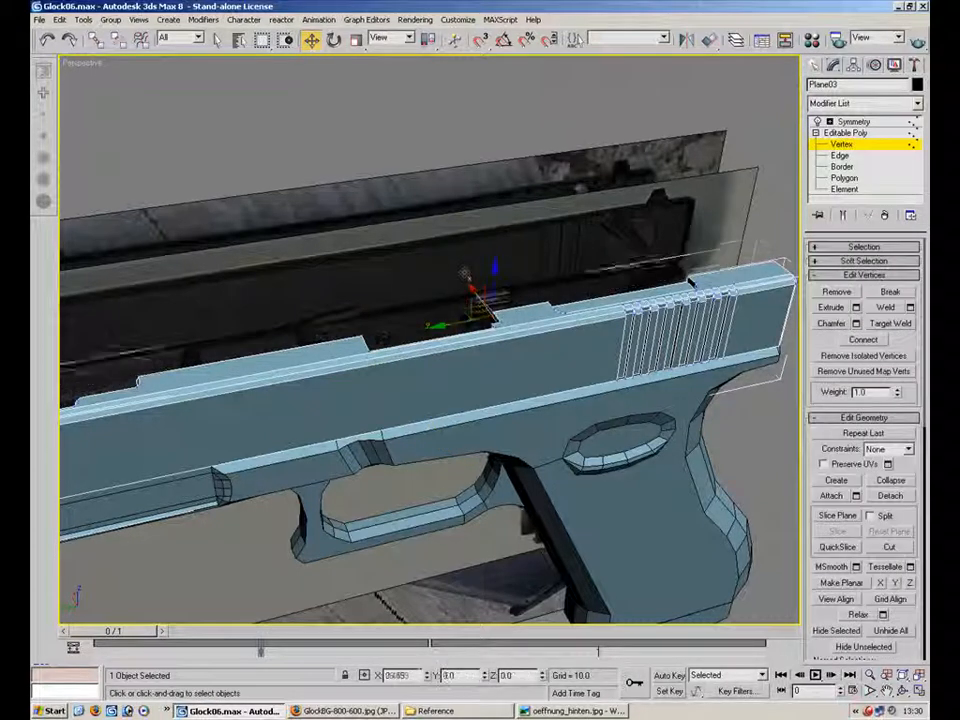
pyautogui.keyDown('alt'); pyautogui.moveTo(525, 242); pyautogui.dragTo(471, 285, button='middle'); pyautogui.keyUp('alt')
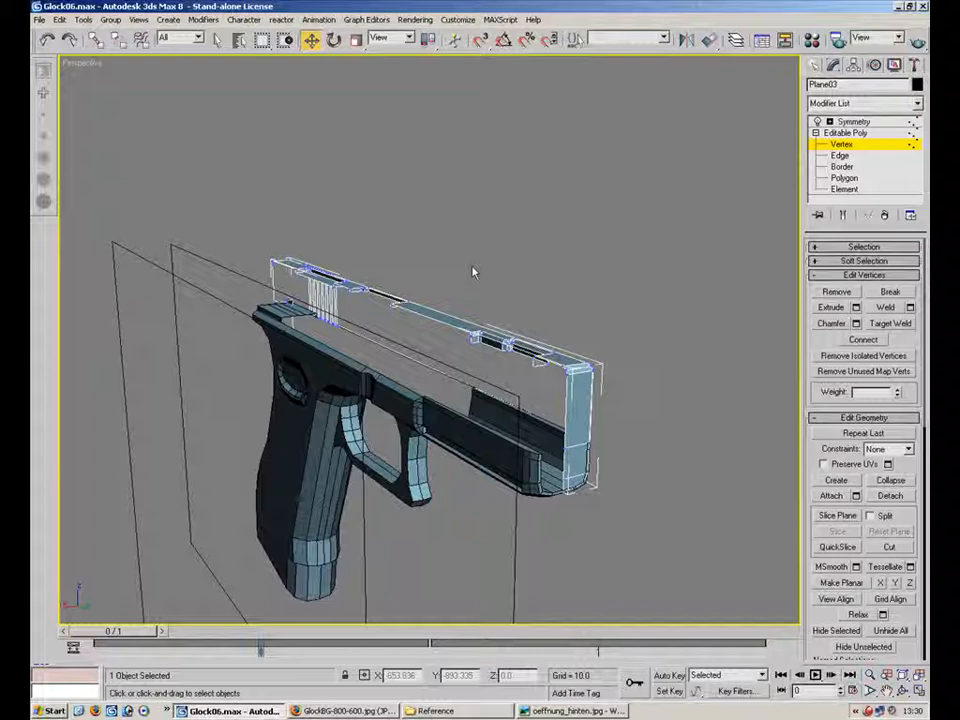
pyautogui.click(836, 143)
pyautogui.click(684, 279)
# - Set up a standard Cylinder primitive with 13 sides
pyautogui.keyDown('alt'); pyautogui.moveTo(684, 279); pyautogui.dragTo(604, 283, button='middle'); pyautogui.keyUp('alt')
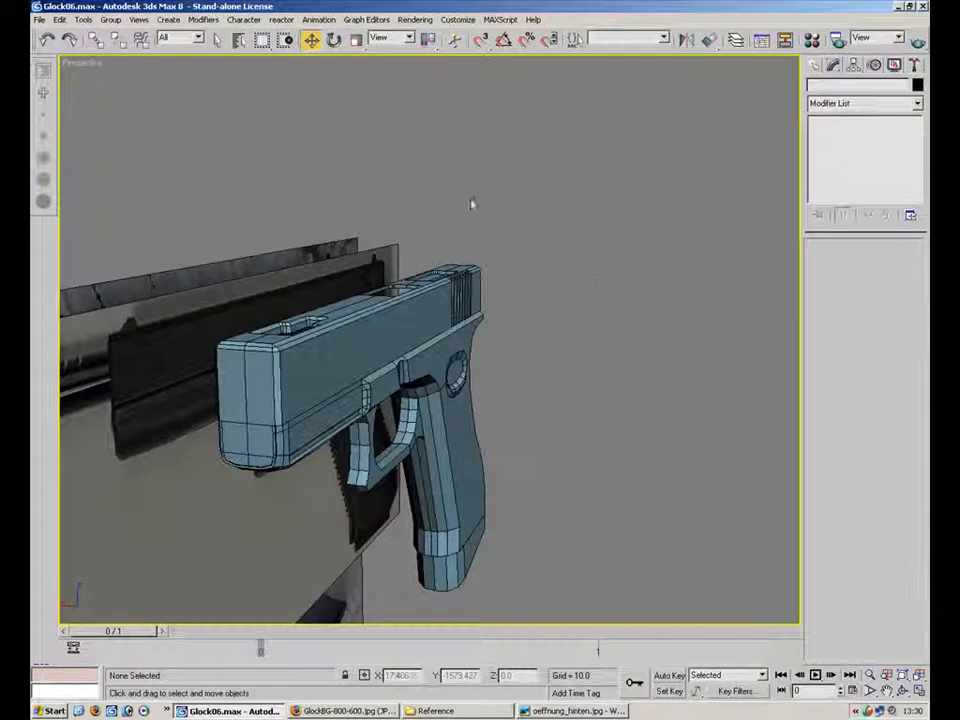
pyautogui.keyDown('alt'); pyautogui.moveTo(281, 306); pyautogui.dragTo(481, 232, button='middle'); pyautogui.keyUp('alt')
pyautogui.click(810, 66)
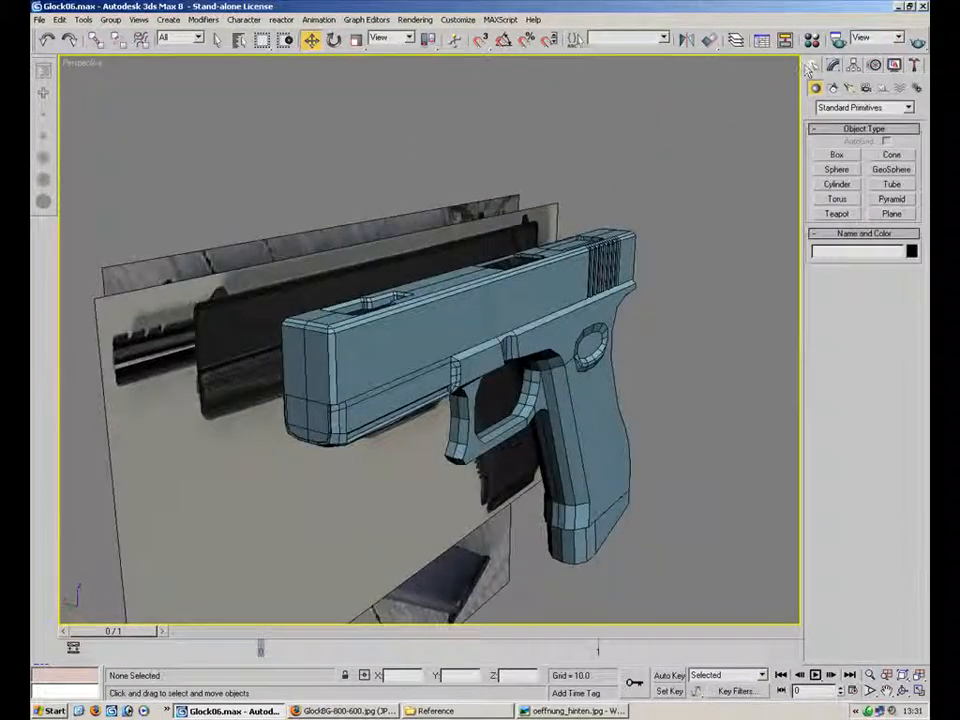
pyautogui.click(837, 184)
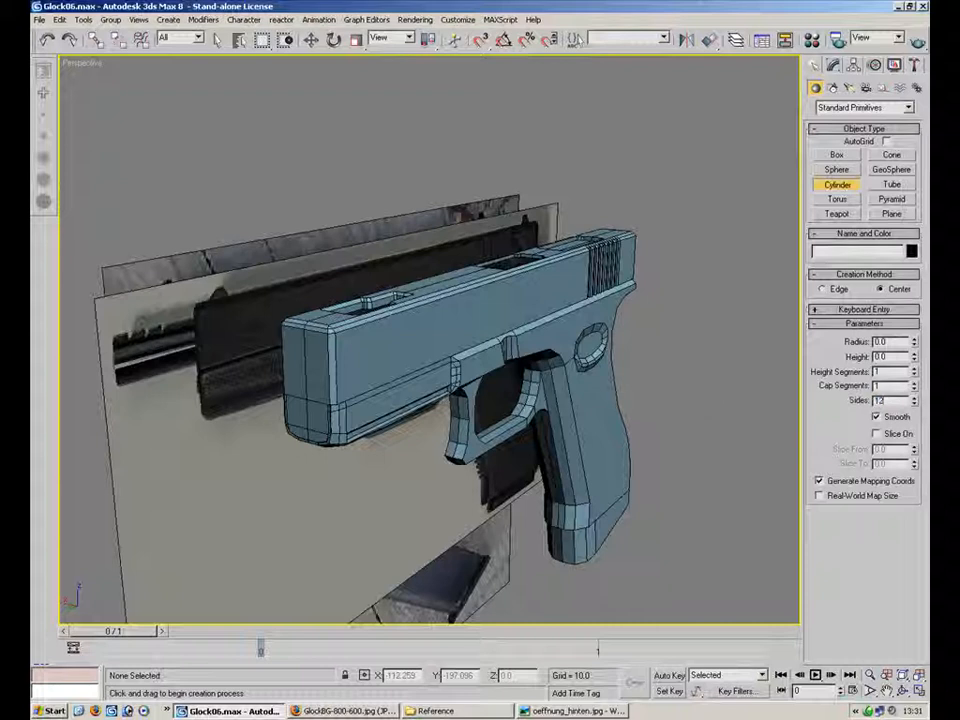
pyautogui.keyDown('alt'); pyautogui.moveTo(455, 337); pyautogui.dragTo(485, 316, button='middle'); pyautogui.keyUp('alt')
pyautogui.moveTo(486, 317)
pyautogui.mouseDown()
pyautogui.moveTo(478, 314)
pyautogui.moveTo(486, 333)
pyautogui.mouseUp()
pyautogui.rightClick(486, 333)
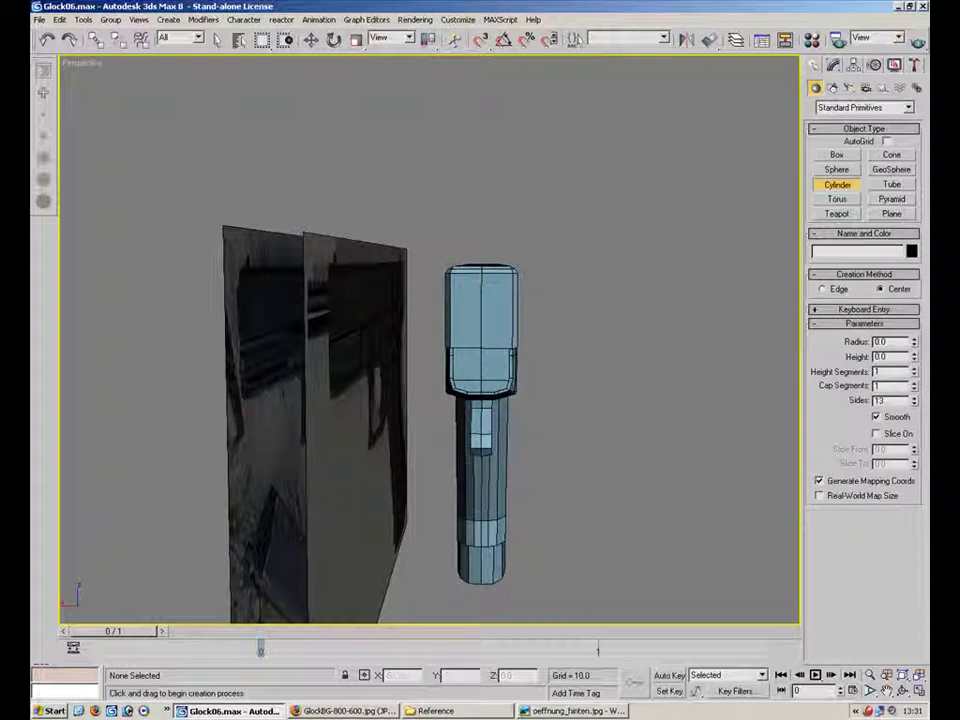
# - Draw the cylinder in the Front view over the slide's end face, with a radius of about 20.6 and a height of about 206.9
pyautogui.click(917, 691)
pyautogui.moveTo(341, 200); pyautogui.dragTo(341, 279, button='middle')
pyautogui.scroll(-5, 341, 279)
pyautogui.middleClick(620, 128)
pyautogui.scroll(-5, 621, 128)
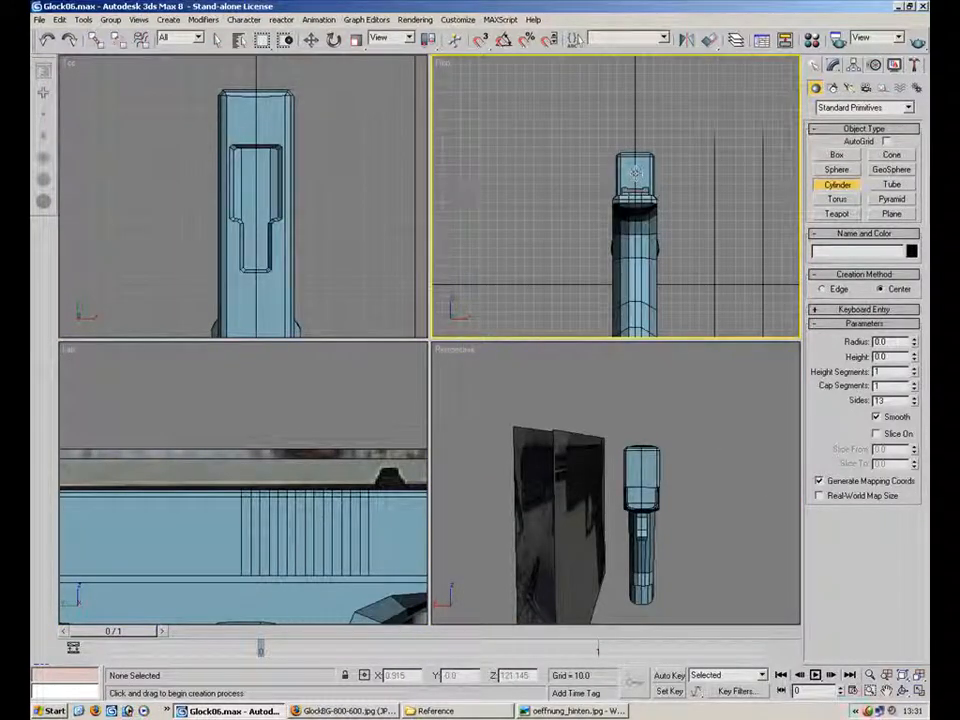
pyautogui.moveTo(634, 175); pyautogui.dragTo(626, 187)
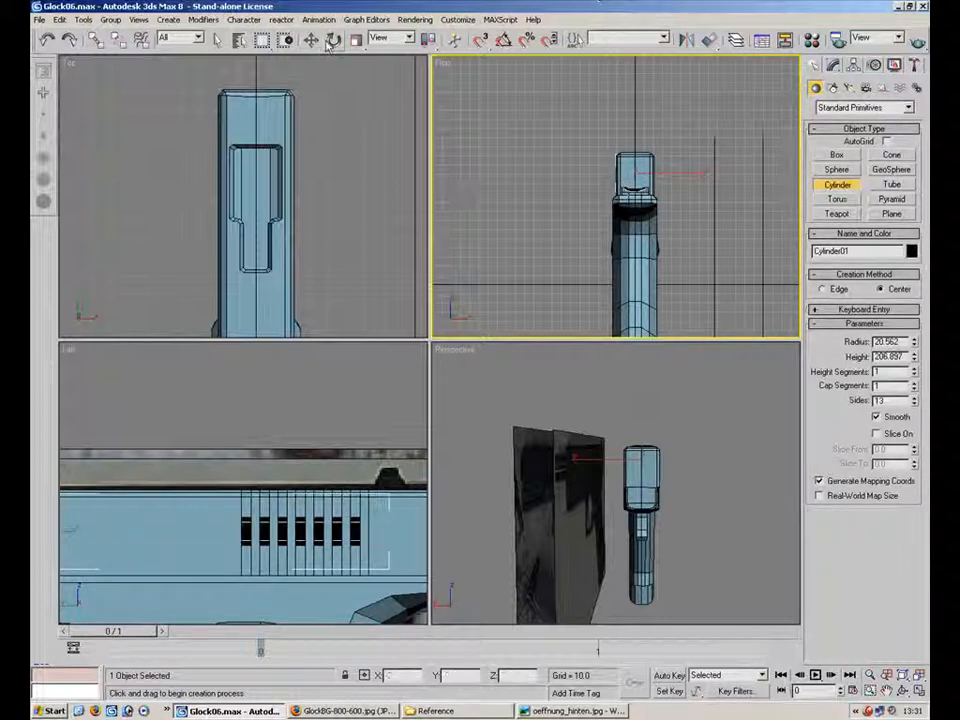
# - Move the cylinder forward along Y to about 272.6 so it protrudes from the slide's front end as the barrel
pyautogui.press('w')
pyautogui.keyDown('alt'); pyautogui.moveTo(684, 502); pyautogui.dragTo(650, 500, button='middle'); pyautogui.keyUp('alt')
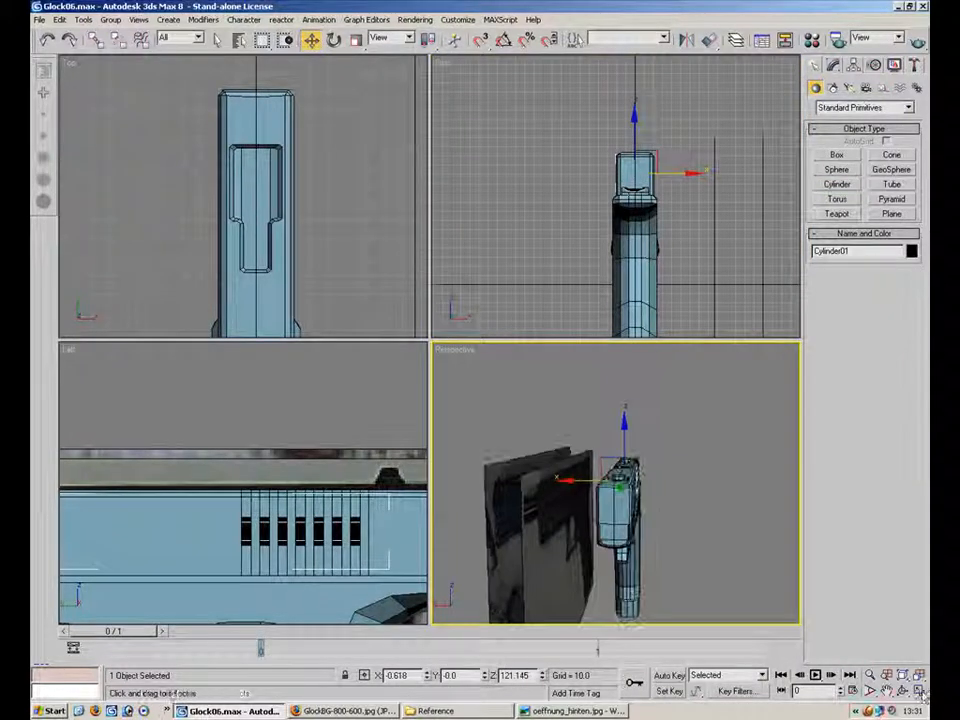
pyautogui.hotkey('alt', 'w')
pyautogui.keyDown('alt'); pyautogui.moveTo(544, 381); pyautogui.dragTo(450, 500, button='middle'); pyautogui.keyUp('alt')
pyautogui.moveTo(430, 360); pyautogui.dragTo(88, 483)
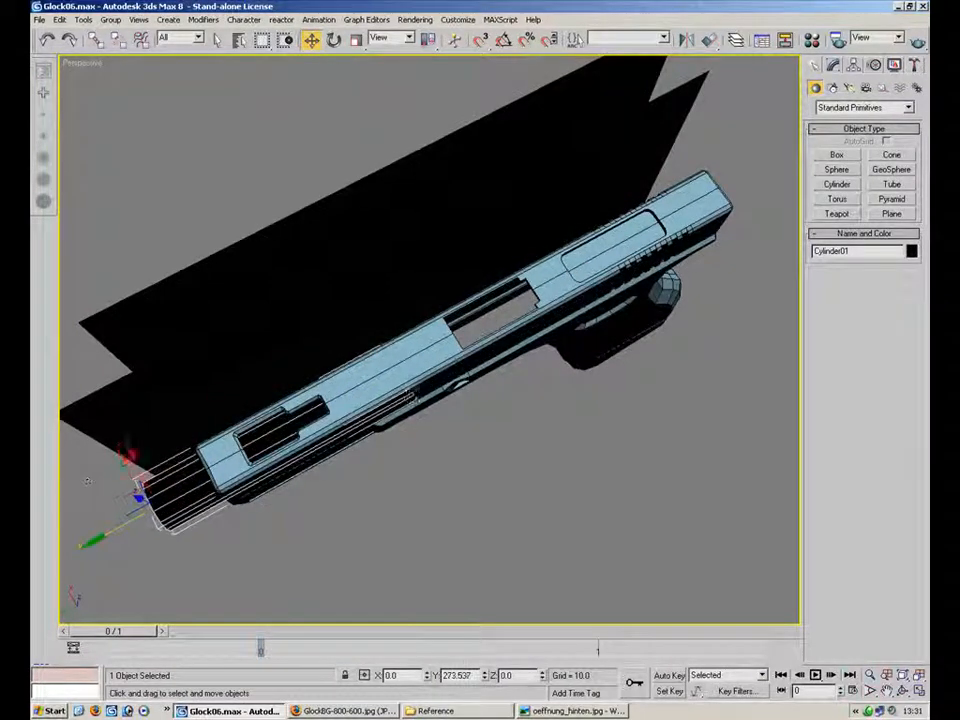
pyautogui.keyDown('alt'); pyautogui.moveTo(189, 429); pyautogui.dragTo(280, 310, button='middle'); pyautogui.keyUp('alt')
# - Convert the cylinder to an Editable Poly and assign it the blue material 01 - Default
pyautogui.rightClick(482, 403)
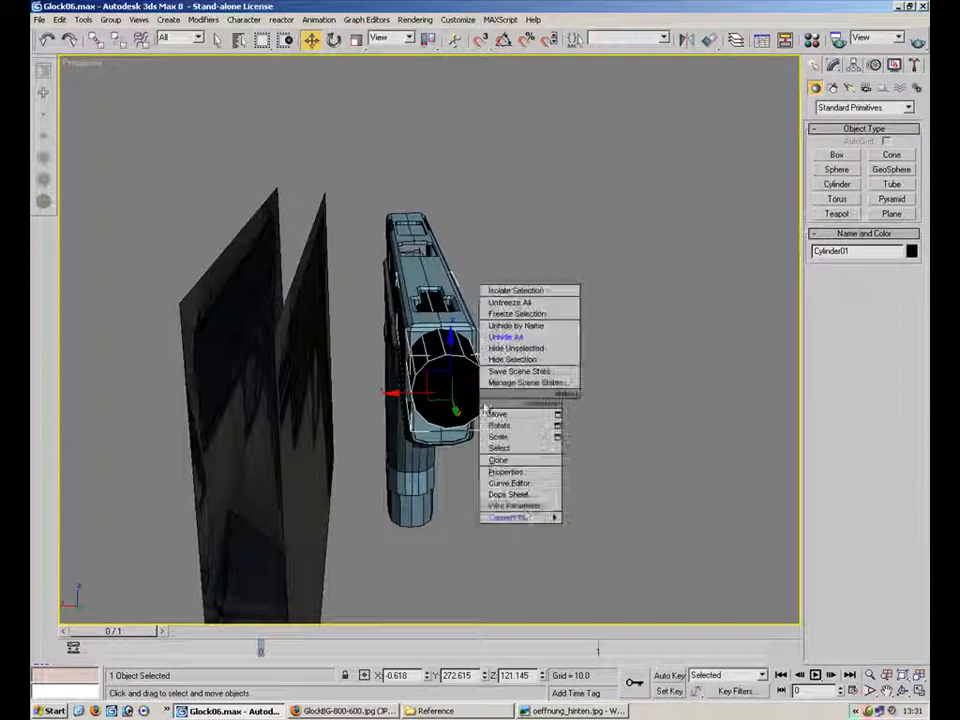
pyautogui.moveTo(522, 518)
pyautogui.click(616, 530)
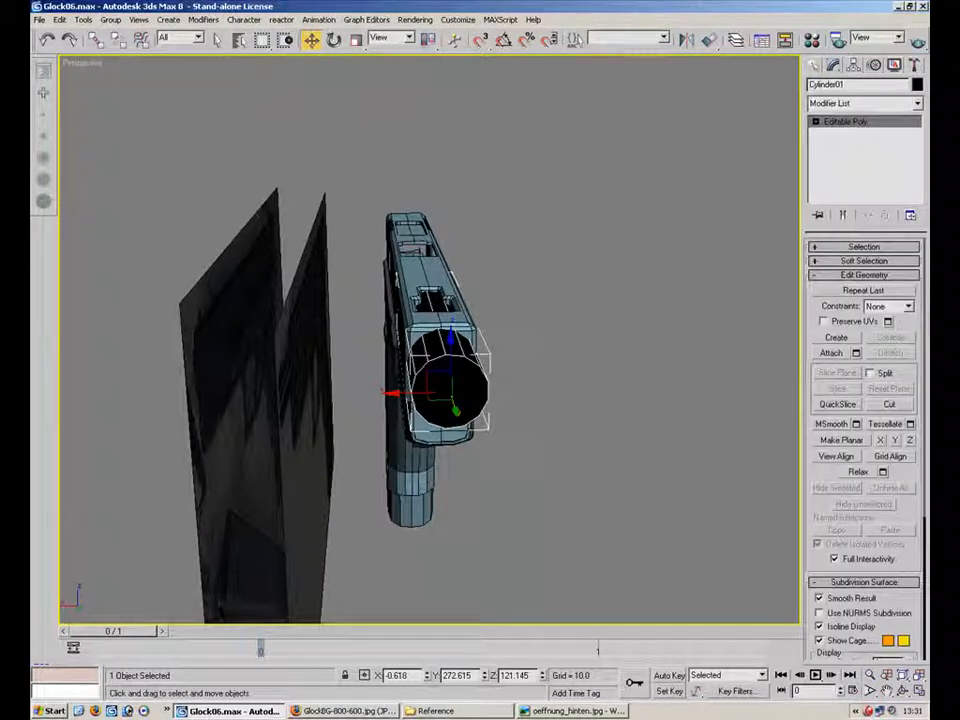
pyautogui.press('m')
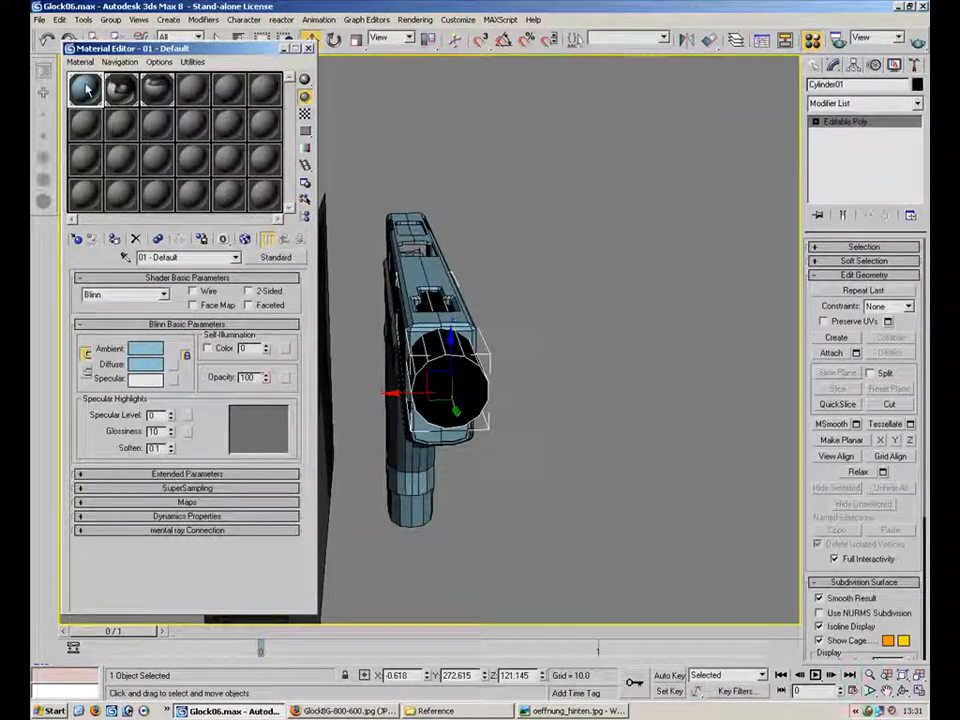
pyautogui.moveTo(481, 383); pyautogui.dragTo(481, 385)
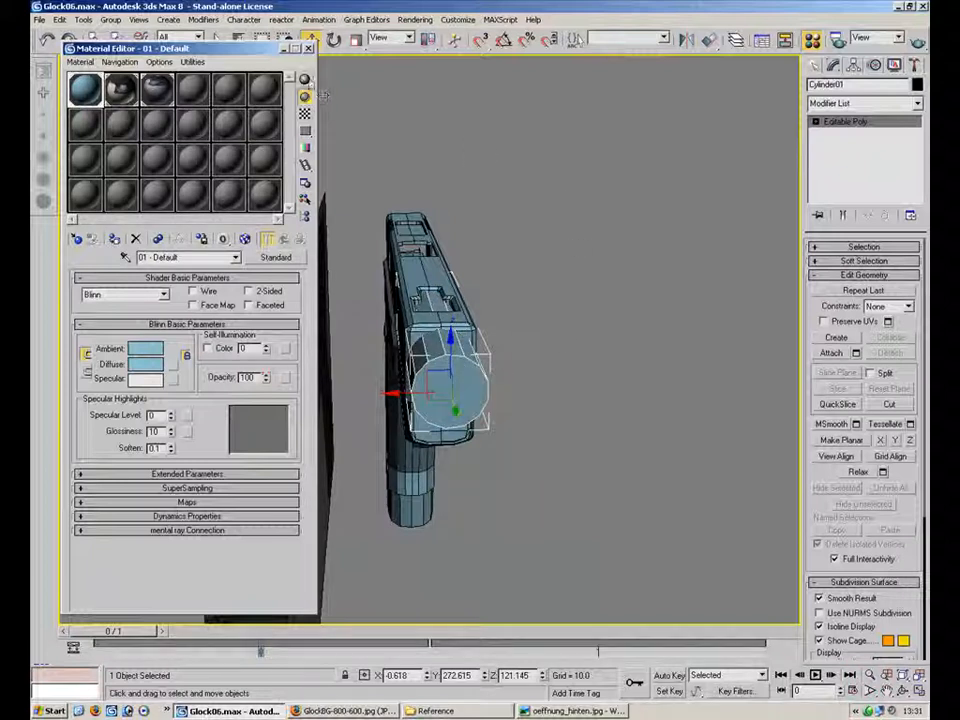
pyautogui.click(309, 49)
# - Select all of the cylinder's vertices and scale them down in X and Z to fit the slide's front face
pyautogui.keyDown('alt'); pyautogui.moveTo(489, 279); pyautogui.dragTo(590, 325, button='middle'); pyautogui.keyUp('alt')
pyautogui.keyDown('alt'); pyautogui.moveTo(516, 265); pyautogui.dragTo(590, 290, button='middle'); pyautogui.keyUp('alt')
pyautogui.click(815, 121)
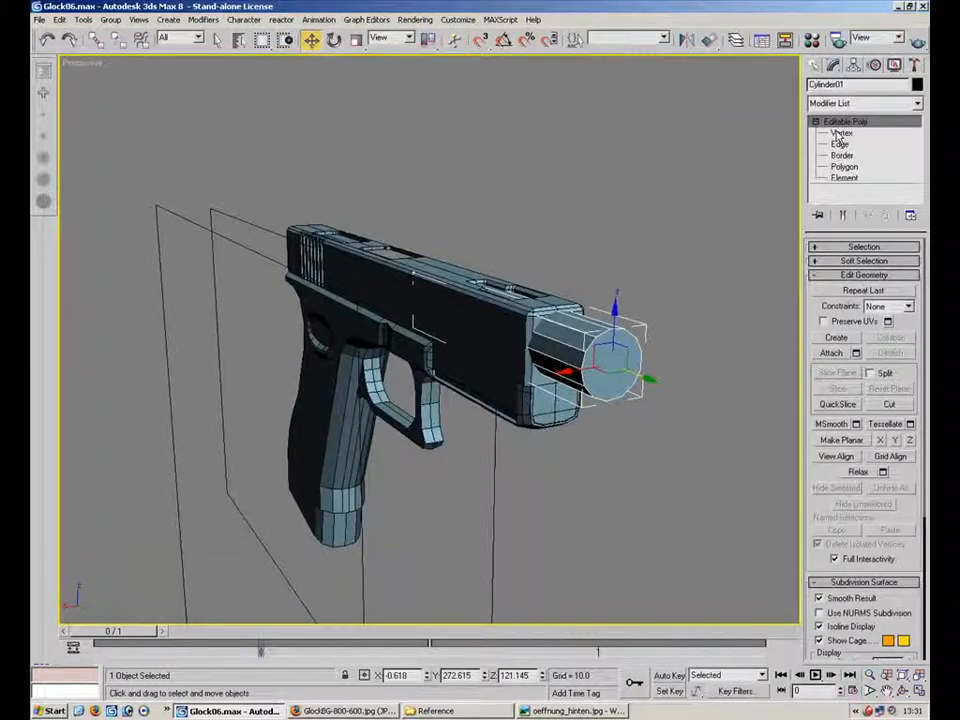
pyautogui.click(836, 133)
pyautogui.hotkey('ctrl', 'a')
pyautogui.click(354, 42)
pyautogui.keyDown('alt'); pyautogui.moveTo(630, 355); pyautogui.dragTo(555, 371, button='middle'); pyautogui.keyUp('alt')
pyautogui.moveTo(447, 306)
pyautogui.mouseDown()
pyautogui.moveTo(447, 316)
pyautogui.moveTo(443, 307)
pyautogui.mouseUp()
pyautogui.rightClick(362, 45)
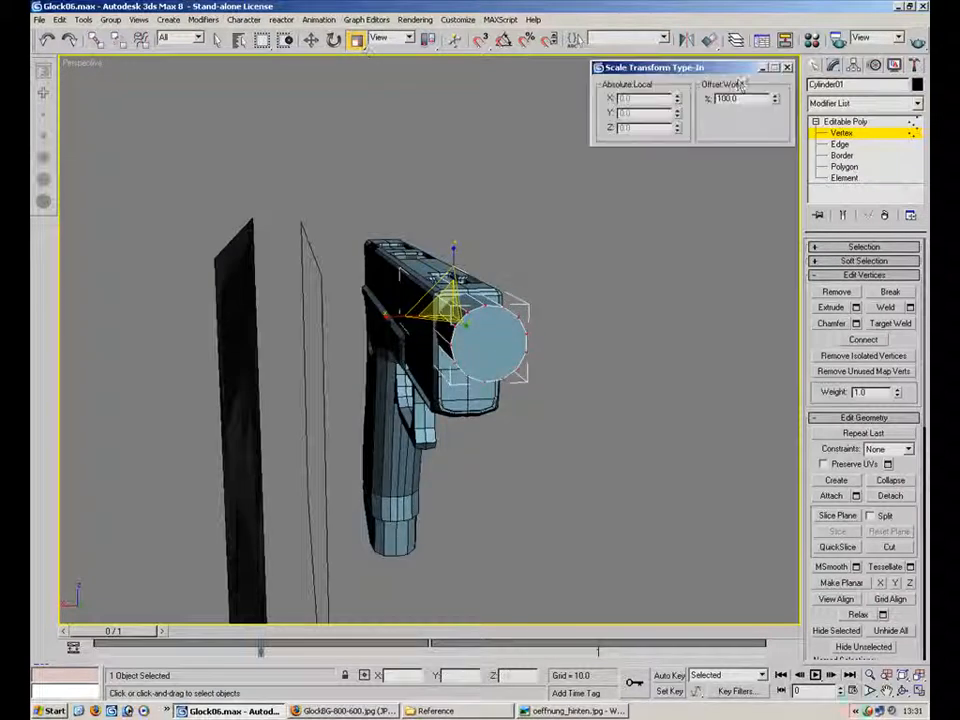
pyautogui.click(788, 67)
pyautogui.keyDown('alt'); pyautogui.moveTo(564, 343); pyautogui.dragTo(430, 246, button='middle'); pyautogui.keyUp('alt')
pyautogui.moveTo(422, 266); pyautogui.dragTo(439, 284)
pyautogui.keyDown('alt'); pyautogui.moveTo(439, 284); pyautogui.dragTo(589, 285, button='middle'); pyautogui.keyUp('alt')
pyautogui.scroll(4, 589, 285)
pyautogui.keyDown('alt'); pyautogui.moveTo(473, 231); pyautogui.dragTo(617, 250, button='middle'); pyautogui.keyUp('alt')
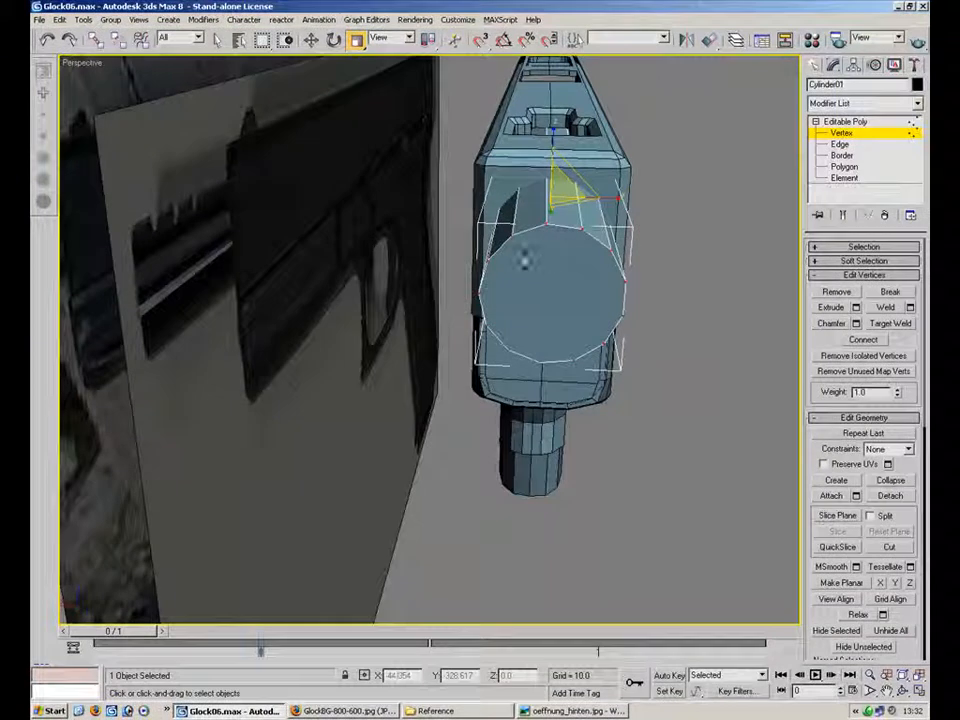
# - Move all the cylinder's vertices forward to about Y 184.4, matching the protruding barrel in the side reference
pyautogui.hotkey('alt', 'w')
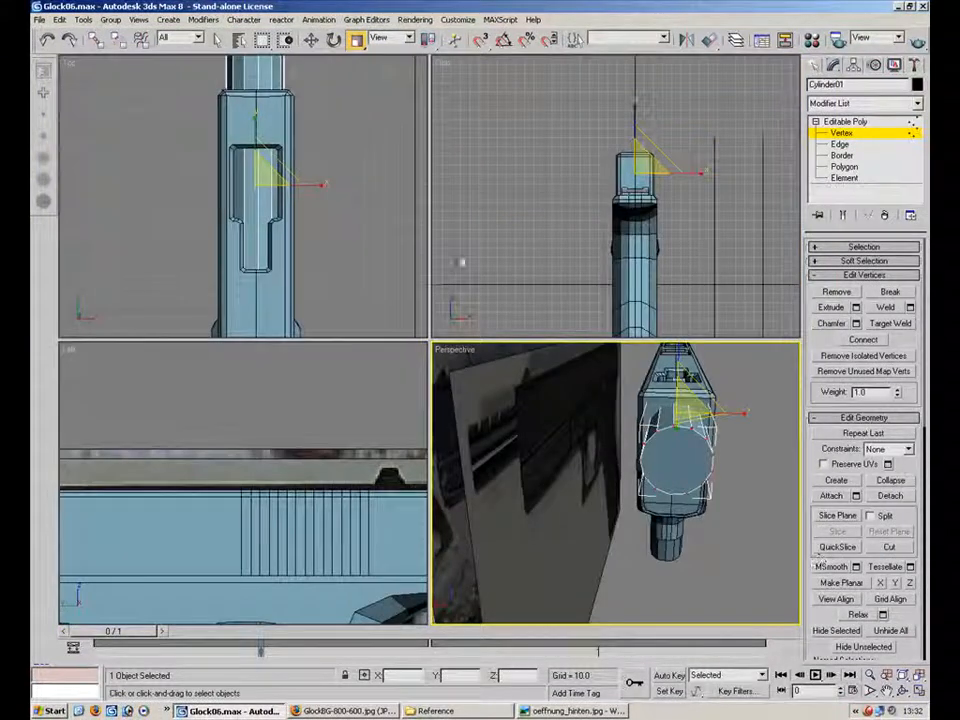
pyautogui.scroll(-6, 246, 467)
pyautogui.moveTo(133, 463); pyautogui.dragTo(330, 466, button='middle')
pyautogui.scroll(3, 275, 464)
pyautogui.scroll(2, 367, 469)
pyautogui.press('w')
pyautogui.moveTo(381, 470); pyautogui.dragTo(336, 471)
# - Scale all the cylinder's vertices to about 82% in X and Z, keeping Y at 100%
pyautogui.click(357, 44)
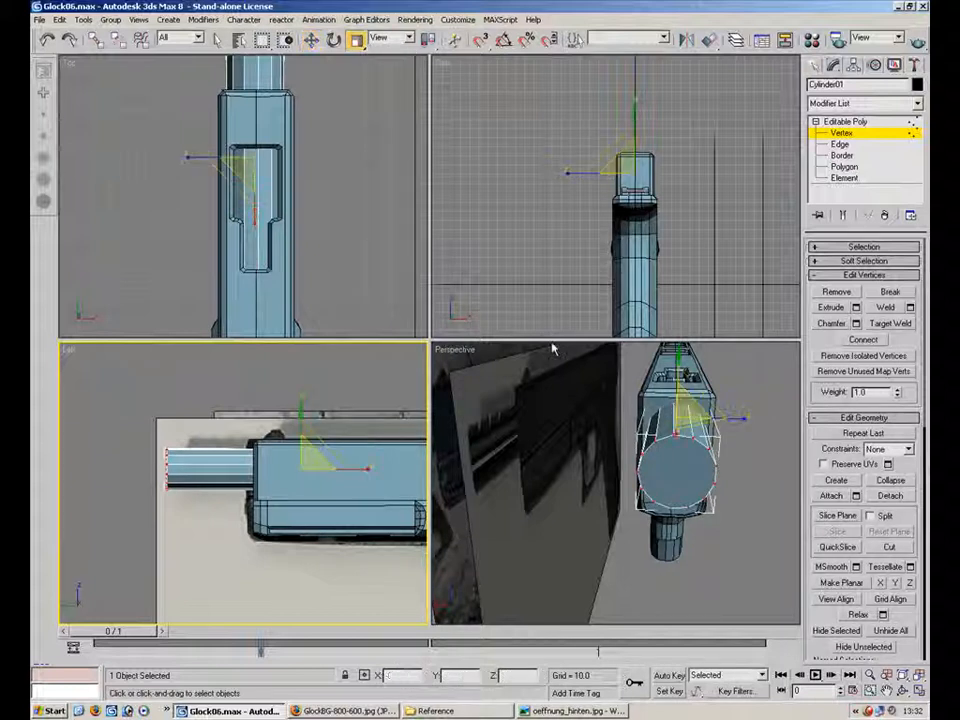
pyautogui.keyDown('alt'); pyautogui.moveTo(681, 455); pyautogui.dragTo(591, 435, button='middle'); pyautogui.keyUp('alt')
pyautogui.moveTo(623, 413)
pyautogui.mouseDown()
pyautogui.moveTo(624, 429)
pyautogui.moveTo(624, 418)
pyautogui.moveTo(610, 418)
pyautogui.mouseUp()
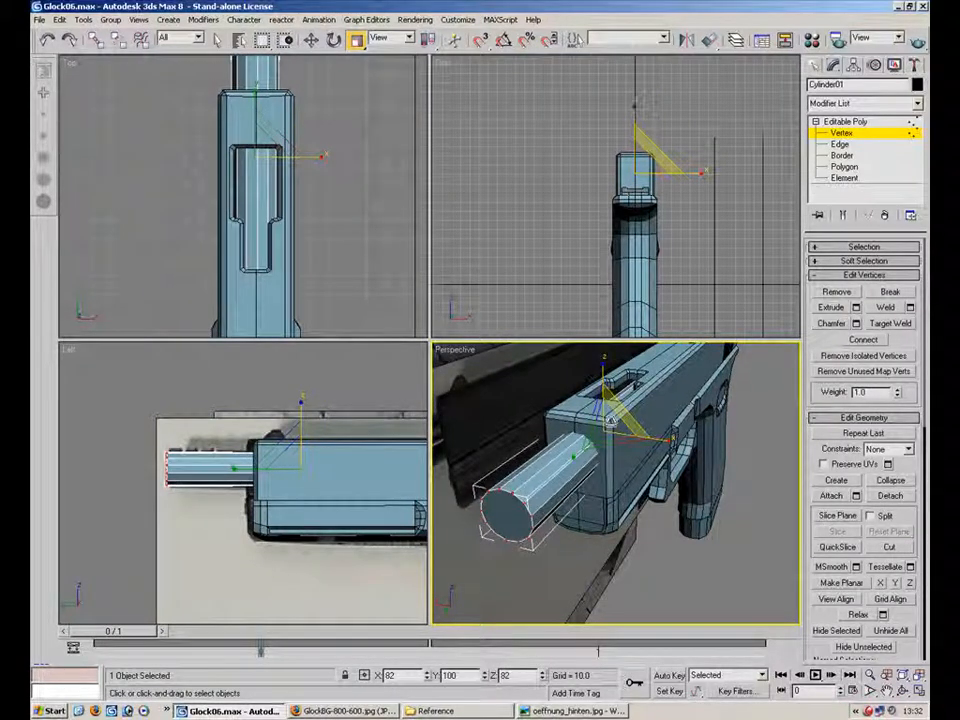
# - Select only the barrel's muzzle-end vertices and move them back toward the slide to about Y 275.2
pyautogui.click(311, 39)
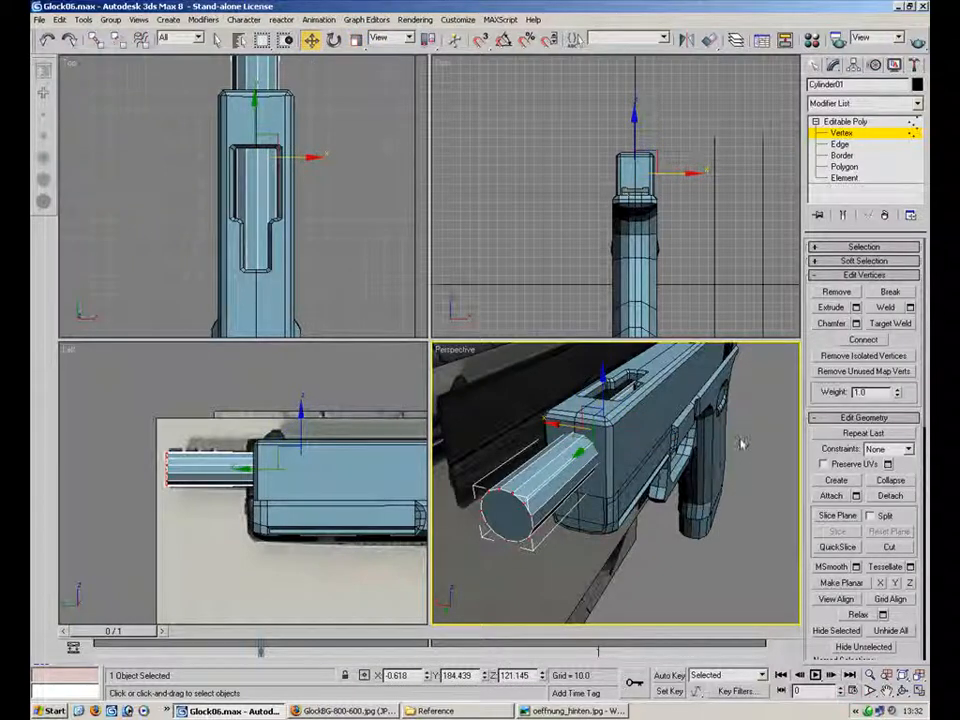
pyautogui.click(757, 446)
pyautogui.keyDown('alt'); pyautogui.moveTo(650, 410); pyautogui.dragTo(611, 444, button='middle'); pyautogui.keyUp('alt')
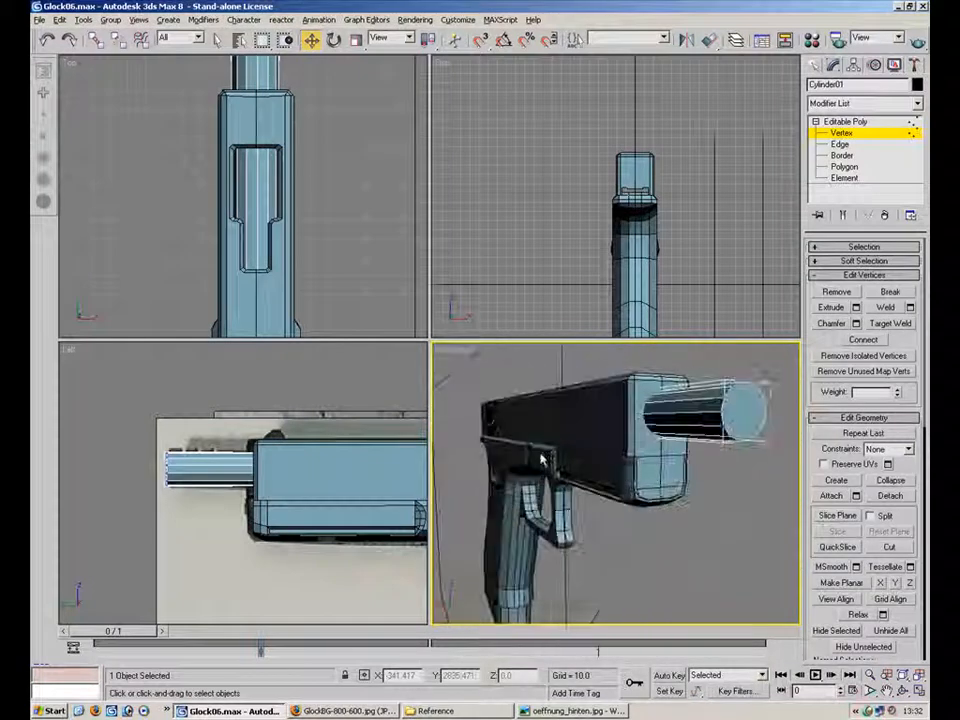
pyautogui.keyDown('alt'); pyautogui.moveTo(684, 468); pyautogui.dragTo(520, 494, button='middle'); pyautogui.keyUp('alt')
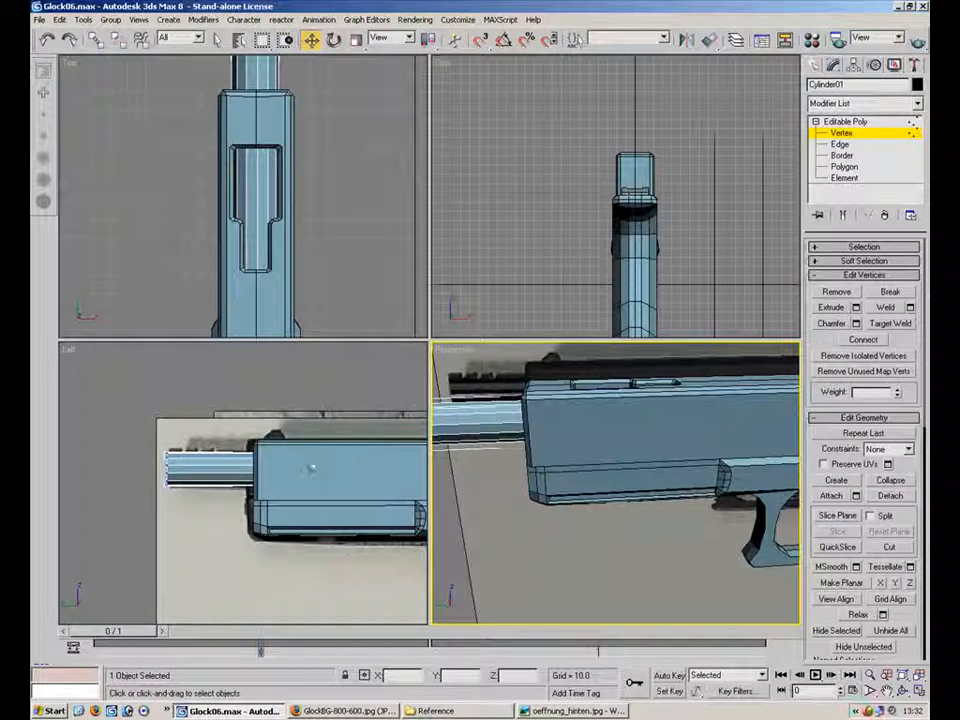
pyautogui.moveTo(120, 394); pyautogui.dragTo(208, 517)
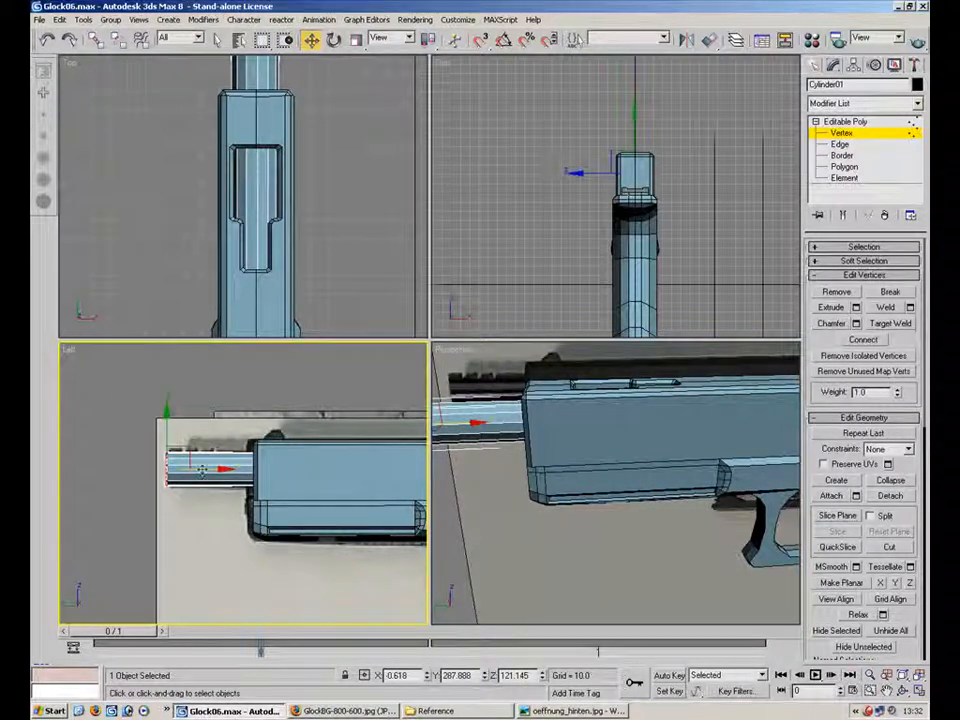
pyautogui.moveTo(202, 469); pyautogui.dragTo(219, 469)
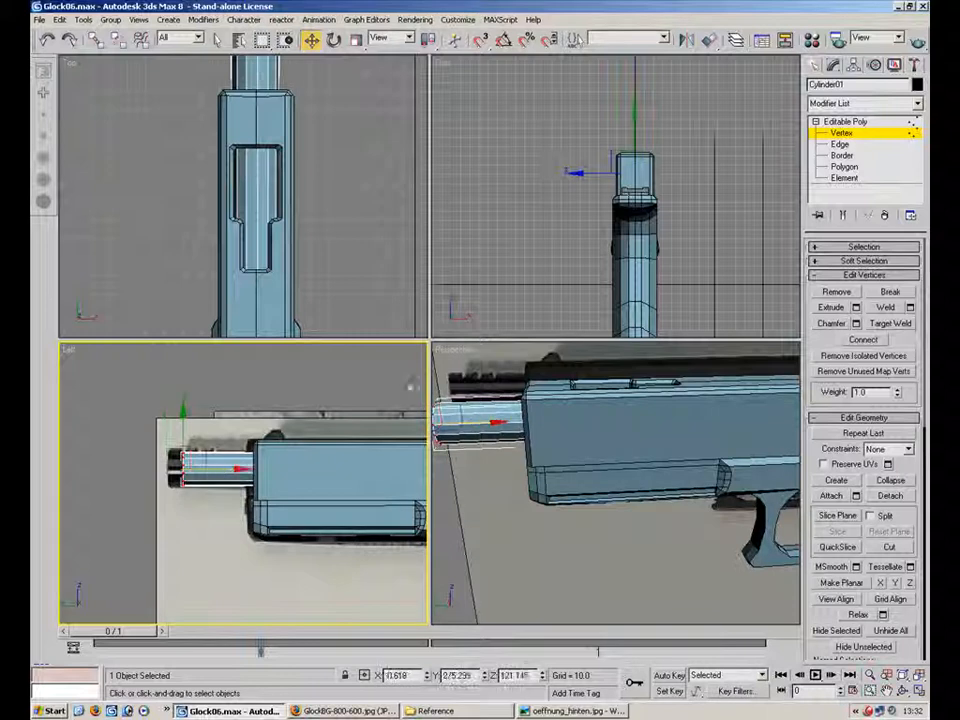
# - Scale the muzzle-end vertices up to about 123% in cross-section, keeping Y at 100%, and leave vertex editing
pyautogui.click(356, 40)
pyautogui.moveTo(583, 437); pyautogui.dragTo(750, 450, button='middle')
pyautogui.moveTo(609, 438); pyautogui.dragTo(614, 428)
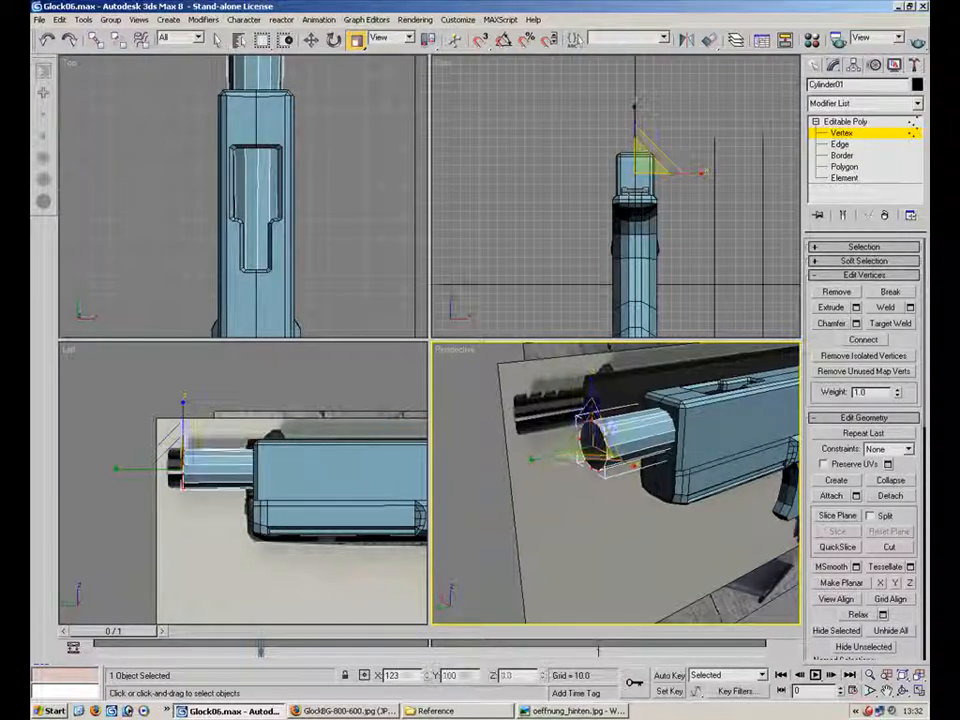
pyautogui.click(820, 516)
pyautogui.click(918, 690)
pyautogui.keyDown('alt'); pyautogui.moveTo(576, 274); pyautogui.dragTo(561, 389, button='middle'); pyautogui.keyUp('alt')
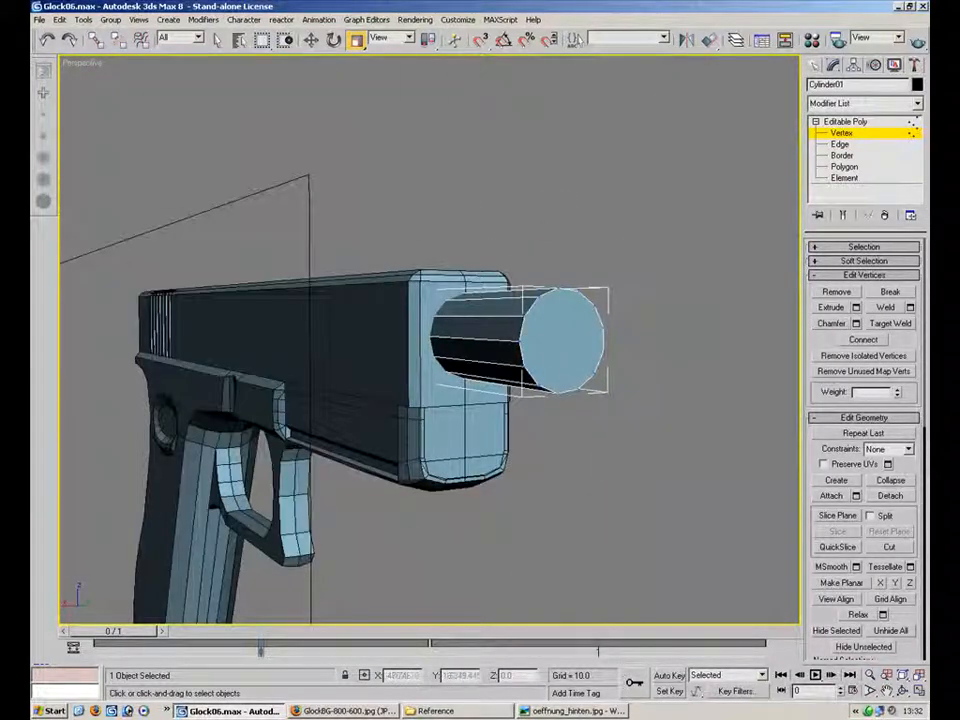
pyautogui.click(842, 133)
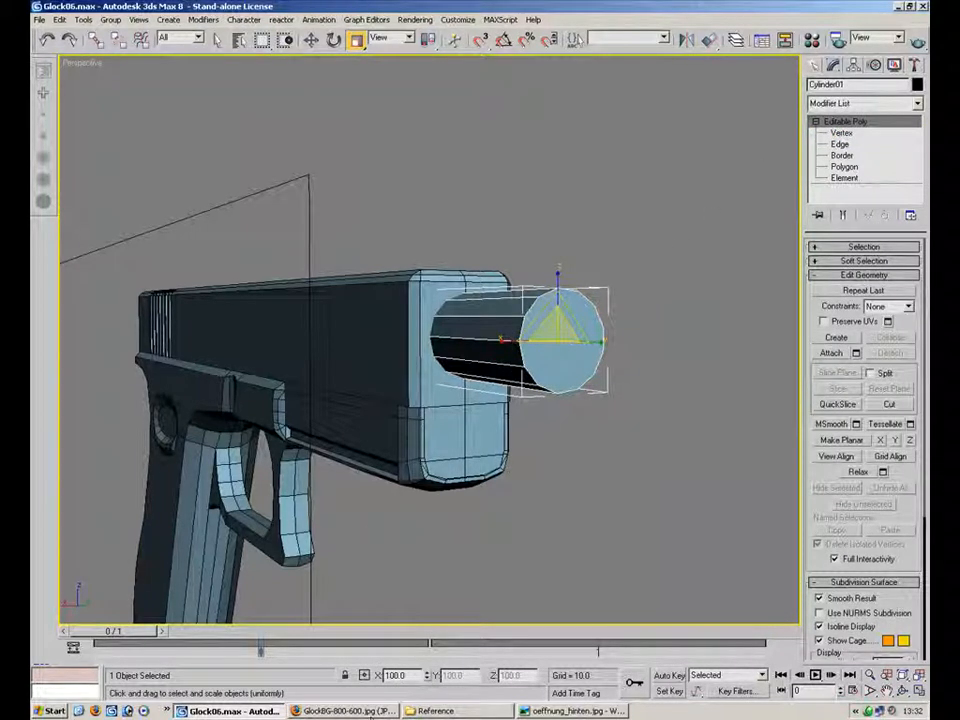
# - Select the lower inner edges of the slide's ejection port and lower them to about Z 124.9
pyautogui.keyDown('alt'); pyautogui.moveTo(567, 516); pyautogui.dragTo(501, 364, button='middle'); pyautogui.keyUp('alt')
pyautogui.scroll(5, 501, 364)
pyautogui.click(504, 290)
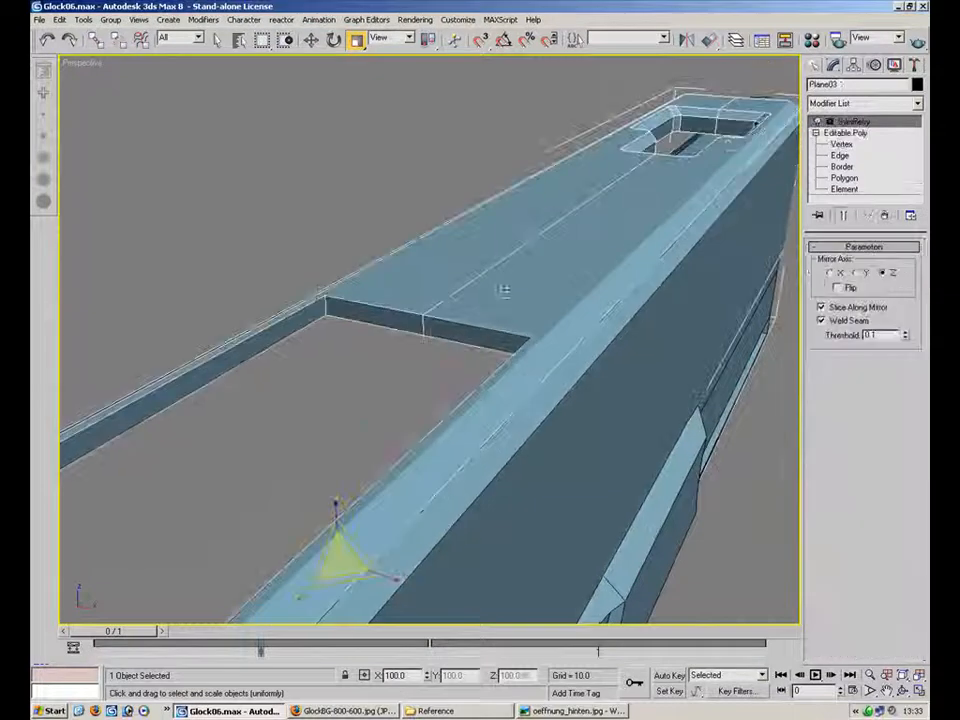
pyautogui.click(840, 155)
pyautogui.click(390, 327)
pyautogui.keyDown('alt'); pyautogui.moveTo(390, 327); pyautogui.dragTo(700, 280, button='middle'); pyautogui.keyUp('alt')
pyautogui.press('w')
pyautogui.moveTo(349, 318); pyautogui.dragTo(350, 432)
# - Lower the ejection port's inner edges further to about Z 117.9, and start polygon creation on the slide
pyautogui.keyDown('alt'); pyautogui.moveTo(350, 432); pyautogui.dragTo(704, 167, button='middle'); pyautogui.keyUp('alt')
pyautogui.scroll(5, 400, 263)
pyautogui.scroll(-4, 459, 277)
pyautogui.scroll(3, 579, 208)
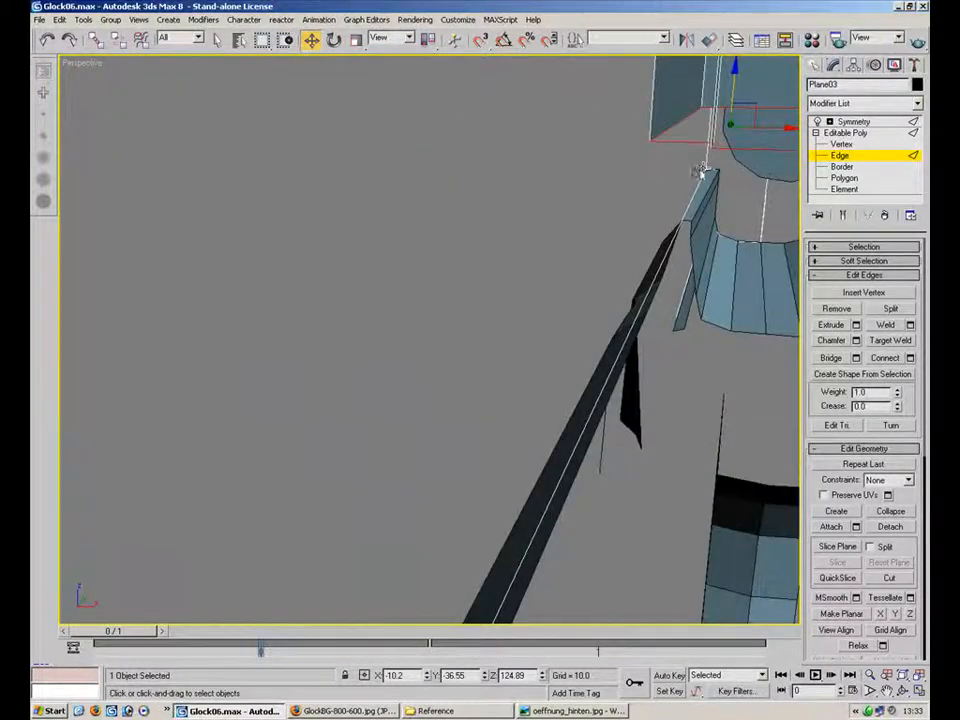
pyautogui.scroll(-3, 704, 167)
pyautogui.moveTo(558, 207); pyautogui.dragTo(558, 241)
pyautogui.keyDown('alt'); pyautogui.moveTo(609, 261); pyautogui.dragTo(681, 304, button='middle'); pyautogui.keyUp('alt')
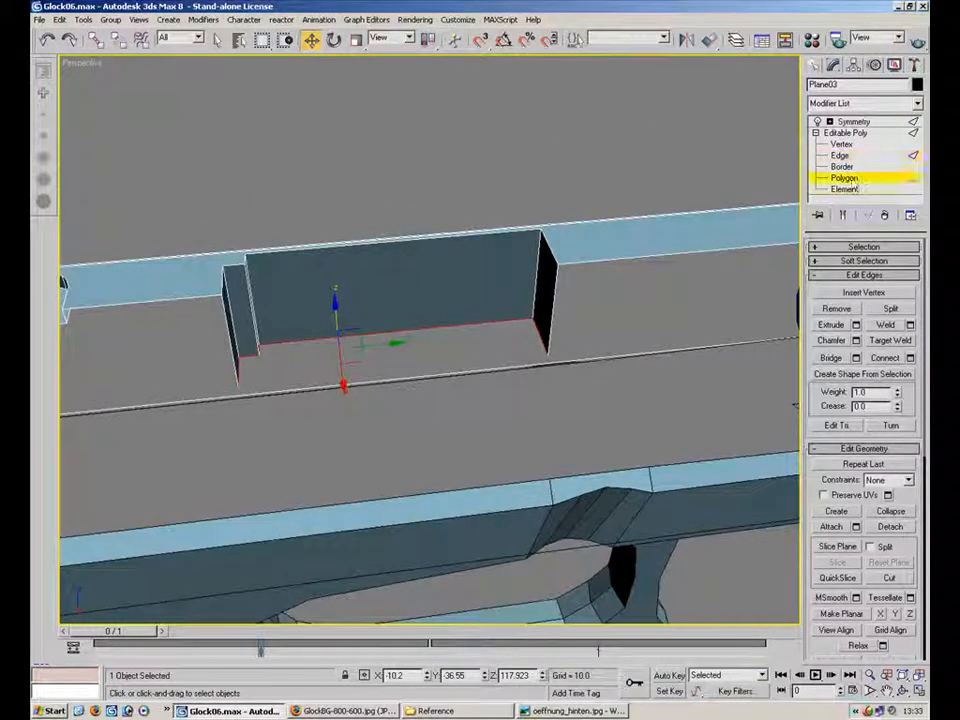
pyautogui.click(845, 178)
pyautogui.click(838, 488)
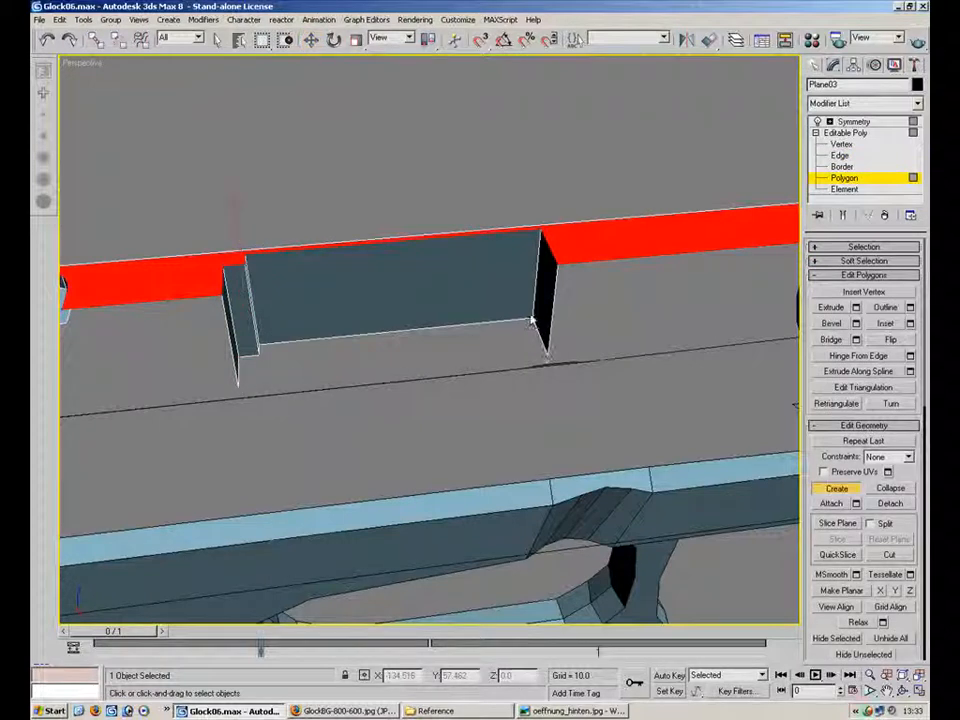
pyautogui.click(258, 344)
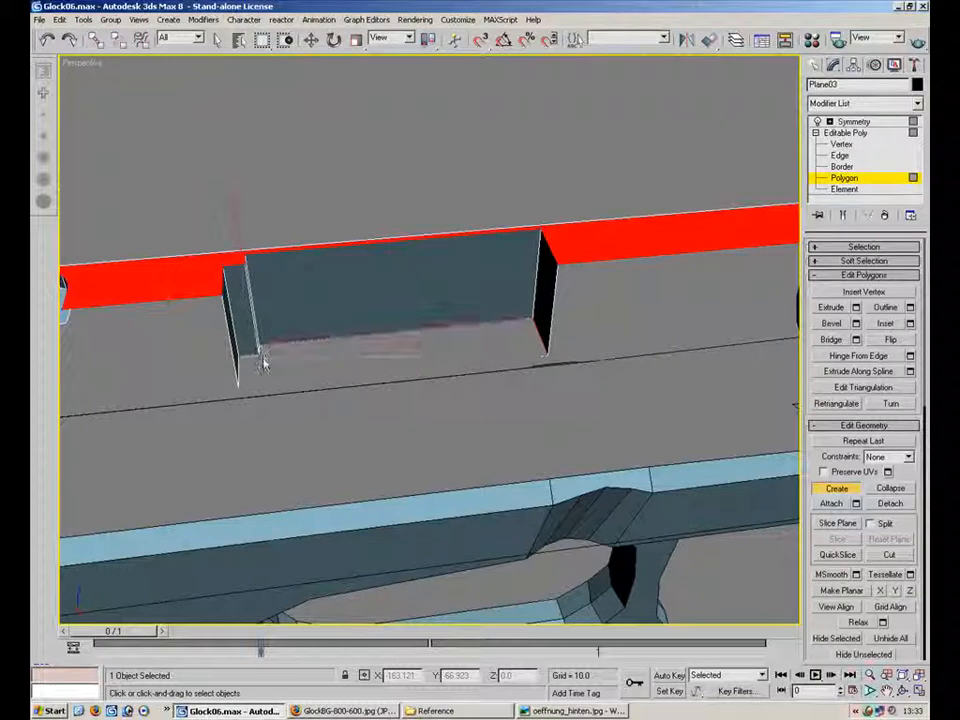
pyautogui.doubleClick(239, 386)
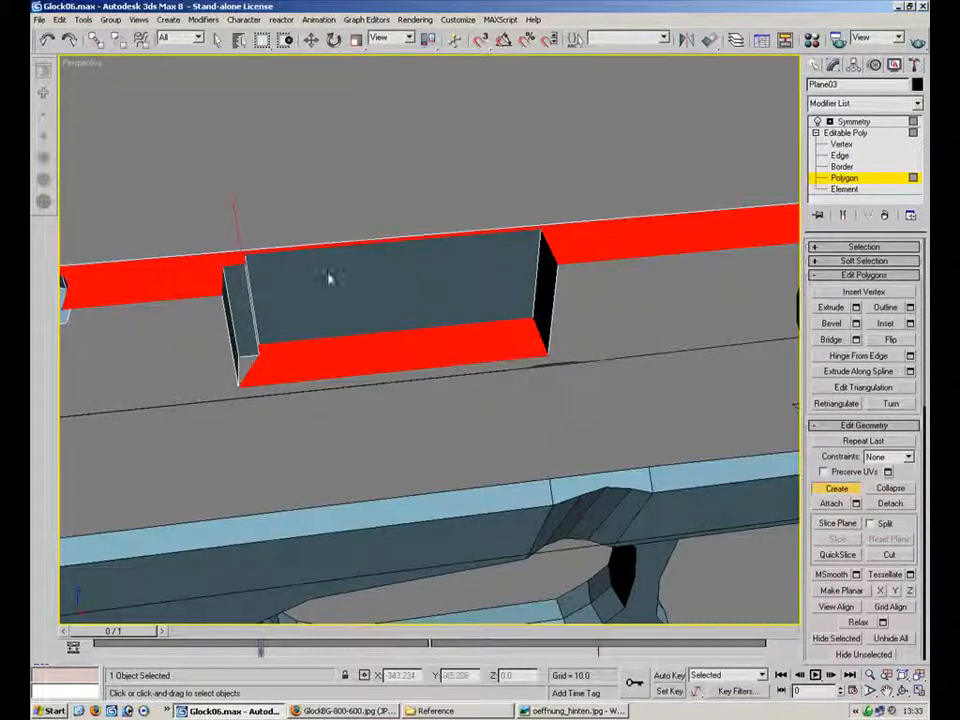
pyautogui.hotkey('ctrl', 'z')
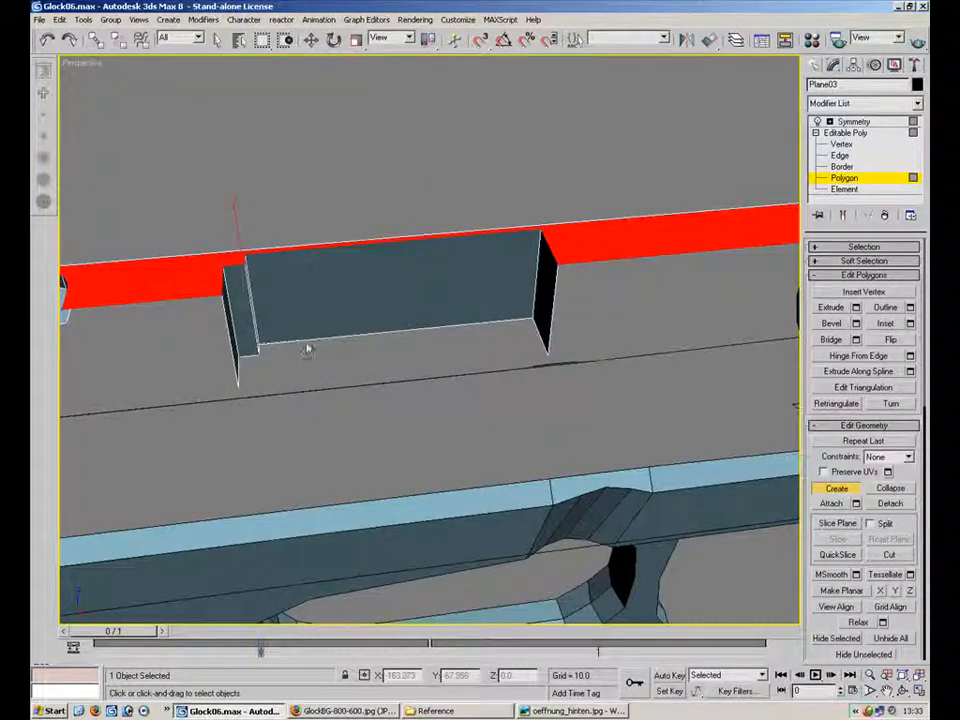
# - Create one polygon across the ejection port's open bottom, including its small rear step, and leave sub-object editing
pyautogui.click(537, 318)
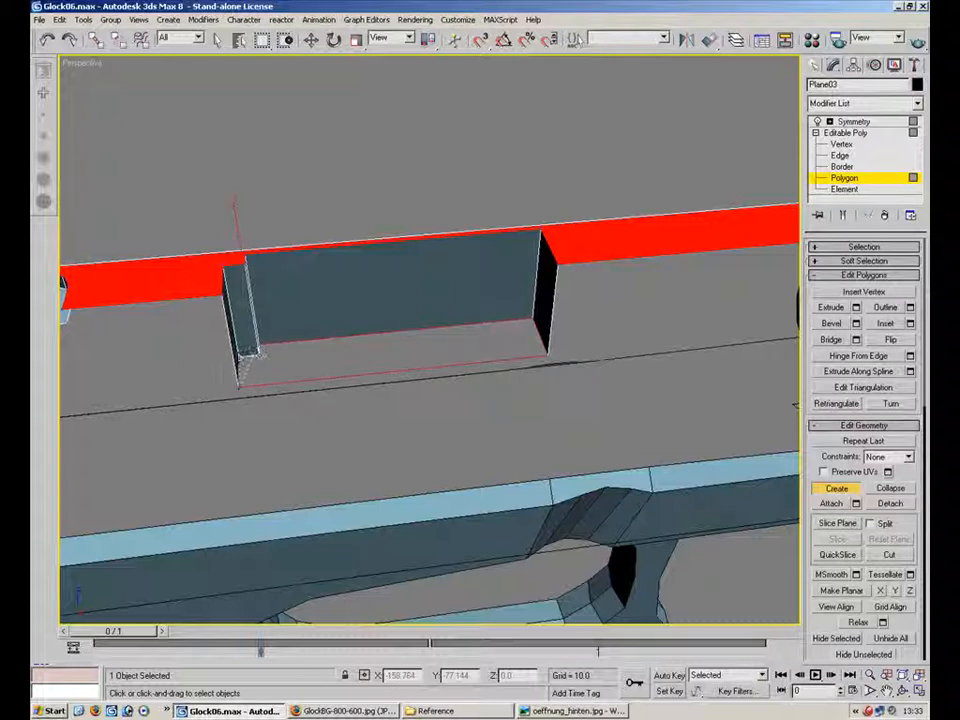
pyautogui.click(252, 352)
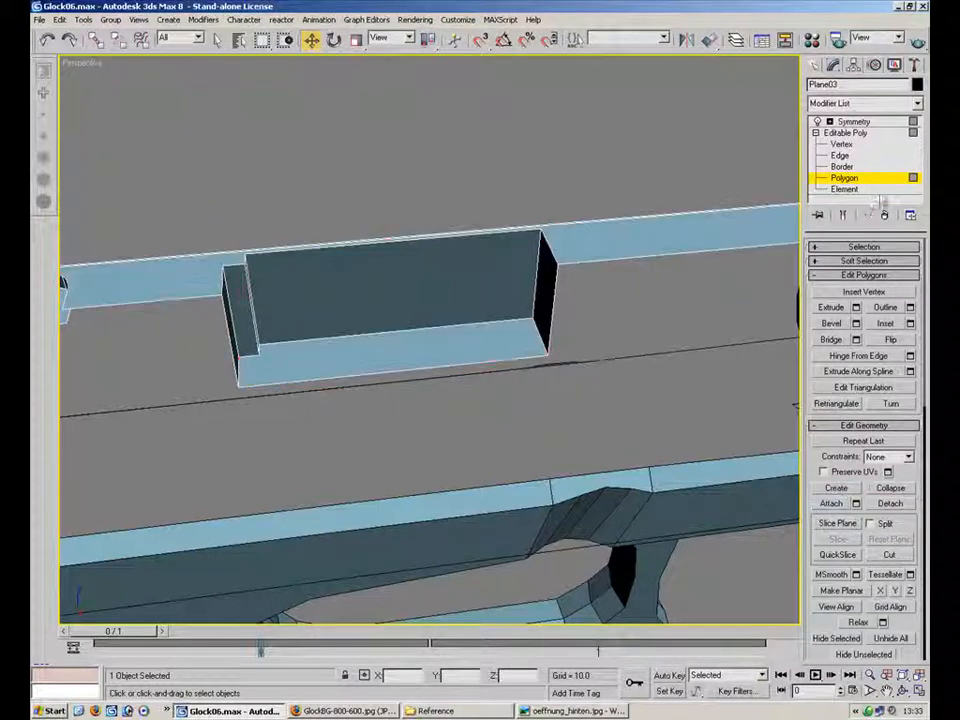
pyautogui.click(844, 189)
pyautogui.click(850, 189)
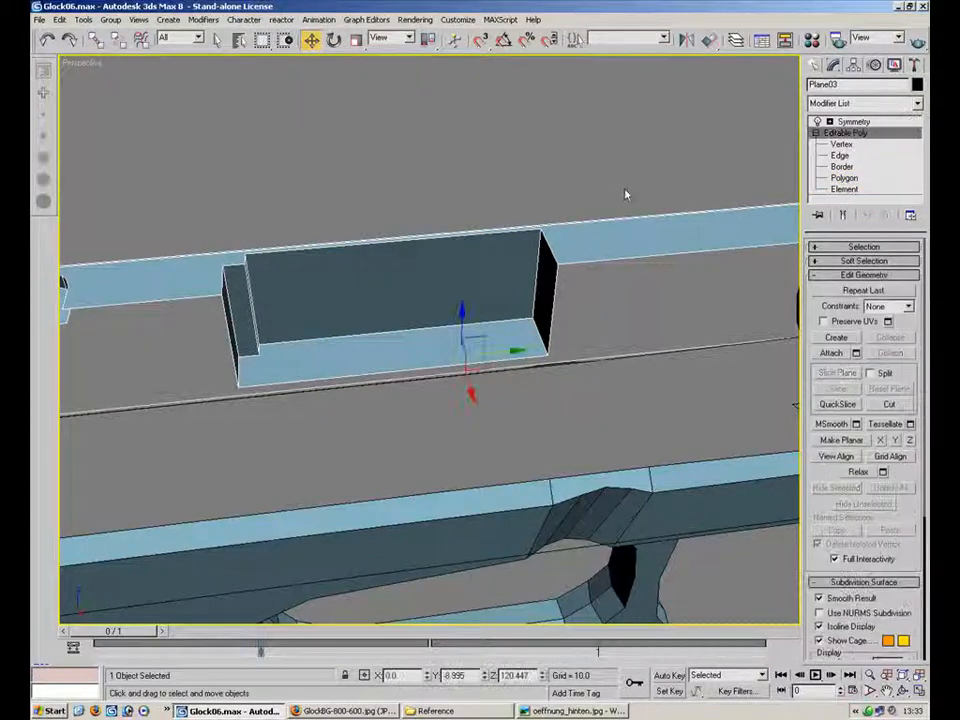
# - Deselect the slide and examine the ejection port's interior and the barrel from several sides
pyautogui.click(470, 186)
pyautogui.keyDown('alt'); pyautogui.moveTo(446, 302); pyautogui.dragTo(666, 368, button='middle'); pyautogui.keyUp('alt')
pyautogui.scroll(-4, 413, 352)
pyautogui.scroll(5, 476, 336)
pyautogui.keyDown('alt'); pyautogui.moveTo(476, 336); pyautogui.dragTo(700, 338, button='middle'); pyautogui.keyUp('alt')
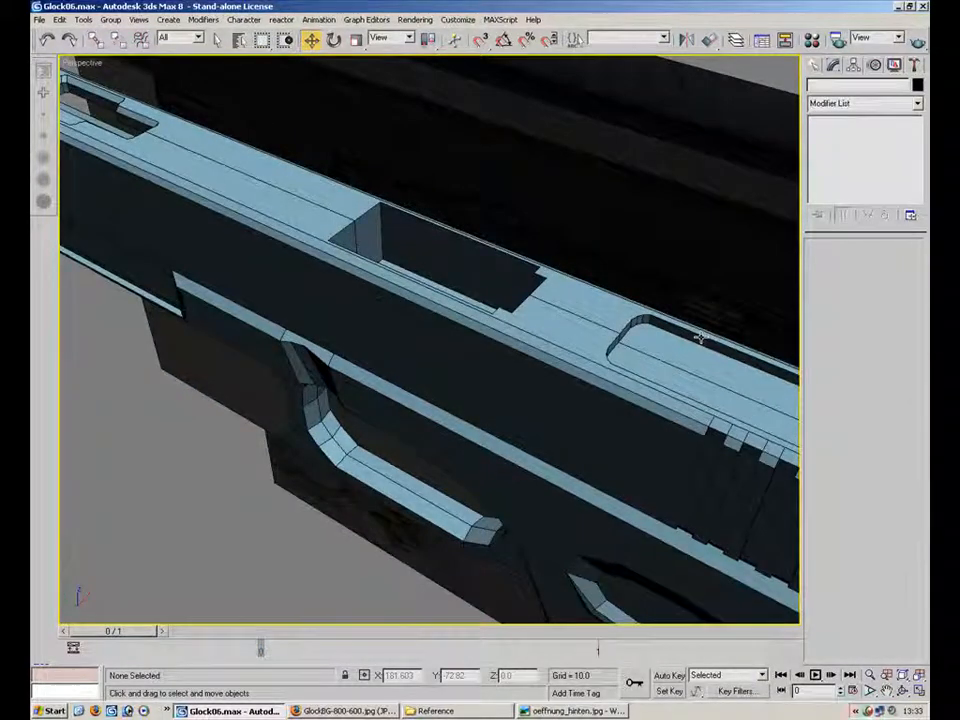
pyautogui.moveTo(368, 248); pyautogui.dragTo(836, 381, button='middle')
pyautogui.scroll(-5, 497, 311)
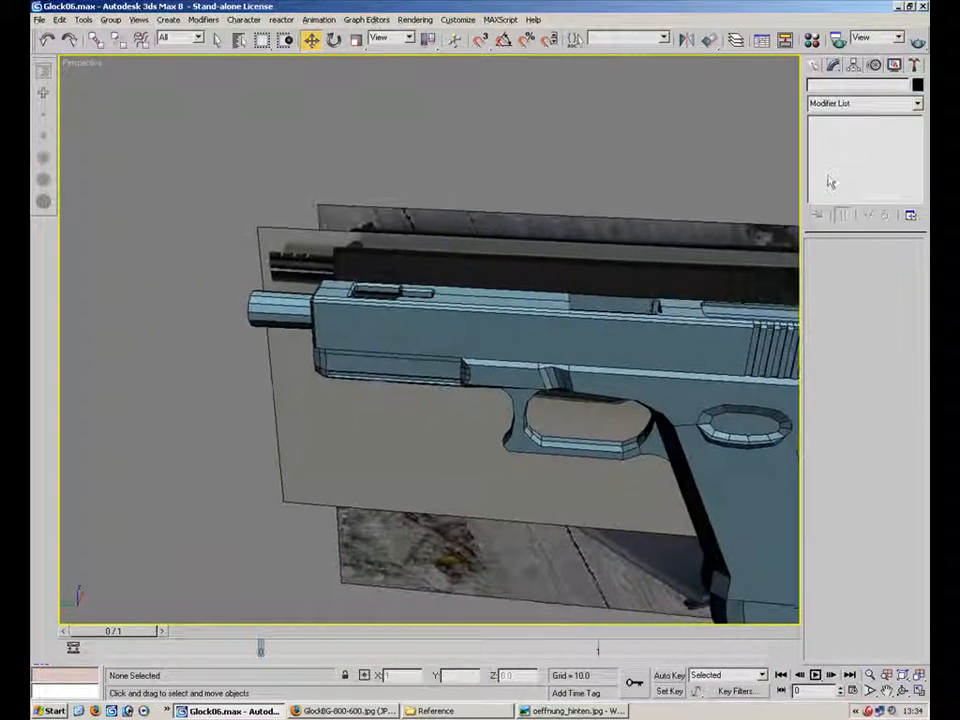
# - Draw a plane about 7.5 long and 15.5 wide in the Left view, over the front sight above the slide's muzzle end
pyautogui.click(815, 65)
pyautogui.click(891, 214)
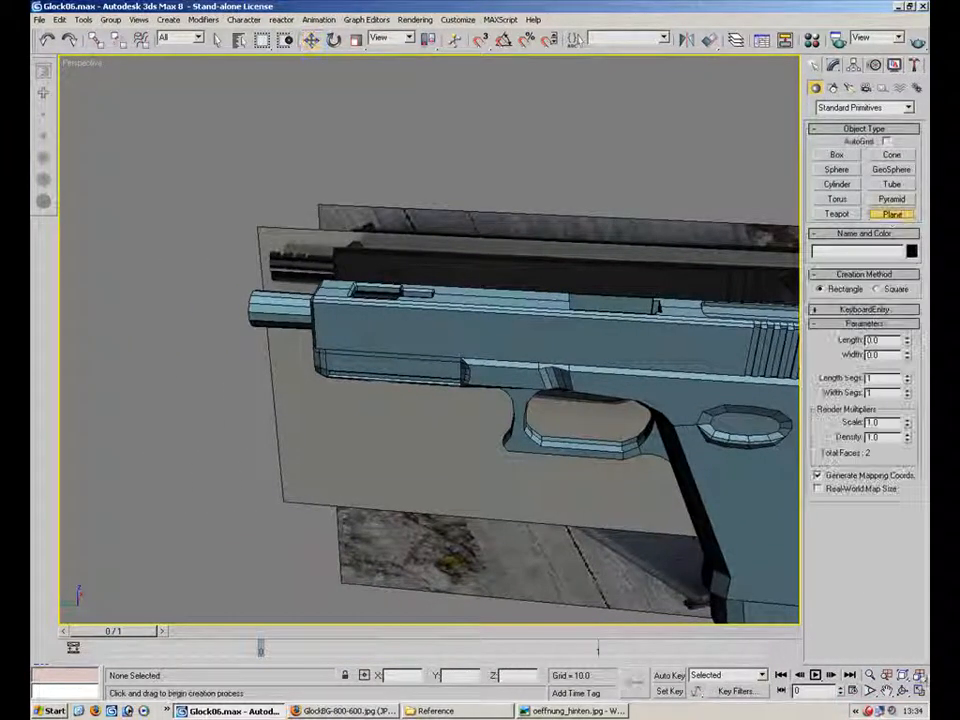
pyautogui.hotkey('alt', 'w')
pyautogui.rightClick(292, 462)
pyautogui.scroll(3, 292, 462)
pyautogui.moveTo(330, 382); pyautogui.dragTo(322, 438, button='middle')
pyautogui.moveTo(322, 438); pyautogui.dragTo(322, 438)
pyautogui.moveTo(254, 429); pyautogui.dragTo(264, 409)
pyautogui.press('w')
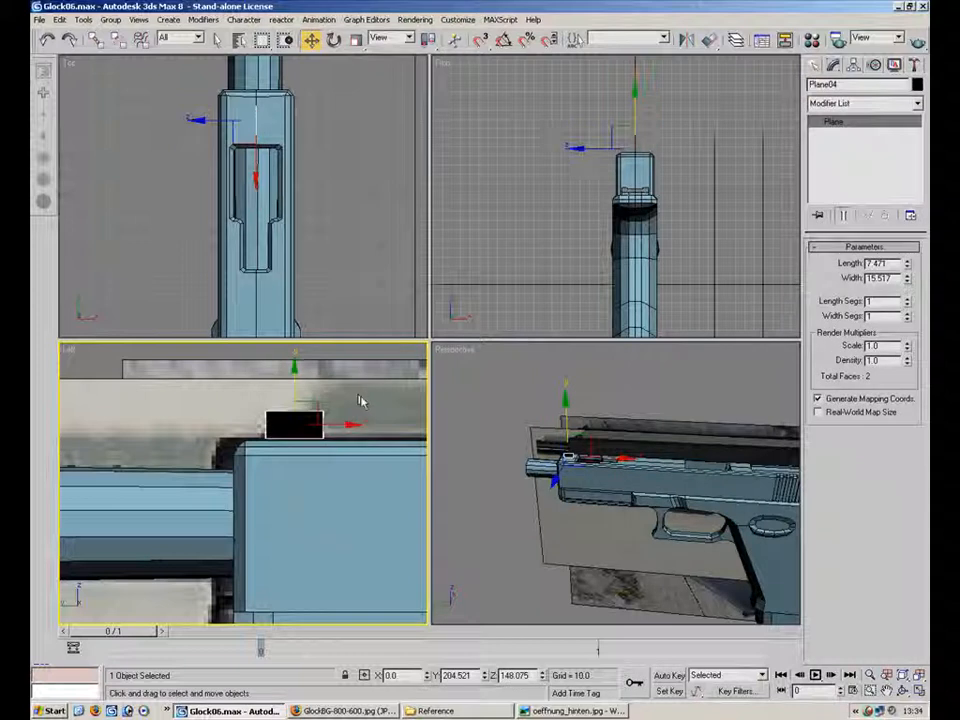
# - Convert the front sight plane to an Editable Mesh
pyautogui.rightClick(302, 415)
pyautogui.moveTo(372, 536)
pyautogui.click(425, 534)
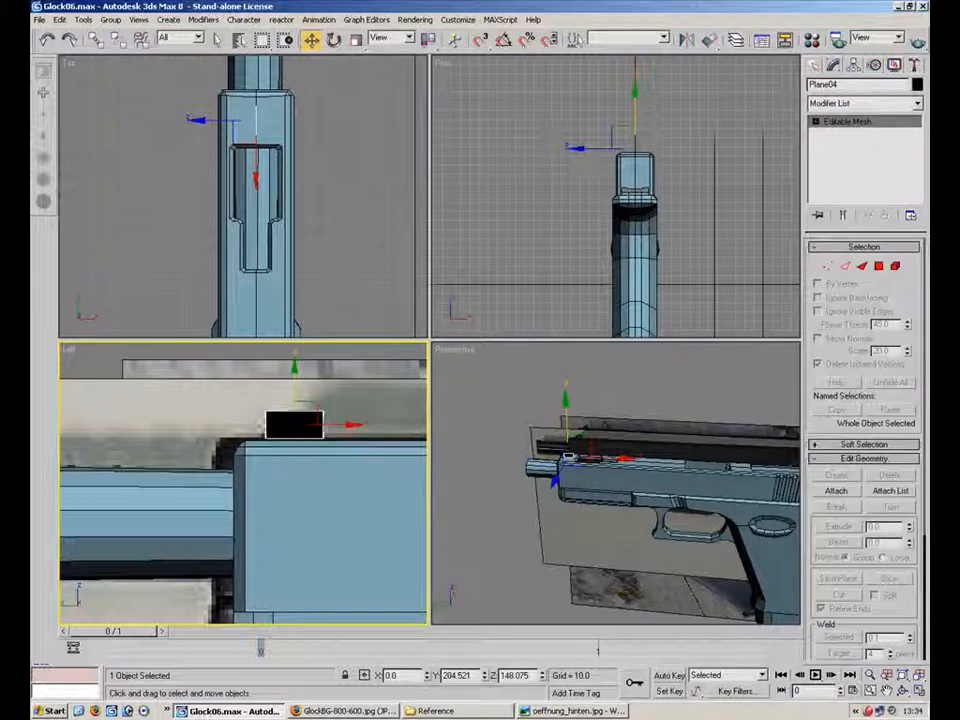
# - Convert the front sight plane to an Editable Poly and assign it the light blue 01 - Default material
pyautogui.rightClick(300, 418)
pyautogui.click(423, 549)
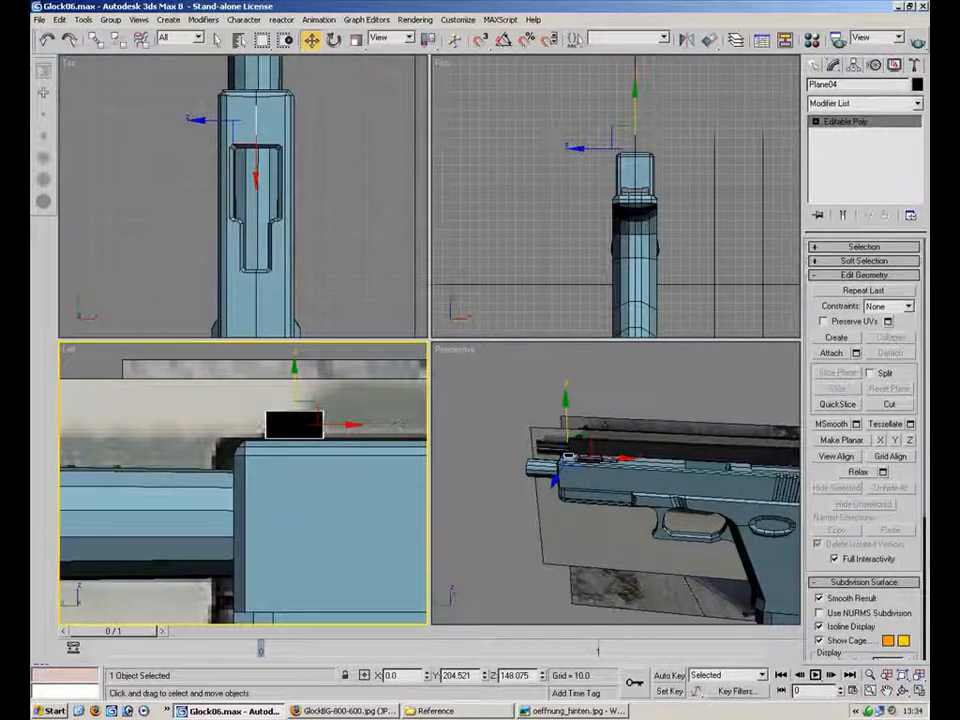
pyautogui.press('m')
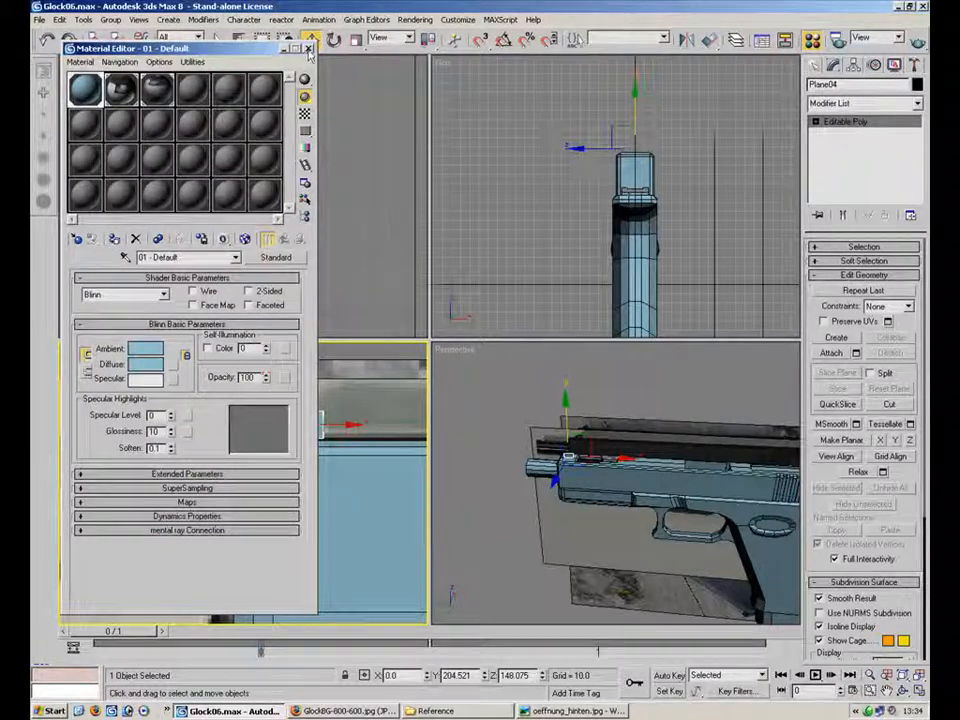
pyautogui.click(308, 48)
# - Shape the see-through front sight plane into a trapezoid over the reference: upper vertices moved inward, lower ones down onto the slide
pyautogui.hotkey('alt', 'x')
pyautogui.scroll(4, 352, 407)
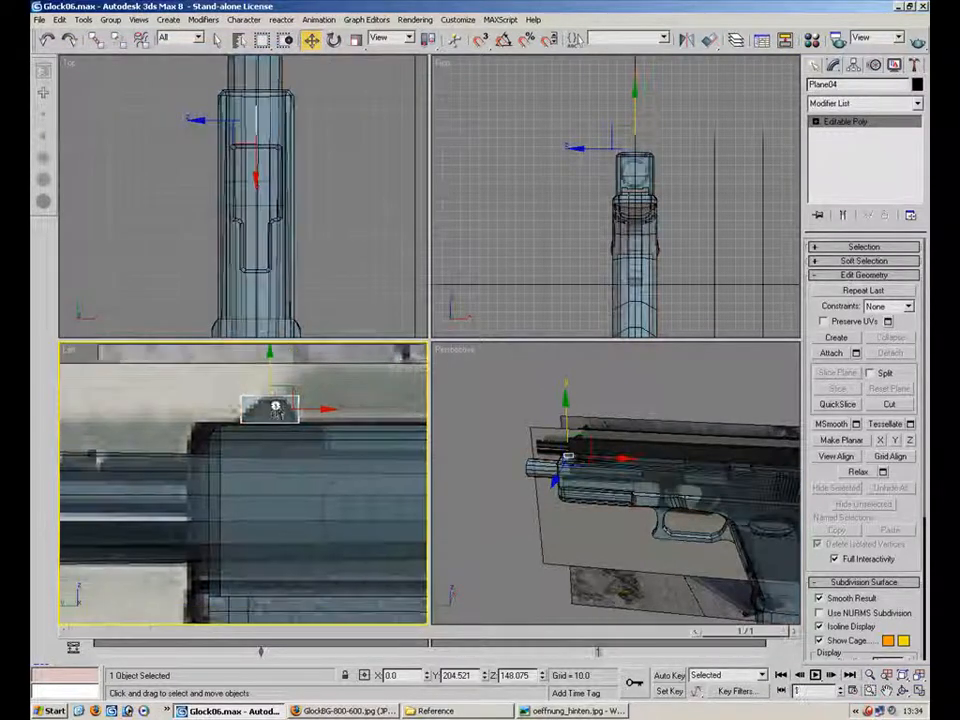
pyautogui.press('1')
pyautogui.click(317, 440)
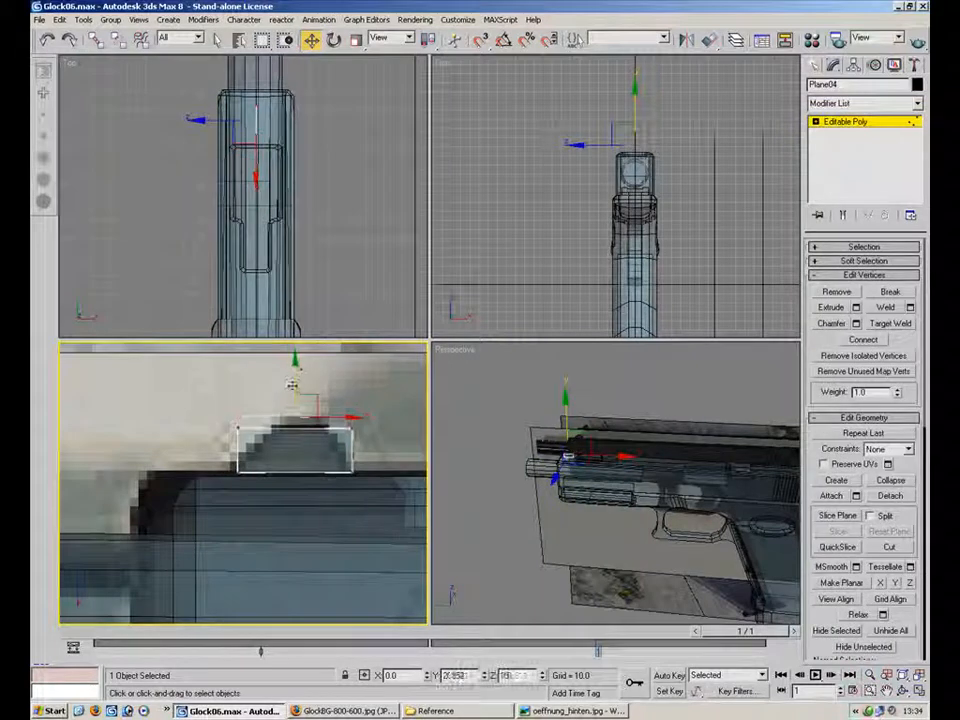
pyautogui.moveTo(369, 384); pyautogui.dragTo(357, 428)
pyautogui.click(238, 429)
pyautogui.moveTo(298, 427); pyautogui.dragTo(310, 428)
pyautogui.moveTo(382, 457); pyautogui.dragTo(173, 494)
pyautogui.moveTo(296, 437); pyautogui.dragTo(295, 444)
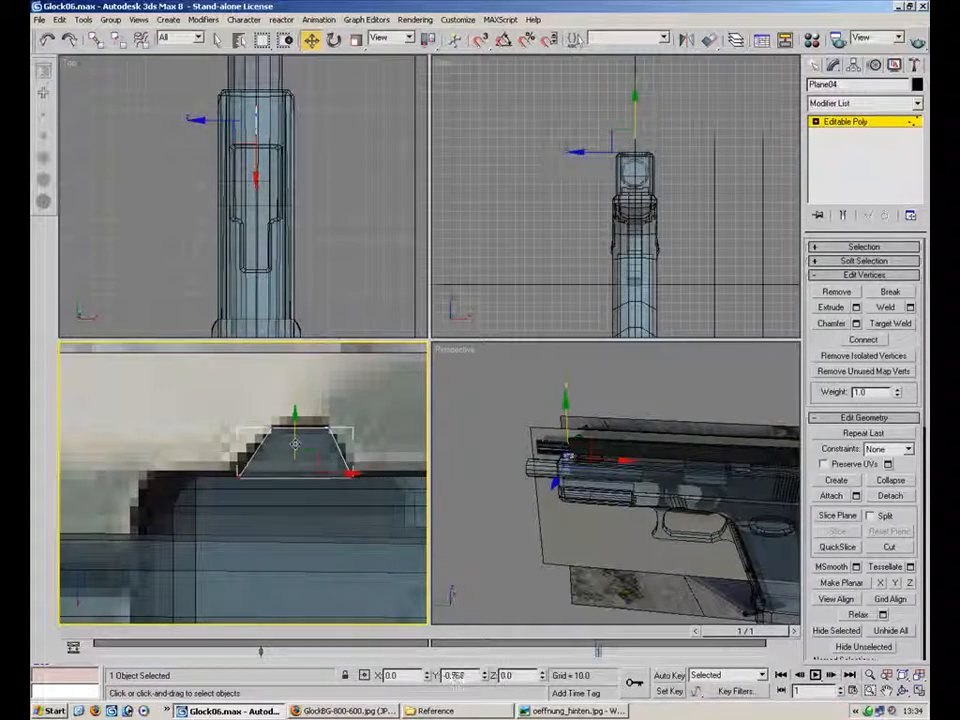
pyautogui.moveTo(361, 416); pyautogui.dragTo(262, 446)
pyautogui.click(369, 398)
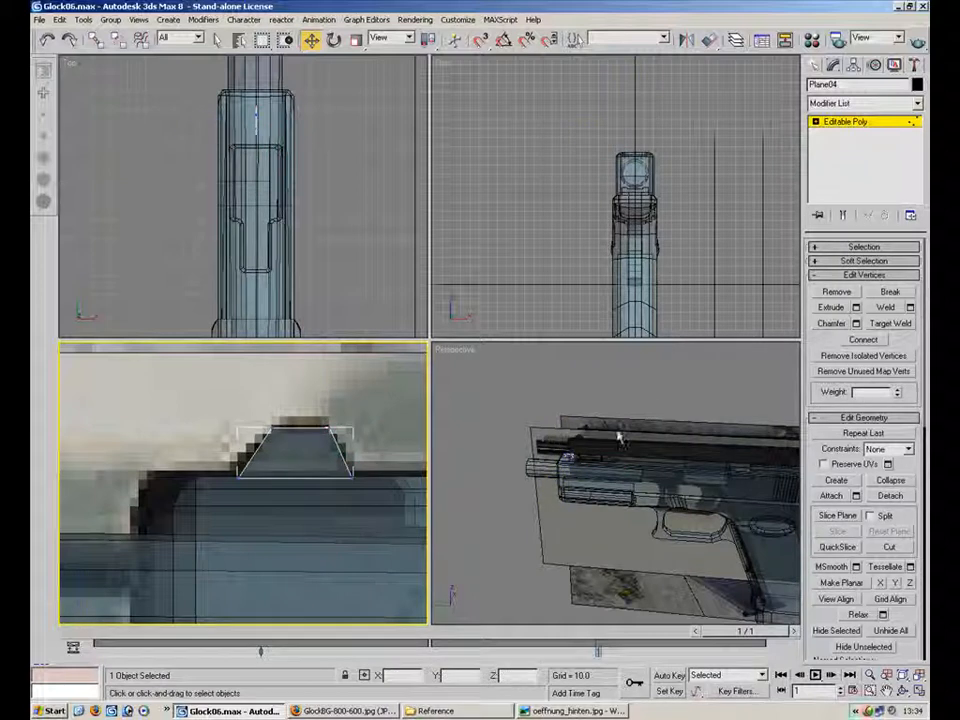
# - Check the front sight in the oeffnung_vorne.jpg photo and shift the trapezoid's two upper vertices slightly rearward in the Left view
pyautogui.click(919, 690)
pyautogui.click(572, 711)
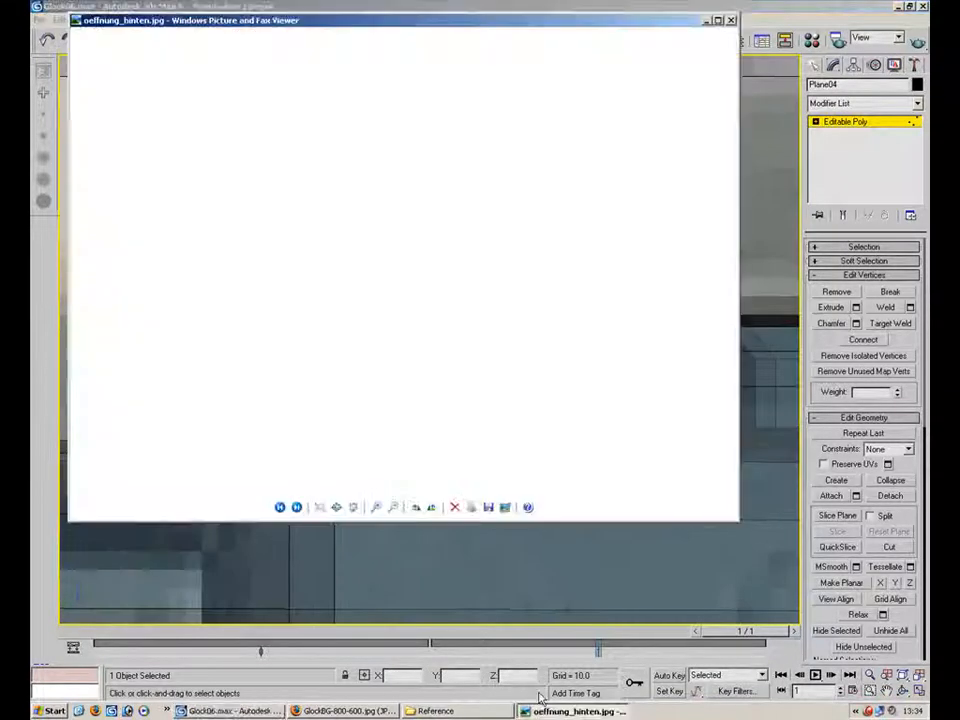
pyautogui.click(298, 508)
pyautogui.click(297, 508)
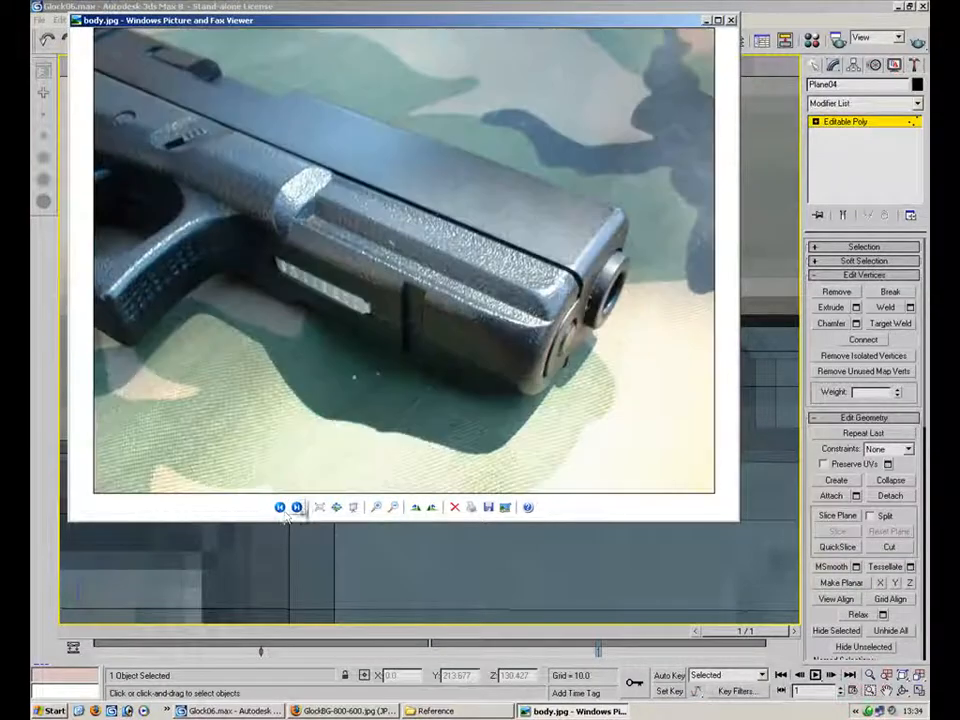
pyautogui.click(279, 508)
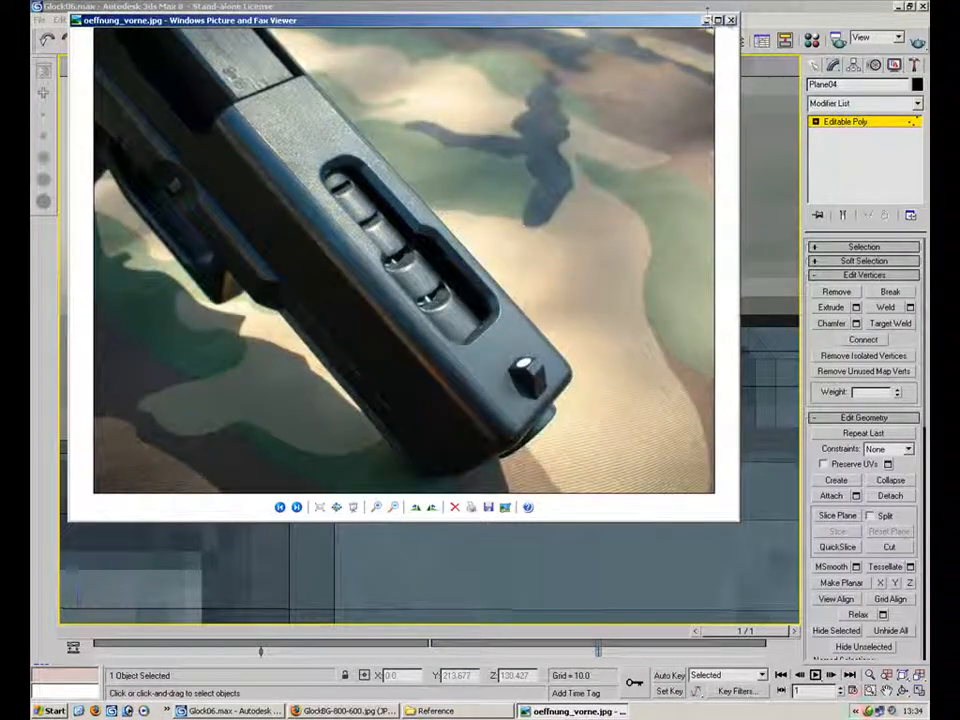
pyautogui.click(705, 19)
pyautogui.moveTo(550, 234); pyautogui.dragTo(470, 270)
pyautogui.moveTo(586, 230); pyautogui.dragTo(606, 231)
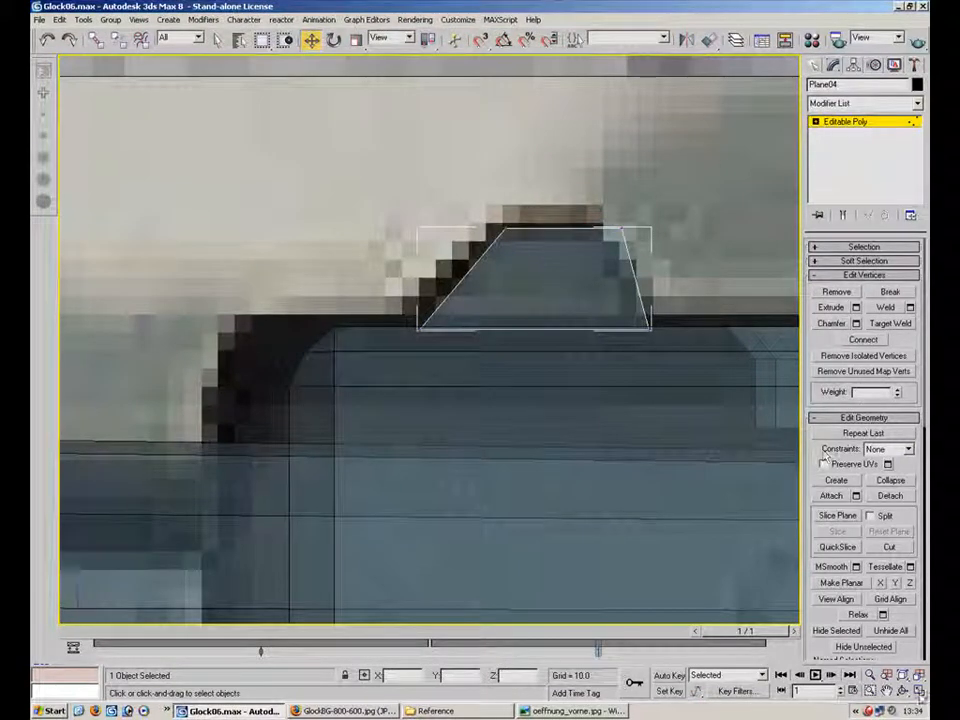
# - Move the front sight profile sideways off the slide's centreline in the Perspective view
pyautogui.hotkey('alt', 'w')
pyautogui.hotkey('alt', 'w')
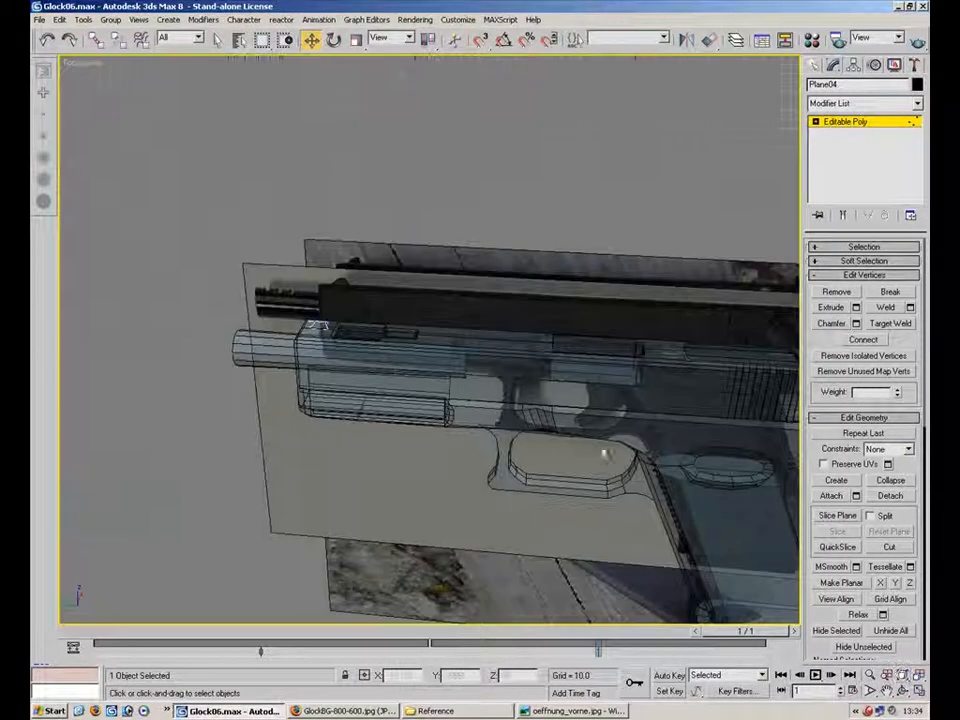
pyautogui.hotkey('alt', 'x')
pyautogui.scroll(6, 470, 365)
pyautogui.moveTo(304, 264); pyautogui.dragTo(126, 459)
pyautogui.keyDown('alt'); pyautogui.moveTo(266, 317); pyautogui.dragTo(242, 358, button='middle'); pyautogui.keyUp('alt')
pyautogui.moveTo(292, 162); pyautogui.dragTo(369, 280, button='middle')
pyautogui.moveTo(378, 290); pyautogui.dragTo(343, 314)
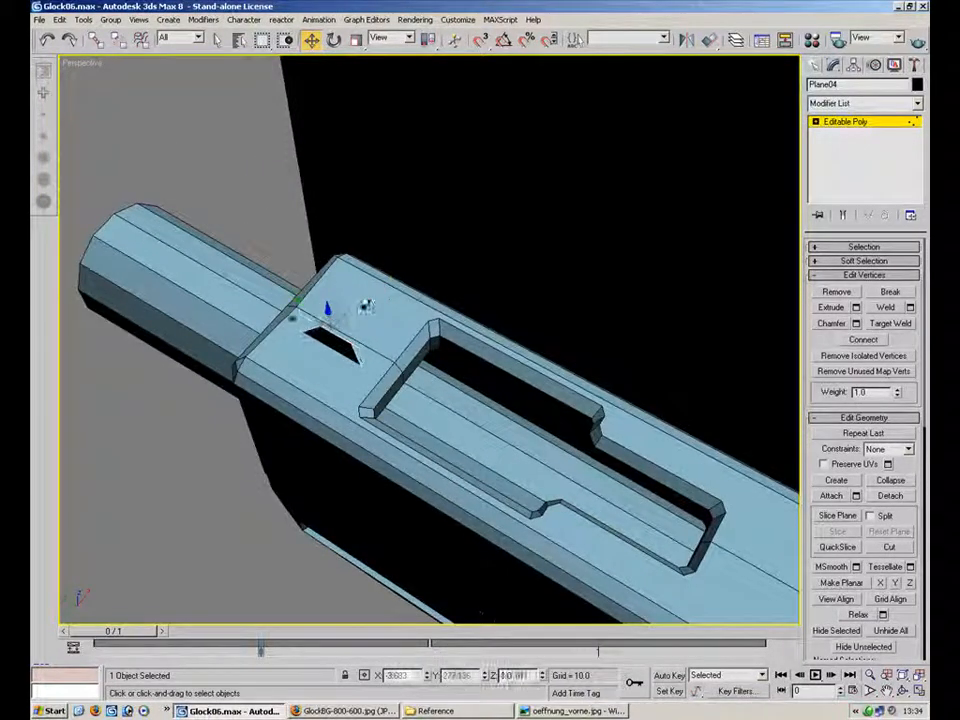
# - Extrude the front sight profile's upper edges sideways to the slide's centreline at X 0
pyautogui.press('2')
pyautogui.keyDown('alt'); pyautogui.moveTo(423, 318); pyautogui.dragTo(468, 240, button='middle'); pyautogui.keyUp('alt')
pyautogui.moveTo(405, 461); pyautogui.dragTo(346, 503)
pyautogui.moveTo(212, 521); pyautogui.dragTo(212, 521)
pyautogui.keyDown('alt'); pyautogui.moveTo(385, 425); pyautogui.dragTo(266, 514, button='middle'); pyautogui.keyUp('alt')
pyautogui.moveTo(474, 198); pyautogui.dragTo(444, 305, button='middle')
pyautogui.moveTo(460, 318); pyautogui.dragTo(466, 309)
pyautogui.rightClick(428, 679)
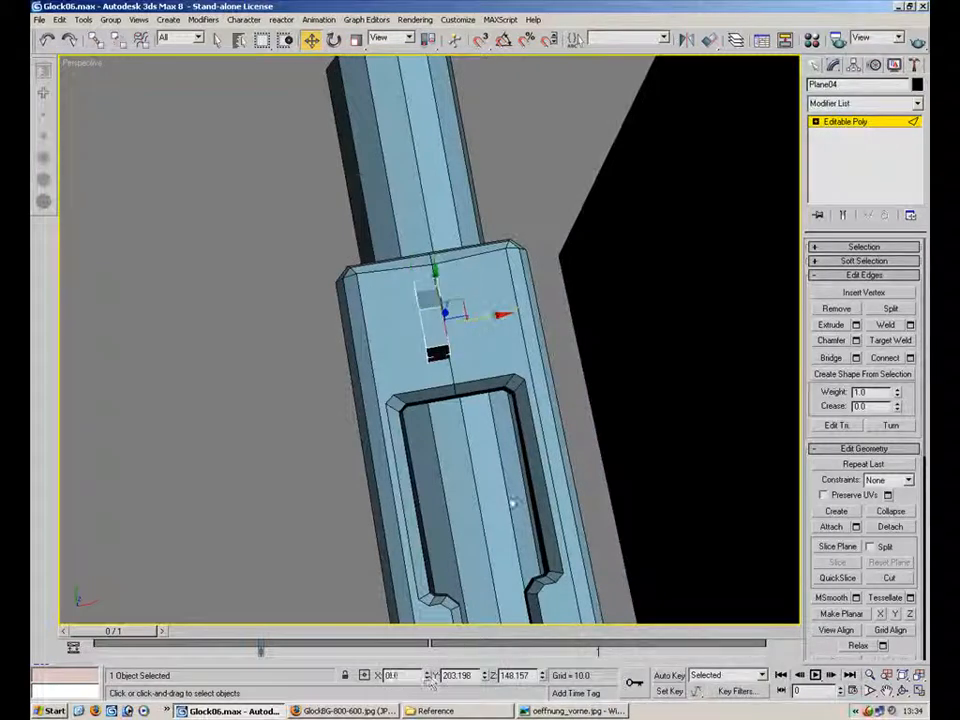
# - Check the front sight's pivot and add a Symmetry modifier with Z as the mirror axis
pyautogui.keyDown('alt'); pyautogui.moveTo(592, 243); pyautogui.dragTo(560, 360, button='middle'); pyautogui.keyUp('alt')
pyautogui.click(853, 65)
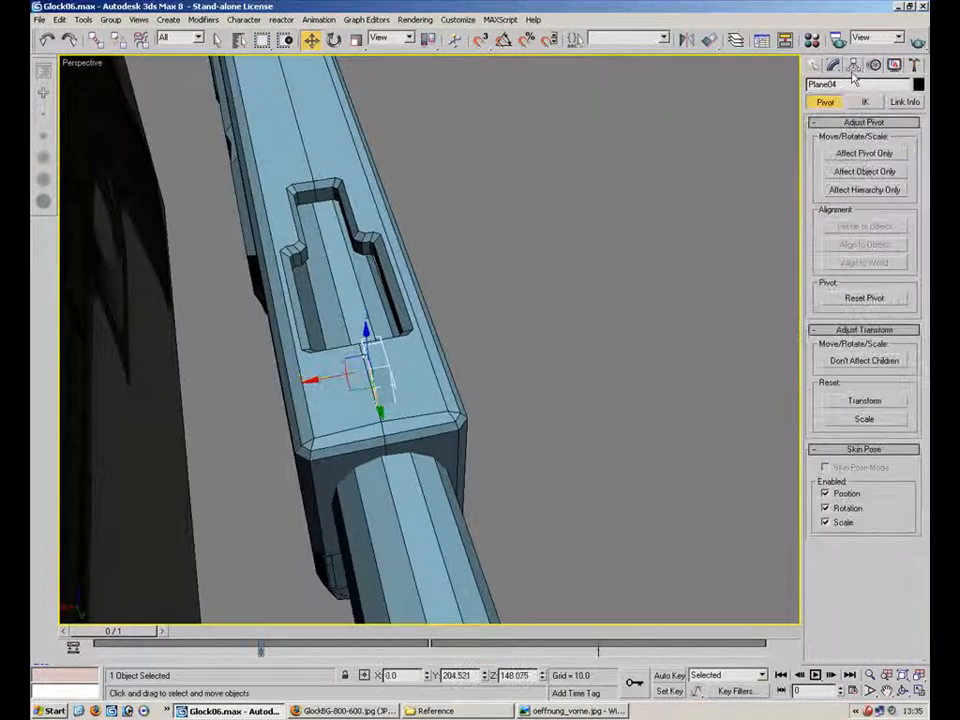
pyautogui.click(864, 153)
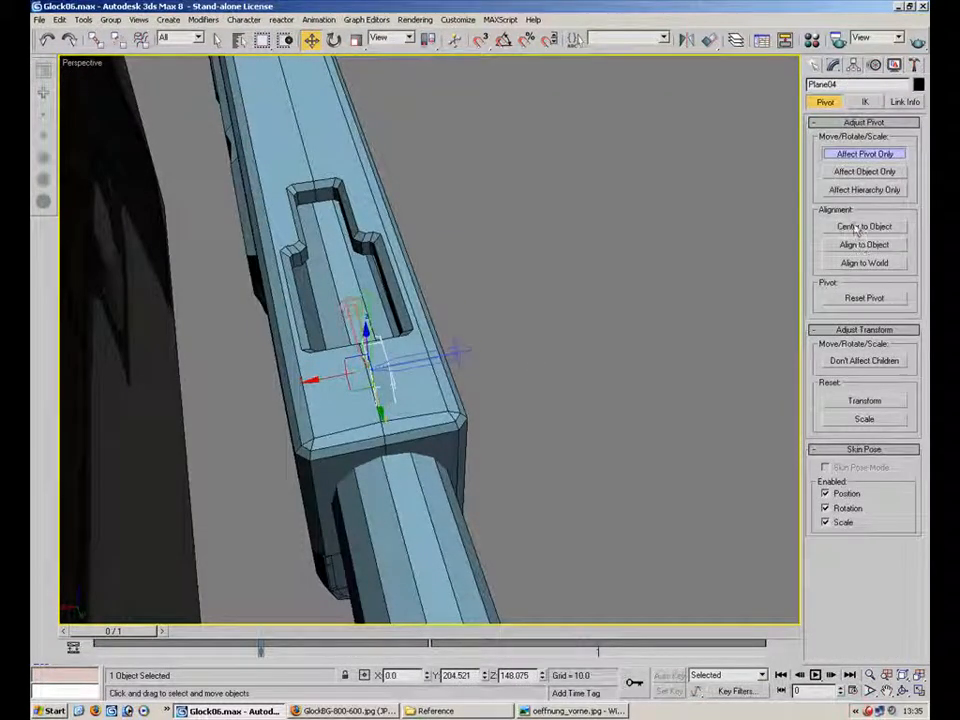
pyautogui.click(833, 65)
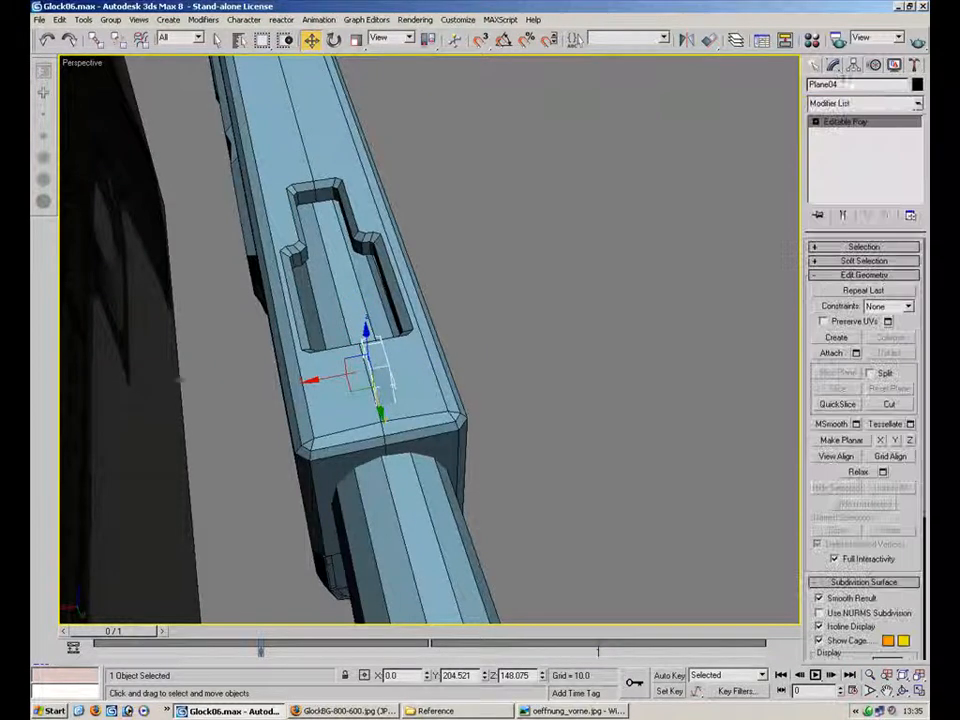
pyautogui.click(917, 104)
pyautogui.scroll(-10, 866, 400)
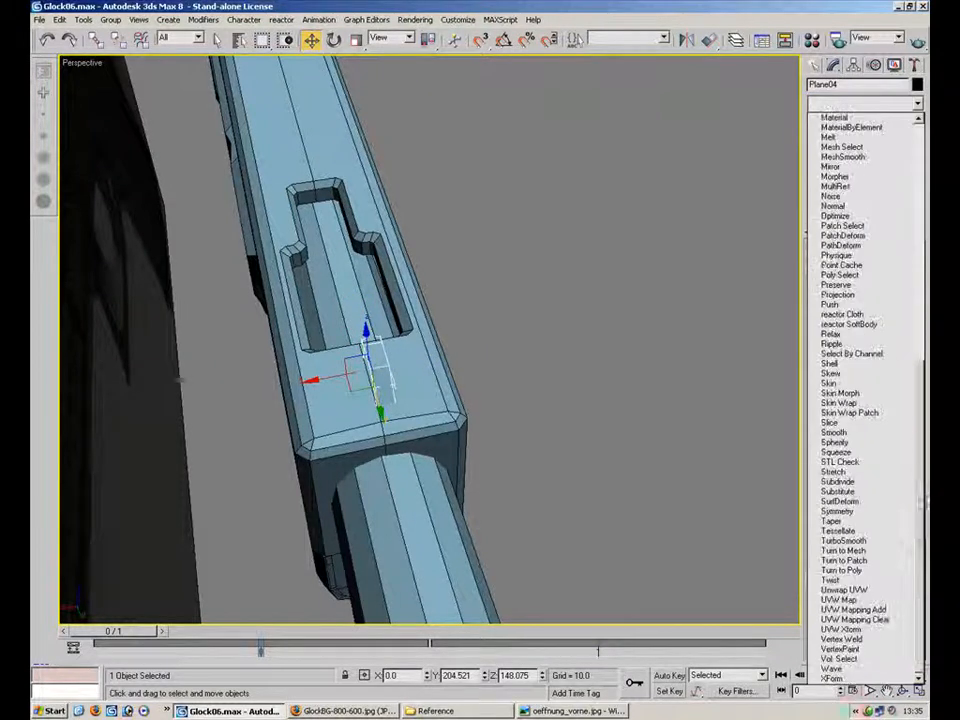
pyautogui.click(865, 515)
pyautogui.click(882, 274)
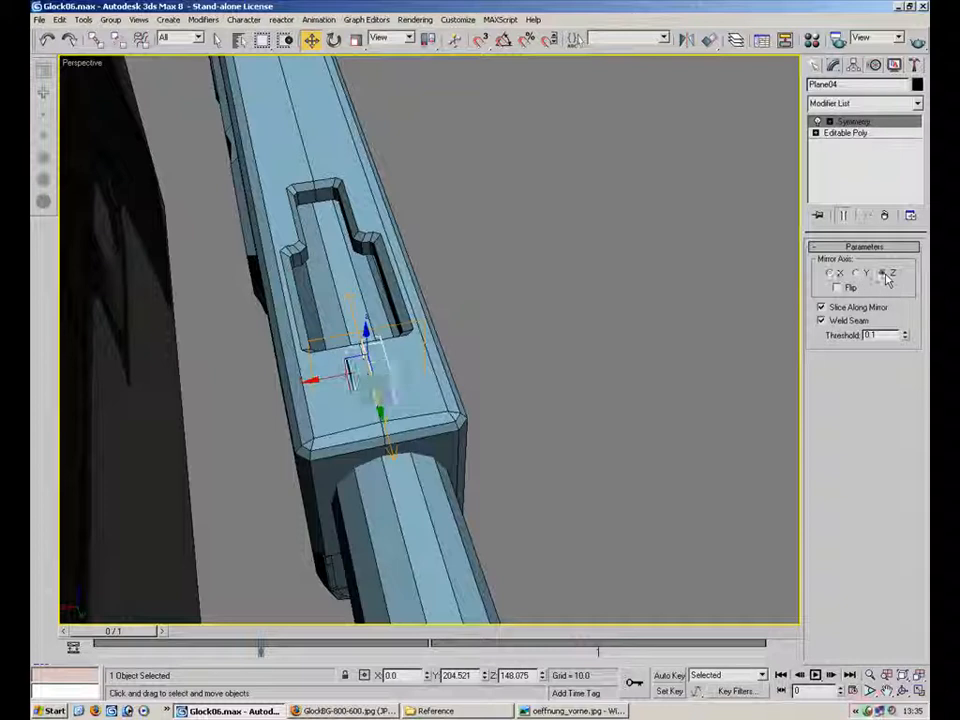
# - Scale the mirrored front sight to about 80% of its width across the slide
pyautogui.keyDown('alt'); pyautogui.moveTo(437, 375); pyautogui.dragTo(622, 218, button='middle'); pyautogui.keyUp('alt')
pyautogui.press('r')
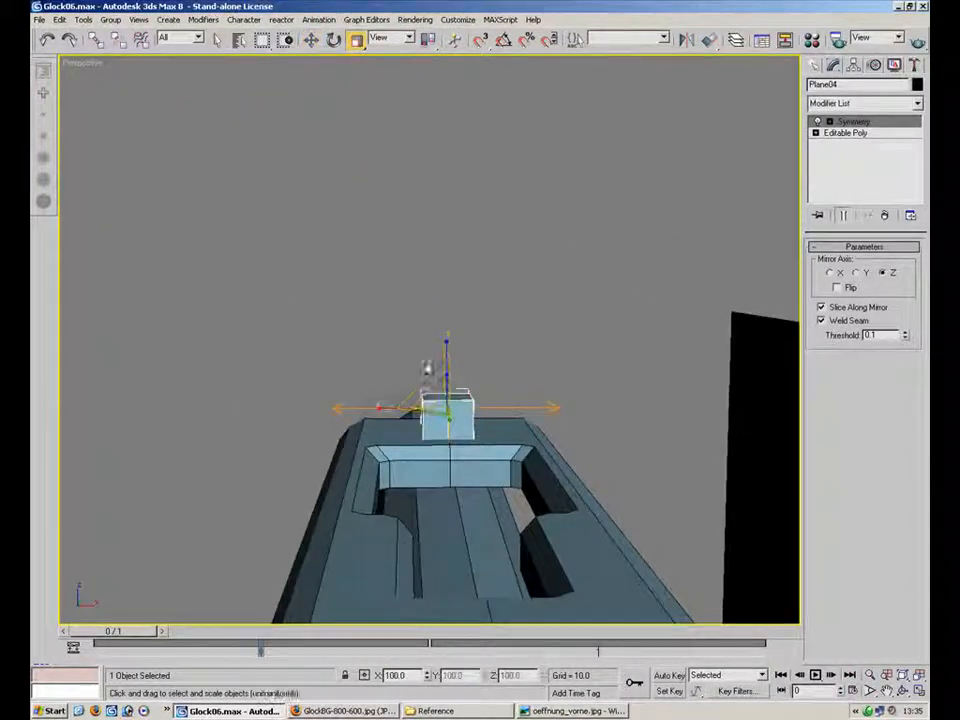
pyautogui.press('r')
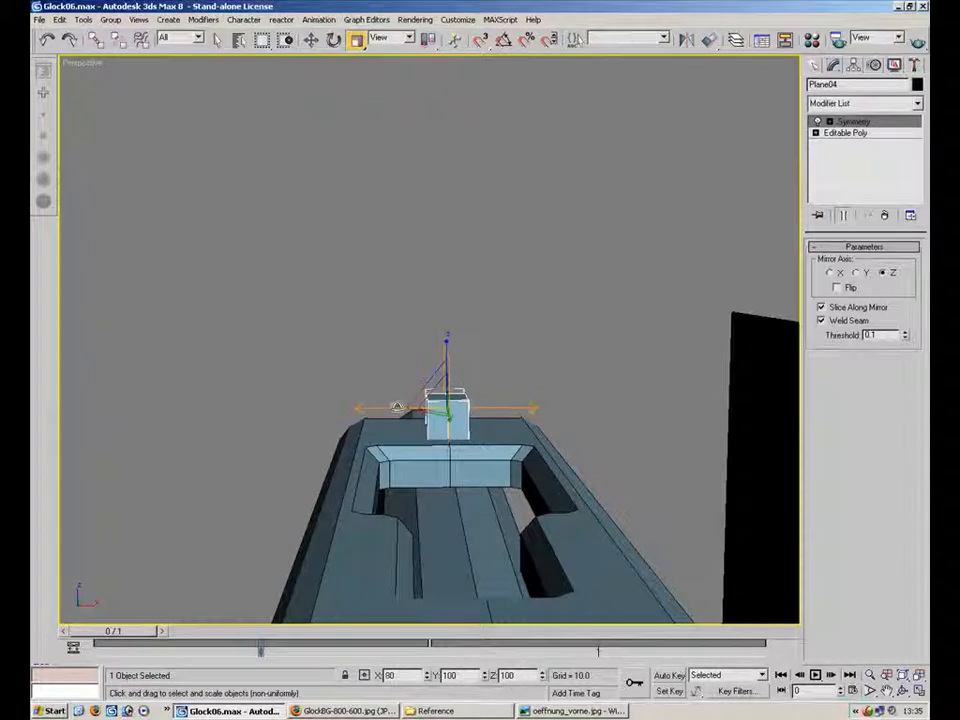
pyautogui.click(501, 259)
pyautogui.keyDown('alt'); pyautogui.moveTo(501, 259); pyautogui.dragTo(459, 304, button='middle'); pyautogui.keyUp('alt')
pyautogui.scroll(-5, 424, 381)
pyautogui.scroll(5, 459, 304)
# - Taper the front sight by moving the upper side vertices of its Editable Poly inward, and deselect it
pyautogui.click(338, 268)
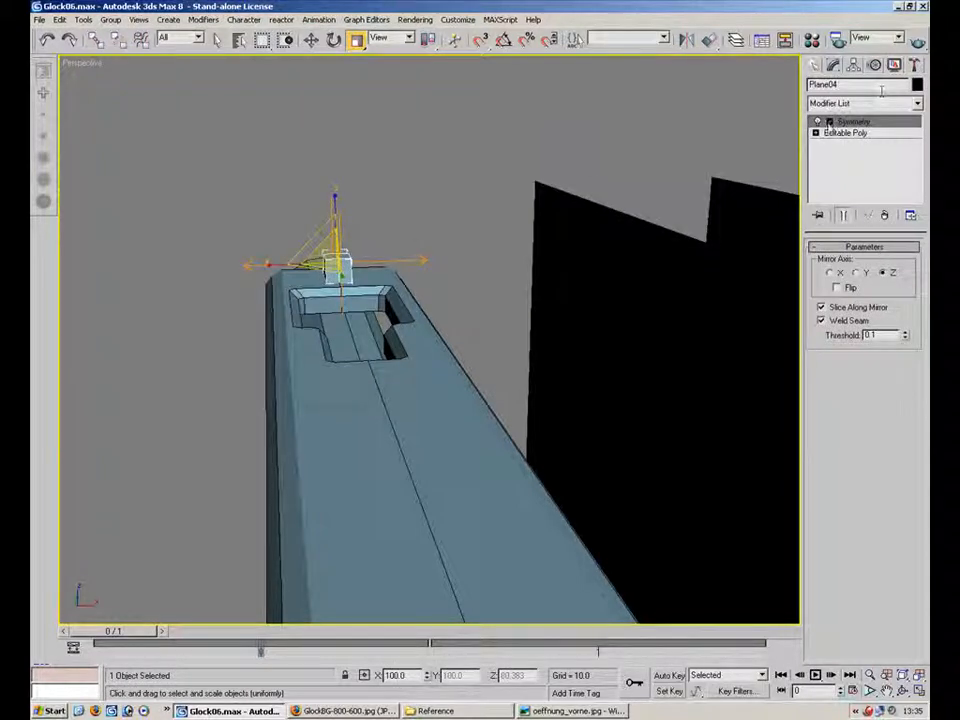
pyautogui.click(816, 132)
pyautogui.click(841, 144)
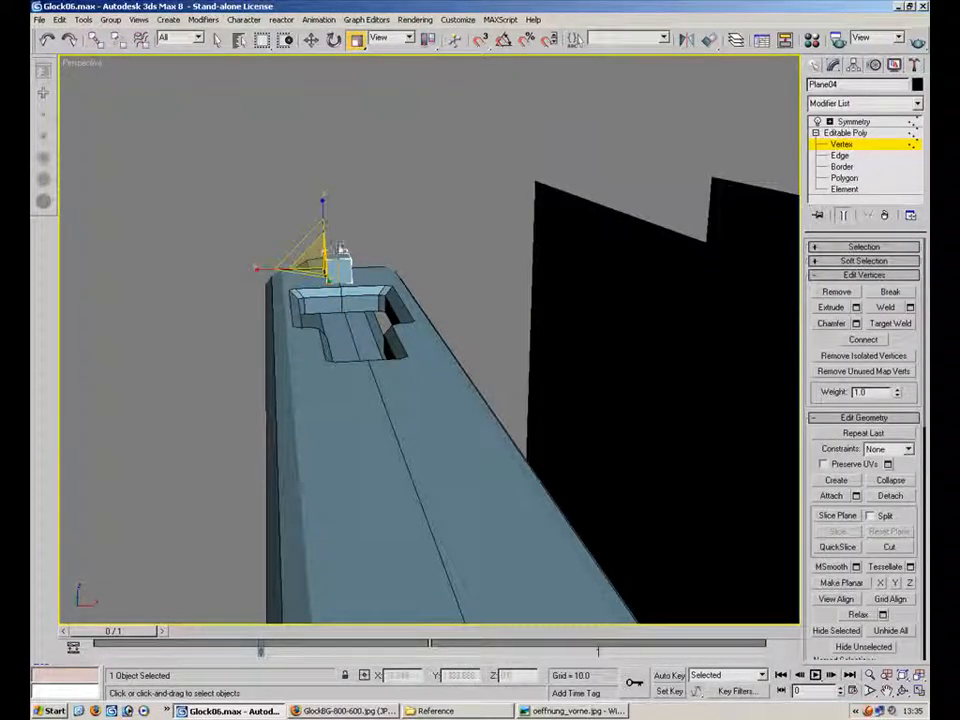
pyautogui.keyDown('alt'); pyautogui.moveTo(311, 224); pyautogui.dragTo(302, 214, button='middle'); pyautogui.keyUp('alt')
pyautogui.scroll(5, 302, 214)
pyautogui.moveTo(256, 112); pyautogui.dragTo(366, 243, button='middle')
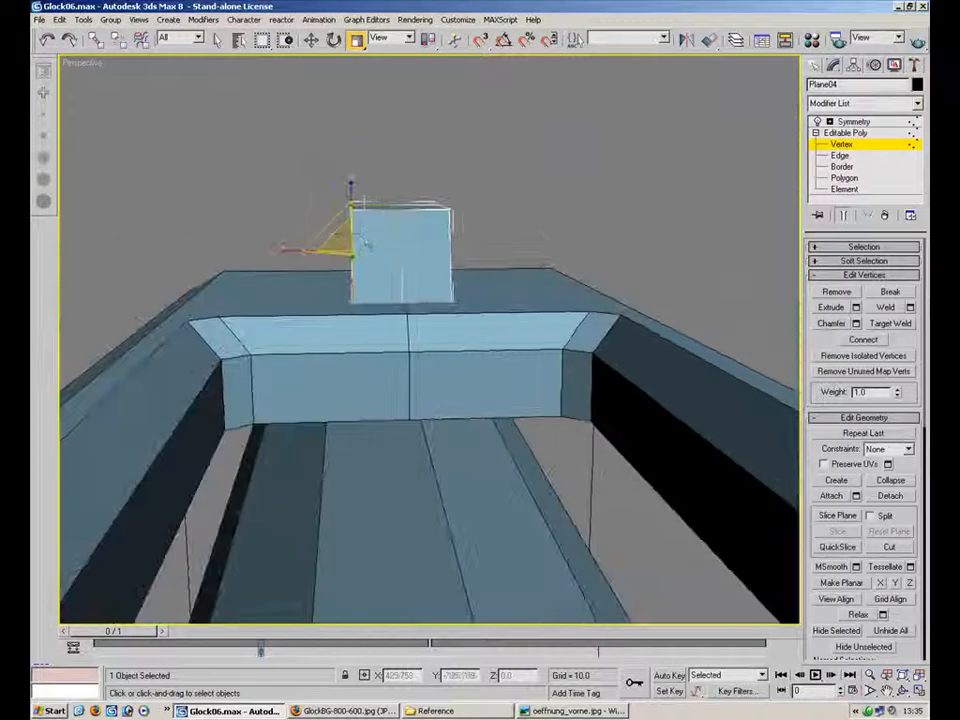
pyautogui.press('w')
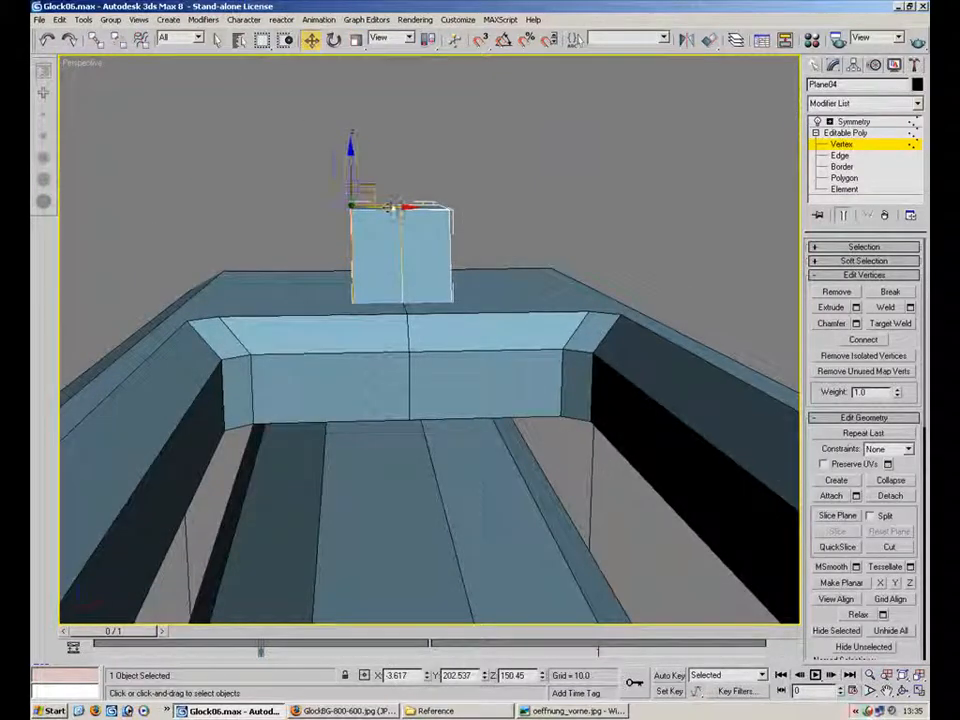
pyautogui.moveTo(409, 207); pyautogui.dragTo(427, 206)
pyautogui.click(516, 163)
pyautogui.scroll(-2, 463, 231)
pyautogui.keyDown('alt'); pyautogui.moveTo(463, 231); pyautogui.dragTo(681, 259, button='middle'); pyautogui.keyUp('alt')
pyautogui.click(839, 148)
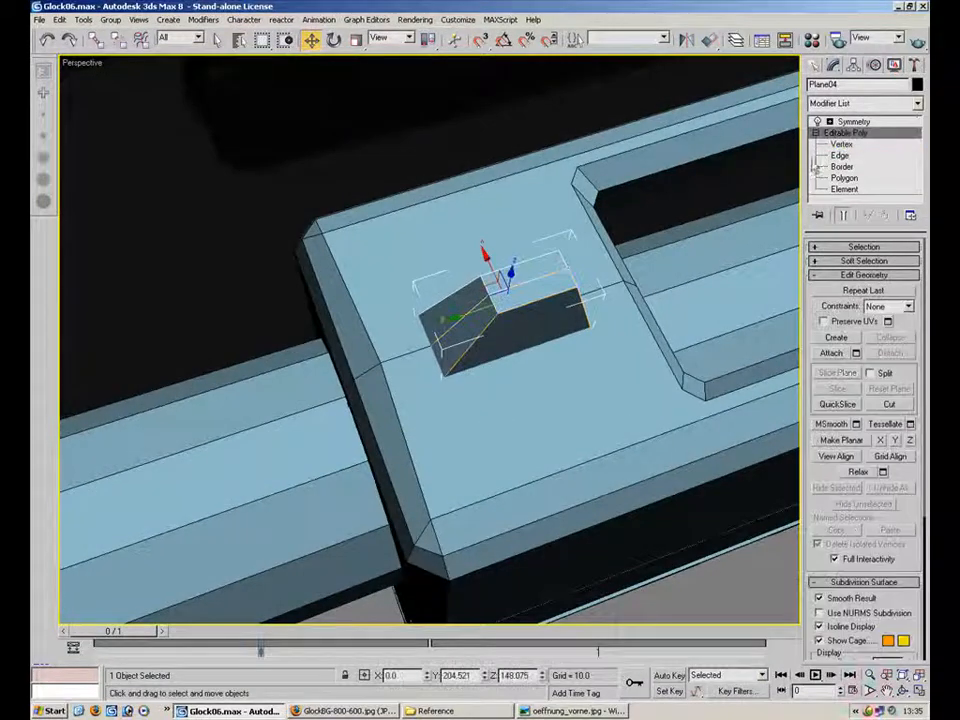
pyautogui.click(630, 108)
# - Examine the pistol model and the rear sight in the reference photos GlockBG-800-600.jpg and oeffnung_hinten.jpg
pyautogui.moveTo(627, 400); pyautogui.dragTo(366, 306, button='middle')
pyautogui.scroll(-5, 550, 364)
pyautogui.scroll(-5, 600, 364)
pyautogui.scroll(5, 470, 262)
pyautogui.moveTo(521, 262); pyautogui.dragTo(524, 368, button='middle')
pyautogui.click(343, 711)
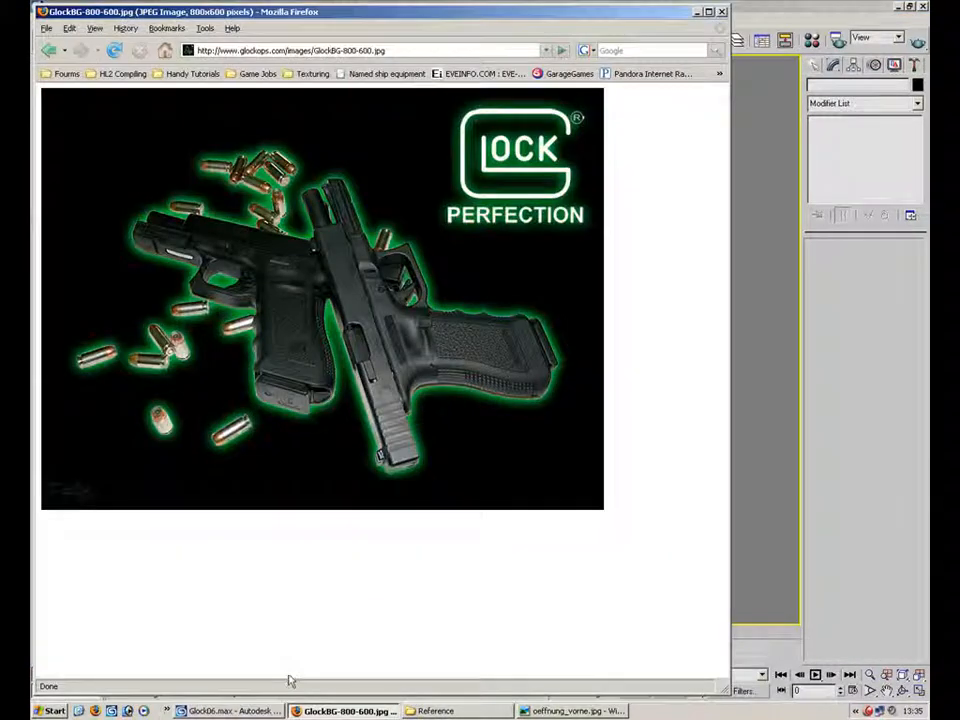
pyautogui.click(568, 711)
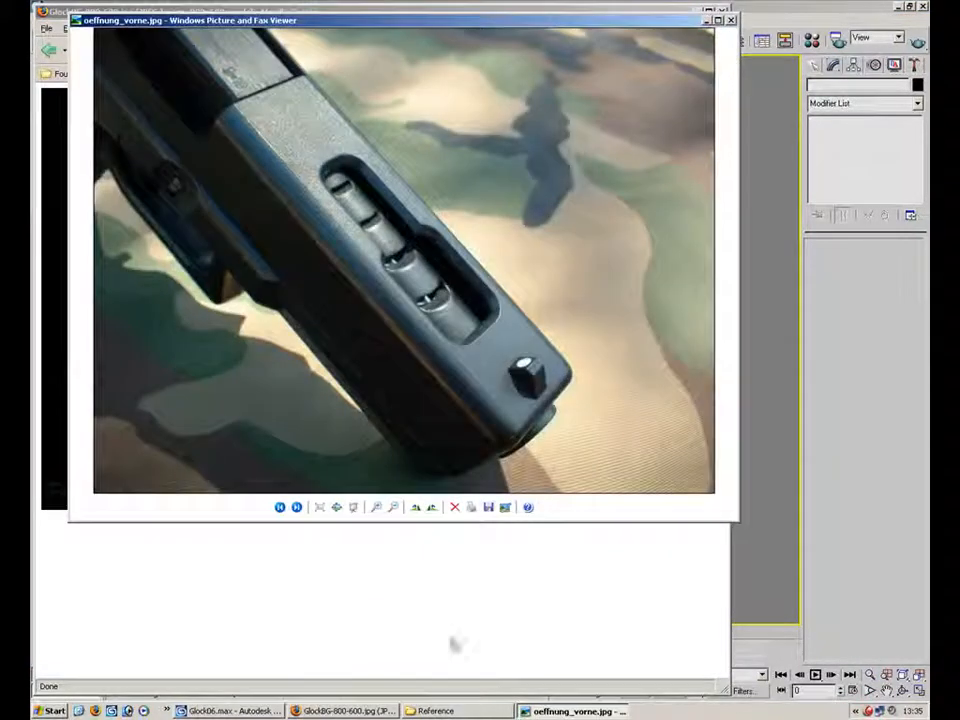
pyautogui.click(280, 508)
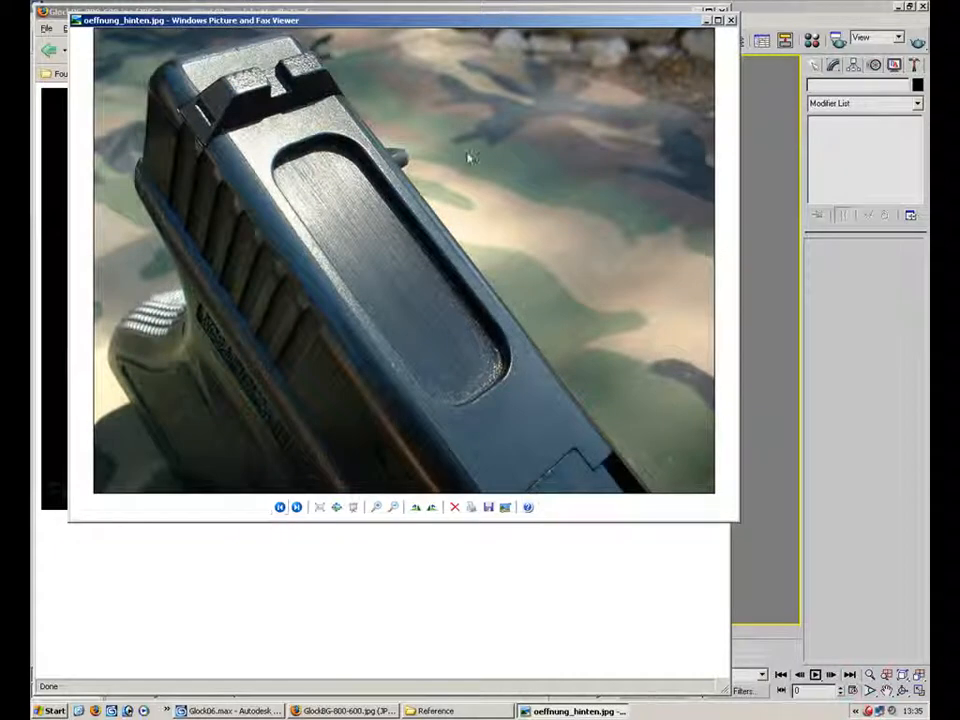
pyautogui.click(704, 20)
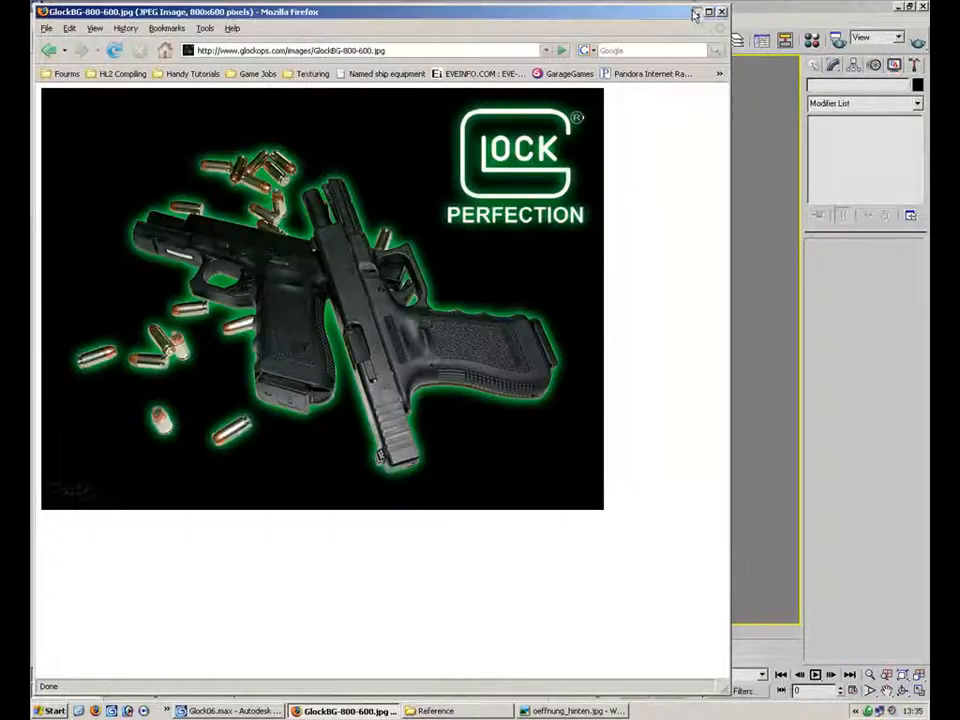
pyautogui.click(694, 15)
# - Move the slide's upper vertices just behind the last grip serration about 4.1 units rearward
pyautogui.moveTo(615, 368); pyautogui.dragTo(474, 388, button='middle')
pyautogui.scroll(3, 474, 388)
pyautogui.keyDown('alt'); pyautogui.moveTo(460, 337); pyautogui.dragTo(448, 414, button='middle'); pyautogui.keyUp('alt')
pyautogui.click(622, 283)
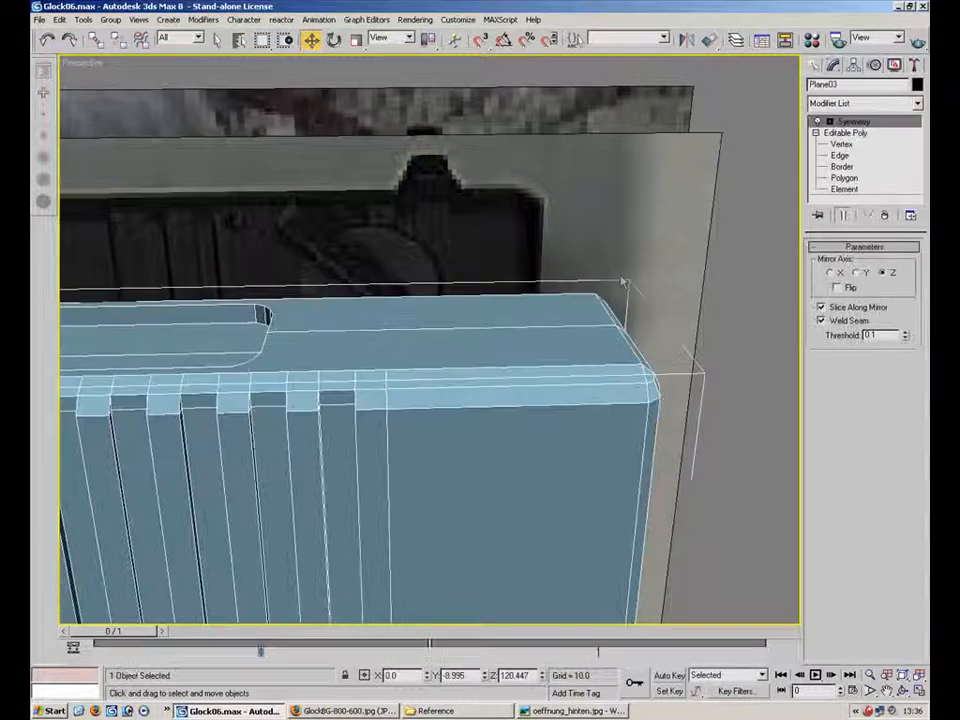
pyautogui.click(842, 144)
pyautogui.moveTo(411, 350); pyautogui.dragTo(376, 393)
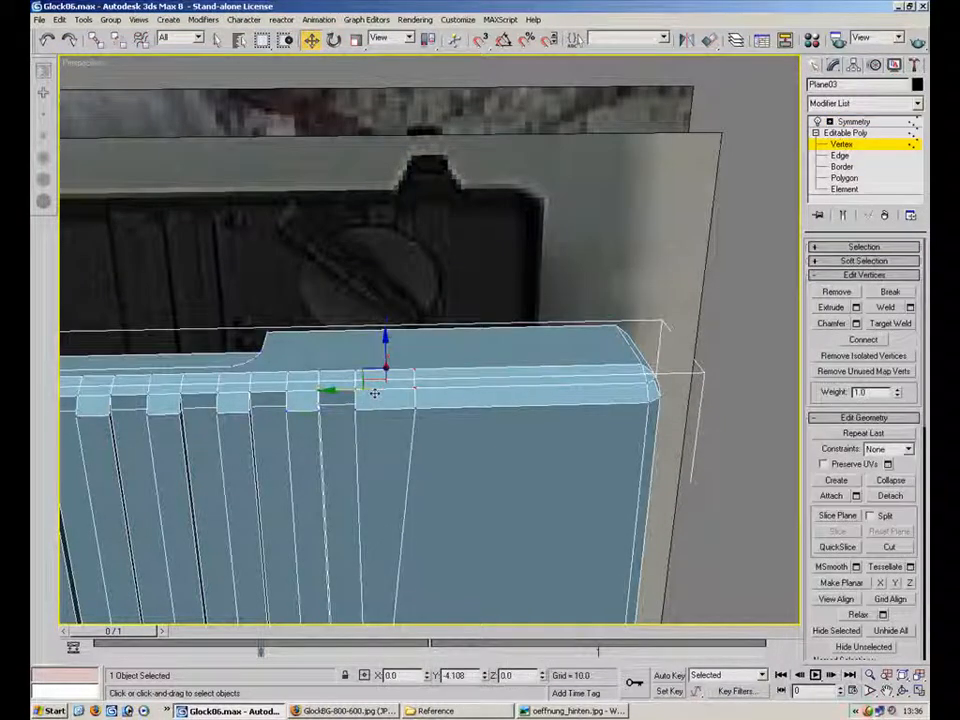
# - Connect the two lengthwise edges of the slide's rear top face with two cross edges
pyautogui.press('2')
pyautogui.click(401, 329)
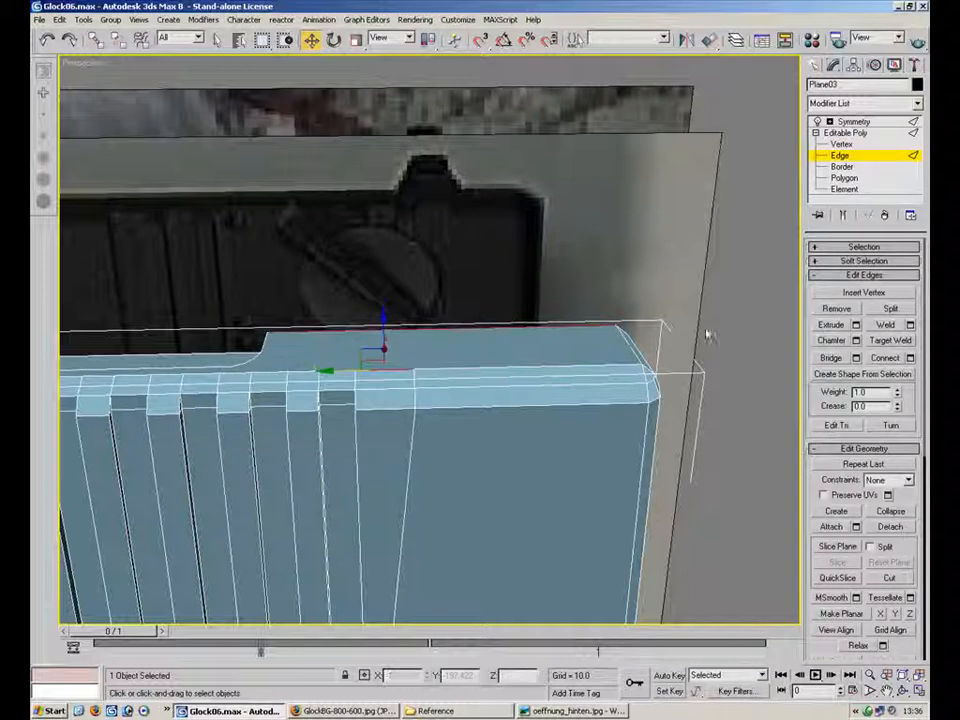
pyautogui.click(910, 358)
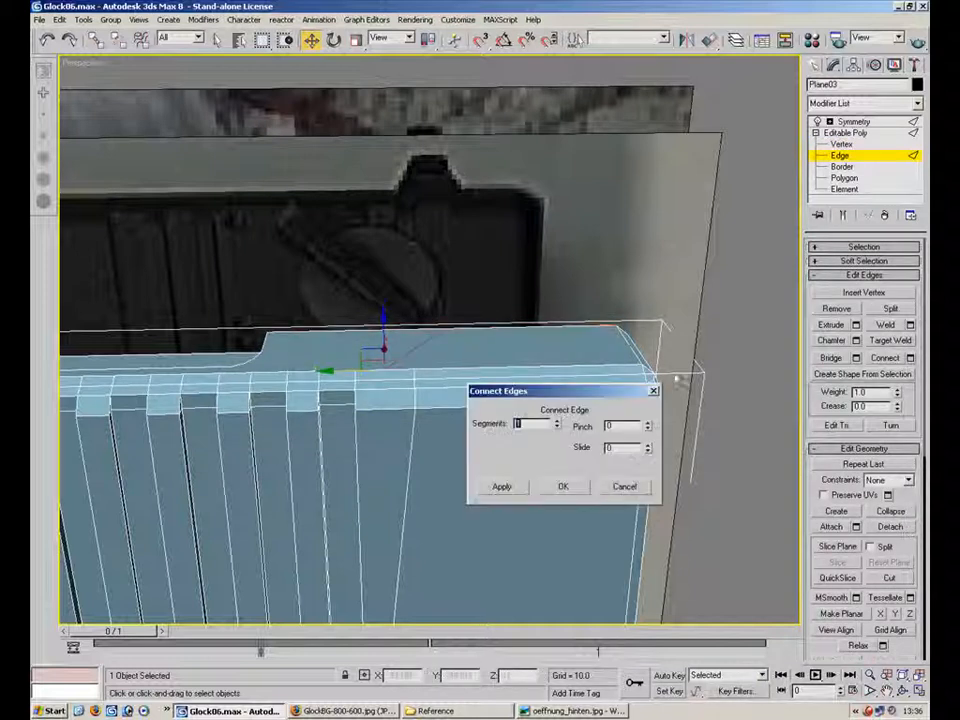
pyautogui.click(556, 490)
# - Target weld the outer ends of the new cross edges to the existing vertices along the slide's side bevel
pyautogui.keyDown('alt'); pyautogui.moveTo(568, 450); pyautogui.dragTo(516, 385, button='middle'); pyautogui.keyUp('alt')
pyautogui.press('1')
pyautogui.keyDown('alt'); pyautogui.moveTo(461, 425); pyautogui.dragTo(430, 395, button='middle'); pyautogui.keyUp('alt')
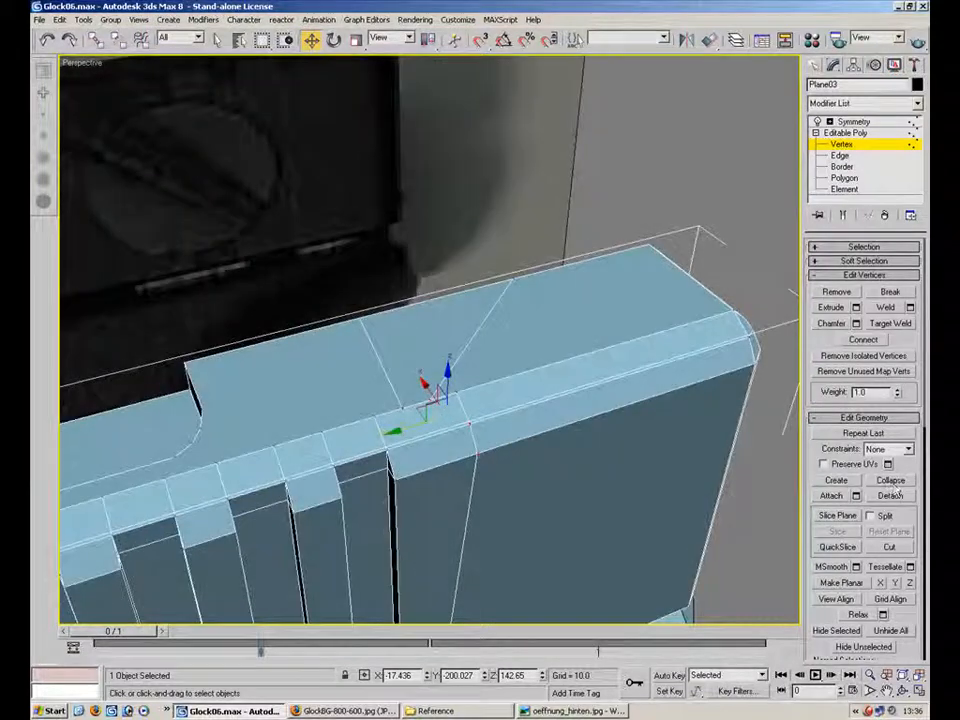
pyautogui.click(890, 323)
pyautogui.click(383, 432)
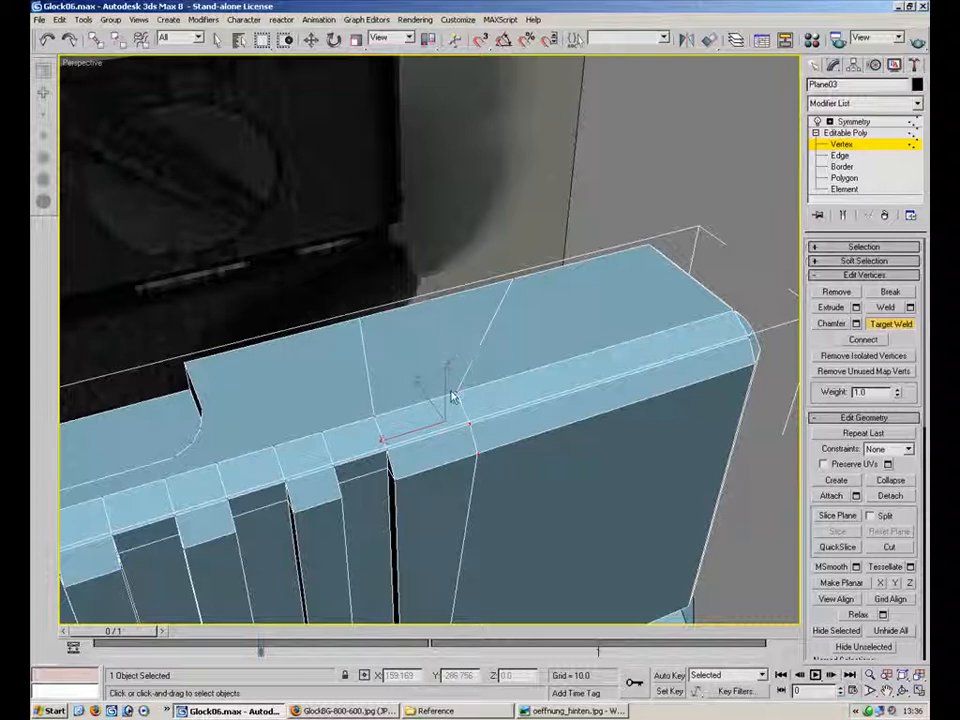
# - Undo the last two target welds and weld the outer ends of the two cross edges back onto the bevel vertices
pyautogui.hotkey('ctrl', 'z')
pyautogui.hotkey('ctrl', 'z')
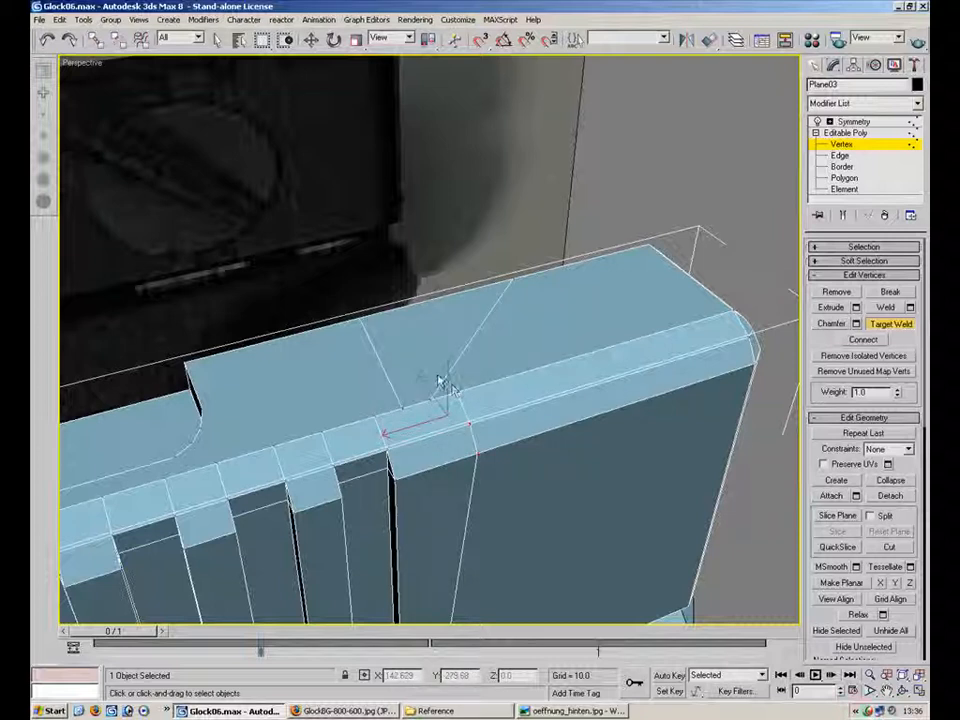
pyautogui.click(458, 395)
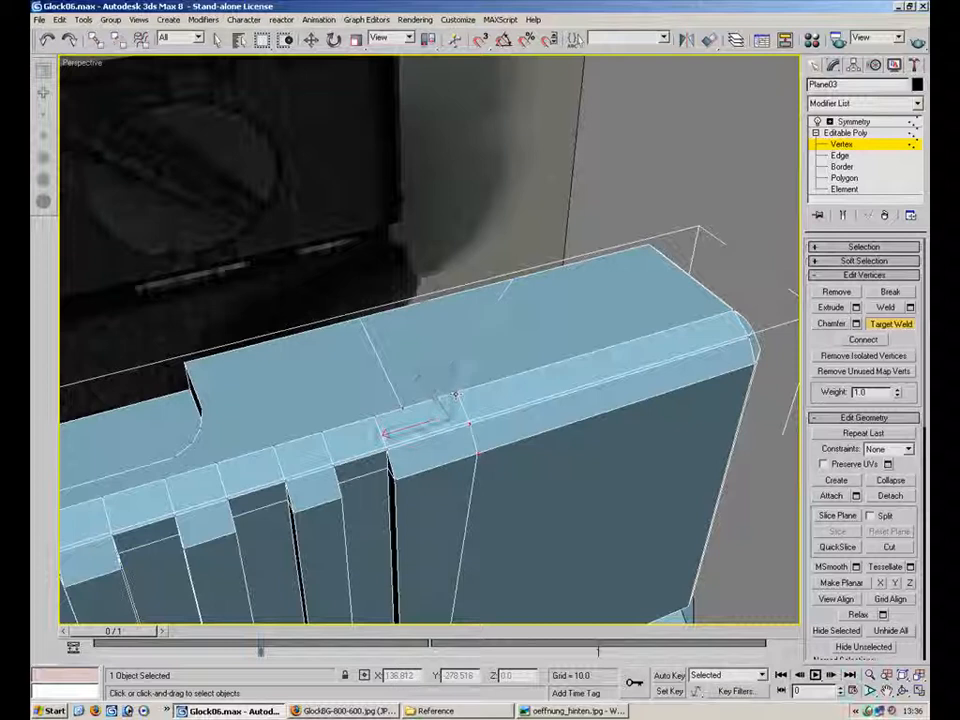
# - Align the inner vertices of the two cross edges lengthwise with their outer ends by reusing the outer vertices' Y coordinates
pyautogui.press('w')
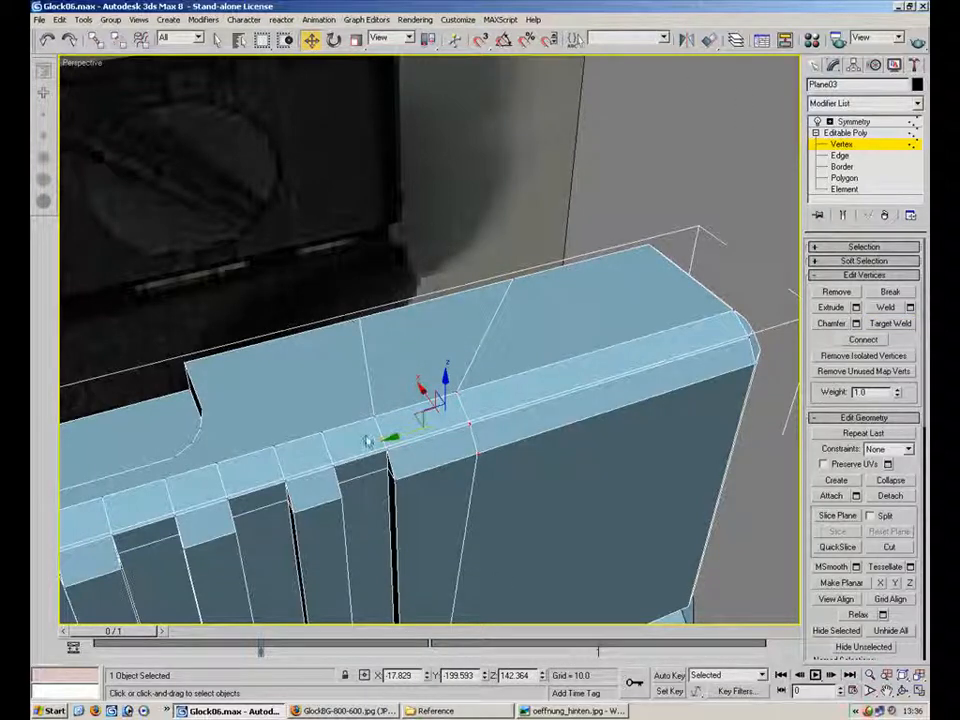
pyautogui.moveTo(432, 402); pyautogui.dragTo(360, 397)
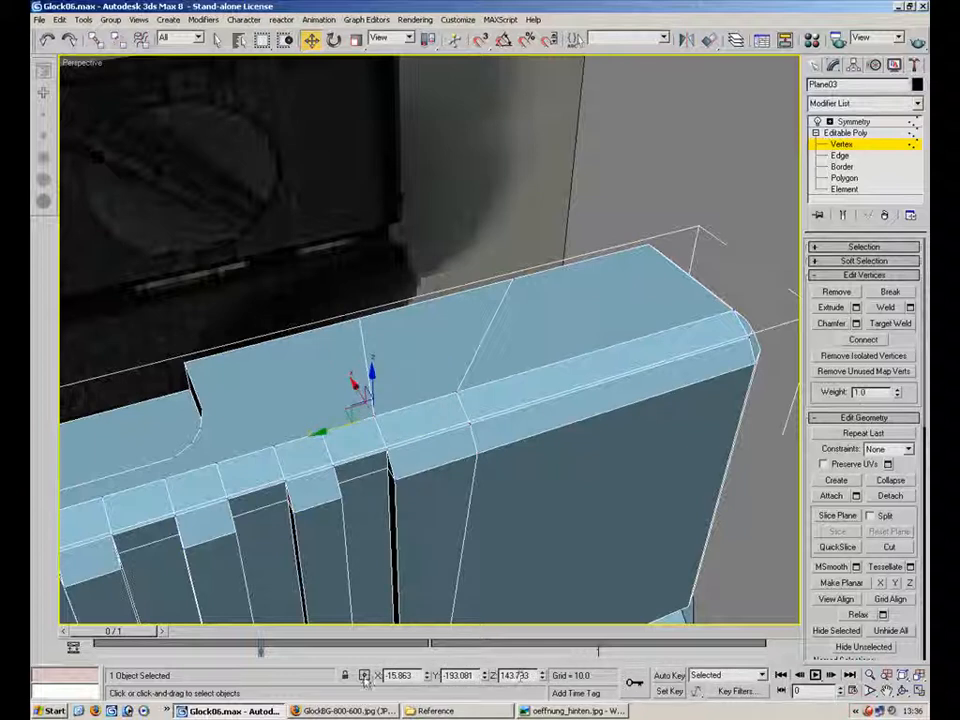
pyautogui.click(361, 316)
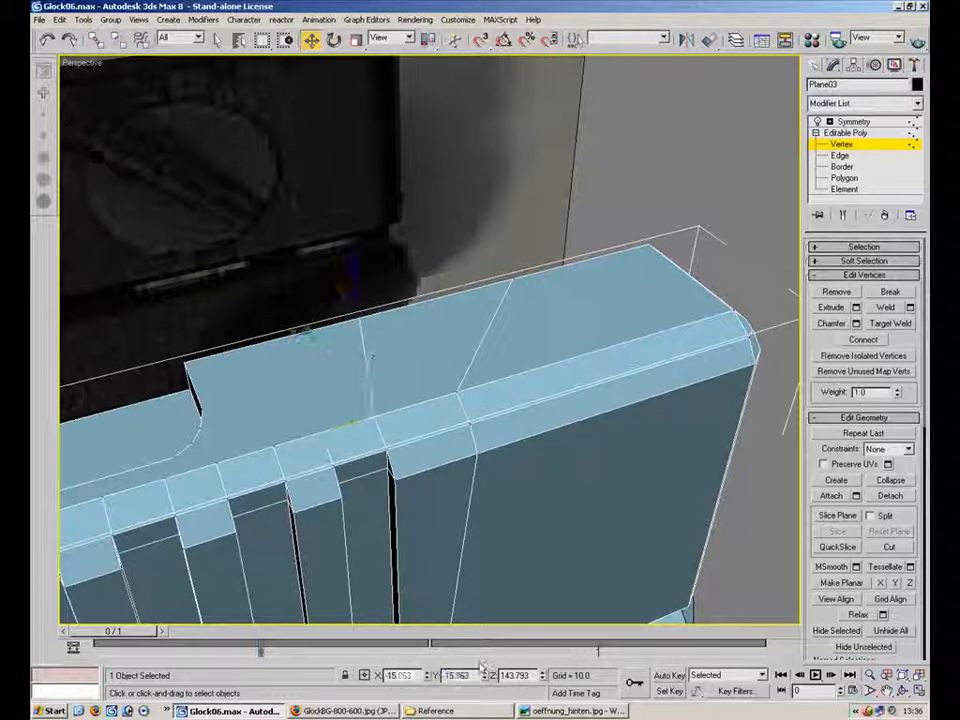
pyautogui.hotkey('ctrl', 'v')
pyautogui.press('Return')
pyautogui.click(485, 397)
pyautogui.click(456, 392)
pyautogui.click(511, 281)
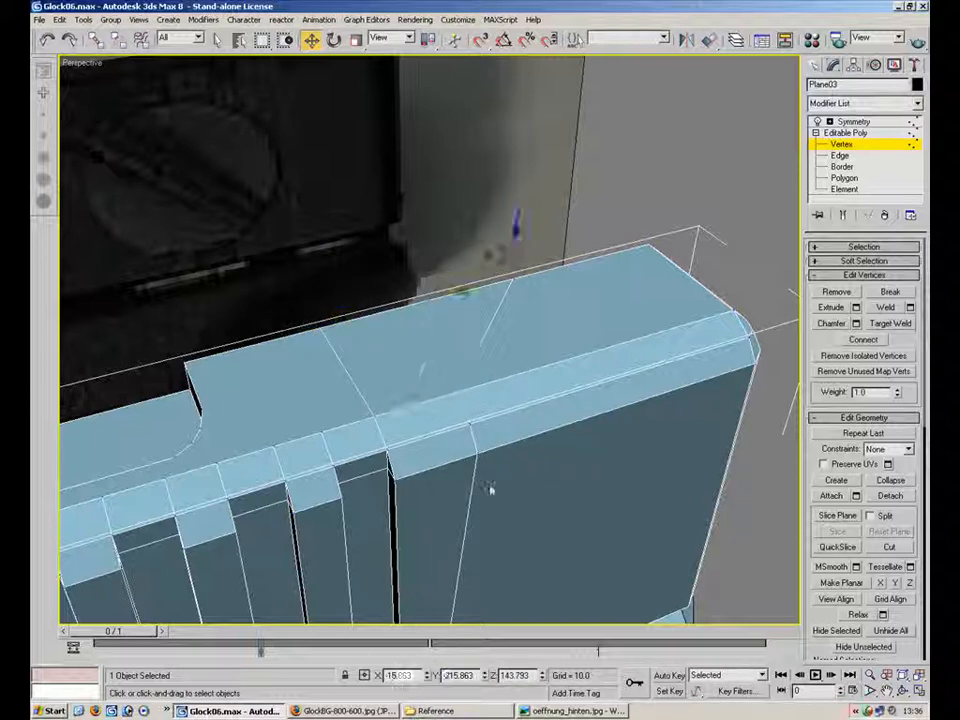
# - Compare the cross edges on the slide's rear top with the rear sight's outline in the side reference image
pyautogui.keyDown('alt'); pyautogui.moveTo(506, 279); pyautogui.dragTo(440, 236, button='middle'); pyautogui.keyUp('alt')
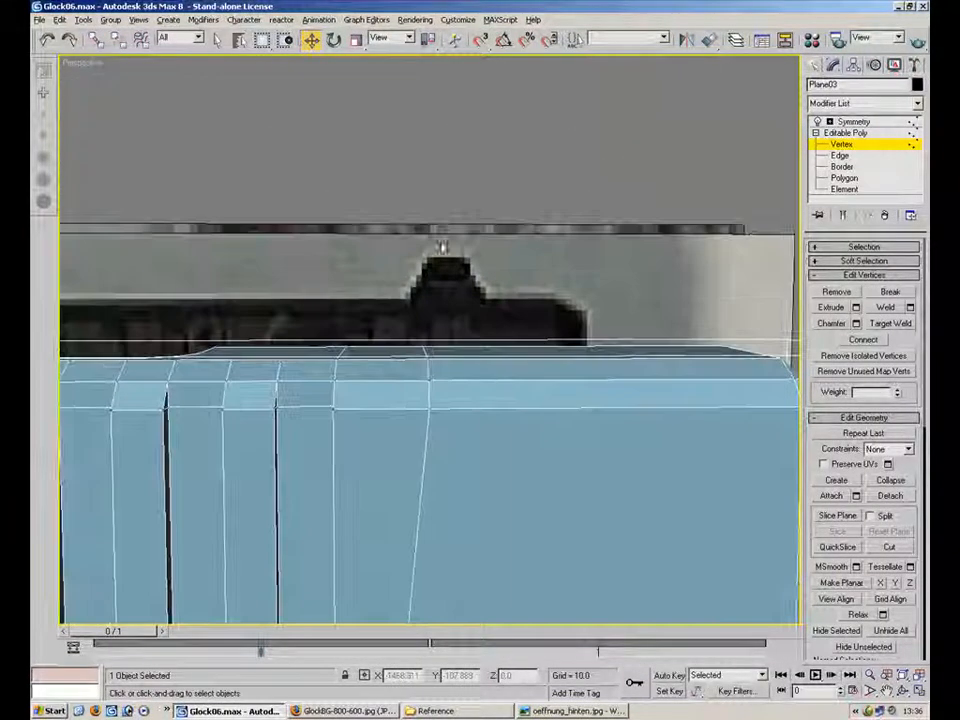
pyautogui.hotkey('alt', 'w')
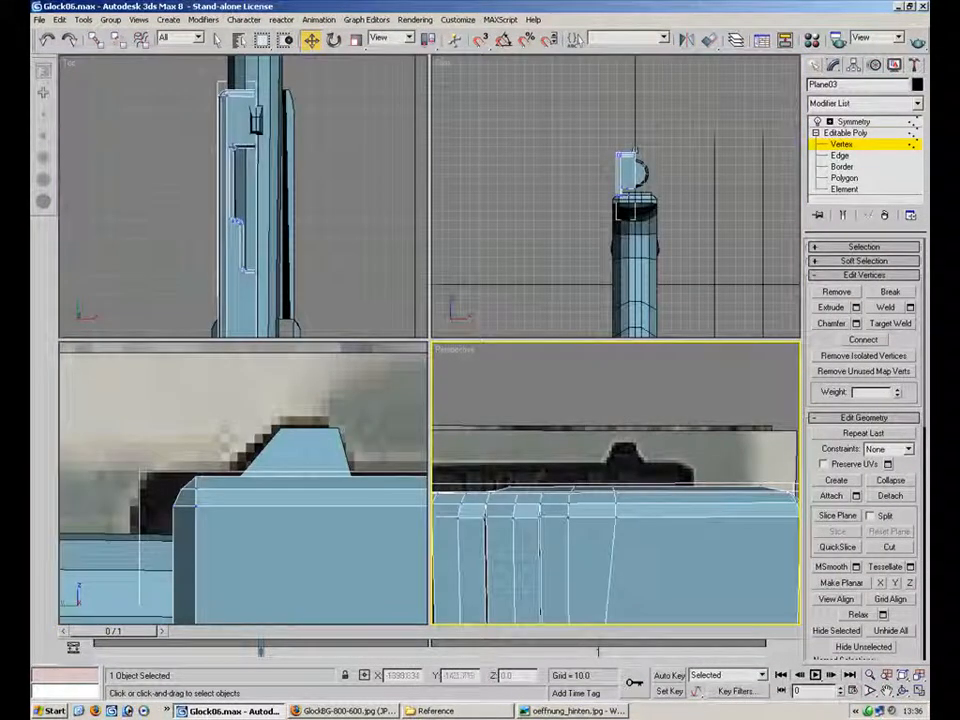
pyautogui.scroll(-4, 336, 461)
pyautogui.moveTo(336, 461); pyautogui.dragTo(231, 418, button='middle')
pyautogui.scroll(-4, 231, 418)
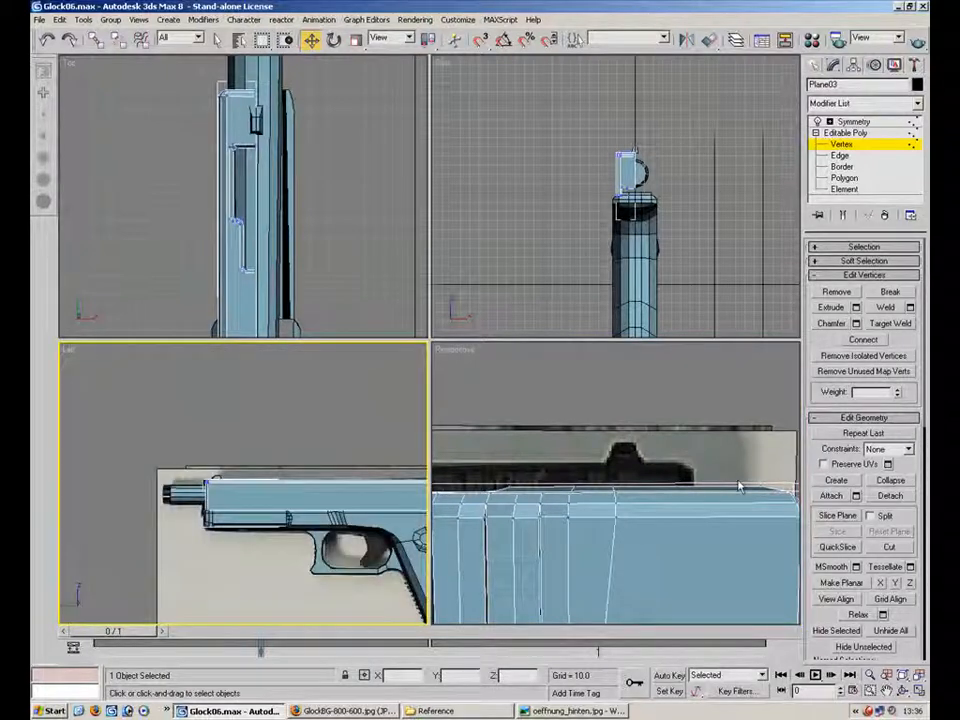
pyautogui.scroll(10, 127, 500)
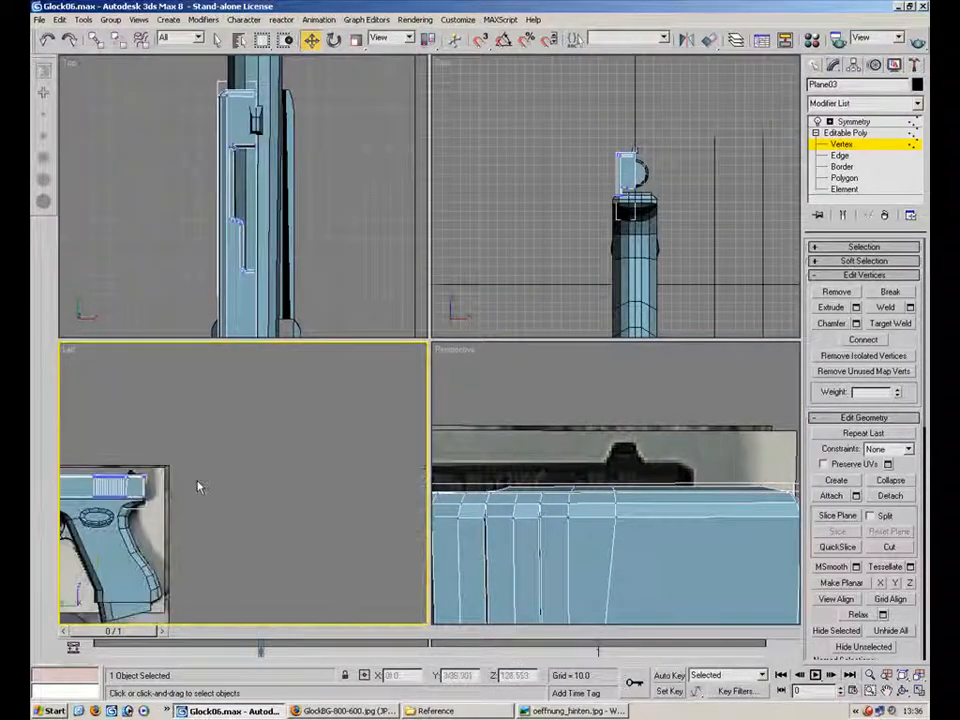
pyautogui.moveTo(294, 441); pyautogui.dragTo(427, 440, button='middle')
pyautogui.moveTo(160, 452); pyautogui.dragTo(362, 454, button='middle')
pyautogui.scroll(1, 260, 436)
pyautogui.moveTo(260, 436); pyautogui.dragTo(339, 447, button='middle')
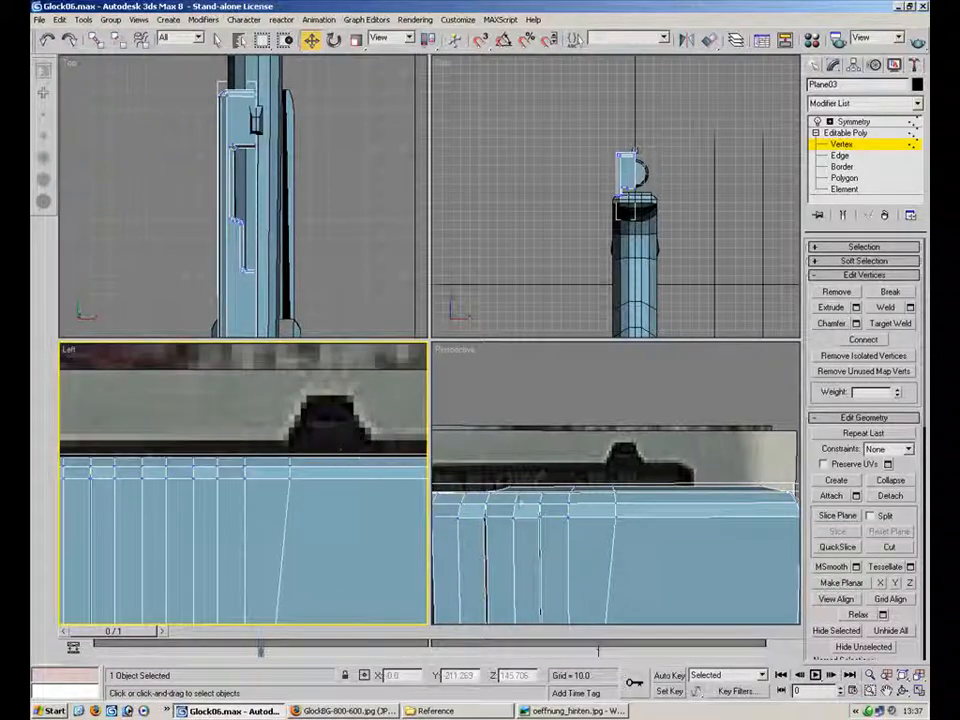
# - Connect the lengthwise top and bevel edges behind the rear cross edge with a single segment
pyautogui.rightClick(611, 551)
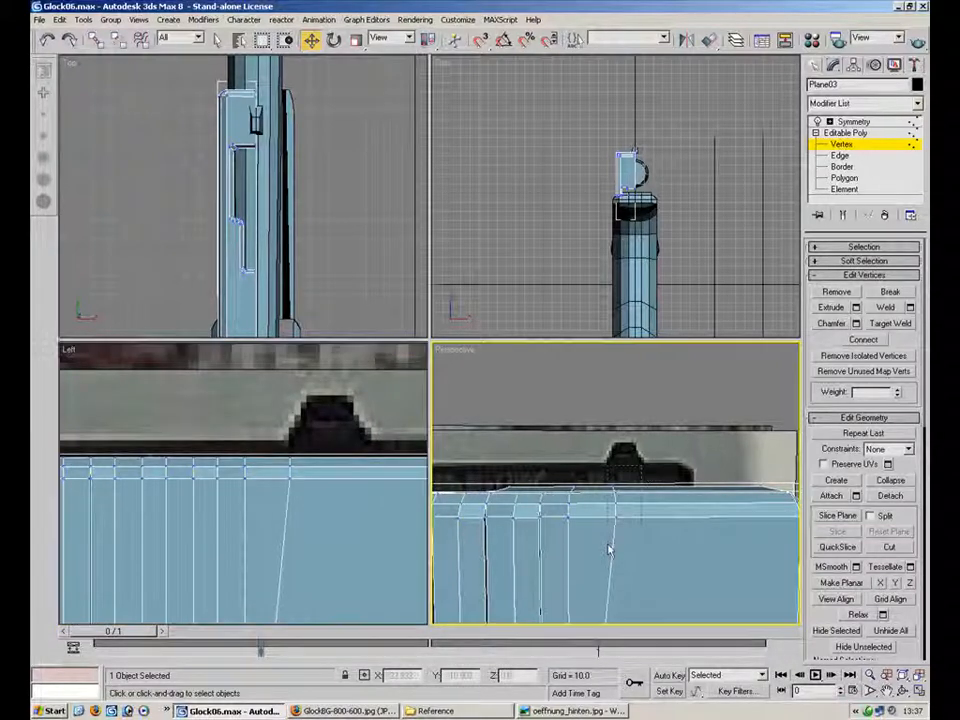
pyautogui.click(614, 494)
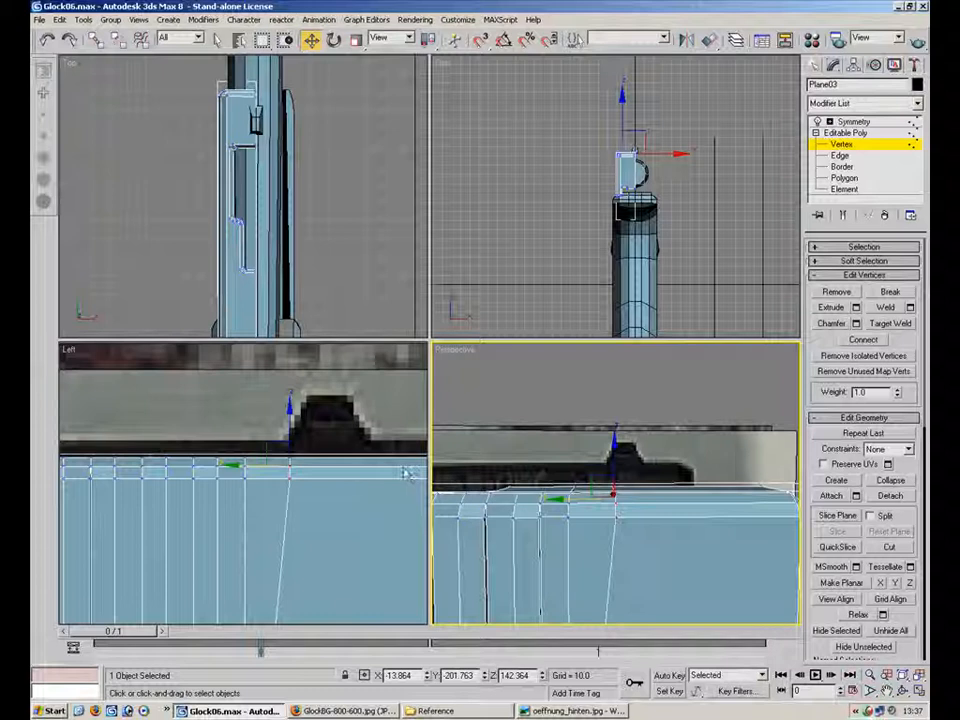
pyautogui.press('2')
pyautogui.moveTo(676, 454); pyautogui.dragTo(674, 560)
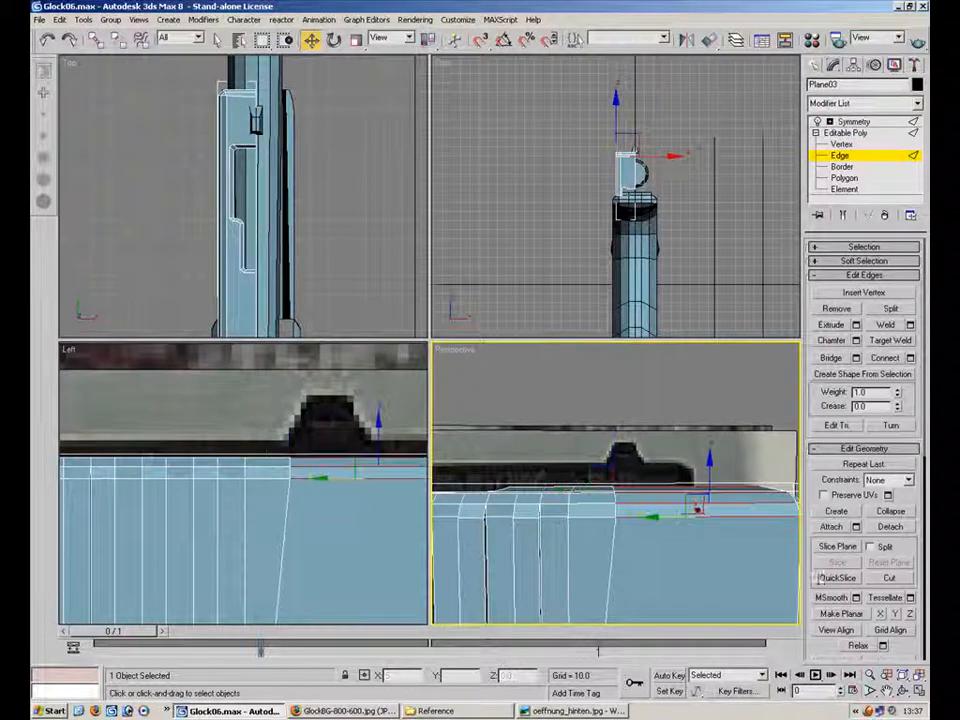
pyautogui.click(884, 357)
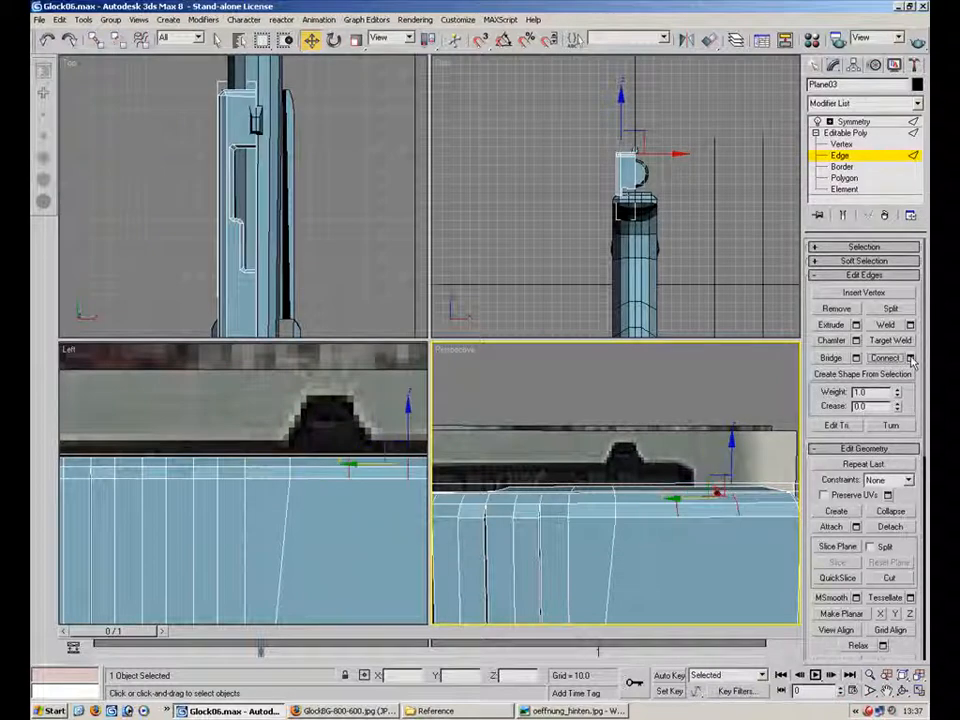
pyautogui.hotkey('ctrl', 'z')
pyautogui.hotkey('ctrl', 'z')
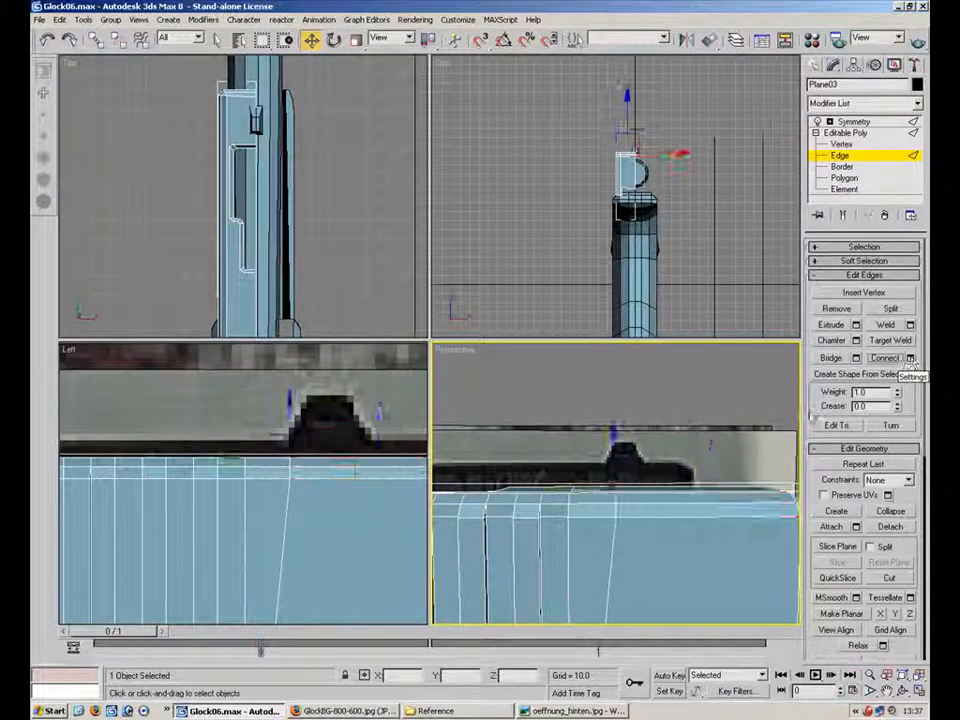
pyautogui.click(909, 358)
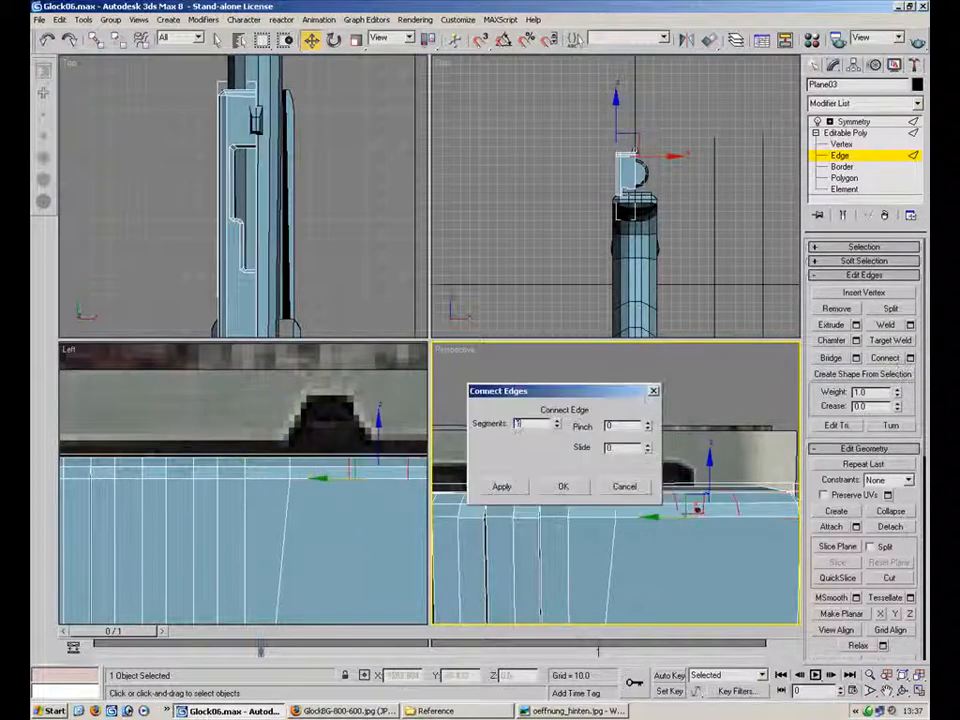
pyautogui.click(563, 486)
pyautogui.click(394, 420)
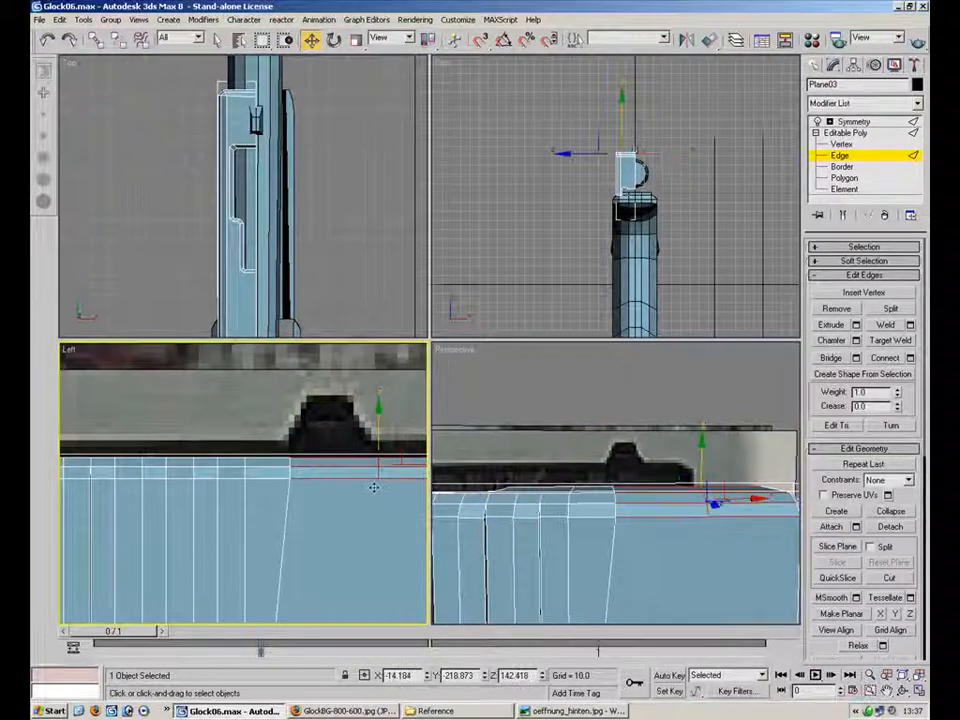
# - Move the new cross edge's vertices forward to line up with the rear end of the rear sight in the side reference
pyautogui.click(840, 144)
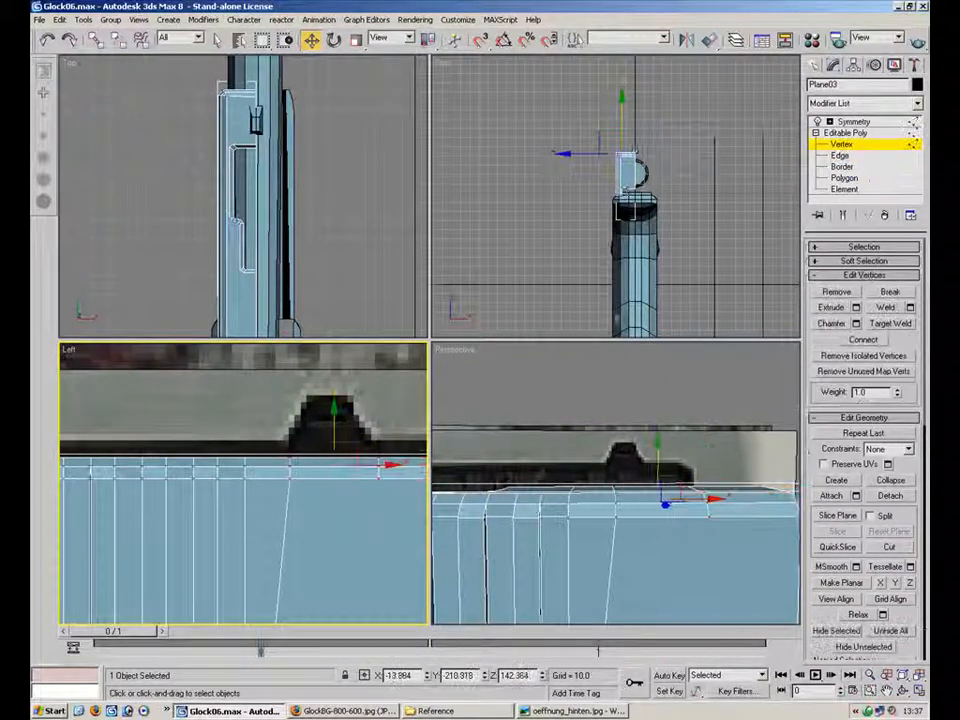
pyautogui.moveTo(360, 439); pyautogui.dragTo(411, 482)
pyautogui.click(383, 399)
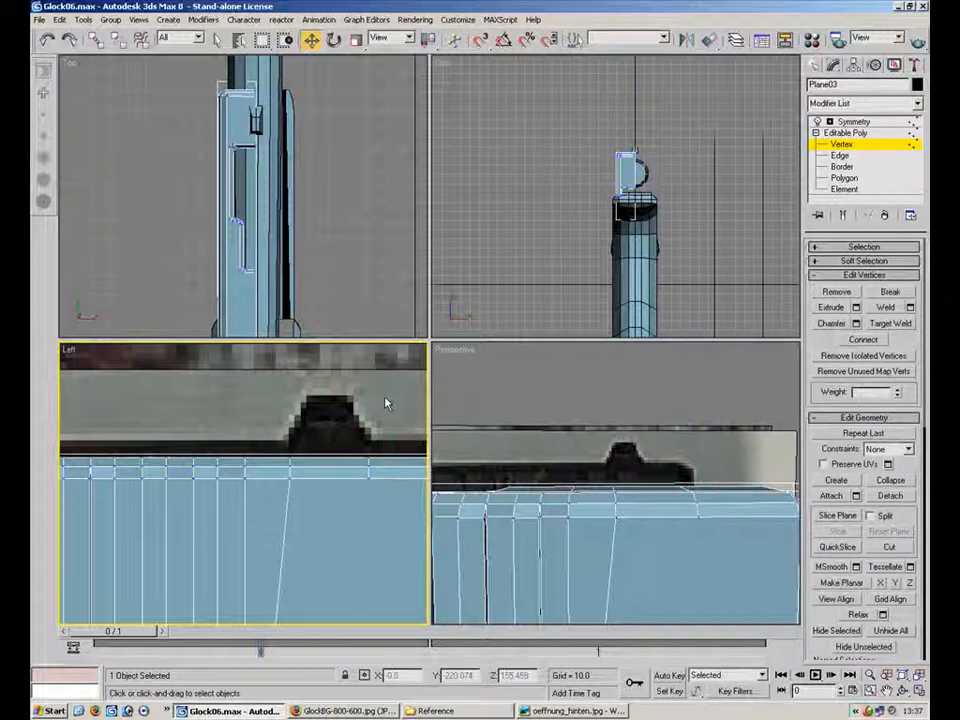
# - Extrude the top and upper bevel polygons between the two rearmost cross edges upward as the rear sight block
pyautogui.moveTo(663, 499); pyautogui.dragTo(635, 539, button='middle')
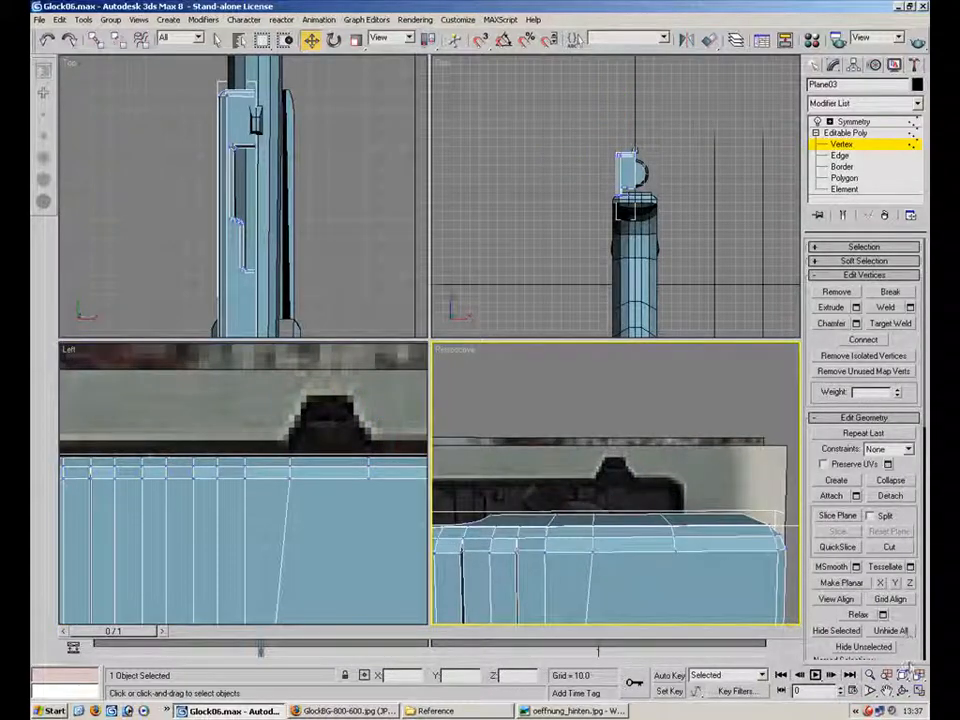
pyautogui.click(918, 690)
pyautogui.keyDown('alt'); pyautogui.moveTo(530, 348); pyautogui.dragTo(619, 300, button='middle'); pyautogui.keyUp('alt')
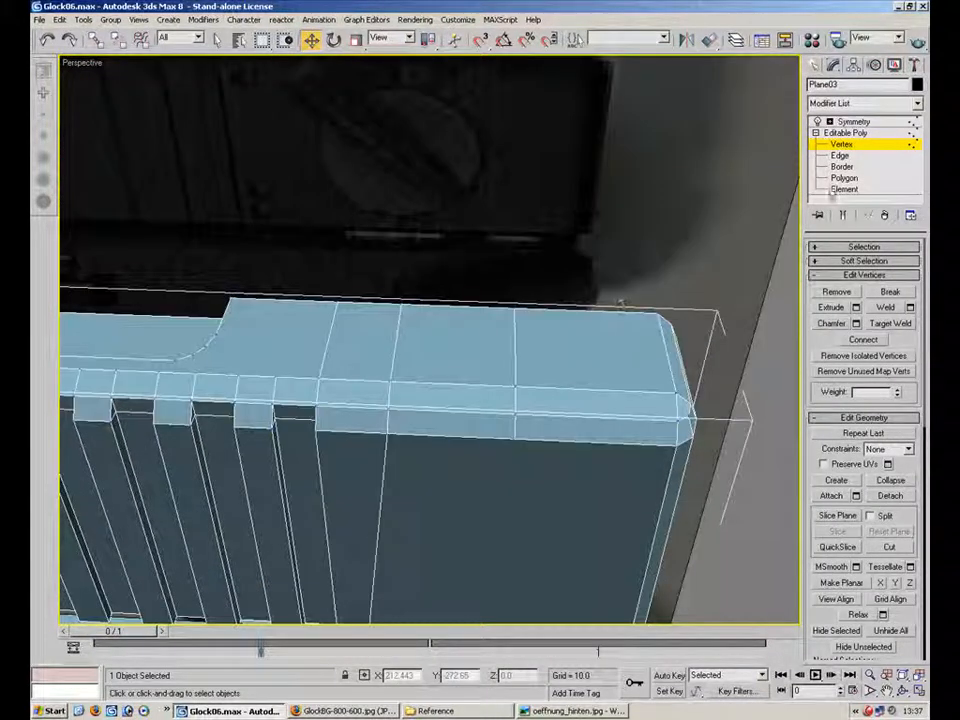
pyautogui.press('5')
pyautogui.press('4')
pyautogui.click(450, 362)
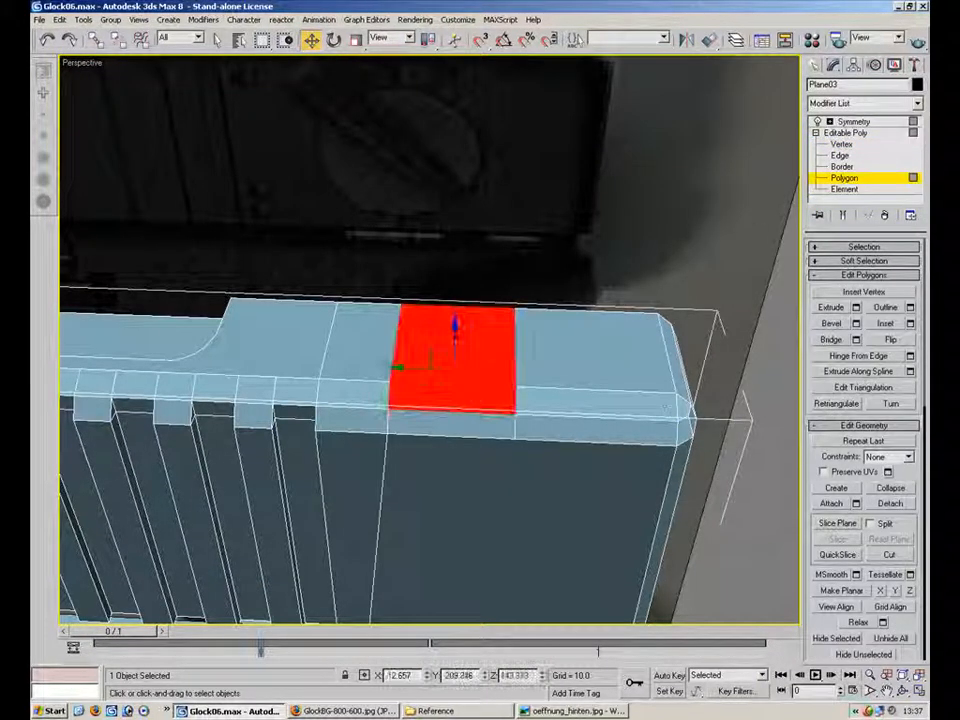
pyautogui.click(825, 307)
pyautogui.moveTo(486, 358); pyautogui.dragTo(482, 318)
# - Examine the extruded rear sight block and the whole pistol profile against the side reference image
pyautogui.hotkey('alt', 'w')
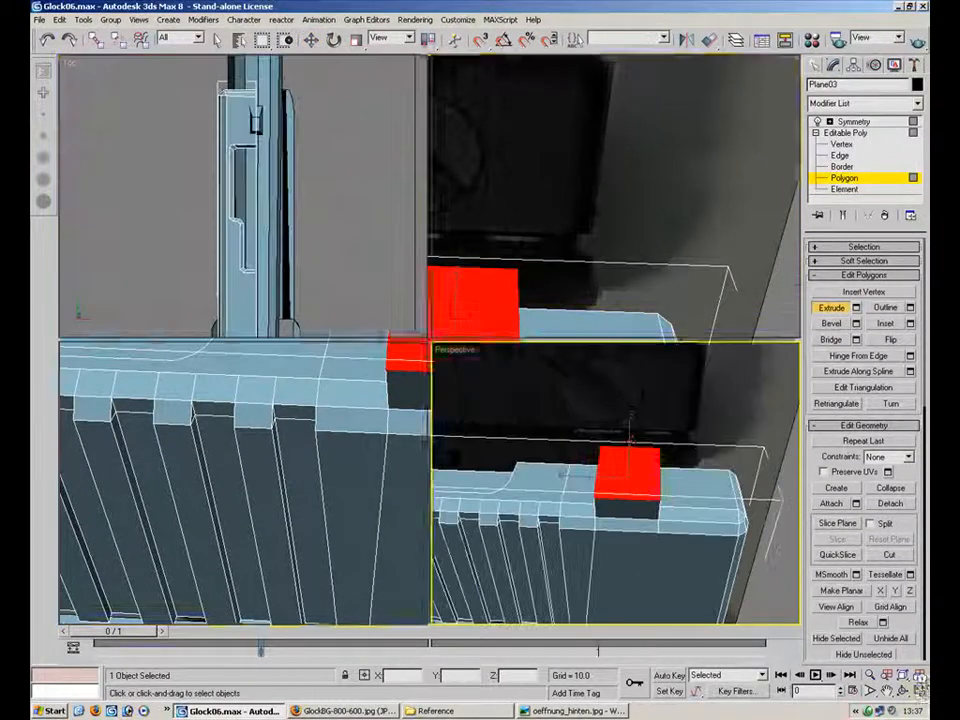
pyautogui.click(841, 144)
pyautogui.moveTo(396, 410); pyautogui.dragTo(288, 434)
pyautogui.moveTo(292, 429); pyautogui.dragTo(294, 427, button='middle')
pyautogui.click(386, 390)
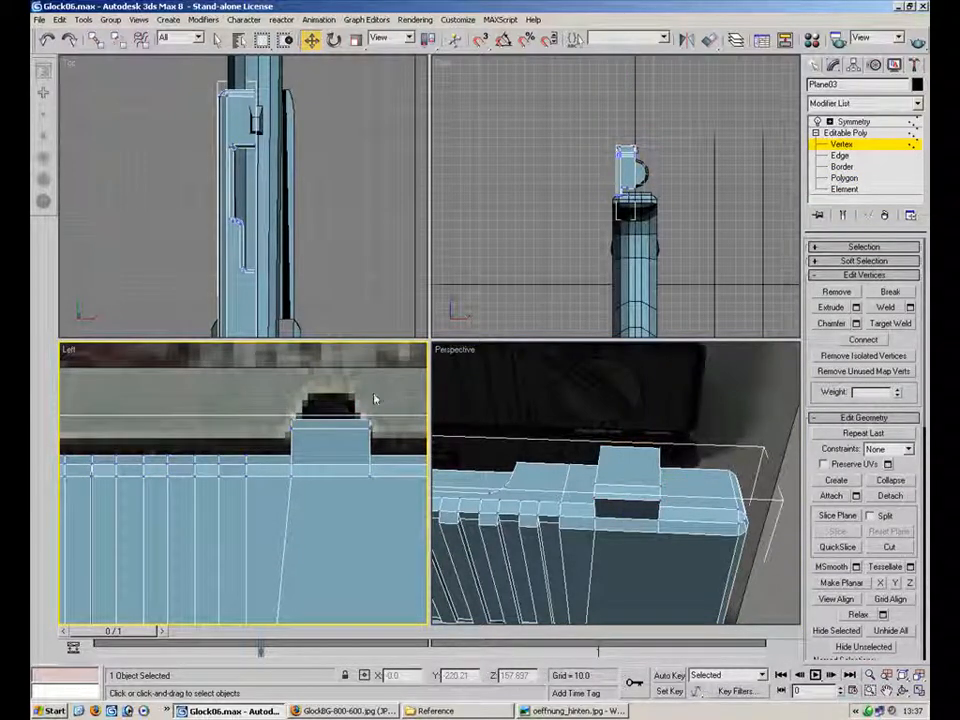
pyautogui.scroll(-5, 369, 411)
pyautogui.scroll(-4, 258, 424)
pyautogui.moveTo(169, 439); pyautogui.dragTo(392, 426, button='middle')
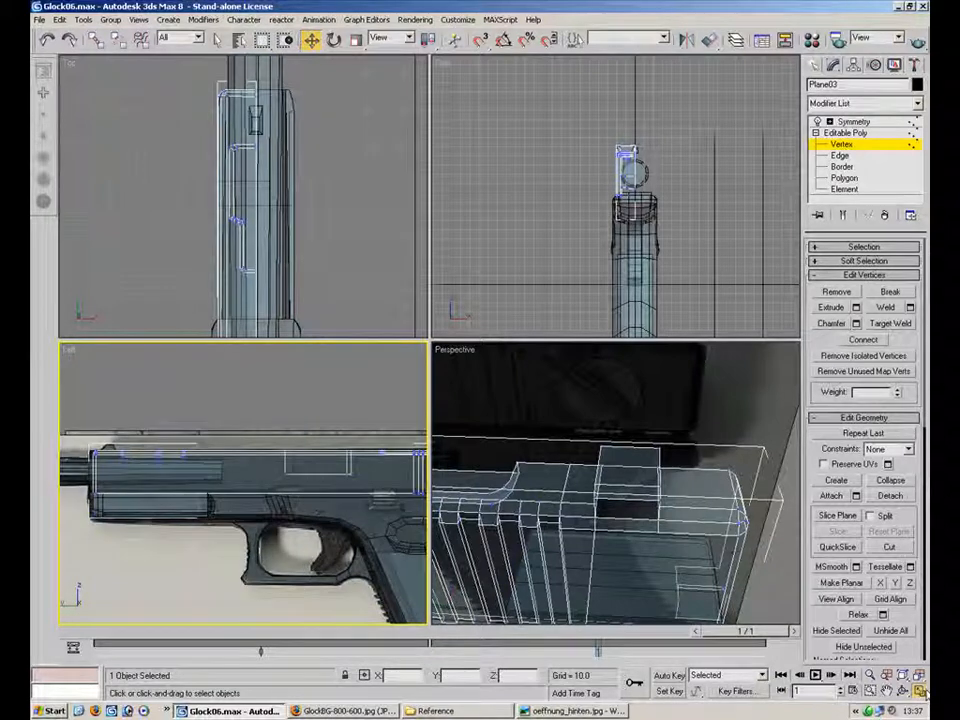
pyautogui.hotkey('alt', 'w')
pyautogui.moveTo(300, 250); pyautogui.dragTo(370, 303, button='middle')
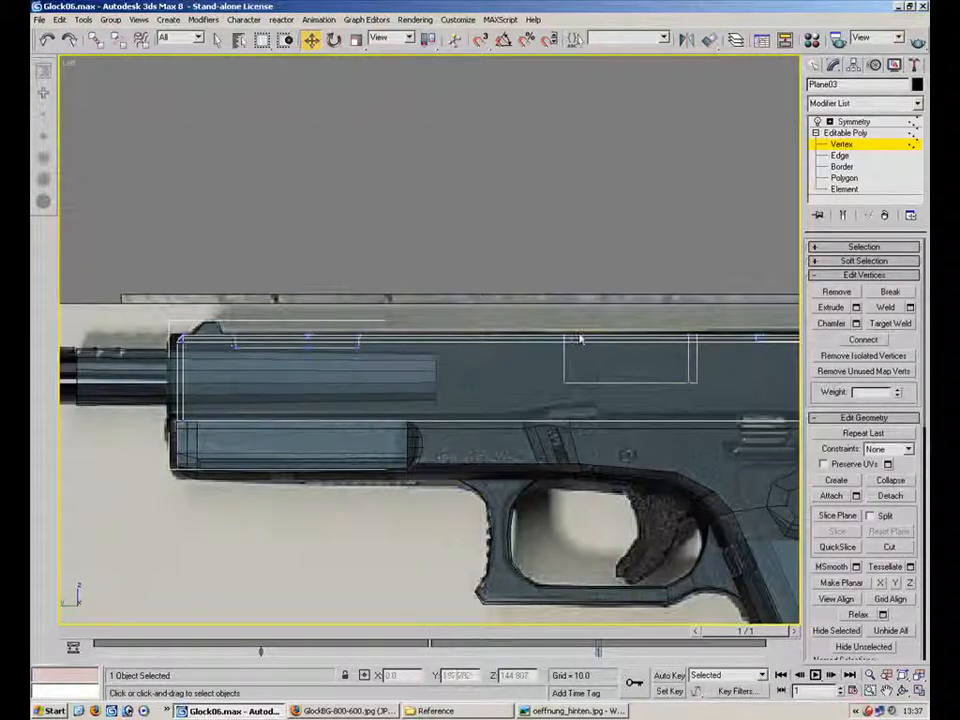
pyautogui.moveTo(667, 318)
pyautogui.mouseDown(button='middle')
pyautogui.moveTo(240, 318)
pyautogui.moveTo(675, 326)
pyautogui.mouseUp(button='middle')
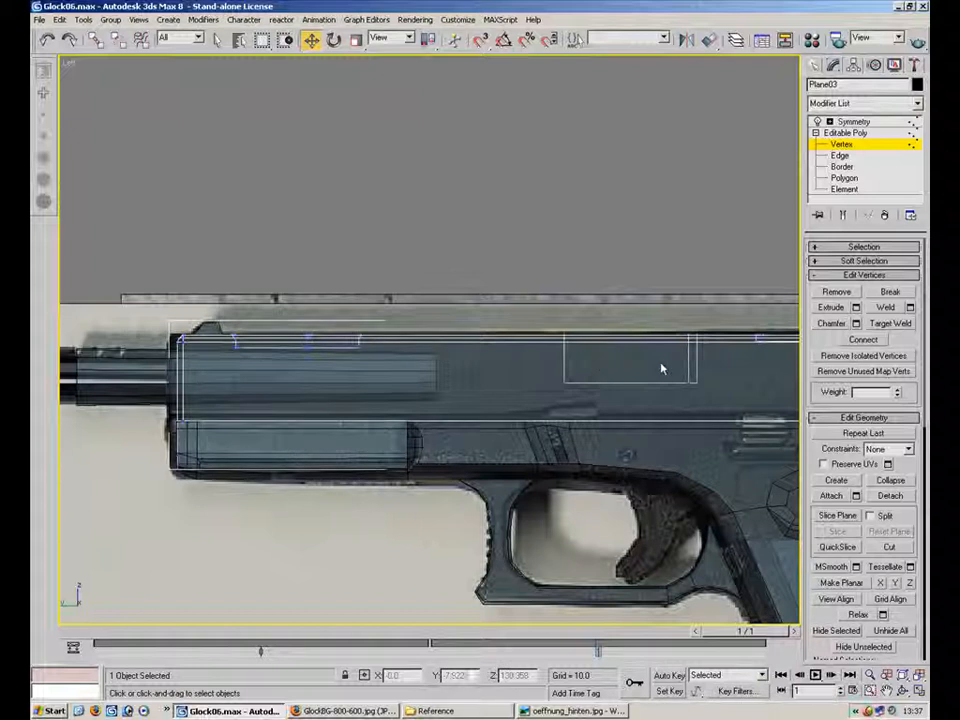
pyautogui.moveTo(686, 375); pyautogui.dragTo(376, 261, button='middle')
pyautogui.scroll(-2, 399, 274)
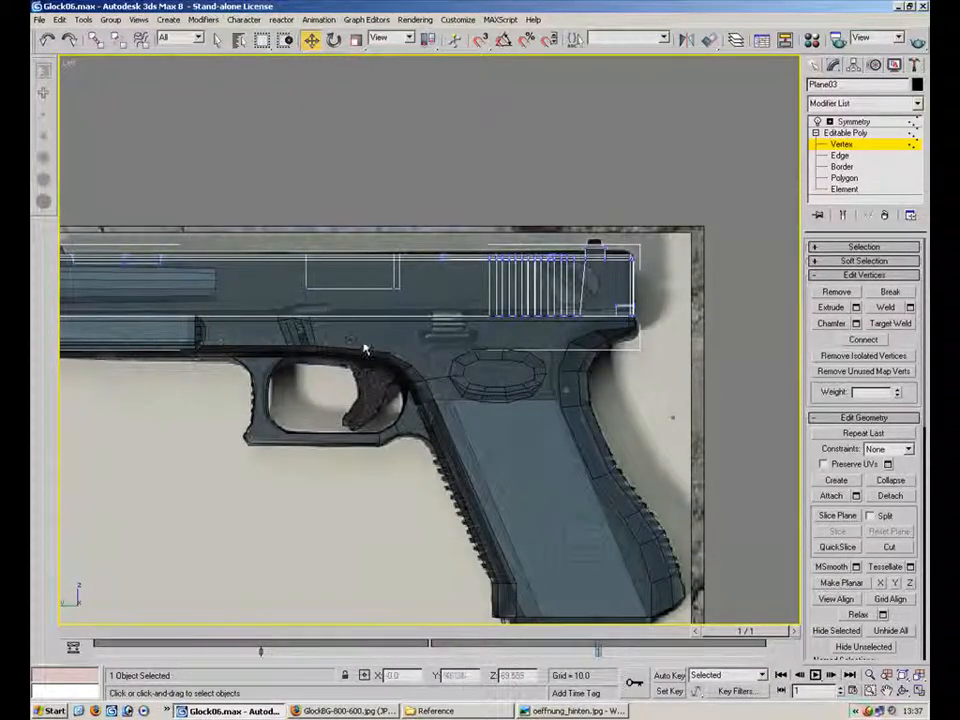
pyautogui.moveTo(252, 331); pyautogui.dragTo(533, 370, button='middle')
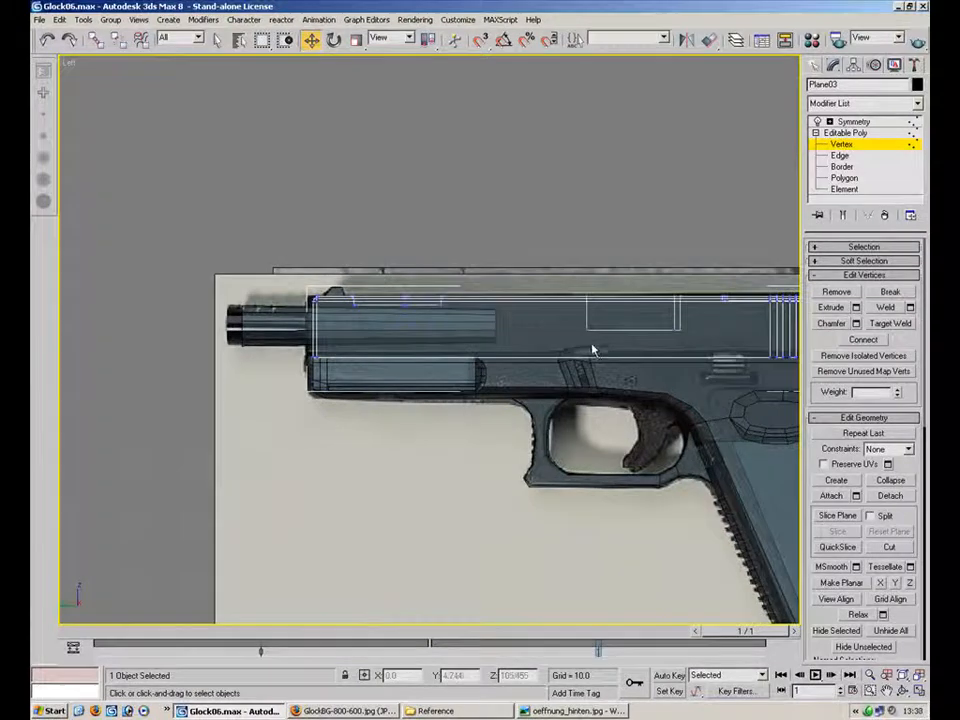
pyautogui.scroll(4, 596, 354)
pyautogui.moveTo(535, 274); pyautogui.dragTo(371, 319, button='middle')
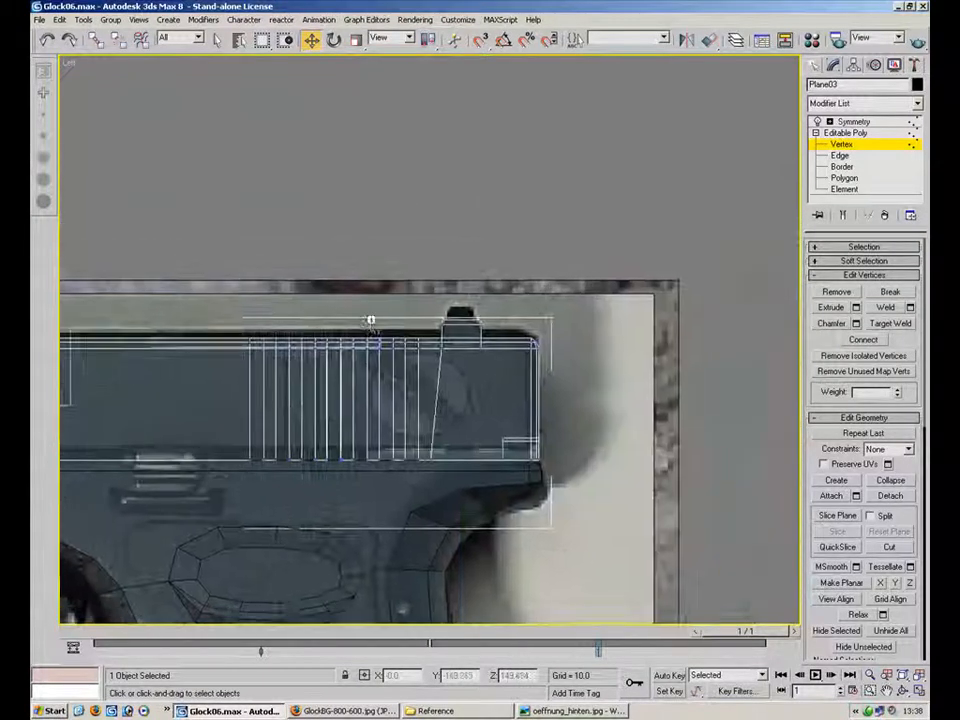
pyautogui.scroll(3, 450, 275)
# - Level the top vertices of the rear sight block at the same Z height of about 151.85
pyautogui.moveTo(495, 272); pyautogui.dragTo(425, 306)
pyautogui.click(626, 261)
pyautogui.moveTo(602, 291)
pyautogui.mouseDown()
pyautogui.moveTo(408, 318)
pyautogui.moveTo(596, 268)
pyautogui.mouseUp()
pyautogui.hotkey('ctrl', 'v')
pyautogui.press('Return')
pyautogui.click(663, 249)
pyautogui.moveTo(502, 336); pyautogui.dragTo(423, 323)
pyautogui.moveTo(519, 266); pyautogui.dragTo(519, 245)
# - Taper the rear sight block by moving its rear top vertices forward and its front top vertices rearward to match the reference
pyautogui.moveTo(598, 255); pyautogui.dragTo(553, 303)
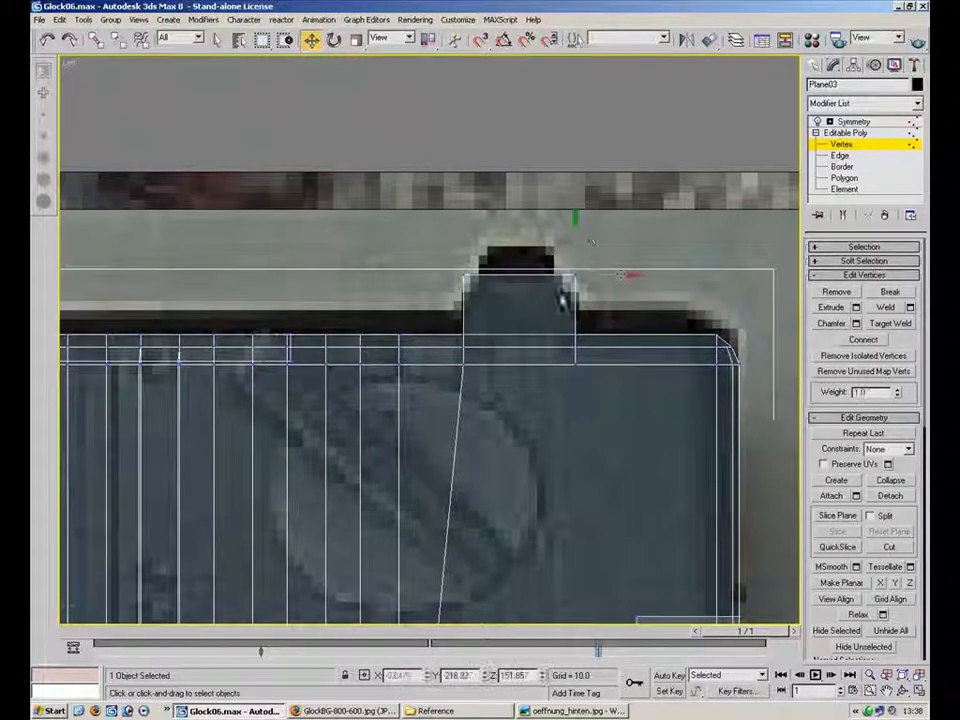
pyautogui.moveTo(618, 275); pyautogui.dragTo(594, 276)
pyautogui.click(466, 274)
pyautogui.moveTo(502, 277); pyautogui.dragTo(519, 277)
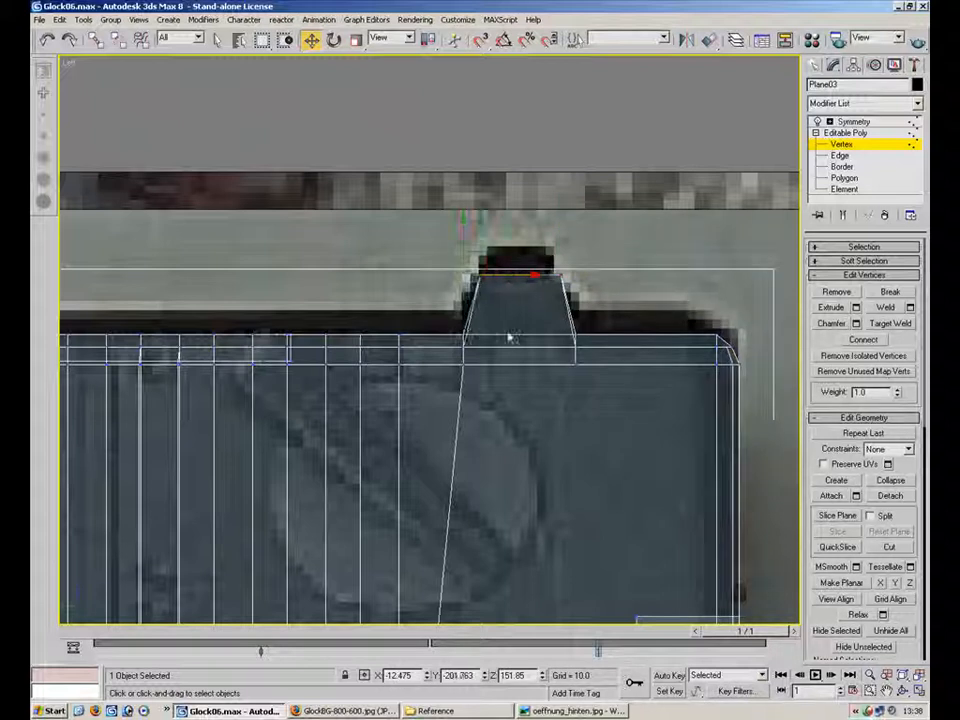
# - Widen the rear sight's base by moving its rear base vertices slightly rearward and its front base vertices slightly forward
pyautogui.click(572, 352)
pyautogui.moveTo(603, 351); pyautogui.dragTo(608, 350)
pyautogui.click(496, 356)
pyautogui.click(463, 350)
pyautogui.moveTo(512, 349); pyautogui.dragTo(512, 364)
pyautogui.click(465, 364)
pyautogui.click(615, 272)
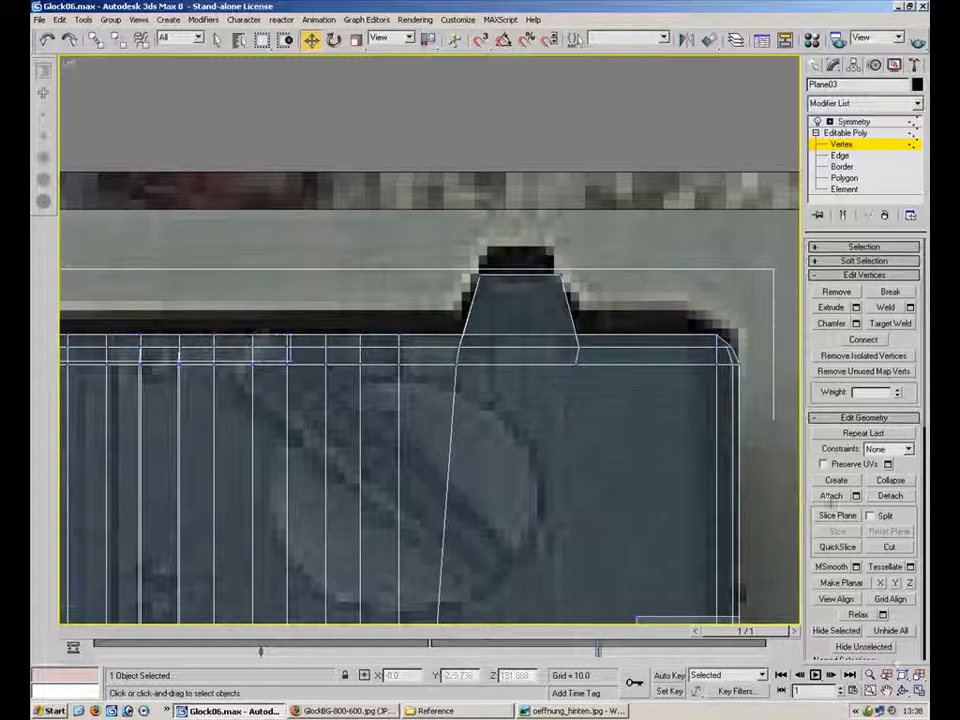
pyautogui.click(919, 690)
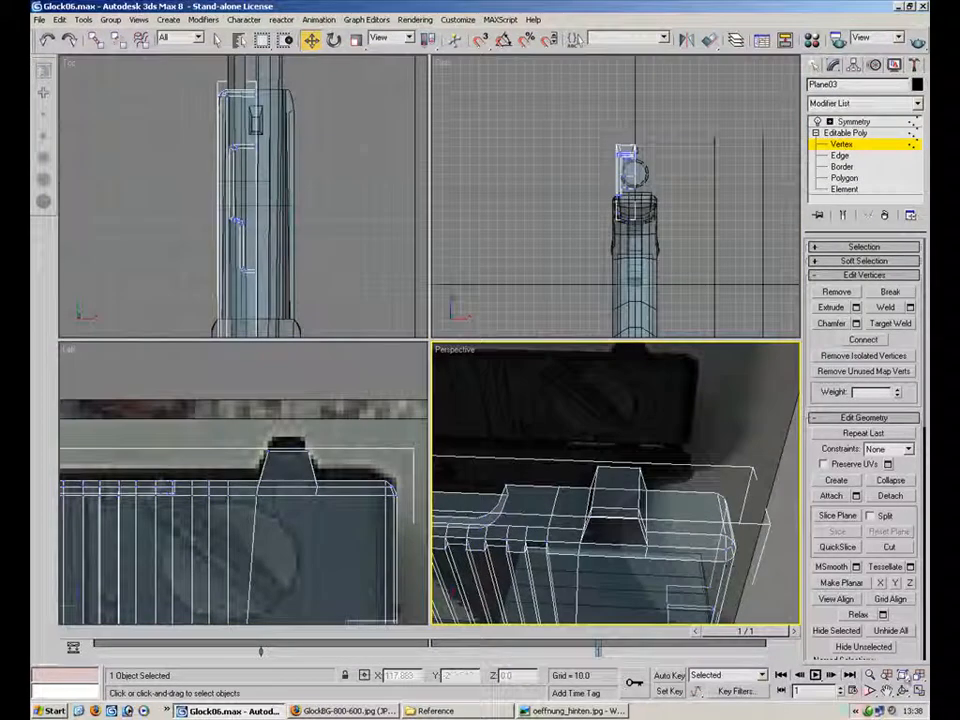
# - Slant the rear sight's outer side by moving its outer top vertices inward toward the slide's centre
pyautogui.click(919, 690)
pyautogui.keyDown('alt'); pyautogui.moveTo(439, 339); pyautogui.dragTo(656, 272, button='middle'); pyautogui.keyUp('alt')
pyautogui.click(510, 273)
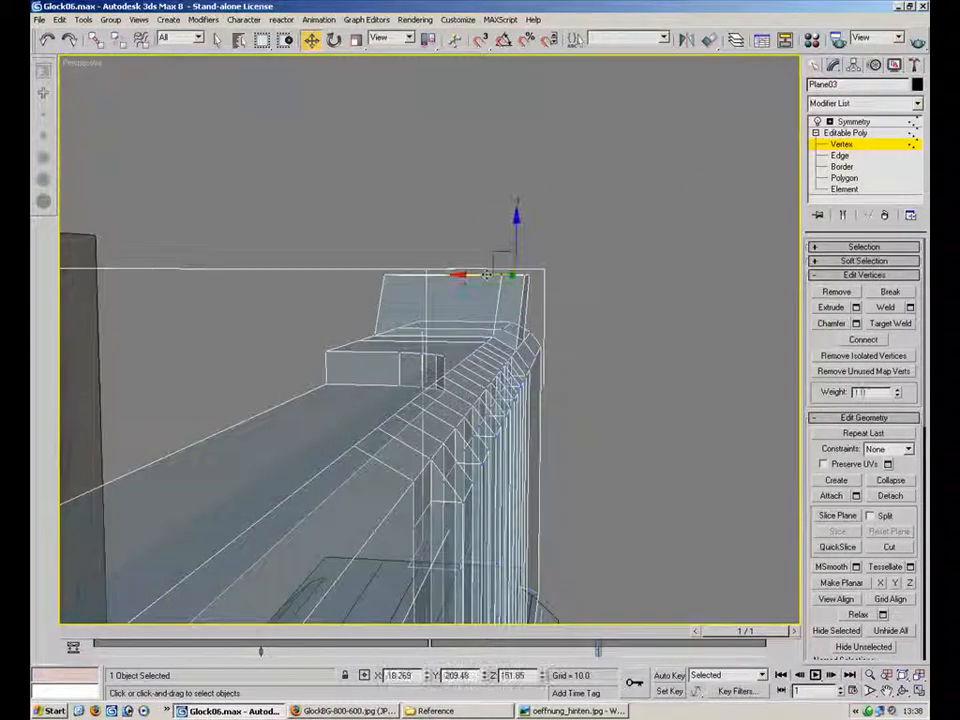
pyautogui.moveTo(442, 277)
pyautogui.mouseDown()
pyautogui.moveTo(455, 274)
pyautogui.moveTo(447, 279)
pyautogui.mouseUp()
pyautogui.keyDown('alt'); pyautogui.moveTo(448, 277); pyautogui.dragTo(544, 281, button='middle'); pyautogui.keyUp('alt')
pyautogui.click(839, 156)
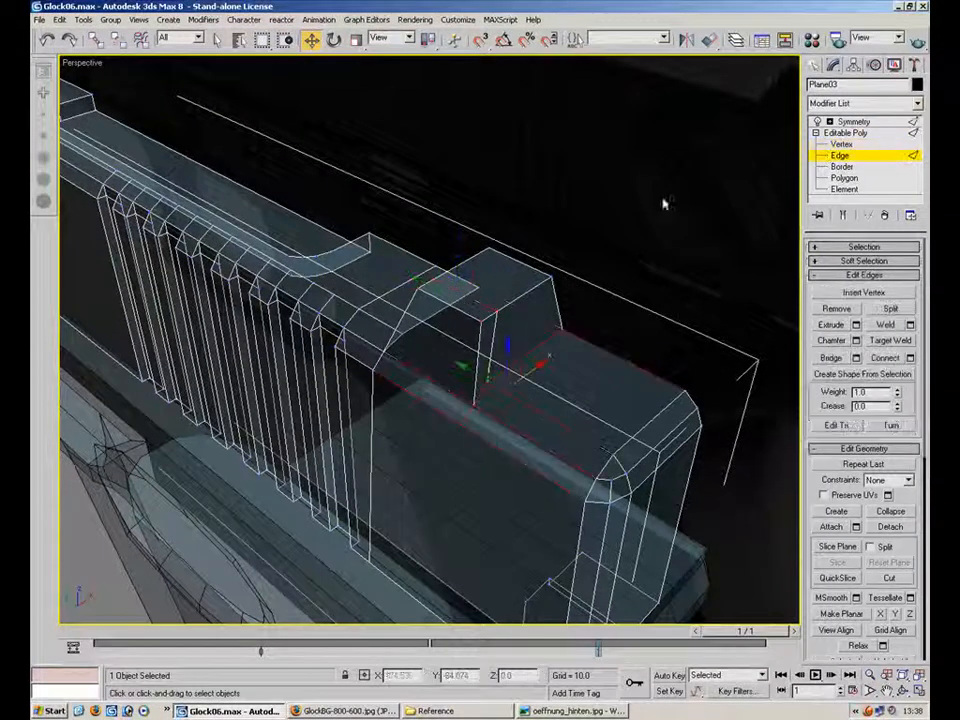
pyautogui.click(493, 330)
pyautogui.keyDown('alt'); pyautogui.moveTo(493, 333); pyautogui.dragTo(556, 276, button='middle'); pyautogui.keyUp('alt')
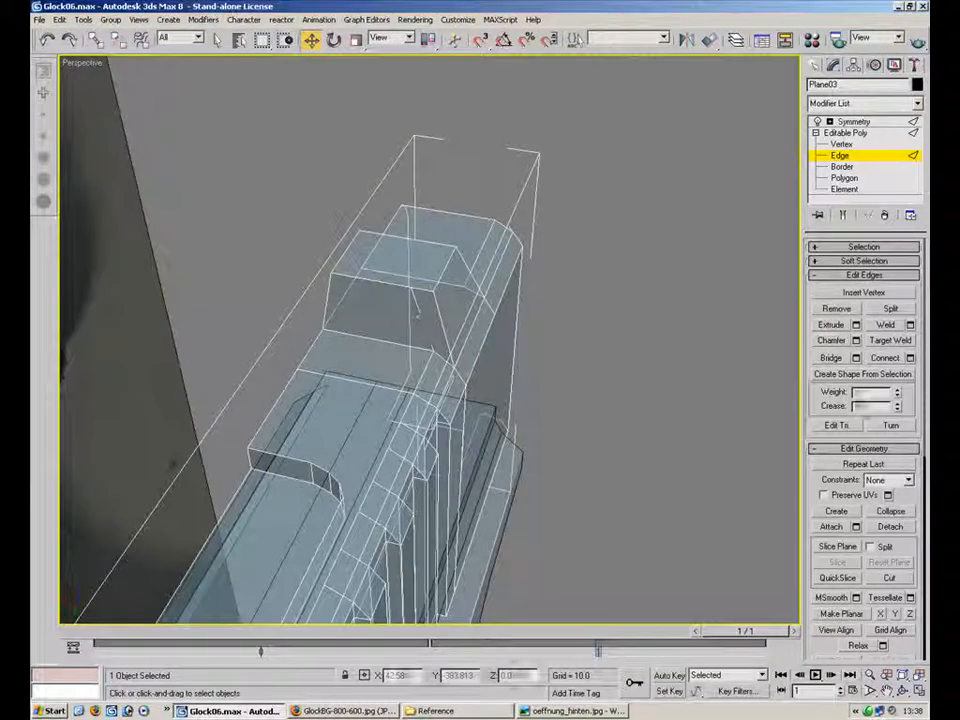
pyautogui.press('1')
pyautogui.click(433, 291)
pyautogui.click(456, 247)
pyautogui.click(558, 254)
pyautogui.keyDown('alt'); pyautogui.moveTo(577, 268); pyautogui.dragTo(602, 343, button='middle'); pyautogui.keyUp('alt')
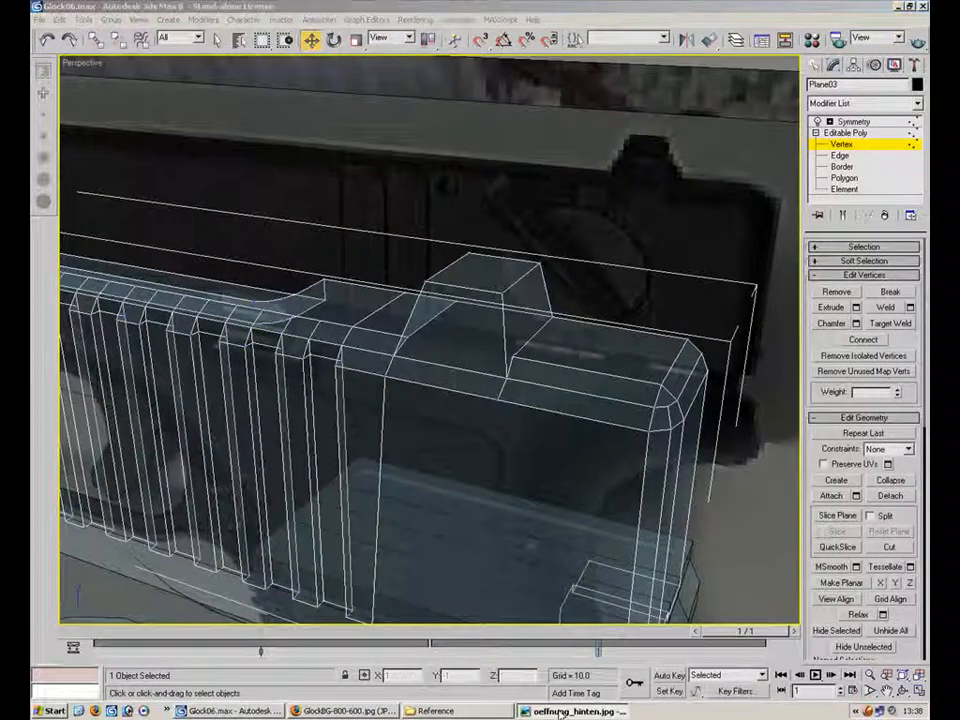
# - Check the rear sight in the oeffnung_hinten.jpg reference photo and move the sight's front top vertices slightly forward
pyautogui.click(558, 711)
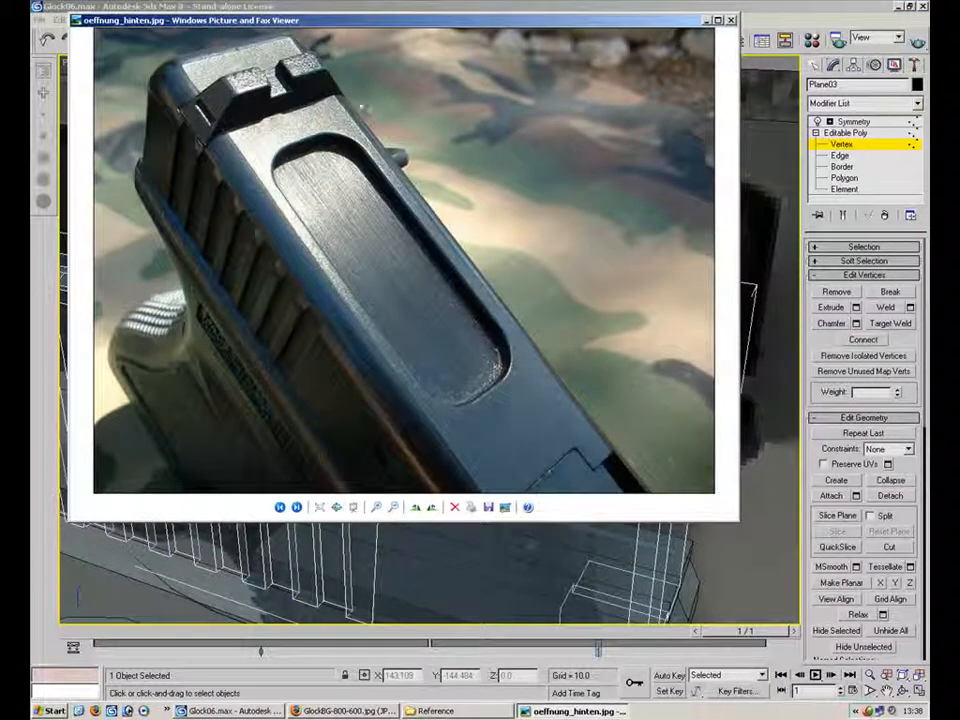
pyautogui.click(706, 21)
pyautogui.keyDown('alt'); pyautogui.moveTo(581, 205); pyautogui.dragTo(530, 245, button='middle'); pyautogui.keyUp('alt')
pyautogui.click(425, 277)
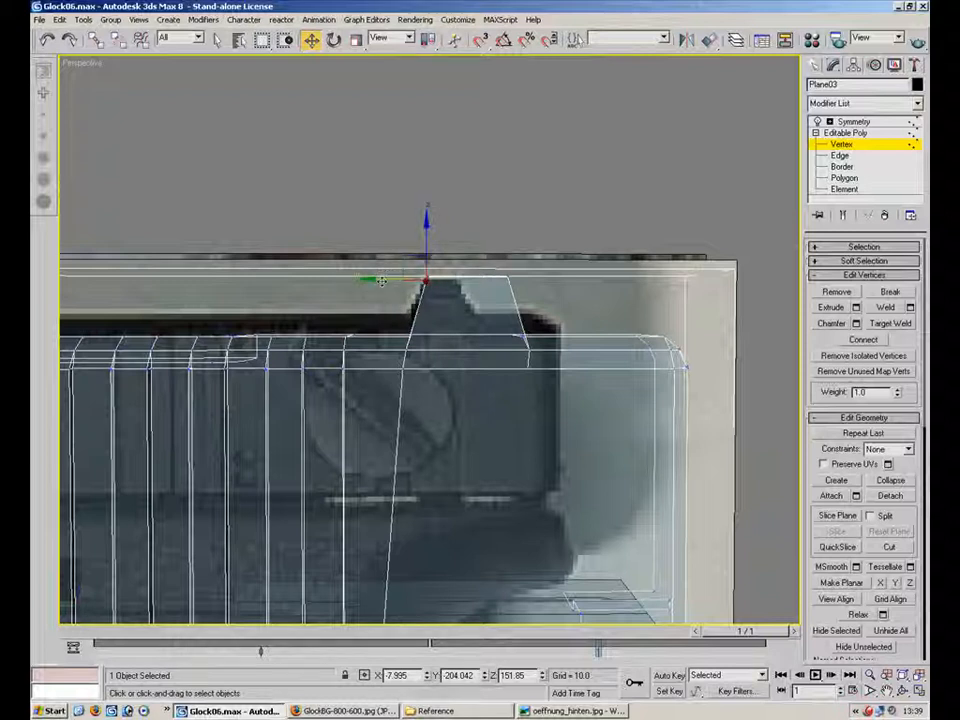
pyautogui.moveTo(378, 279); pyautogui.dragTo(370, 280)
pyautogui.moveTo(556, 260); pyautogui.dragTo(449, 283)
pyautogui.keyDown('alt'); pyautogui.moveTo(449, 283); pyautogui.dragTo(350, 334, button='middle'); pyautogui.keyUp('alt')
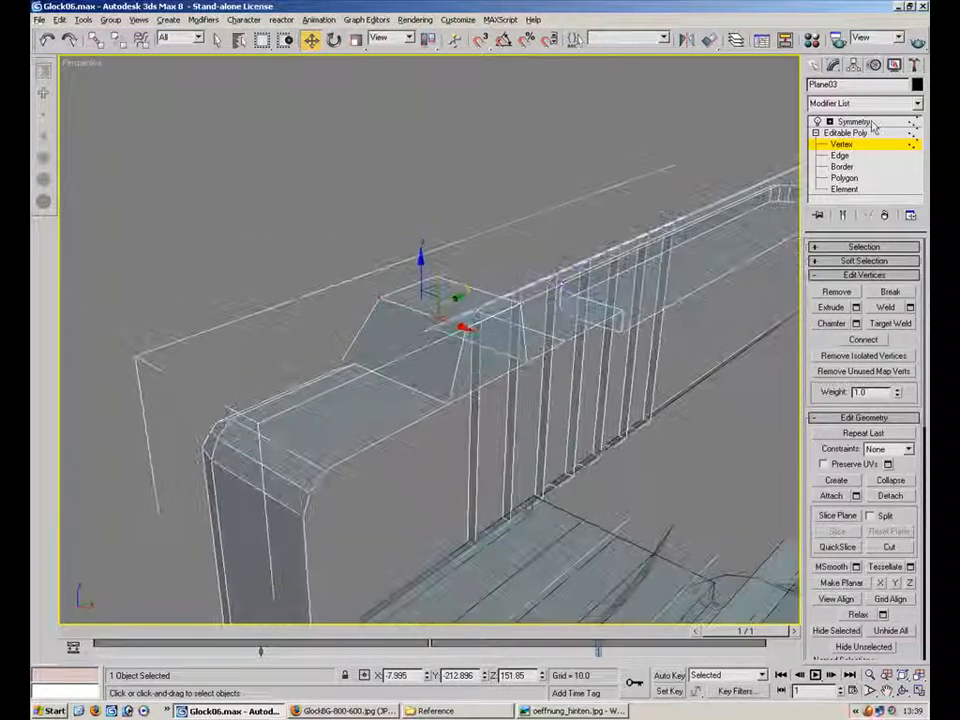
# - Delete the polygon closing the rear sight's inner side at the symmetry seam
pyautogui.click(846, 179)
pyautogui.click(516, 362)
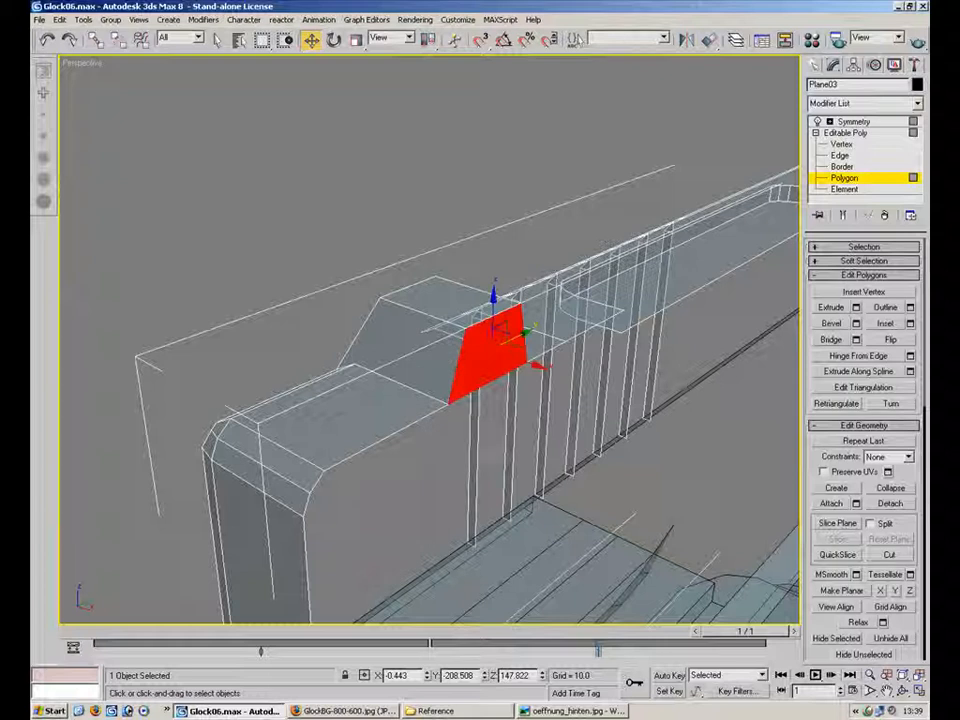
pyautogui.press('Delete')
pyautogui.keyDown('alt'); pyautogui.moveTo(476, 325); pyautogui.dragTo(355, 300, button='middle'); pyautogui.keyUp('alt')
# - Align the rear sight's inner top vertices with the symmetry plane by setting their X position to 0
pyautogui.press('1')
pyautogui.keyDown('alt'); pyautogui.moveTo(365, 235); pyautogui.dragTo(362, 262, button='middle'); pyautogui.keyUp('alt')
pyautogui.moveTo(361, 200); pyautogui.dragTo(315, 292)
pyautogui.rightClick(426, 677)
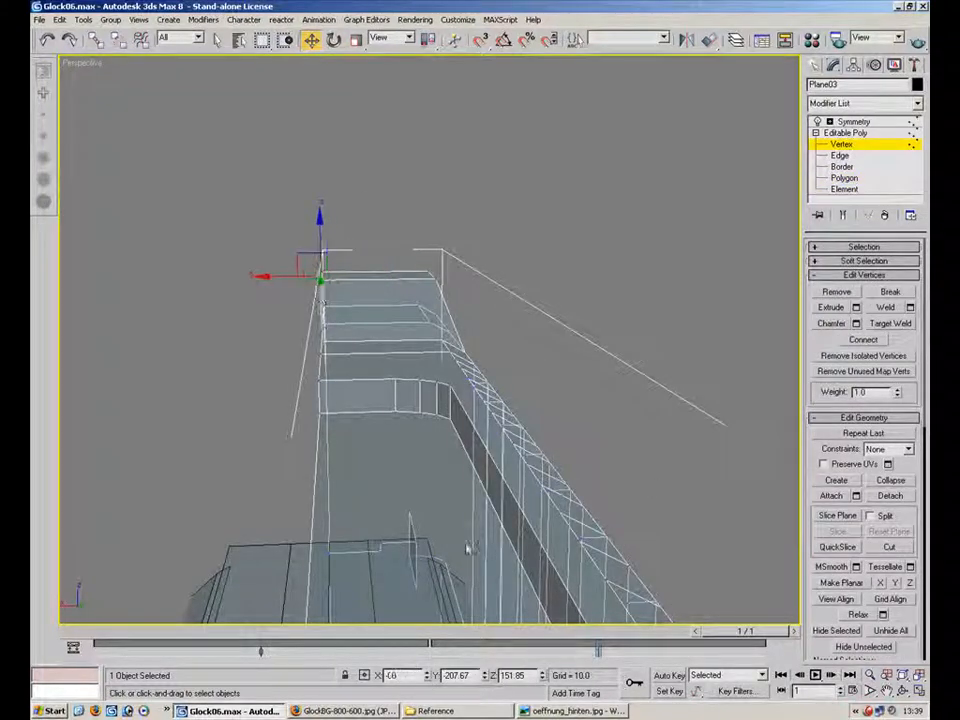
# - Connect the front and rear top edges of the rear sight with 2 segments
pyautogui.keyDown('alt'); pyautogui.moveTo(557, 261); pyautogui.dragTo(716, 308, button='middle'); pyautogui.keyUp('alt')
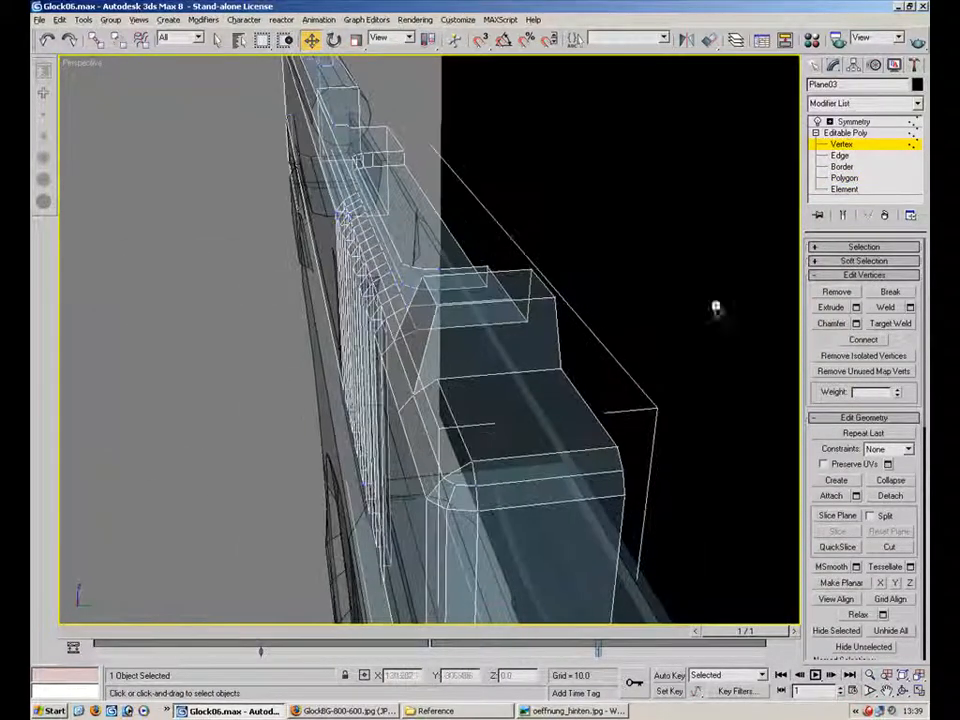
pyautogui.press('2')
pyautogui.keyDown('alt'); pyautogui.moveTo(585, 300); pyautogui.dragTo(492, 272, button='middle'); pyautogui.keyUp('alt')
pyautogui.click(494, 268)
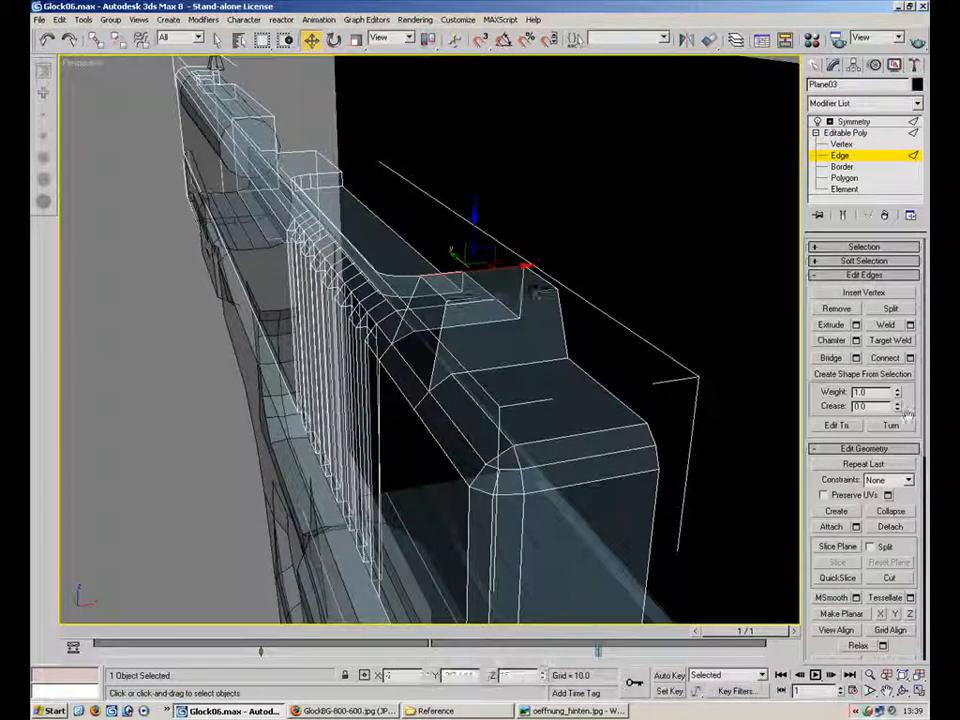
pyautogui.click(910, 358)
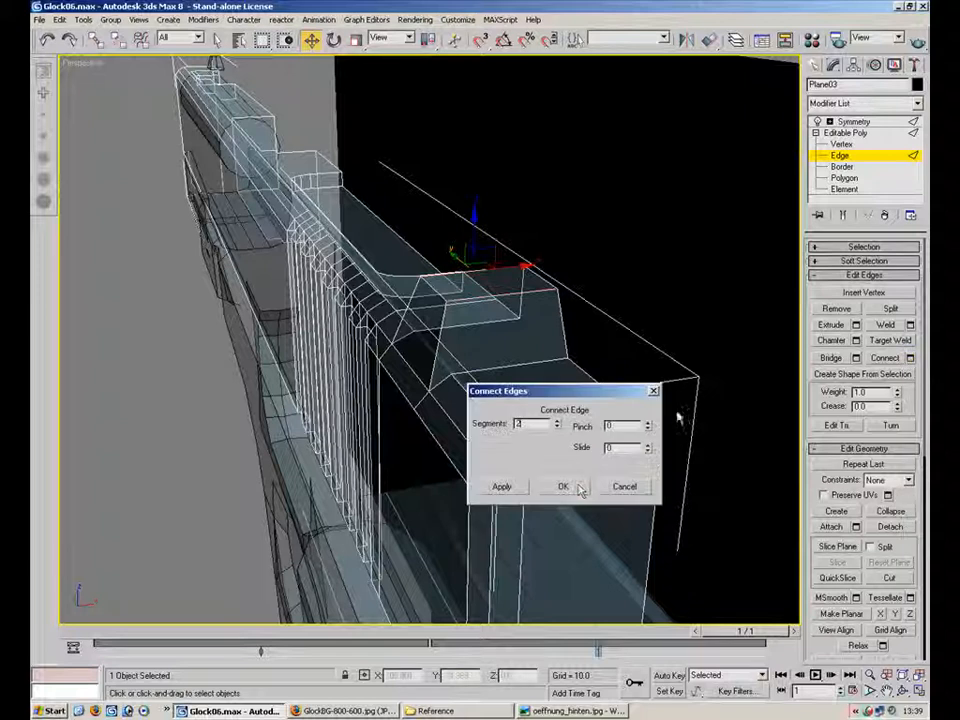
pyautogui.click(563, 487)
# - Lower the rear sight's innermost top polygon to a Z height of about 147.41 to form the sighting notch
pyautogui.keyDown('alt'); pyautogui.moveTo(595, 316); pyautogui.dragTo(660, 268, button='middle'); pyautogui.keyUp('alt')
pyautogui.press('4')
pyautogui.click(530, 305)
pyautogui.keyDown('alt'); pyautogui.moveTo(530, 305); pyautogui.dragTo(700, 330, button='middle'); pyautogui.keyUp('alt')
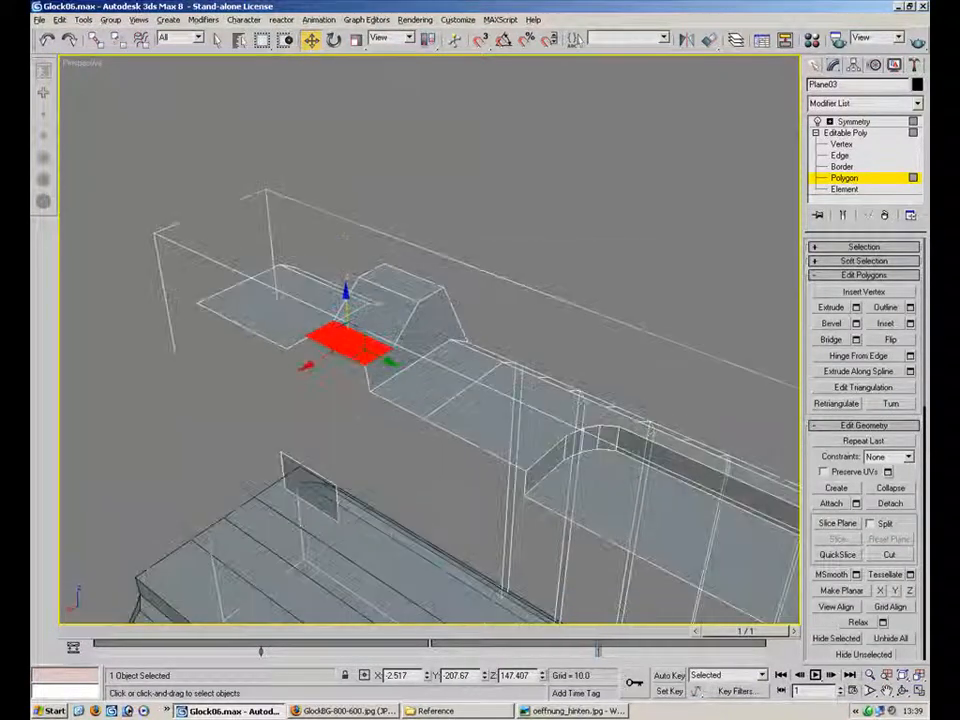
# - Make the notch wall vertical by setting its upper edge to the lower edge's X position of -5.034
pyautogui.press('2')
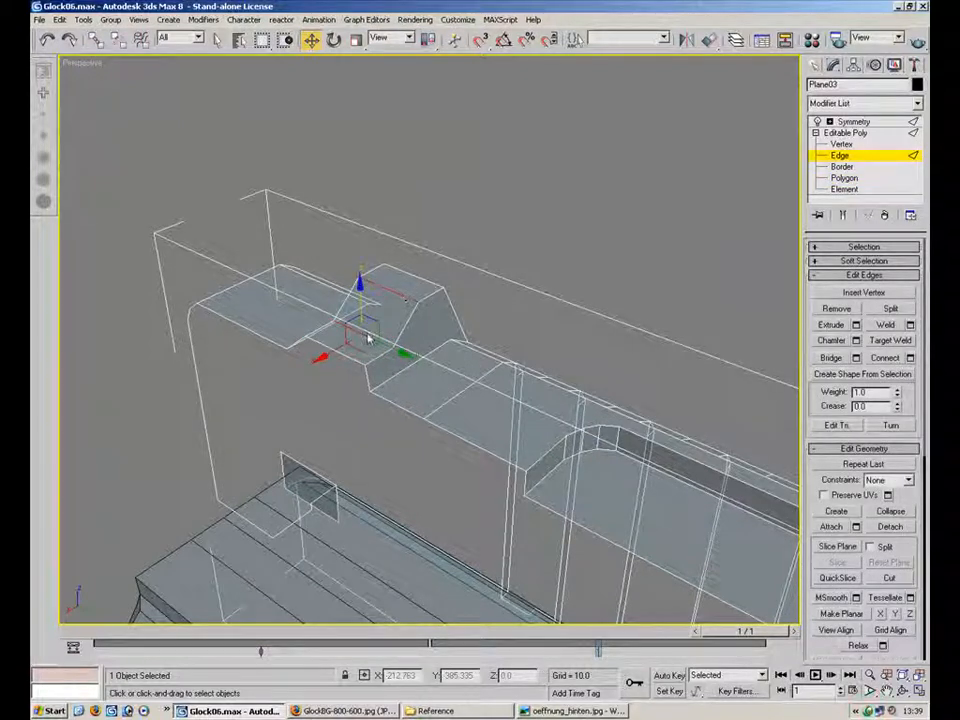
pyautogui.keyDown('alt'); pyautogui.moveTo(406, 300); pyautogui.dragTo(545, 300, button='middle'); pyautogui.keyUp('alt')
pyautogui.moveTo(410, 676); pyautogui.dragTo(268, 652)
pyautogui.click(381, 242)
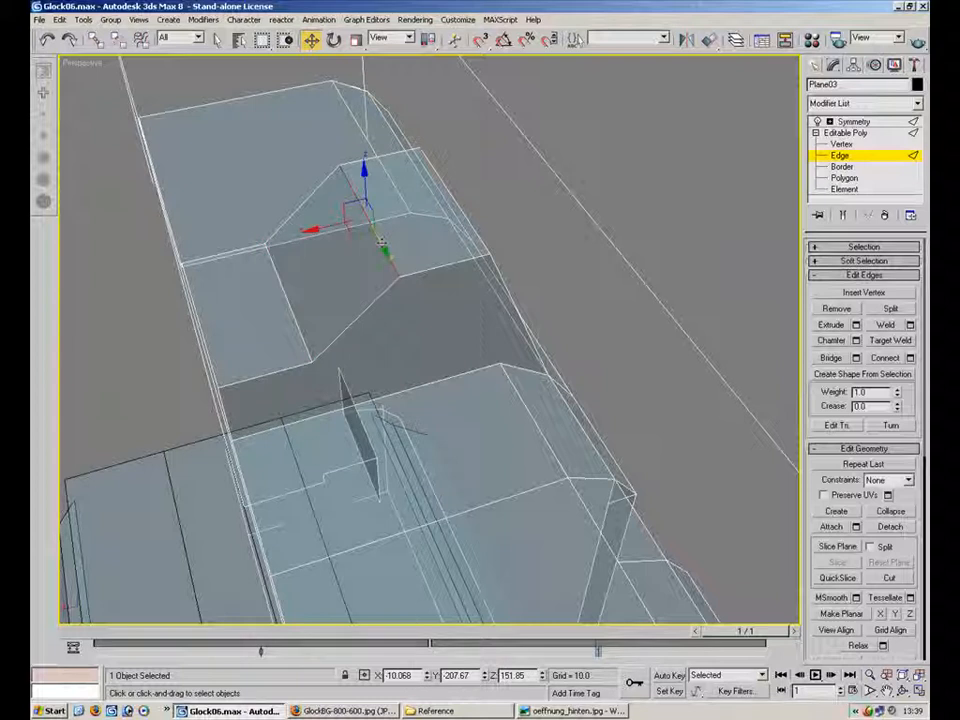
pyautogui.hotkey('ctrl', 'z')
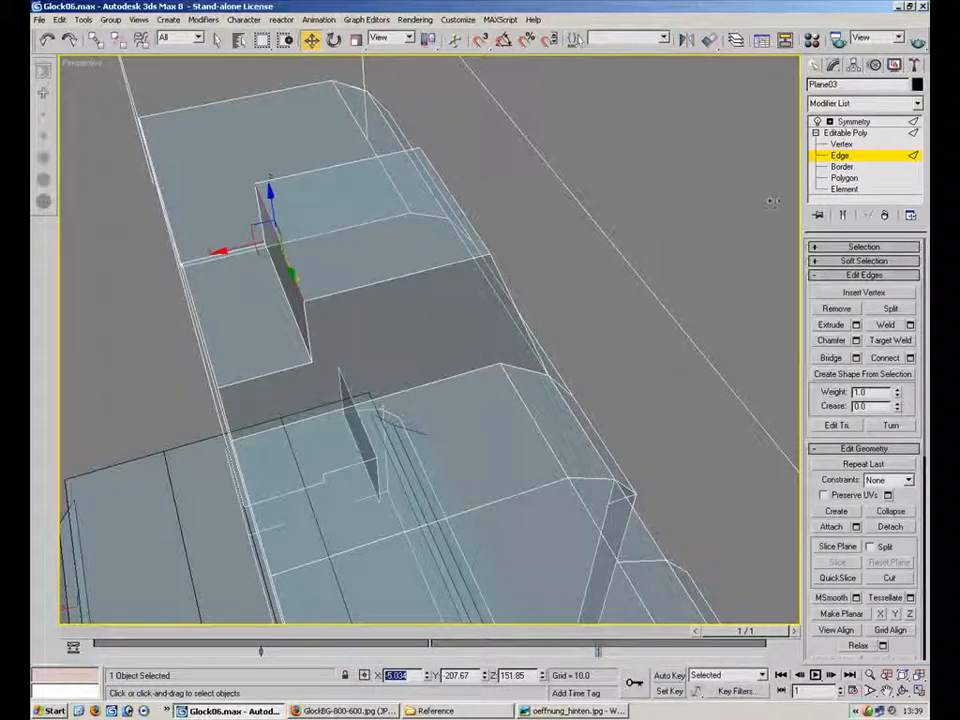
# - Examine the notched rear sight in shaded display, with its mirrored half and its polygon triangulation
pyautogui.click(843, 157)
pyautogui.click(630, 260)
pyautogui.keyDown('alt'); pyautogui.moveTo(518, 332); pyautogui.dragTo(540, 322, button='middle'); pyautogui.keyUp('alt')
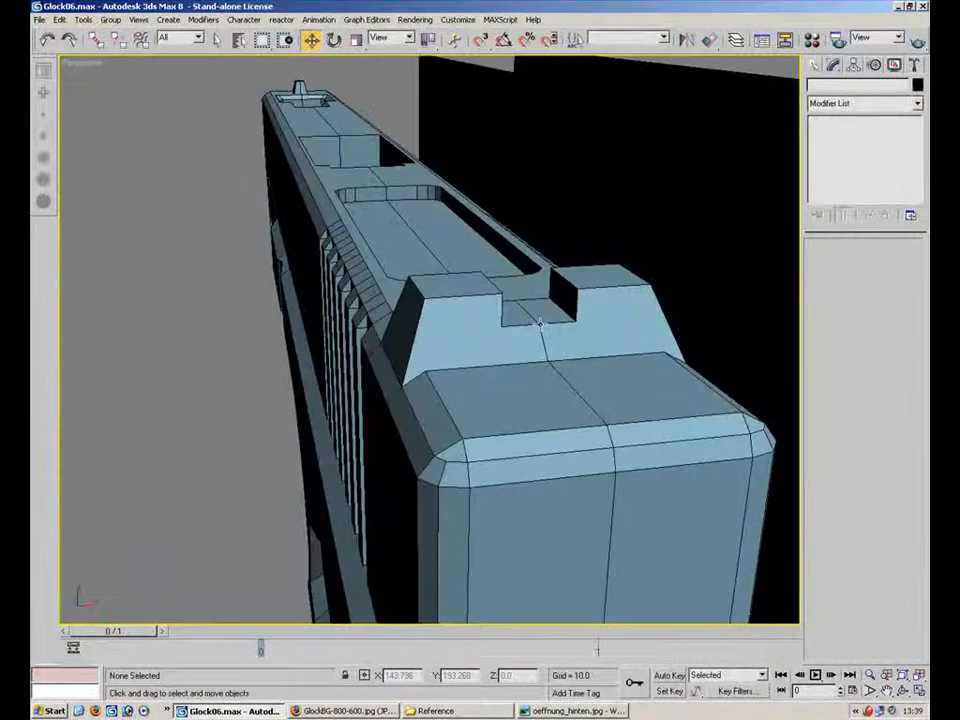
pyautogui.scroll(5, 540, 322)
pyautogui.click(570, 362)
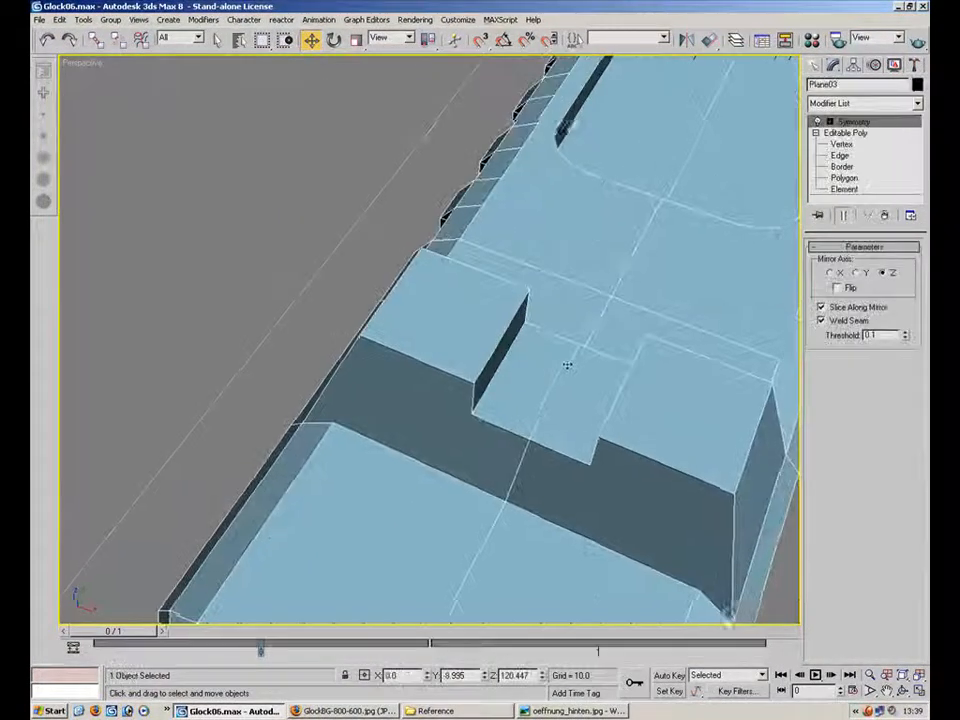
pyautogui.scroll(3, 505, 383)
pyautogui.moveTo(505, 383); pyautogui.dragTo(650, 236, button='middle')
pyautogui.click(840, 155)
pyautogui.click(892, 426)
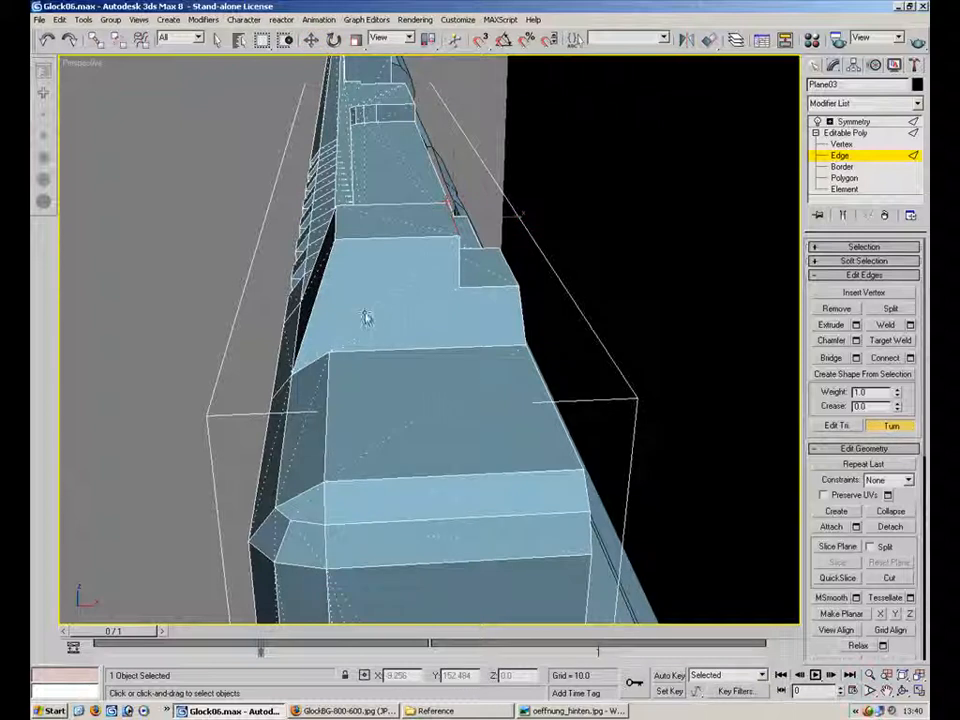
pyautogui.keyDown('alt'); pyautogui.moveTo(497, 309); pyautogui.dragTo(430, 308, button='middle'); pyautogui.keyUp('alt')
# - Move the two rear vertices of the sight notch's floor rearward to a Y position of about -214.73
pyautogui.press('1')
pyautogui.press('w')
pyautogui.click(420, 318)
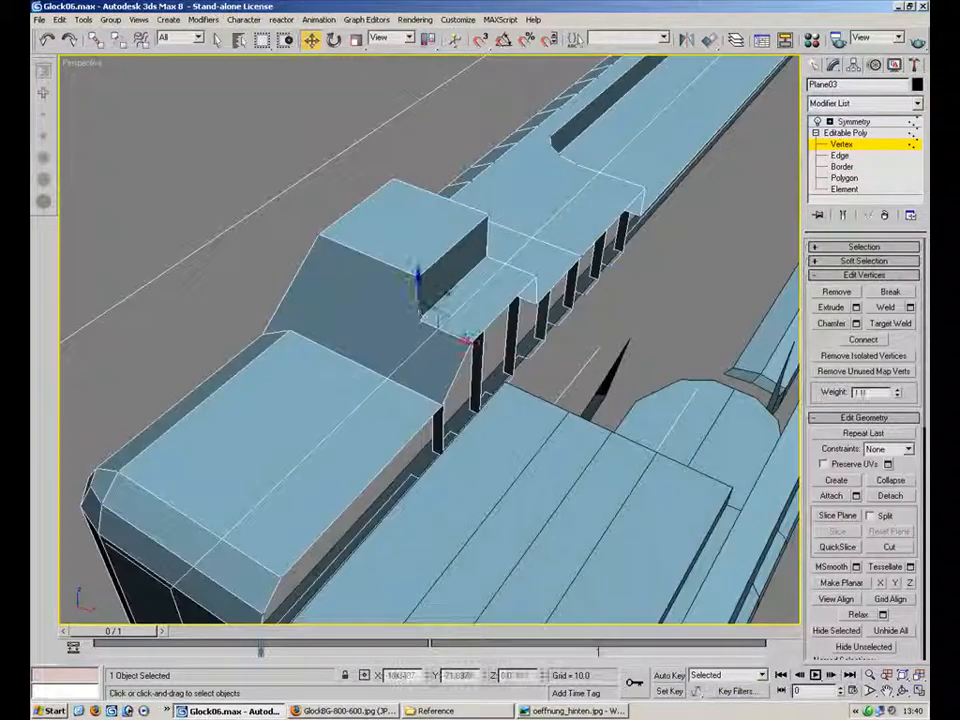
pyautogui.keyDown('ctrl'); pyautogui.click(469, 334); pyautogui.keyUp('ctrl')
pyautogui.keyDown('alt'); pyautogui.moveTo(501, 301); pyautogui.dragTo(432, 273, button='middle'); pyautogui.keyUp('alt')
pyautogui.moveTo(429, 273); pyautogui.dragTo(382, 273)
pyautogui.keyDown('alt'); pyautogui.moveTo(382, 273); pyautogui.dragTo(412, 272, button='middle'); pyautogui.keyUp('alt')
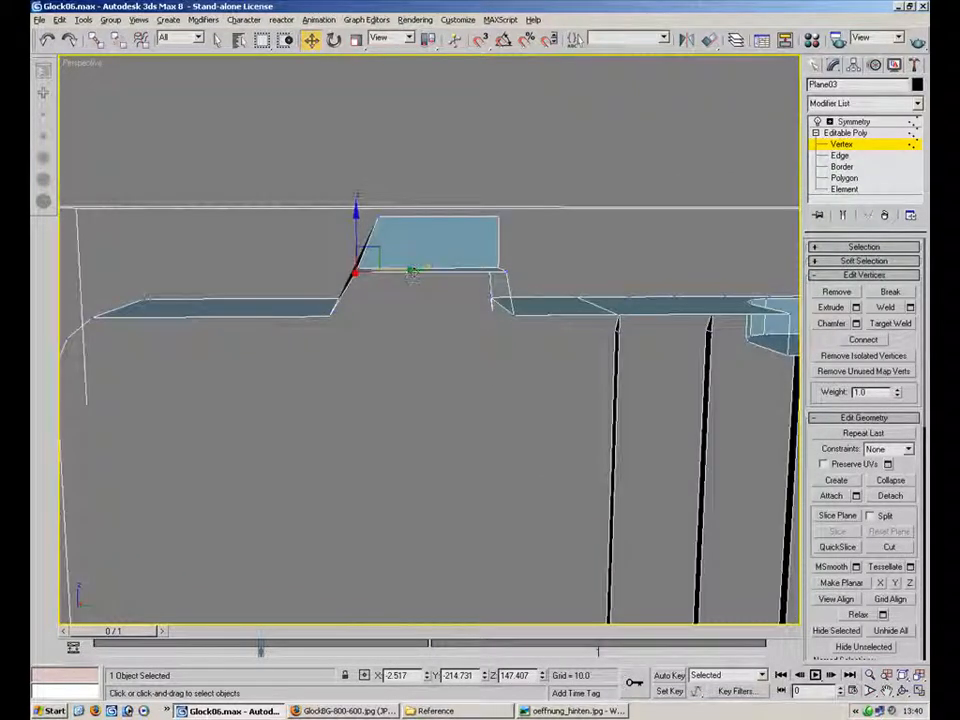
# - Fine-tune the notch floor's rear vertices in the Left view to Y about -214.95, in line with the sight's sloped rear face
pyautogui.hotkey('alt', 'w')
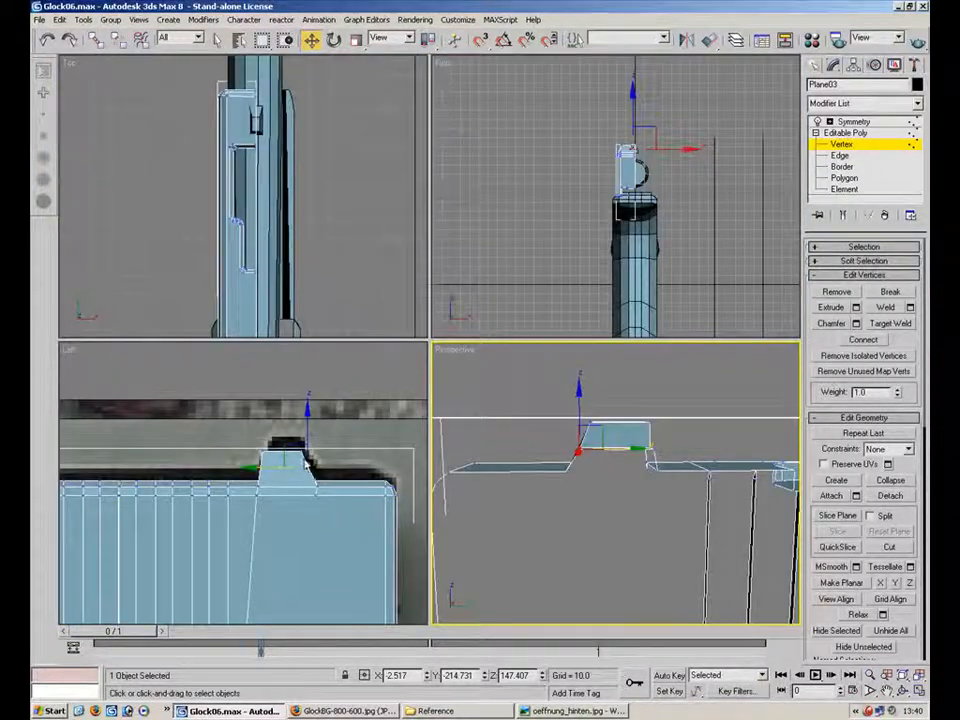
pyautogui.scroll(5, 338, 470)
pyautogui.moveTo(362, 449); pyautogui.dragTo(369, 448)
pyautogui.click(381, 408)
pyautogui.press('.')
pyautogui.scroll(2, 324, 461)
pyautogui.moveTo(324, 461); pyautogui.dragTo(309, 434, button='middle')
pyautogui.scroll(2, 309, 434)
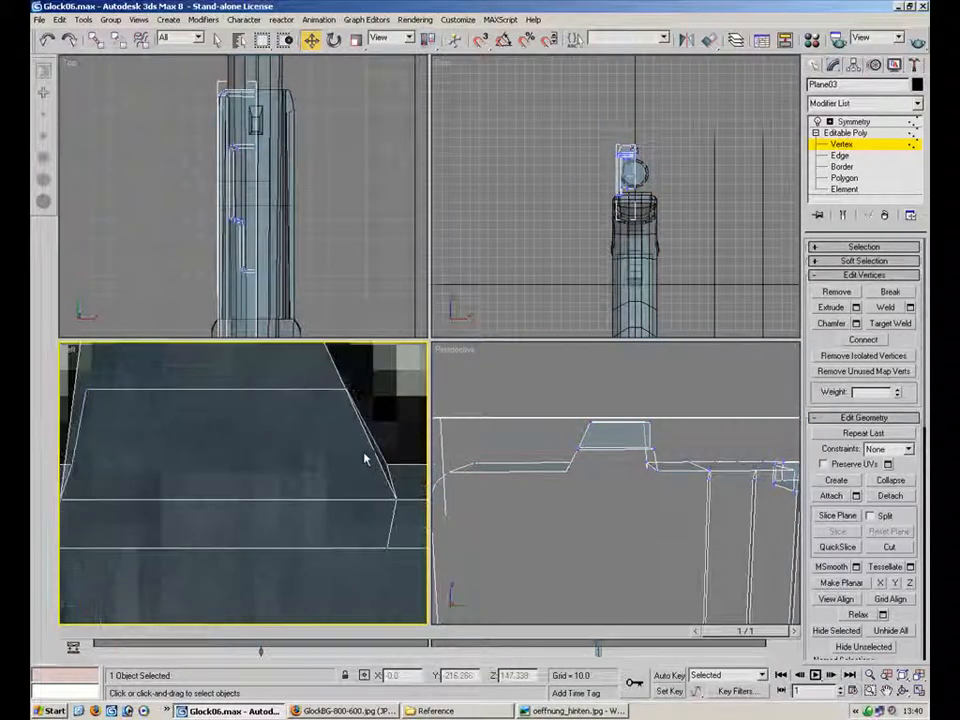
pyautogui.click(347, 389)
pyautogui.moveTo(382, 410); pyautogui.dragTo(357, 477, button='middle')
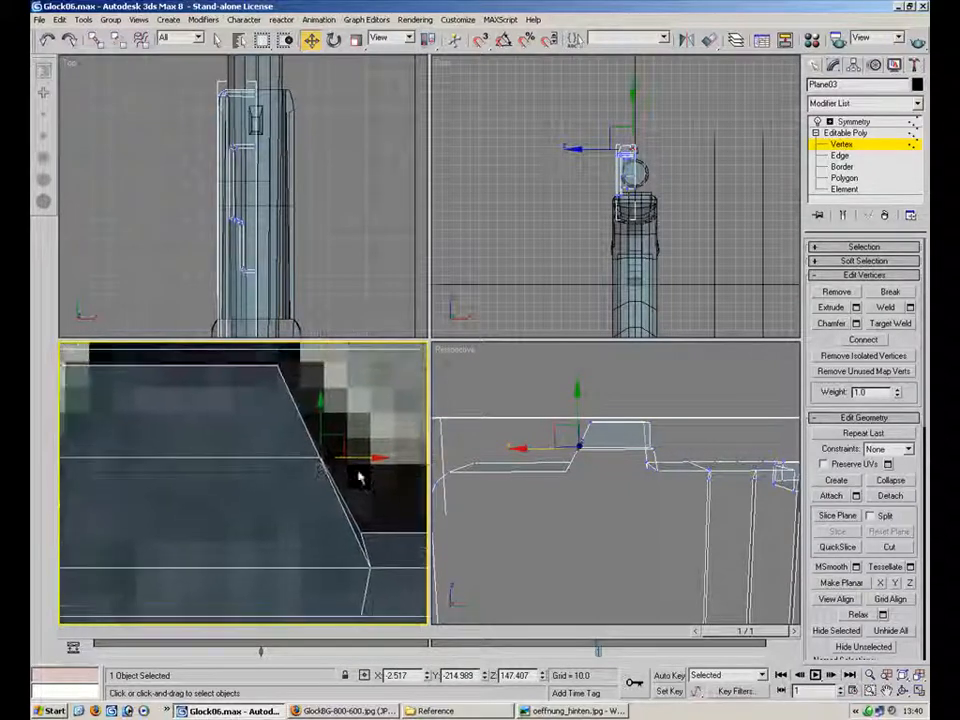
pyautogui.moveTo(355, 458); pyautogui.dragTo(348, 457)
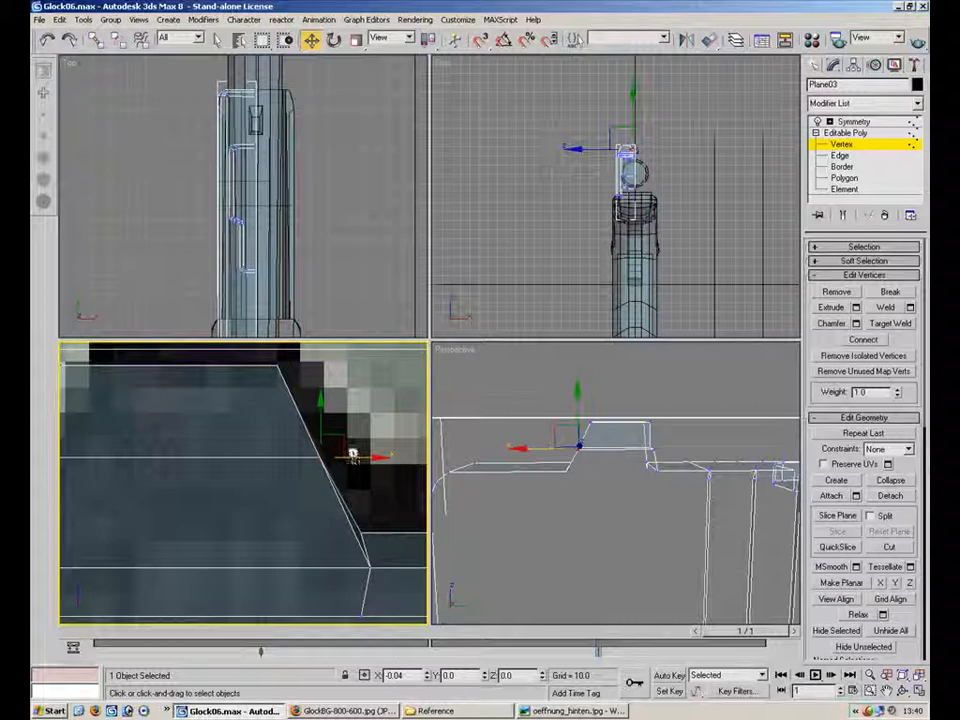
# - Enable Edge/Segment snapping and snap the notch floor's rear vertices onto the sight's sloped rear edge
pyautogui.rightClick(481, 39)
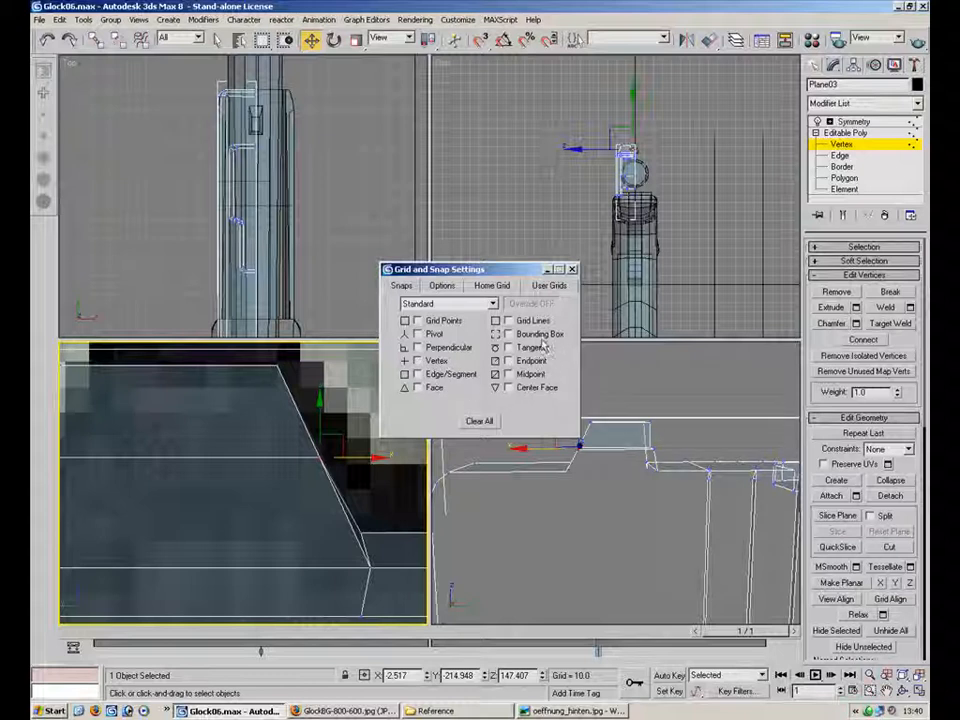
pyautogui.click(450, 374)
pyautogui.moveTo(468, 270); pyautogui.dragTo(643, 199)
pyautogui.moveTo(358, 443); pyautogui.dragTo(362, 429)
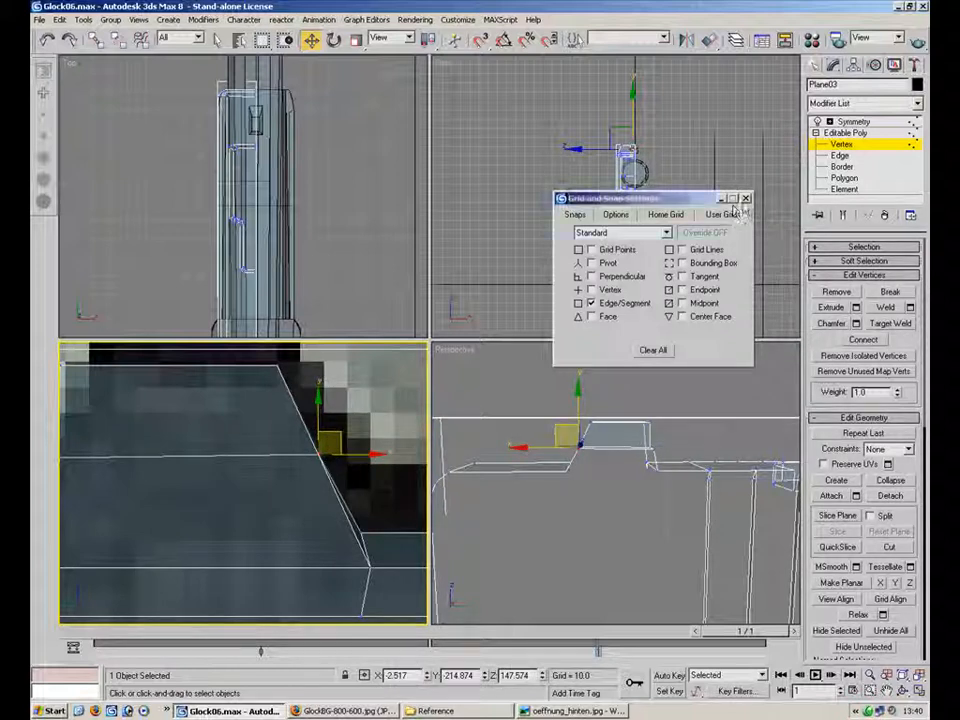
pyautogui.click(745, 199)
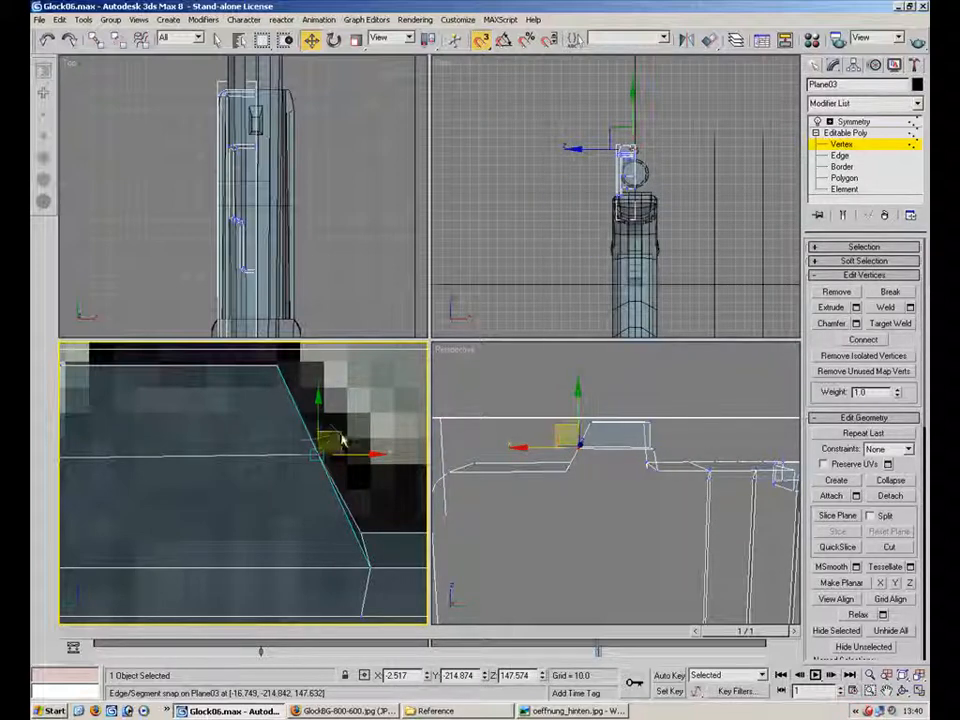
pyautogui.moveTo(340, 432); pyautogui.dragTo(320, 458)
pyautogui.moveTo(320, 456); pyautogui.dragTo(245, 420, button='middle')
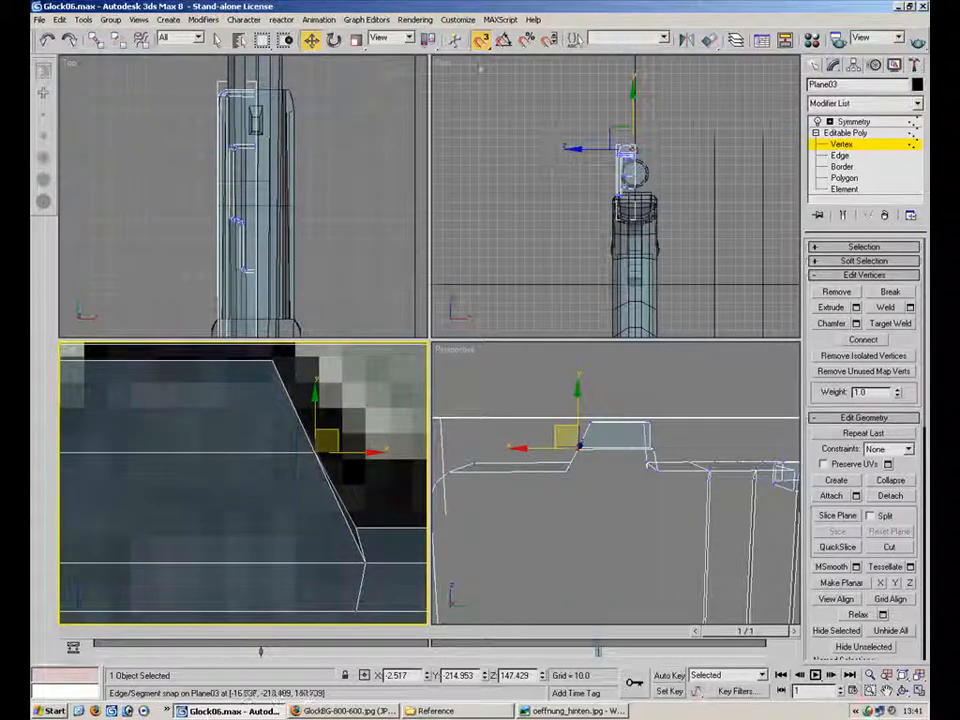
# - Switch to Vertex snapping and try to reposition the rear sight's rear base vertices in the Left view, then leave vertex editing
pyautogui.rightClick(481, 39)
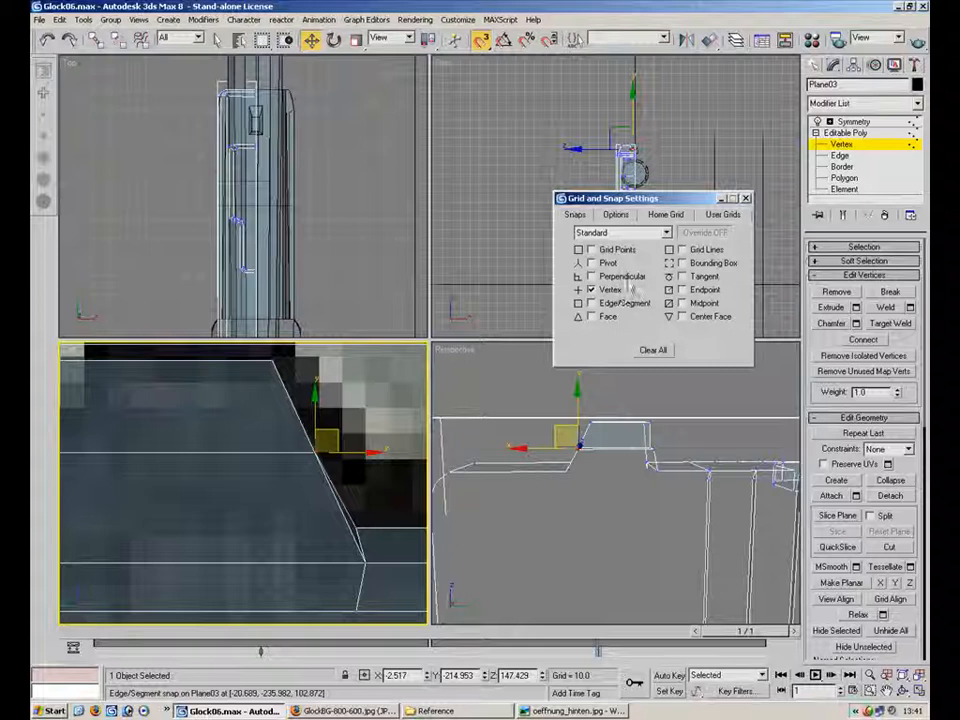
pyautogui.click(745, 198)
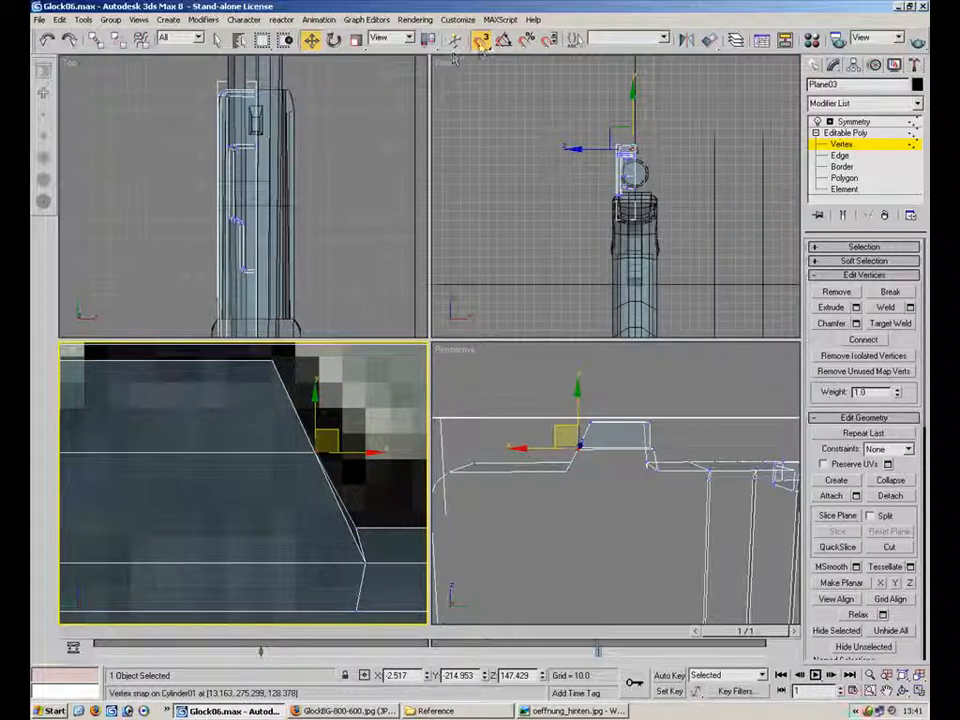
pyautogui.click(481, 40)
pyautogui.moveTo(315, 452); pyautogui.dragTo(349, 524)
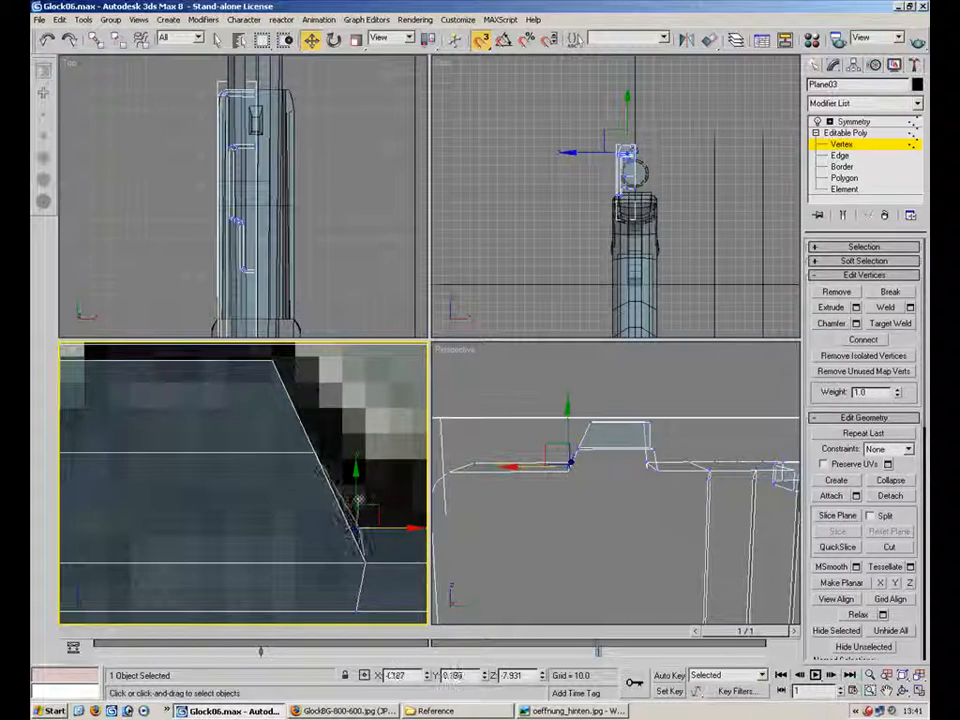
pyautogui.moveTo(372, 515); pyautogui.dragTo(342, 508)
pyautogui.click(417, 454)
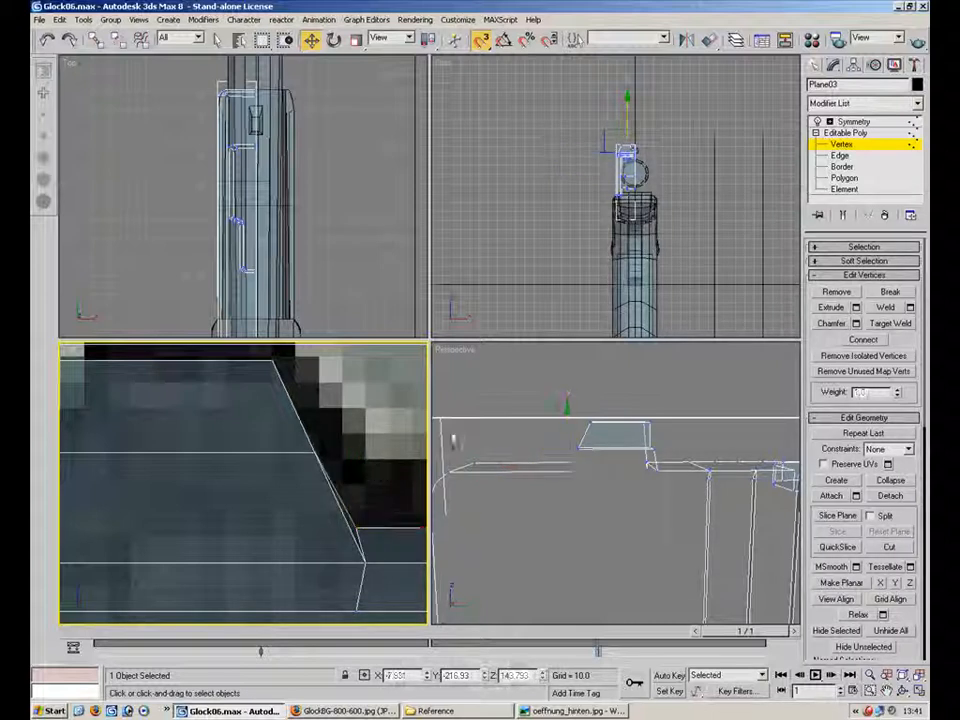
pyautogui.hotkey('alt', 'w')
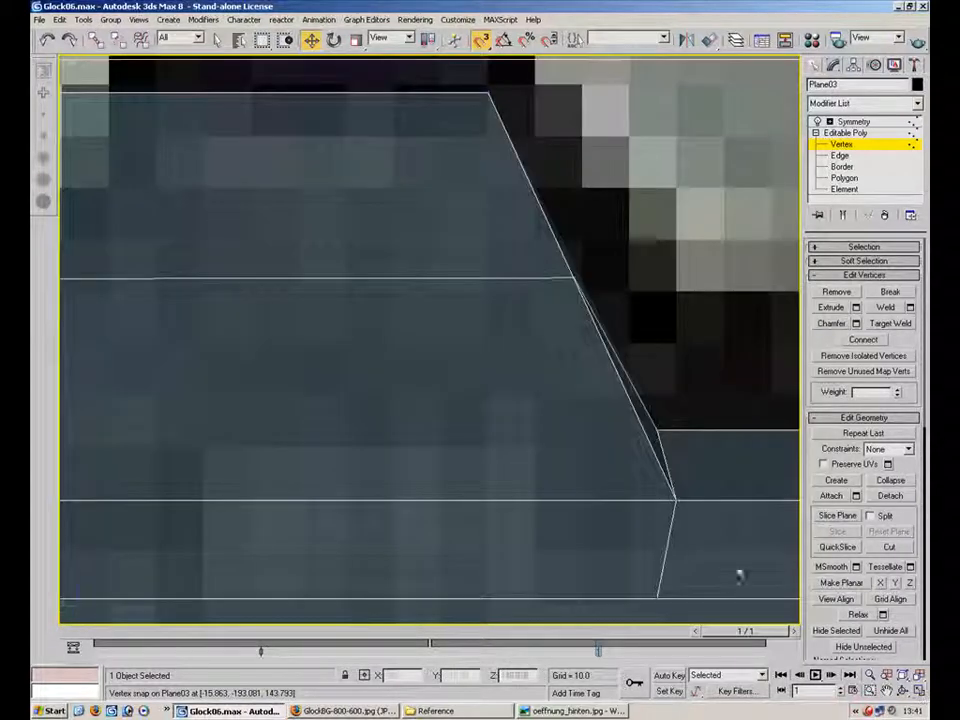
pyautogui.click(841, 134)
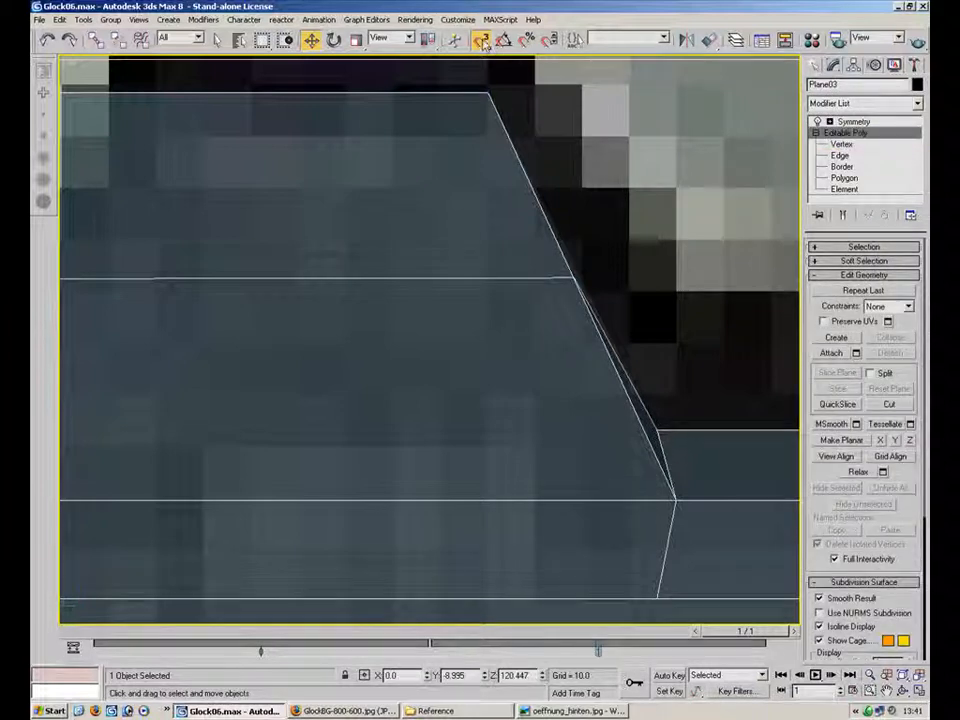
# - Turn off snapping and shift the polygon of the sight notch's side wall slightly toward the slide's centre along X in the Perspective view
pyautogui.press('s')
pyautogui.click(635, 203)
pyautogui.hotkey('alt', 'w')
pyautogui.scroll(-5, 683, 512)
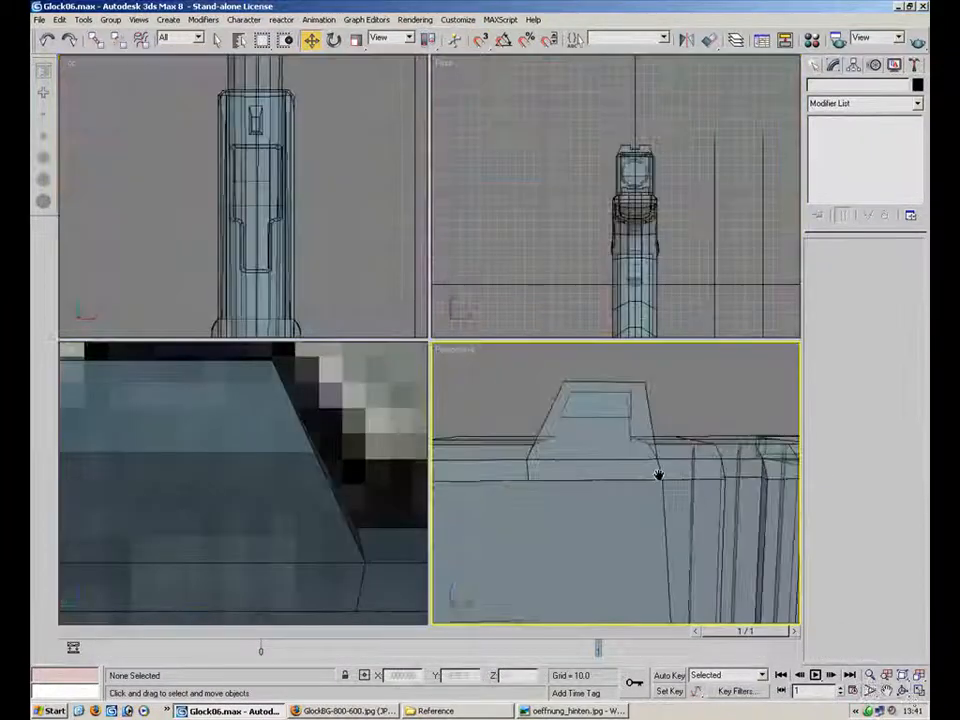
pyautogui.hotkey('alt', 'w')
pyautogui.press(',')
pyautogui.moveTo(430, 236)
pyautogui.keyDown('alt'); pyautogui.mouseDown(button='middle')
pyautogui.moveTo(650, 250)
pyautogui.moveTo(535, 255)
pyautogui.moveTo(392, 294)
pyautogui.moveTo(476, 273)
pyautogui.moveTo(608, 279)
pyautogui.moveTo(630, 276)
pyautogui.moveTo(355, 276)
pyautogui.moveTo(415, 247)
pyautogui.mouseUp(button='middle'); pyautogui.keyUp('alt')
pyautogui.click(416, 247)
pyautogui.click(839, 155)
pyautogui.keyDown('alt'); pyautogui.moveTo(640, 215); pyautogui.dragTo(490, 294, button='middle'); pyautogui.keyUp('alt')
pyautogui.click(846, 178)
pyautogui.click(412, 236)
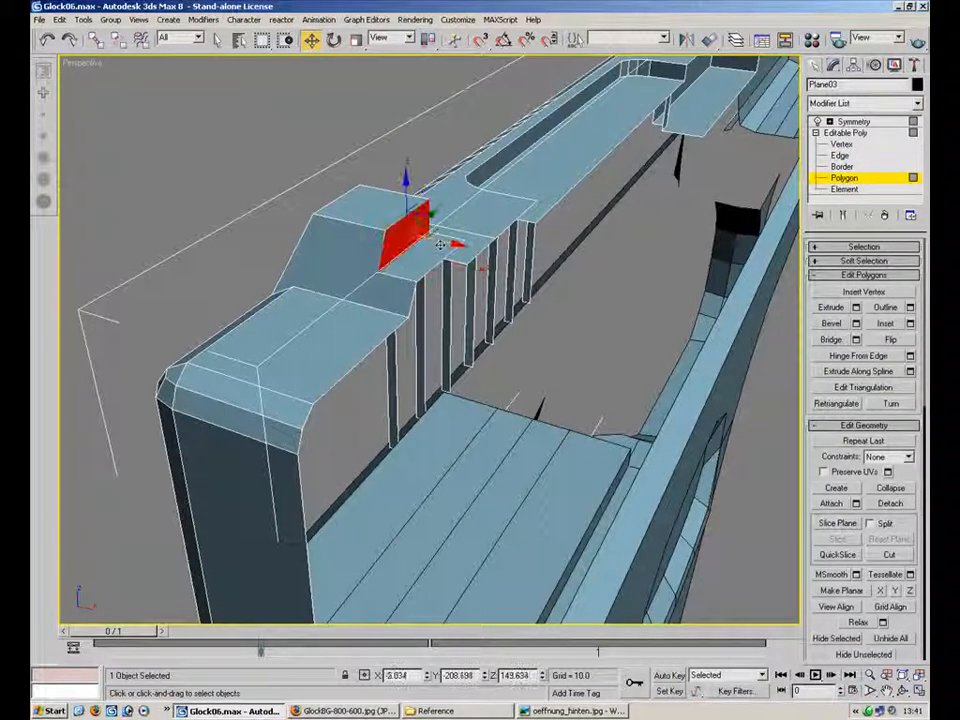
pyautogui.moveTo(441, 246); pyautogui.dragTo(450, 247)
# - Move the rear sight's outer top vertices inward to an X position of about -13.79 and check the shape against oeffnung_hinten.jpg
pyautogui.keyDown('alt'); pyautogui.moveTo(300, 225); pyautogui.dragTo(357, 165, button='middle'); pyautogui.keyUp('alt')
pyautogui.press('1')
pyautogui.click(357, 167)
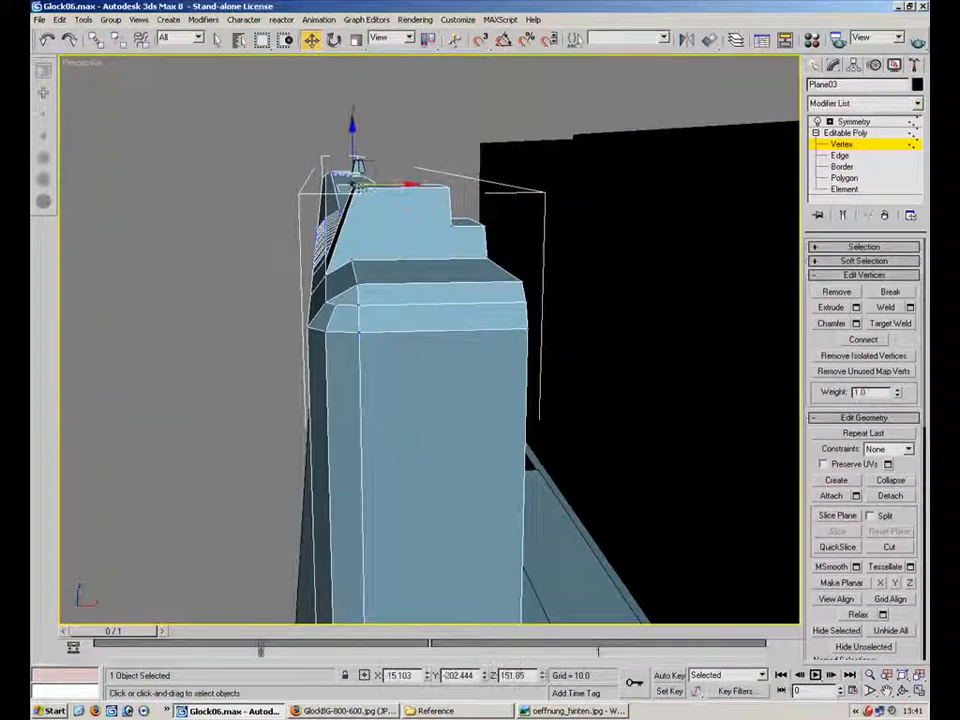
pyautogui.moveTo(357, 182); pyautogui.dragTo(365, 186)
pyautogui.click(577, 711)
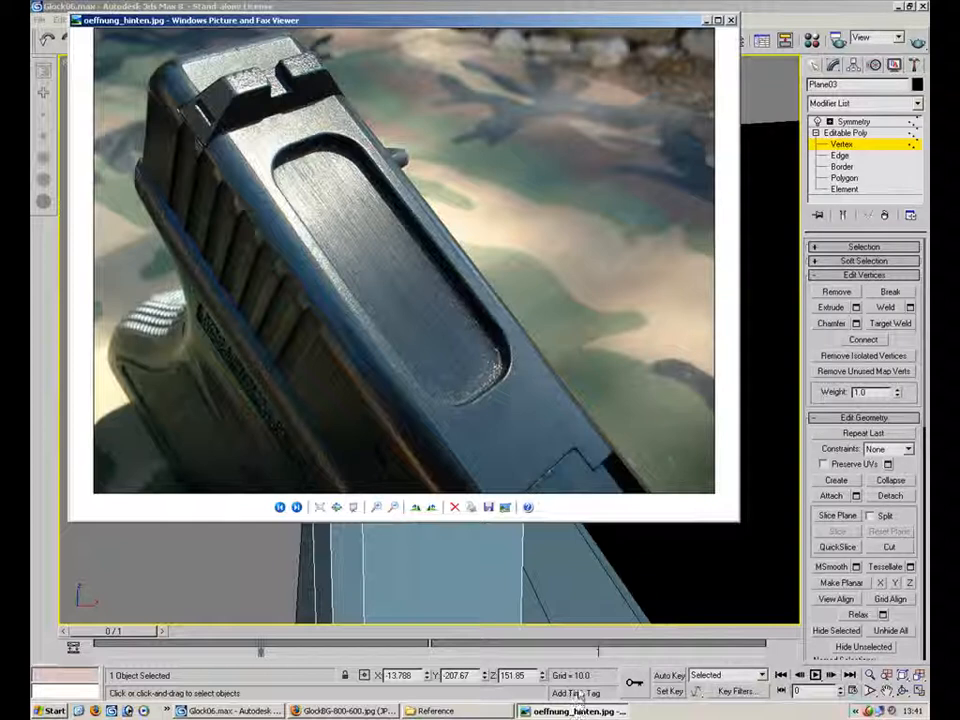
pyautogui.click(570, 711)
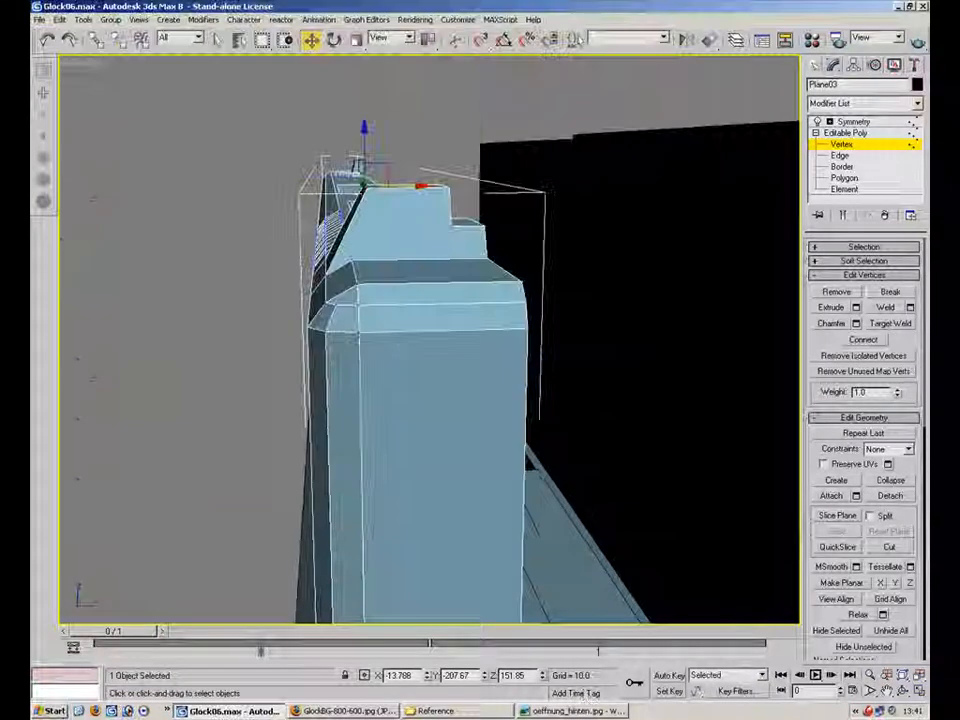
# - Move the rear sight's rear vertices forward in the Perspective view to shorten its top and reshape the sloped rear face
pyautogui.scroll(5, 479, 229)
pyautogui.keyDown('alt'); pyautogui.moveTo(479, 229); pyautogui.dragTo(480, 232, button='middle'); pyautogui.keyUp('alt')
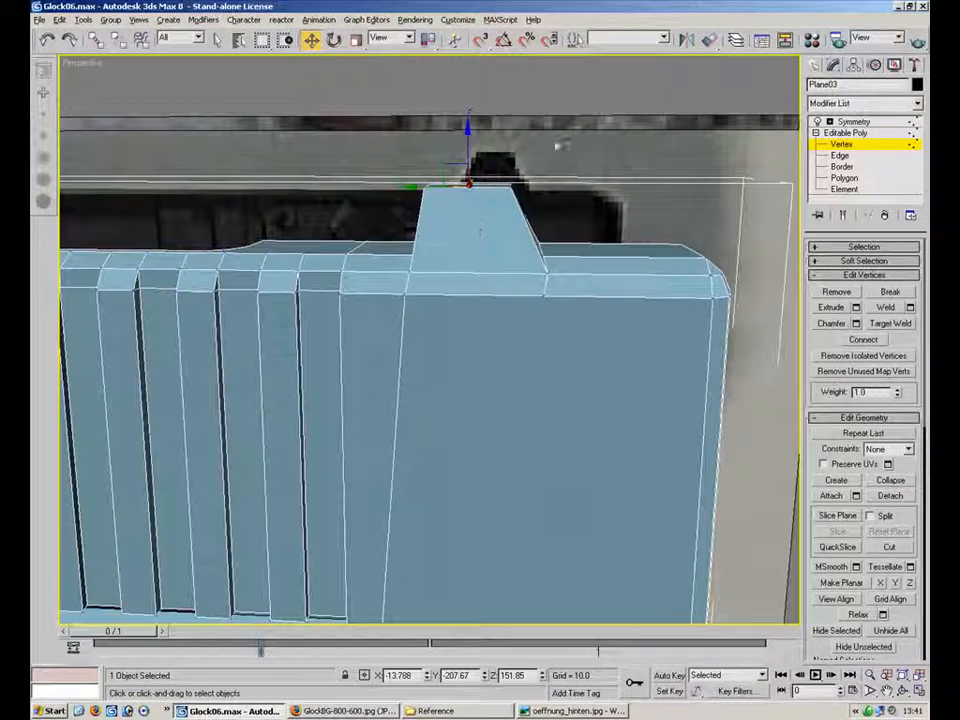
pyautogui.moveTo(495, 349); pyautogui.dragTo(563, 172)
pyautogui.moveTo(491, 232); pyautogui.dragTo(452, 230)
pyautogui.click(548, 189)
pyautogui.keyDown('alt'); pyautogui.moveTo(525, 228); pyautogui.dragTo(486, 390, button='middle'); pyautogui.keyUp('alt')
pyautogui.click(486, 390)
pyautogui.keyDown('ctrl'); pyautogui.click(506, 271); pyautogui.keyUp('ctrl')
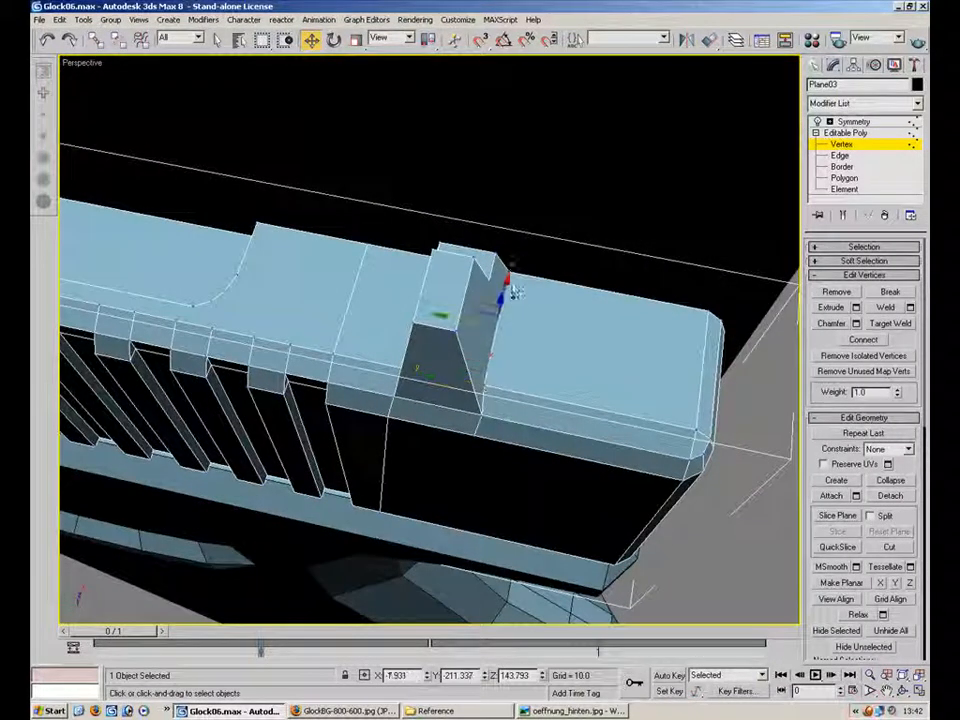
pyautogui.moveTo(456, 317); pyautogui.dragTo(476, 319)
pyautogui.click(504, 315)
pyautogui.keyDown('alt'); pyautogui.moveTo(504, 315); pyautogui.dragTo(548, 229, button='middle'); pyautogui.keyUp('alt')
pyautogui.click(496, 242)
pyautogui.scroll(3, 547, 232)
# - Remove the redundant edges and vertices that run down the slide's side below the front and rear corners of the rear sight
pyautogui.moveTo(541, 217); pyautogui.dragTo(529, 397)
pyautogui.press('Return')
pyautogui.click(840, 156)
pyautogui.click(537, 257)
pyautogui.press('1')
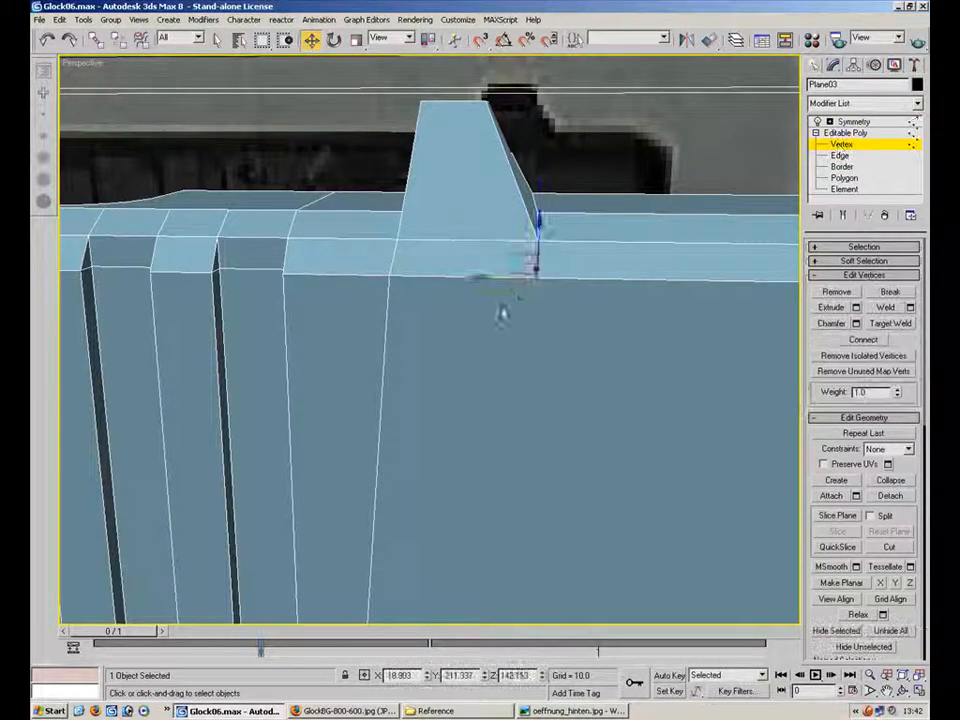
pyautogui.click(836, 156)
pyautogui.click(389, 290)
pyautogui.press('1')
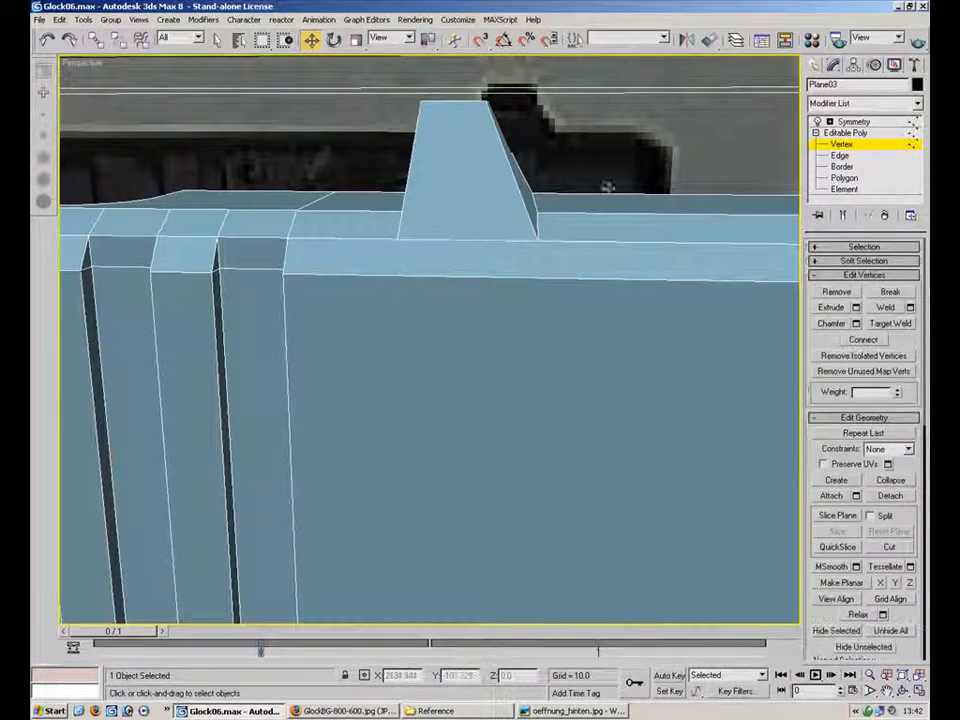
# - Compare the rear sight with oeffnung_hinten.jpg and lower the vertices on the outer side of the sight's top slightly along Z
pyautogui.scroll(-5, 416, 451)
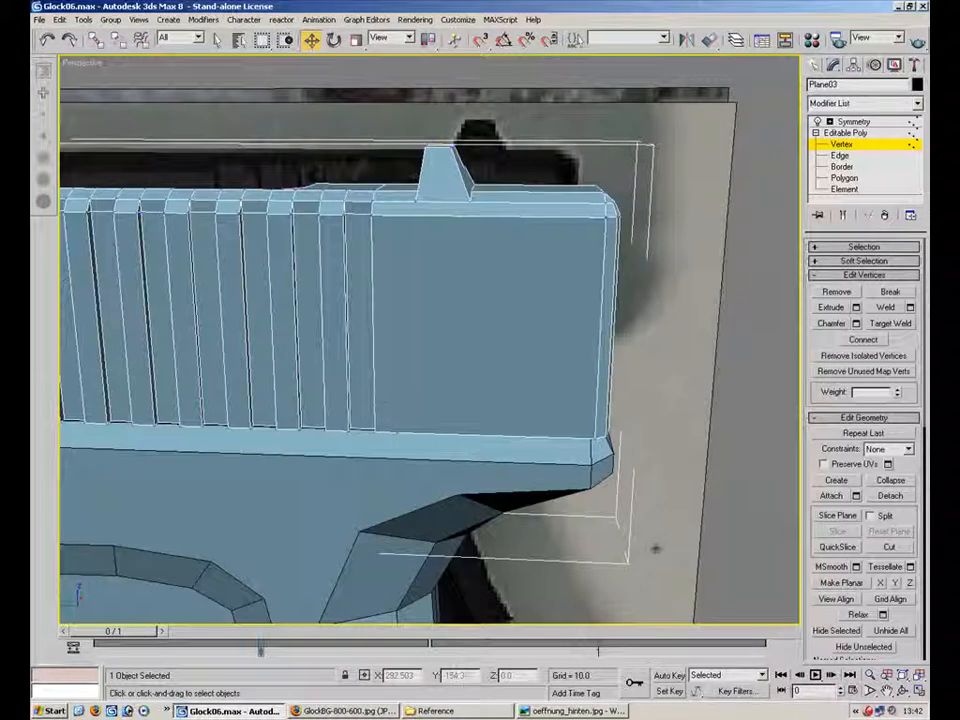
pyautogui.keyDown('alt'); pyautogui.moveTo(445, 217); pyautogui.dragTo(590, 270, button='middle'); pyautogui.keyUp('alt')
pyautogui.click(570, 711)
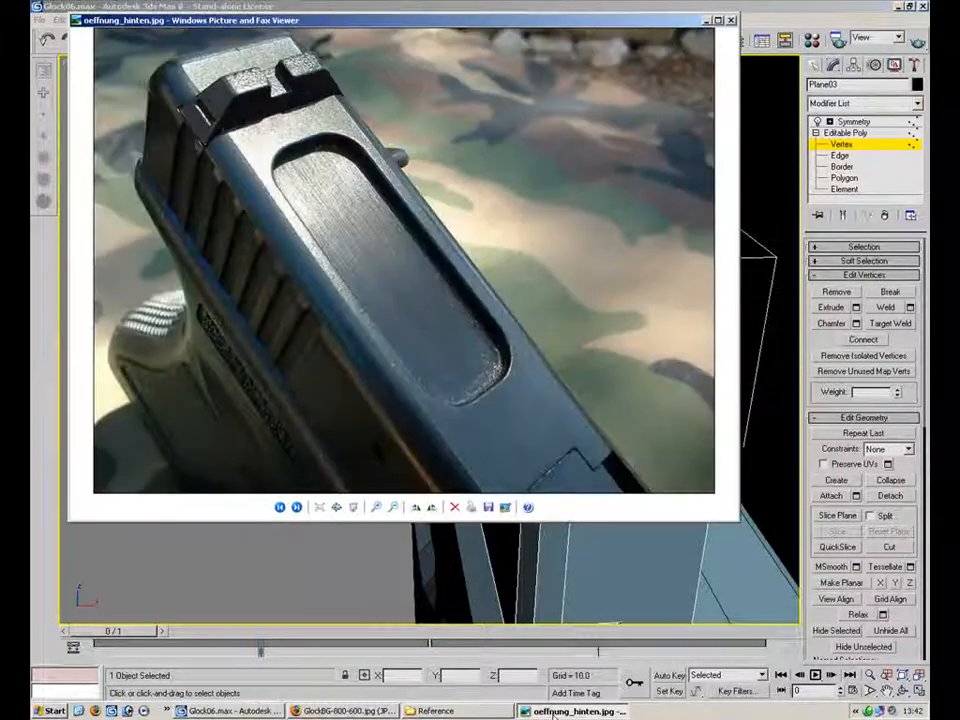
pyautogui.click(553, 714)
pyautogui.keyDown('alt'); pyautogui.moveTo(510, 330); pyautogui.dragTo(535, 264, button='middle'); pyautogui.keyUp('alt')
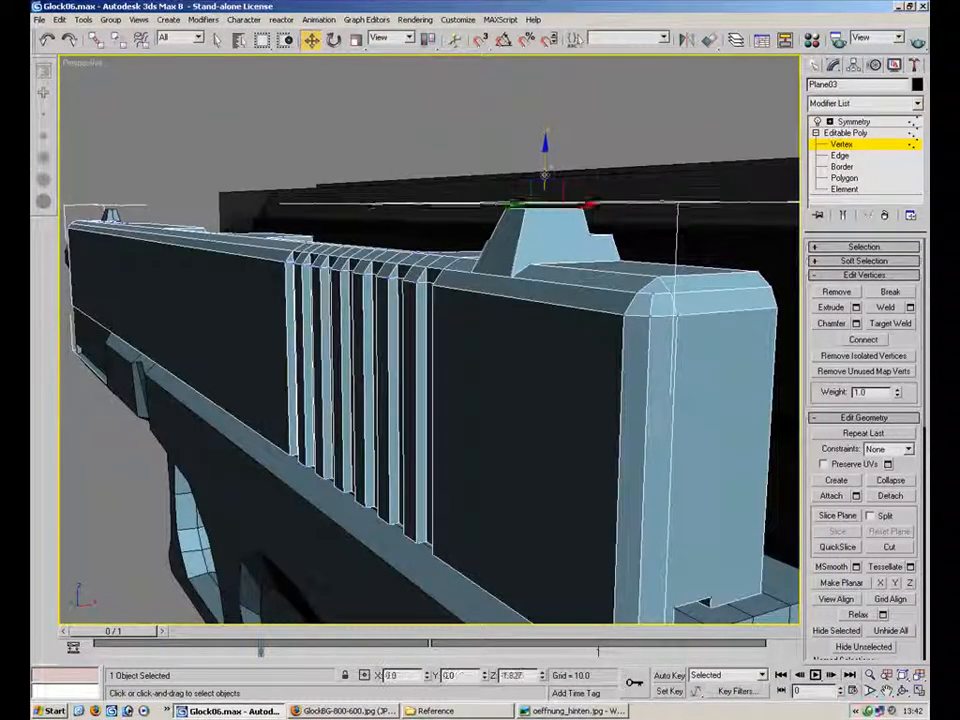
pyautogui.keyDown('alt'); pyautogui.moveTo(634, 201); pyautogui.dragTo(516, 145, button='middle'); pyautogui.keyUp('alt')
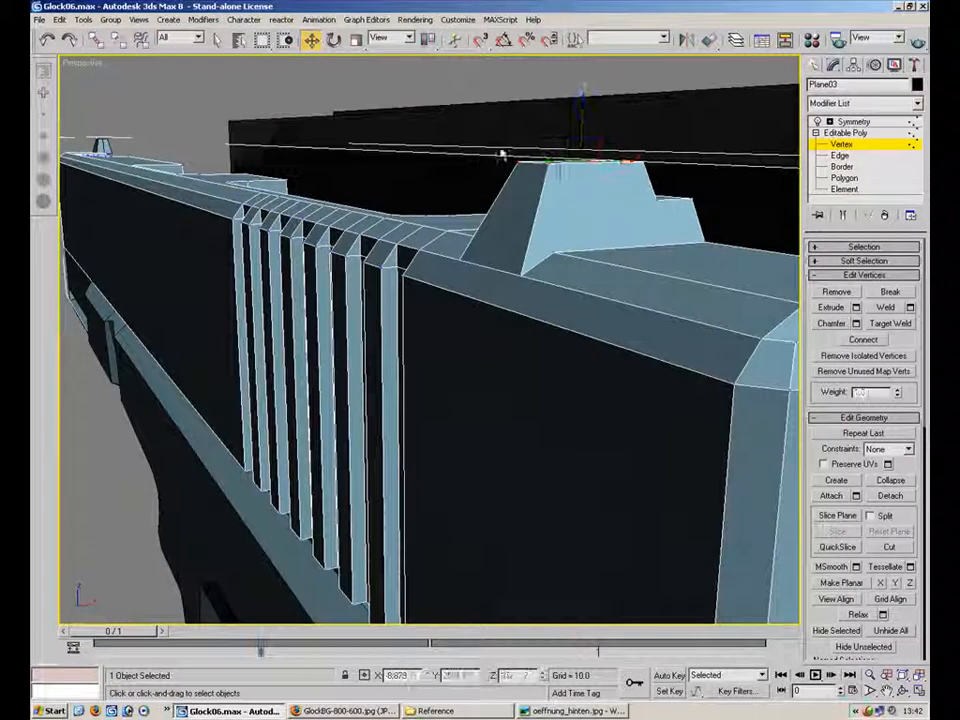
# - Chamfer the outer top edge of the rear sight, then leave edge editing and deselect the slide
pyautogui.moveTo(562, 183)
pyautogui.keyDown('alt'); pyautogui.mouseDown(button='middle')
pyautogui.moveTo(500, 228)
pyautogui.moveTo(540, 232)
pyautogui.moveTo(562, 208)
pyautogui.mouseUp(button='middle'); pyautogui.keyUp('alt')
pyautogui.press('2')
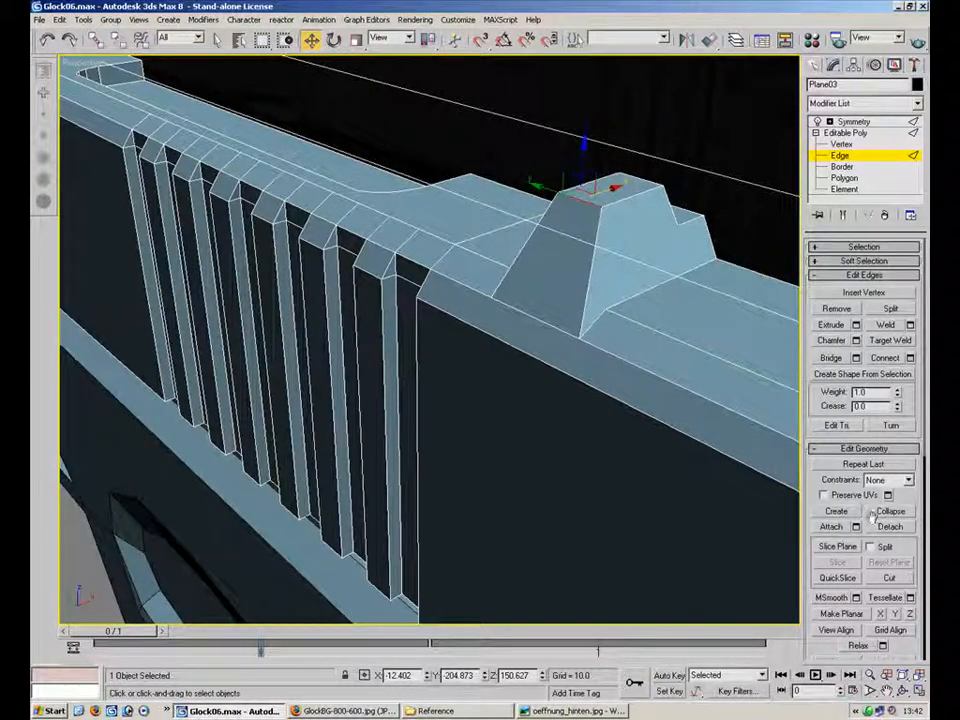
pyautogui.click(856, 341)
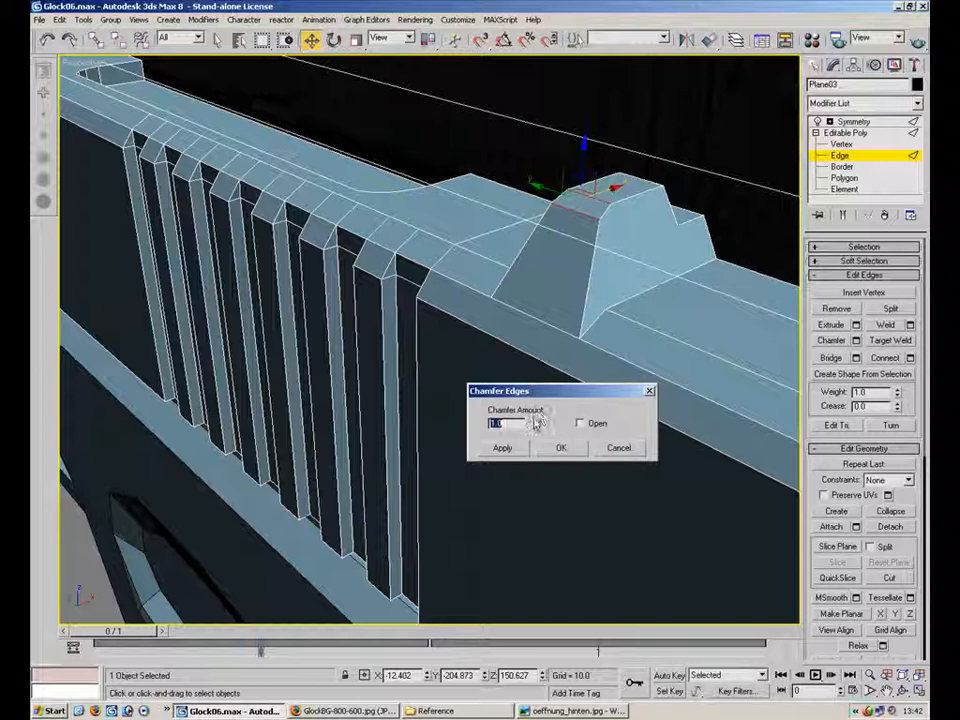
pyautogui.click(561, 450)
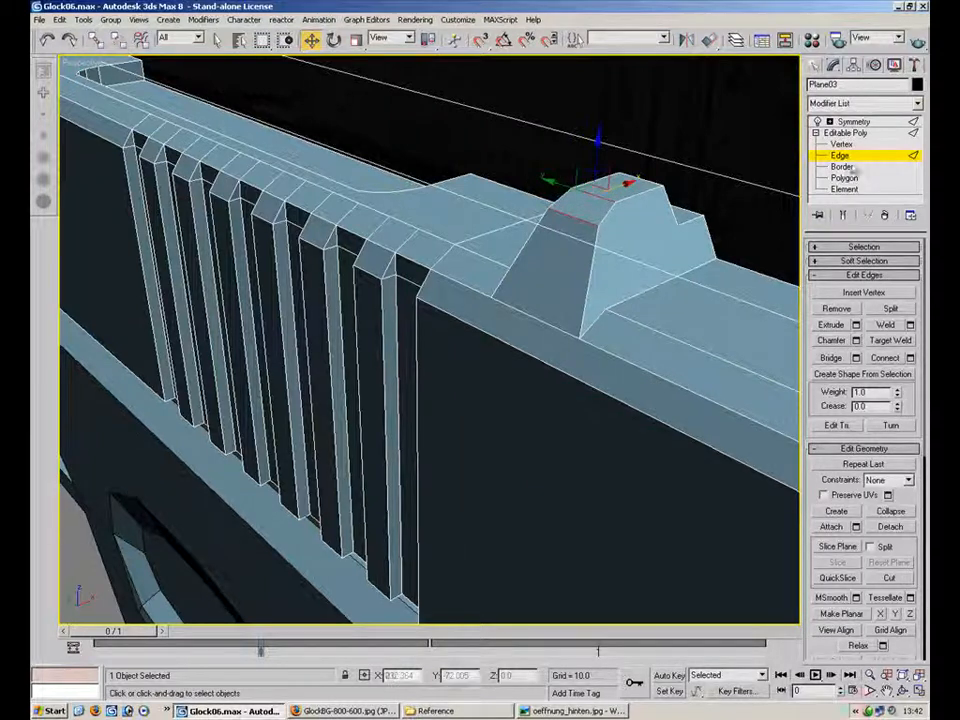
pyautogui.click(845, 133)
pyautogui.click(724, 182)
# - Examine the mirrored slide from the rear sight to the front sight, including the inner edges of the ejection opening
pyautogui.keyDown('alt'); pyautogui.moveTo(656, 321); pyautogui.dragTo(650, 350, button='middle'); pyautogui.keyUp('alt')
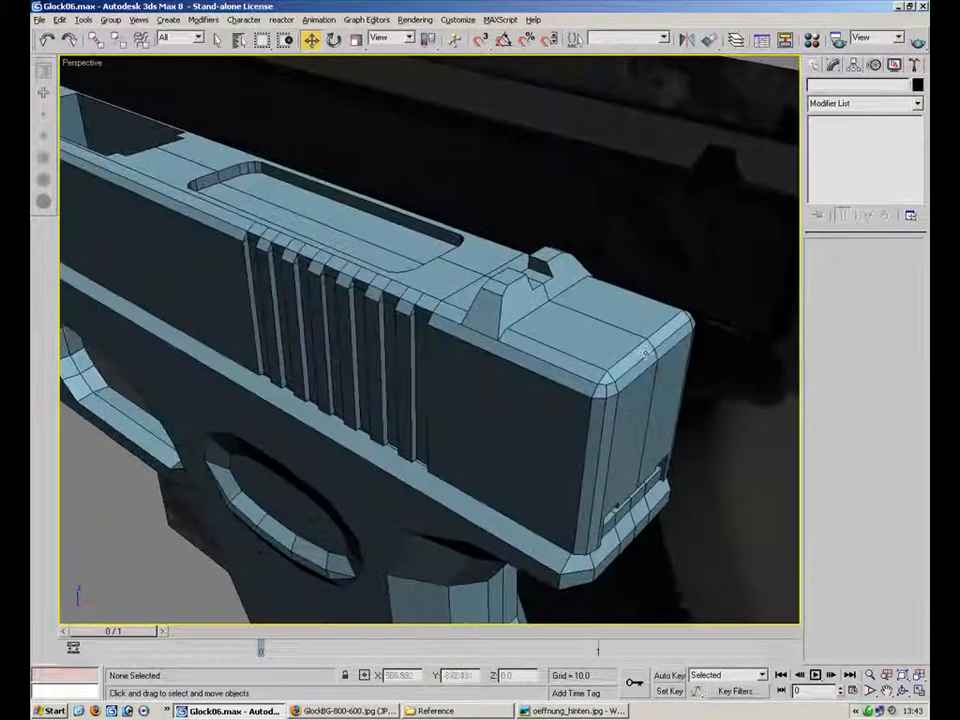
pyautogui.scroll(-7, 591, 367)
pyautogui.keyDown('alt'); pyautogui.moveTo(316, 302); pyautogui.dragTo(748, 236, button='middle'); pyautogui.keyUp('alt')
pyautogui.scroll(5, 379, 459)
pyautogui.keyDown('alt'); pyautogui.moveTo(379, 459); pyautogui.dragTo(404, 338, button='middle'); pyautogui.keyUp('alt')
pyautogui.click(404, 338)
pyautogui.click(862, 144)
pyautogui.keyDown('alt'); pyautogui.moveTo(300, 385); pyautogui.dragTo(266, 306, button='middle'); pyautogui.keyUp('alt')
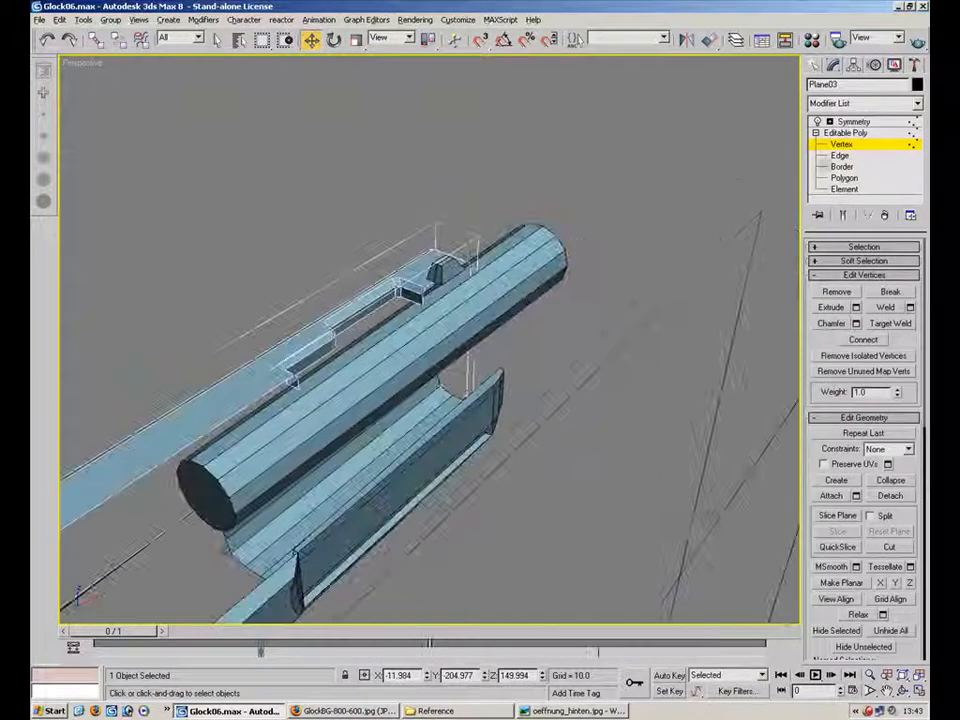
pyautogui.click(840, 156)
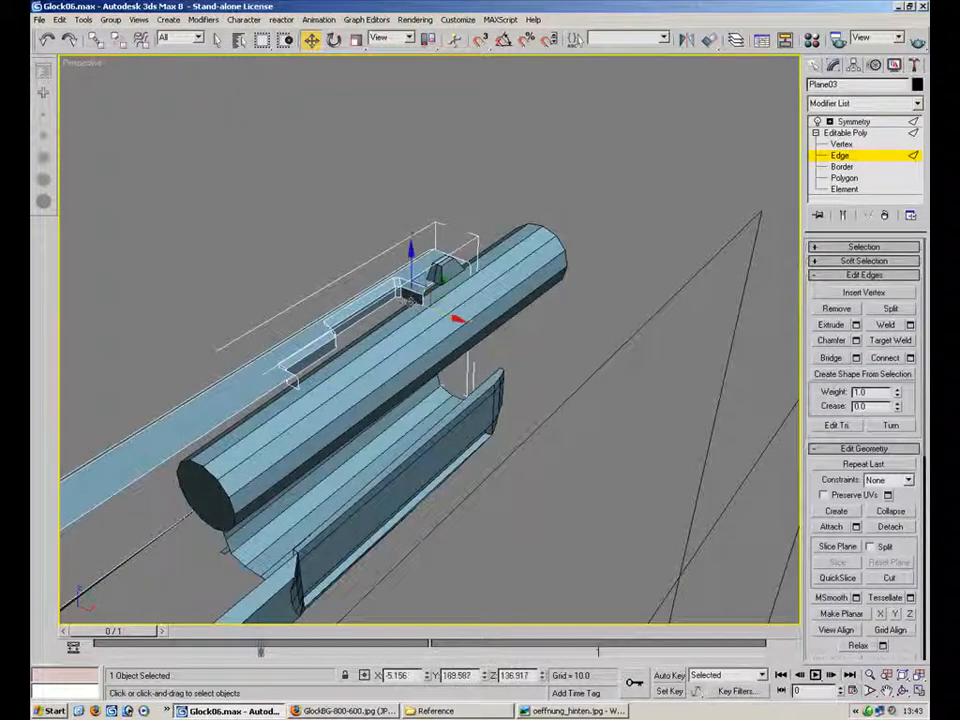
pyautogui.keyDown('alt'); pyautogui.moveTo(380, 305); pyautogui.dragTo(350, 400, button='middle'); pyautogui.keyUp('alt')
pyautogui.click(853, 121)
pyautogui.click(549, 287)
pyautogui.scroll(5, 350, 400)
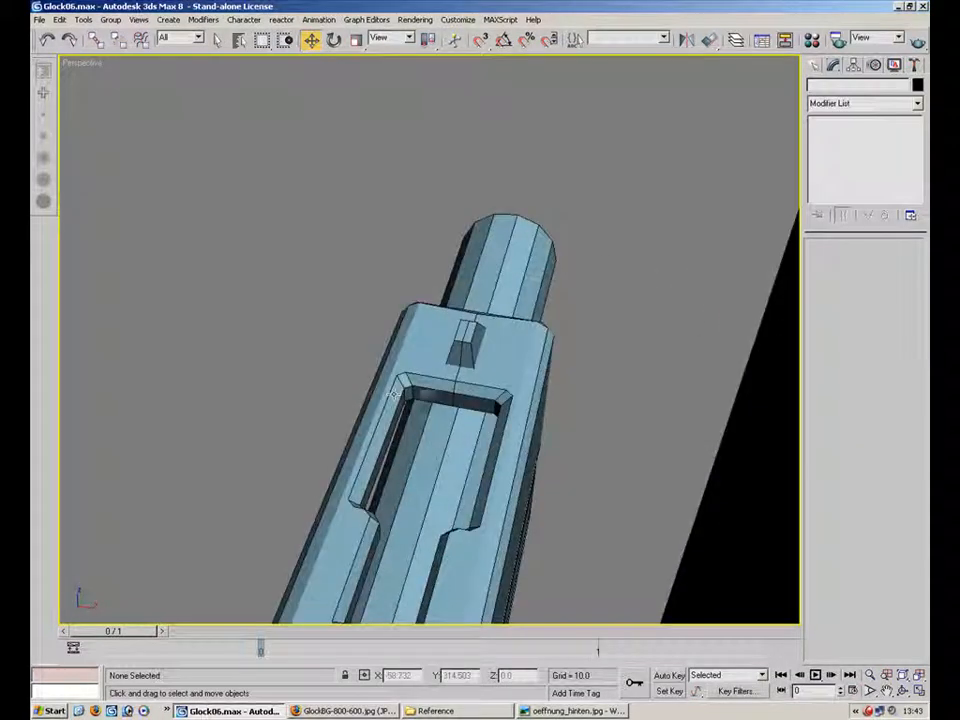
# - Select the bottom inner edges along the slide's ejection opening and move them down to deepen its walls, then return to the Symmetry modifier
pyautogui.click(430, 360)
pyautogui.keyDown('alt'); pyautogui.moveTo(540, 390); pyautogui.dragTo(425, 396, button='middle'); pyautogui.keyUp('alt')
pyautogui.scroll(4, 425, 396)
pyautogui.click(291, 418)
pyautogui.click(312, 401)
pyautogui.click(836, 156)
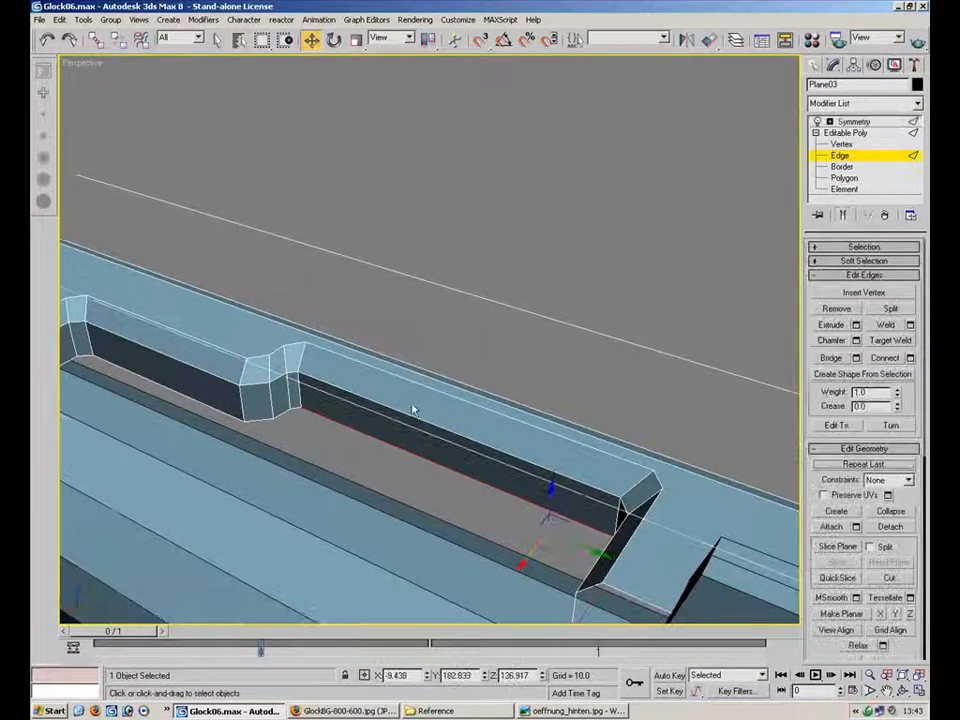
pyautogui.keyDown('ctrl'); pyautogui.click(198, 398); pyautogui.keyUp('ctrl')
pyautogui.keyDown('alt'); pyautogui.moveTo(141, 359); pyautogui.dragTo(326, 377, button='middle'); pyautogui.keyUp('alt')
pyautogui.keyDown('ctrl'); pyautogui.click(352, 337); pyautogui.keyUp('ctrl')
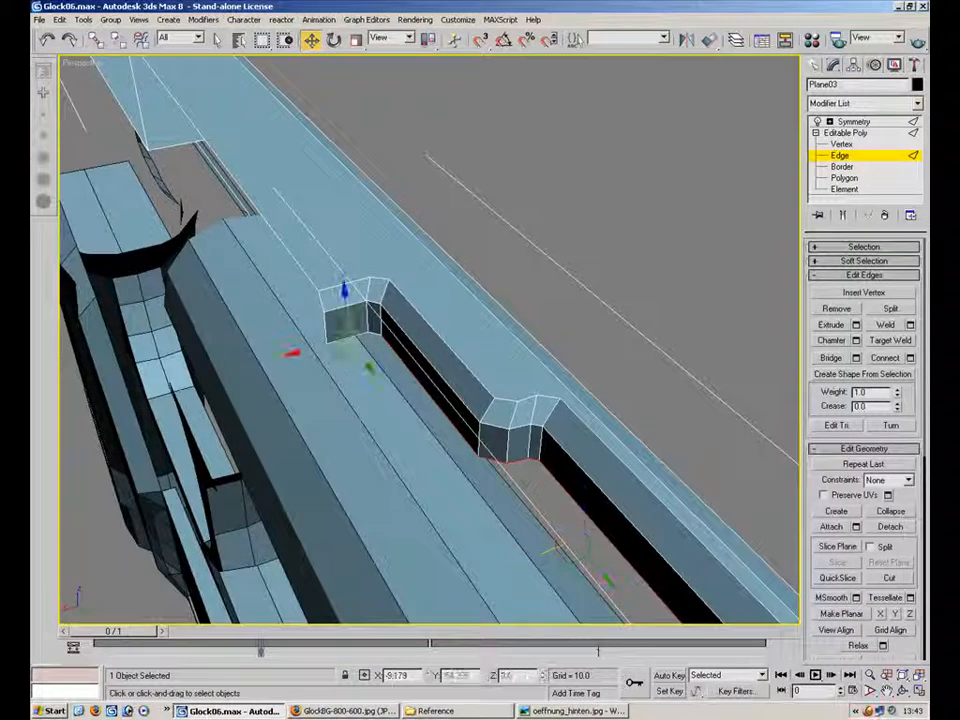
pyautogui.keyDown('alt'); pyautogui.moveTo(371, 331); pyautogui.dragTo(558, 396, button='middle'); pyautogui.keyUp('alt')
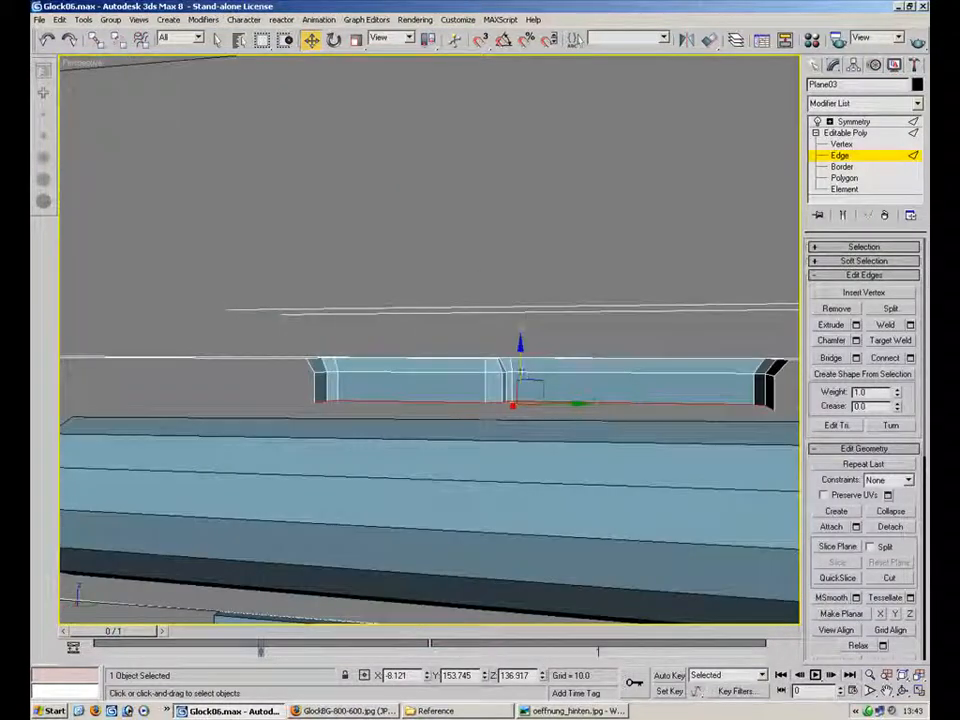
pyautogui.moveTo(520, 373); pyautogui.dragTo(515, 390)
pyautogui.keyDown('alt'); pyautogui.moveTo(502, 297); pyautogui.dragTo(651, 328, button='middle'); pyautogui.keyUp('alt')
pyautogui.click(847, 133)
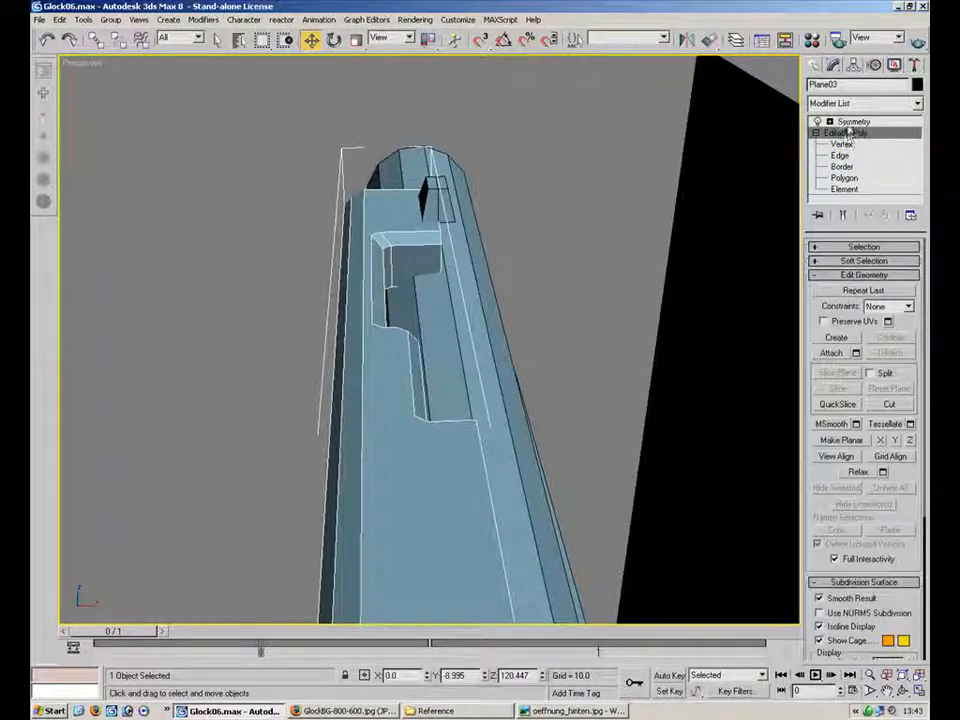
pyautogui.click(853, 121)
pyautogui.click(600, 258)
# - Lower the bottom inner edges of the slide's ejection opening further, to a Z position of about 126.80
pyautogui.moveTo(527, 396)
pyautogui.keyDown('alt'); pyautogui.mouseDown(button='middle')
pyautogui.moveTo(484, 341)
pyautogui.moveTo(520, 405)
pyautogui.moveTo(420, 385)
pyautogui.moveTo(535, 388)
pyautogui.mouseUp(button='middle'); pyautogui.keyUp('alt')
pyautogui.scroll(-2, 484, 341)
pyautogui.click(535, 388)
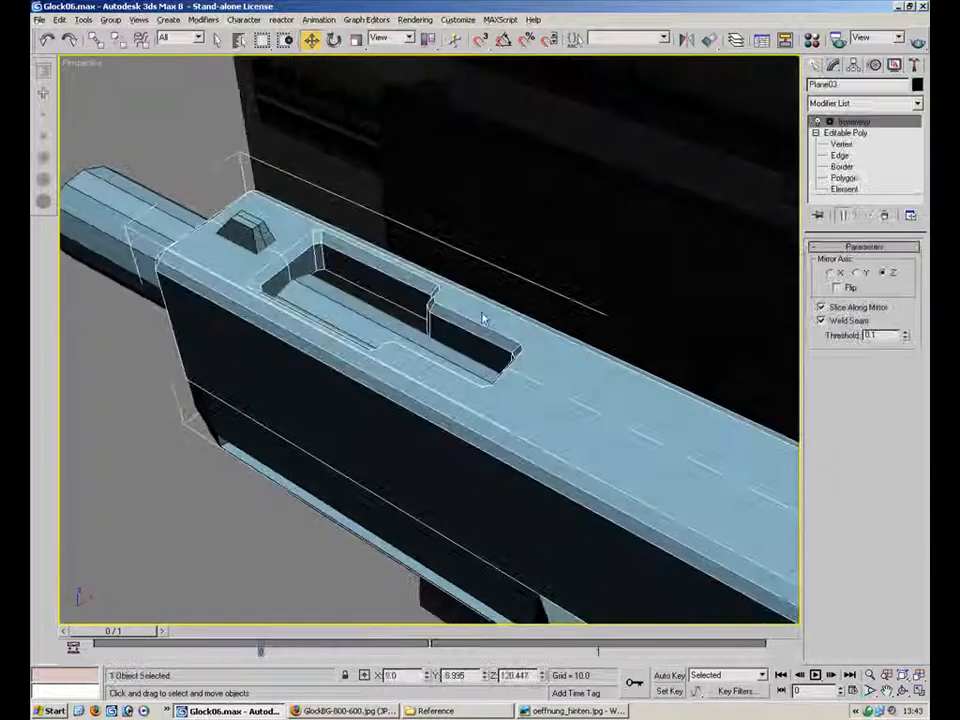
pyautogui.click(840, 155)
pyautogui.keyDown('alt'); pyautogui.moveTo(365, 320); pyautogui.dragTo(499, 349, button='middle'); pyautogui.keyUp('alt')
pyautogui.scroll(3, 594, 381)
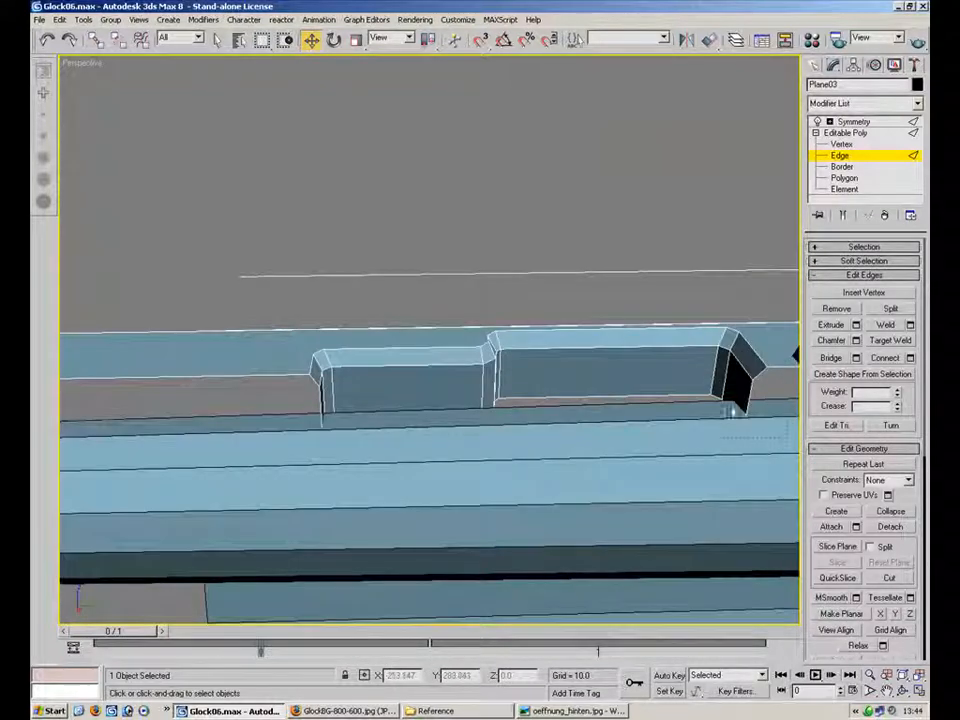
pyautogui.moveTo(681, 390); pyautogui.dragTo(596, 455)
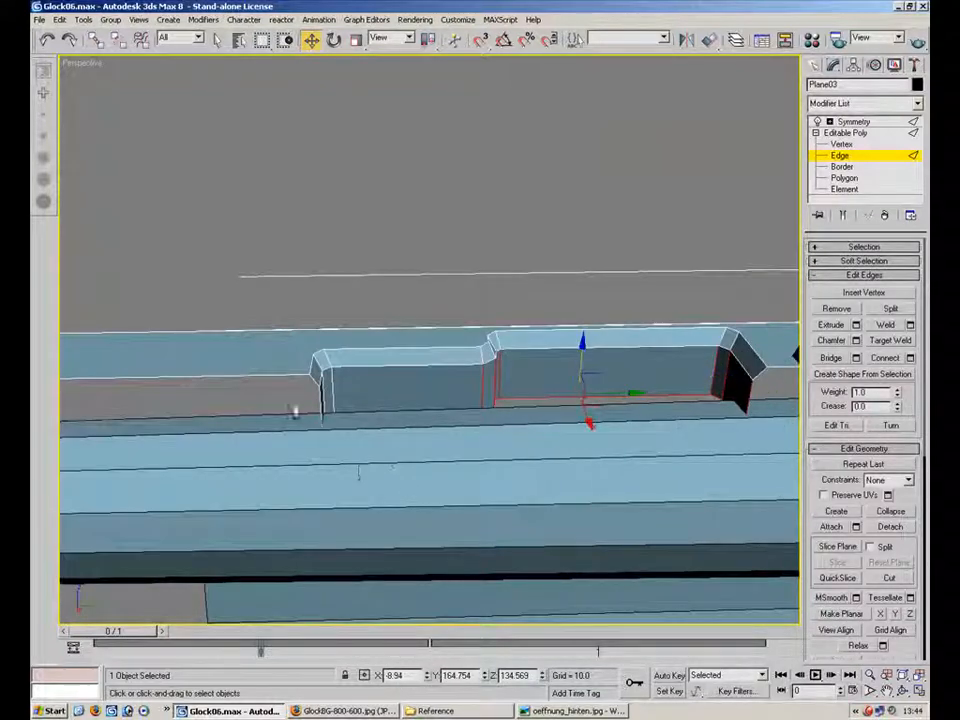
pyautogui.moveTo(512, 369); pyautogui.dragTo(512, 393)
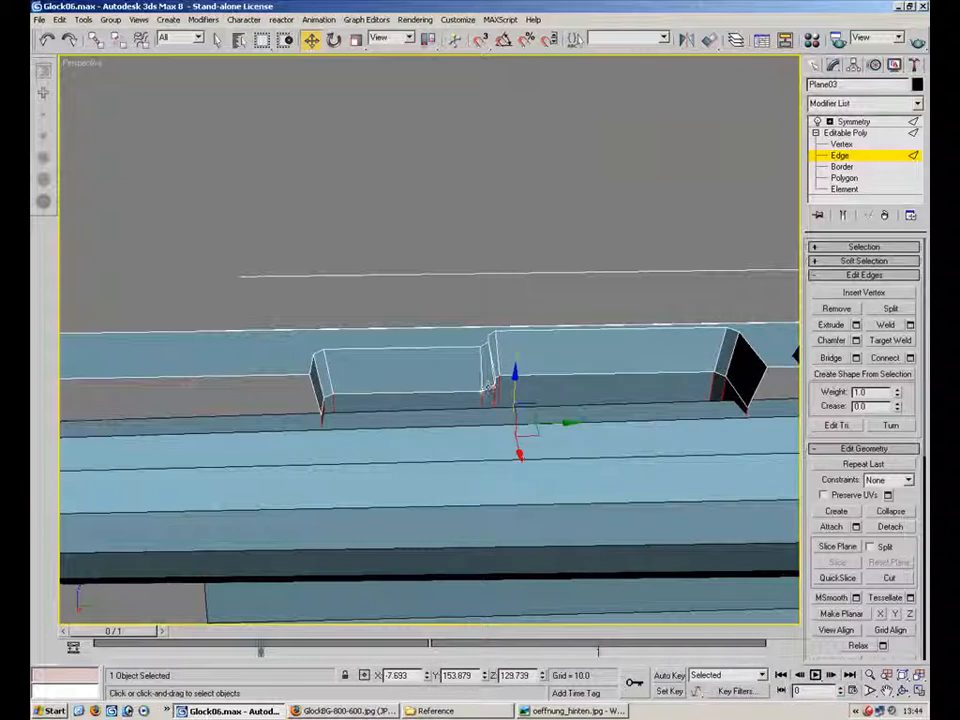
pyautogui.hotkey('ctrl', 'z')
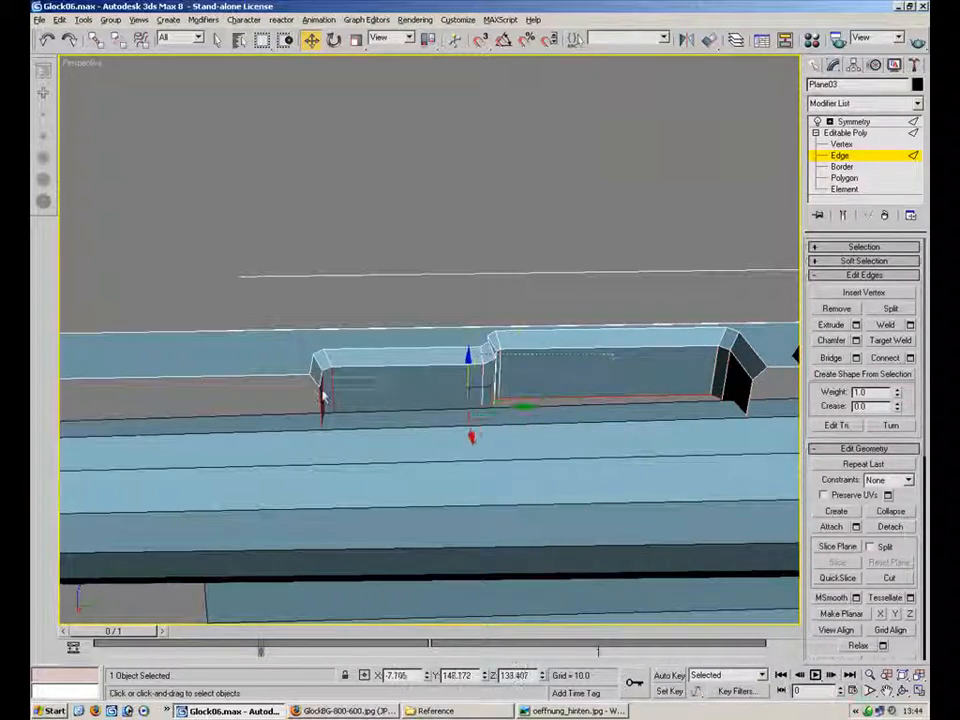
pyautogui.keyDown('alt'); pyautogui.moveTo(506, 404); pyautogui.dragTo(397, 441, button='middle'); pyautogui.keyUp('alt')
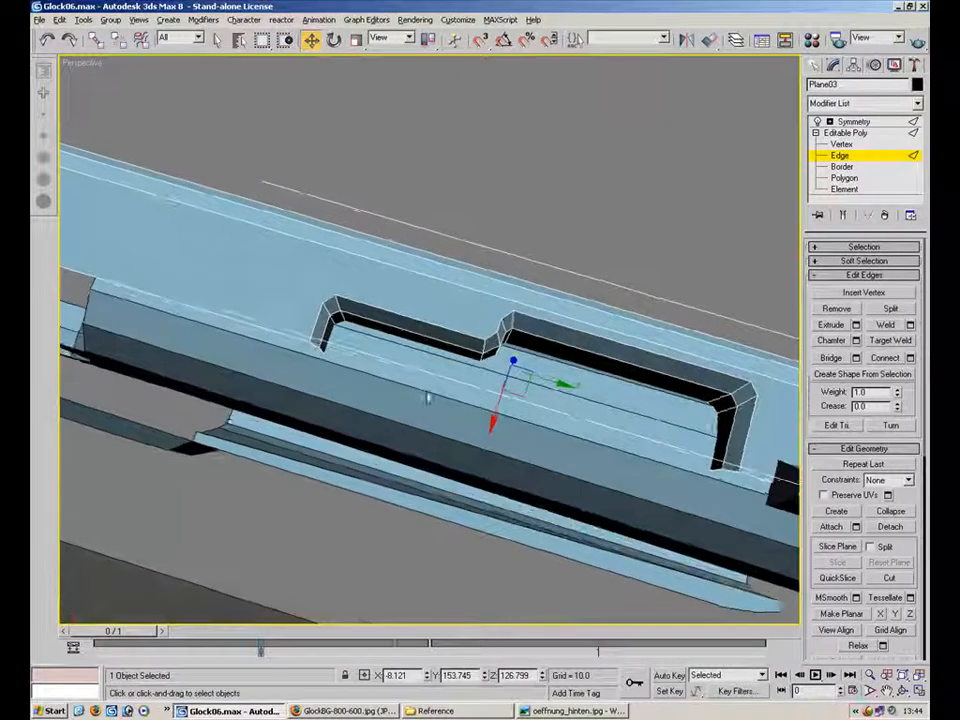
# - Leave edge editing, deselect the slide with its Symmetry modifier active and view the whole pistol
pyautogui.click(839, 156)
pyautogui.click(852, 122)
pyautogui.click(622, 189)
pyautogui.keyDown('alt'); pyautogui.moveTo(392, 330); pyautogui.dragTo(531, 261, button='middle'); pyautogui.keyUp('alt')
pyautogui.scroll(-4, 531, 261)
pyautogui.keyDown('alt'); pyautogui.moveTo(449, 485); pyautogui.dragTo(640, 320, button='middle'); pyautogui.keyUp('alt')
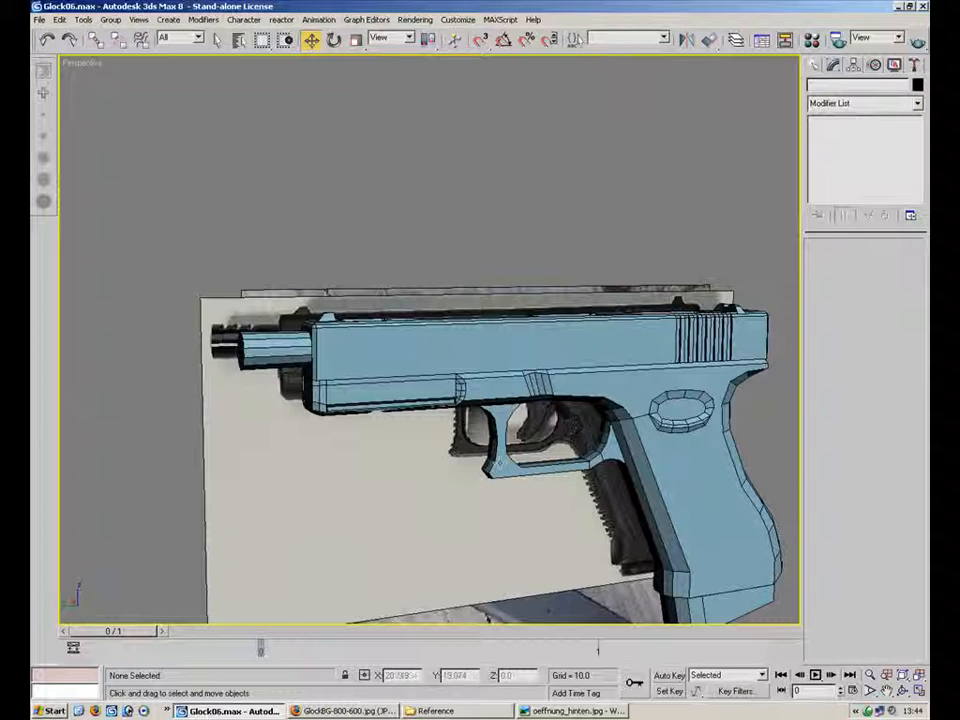
# - Create a plane about 29.44 long and 22.45 wide over the trigger in the Left view and open the Material Editor for it
pyautogui.click(815, 65)
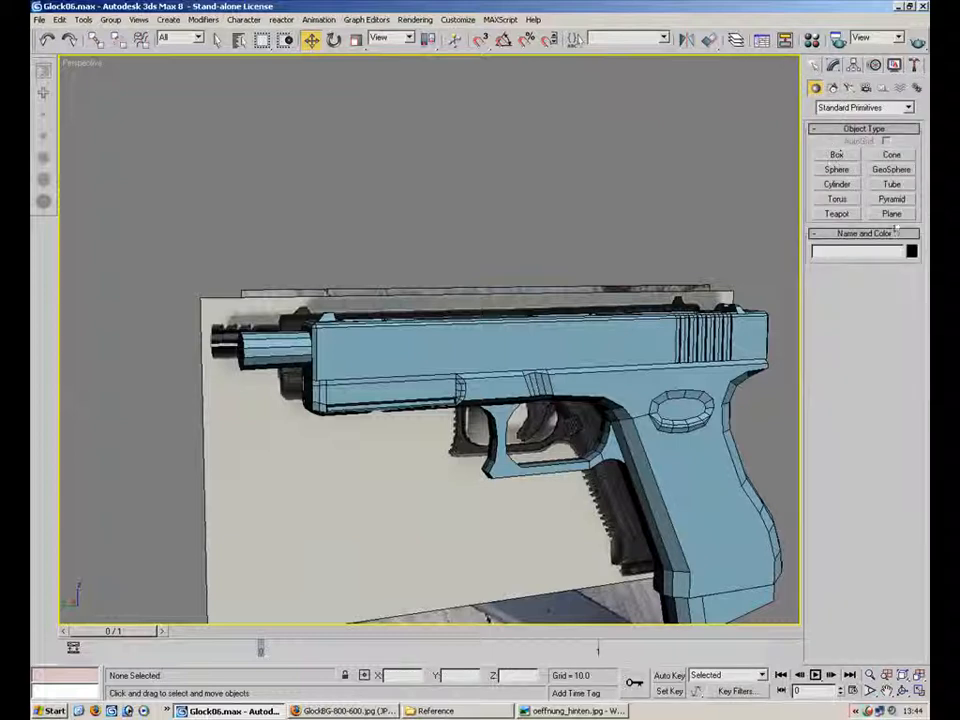
pyautogui.click(891, 213)
pyautogui.click(918, 690)
pyautogui.moveTo(293, 471); pyautogui.dragTo(199, 473, button='middle')
pyautogui.scroll(-10, 199, 473)
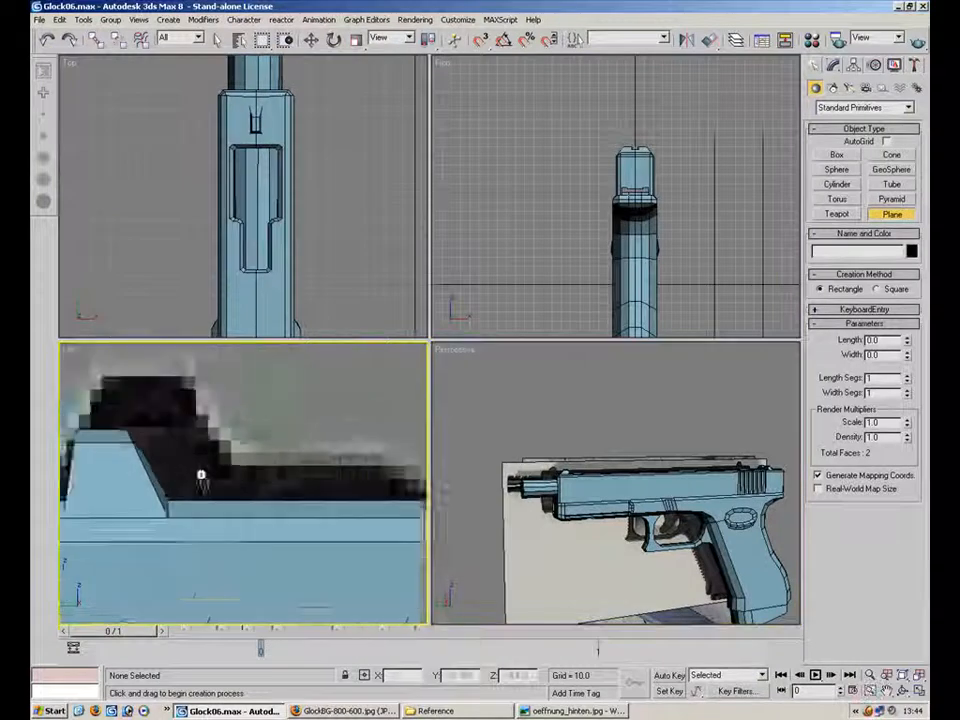
pyautogui.moveTo(268, 588); pyautogui.dragTo(408, 529, button='middle')
pyautogui.hotkey('alt', 'w')
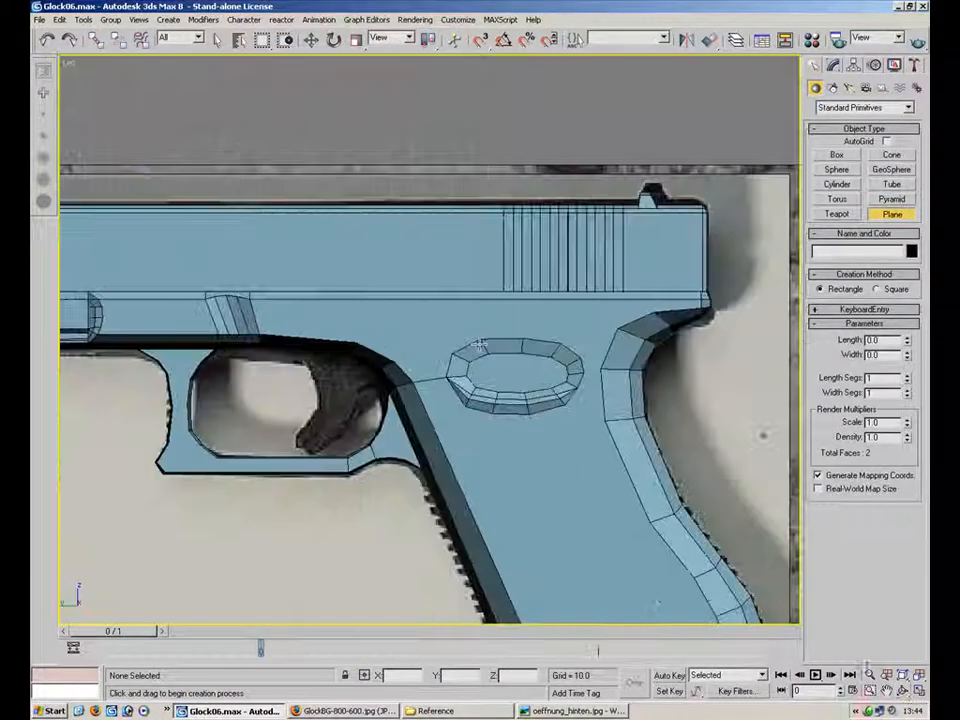
pyautogui.moveTo(477, 345); pyautogui.dragTo(577, 339, button='middle')
pyautogui.scroll(10, 390, 386)
pyautogui.moveTo(335, 373); pyautogui.dragTo(453, 527)
pyautogui.press('m')
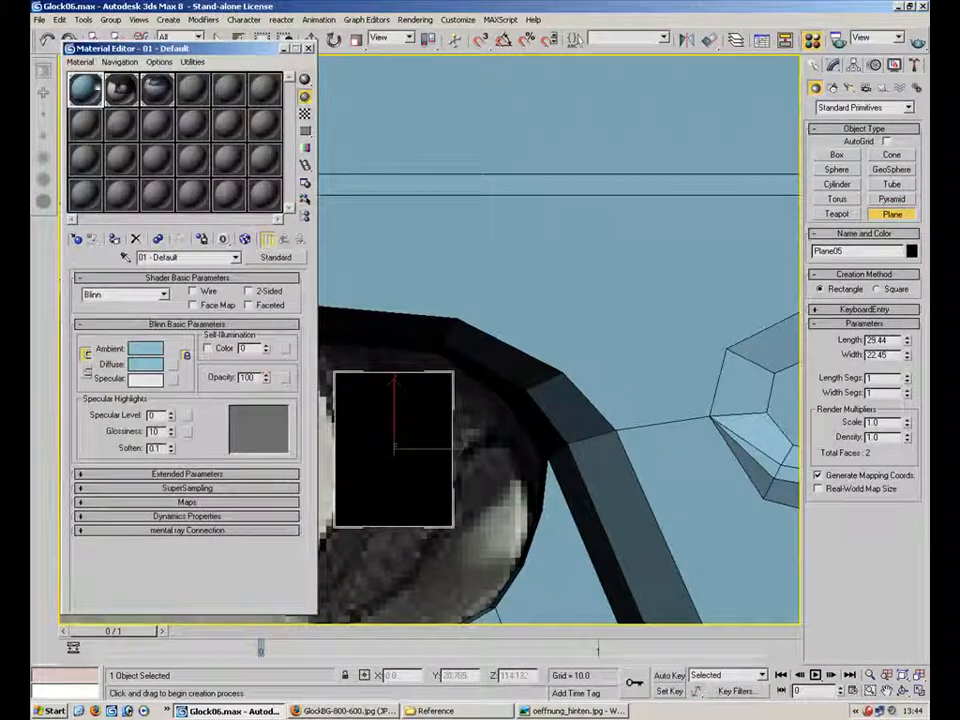
# - Assign the blue 01 - Default material to the trigger plane and shift the plane slightly in the Left view toward the trigger's top
pyautogui.moveTo(307, 368); pyautogui.dragTo(366, 466)
pyautogui.click(308, 48)
pyautogui.click(312, 42)
pyautogui.moveTo(386, 406); pyautogui.dragTo(397, 336, button='middle')
pyautogui.moveTo(417, 363); pyautogui.dragTo(455, 348)
# - Convert the trigger plane to an Editable Poly
pyautogui.rightClick(456, 383)
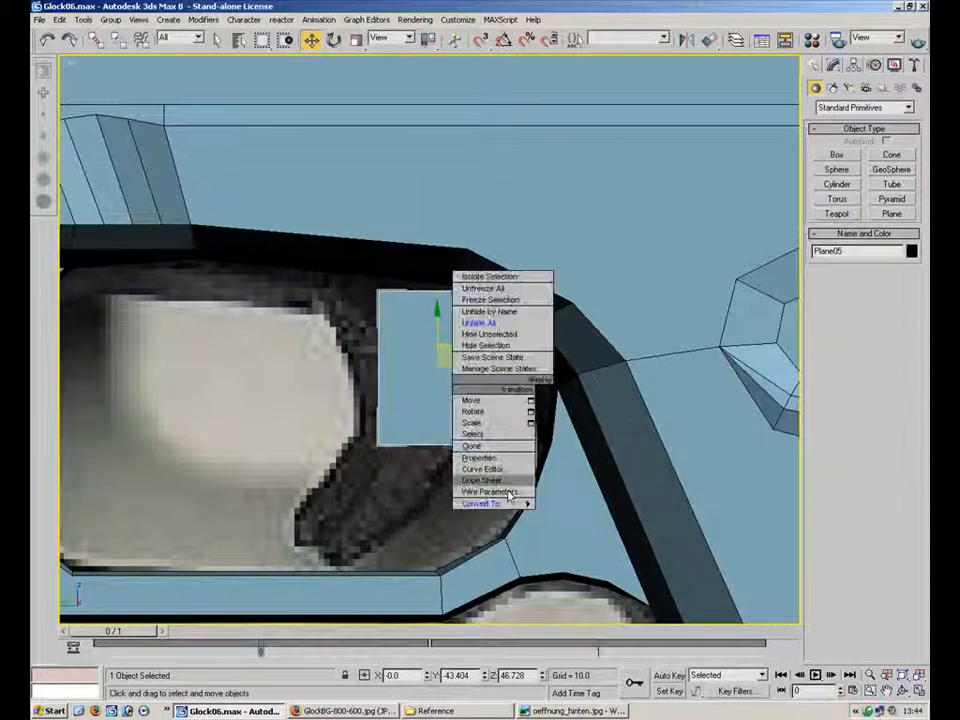
pyautogui.moveTo(500, 503)
pyautogui.click(548, 514)
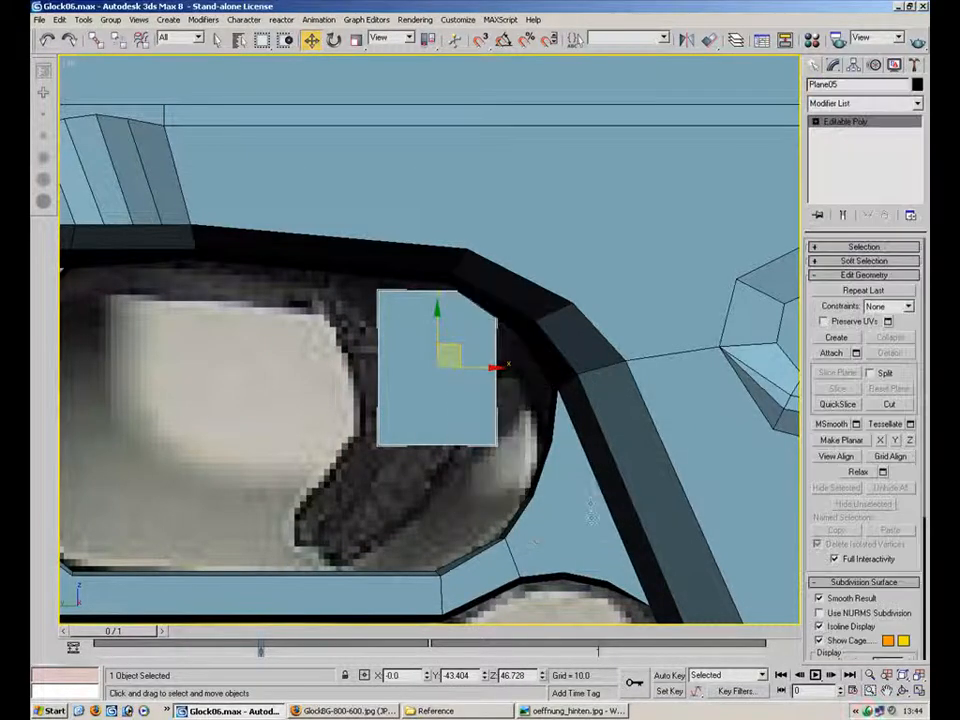
# - Move the trigger plane sideways in the Perspective view to an X position of about -6.18
pyautogui.hotkey('alt', 'w')
pyautogui.click(920, 690)
pyautogui.keyDown('alt'); pyautogui.moveTo(546, 372); pyautogui.dragTo(655, 112, button='middle'); pyautogui.keyUp('alt')
pyautogui.keyDown('alt'); pyautogui.moveTo(436, 128); pyautogui.dragTo(430, 330, button='middle'); pyautogui.keyUp('alt')
pyautogui.scroll(3, 525, 242)
pyautogui.moveTo(514, 302); pyautogui.dragTo(506, 284)
# - Convert the repositioned trigger plane to an Editable Poly again
pyautogui.keyDown('alt'); pyautogui.moveTo(540, 276); pyautogui.dragTo(463, 583, button='middle'); pyautogui.keyUp('alt')
pyautogui.scroll(-3, 252, 274)
pyautogui.moveTo(252, 274)
pyautogui.keyDown('alt'); pyautogui.mouseDown(button='middle')
pyautogui.moveTo(330, 370)
pyautogui.moveTo(296, 292)
pyautogui.moveTo(302, 243)
pyautogui.moveTo(394, 232)
pyautogui.moveTo(257, 265)
pyautogui.moveTo(232, 317)
pyautogui.moveTo(257, 259)
pyautogui.mouseUp(button='middle'); pyautogui.keyUp('alt')
pyautogui.scroll(4, 369, 352)
pyautogui.rightClick(539, 330)
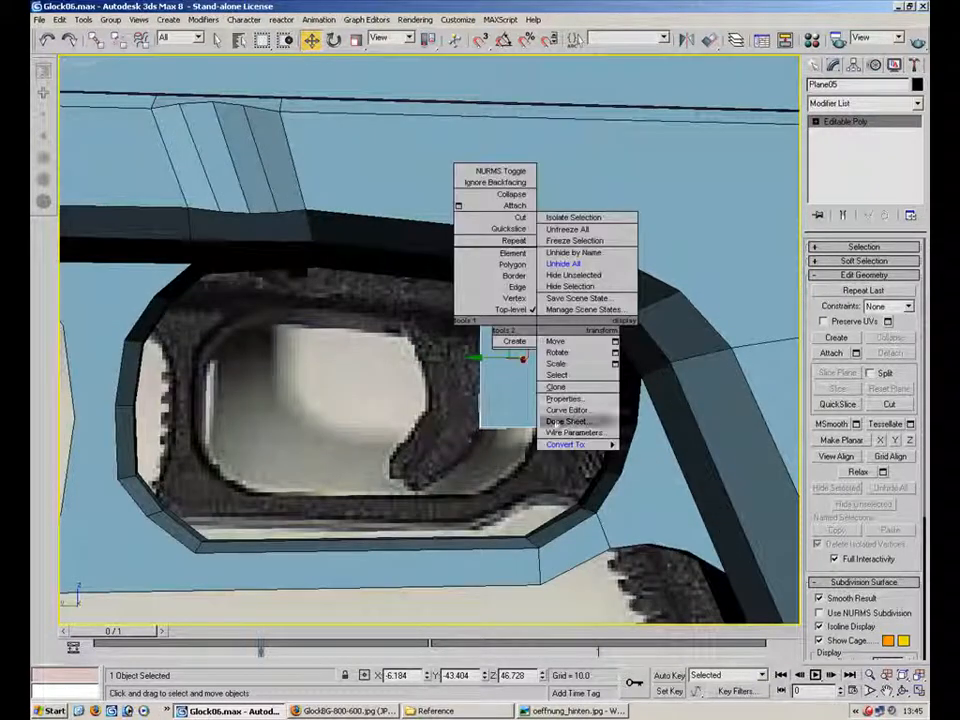
pyautogui.moveTo(570, 444)
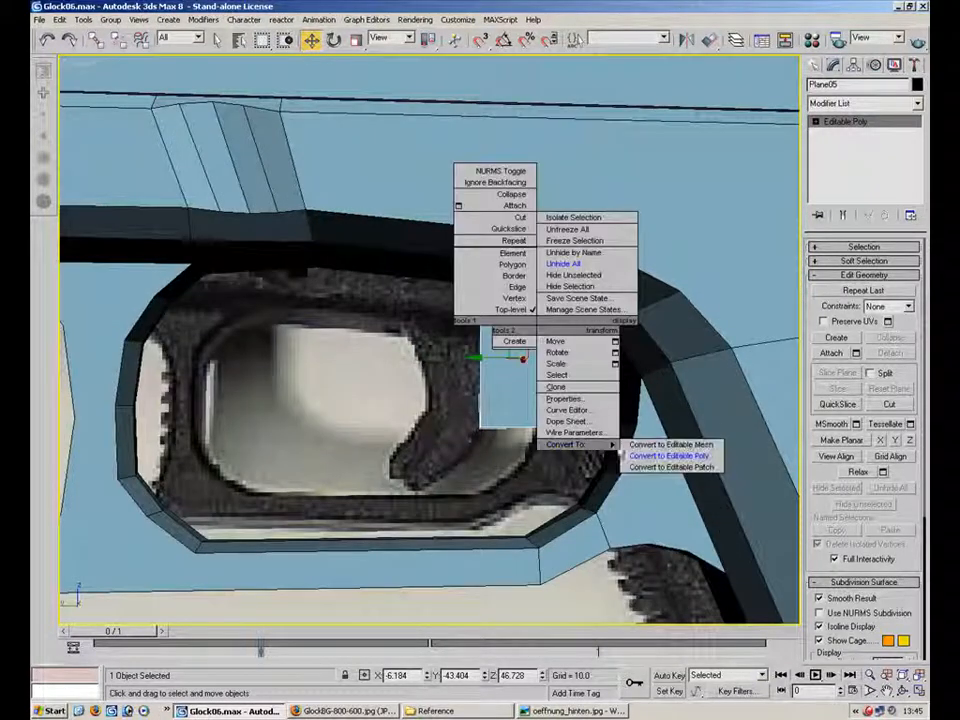
pyautogui.click(662, 464)
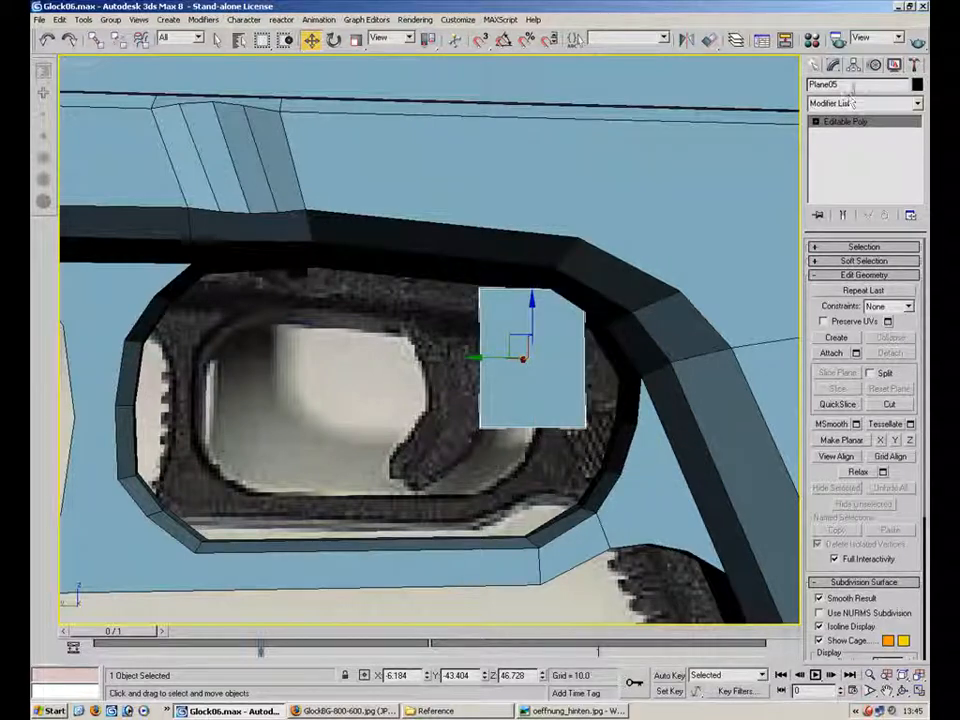
# - Start vertex editing on the trigger plane and move its two upper corners onto the reference outline in the Left view
pyautogui.click(815, 65)
pyautogui.click(833, 64)
pyautogui.click(864, 261)
pyautogui.click(864, 261)
pyautogui.click(864, 247)
pyautogui.click(828, 262)
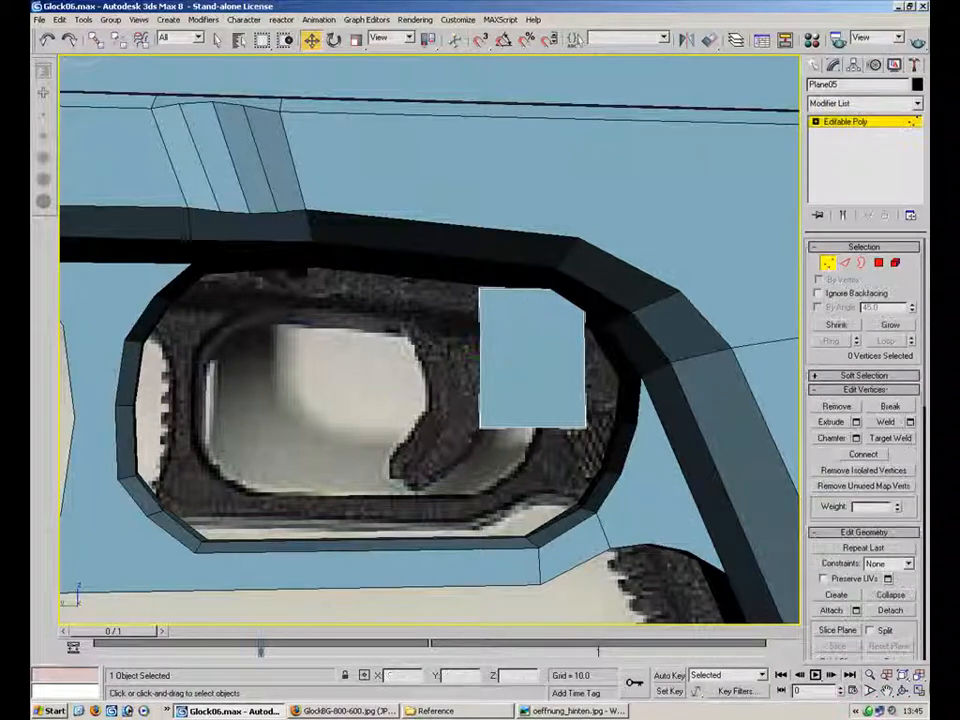
pyautogui.click(918, 692)
pyautogui.scroll(2, 218, 447)
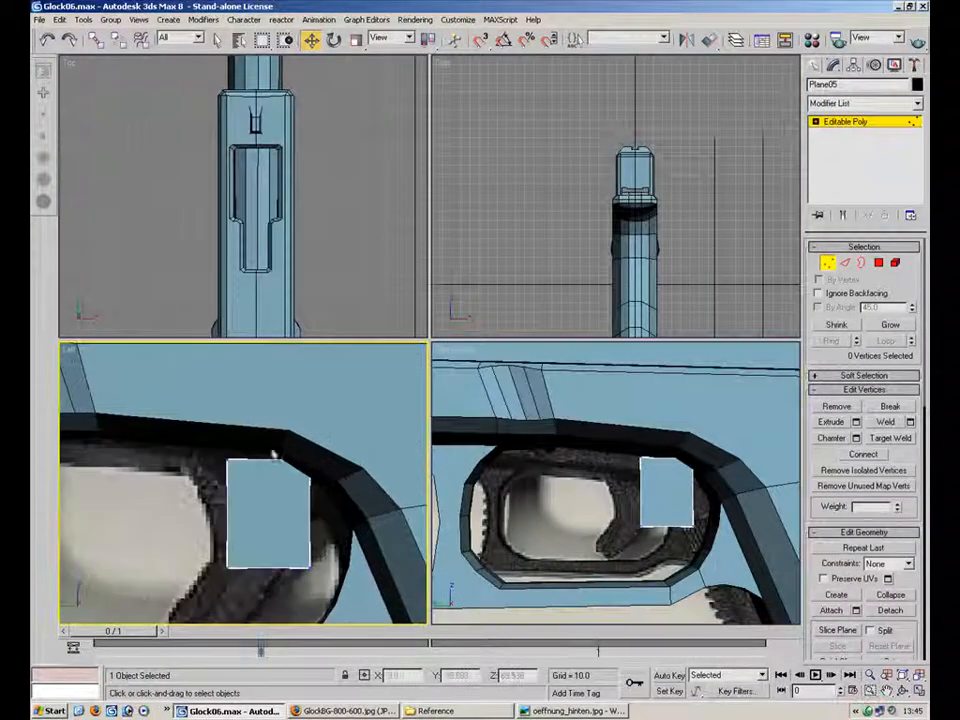
pyautogui.moveTo(250, 445); pyautogui.dragTo(212, 449)
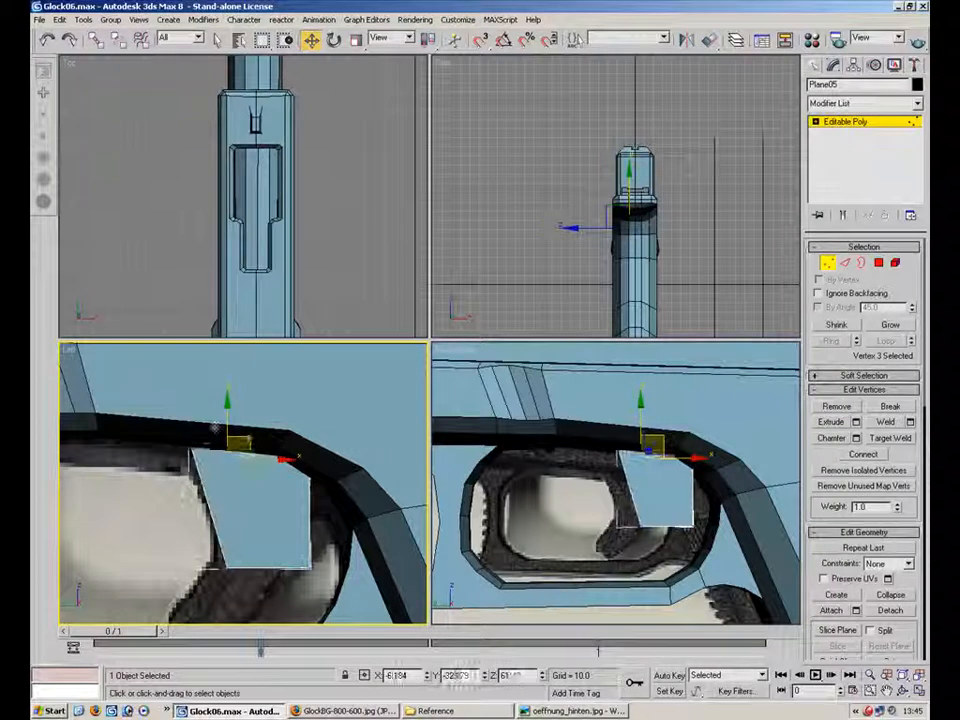
pyautogui.click(323, 428)
pyautogui.moveTo(333, 441); pyautogui.dragTo(321, 446)
# - Move the trigger plane's two lower corner vertices inward to match the middle of the trigger in the reference
pyautogui.moveTo(300, 505); pyautogui.dragTo(297, 418, button='middle')
pyautogui.click(307, 481)
pyautogui.moveTo(316, 469); pyautogui.dragTo(296, 471)
pyautogui.click(229, 485)
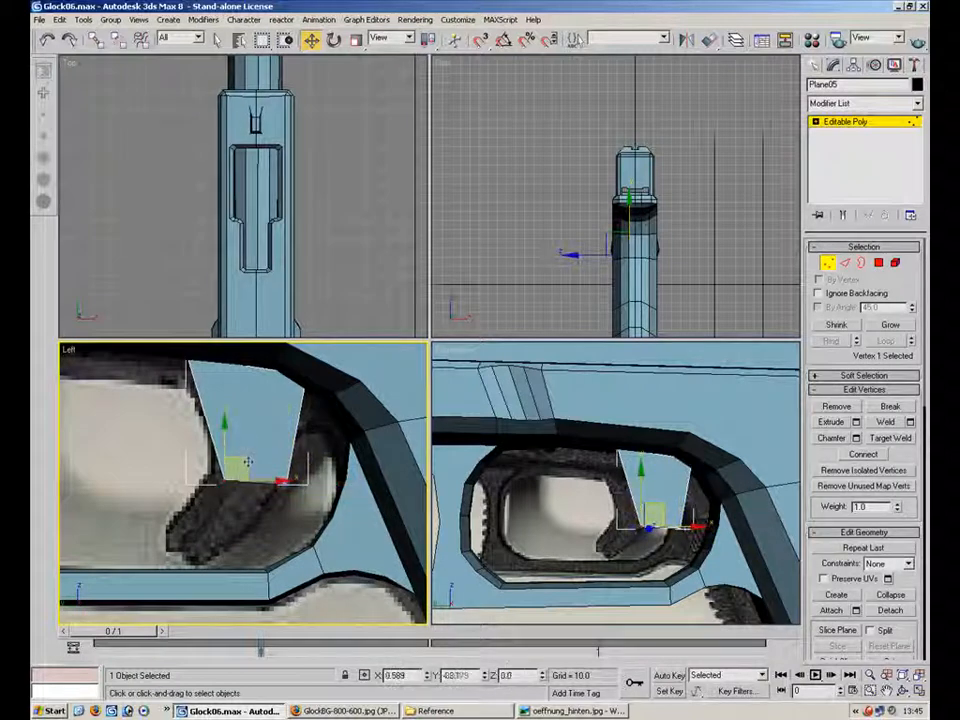
# - Extend the plane's bottom edge down toward the trigger tip as a new polygon and fit its vertices and the upper back corner
pyautogui.press('2')
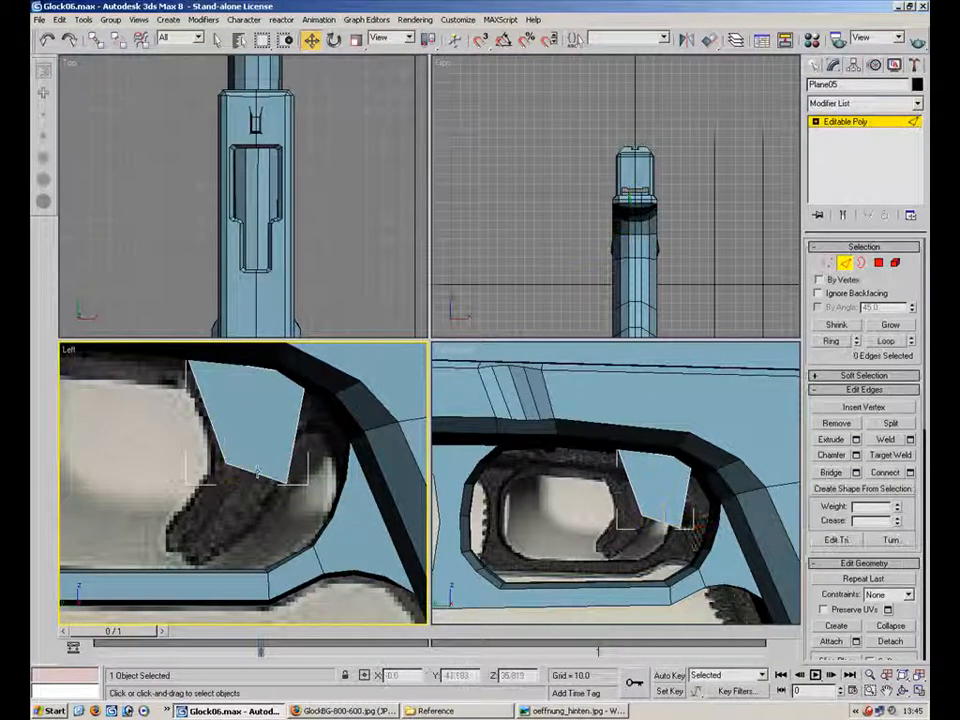
pyautogui.click(276, 455)
pyautogui.keyDown('shift'); pyautogui.moveTo(276, 458); pyautogui.dragTo(241, 526); pyautogui.keyUp('shift')
pyautogui.press('1')
pyautogui.click(227, 562)
pyautogui.moveTo(299, 473)
pyautogui.mouseDown()
pyautogui.moveTo(285, 497)
pyautogui.moveTo(302, 460)
pyautogui.mouseUp()
pyautogui.moveTo(295, 392); pyautogui.dragTo(354, 359)
# - Connect the side edges of the trigger's lower polygon and of its upper polygon to add a cross edge in each
pyautogui.press('2')
pyautogui.hotkey('ctrl', 'a')
pyautogui.click(305, 517)
pyautogui.click(187, 487)
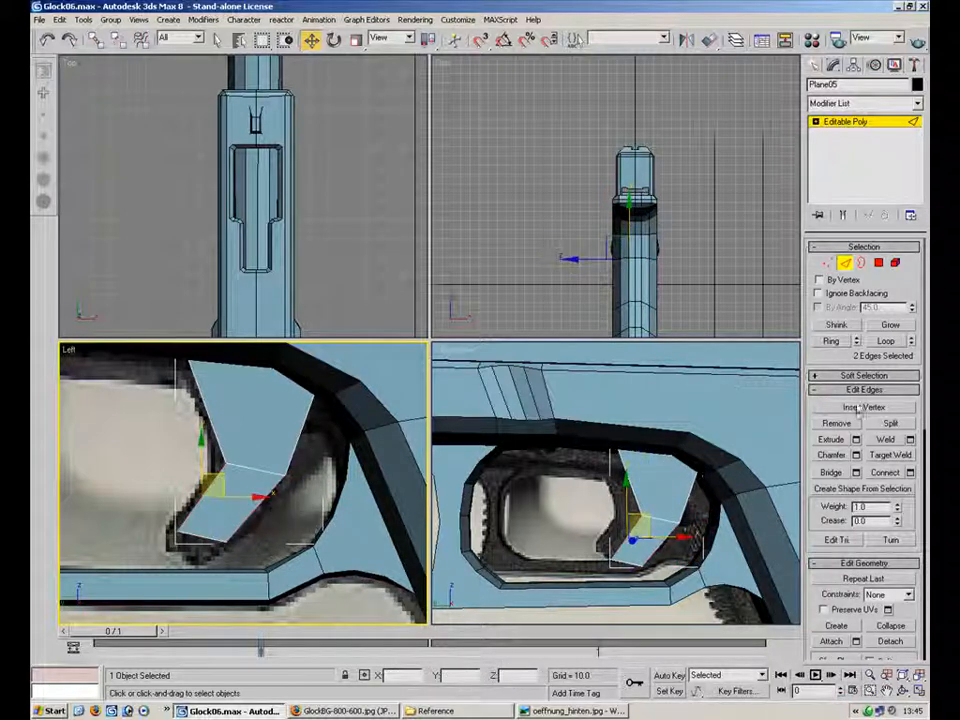
pyautogui.click(886, 472)
pyautogui.click(384, 424)
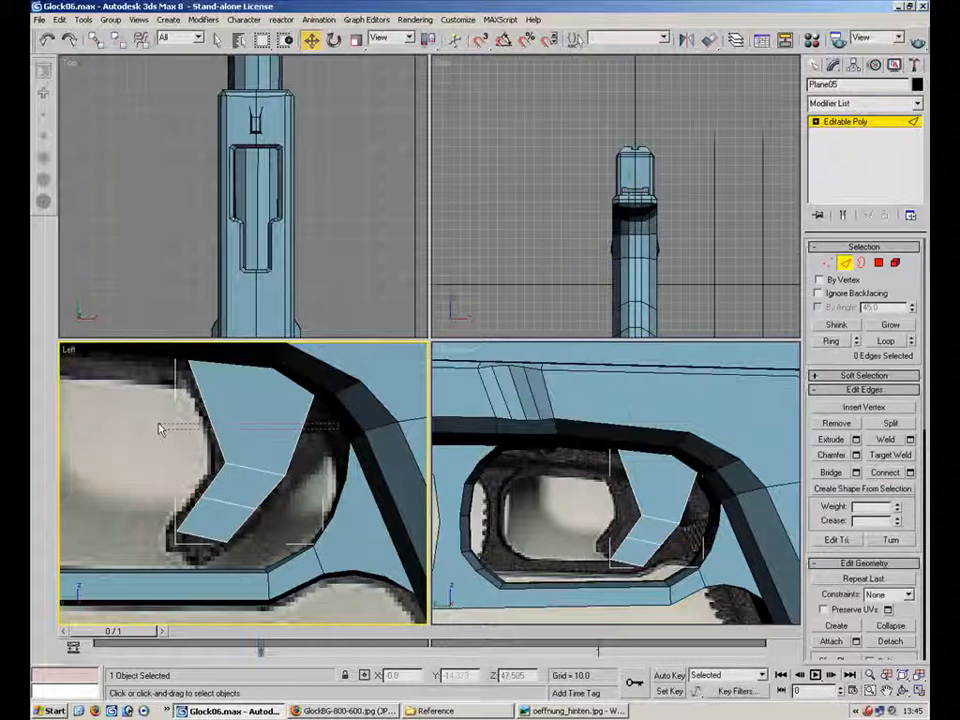
pyautogui.click(201, 405)
# - Move the upper front vertex onto the trigger's curve and narrow the tip by repositioning its two end vertices
pyautogui.press('1')
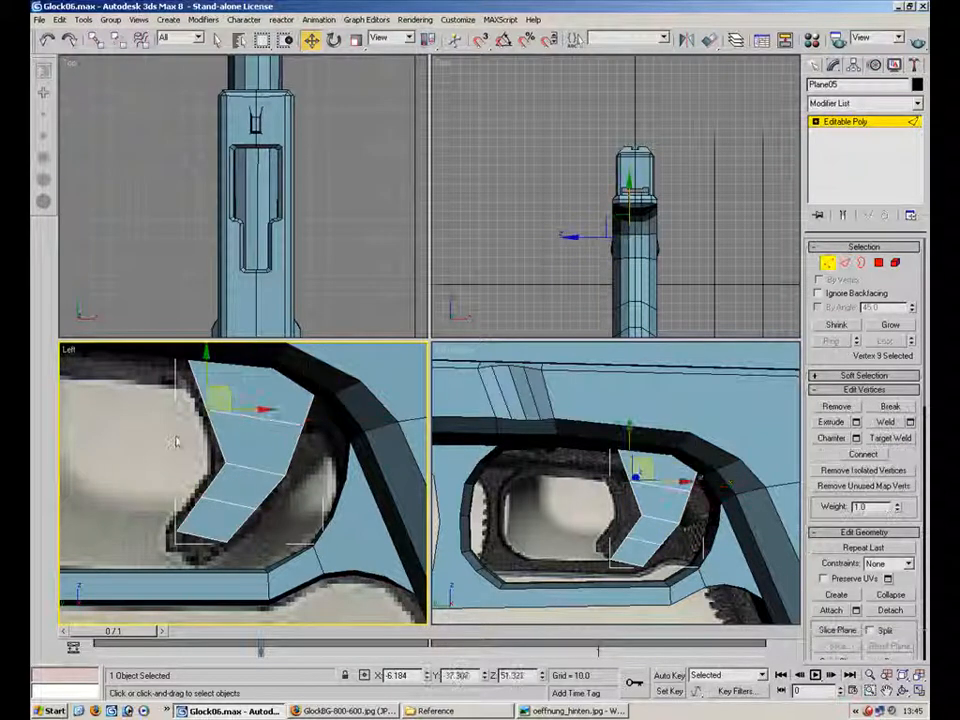
pyautogui.click(241, 389)
pyautogui.click(170, 545)
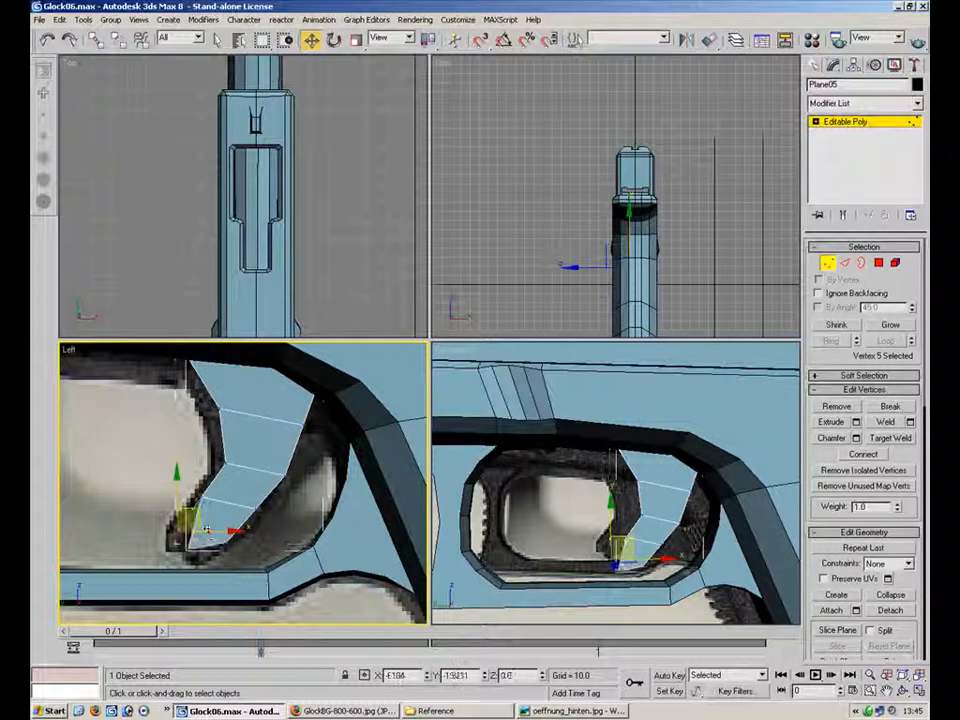
pyautogui.keyDown('ctrl'); pyautogui.click(237, 537); pyautogui.keyUp('ctrl')
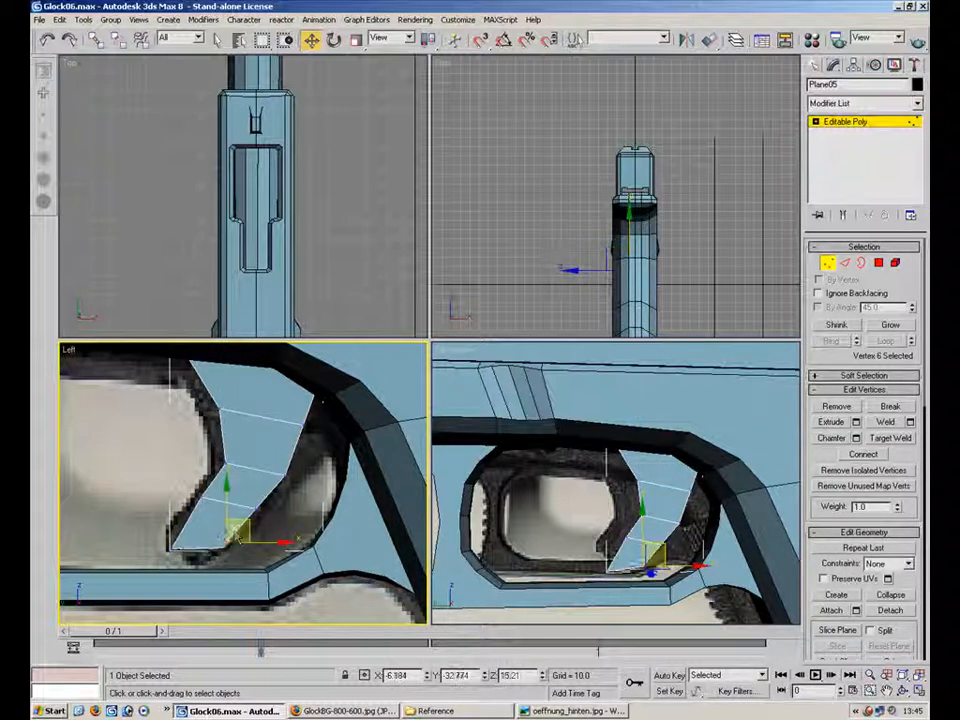
pyautogui.moveTo(215, 540); pyautogui.dragTo(205, 516)
# - Adjust the trigger's middle and lower vertices, pulling the back ones inward to follow the curved reference outline
pyautogui.click(202, 499)
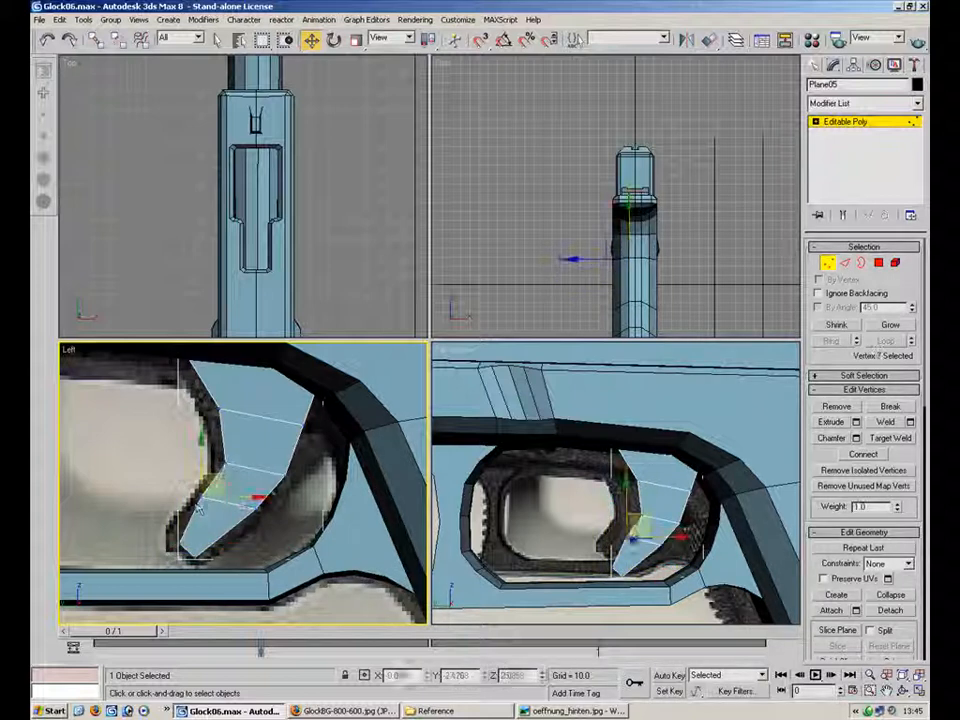
pyautogui.click(258, 500)
pyautogui.moveTo(261, 509); pyautogui.dragTo(243, 530)
pyautogui.click(304, 472)
pyautogui.click(227, 464)
pyautogui.click(286, 475)
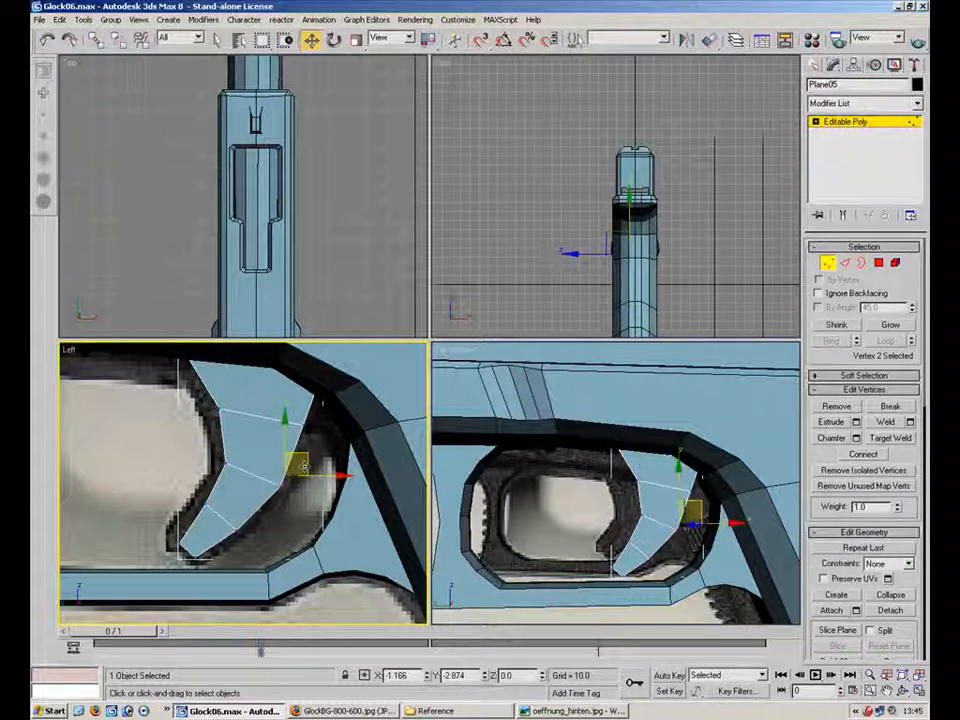
pyautogui.click(296, 411)
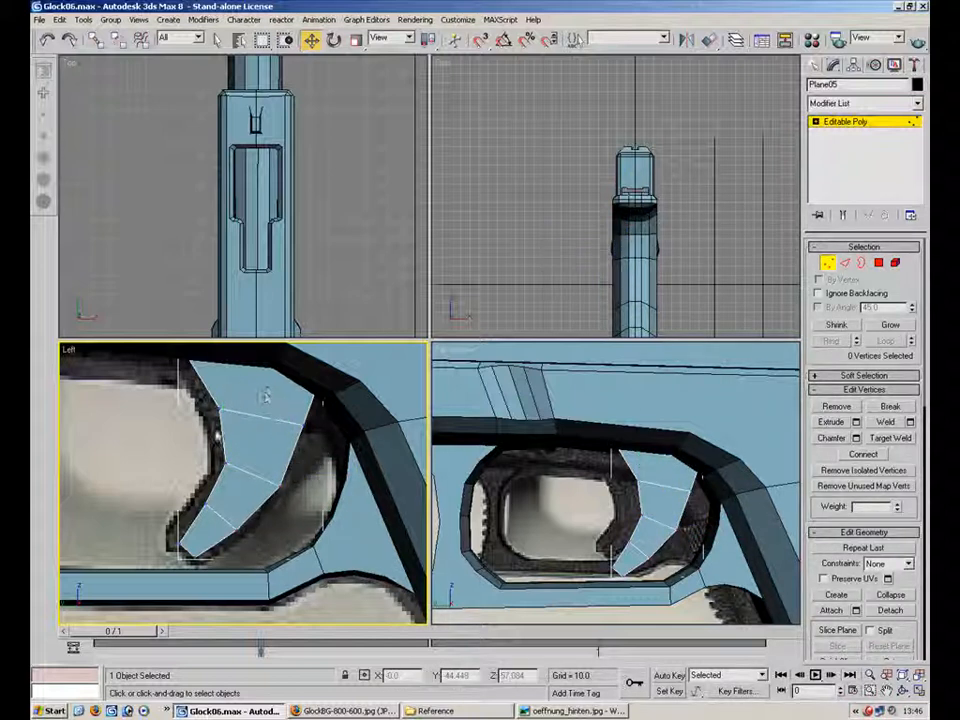
pyautogui.click(248, 411)
pyautogui.click(294, 409)
pyautogui.moveTo(294, 409); pyautogui.dragTo(318, 468, button='middle')
pyautogui.scroll(-3, 318, 468)
pyautogui.moveTo(326, 423); pyautogui.dragTo(288, 503)
pyautogui.click(288, 458)
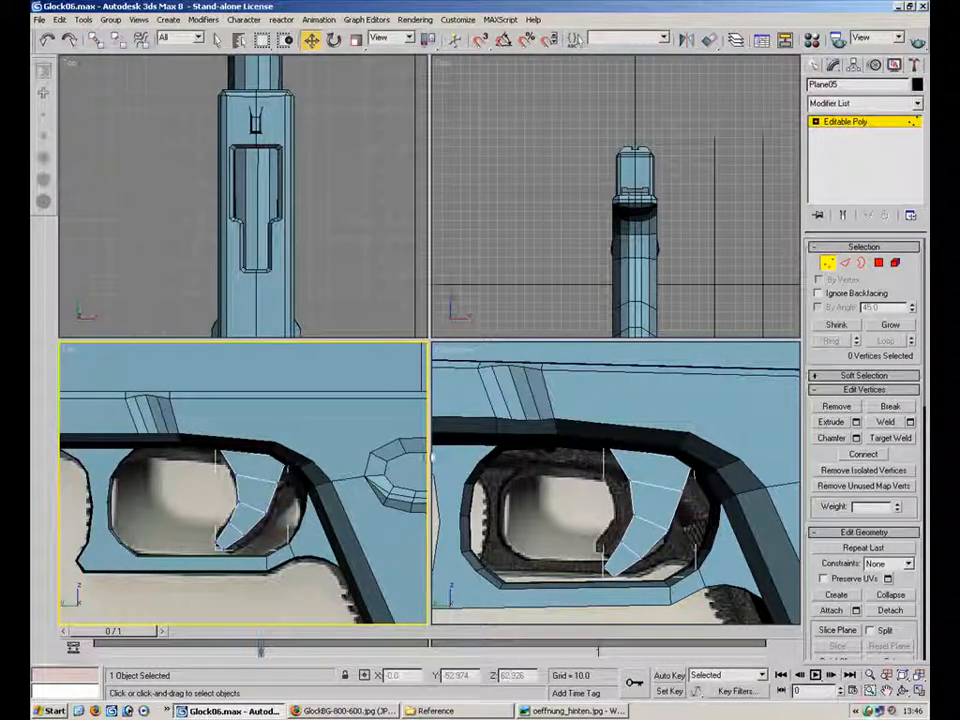
# - Extrude the trigger's outline edges, except the top ones, sideways toward the pistol's centre and set their X position to 0
pyautogui.click(569, 540)
pyautogui.click(916, 694)
pyautogui.keyDown('alt'); pyautogui.moveTo(377, 441); pyautogui.dragTo(519, 324, button='middle'); pyautogui.keyUp('alt')
pyautogui.press('2')
pyautogui.click(499, 312)
pyautogui.keyDown('ctrl'); pyautogui.click(509, 392); pyautogui.keyUp('ctrl')
pyautogui.keyDown('ctrl'); pyautogui.click(487, 477); pyautogui.keyUp('ctrl')
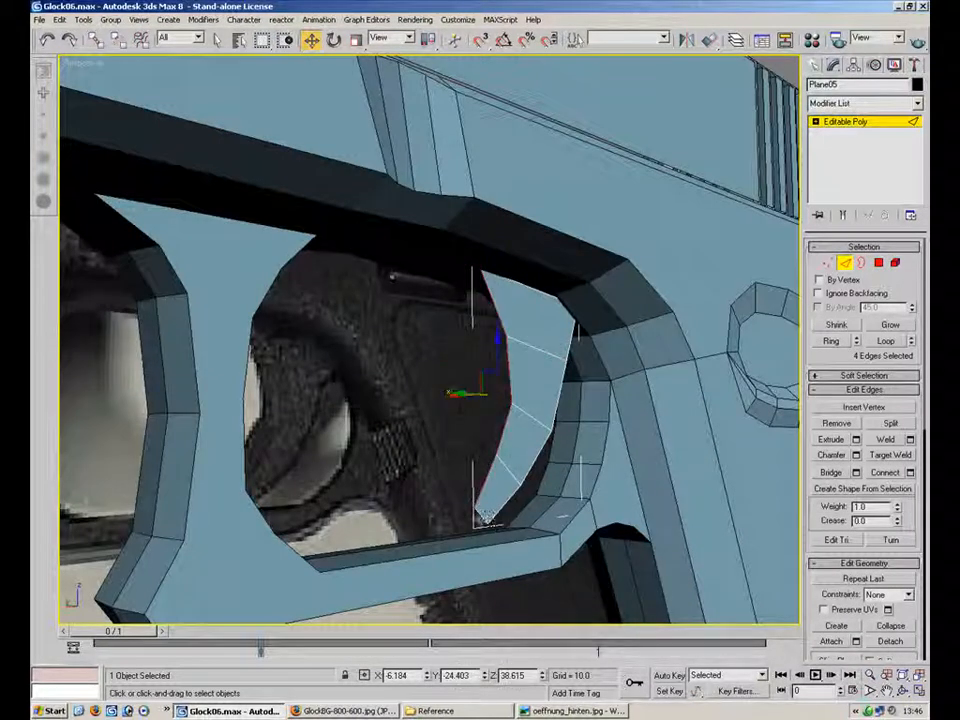
pyautogui.keyDown('ctrl'); pyautogui.click(496, 513); pyautogui.keyUp('ctrl')
pyautogui.keyDown('alt'); pyautogui.moveTo(563, 451); pyautogui.dragTo(502, 367, button='middle'); pyautogui.keyUp('alt')
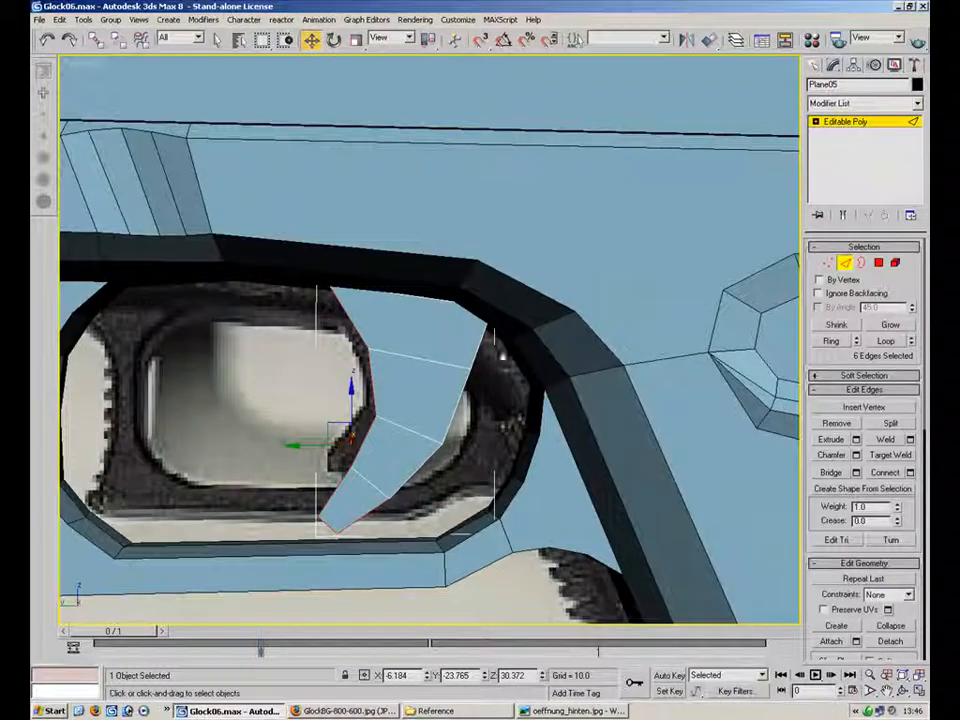
pyautogui.keyDown('ctrl'); pyautogui.click(402, 477); pyautogui.keyUp('ctrl')
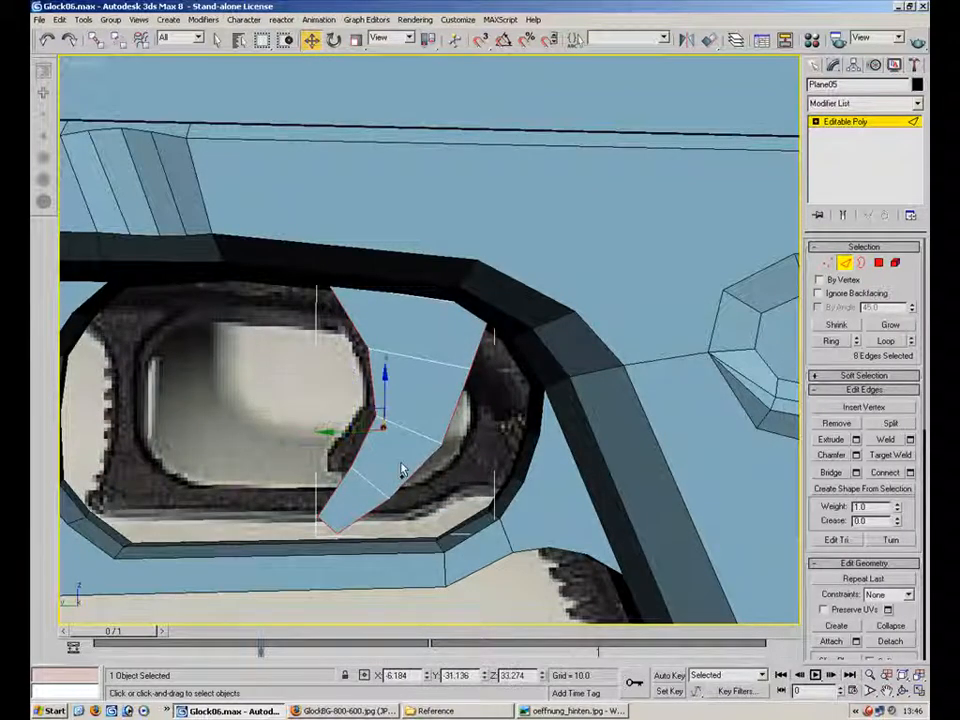
pyautogui.keyDown('alt'); pyautogui.moveTo(481, 502); pyautogui.dragTo(536, 504, button='middle'); pyautogui.keyUp('alt')
pyautogui.keyDown('shift'); pyautogui.moveTo(473, 443); pyautogui.dragTo(400, 428); pyautogui.keyUp('shift')
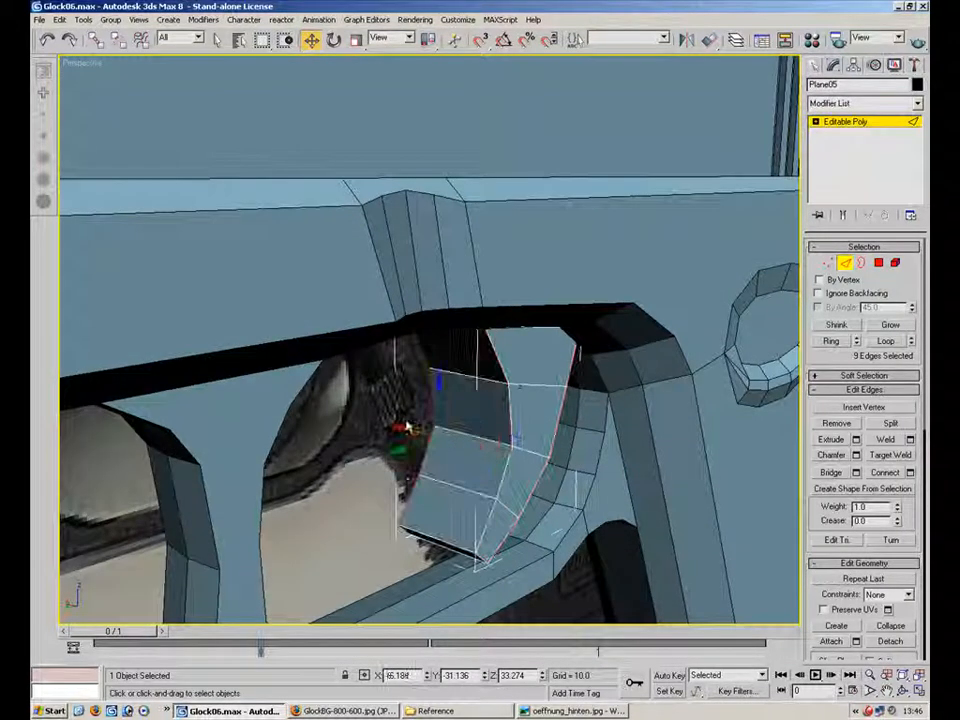
pyautogui.rightClick(426, 677)
# - Select the front edges on the trigger's centre line and adjust the centre-line vertex at the tip
pyautogui.keyDown('alt'); pyautogui.moveTo(478, 470); pyautogui.dragTo(404, 345, button='middle'); pyautogui.keyUp('alt')
pyautogui.click(410, 312)
pyautogui.keyDown('ctrl'); pyautogui.click(428, 376); pyautogui.keyUp('ctrl')
pyautogui.keyDown('ctrl'); pyautogui.click(417, 430); pyautogui.keyUp('ctrl')
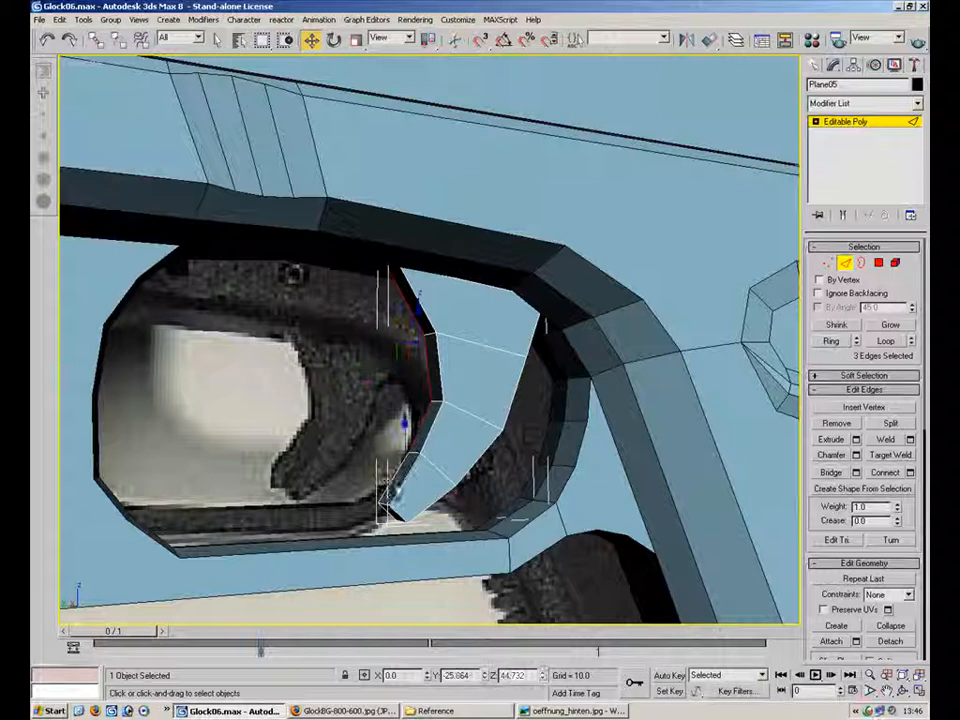
pyautogui.keyDown('ctrl'); pyautogui.click(395, 483); pyautogui.keyUp('ctrl')
pyautogui.keyDown('alt'); pyautogui.moveTo(300, 360); pyautogui.dragTo(332, 376, button='middle'); pyautogui.keyUp('alt')
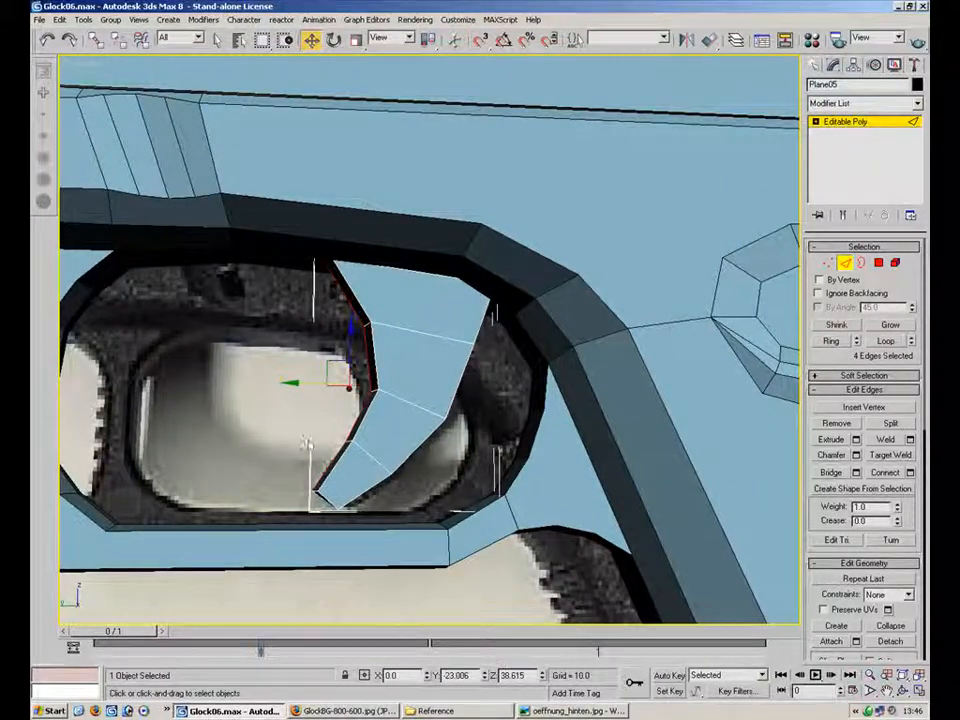
pyautogui.press('1')
pyautogui.click(311, 489)
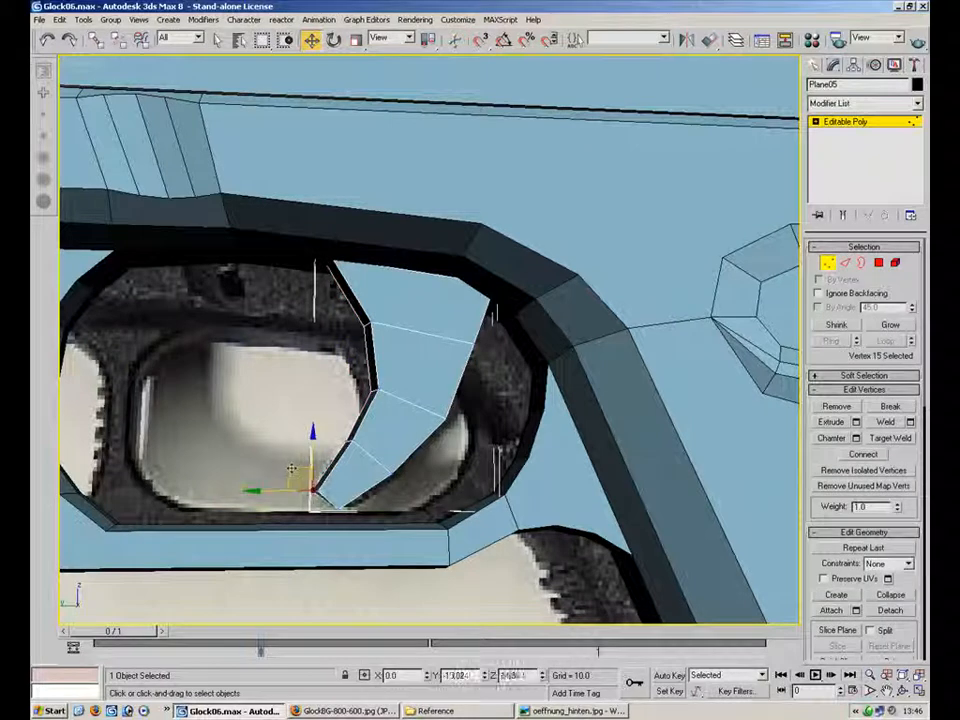
pyautogui.click(485, 323)
# - Leave vertex editing and move only the trigger's pivot to X position 0
pyautogui.click(823, 263)
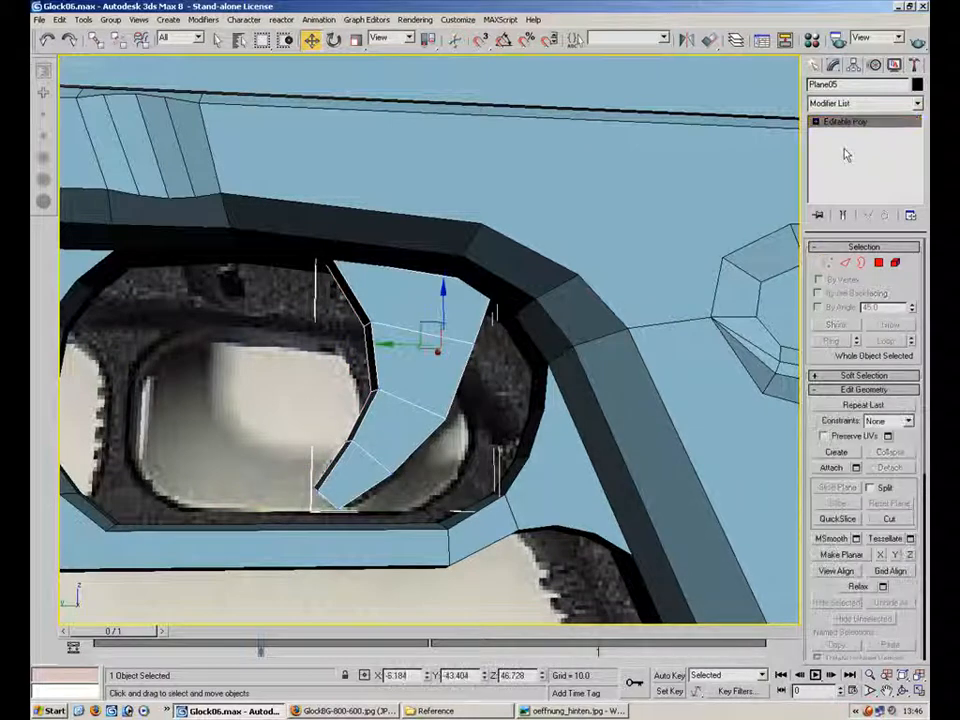
pyautogui.click(853, 64)
pyautogui.click(864, 153)
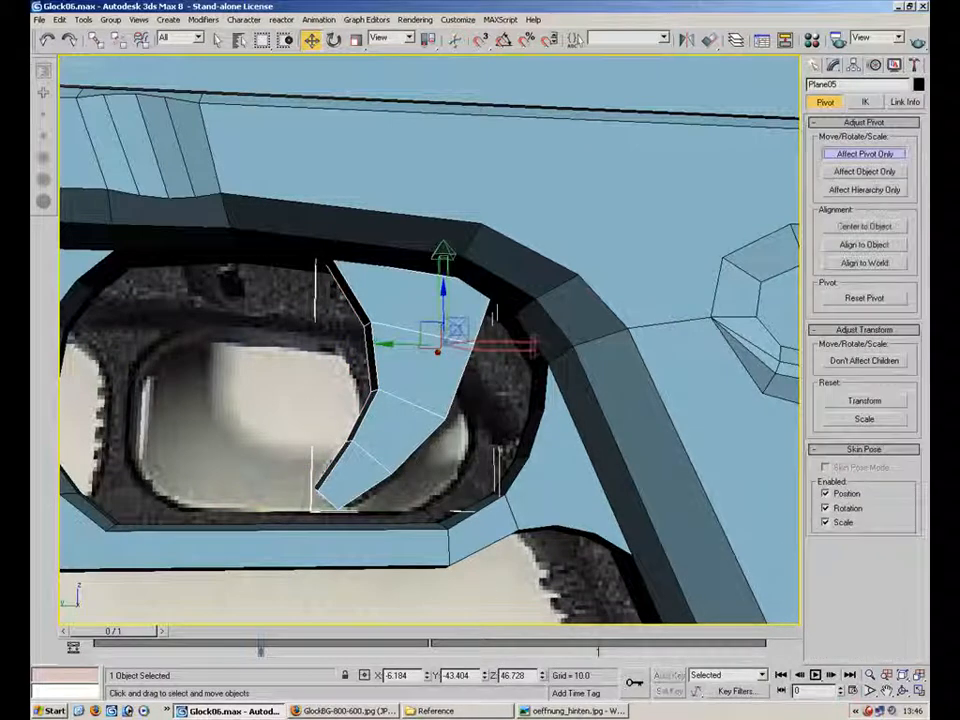
pyautogui.rightClick(428, 676)
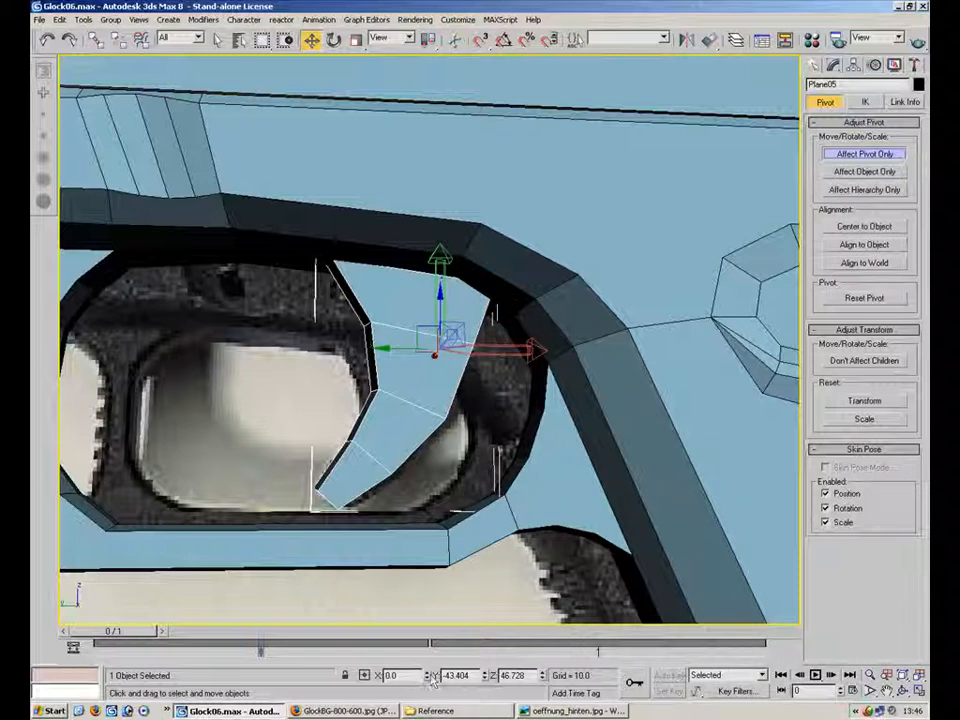
pyautogui.click(853, 155)
pyautogui.click(833, 64)
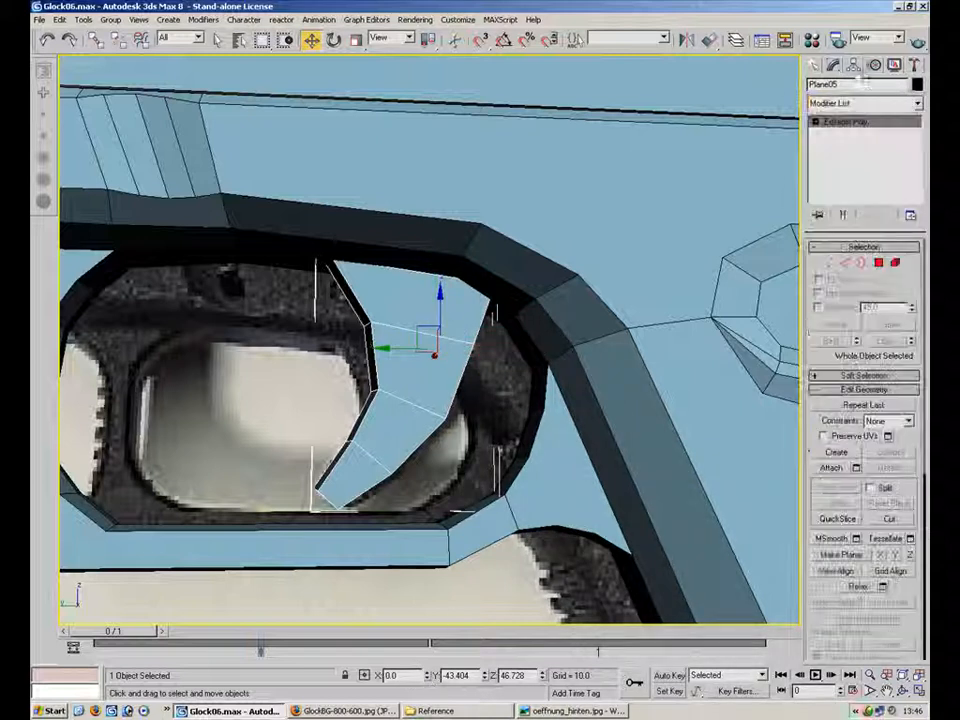
# - Add a Symmetry modifier to the trigger with Z as the mirror axis
pyautogui.click(910, 103)
pyautogui.moveTo(922, 148); pyautogui.dragTo(902, 570)
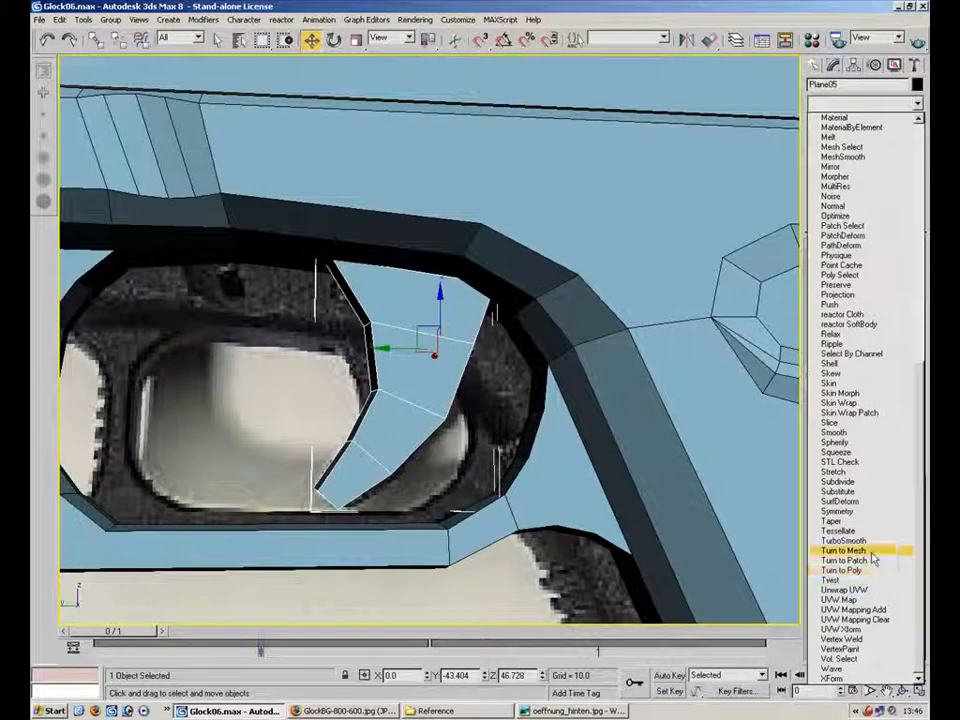
pyautogui.click(864, 512)
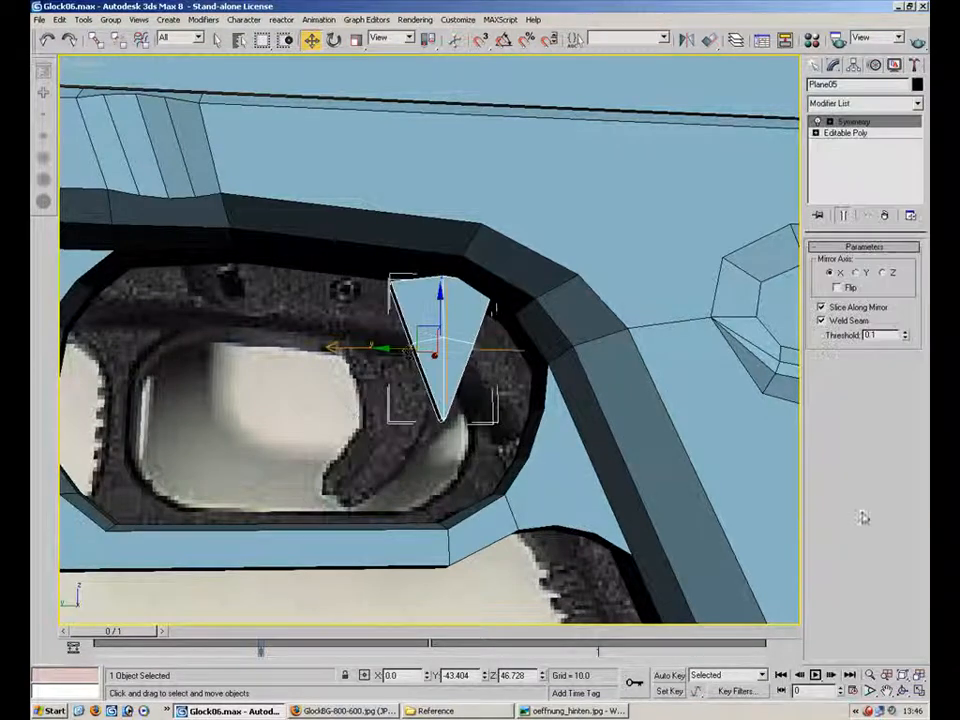
pyautogui.click(882, 273)
# - Scale the mirrored trigger narrower across its width to about 58 percent and check it in the Perspective view
pyautogui.press('p')
pyautogui.keyDown('alt'); pyautogui.moveTo(420, 364); pyautogui.dragTo(560, 336, button='middle'); pyautogui.keyUp('alt')
pyautogui.press('r')
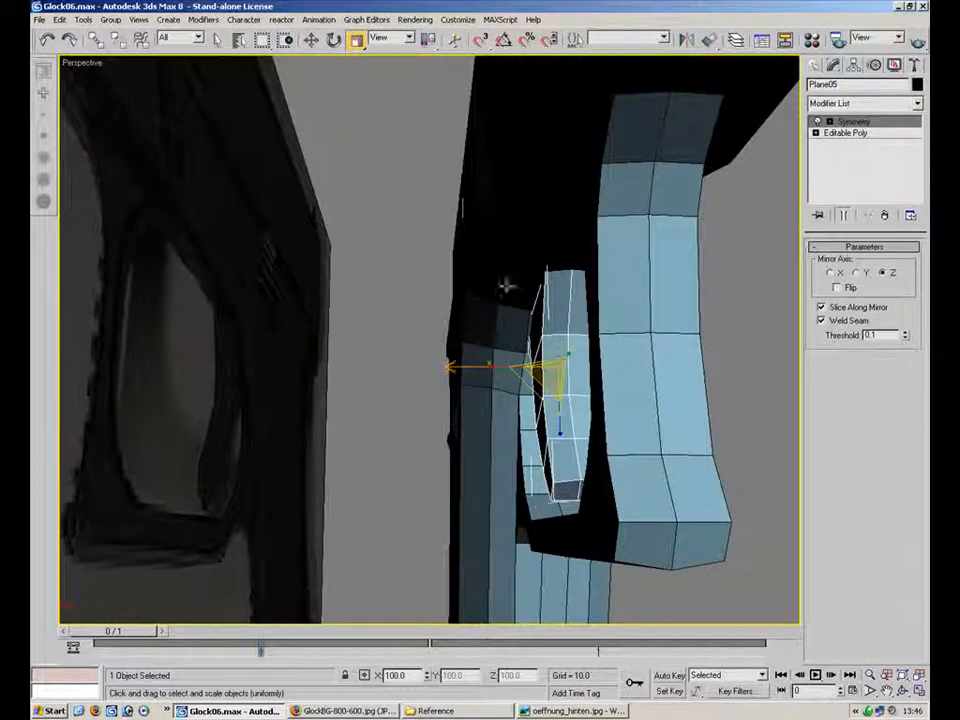
pyautogui.moveTo(487, 368); pyautogui.dragTo(533, 369)
pyautogui.keyDown('alt'); pyautogui.moveTo(550, 381); pyautogui.dragTo(500, 272, button='middle'); pyautogui.keyUp('alt')
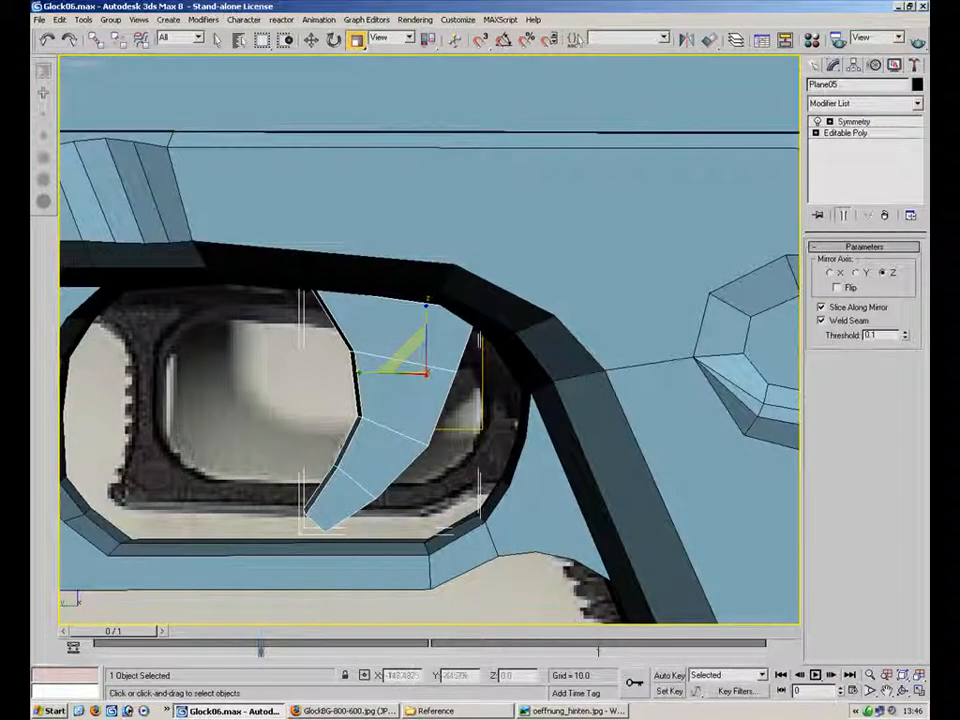
pyautogui.click(814, 66)
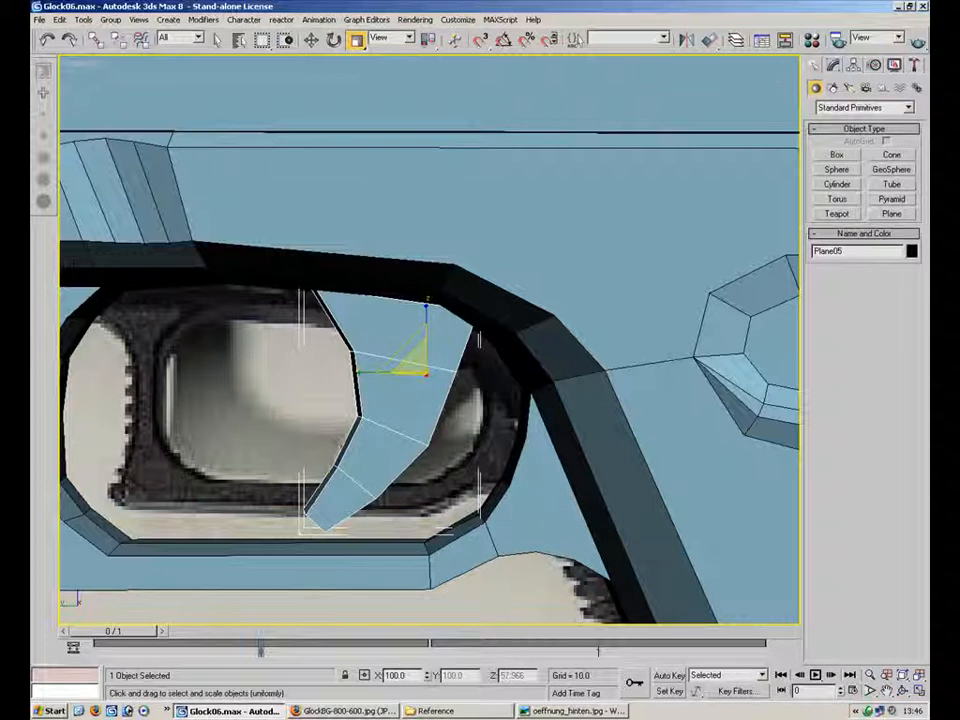
pyautogui.click(314, 43)
pyautogui.moveTo(277, 236); pyautogui.dragTo(277, 296)
pyautogui.hotkey('ctrl', 'z')
pyautogui.hotkey('ctrl', 'z')
pyautogui.click(385, 381)
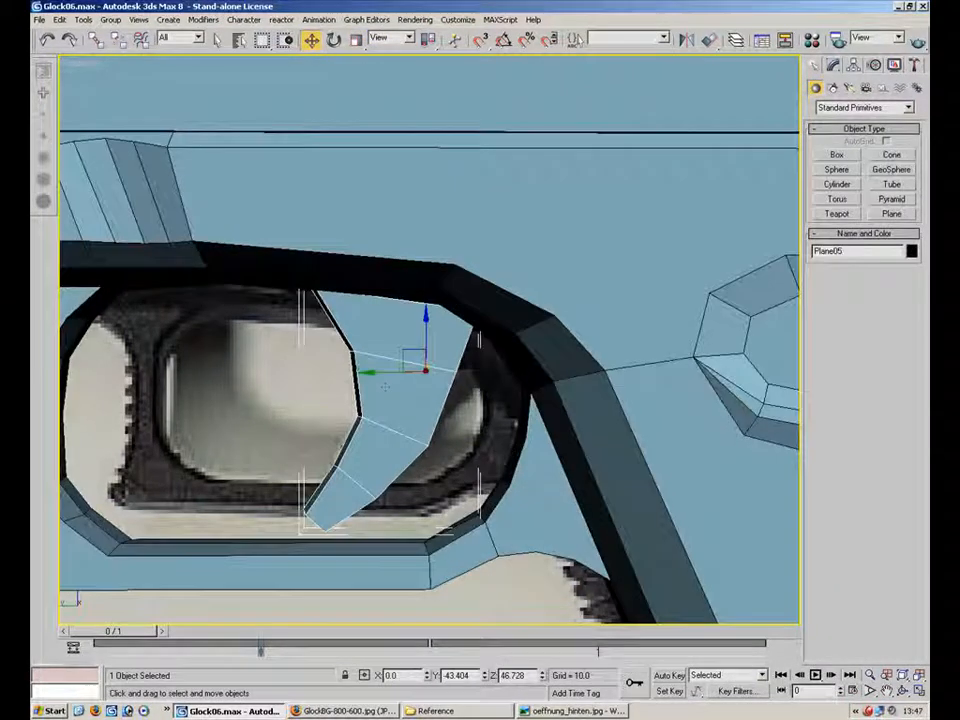
pyautogui.click(831, 65)
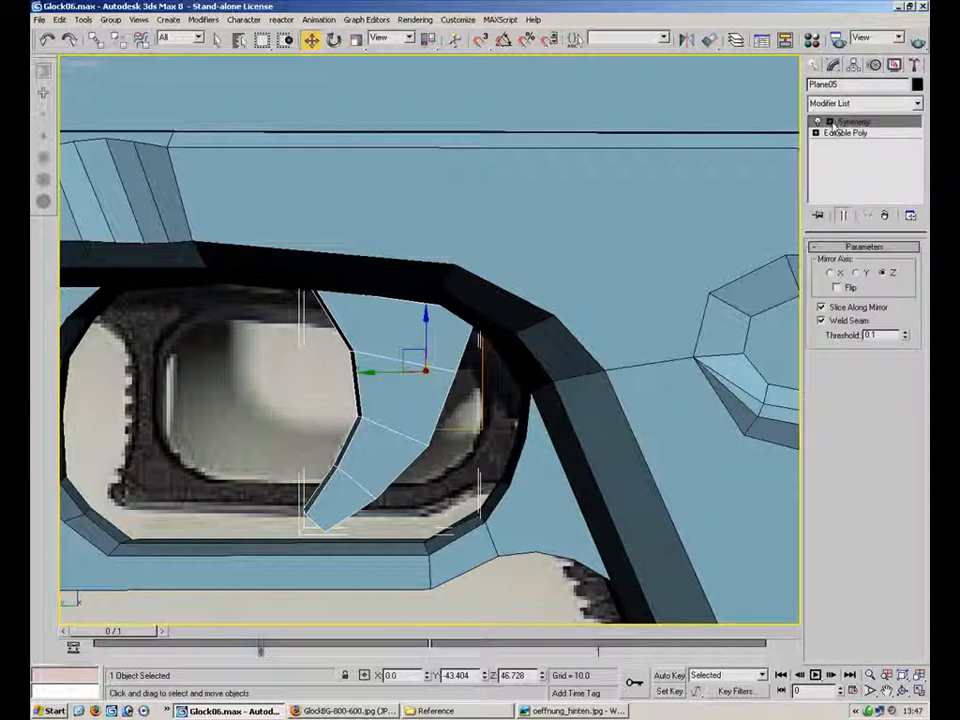
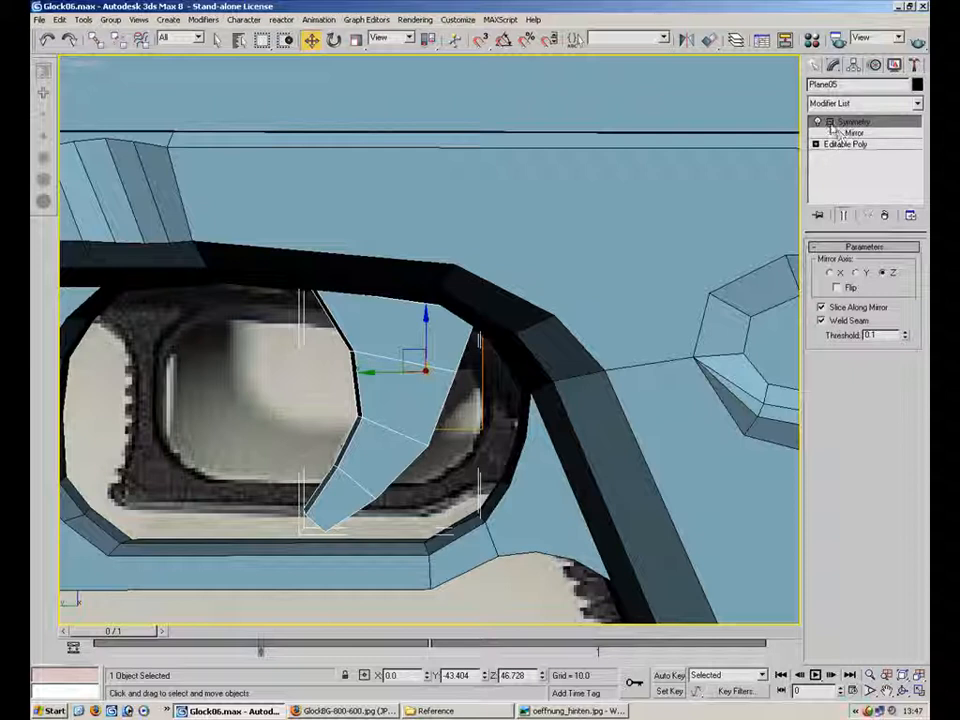
pyautogui.moveTo(410, 352)
pyautogui.mouseDown()
pyautogui.moveTo(390, 327)
pyautogui.moveTo(403, 344)
pyautogui.mouseUp()
pyautogui.rightClick(403, 344)
pyautogui.keyDown('alt'); pyautogui.moveTo(456, 304); pyautogui.dragTo(452, 316, button='middle'); pyautogui.keyUp('alt')
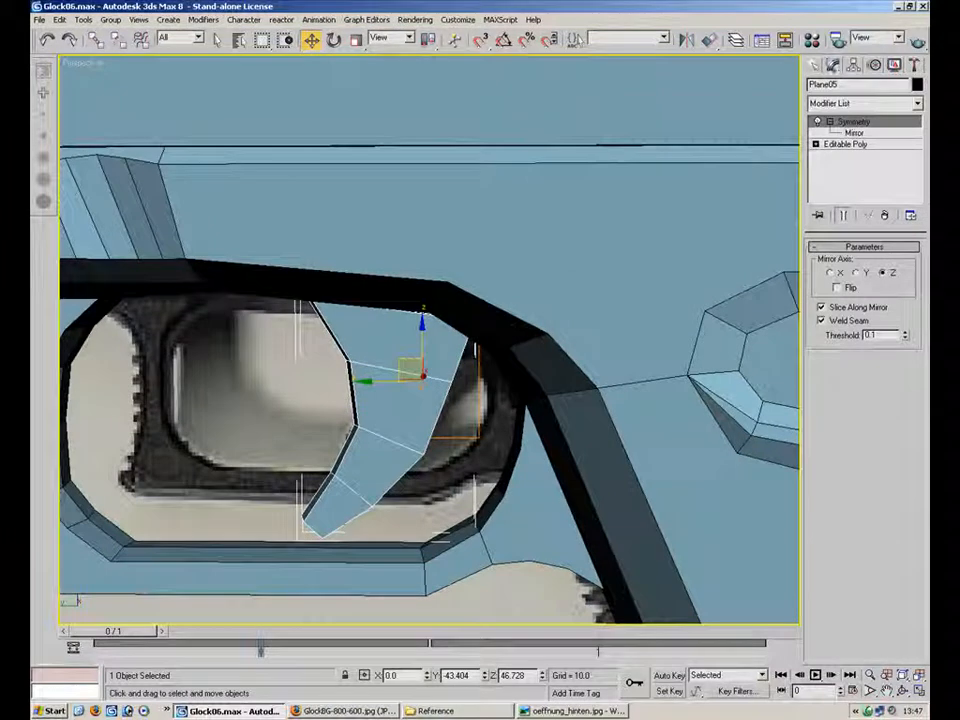
# - Try to move the trigger's pivot up above the trigger and then rotate the trigger
pyautogui.click(815, 64)
pyautogui.click(853, 64)
pyautogui.click(865, 154)
pyautogui.moveTo(397, 355); pyautogui.dragTo(412, 218)
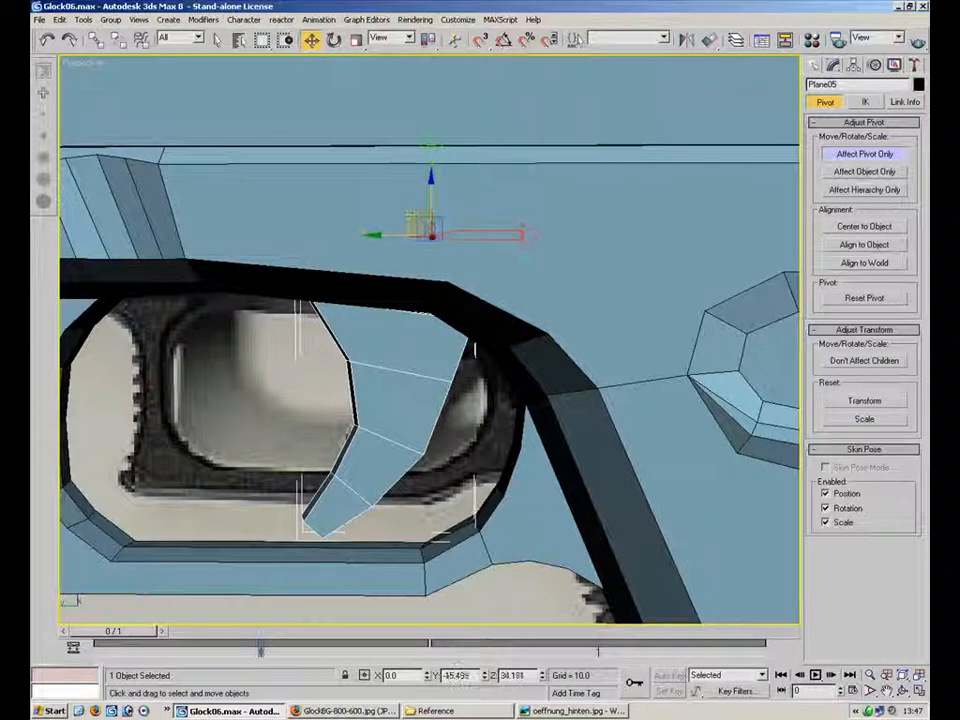
pyautogui.click(895, 155)
pyautogui.click(334, 39)
pyautogui.moveTo(476, 208); pyautogui.dragTo(450, 208)
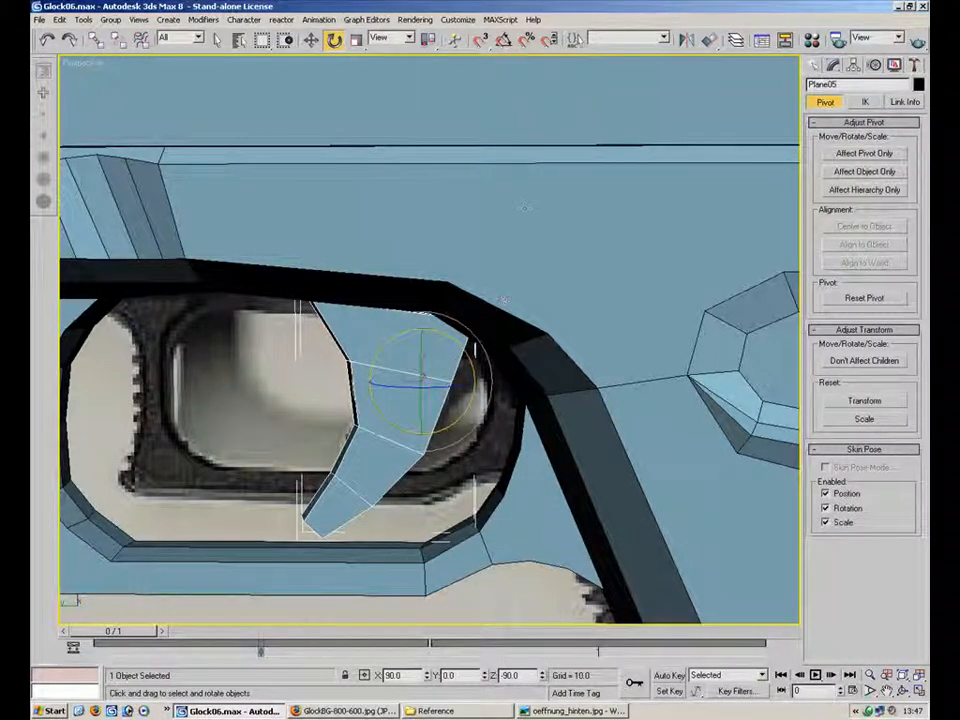
pyautogui.click(310, 40)
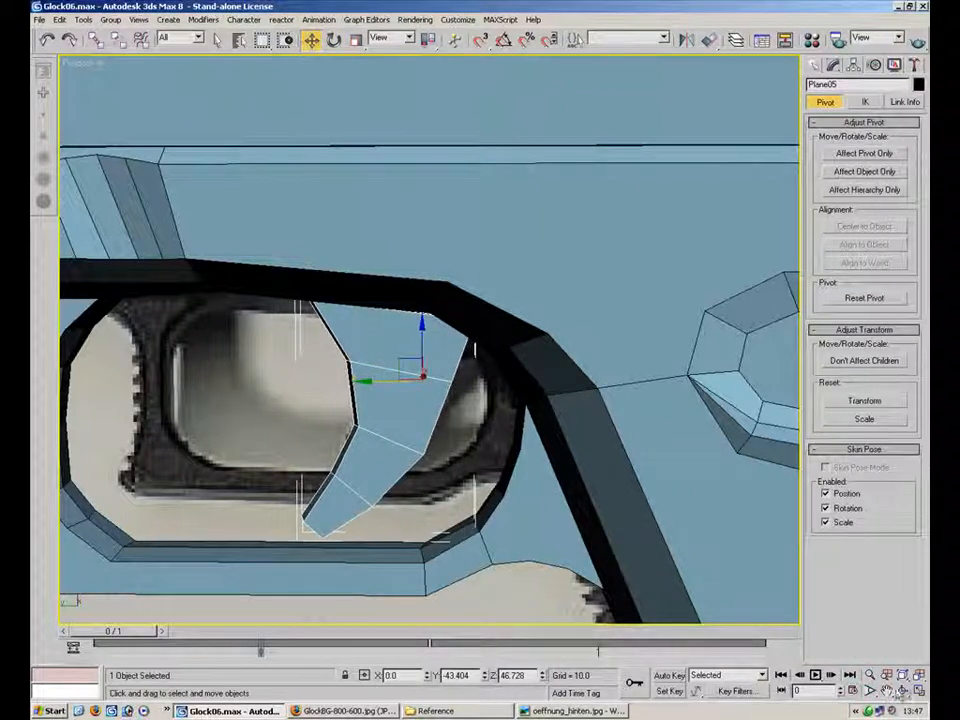
pyautogui.hotkey('alt', 'w')
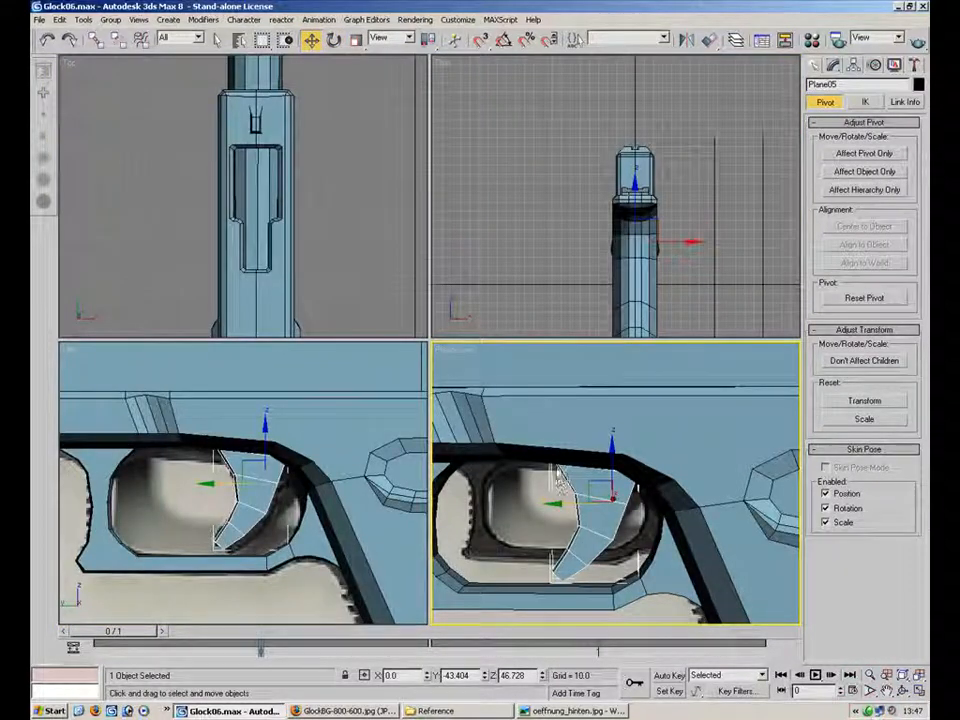
pyautogui.press('1')
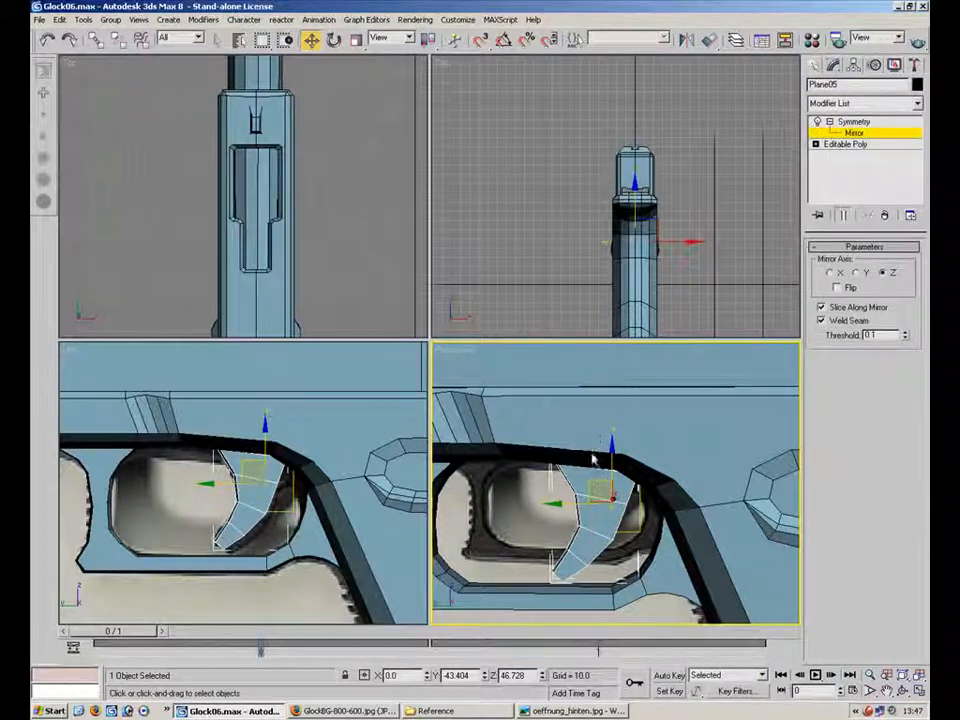
pyautogui.click(257, 484)
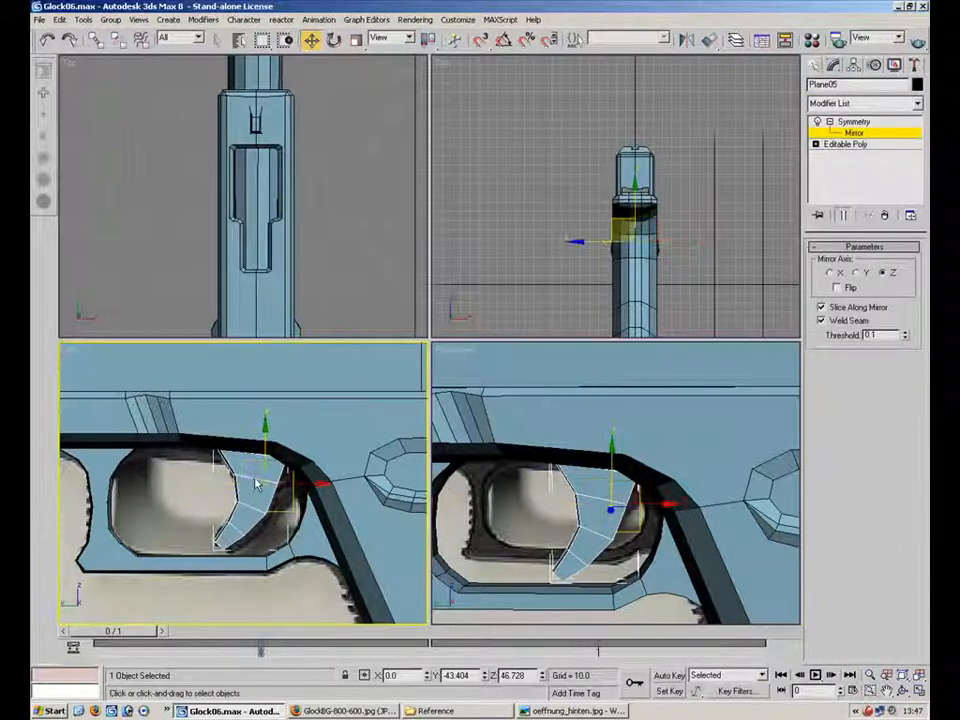
pyautogui.rightClick(272, 480)
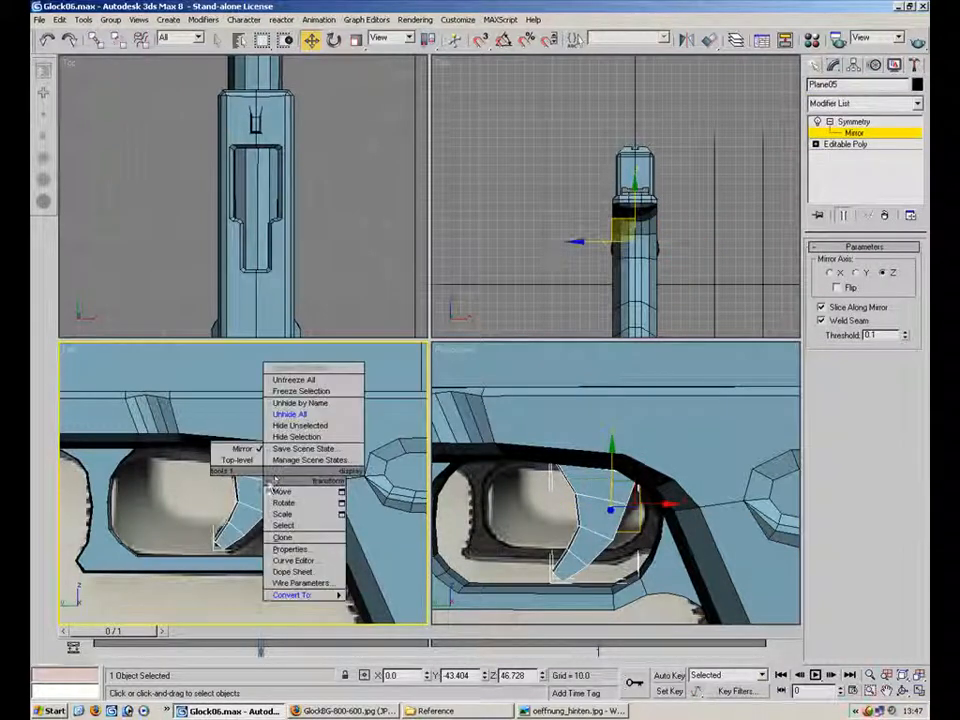
pyautogui.moveTo(333, 595)
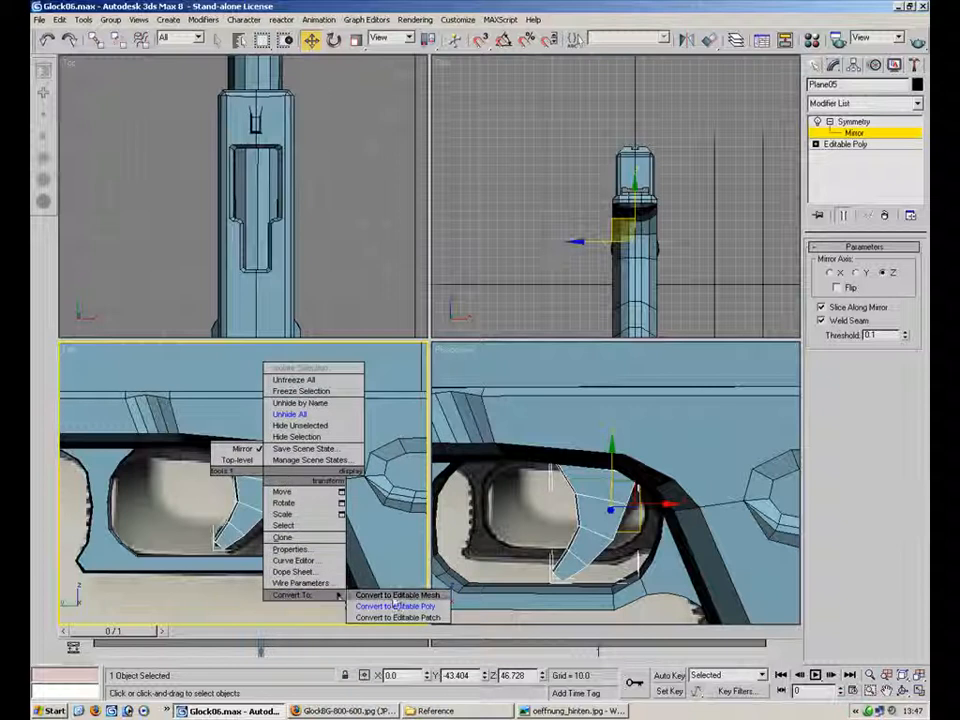
# - Below the Symmetry modifier, edit the trigger's Editable Poly vertices and raise the upper rear corner into the frame
pyautogui.click(826, 146)
pyautogui.click(816, 144)
pyautogui.click(840, 155)
pyautogui.click(630, 400)
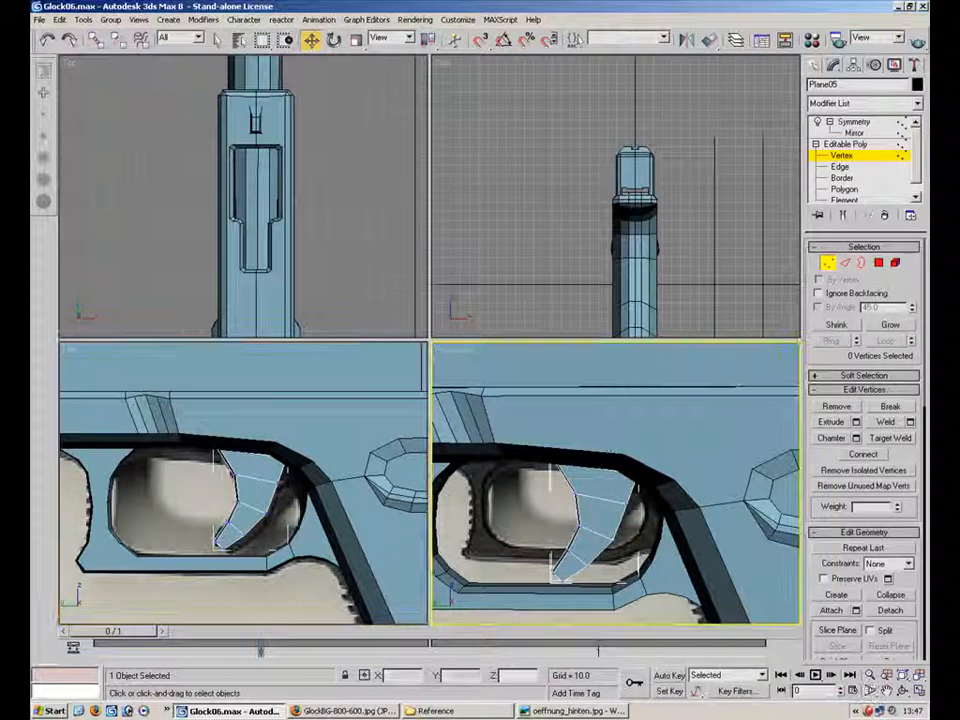
pyautogui.moveTo(535, 448); pyautogui.dragTo(570, 482)
pyautogui.moveTo(654, 454); pyautogui.dragTo(619, 486)
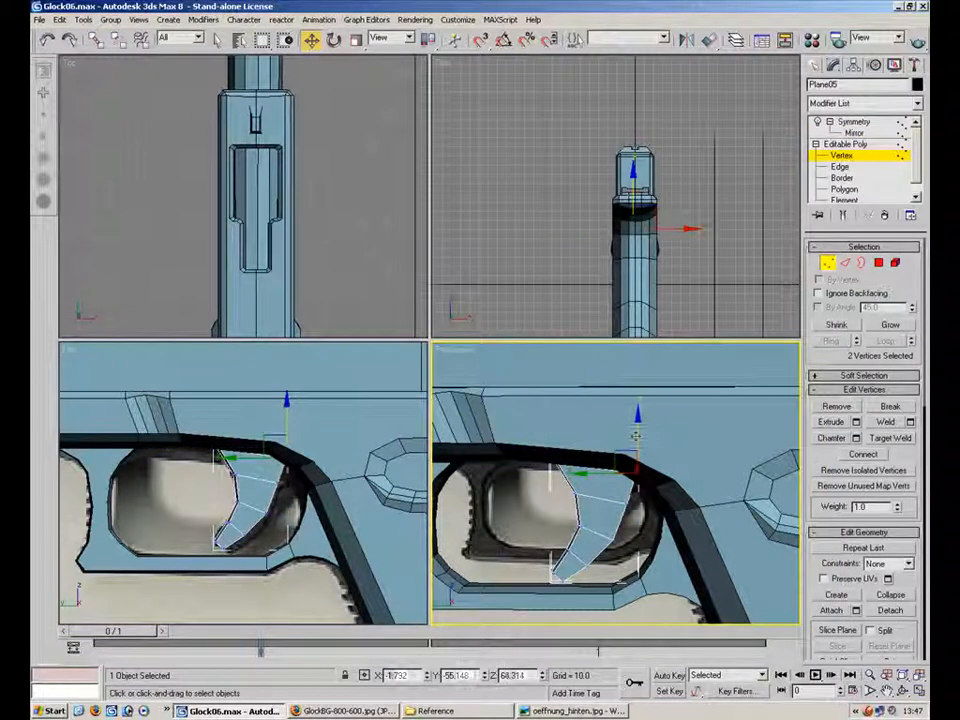
pyautogui.click(559, 443)
# - Switch to frame 1 for the see-through materials and focus the Left view on the slanted recess above the trigger guard
pyautogui.scroll(-3, 621, 489)
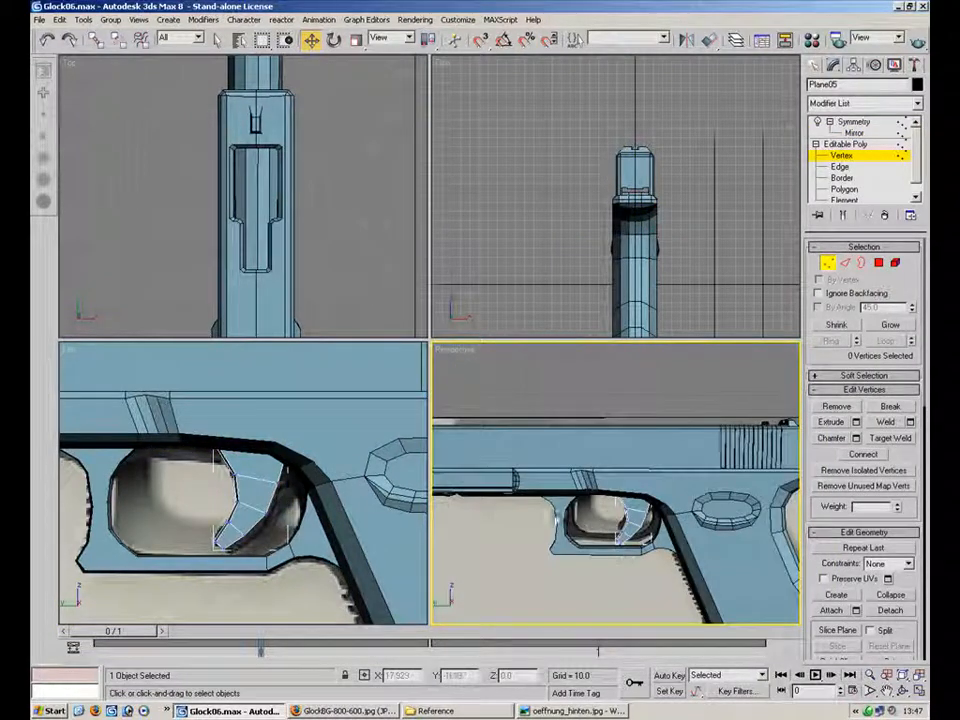
pyautogui.moveTo(650, 530); pyautogui.dragTo(698, 536, button='middle')
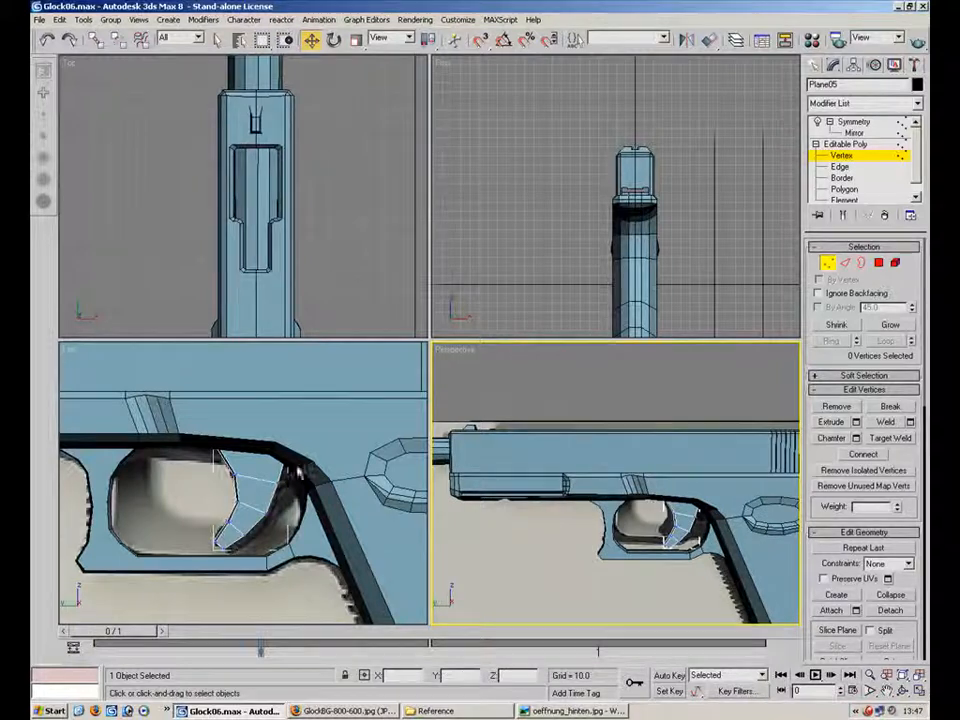
pyautogui.moveTo(266, 447); pyautogui.dragTo(236, 476, button='middle')
pyautogui.press('.')
pyautogui.scroll(-1, 250, 485)
pyautogui.moveTo(311, 499); pyautogui.dragTo(294, 477, button='middle')
pyautogui.scroll(1, 299, 473)
pyautogui.moveTo(182, 427); pyautogui.dragTo(352, 444, button='middle')
pyautogui.scroll(1, 226, 446)
pyautogui.moveTo(226, 446); pyautogui.dragTo(300, 441, button='middle')
pyautogui.scroll(4, 290, 445)
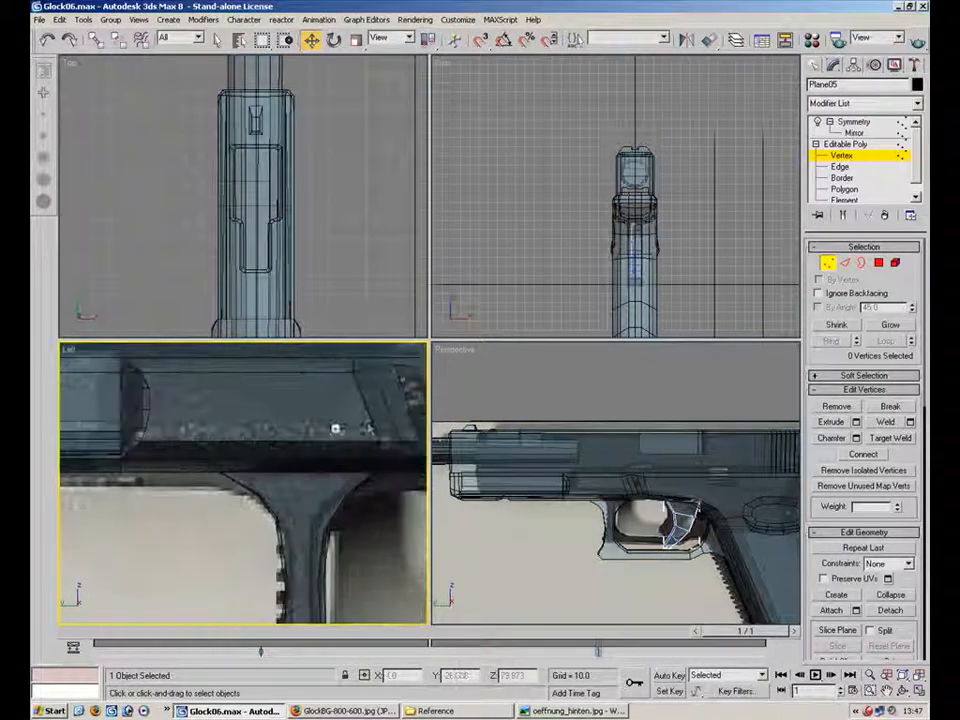
# - Try to create a small box over the slanted recess above the trigger guard
pyautogui.click(815, 65)
pyautogui.click(837, 155)
pyautogui.moveTo(314, 421); pyautogui.dragTo(353, 466)
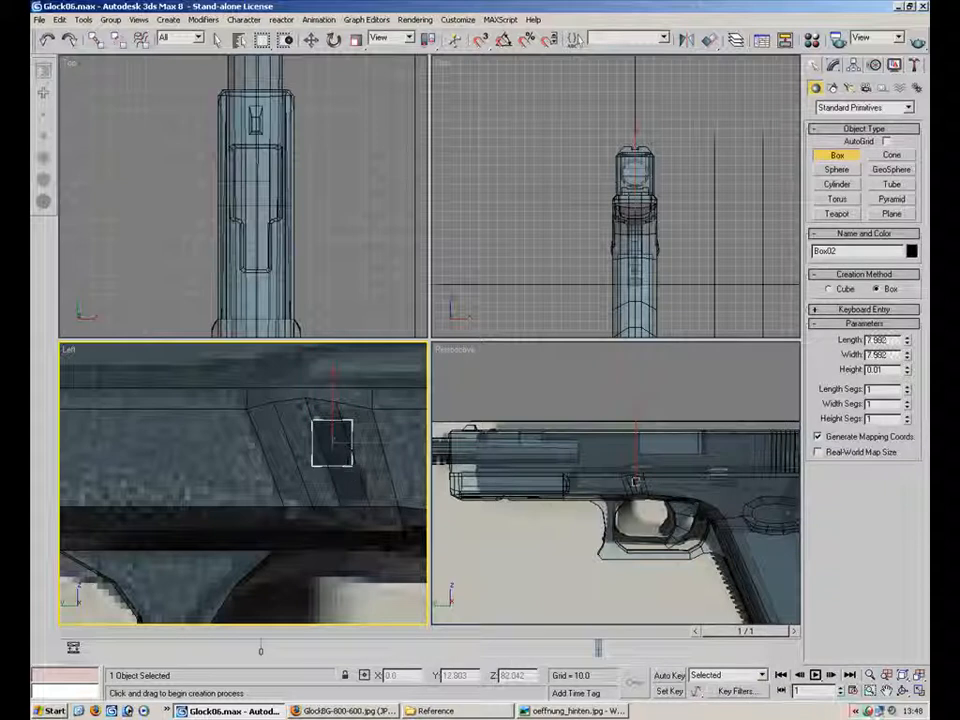
pyautogui.click(532, 426)
pyautogui.keyDown('alt'); pyautogui.moveTo(628, 529); pyautogui.dragTo(631, 538, button='middle'); pyautogui.keyUp('alt')
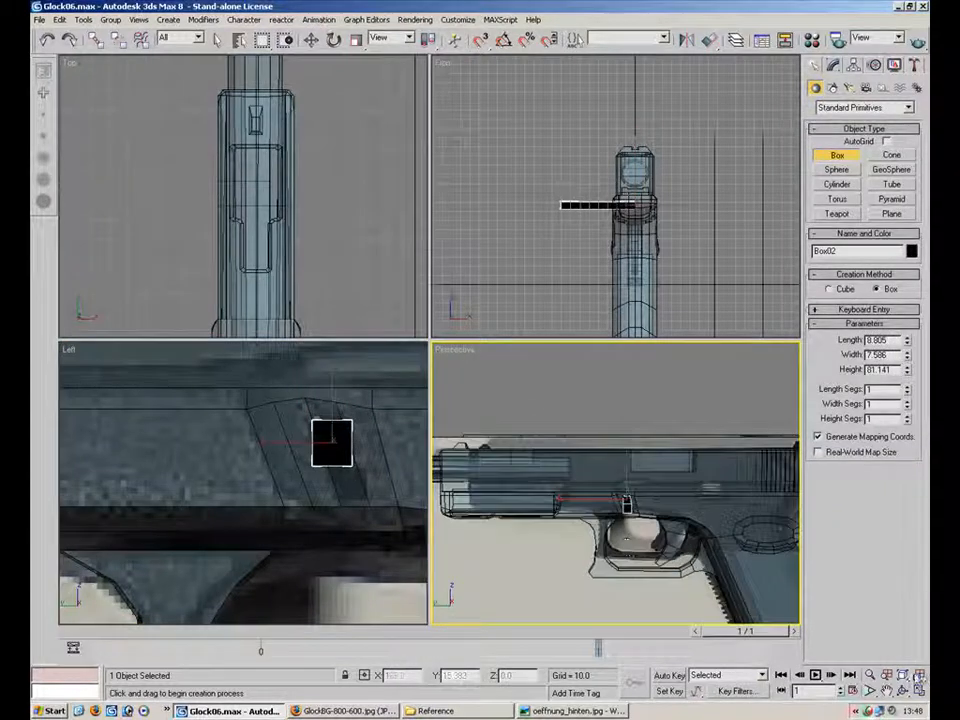
pyautogui.hotkey('alt', 'w')
pyautogui.keyDown('alt'); pyautogui.moveTo(500, 380); pyautogui.dragTo(643, 313, button='middle'); pyautogui.keyUp('alt')
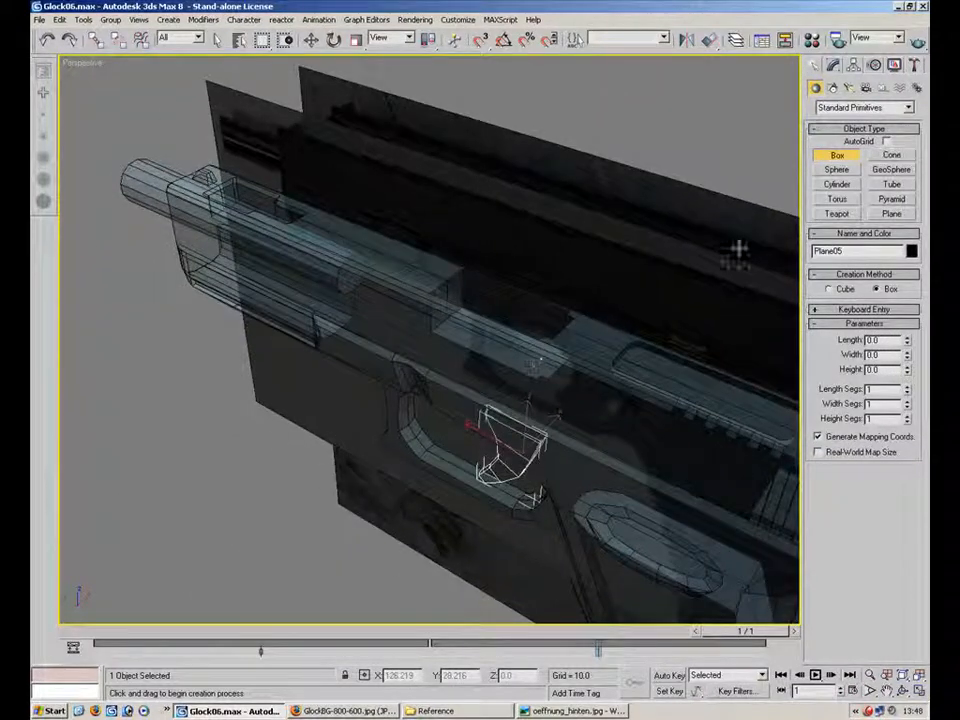
# - Create a plane about 9.9 long and 6 wide in the Left view over the slanted recess above the trigger guard
pyautogui.click(889, 214)
pyautogui.keyDown('alt'); pyautogui.moveTo(442, 432); pyautogui.dragTo(496, 371, button='middle'); pyautogui.keyUp('alt')
pyautogui.scroll(2, 496, 371)
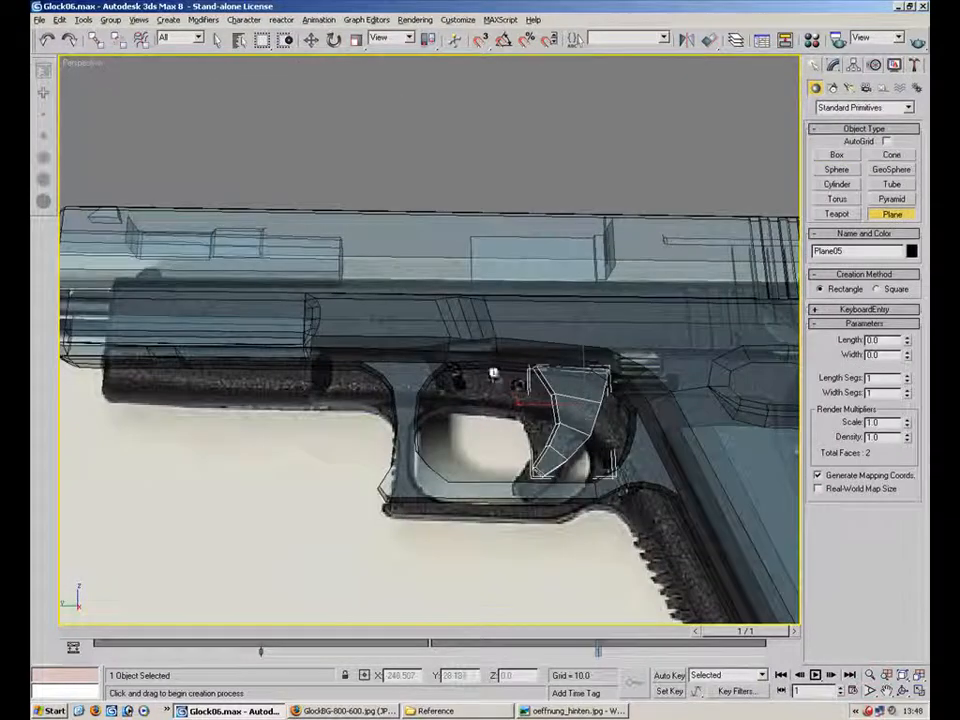
pyautogui.click(917, 690)
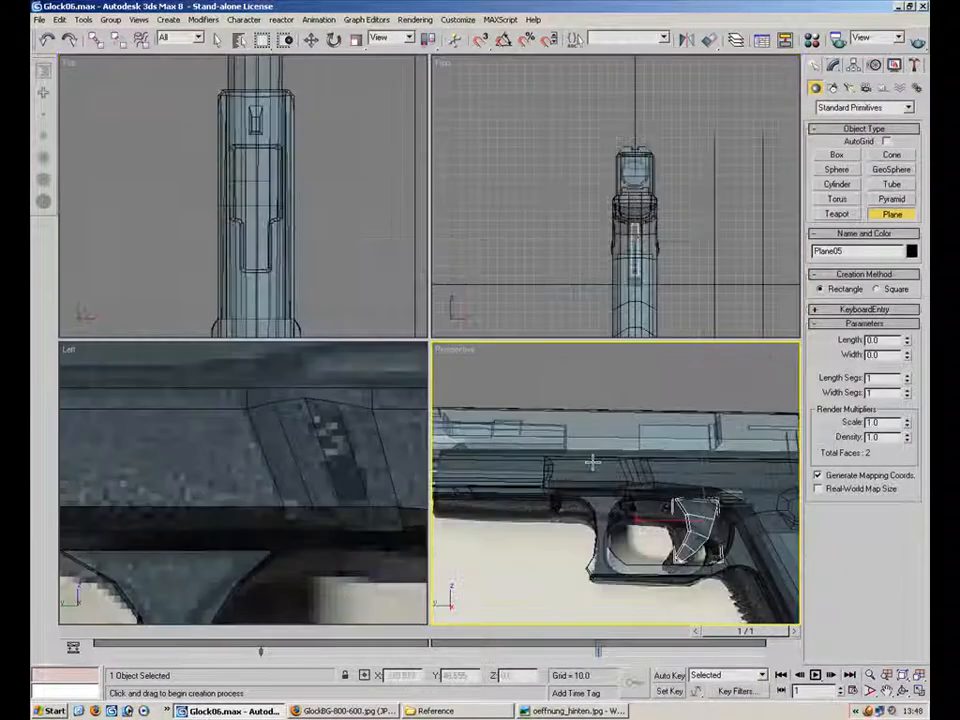
pyautogui.moveTo(316, 424); pyautogui.dragTo(264, 472, button='middle')
pyautogui.moveTo(288, 442); pyautogui.dragTo(260, 487)
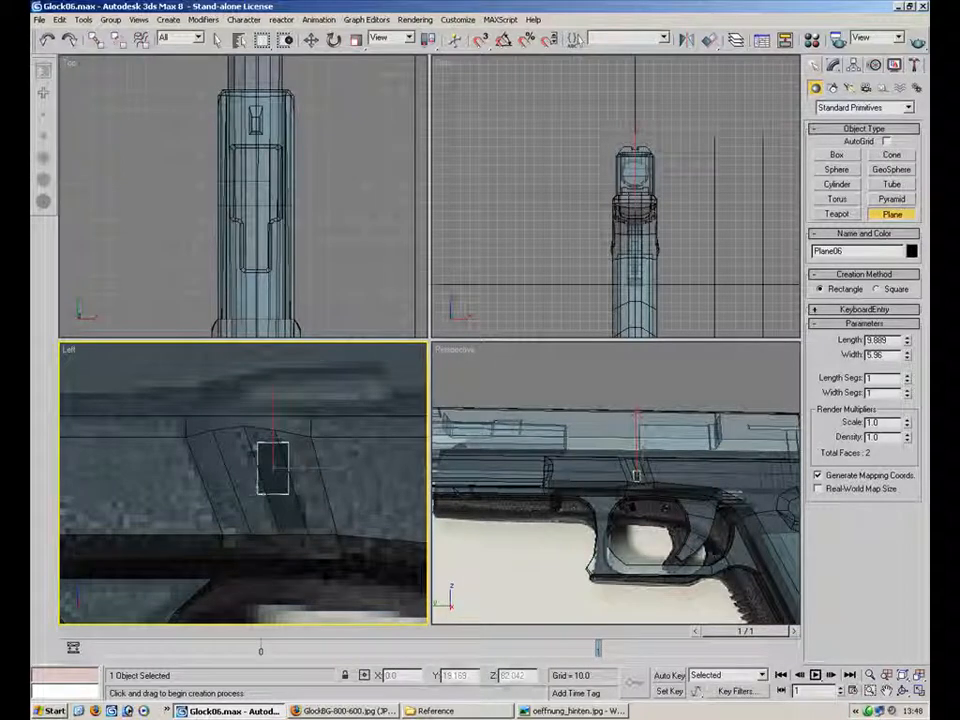
# - Move the new plane sideways out of the gun body to about X -25.1
pyautogui.click(309, 43)
pyautogui.moveTo(609, 493); pyautogui.dragTo(592, 512, button='middle')
pyautogui.click(919, 691)
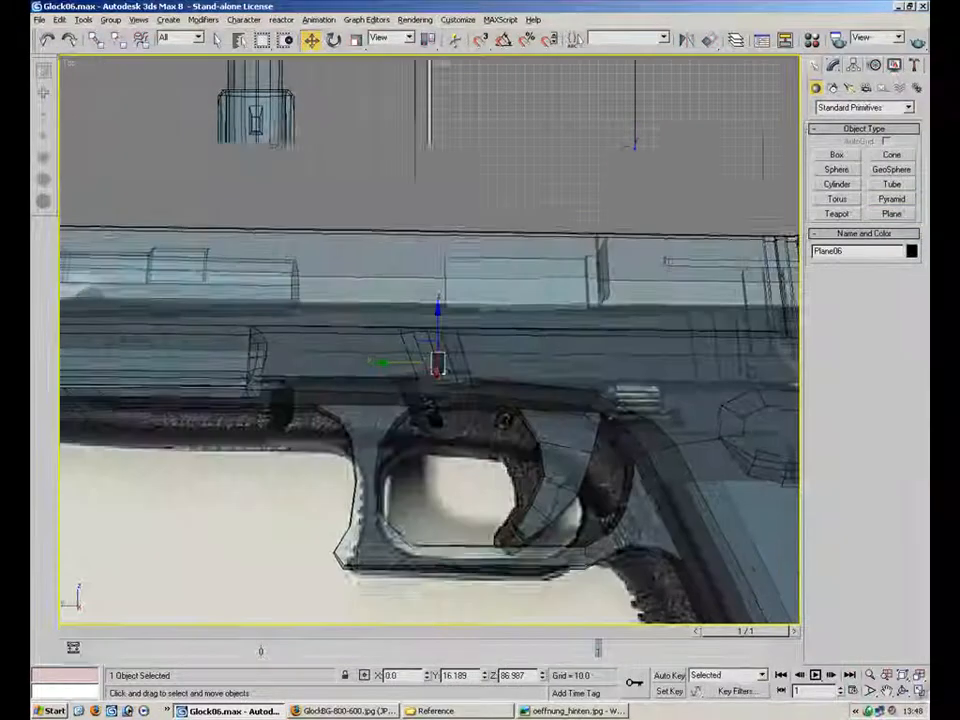
pyautogui.keyDown('alt'); pyautogui.moveTo(521, 384); pyautogui.dragTo(476, 431, button='middle'); pyautogui.keyUp('alt')
pyautogui.scroll(3, 475, 374)
pyautogui.moveTo(452, 366); pyautogui.dragTo(375, 401)
pyautogui.keyDown('alt'); pyautogui.moveTo(375, 401); pyautogui.dragTo(457, 353, button='middle'); pyautogui.keyUp('alt')
pyautogui.scroll(2, 457, 353)
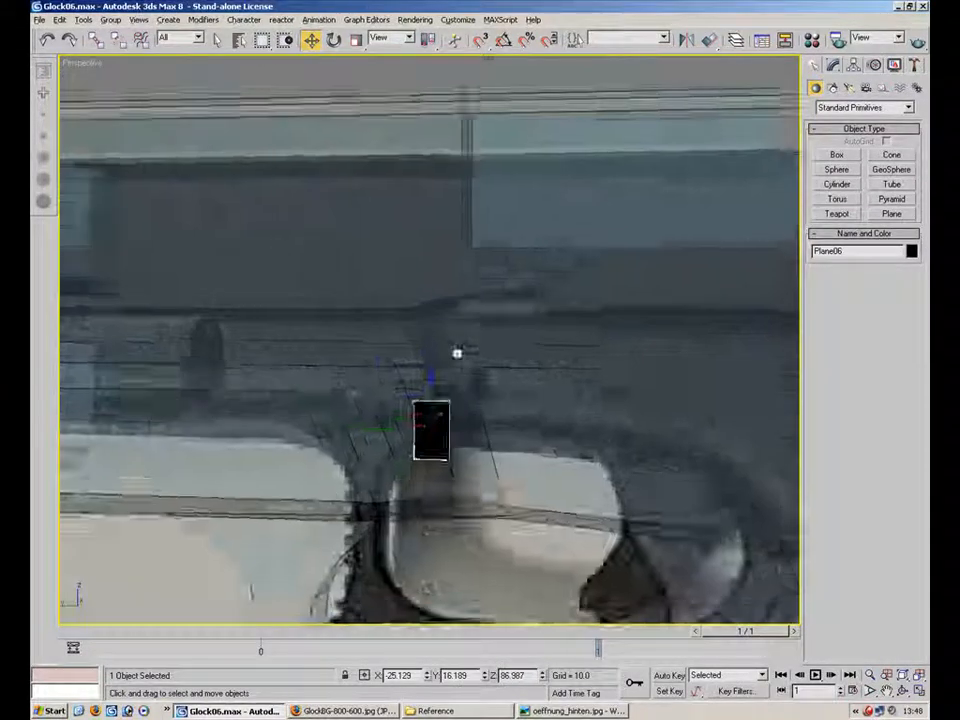
# - Convert the small plane to an Editable Poly and assign it the 01 - Default material
pyautogui.scroll(2, 457, 353)
pyautogui.rightClick(433, 450)
pyautogui.moveTo(461, 574)
pyautogui.click(557, 585)
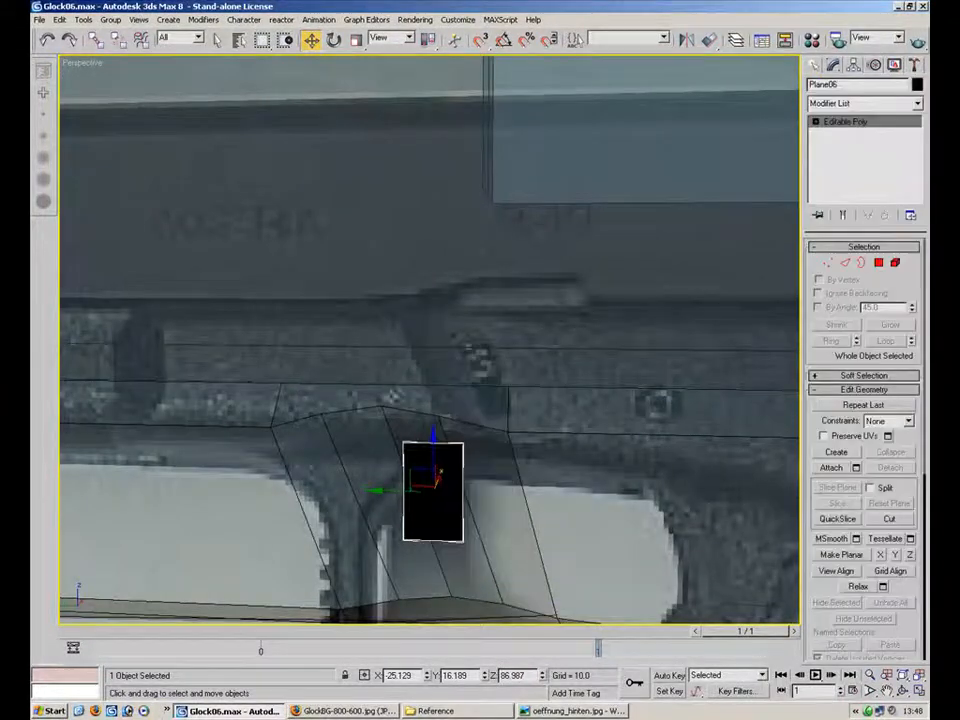
pyautogui.press('m')
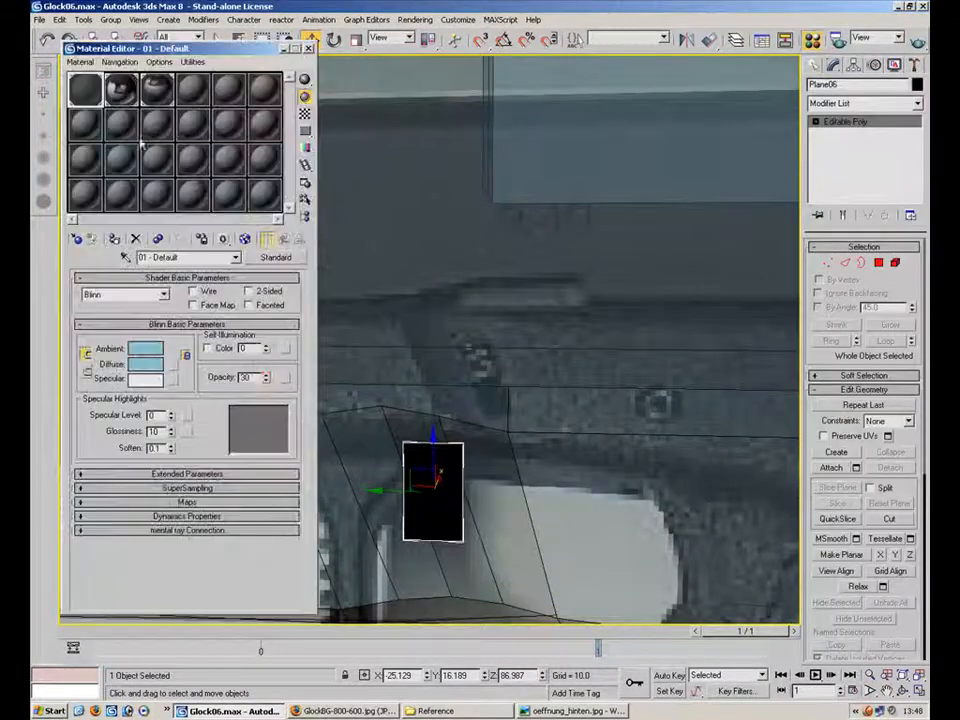
pyautogui.click(114, 239)
pyautogui.click(308, 49)
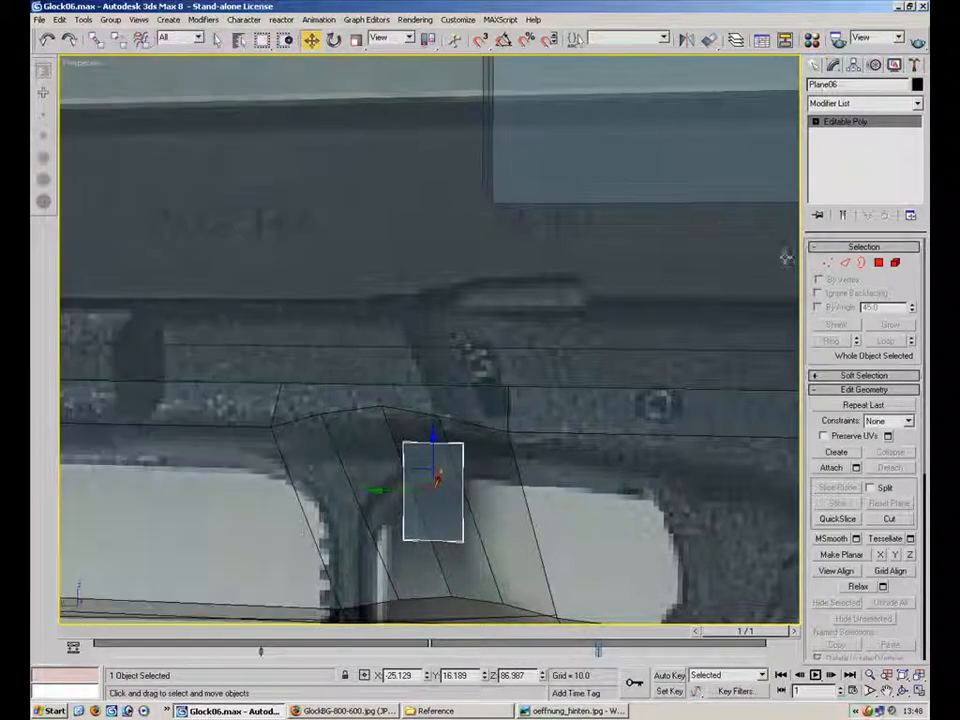
# - Extend new faces from the small plane's edges toward the gun body to give the plate depth
pyautogui.click(845, 262)
pyautogui.keyDown('alt'); pyautogui.moveTo(504, 418); pyautogui.dragTo(400, 528, button='middle'); pyautogui.keyUp('alt')
pyautogui.keyDown('shift'); pyautogui.moveTo(333, 558); pyautogui.dragTo(354, 530); pyautogui.keyUp('shift')
pyautogui.keyDown('alt'); pyautogui.moveTo(354, 530); pyautogui.dragTo(481, 409, button='middle'); pyautogui.keyUp('alt')
pyautogui.press('2')
# - Rotate the small plate to follow the slant of the recess and return to frame 0 for the opaque model
pyautogui.press('e')
pyautogui.moveTo(524, 360); pyautogui.dragTo(456, 310)
pyautogui.keyDown('alt'); pyautogui.moveTo(456, 310); pyautogui.dragTo(516, 384, button='middle'); pyautogui.keyUp('alt')
pyautogui.press('w')
pyautogui.press(',')
pyautogui.keyDown('alt'); pyautogui.moveTo(440, 410); pyautogui.dragTo(498, 420, button='middle'); pyautogui.keyUp('alt')
pyautogui.keyDown('alt'); pyautogui.moveTo(489, 468); pyautogui.dragTo(320, 82, button='middle'); pyautogui.keyUp('alt')
# - Tilt the small plate to fit the recess surface and shift it along X to about -23.6
pyautogui.press('e')
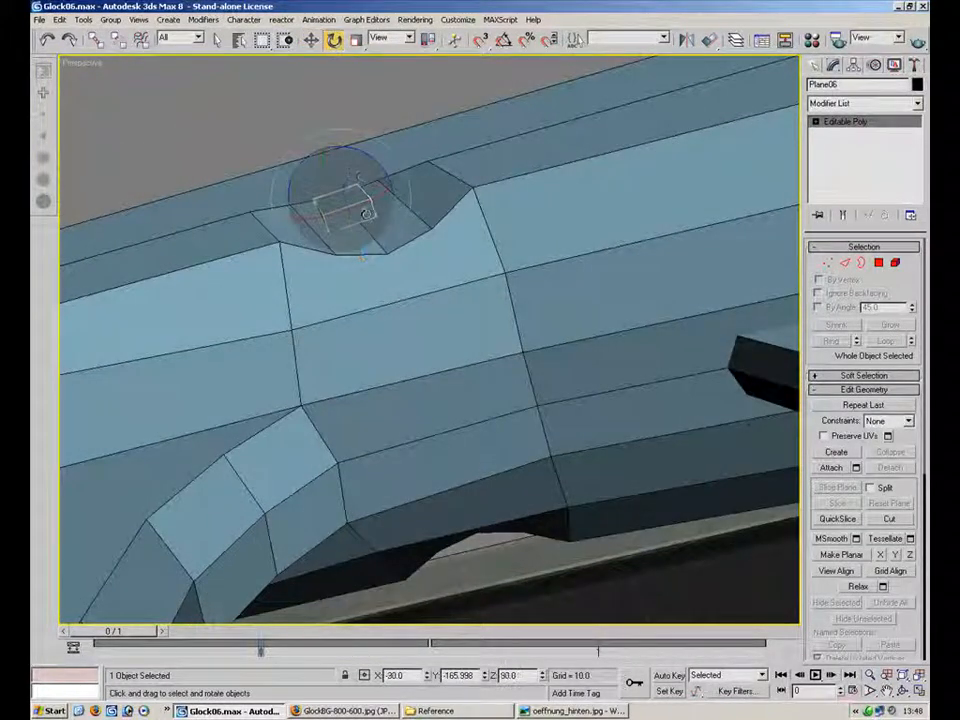
pyautogui.keyDown('alt'); pyautogui.moveTo(368, 198); pyautogui.dragTo(305, 320, button='middle'); pyautogui.keyUp('alt')
pyautogui.moveTo(246, 381); pyautogui.dragTo(243, 395)
pyautogui.keyDown('alt'); pyautogui.moveTo(242, 393); pyautogui.dragTo(317, 426, button='middle'); pyautogui.keyUp('alt')
pyautogui.press('w')
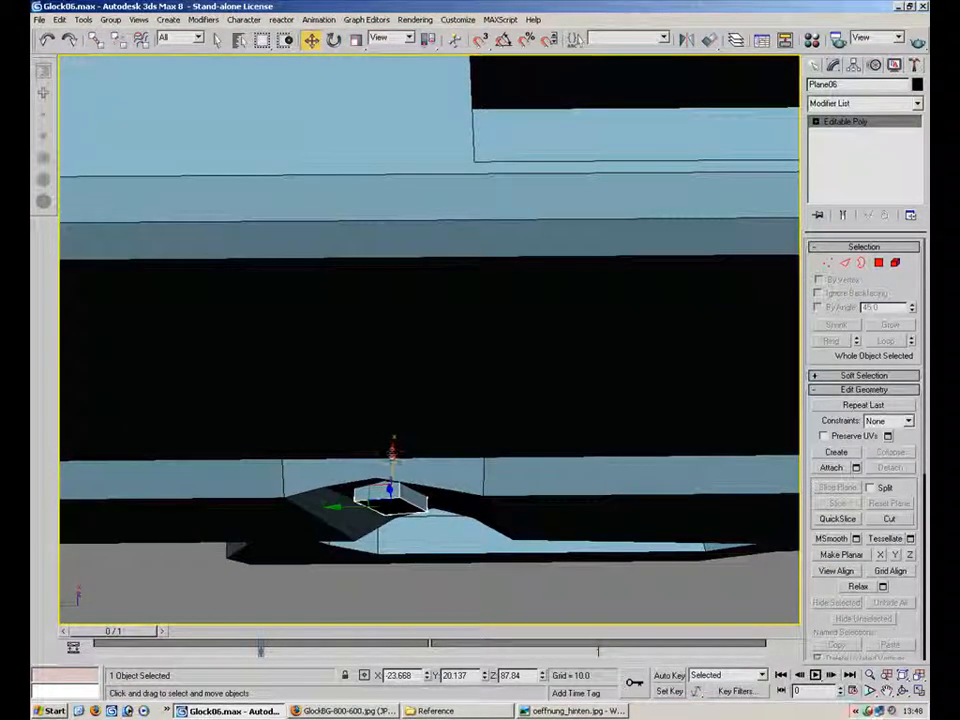
pyautogui.moveTo(392, 461); pyautogui.dragTo(392, 459)
pyautogui.click(488, 580)
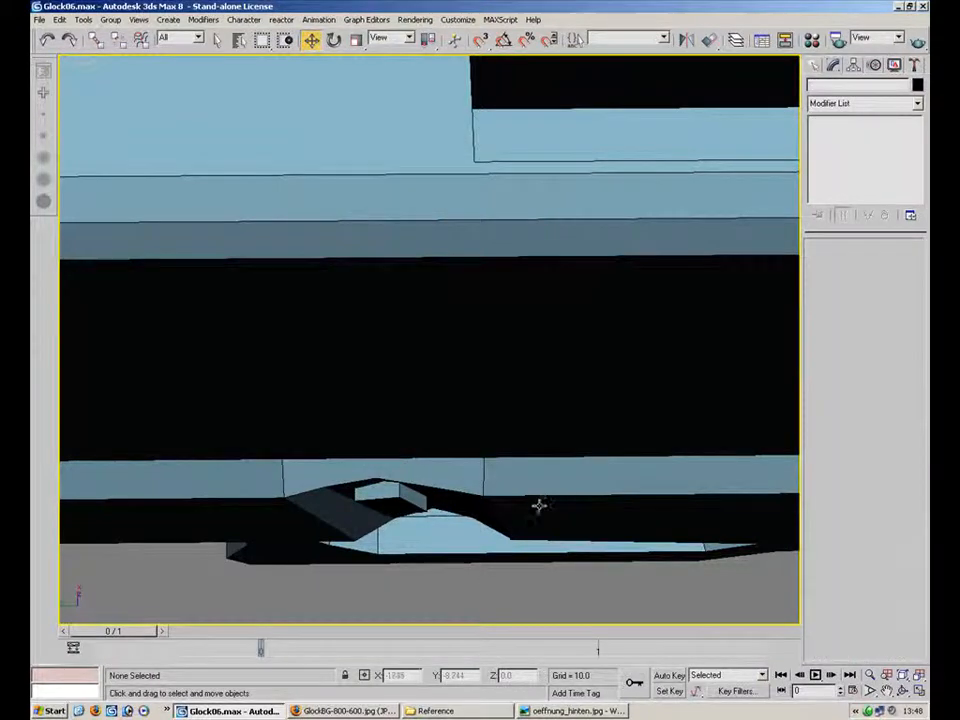
# - Clone the small plate from the recess down to the front edge of the grip behind the trigger guard
pyautogui.moveTo(540, 525); pyautogui.dragTo(432, 374, button='middle')
pyautogui.scroll(-2, 422, 366)
pyautogui.keyDown('alt'); pyautogui.moveTo(450, 452); pyautogui.dragTo(394, 286, button='middle'); pyautogui.keyUp('alt')
pyautogui.scroll(-2, 322, 334)
pyautogui.click(368, 334)
pyautogui.moveTo(253, 197); pyautogui.dragTo(585, 495)
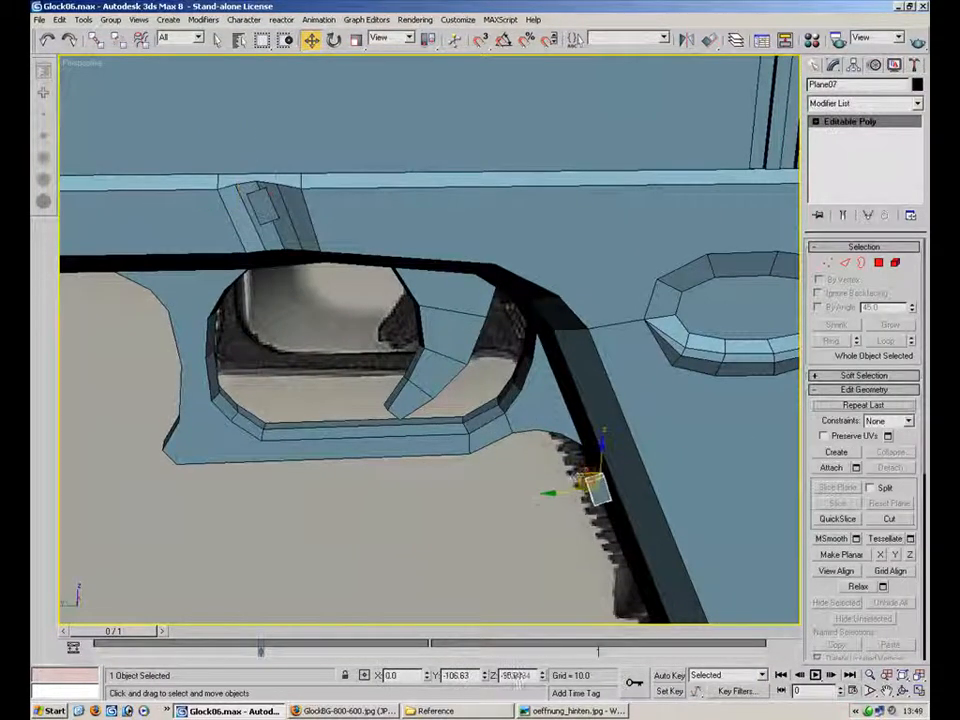
pyautogui.click(435, 413)
# - Move the cloned plate away from the gun body, to about X -45 and Y -103
pyautogui.moveTo(531, 476); pyautogui.dragTo(551, 392, button='middle')
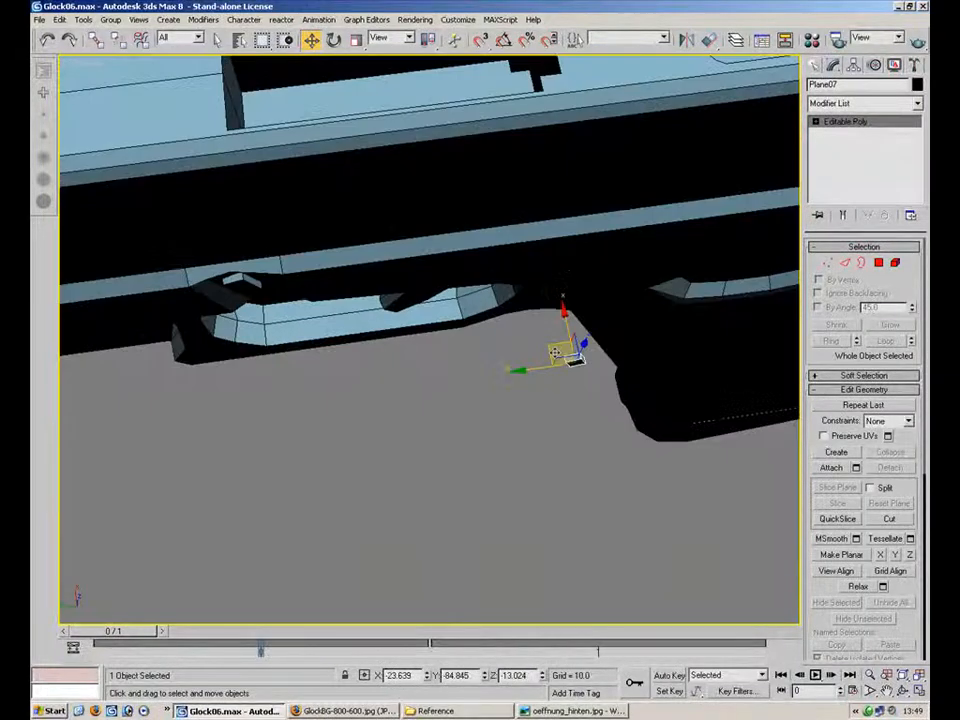
pyautogui.moveTo(561, 342); pyautogui.dragTo(612, 390)
pyautogui.hotkey('alt', 'w')
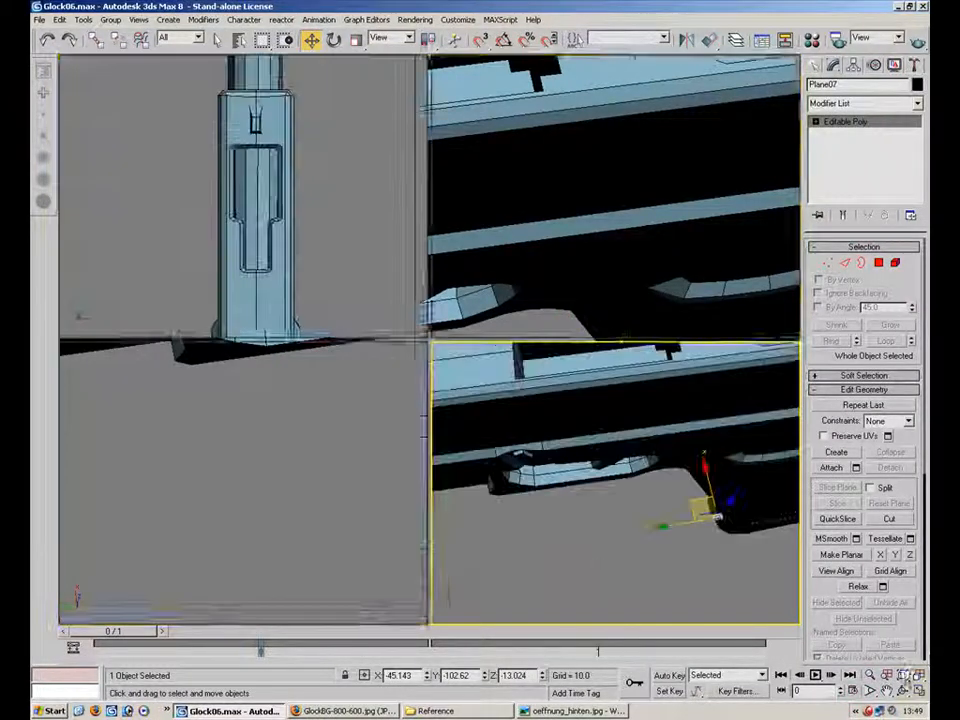
pyautogui.scroll(-5, 191, 381)
pyautogui.moveTo(336, 435); pyautogui.dragTo(246, 334, button='middle')
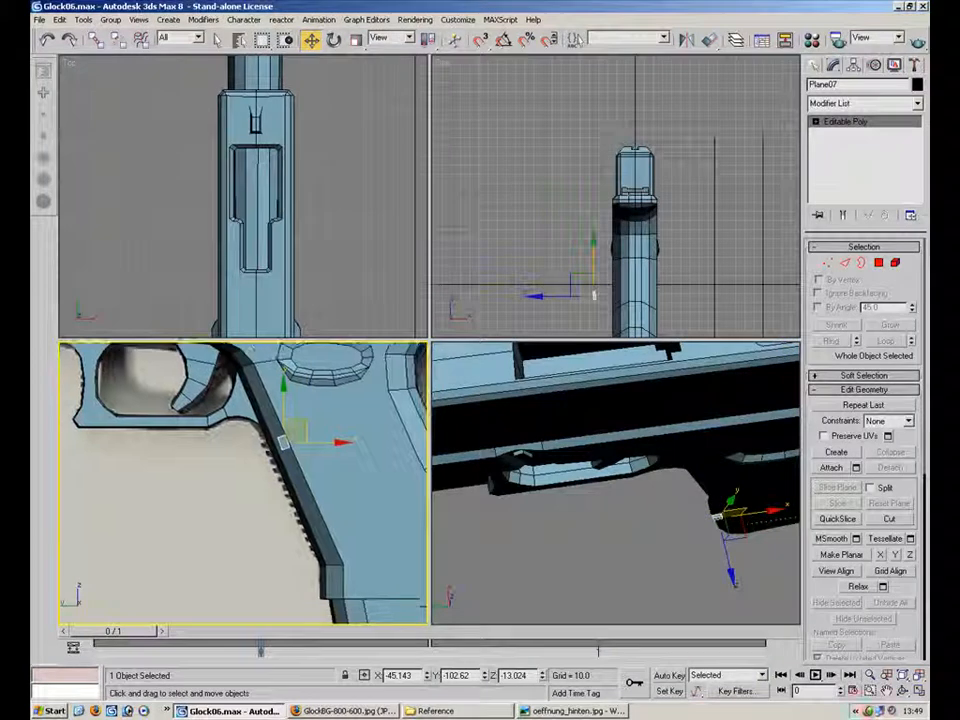
# - Switch to frame 1 for the see-through model and move the plate up over the grip's upper front edge in the Left view
pyautogui.press('.')
pyautogui.moveTo(278, 444); pyautogui.dragTo(280, 469, button='middle')
pyautogui.scroll(3, 280, 469)
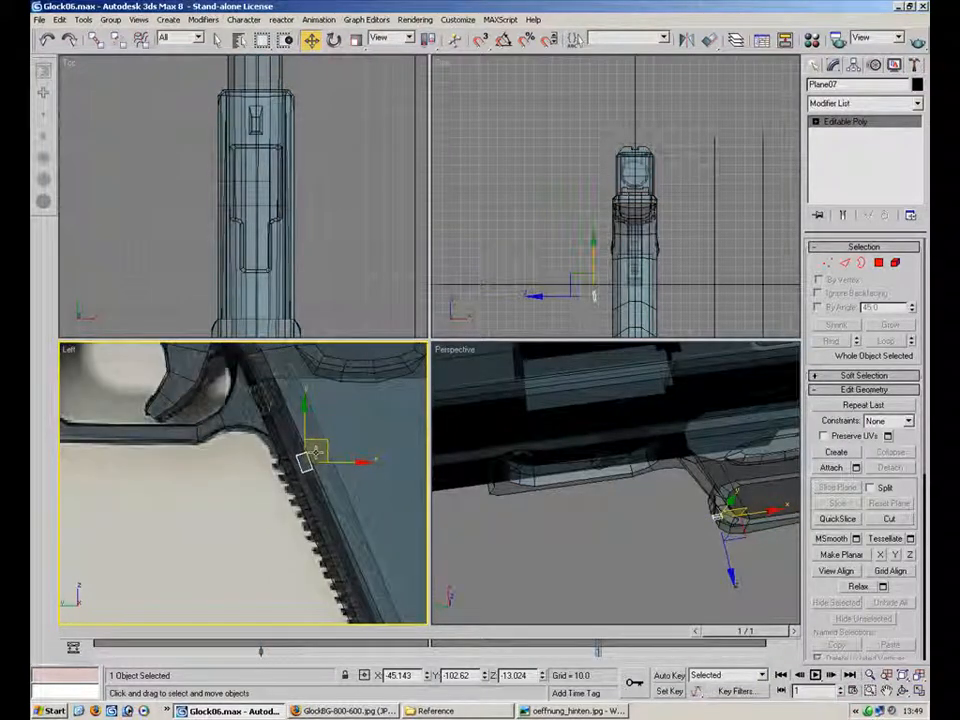
pyautogui.moveTo(320, 443); pyautogui.dragTo(277, 378)
# - Select all eight vertices of the plate and scale them up uniformly to the size of the button
pyautogui.press('1')
pyautogui.scroll(3, 340, 414)
pyautogui.moveTo(354, 347); pyautogui.dragTo(272, 421)
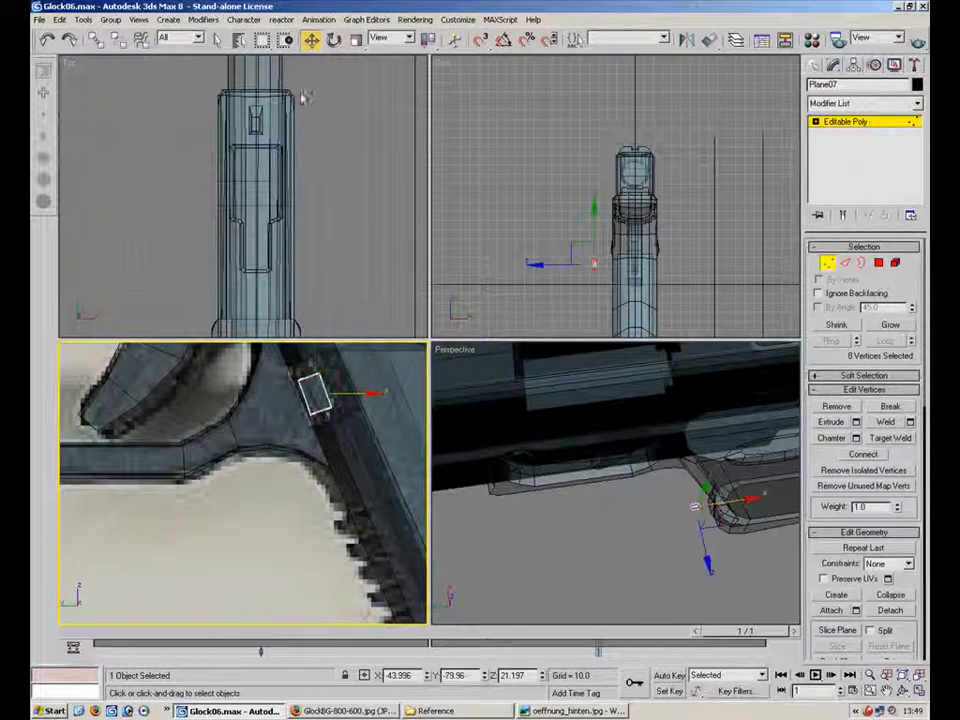
pyautogui.click(357, 42)
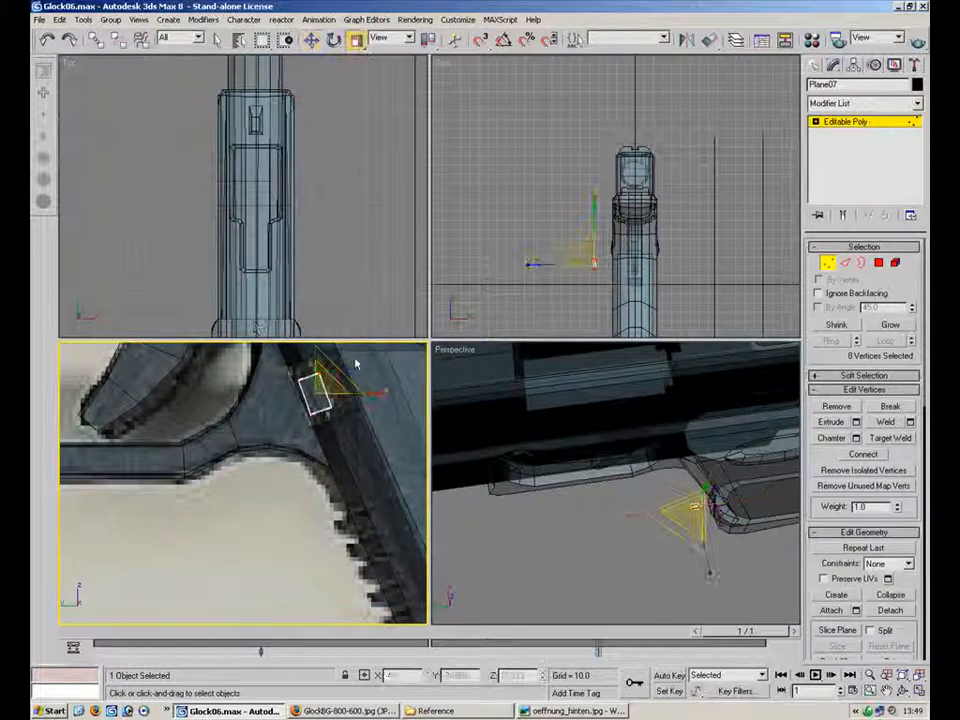
pyautogui.moveTo(686, 512); pyautogui.dragTo(671, 474)
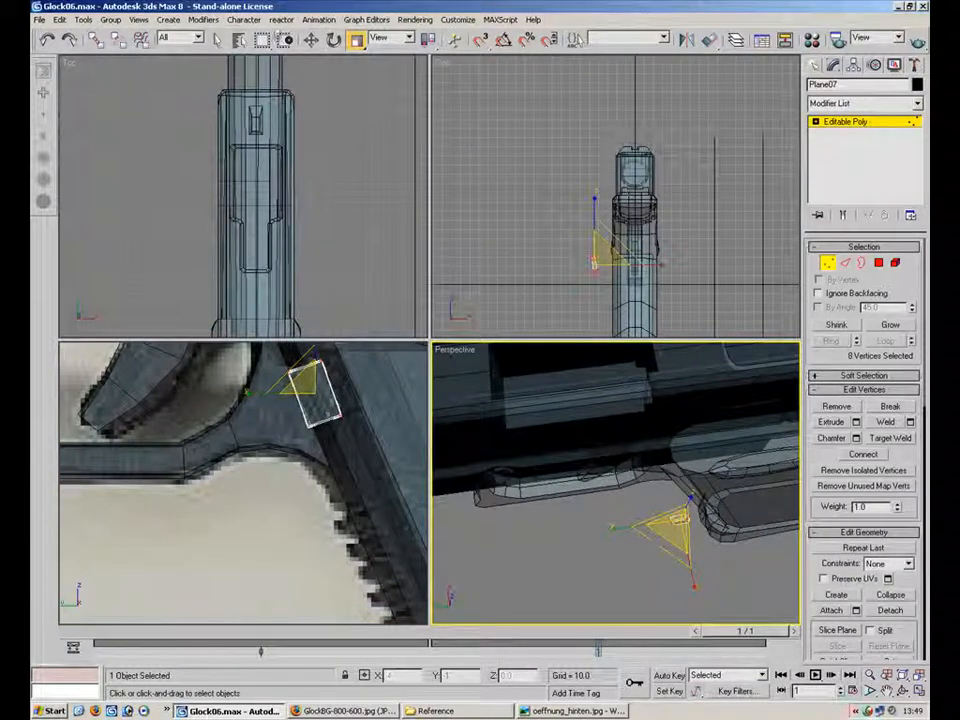
# - Move the enlarged block's vertices along X against the grip's side and return to frame 0 for the opaque model
pyautogui.click(310, 40)
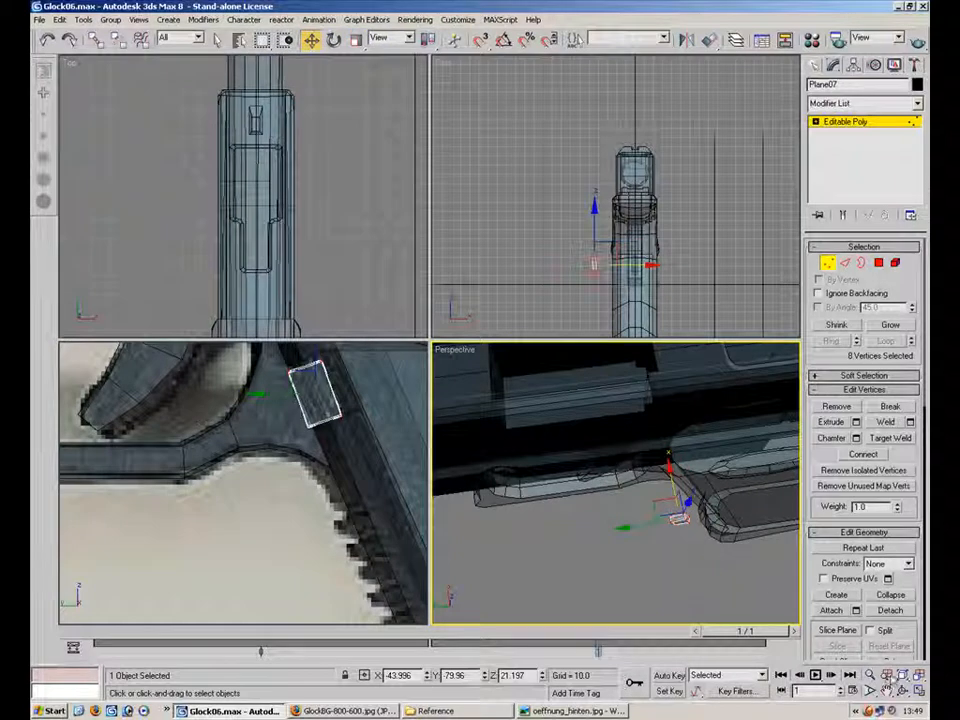
pyautogui.hotkey('alt', 'w')
pyautogui.keyDown('alt'); pyautogui.moveTo(476, 386); pyautogui.dragTo(243, 288, button='middle'); pyautogui.keyUp('alt')
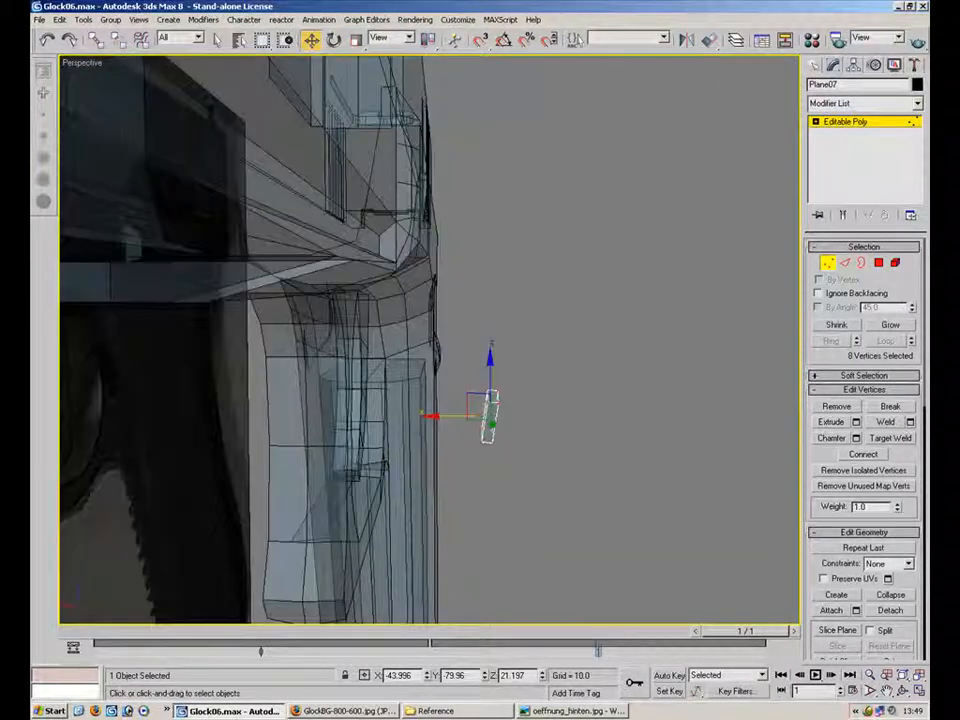
pyautogui.moveTo(476, 412); pyautogui.dragTo(430, 415)
pyautogui.moveTo(369, 411); pyautogui.dragTo(360, 411)
pyautogui.press(',')
pyautogui.keyDown('alt'); pyautogui.moveTo(543, 401); pyautogui.dragTo(318, 322, button='middle'); pyautogui.keyUp('alt')
pyautogui.moveTo(257, 402); pyautogui.dragTo(306, 402)
# - Select the block's two inner front vertices and pull them along X deeper into the grip to give it a wedge shape
pyautogui.click(334, 41)
pyautogui.keyDown('alt'); pyautogui.moveTo(530, 290); pyautogui.dragTo(585, 382, button='middle'); pyautogui.keyUp('alt')
pyautogui.click(826, 263)
pyautogui.click(826, 263)
pyautogui.click(330, 422)
pyautogui.keyDown('ctrl'); pyautogui.click(330, 513); pyautogui.keyUp('ctrl')
pyautogui.press('w')
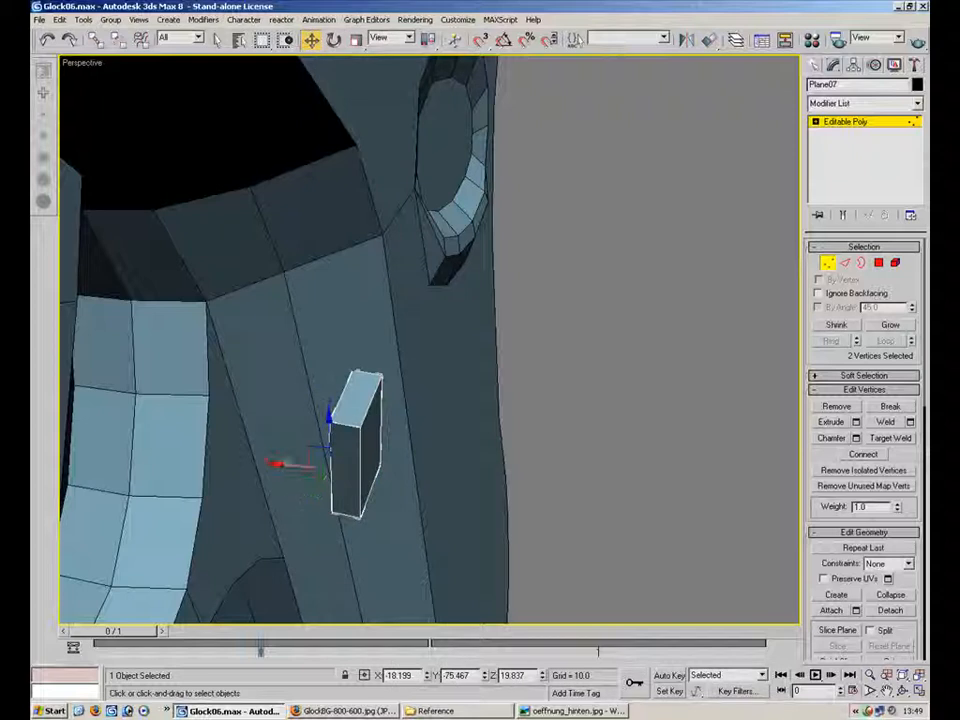
pyautogui.moveTo(286, 458); pyautogui.dragTo(236, 452)
# - Rotate all the block's vertices to follow the slanted front face of the grip and leave vertex editing
pyautogui.keyDown('alt'); pyautogui.moveTo(227, 445); pyautogui.dragTo(350, 369, button='middle'); pyautogui.keyUp('alt')
pyautogui.keyDown('alt'); pyautogui.moveTo(415, 352); pyautogui.dragTo(354, 386, button='middle'); pyautogui.keyUp('alt')
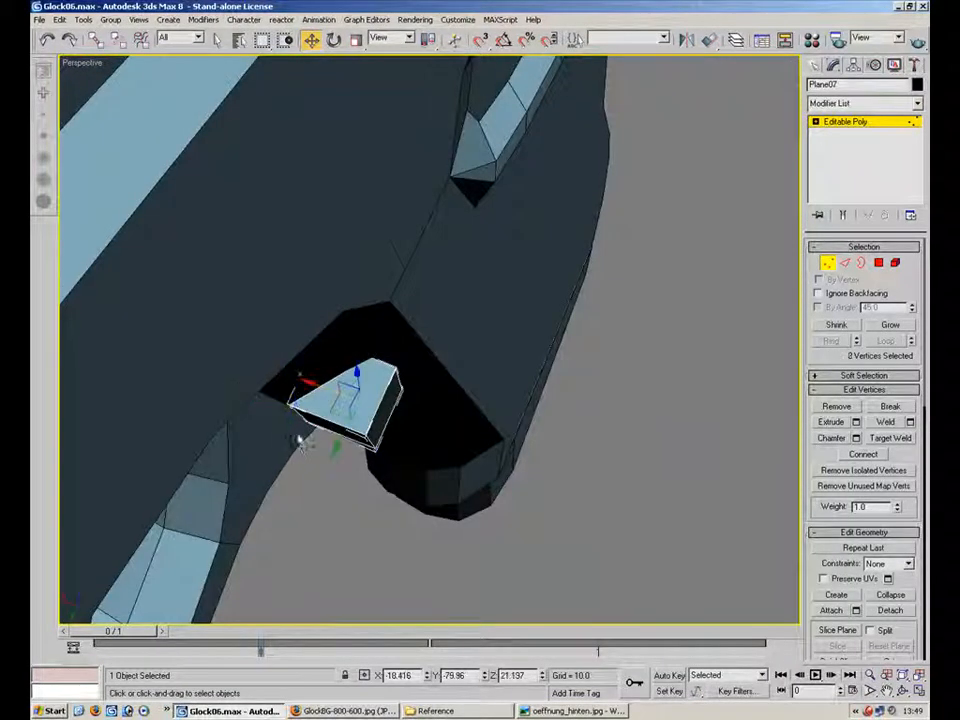
pyautogui.keyDown('alt'); pyautogui.moveTo(290, 300); pyautogui.dragTo(332, 244, button='middle'); pyautogui.keyUp('alt')
pyautogui.press('e')
pyautogui.moveTo(358, 386); pyautogui.dragTo(381, 384)
pyautogui.keyDown('alt'); pyautogui.moveTo(368, 369); pyautogui.dragTo(242, 321, button='middle'); pyautogui.keyUp('alt')
pyautogui.click(826, 263)
# - Shift the whole wedge block outward along X so it protrudes from the grip
pyautogui.click(302, 547)
pyautogui.keyDown('alt'); pyautogui.moveTo(362, 247); pyautogui.dragTo(400, 300, button='middle'); pyautogui.keyUp('alt')
pyautogui.click(354, 386)
pyautogui.keyDown('alt'); pyautogui.moveTo(354, 386); pyautogui.dragTo(409, 356, button='middle'); pyautogui.keyUp('alt')
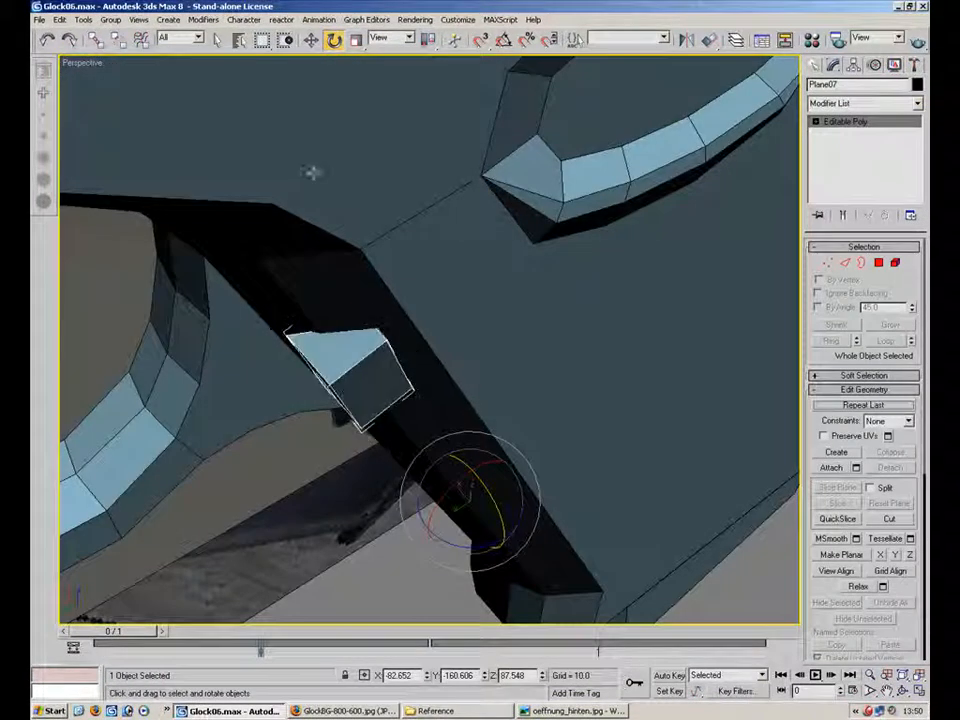
pyautogui.keyDown('alt'); pyautogui.moveTo(409, 356); pyautogui.dragTo(345, 255, button='middle'); pyautogui.keyUp('alt')
pyautogui.click(311, 40)
pyautogui.keyDown('alt'); pyautogui.moveTo(371, 403); pyautogui.dragTo(495, 437, button='middle'); pyautogui.keyUp('alt')
pyautogui.moveTo(528, 416); pyautogui.dragTo(561, 424)
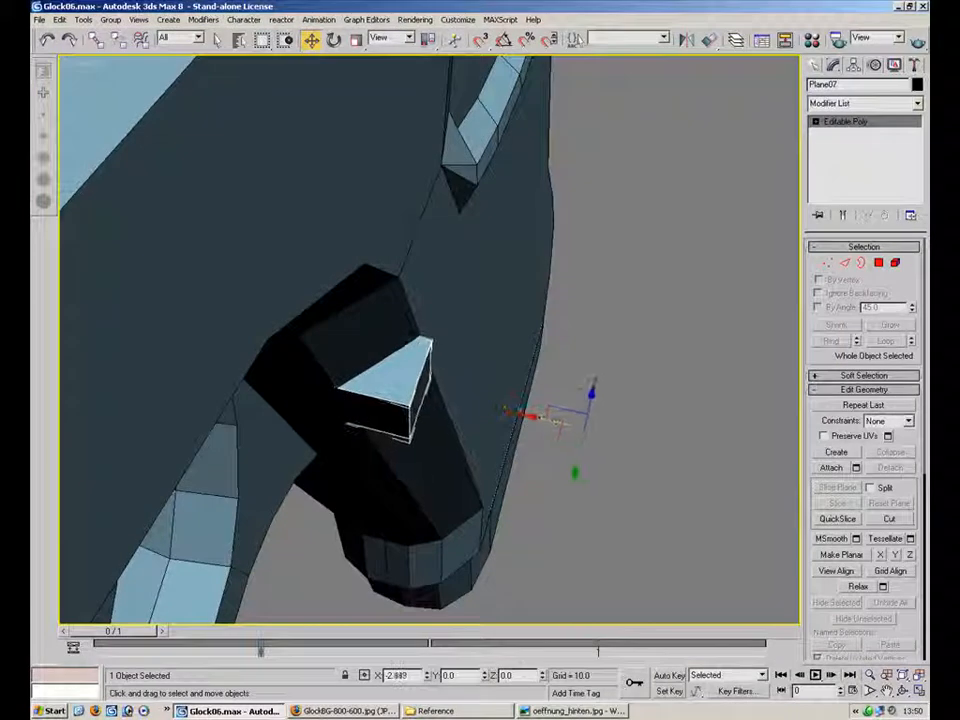
# - Center the block's pivot point on the object
pyautogui.keyDown('alt'); pyautogui.moveTo(541, 414); pyautogui.dragTo(394, 214, button='middle'); pyautogui.keyUp('alt')
pyautogui.click(334, 40)
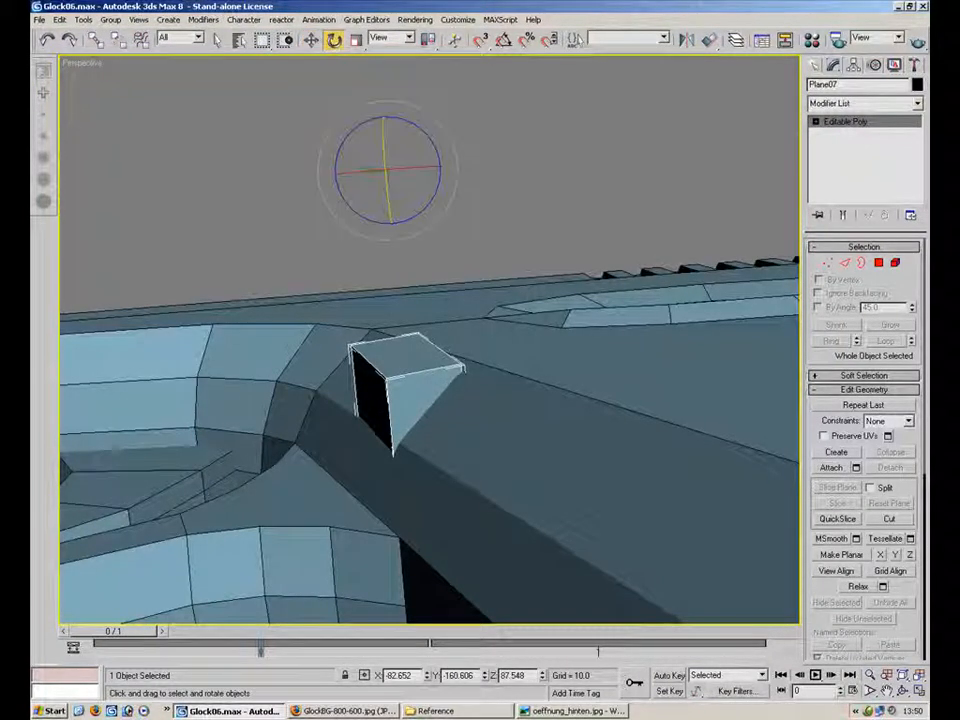
pyautogui.click(853, 65)
pyautogui.click(864, 154)
pyautogui.click(862, 227)
pyautogui.click(851, 150)
# - Rotate the block about Z by about -8 degrees
pyautogui.keyDown('alt'); pyautogui.moveTo(585, 350); pyautogui.dragTo(437, 395, button='middle'); pyautogui.keyUp('alt')
pyautogui.moveTo(437, 395); pyautogui.dragTo(424, 397)
pyautogui.keyDown('alt'); pyautogui.moveTo(397, 374); pyautogui.dragTo(413, 400, button='middle'); pyautogui.keyUp('alt')
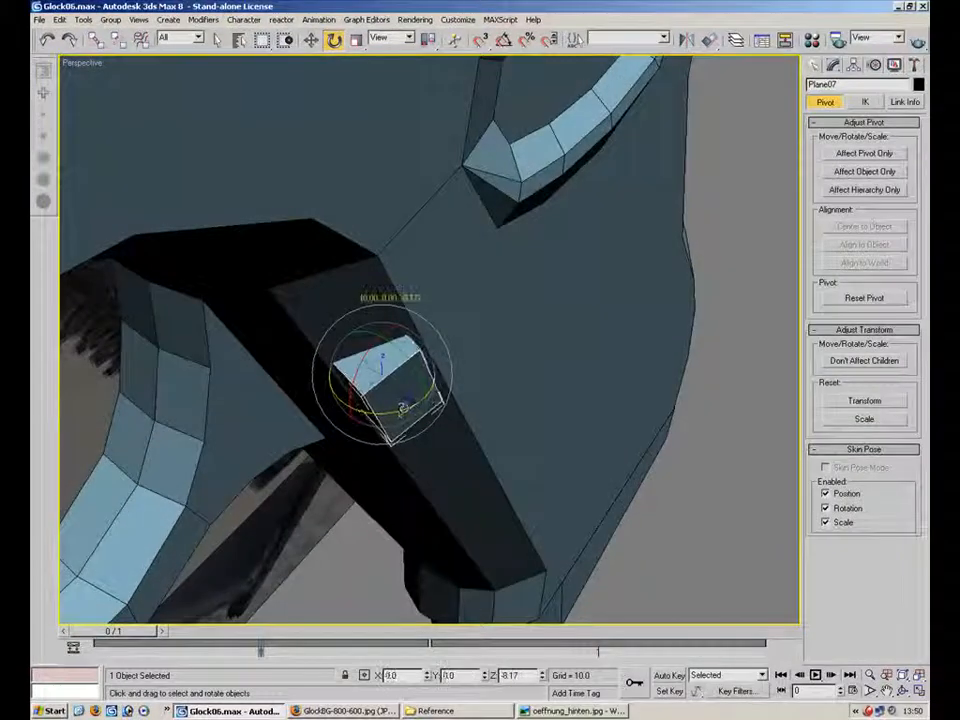
# - Rotate the block about its local X axis by about -10 degrees and set the reference coordinate system back to View
pyautogui.click(393, 37)
pyautogui.click(388, 79)
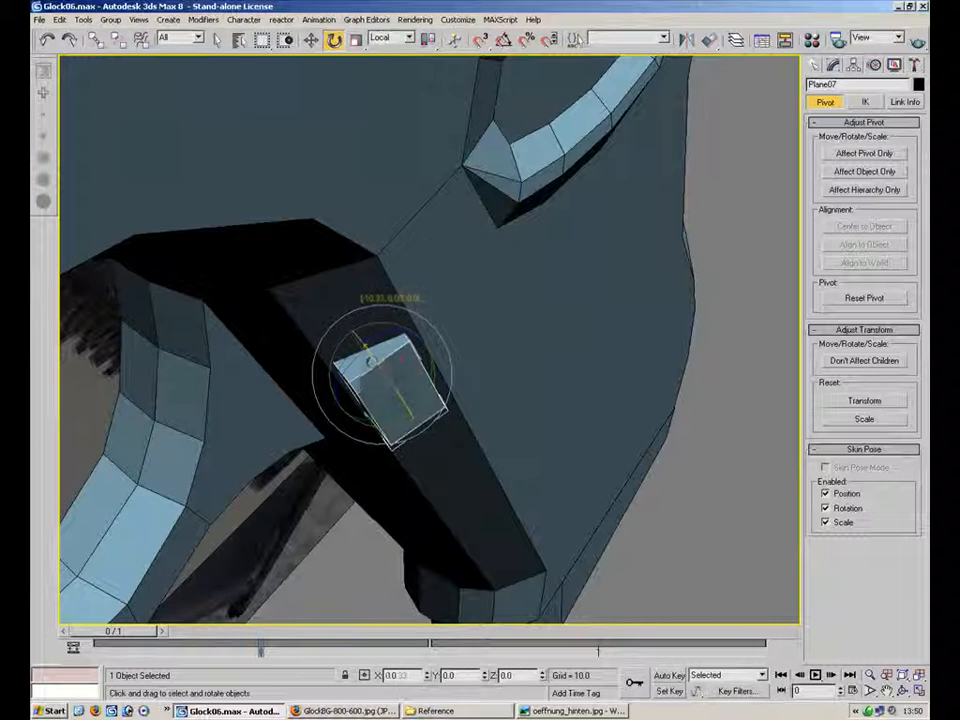
pyautogui.click(393, 37)
pyautogui.click(388, 51)
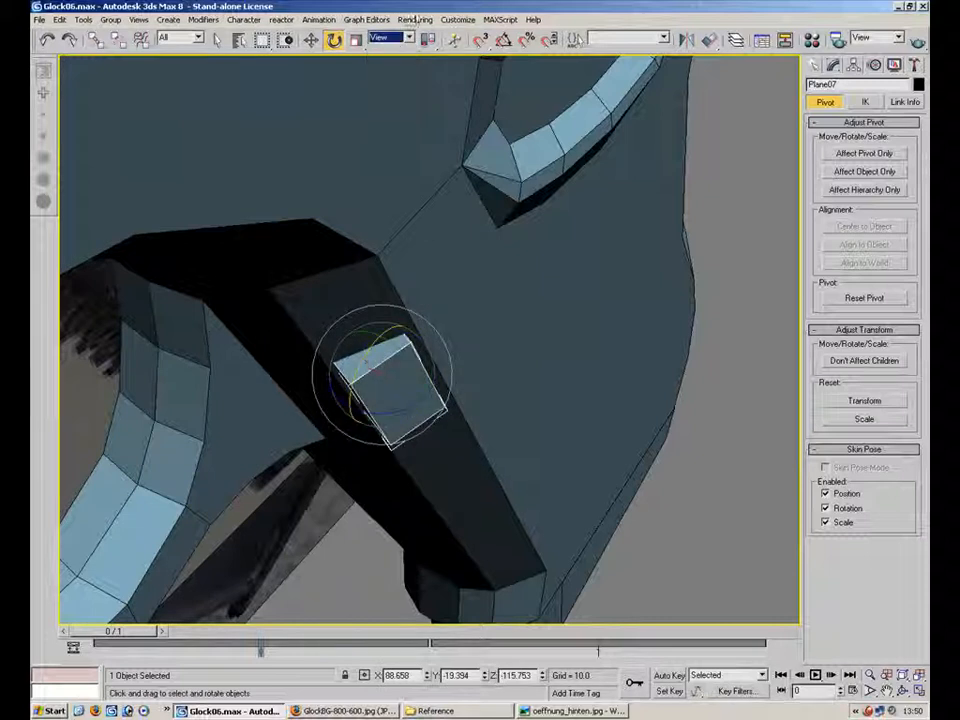
pyautogui.click(406, 37)
pyautogui.click(402, 61)
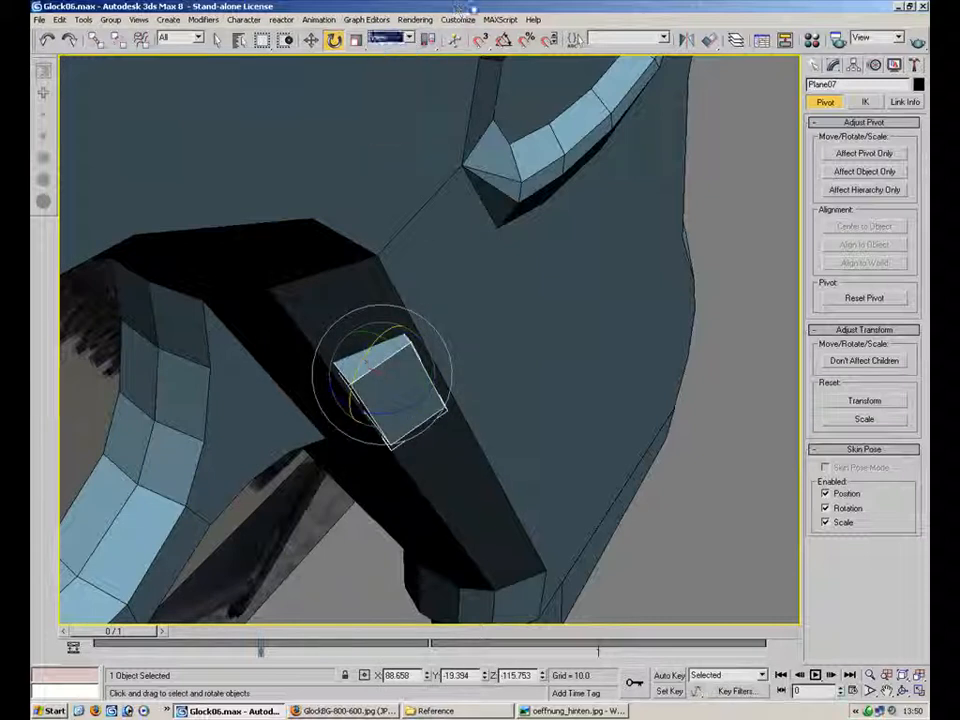
pyautogui.click(700, 489)
# - Move the block along X to about -18.5 and turn it slightly to match the angle of the grip face
pyautogui.keyDown('alt'); pyautogui.moveTo(441, 420); pyautogui.dragTo(449, 385, button='middle'); pyautogui.keyUp('alt')
pyautogui.click(438, 380)
pyautogui.click(311, 39)
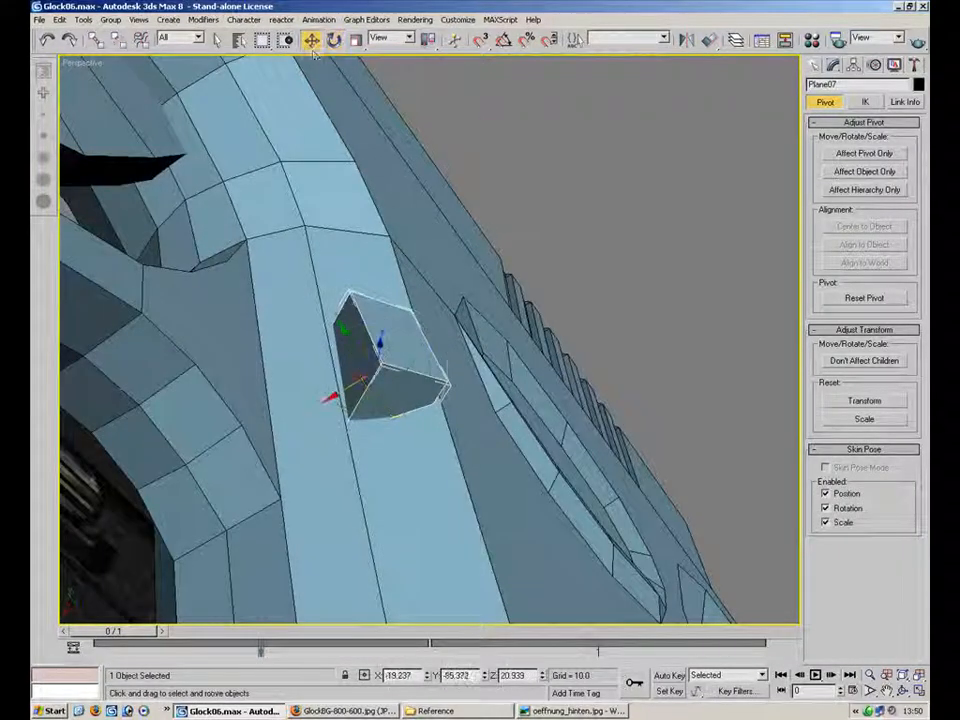
pyautogui.moveTo(340, 391); pyautogui.dragTo(334, 396)
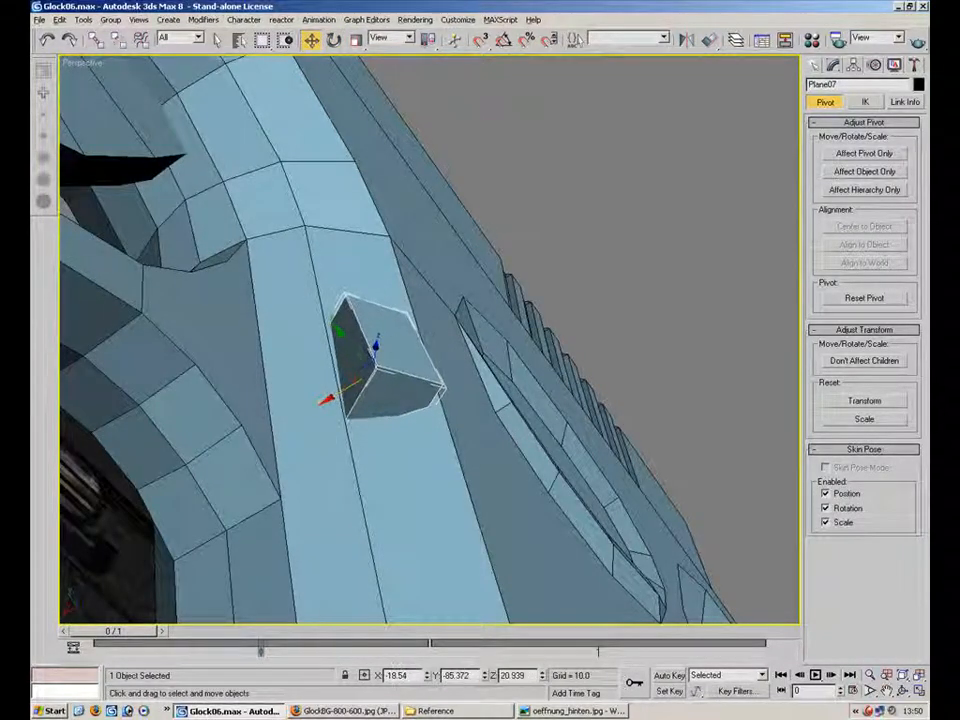
pyautogui.keyDown('alt'); pyautogui.moveTo(334, 396); pyautogui.dragTo(360, 380, button='middle'); pyautogui.keyUp('alt')
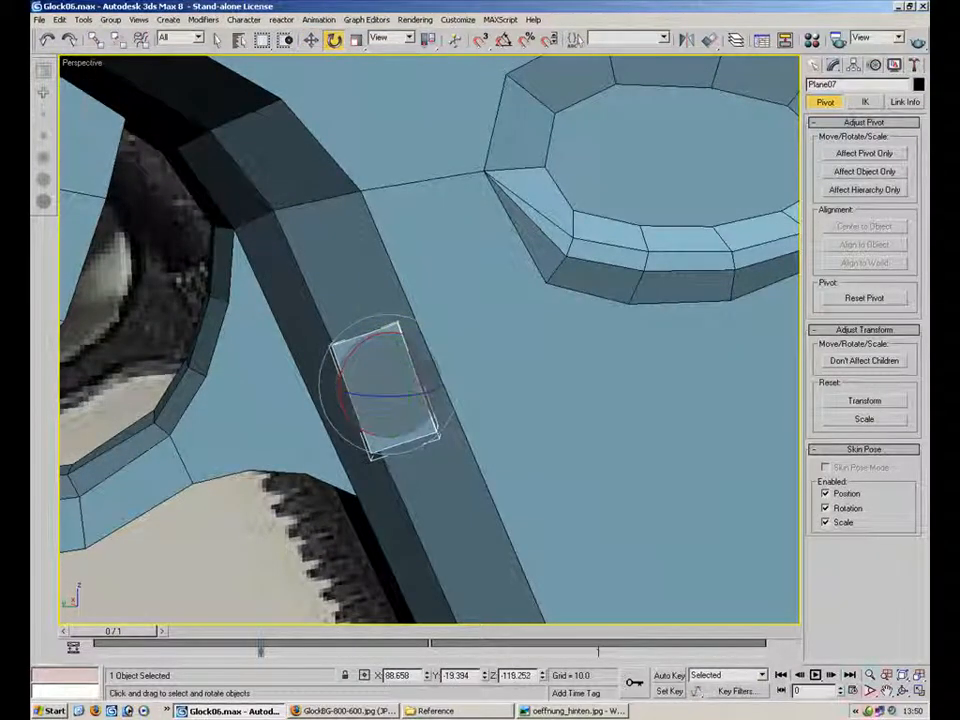
pyautogui.moveTo(368, 337); pyautogui.dragTo(443, 336)
# - Reselect the block on the grip and rotate it slightly in the Local coordinate system to align with the grip's edges
pyautogui.moveTo(400, 330)
pyautogui.keyDown('alt'); pyautogui.mouseDown(button='middle')
pyautogui.moveTo(484, 124)
pyautogui.moveTo(471, 493)
pyautogui.moveTo(401, 319)
pyautogui.mouseUp(button='middle'); pyautogui.keyUp('alt')
pyautogui.scroll(-8, 401, 319)
pyautogui.click(490, 349)
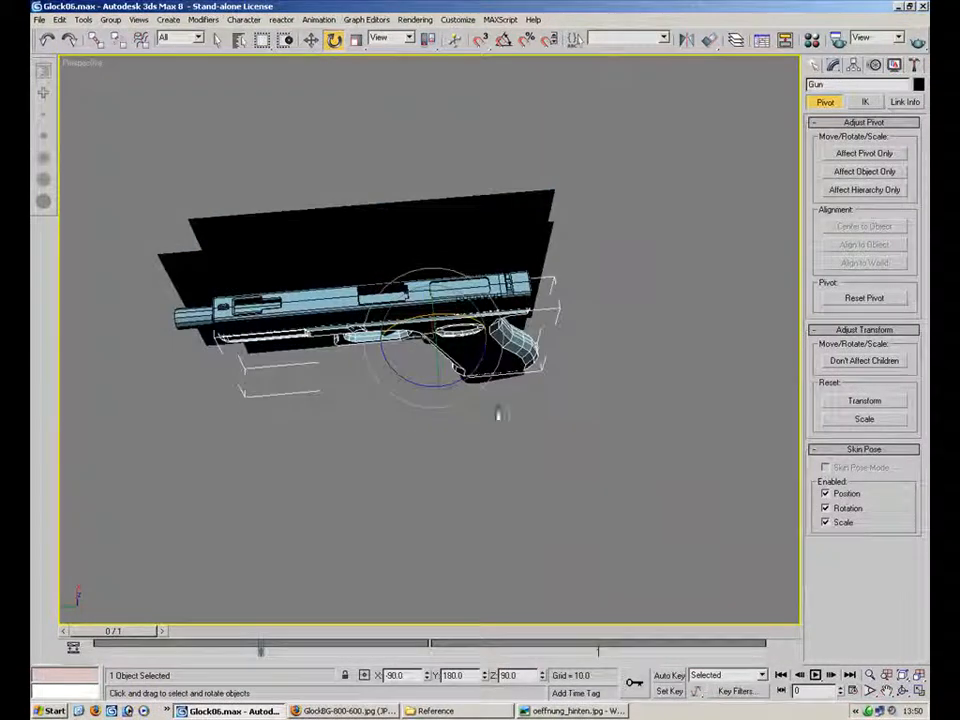
pyautogui.keyDown('alt'); pyautogui.moveTo(500, 280); pyautogui.dragTo(500, 178, button='middle'); pyautogui.keyUp('alt')
pyautogui.scroll(7, 497, 274)
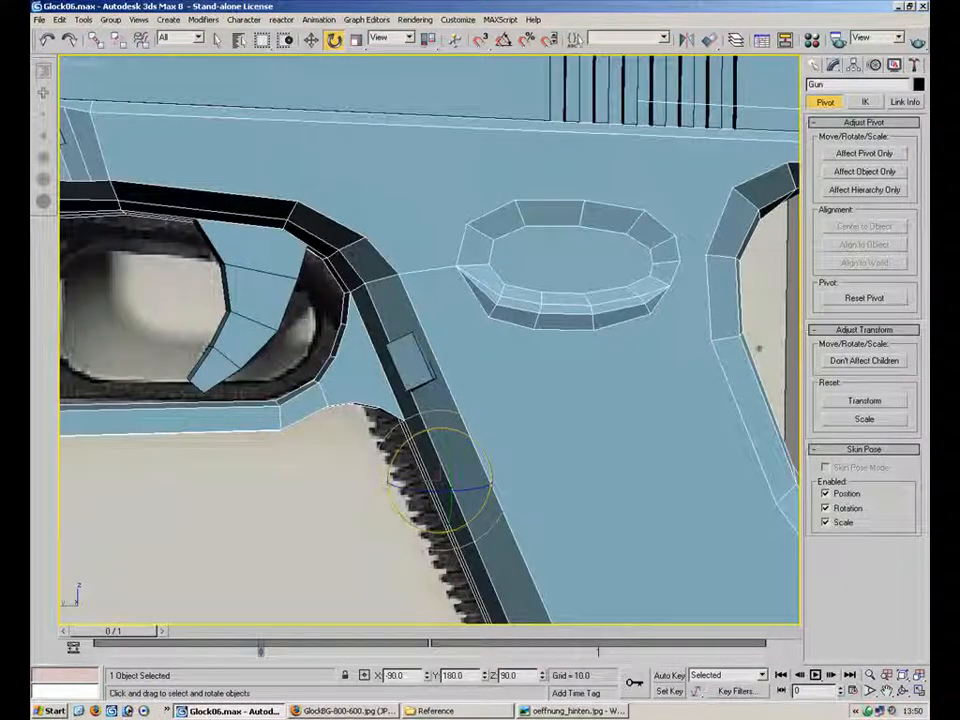
pyautogui.click(420, 362)
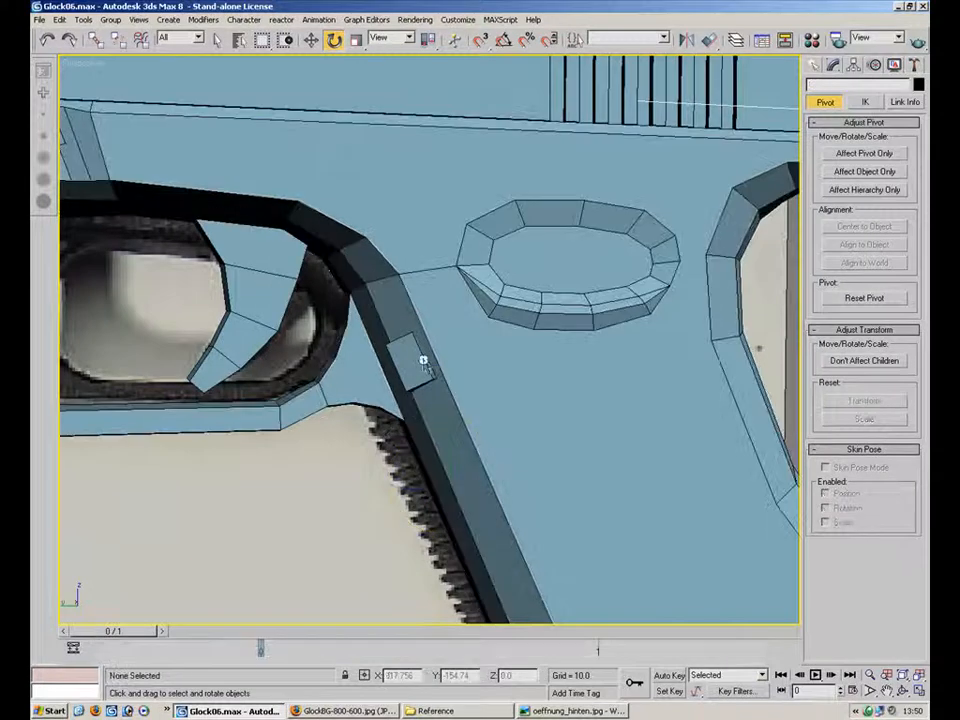
pyautogui.click(395, 37)
pyautogui.click(383, 81)
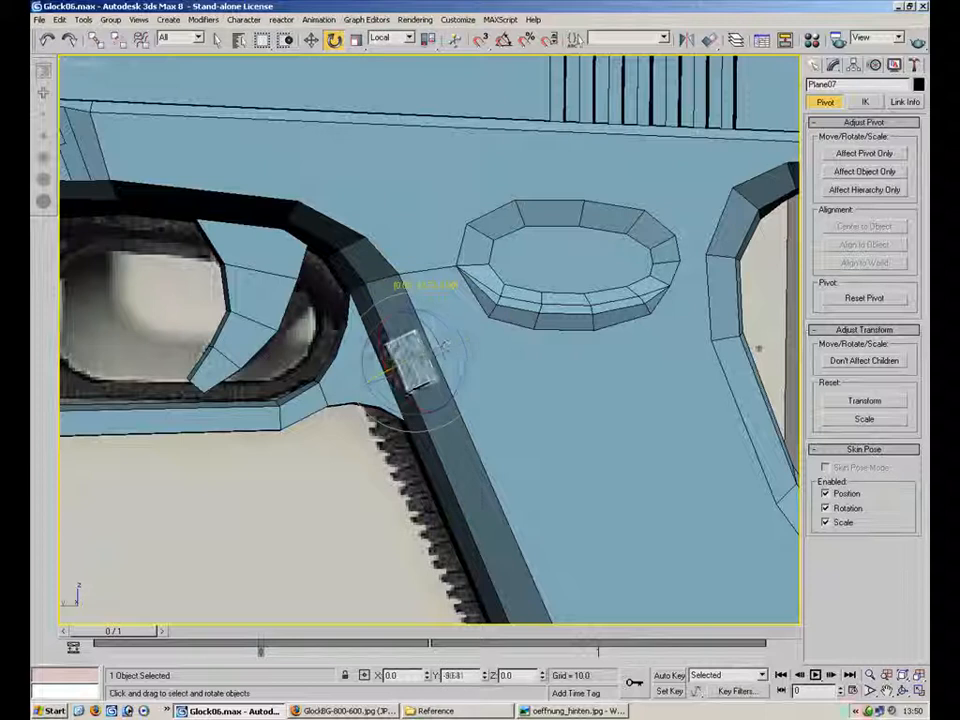
pyautogui.rightClick(392, 370)
pyautogui.moveTo(440, 350); pyautogui.dragTo(390, 334)
pyautogui.rightClick(390, 334)
# - Try the Parent and World reference coordinate systems on the block and set the system to View
pyautogui.click(406, 38)
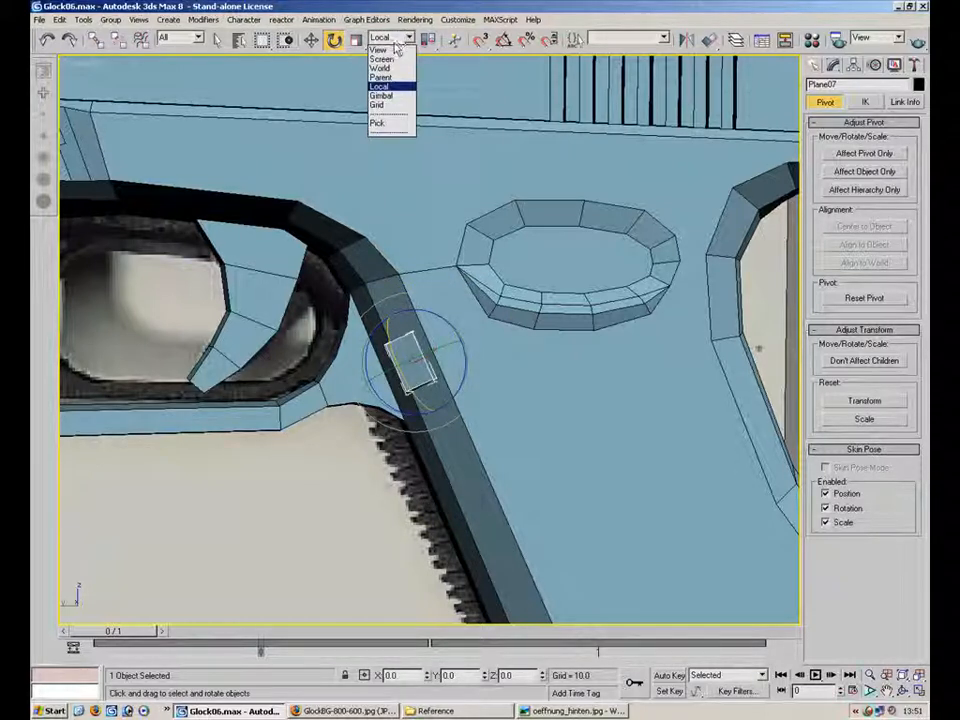
pyautogui.click(396, 78)
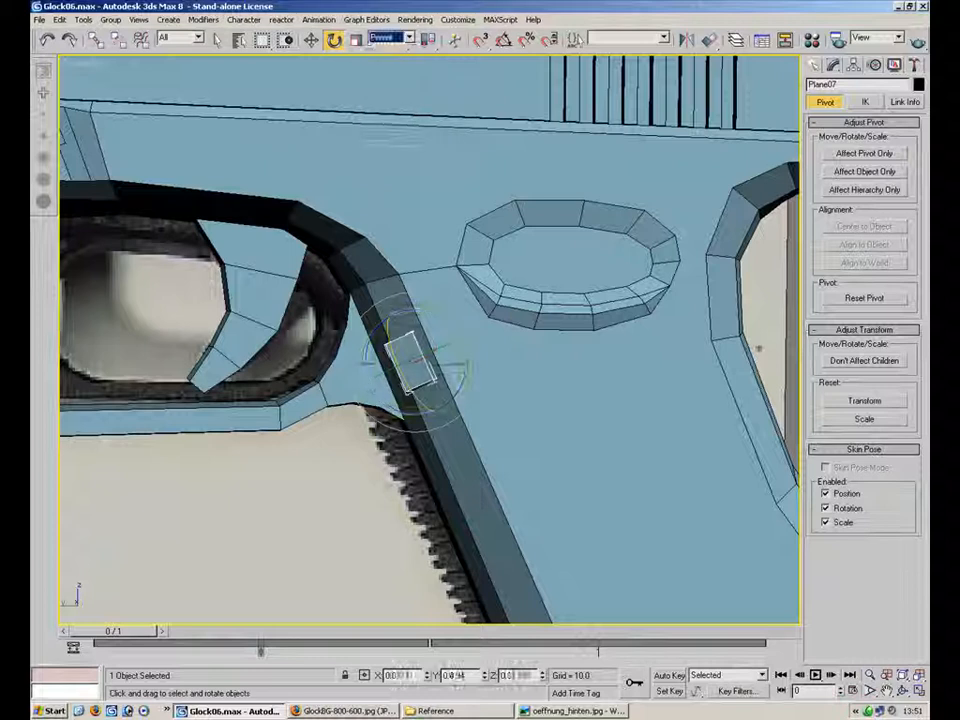
pyautogui.click(410, 61)
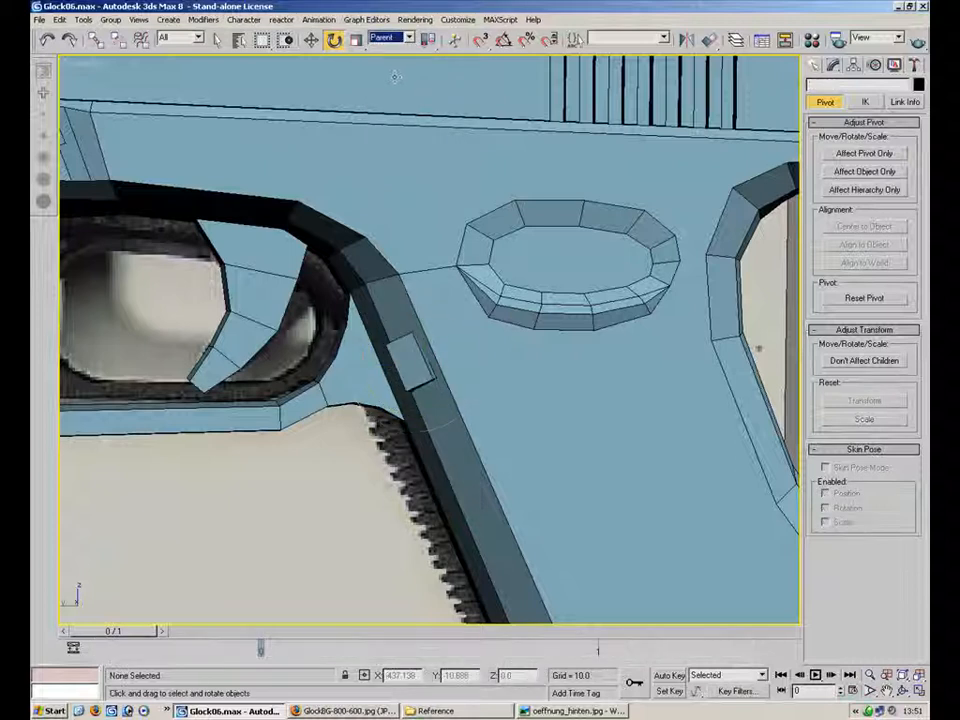
pyautogui.click(452, 276)
pyautogui.click(410, 360)
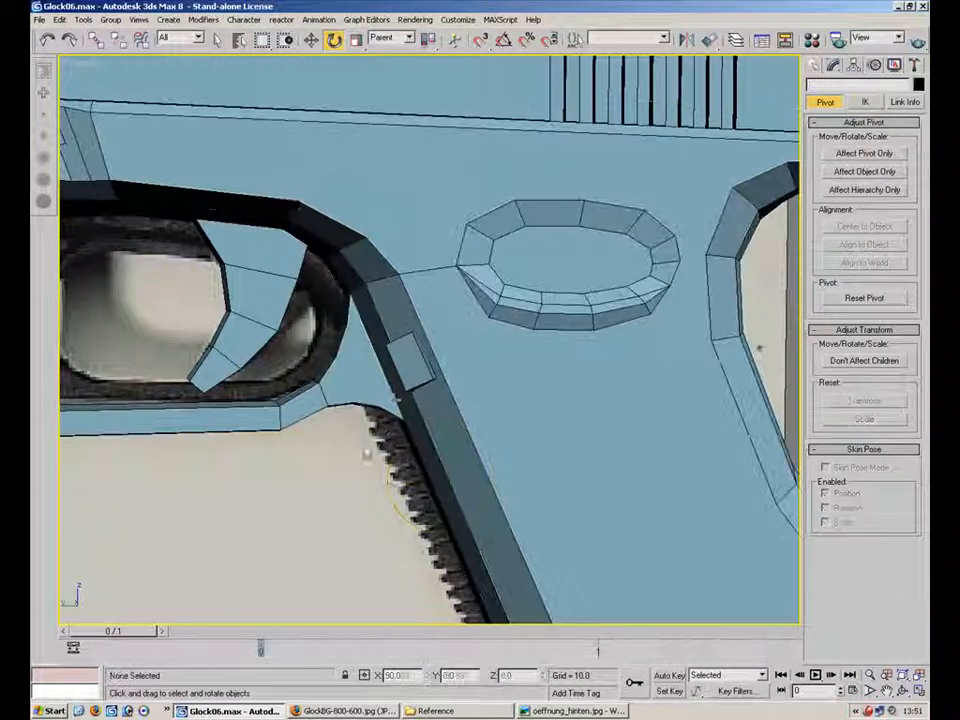
pyautogui.click(397, 40)
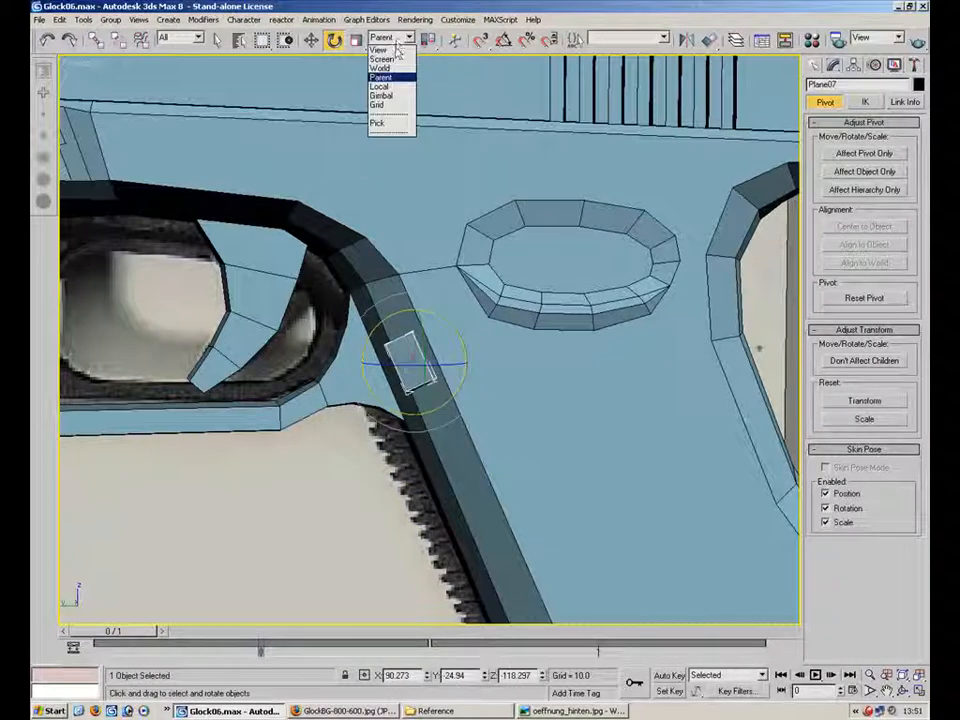
pyautogui.click(393, 68)
pyautogui.click(409, 38)
pyautogui.click(380, 49)
pyautogui.click(409, 38)
pyautogui.click(399, 49)
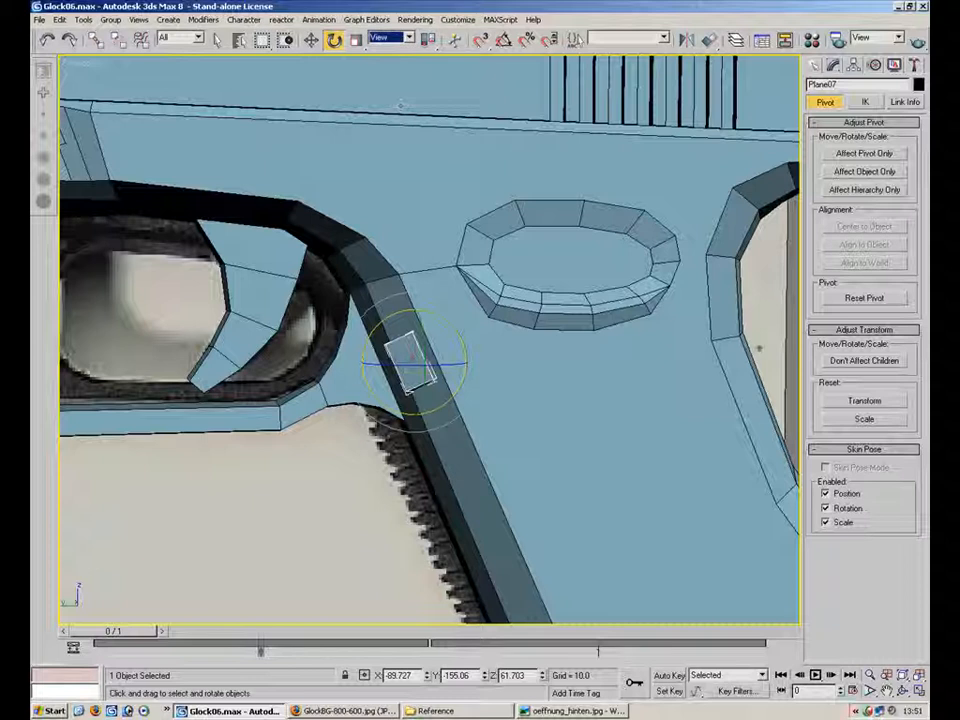
# - Tilt the block slightly to fit its base to the beveled front of the grip
pyautogui.keyDown('alt'); pyautogui.moveTo(401, 105); pyautogui.dragTo(515, 372, button='middle'); pyautogui.keyUp('alt')
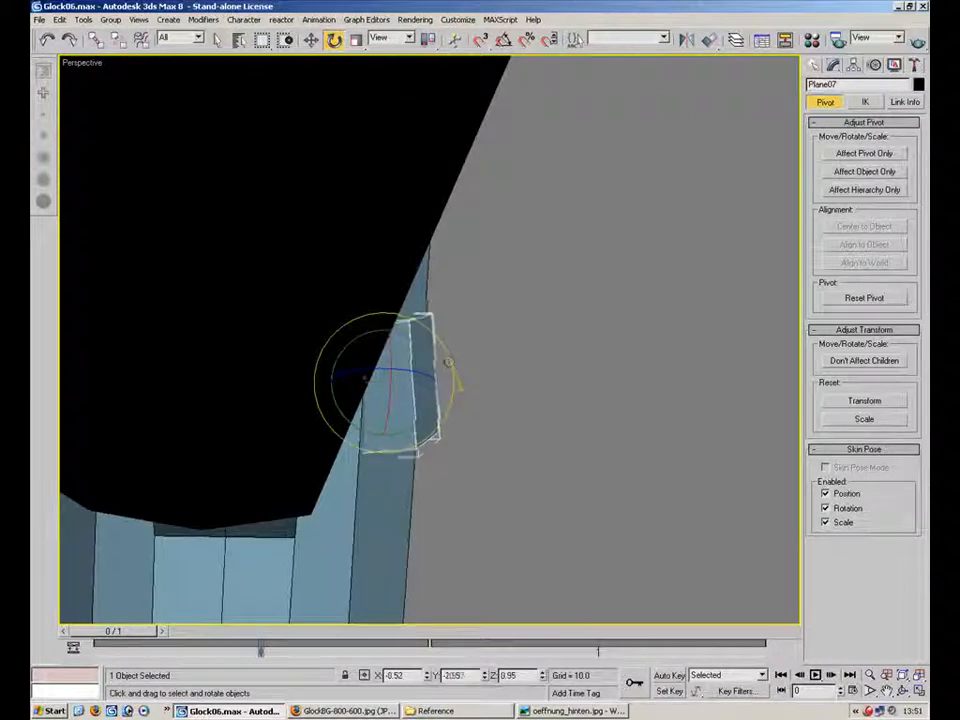
pyautogui.keyDown('alt'); pyautogui.moveTo(443, 352); pyautogui.dragTo(275, 386, button='middle'); pyautogui.keyUp('alt')
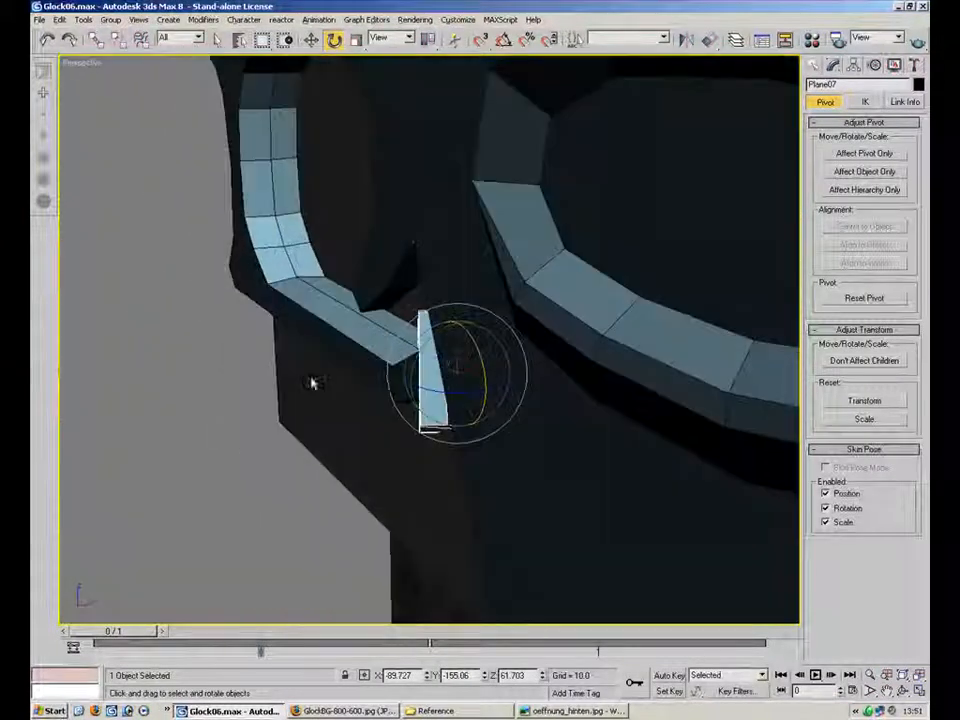
pyautogui.moveTo(499, 317)
pyautogui.keyDown('alt'); pyautogui.mouseDown(button='middle')
pyautogui.moveTo(489, 313)
pyautogui.moveTo(510, 334)
pyautogui.mouseUp(button='middle'); pyautogui.keyUp('alt')
pyautogui.moveTo(512, 329); pyautogui.dragTo(504, 311)
pyautogui.keyDown('alt'); pyautogui.moveTo(504, 316); pyautogui.dragTo(492, 270, button='middle'); pyautogui.keyUp('alt')
# - Deselect the block and check the rear opening reference image oeffnung_hinten.jpg
pyautogui.scroll(-3, 514, 119)
pyautogui.click(653, 291)
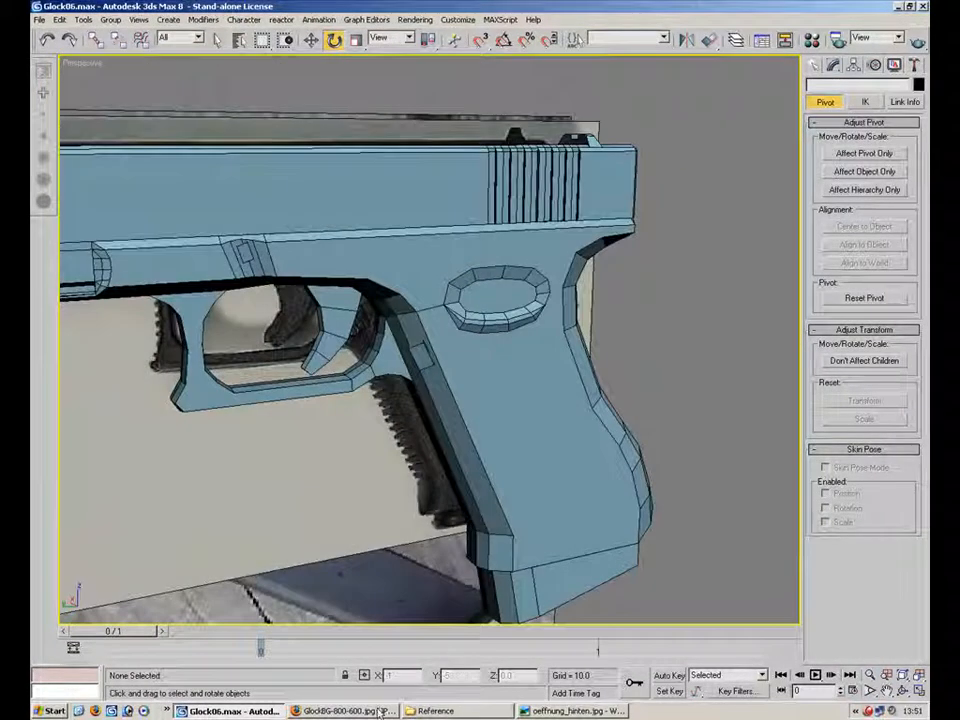
pyautogui.click(557, 711)
pyautogui.click(557, 711)
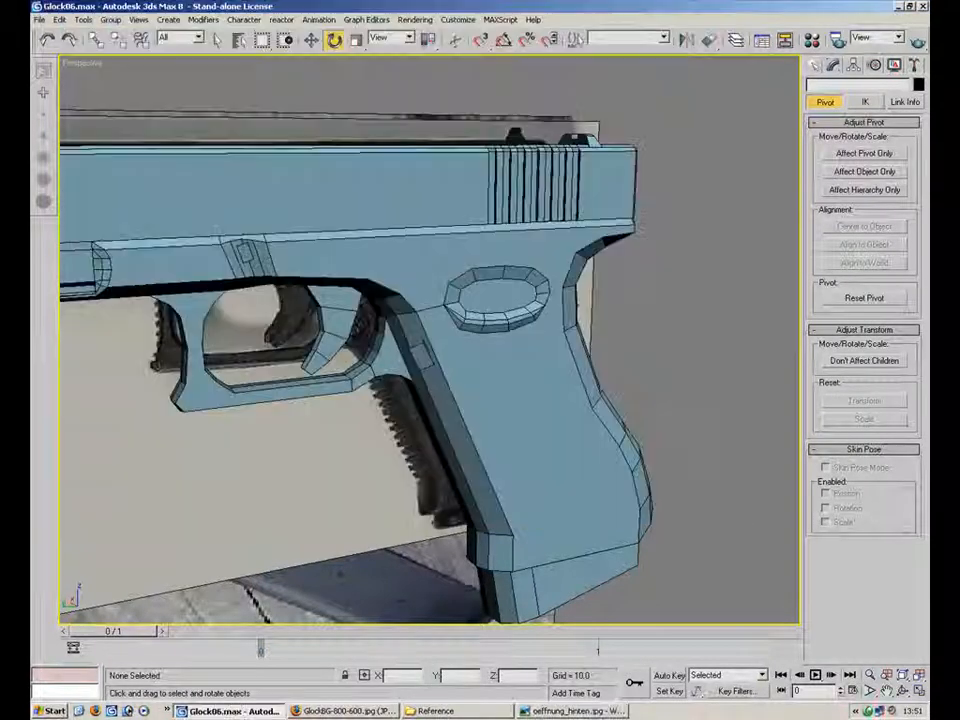
# - Restore the four-viewport layout and advance the timeline to frame 1 to see the reference image through the model in the Left view
pyautogui.click(918, 691)
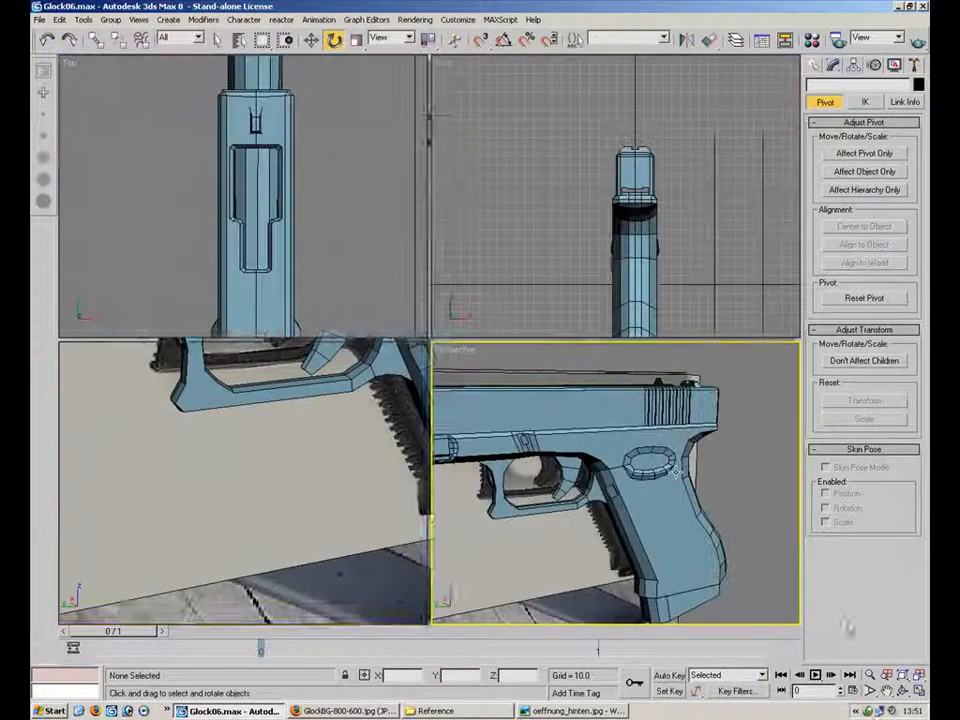
pyautogui.press('.')
pyautogui.rightClick(320, 470)
pyautogui.scroll(-2, 303, 477)
pyautogui.scroll(-3, 303, 477)
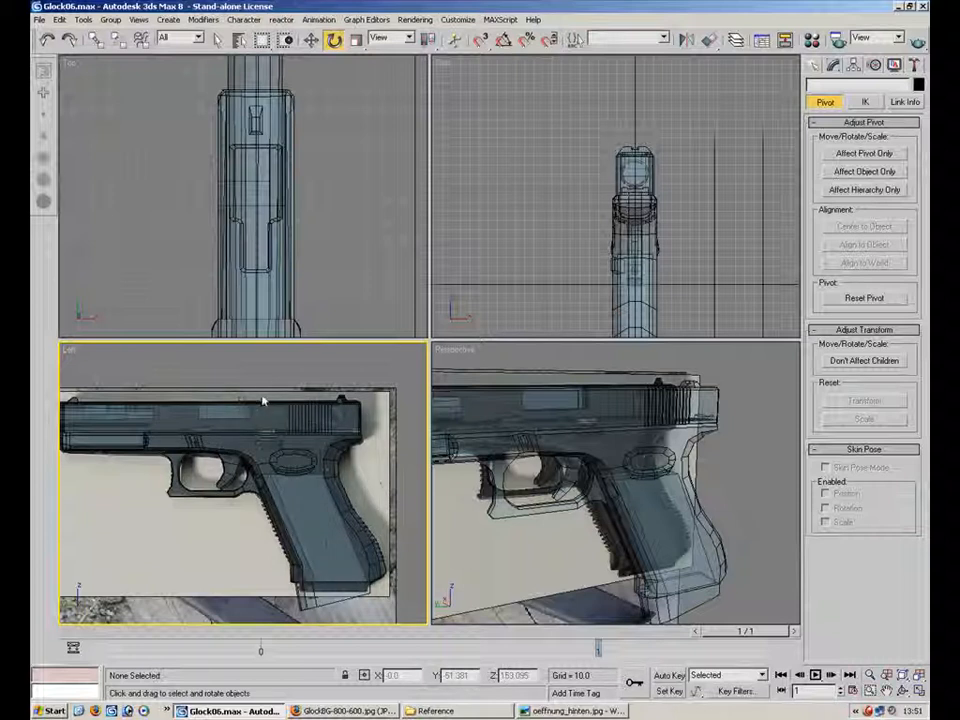
# - Draw a plane about 4.1 long and 35.5 wide in the Left view over the slide lever above the grip's oval recess
pyautogui.scroll(10, 295, 436)
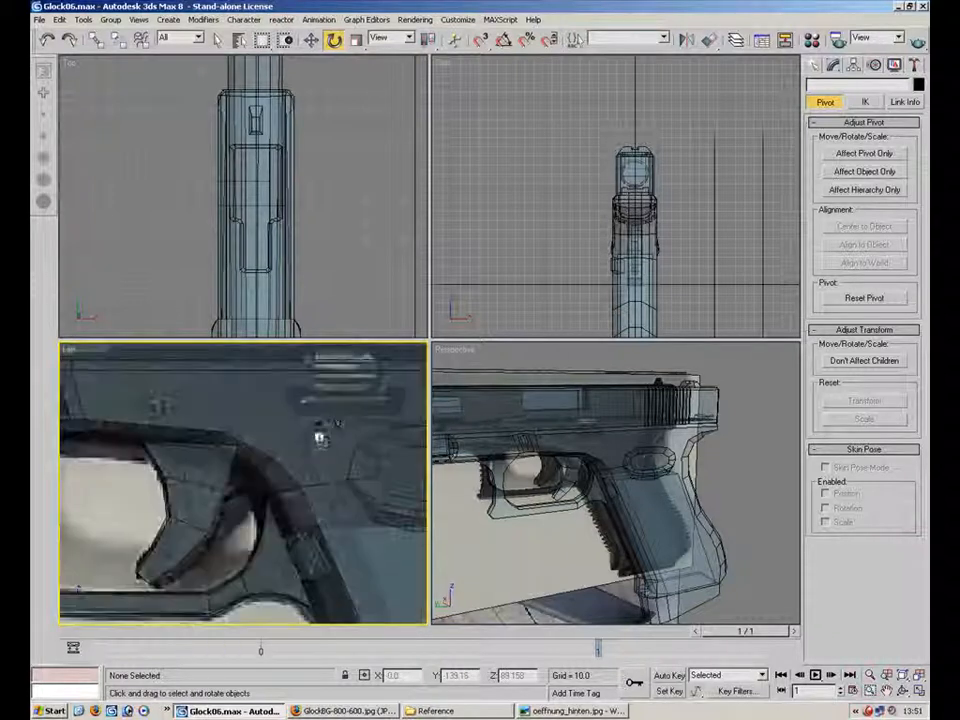
pyautogui.moveTo(298, 450); pyautogui.dragTo(319, 437, button='middle')
pyautogui.scroll(2, 319, 437)
pyautogui.click(814, 65)
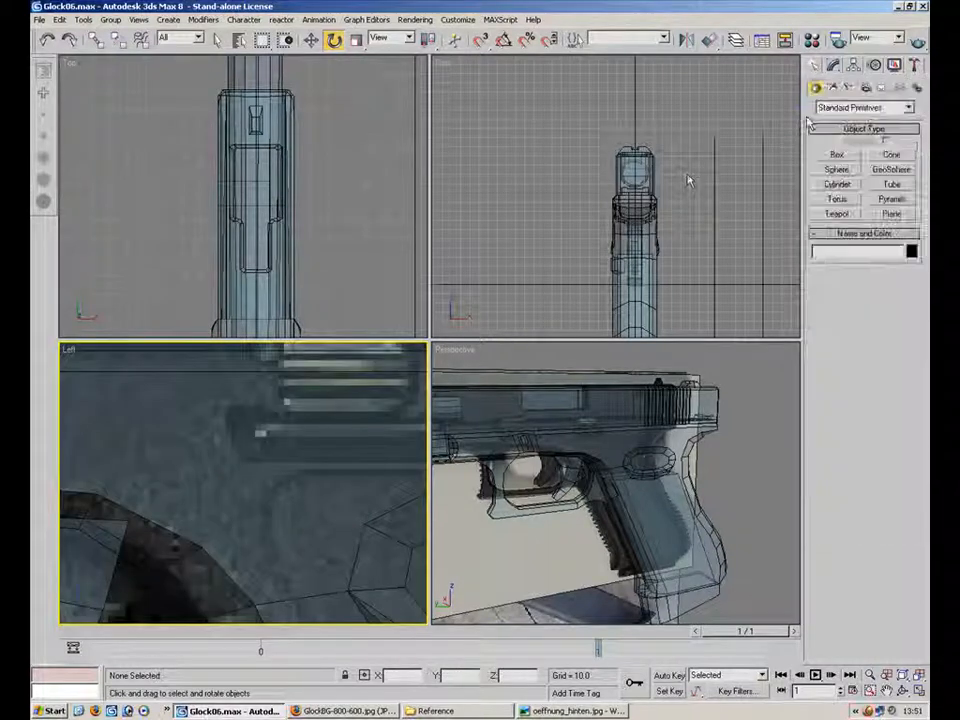
pyautogui.click(838, 155)
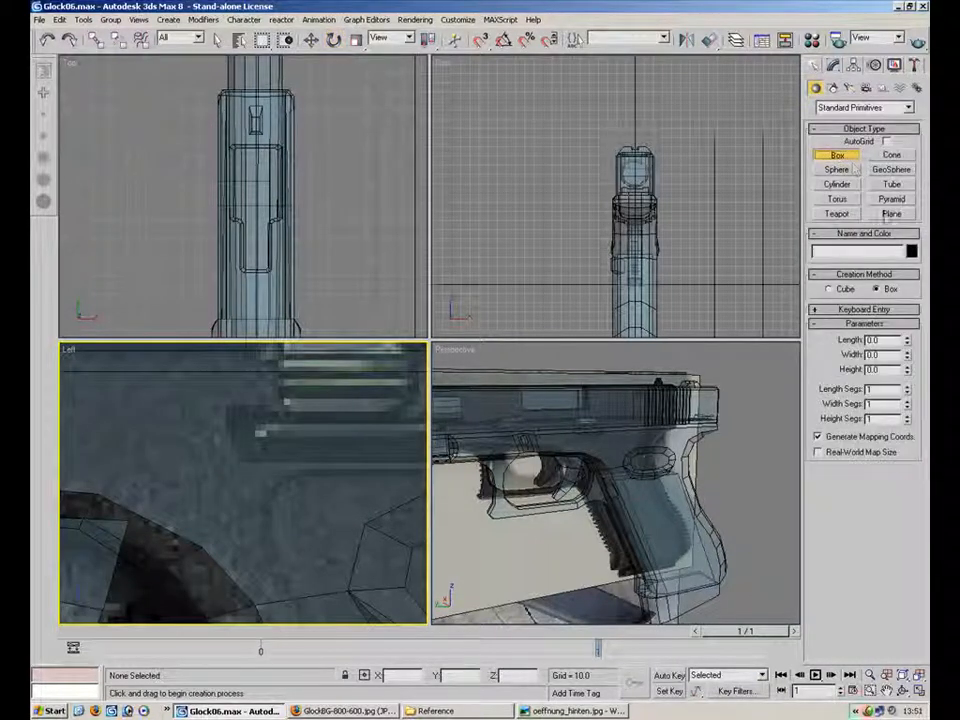
pyautogui.click(890, 214)
pyautogui.moveTo(247, 420); pyautogui.dragTo(430, 437)
pyautogui.moveTo(317, 396); pyautogui.dragTo(247, 408, button='middle')
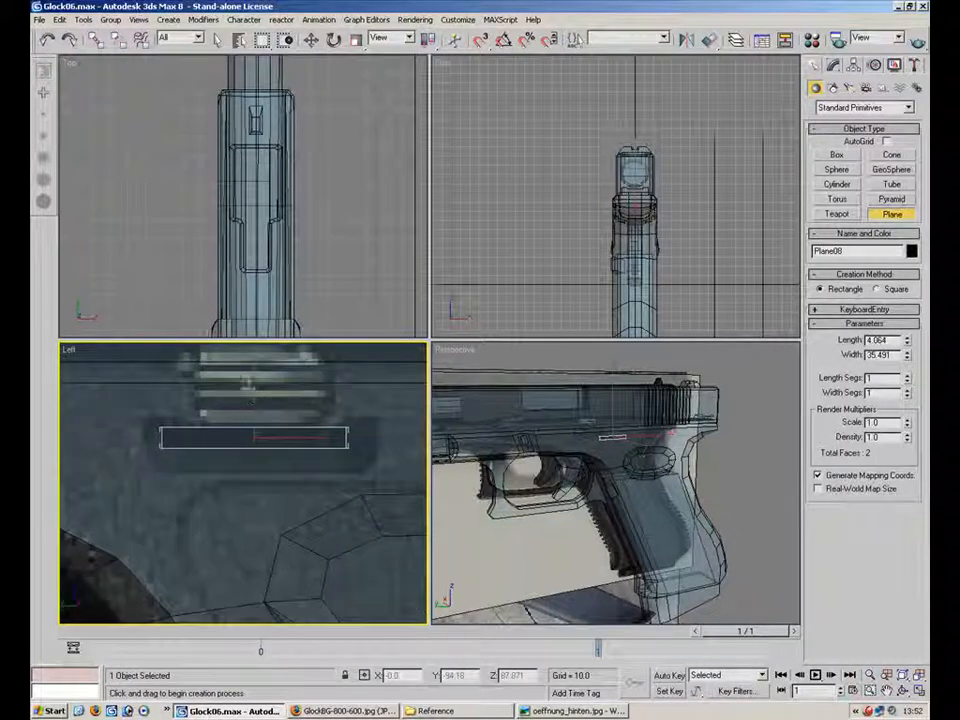
# - Move the thin rectangular plane sideways out of the gun body to its outer surface, at X about -28.6
pyautogui.click(311, 40)
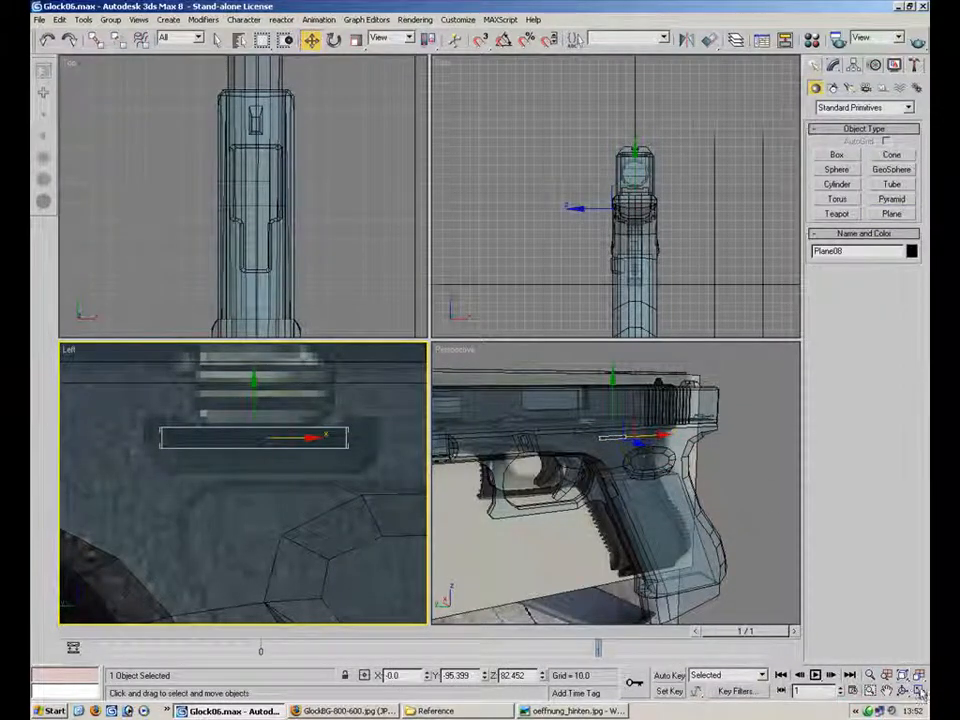
pyautogui.hotkey('alt', 'w')
pyautogui.scroll(5, 486, 281)
pyautogui.scroll(-5, 486, 281)
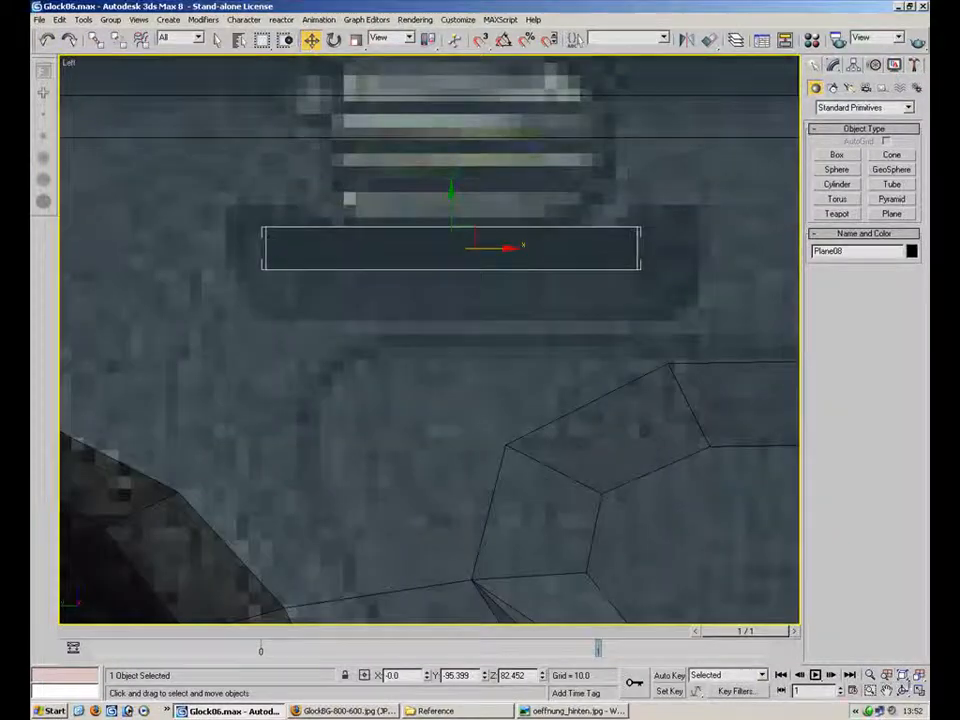
pyautogui.hotkey('alt', 'w')
pyautogui.rightClick(741, 534)
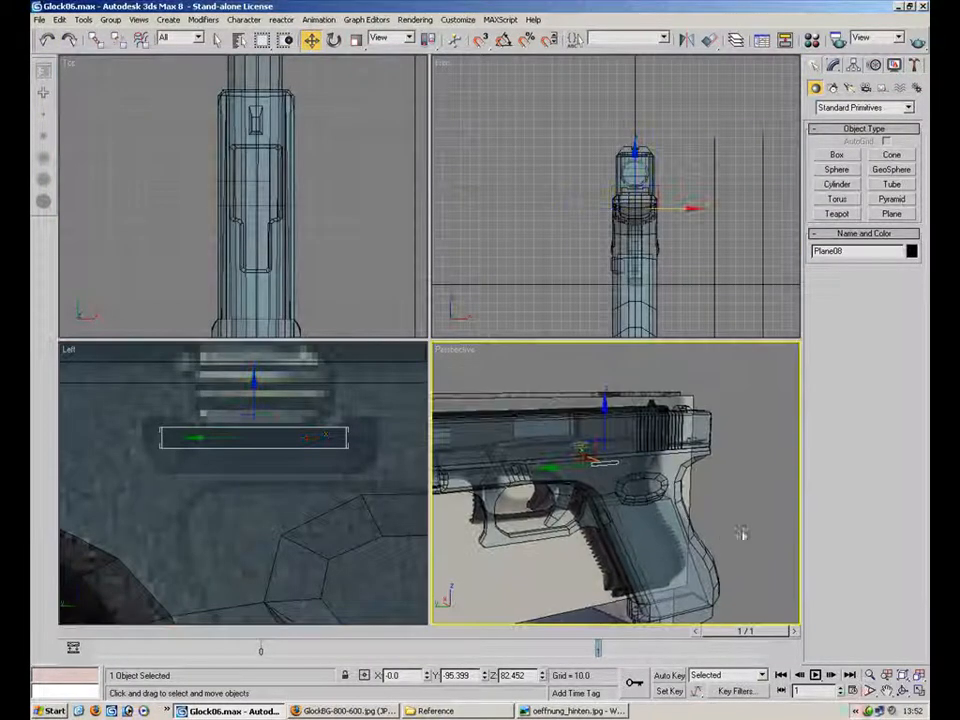
pyautogui.click(918, 691)
pyautogui.keyDown('alt'); pyautogui.moveTo(420, 330); pyautogui.dragTo(416, 258, button='middle'); pyautogui.keyUp('alt')
pyautogui.press(',')
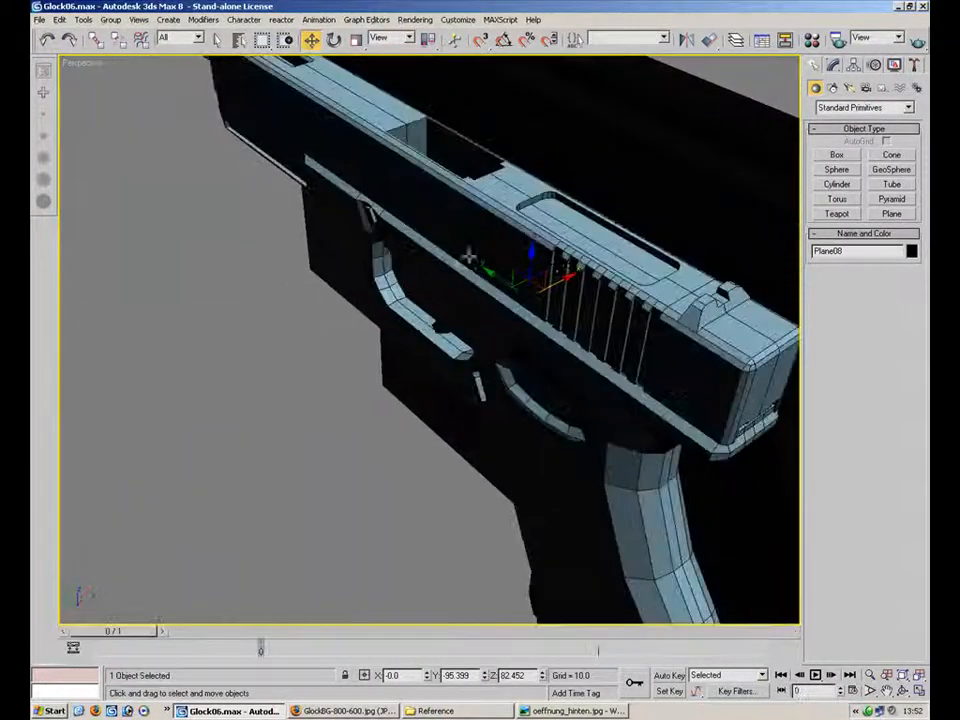
pyautogui.moveTo(557, 281); pyautogui.dragTo(511, 308)
pyautogui.keyDown('alt'); pyautogui.moveTo(511, 308); pyautogui.dragTo(470, 280, button='middle'); pyautogui.keyUp('alt')
pyautogui.click(901, 675)
pyautogui.keyDown('alt'); pyautogui.moveTo(771, 558); pyautogui.dragTo(634, 336, button='middle'); pyautogui.keyUp('alt')
pyautogui.moveTo(399, 334); pyautogui.dragTo(342, 332)
# - Assign the blue 01 - Default material to the new plane on the side of the frame
pyautogui.press('m')
pyautogui.click(114, 238)
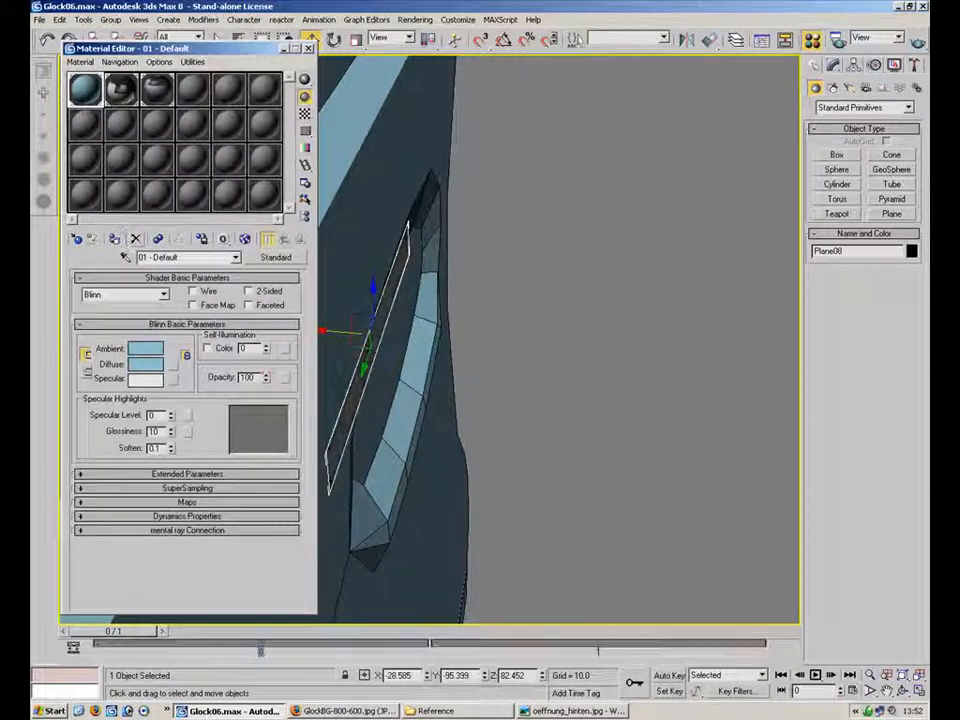
pyautogui.click(308, 48)
pyautogui.keyDown('alt'); pyautogui.moveTo(438, 262); pyautogui.dragTo(380, 225, button='middle'); pyautogui.keyUp('alt')
pyautogui.click(514, 480)
pyautogui.click(792, 334)
pyautogui.click(382, 319)
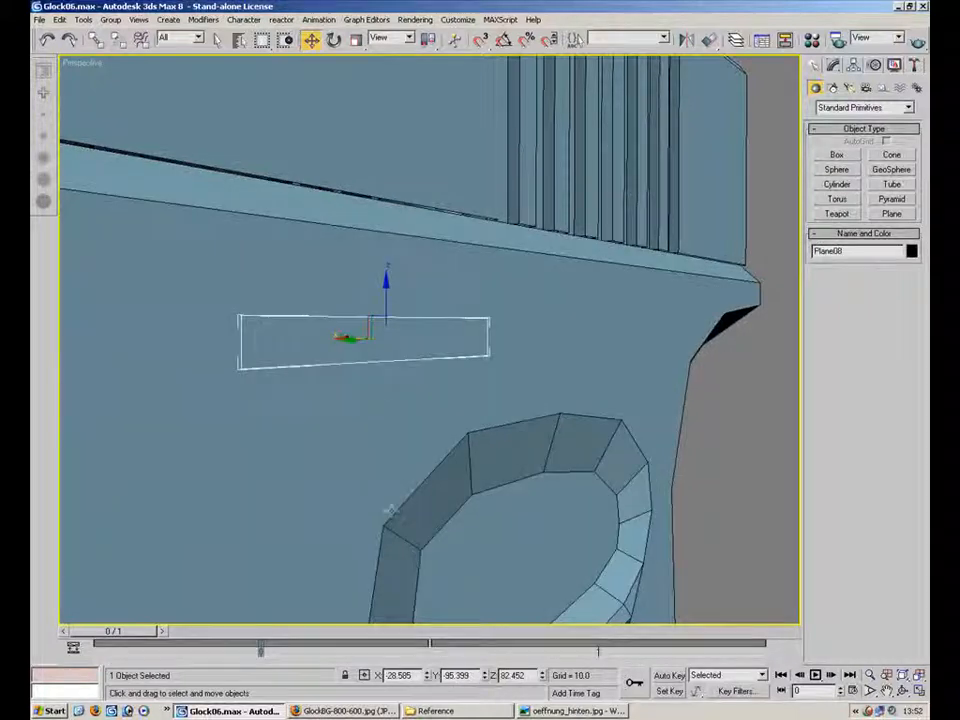
# - Glance at the reference photo and convert the plane to an editable poly
pyautogui.click(541, 710)
pyautogui.click(541, 710)
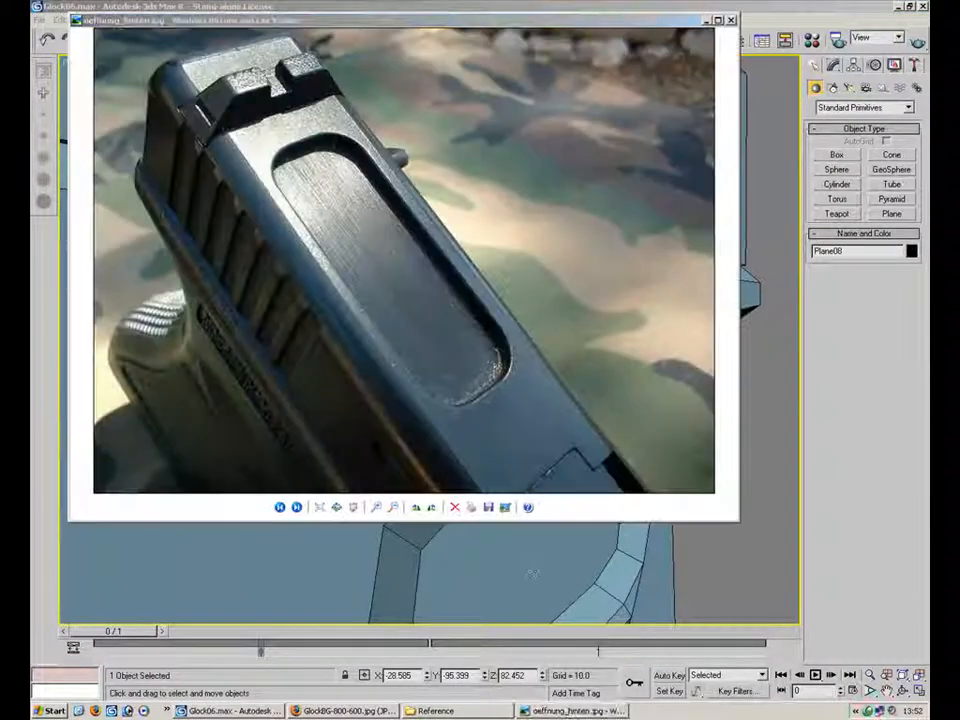
pyautogui.click(917, 690)
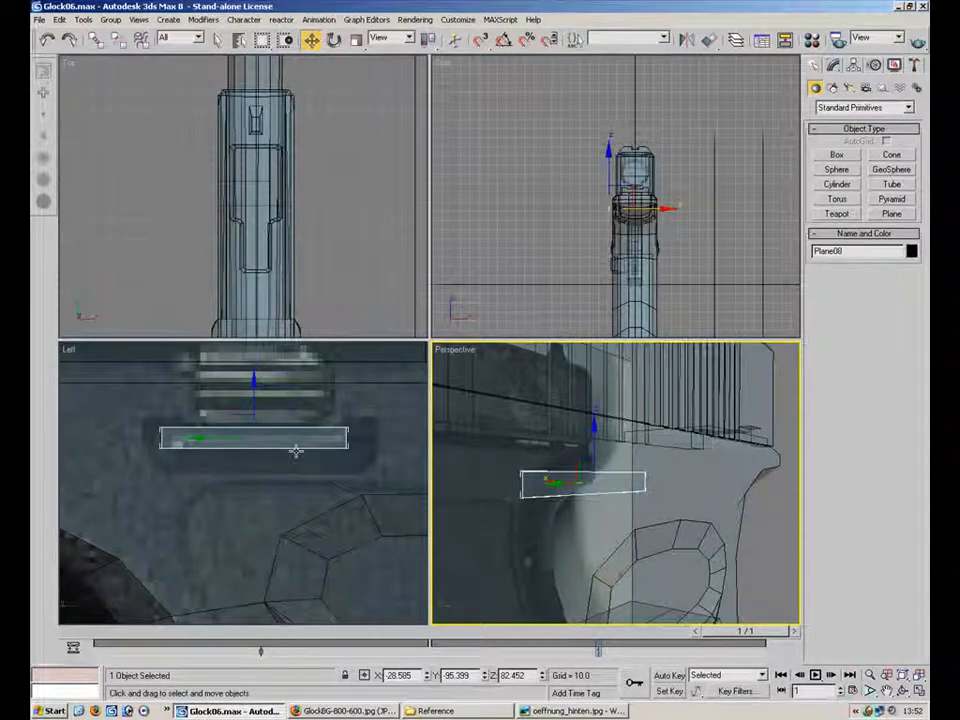
pyautogui.press('1')
pyautogui.click(369, 416)
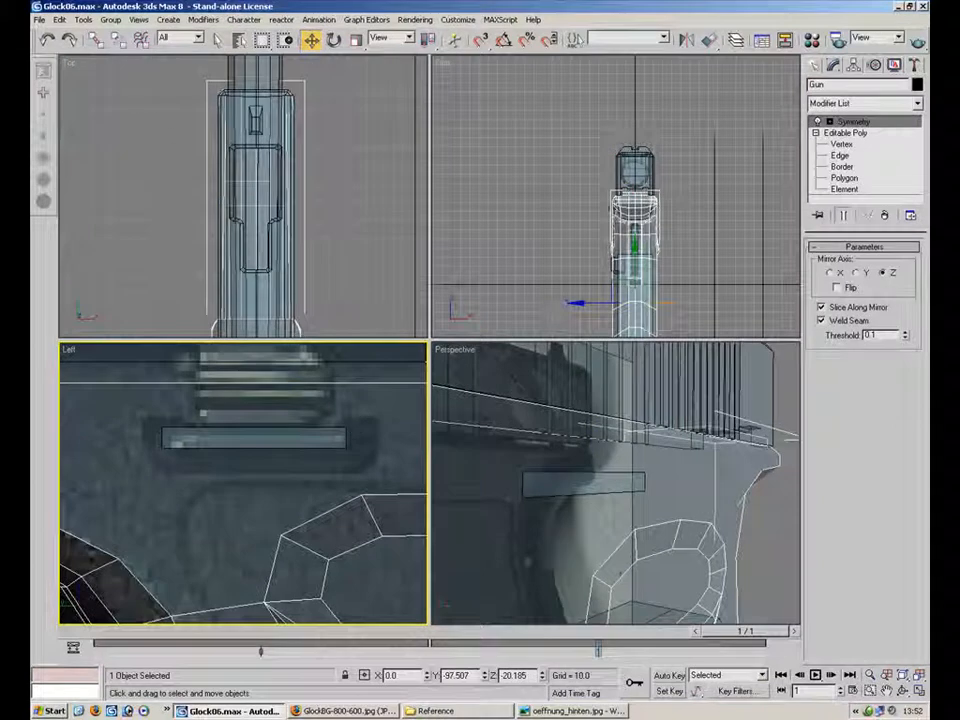
pyautogui.click(307, 436)
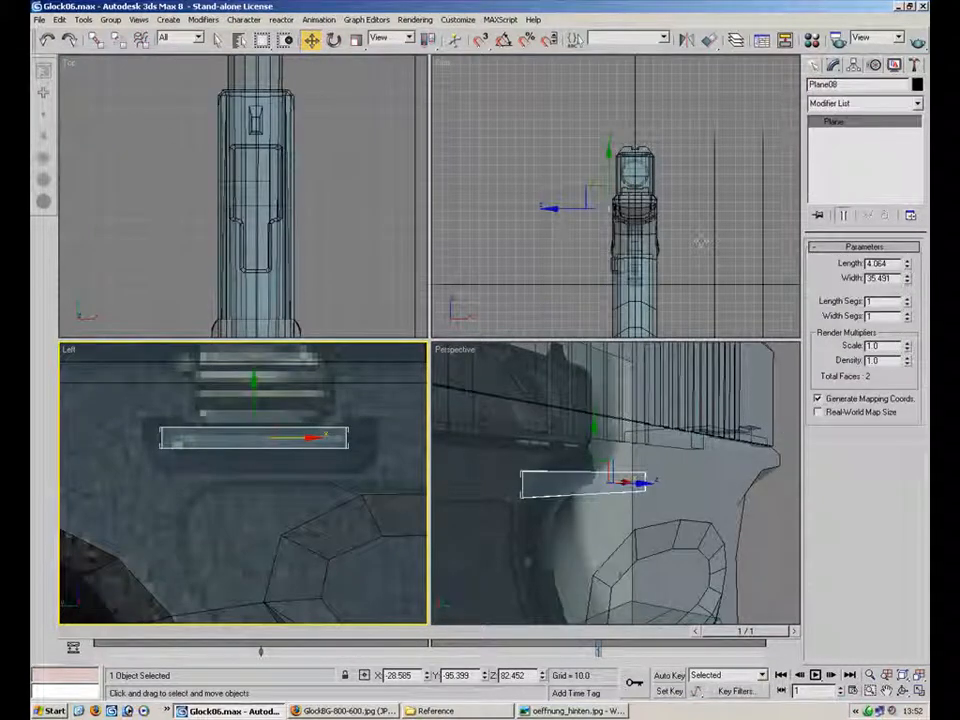
pyautogui.rightClick(312, 435)
pyautogui.moveTo(350, 549)
pyautogui.click(450, 566)
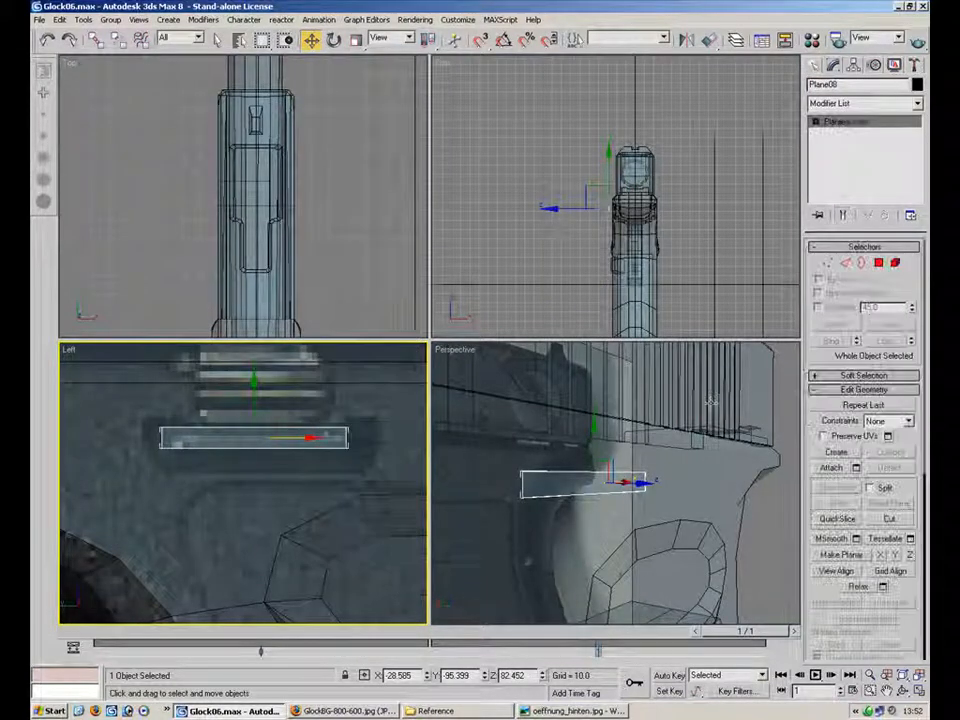
# - Try to stretch the plane lengthwise by scaling its two short end edges horizontally
pyautogui.click(844, 263)
pyautogui.click(348, 438)
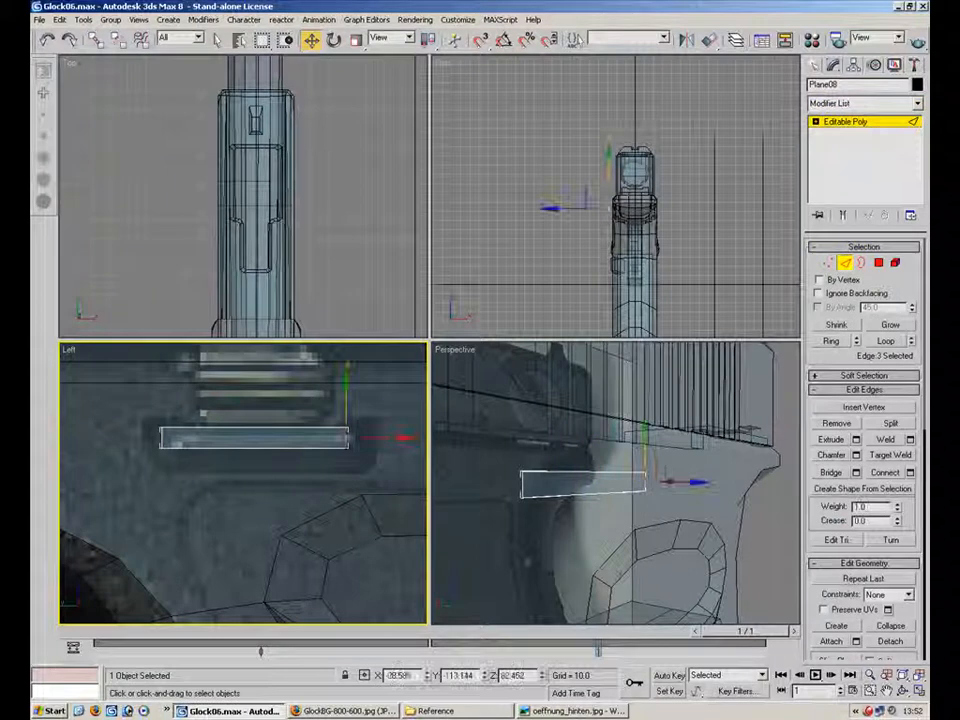
pyautogui.keyDown('ctrl'); pyautogui.click(170, 437); pyautogui.keyUp('ctrl')
pyautogui.press('r')
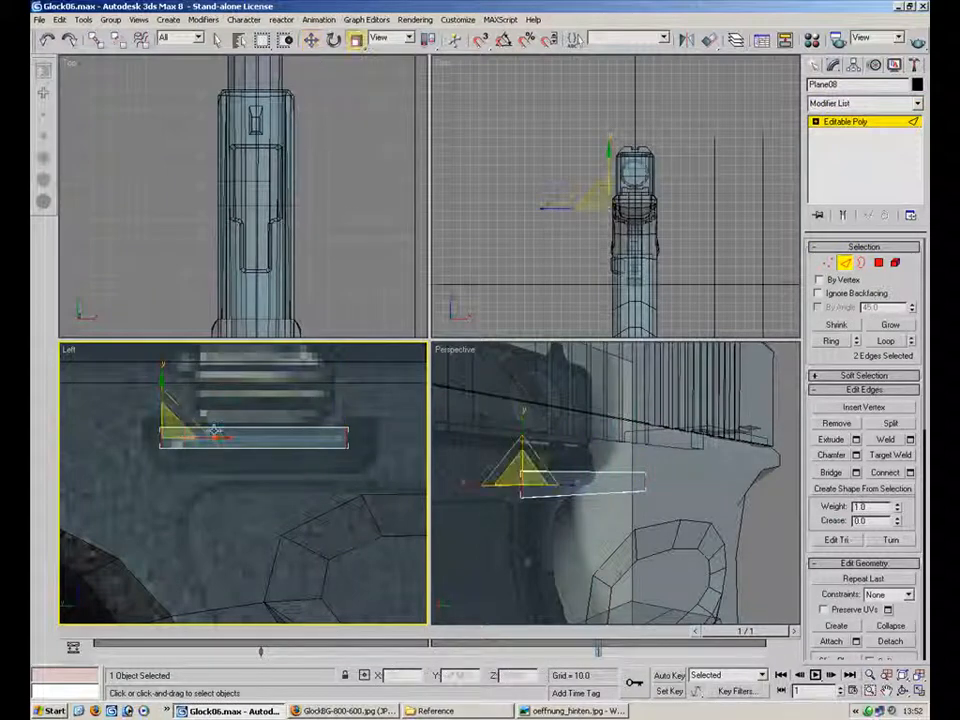
pyautogui.moveTo(229, 435); pyautogui.dragTo(245, 434)
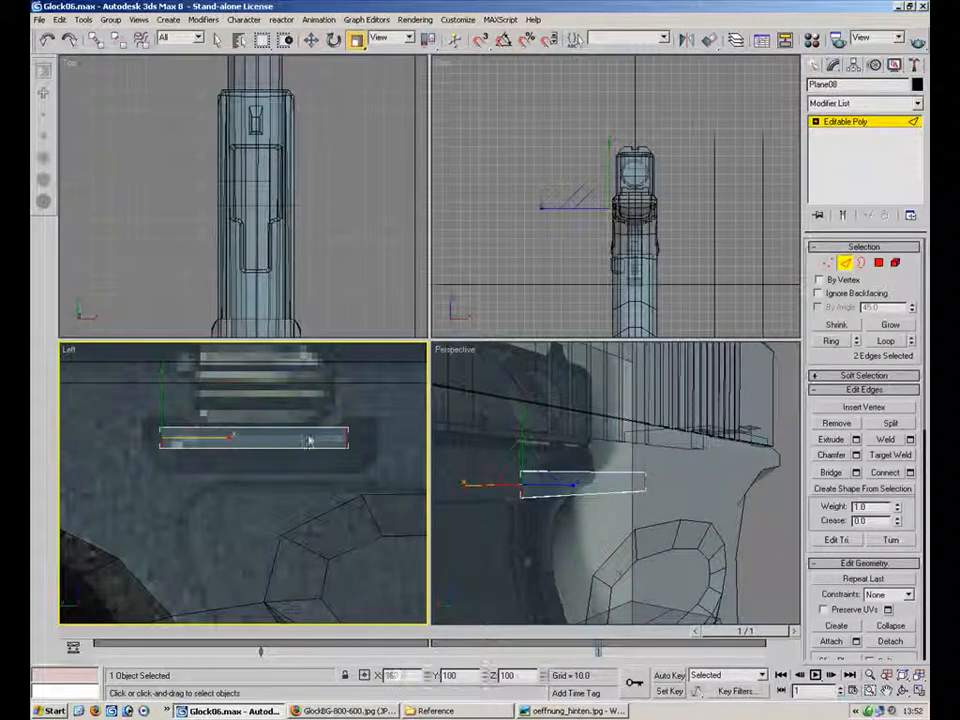
# - Extrude both short end edges of the plane horizontally outward to match the recess ends in the background image
pyautogui.click(350, 437)
pyautogui.click(311, 40)
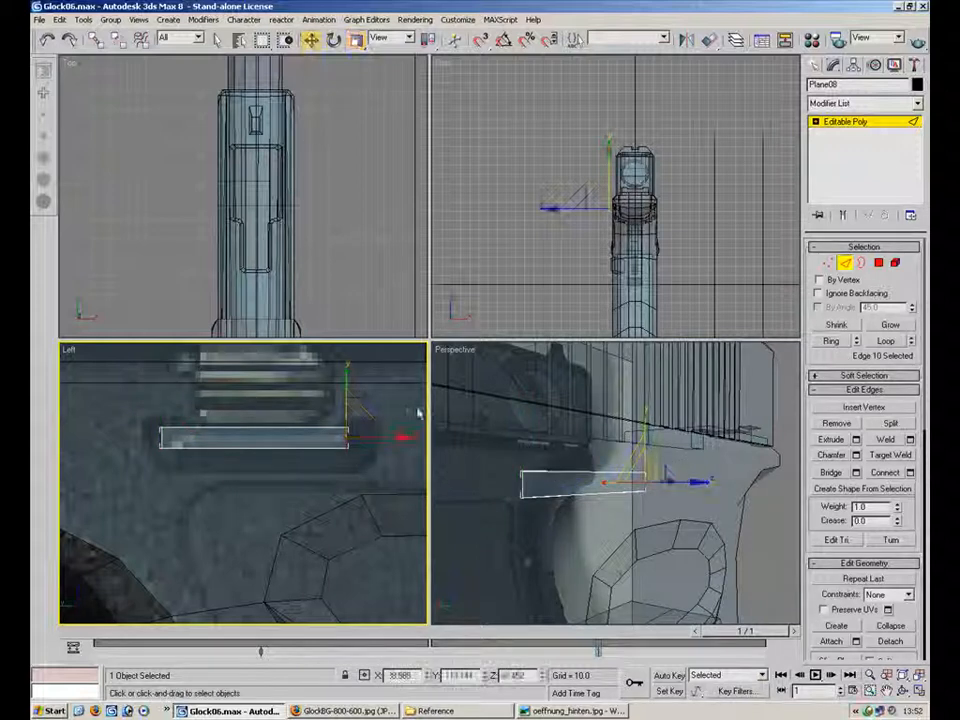
pyautogui.keyDown('shift'); pyautogui.moveTo(386, 437); pyautogui.dragTo(389, 437); pyautogui.keyUp('shift')
pyautogui.click(168, 439)
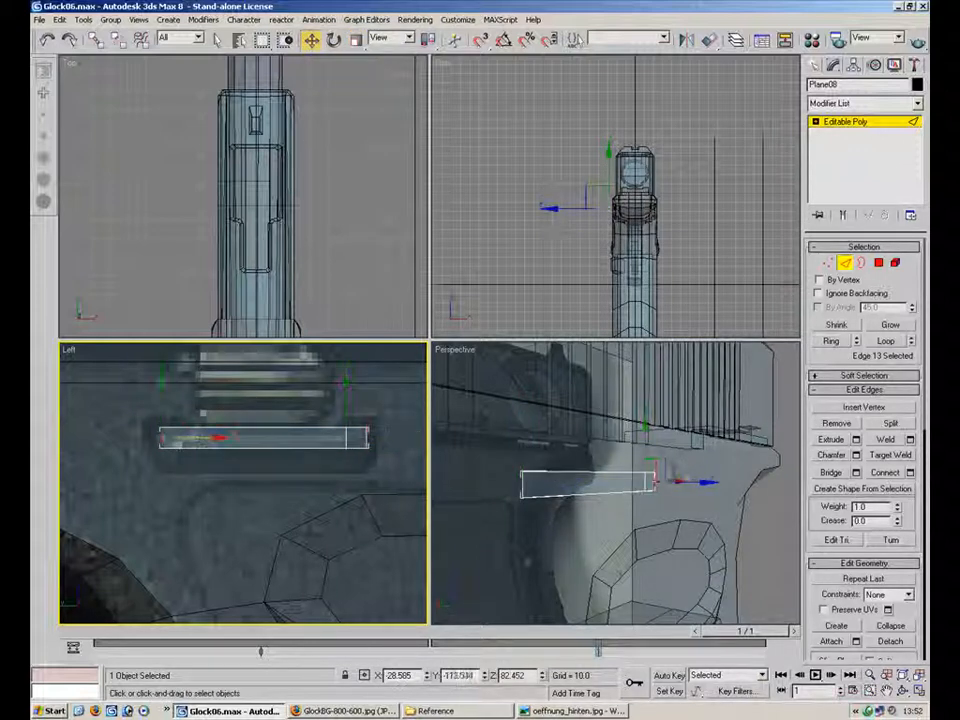
pyautogui.keyDown('shift'); pyautogui.moveTo(209, 437); pyautogui.dragTo(193, 437); pyautogui.keyUp('shift')
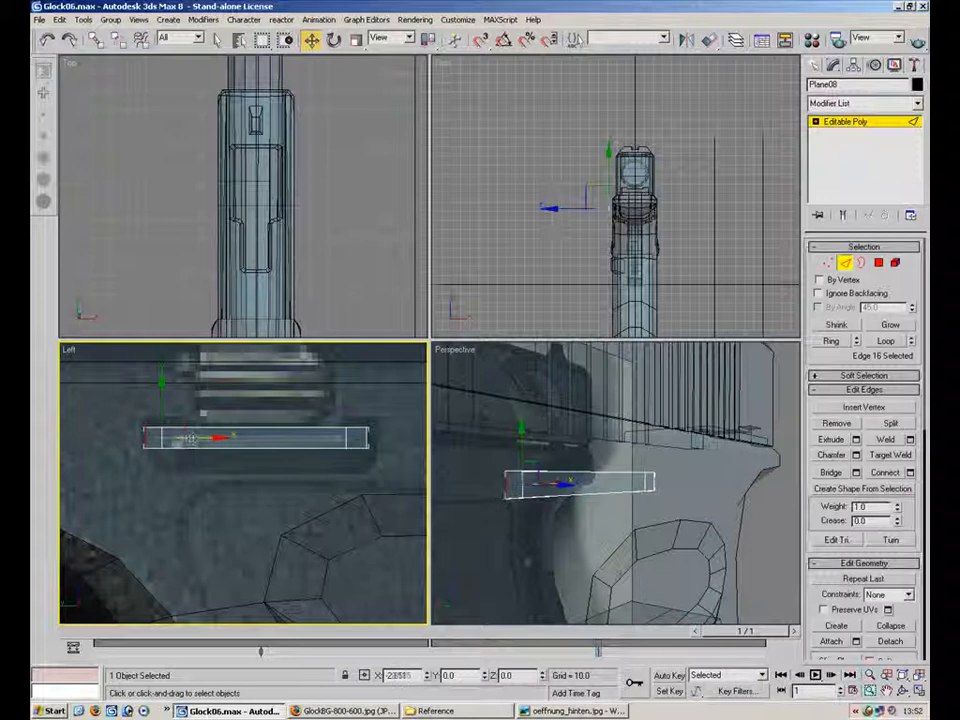
# - Try to bring the inner upper vertices of the strip closer together by scaling them horizontally
pyautogui.press('1')
pyautogui.moveTo(157, 425); pyautogui.dragTo(167, 434)
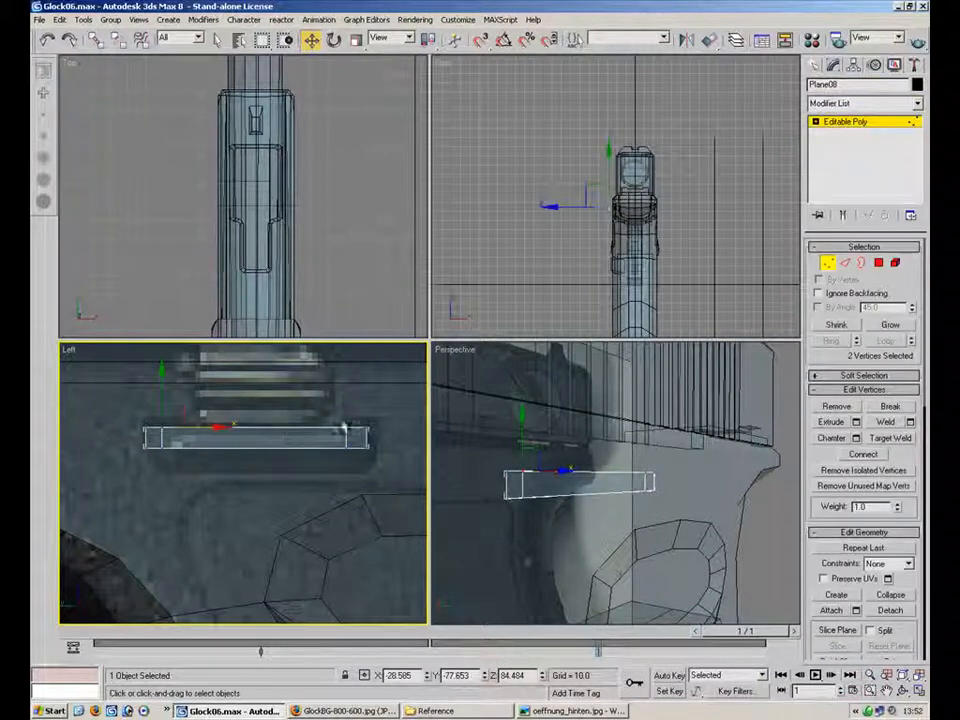
pyautogui.moveTo(349, 422); pyautogui.dragTo(156, 432)
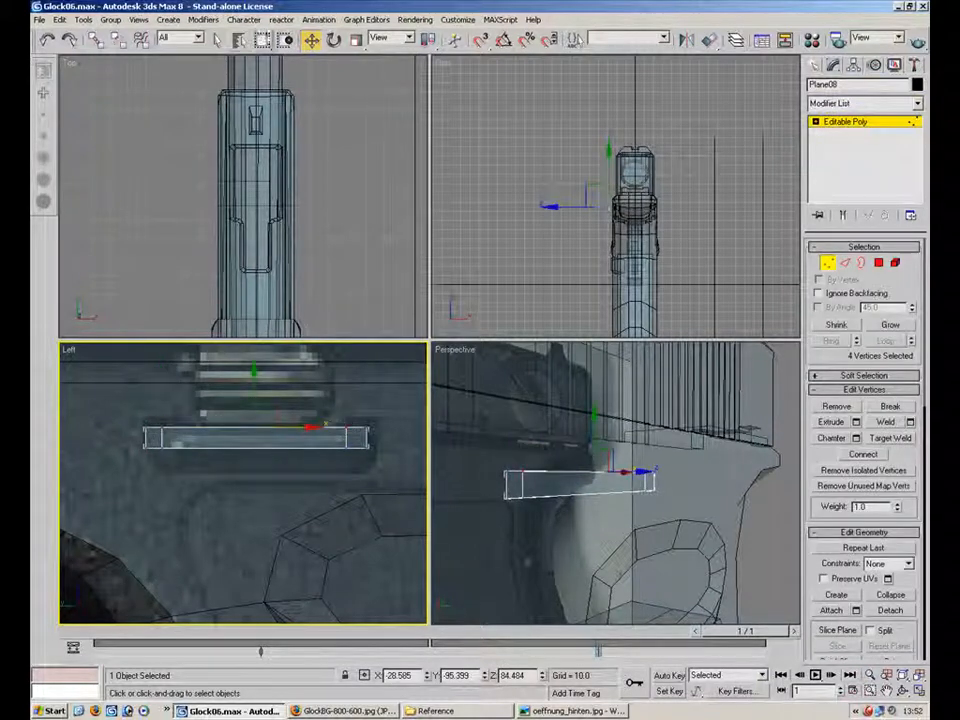
pyautogui.click(357, 40)
pyautogui.moveTo(319, 424); pyautogui.dragTo(314, 426)
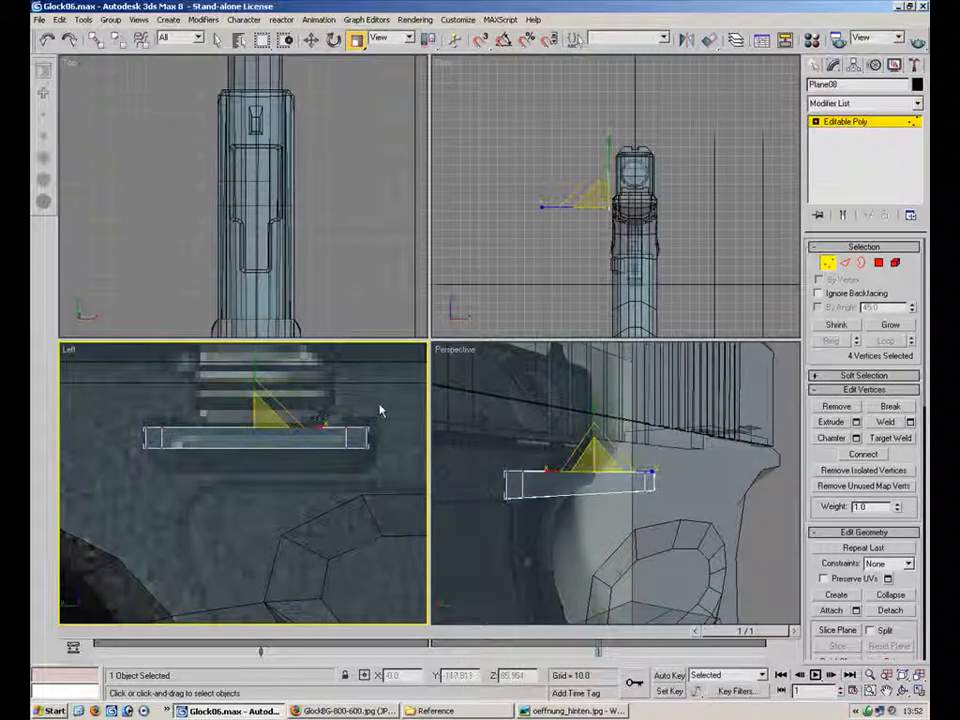
# - Extrude the lower edge of the strip's middle section downward to the bottom of the recess, at Z about 76.3
pyautogui.press('2')
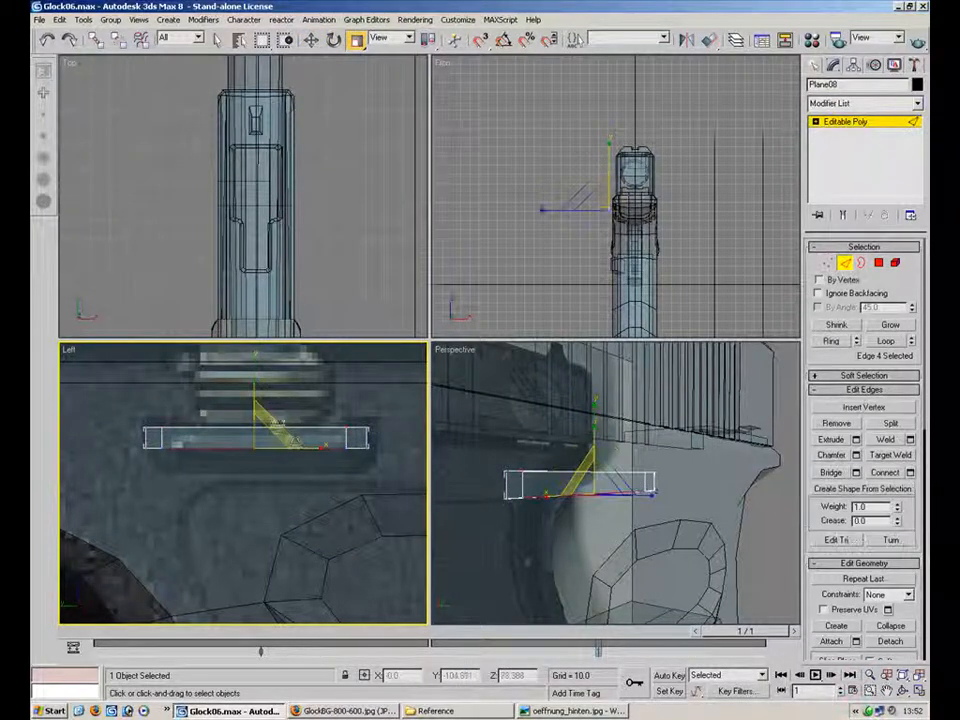
pyautogui.press('w')
pyautogui.keyDown('shift'); pyautogui.moveTo(252, 410); pyautogui.dragTo(257, 429); pyautogui.keyUp('shift')
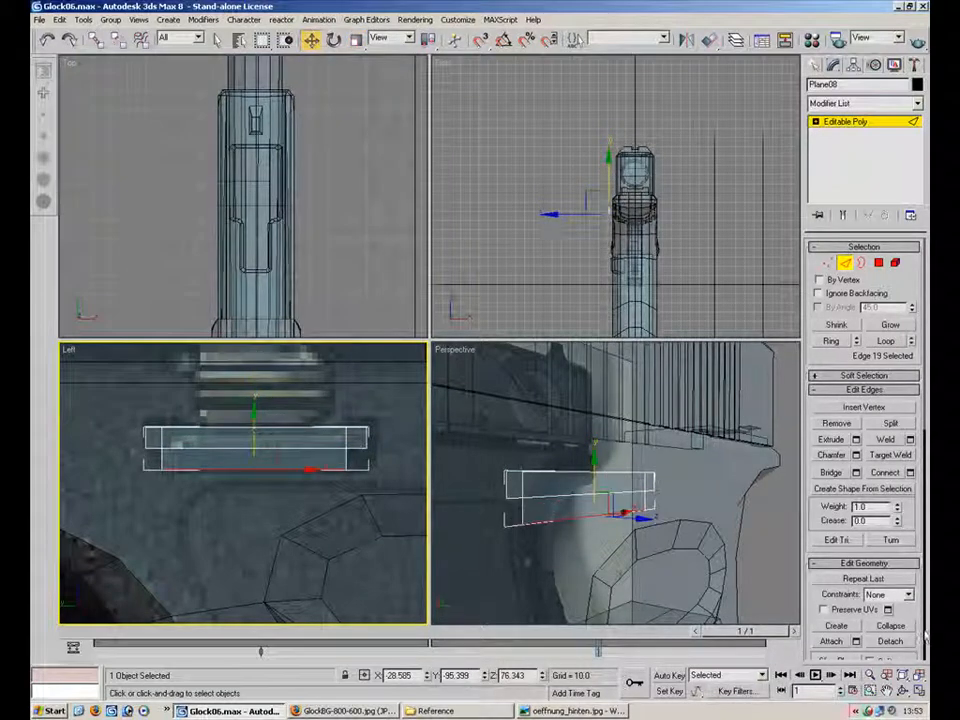
# - Select the two outer end edges and the bottom edge of the strip and move them in towards the gun body
pyautogui.moveTo(677, 466); pyautogui.dragTo(653, 501)
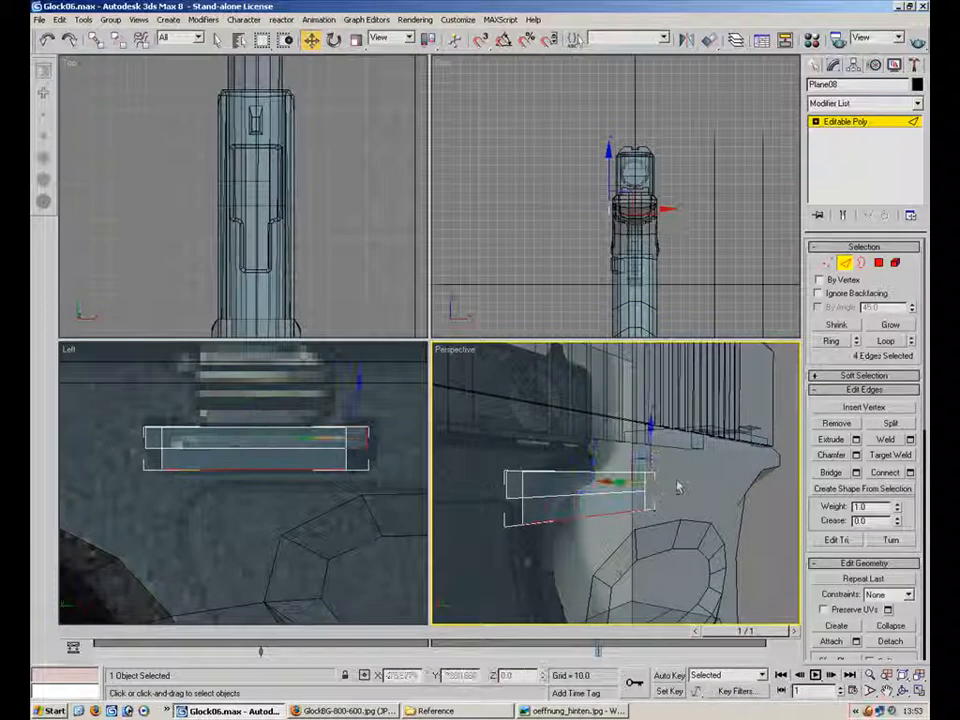
pyautogui.click(652, 486)
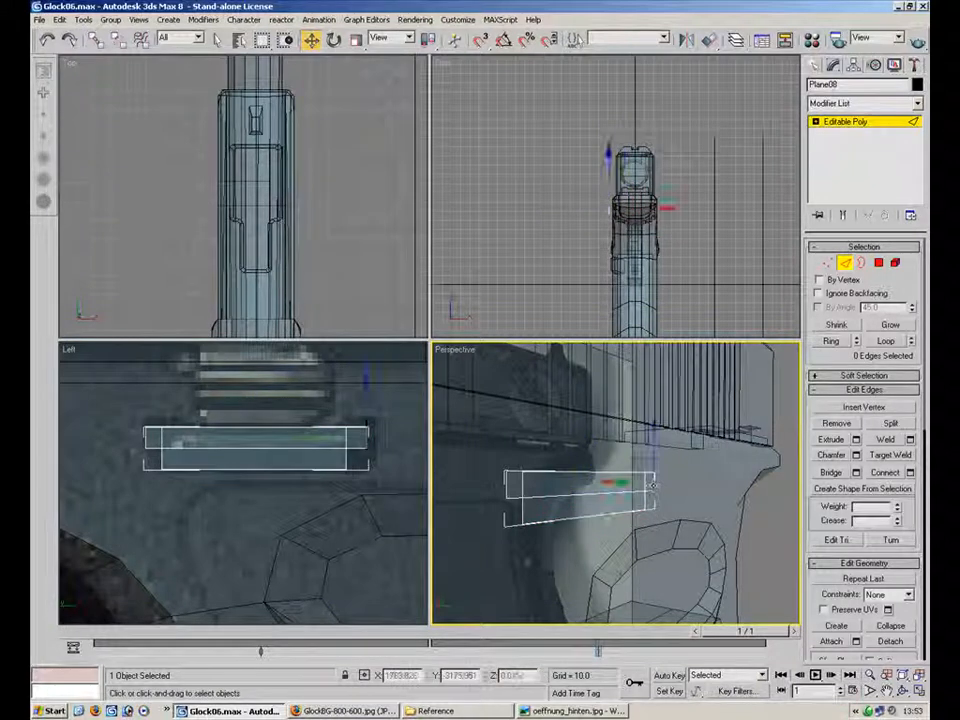
pyautogui.keyDown('ctrl'); pyautogui.click(598, 514); pyautogui.keyUp('ctrl')
pyautogui.keyDown('ctrl'); pyautogui.click(506, 484); pyautogui.keyUp('ctrl')
pyautogui.keyDown('alt'); pyautogui.moveTo(561, 491); pyautogui.dragTo(606, 532, button='middle'); pyautogui.keyUp('alt')
pyautogui.moveTo(519, 537); pyautogui.dragTo(499, 532)
pyautogui.keyDown('alt'); pyautogui.moveTo(626, 529); pyautogui.dragTo(572, 466, button='middle'); pyautogui.keyUp('alt')
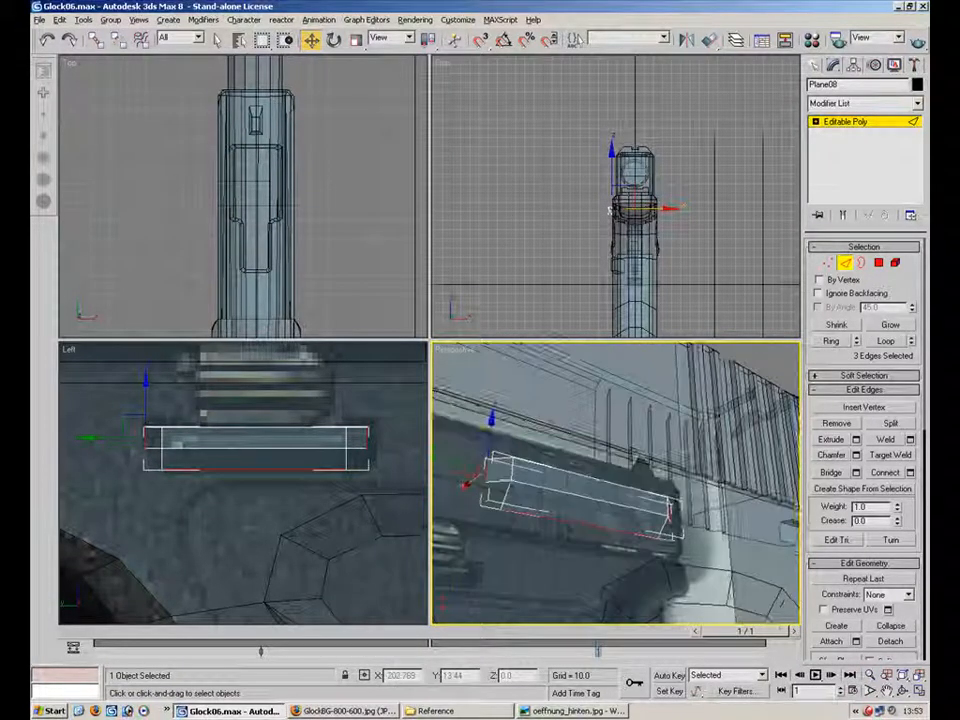
# - Move the whole strip slightly inward along X, to X about -27.3, against the frame's side
pyautogui.click(918, 691)
pyautogui.keyDown('alt'); pyautogui.moveTo(551, 364); pyautogui.dragTo(650, 400, button='middle'); pyautogui.keyUp('alt')
pyautogui.click(846, 263)
pyautogui.moveTo(334, 345); pyautogui.dragTo(322, 336)
pyautogui.keyDown('alt'); pyautogui.moveTo(441, 390); pyautogui.dragTo(484, 165, button='middle'); pyautogui.keyUp('alt')
pyautogui.press('.')
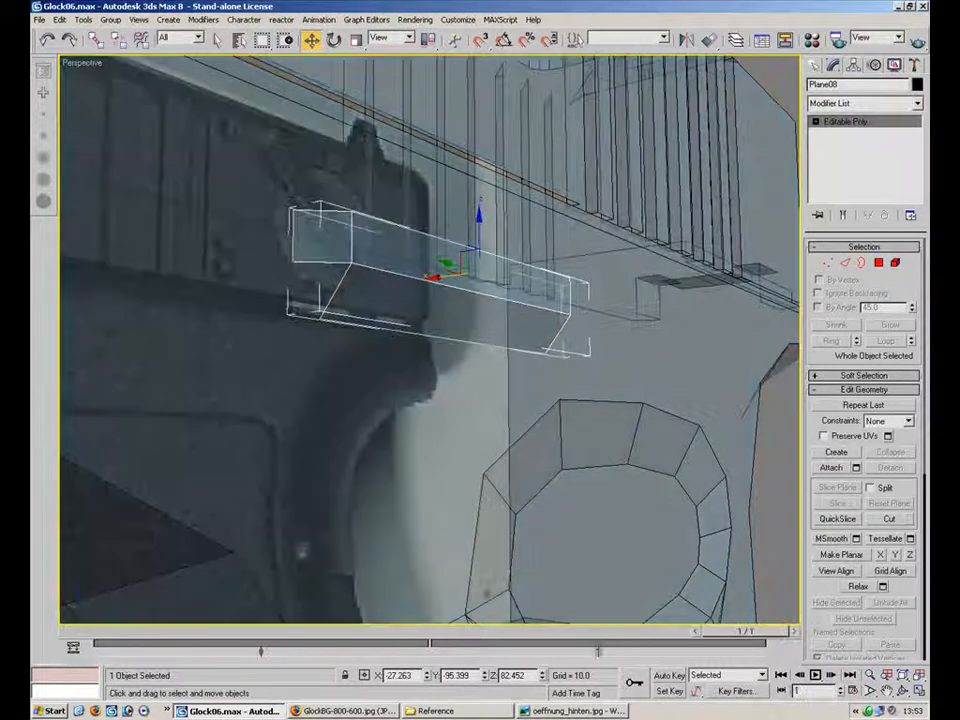
# - Create triangular polygons that close the open lower corners at both ends of the strip
pyautogui.click(878, 262)
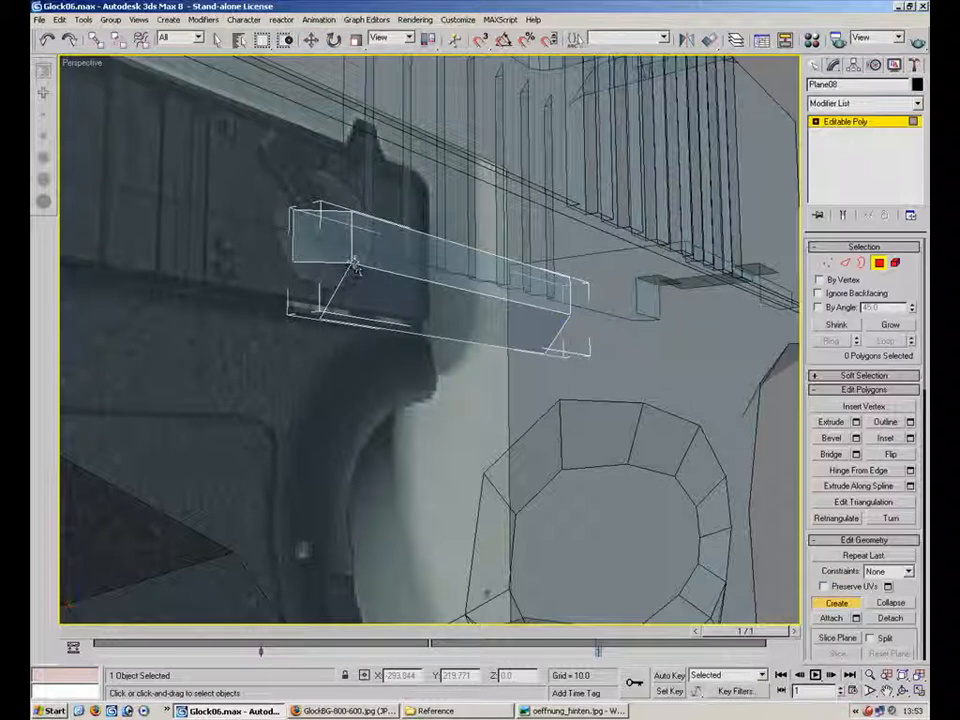
pyautogui.click(293, 262)
pyautogui.keyDown('alt'); pyautogui.moveTo(293, 262); pyautogui.dragTo(551, 360, button='middle'); pyautogui.keyUp('alt')
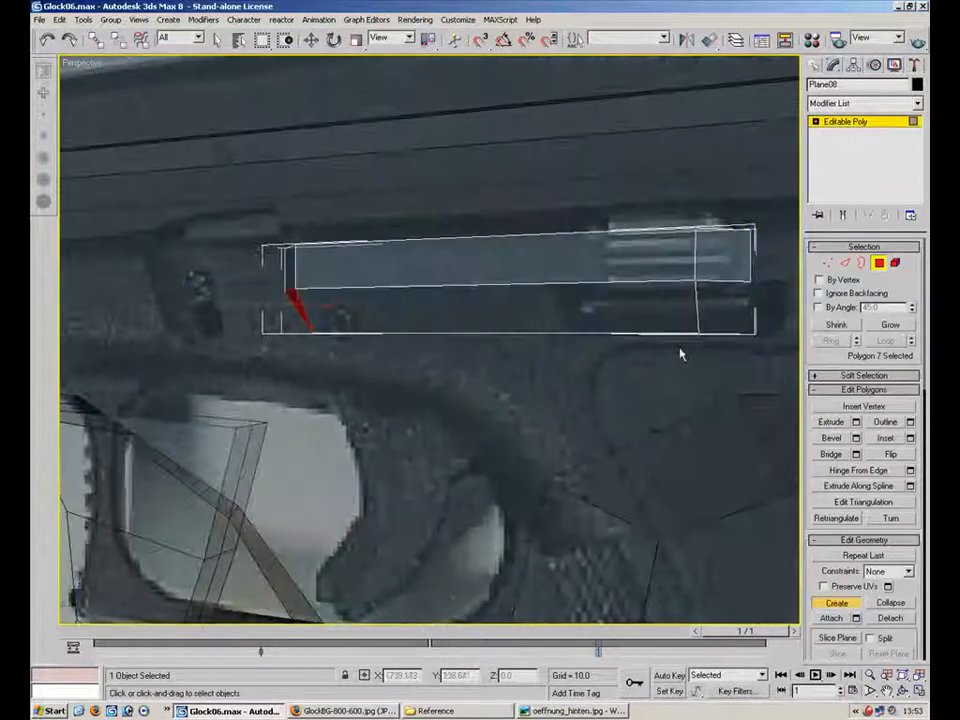
pyautogui.click(698, 280)
pyautogui.keyDown('alt'); pyautogui.moveTo(673, 270); pyautogui.dragTo(690, 298, button='middle'); pyautogui.keyUp('alt')
# - Extrude the top edges of the two slanted end faces upward by about 1.9 and switch to vertex editing
pyautogui.press('2')
pyautogui.click(752, 280)
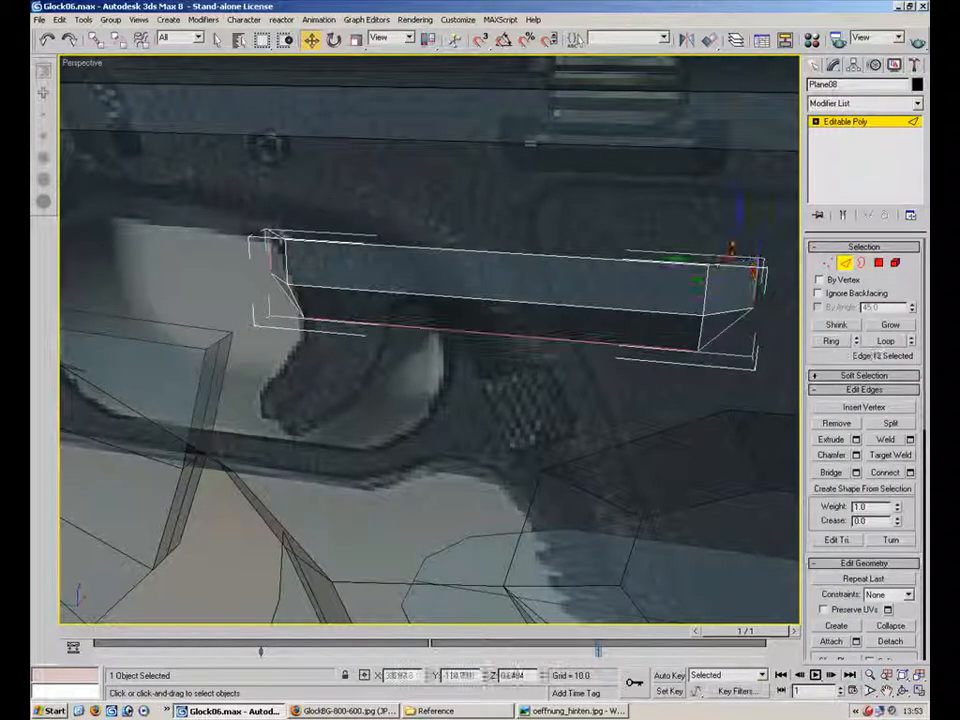
pyautogui.keyDown('ctrl'); pyautogui.click(274, 235); pyautogui.keyUp('ctrl')
pyautogui.moveTo(739, 217); pyautogui.dragTo(741, 191)
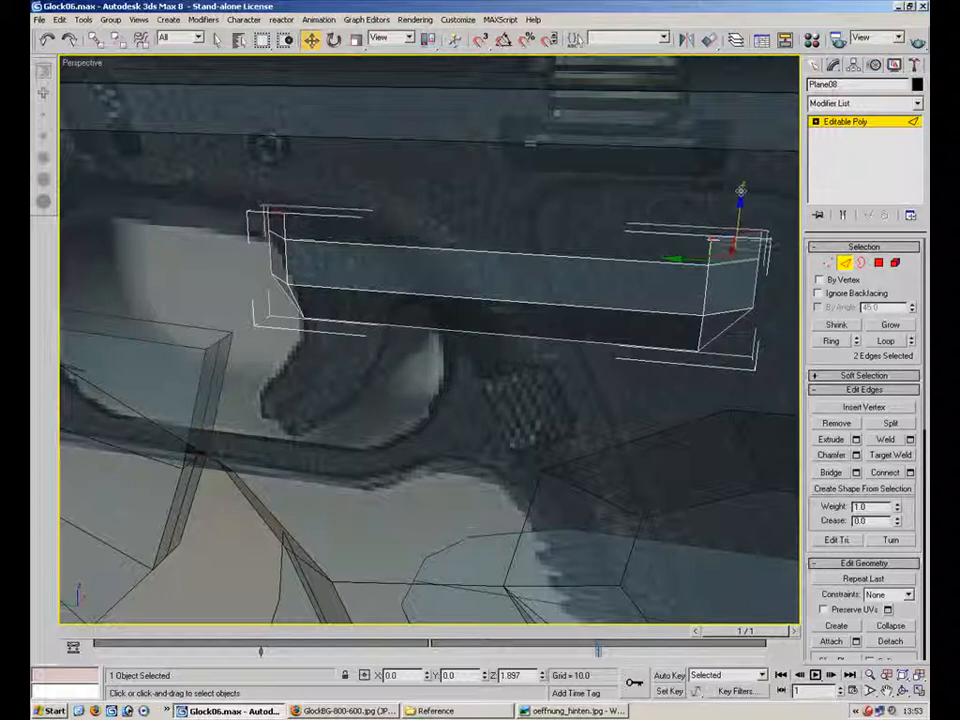
pyautogui.press('1')
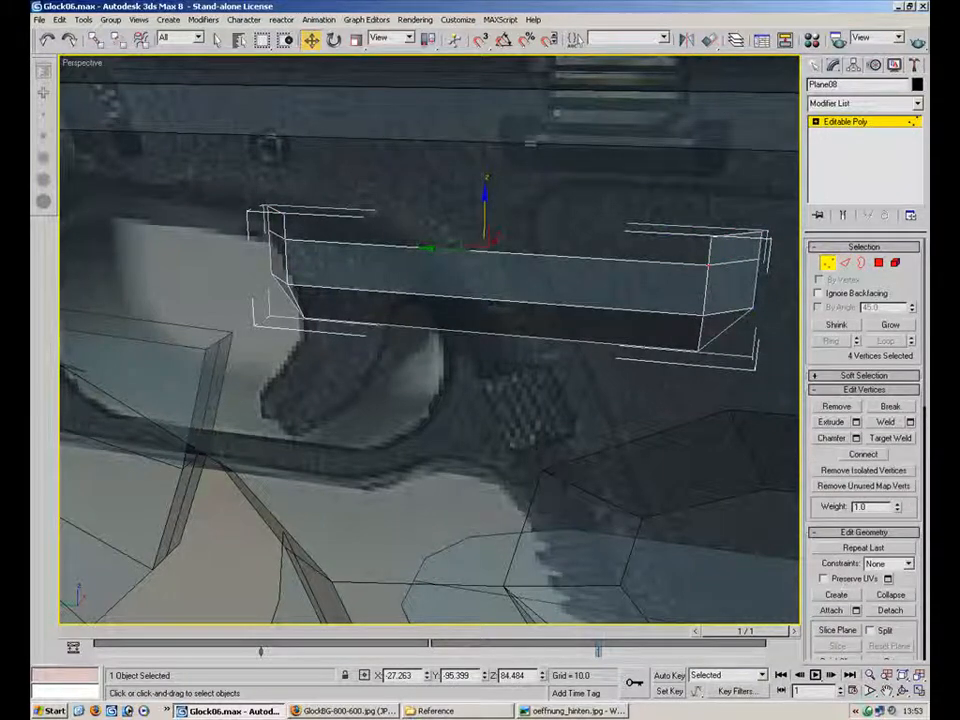
# - Switch to Windows Picture and Fax Viewer, browse the pistol reference photos through G18_mag.jpg, and return to examine the part's upper side
pyautogui.hotkey('alt', 'Tab')
pyautogui.click(298, 508)
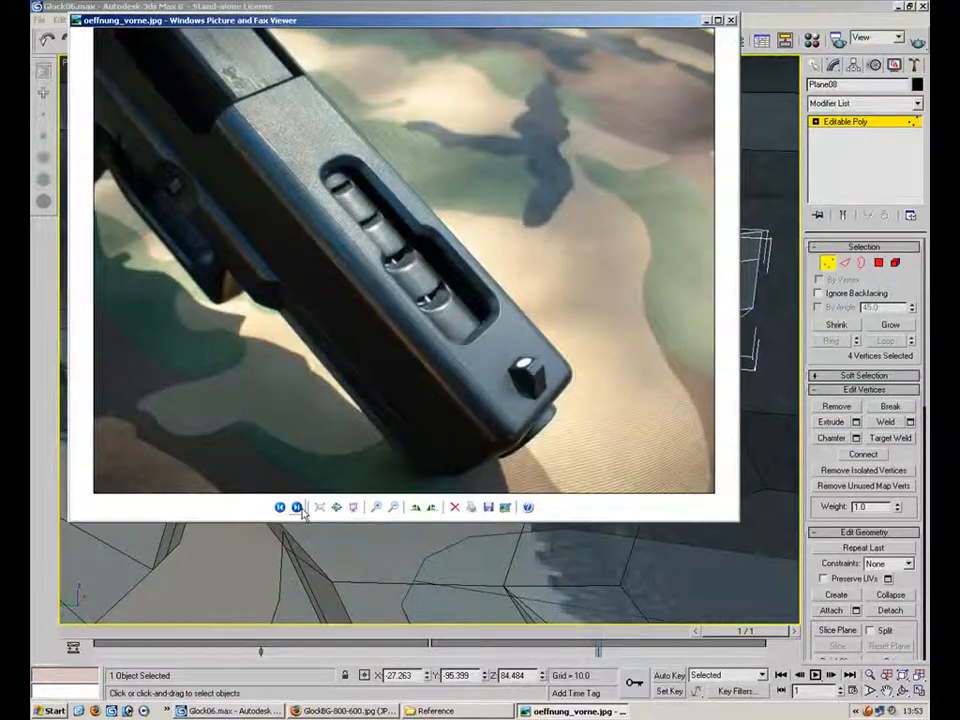
pyautogui.click(298, 508)
pyautogui.click(298, 508)
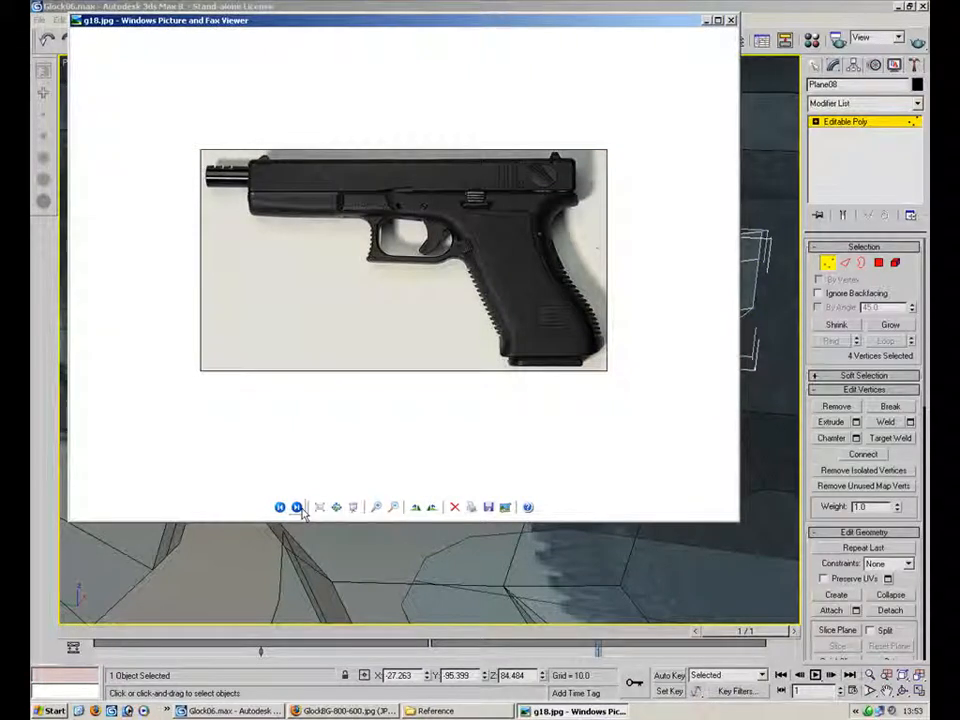
pyautogui.click(298, 508)
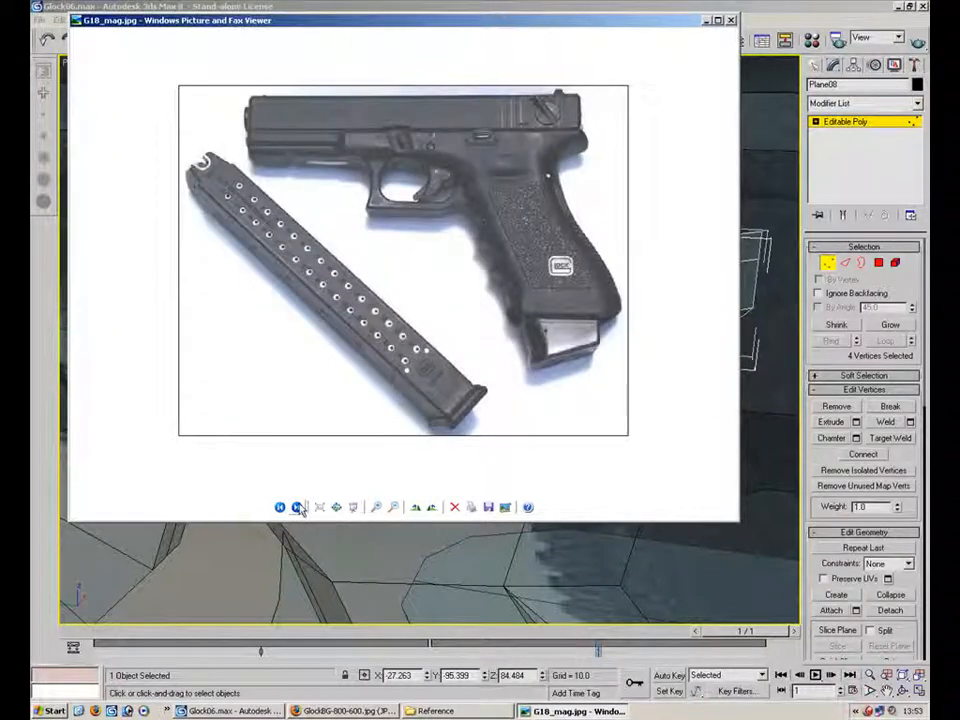
pyautogui.click(706, 21)
pyautogui.keyDown('alt'); pyautogui.moveTo(677, 257); pyautogui.dragTo(688, 320, button='middle'); pyautogui.keyUp('alt')
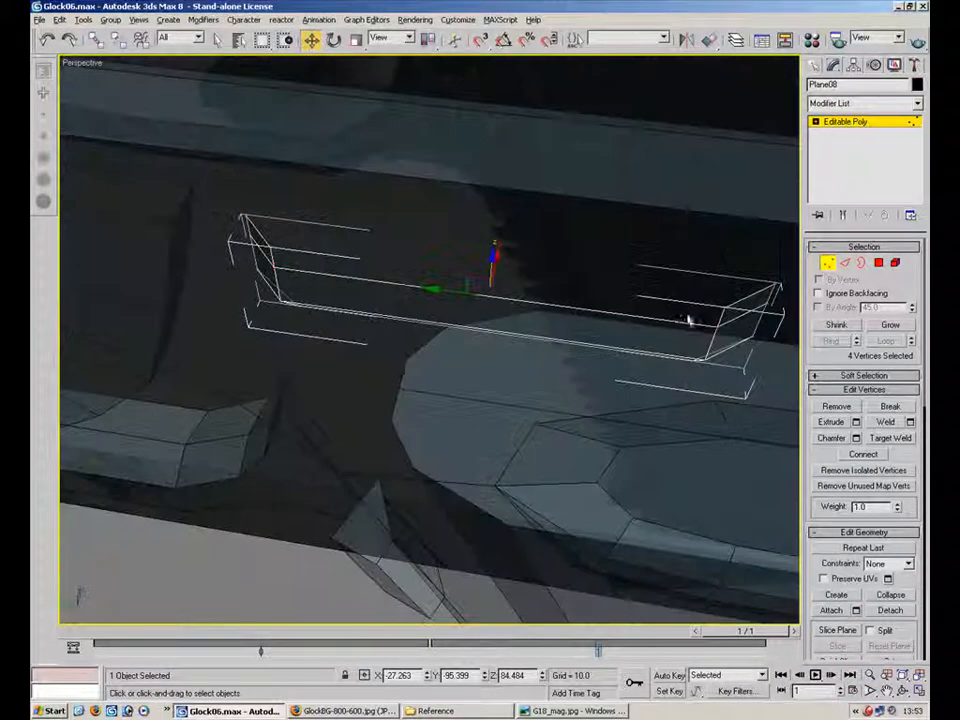
# - Try to move the upper inner vertices of both end faces back toward the frame by eye
pyautogui.click(736, 311)
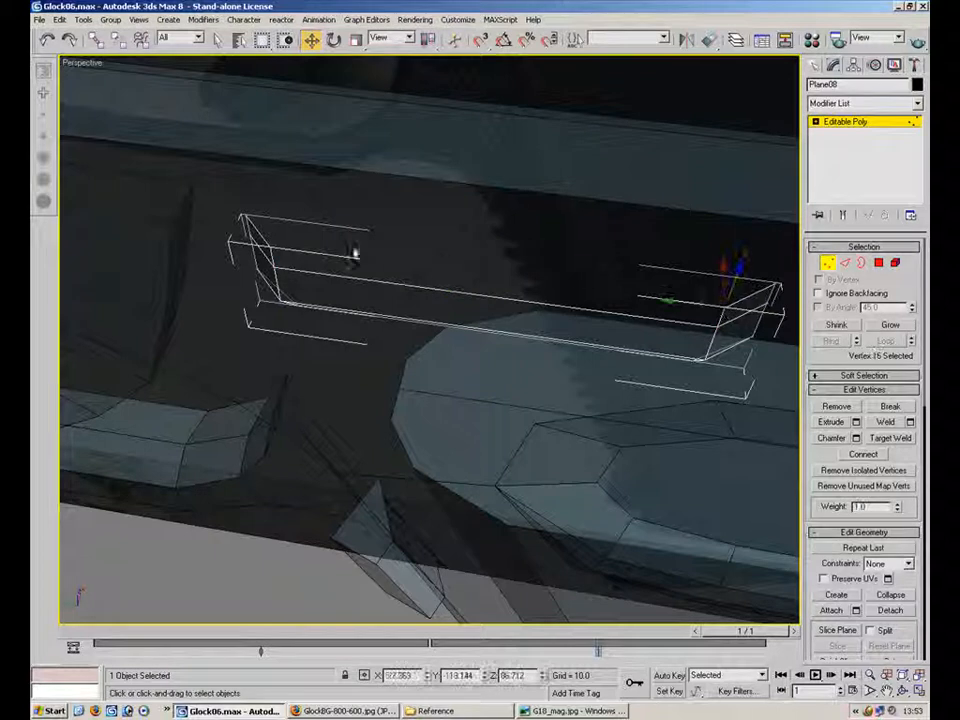
pyautogui.keyDown('ctrl'); pyautogui.click(275, 258); pyautogui.keyUp('ctrl')
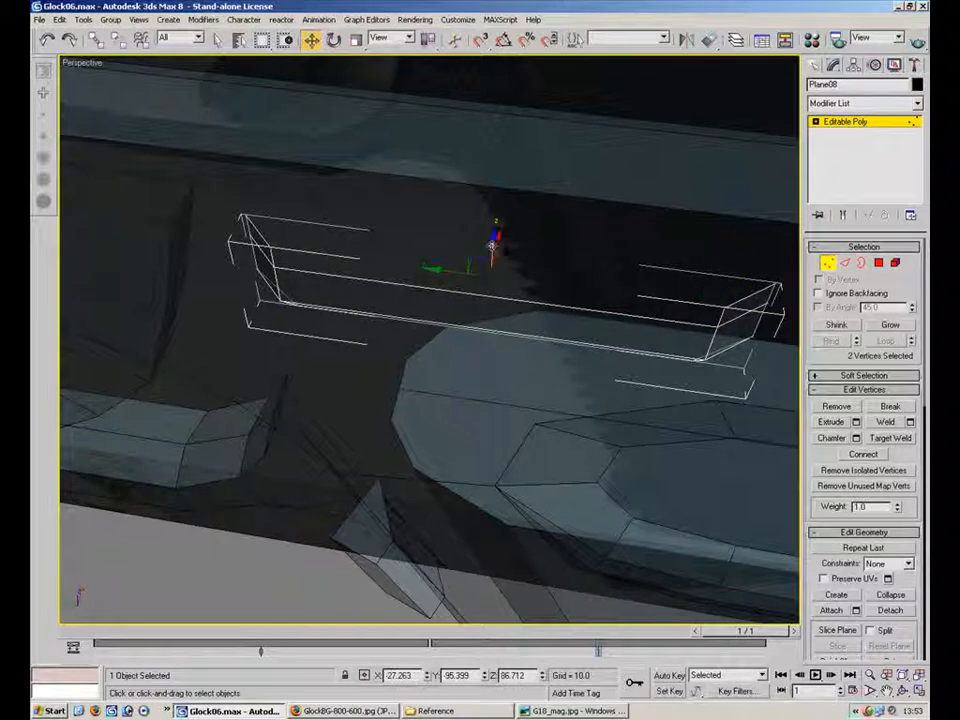
pyautogui.moveTo(499, 245); pyautogui.dragTo(506, 221)
pyautogui.keyDown('alt'); pyautogui.moveTo(519, 296); pyautogui.dragTo(441, 326, button='middle'); pyautogui.keyUp('alt')
pyautogui.hotkey('ctrl', 'z')
# - Set X to -23.997 for the upper front vertices at both ends, level with the back vertex
pyautogui.click(281, 381)
pyautogui.click(268, 362)
pyautogui.click(399, 675)
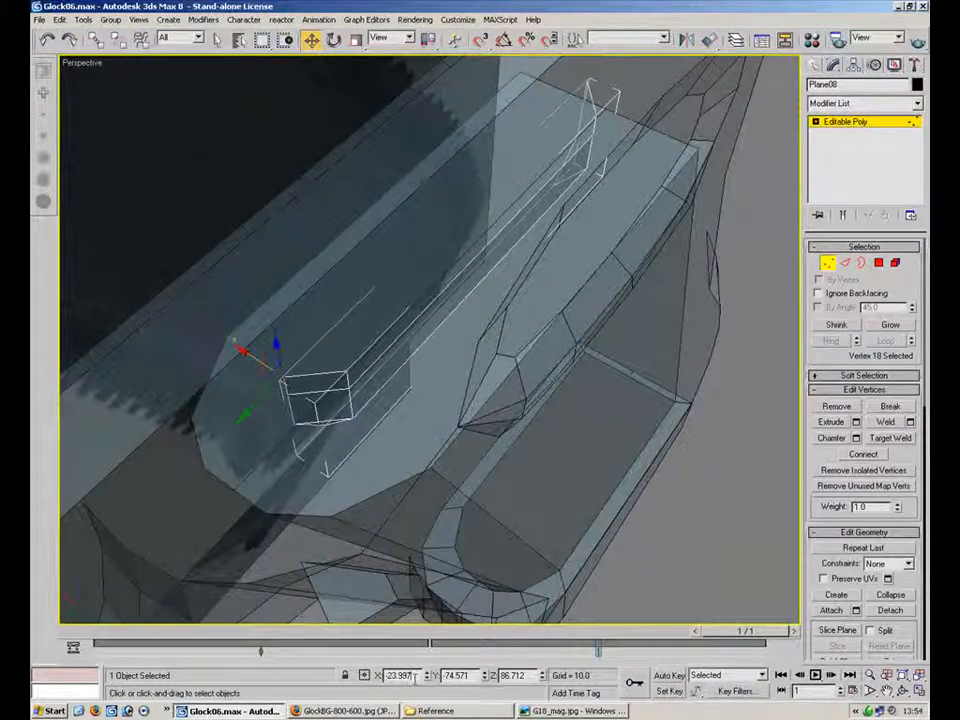
pyautogui.moveTo(336, 380); pyautogui.dragTo(338, 384)
pyautogui.keyDown('alt'); pyautogui.moveTo(596, 204); pyautogui.dragTo(576, 151, button='middle'); pyautogui.keyUp('alt')
pyautogui.keyDown('ctrl'); pyautogui.click(685, 235); pyautogui.keyUp('ctrl')
pyautogui.doubleClick(399, 675)
pyautogui.write('-23.997')
pyautogui.press('Return')
# - Chamfer the two vertices where the strip's upper front edge meets the end faces by a small amount, redoing the first try slightly smaller
pyautogui.keyDown('alt'); pyautogui.moveTo(458, 278); pyautogui.dragTo(491, 266, button='middle'); pyautogui.keyUp('alt')
pyautogui.press('2')
pyautogui.press('1')
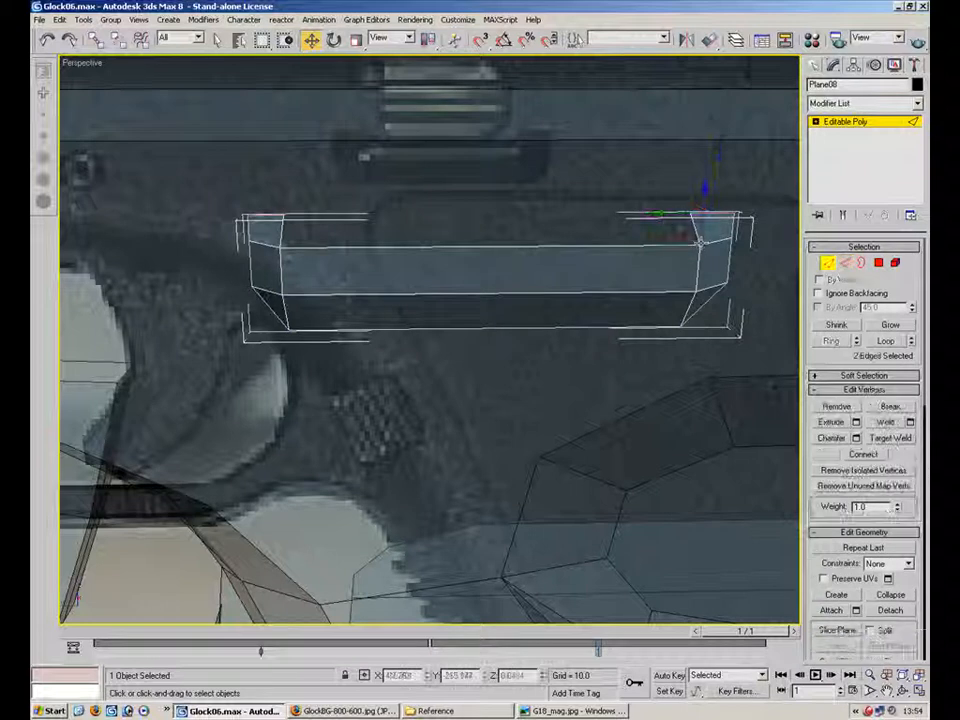
pyautogui.keyDown('ctrl'); pyautogui.click(283, 247); pyautogui.keyUp('ctrl')
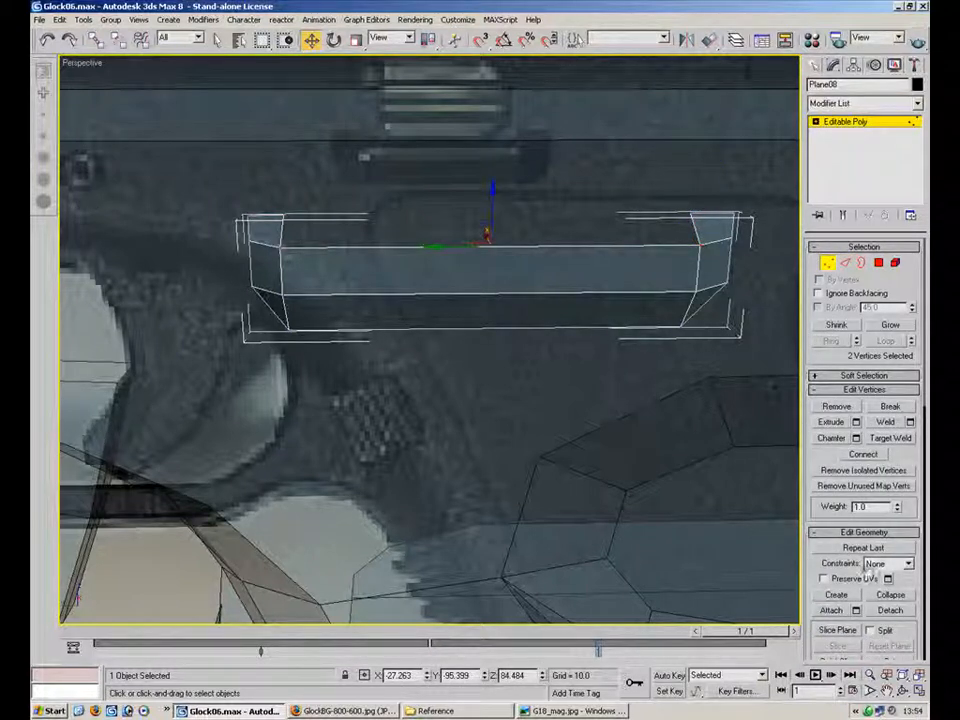
pyautogui.hotkey('ctrl', 'shift', 'c')
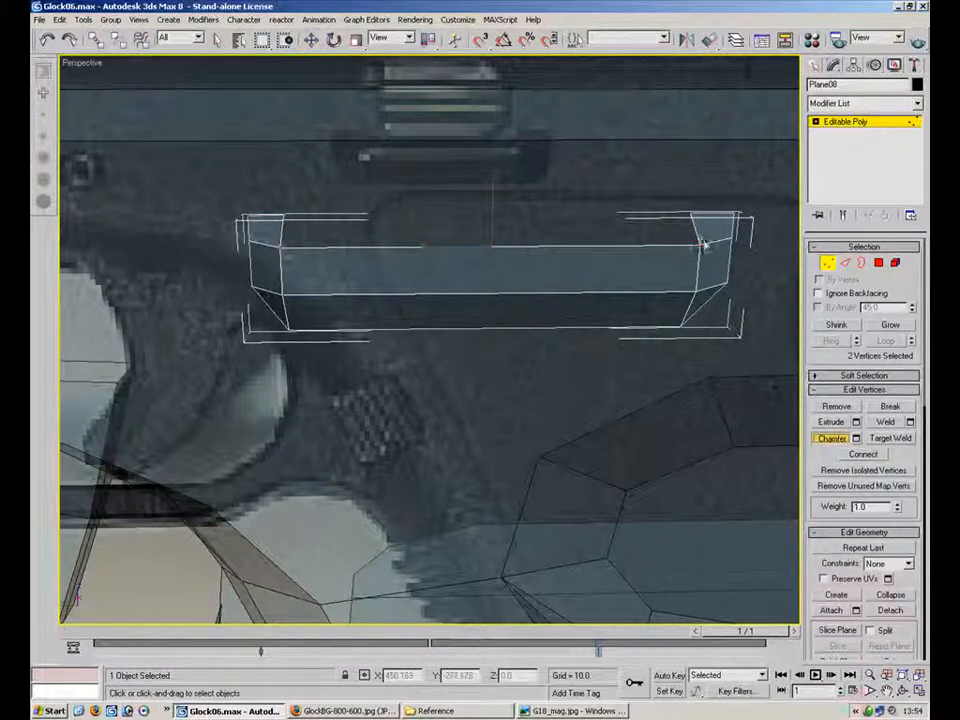
pyautogui.moveTo(700, 243); pyautogui.dragTo(701, 244)
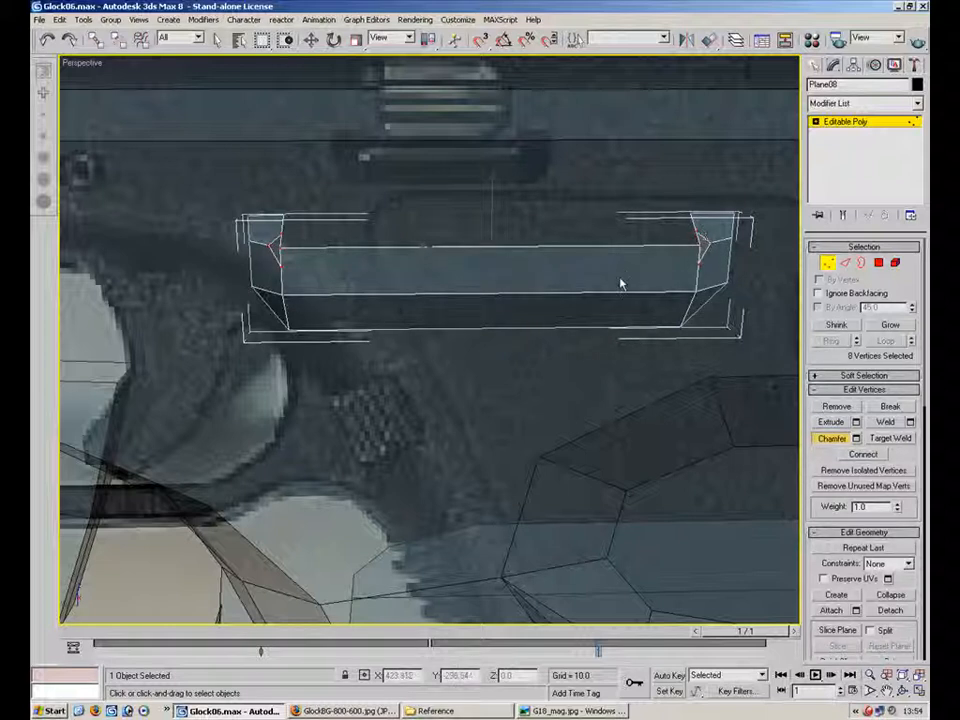
pyautogui.hotkey('ctrl', 'z')
pyautogui.moveTo(703, 245); pyautogui.dragTo(702, 240)
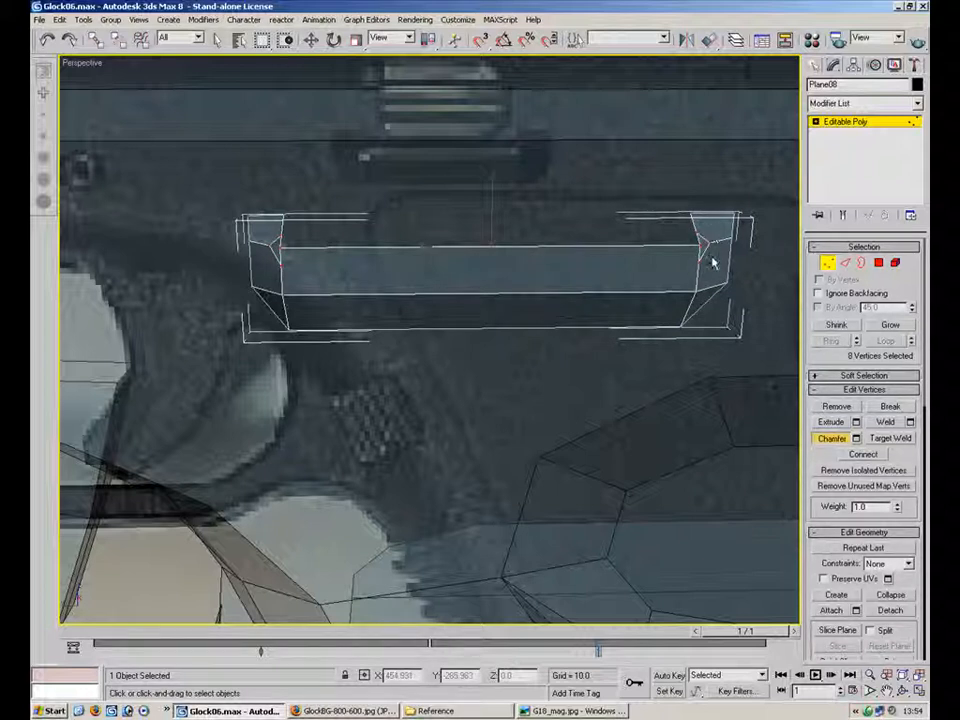
# - Scale the two end vertices of the strip's upper front edge slightly along Y
pyautogui.keyDown('ctrl'); pyautogui.click(281, 247); pyautogui.keyUp('ctrl')
pyautogui.click(357, 40)
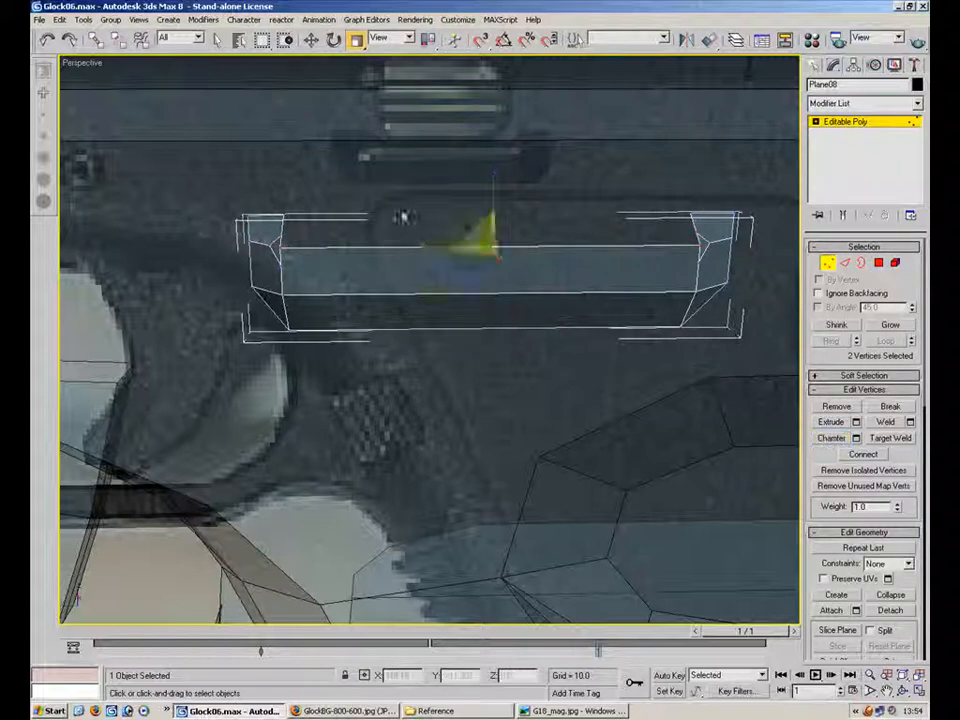
pyautogui.moveTo(437, 248); pyautogui.dragTo(426, 259)
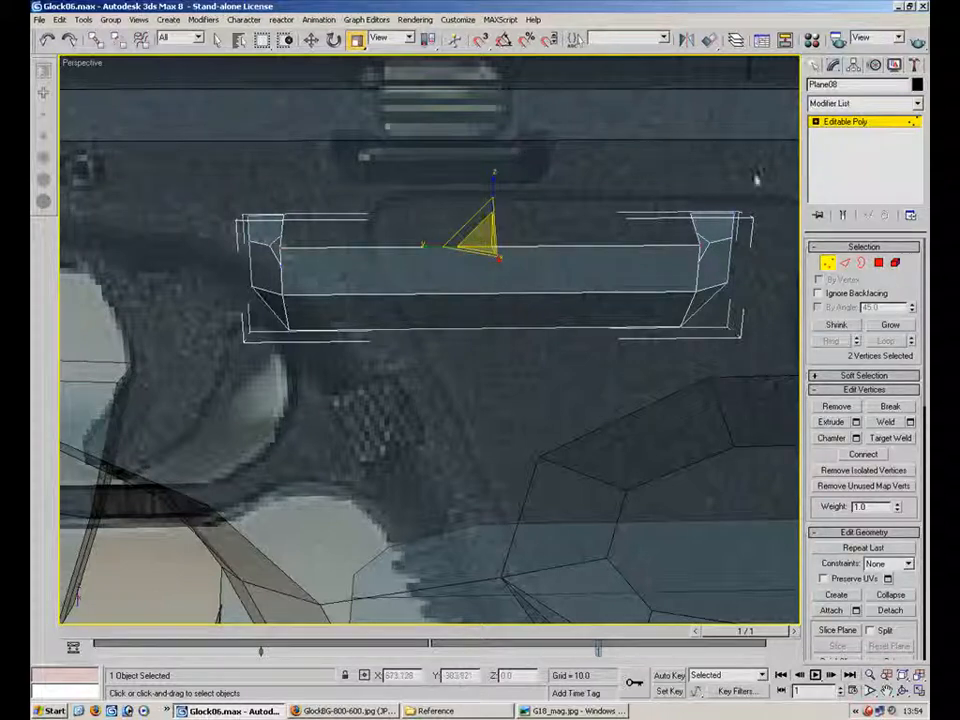
# - Try to weld all of the part's vertices, check a chamfered corner, and undo the weld
pyautogui.hotkey('ctrl', 'a')
pyautogui.click(885, 422)
pyautogui.click(331, 243)
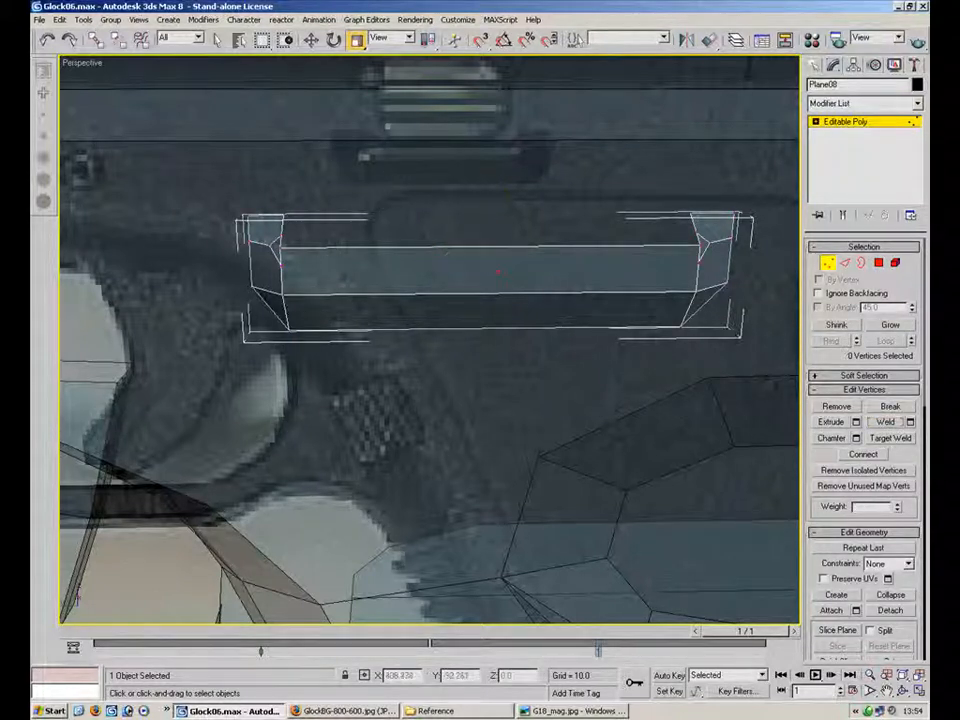
pyautogui.click(279, 246)
pyautogui.click(311, 40)
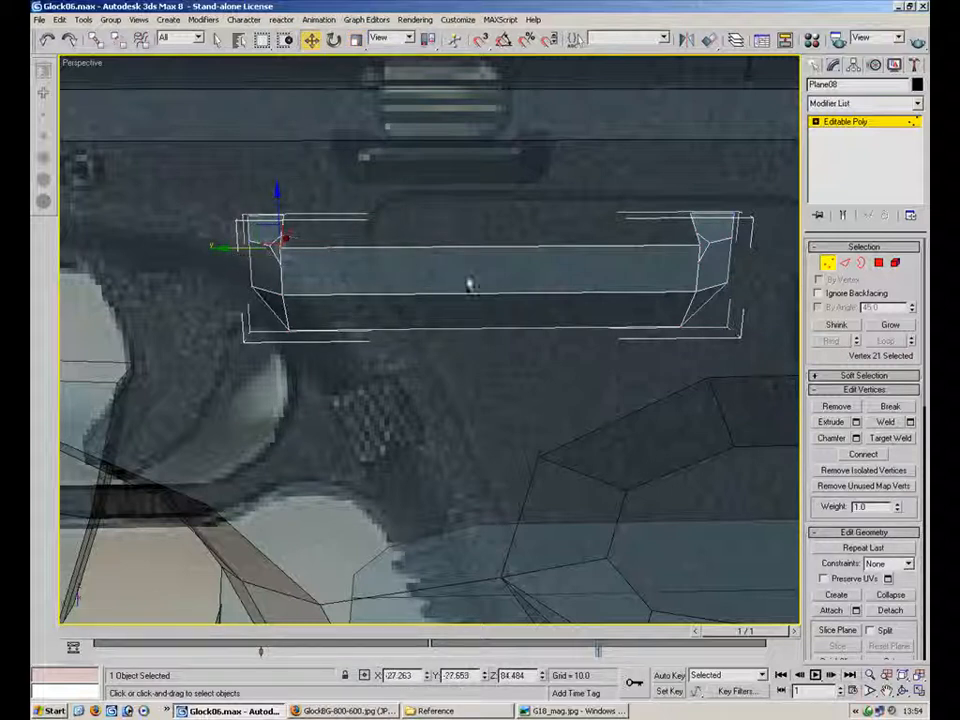
pyautogui.hotkey('ctrl', 'z')
pyautogui.hotkey('ctrl', 'z')
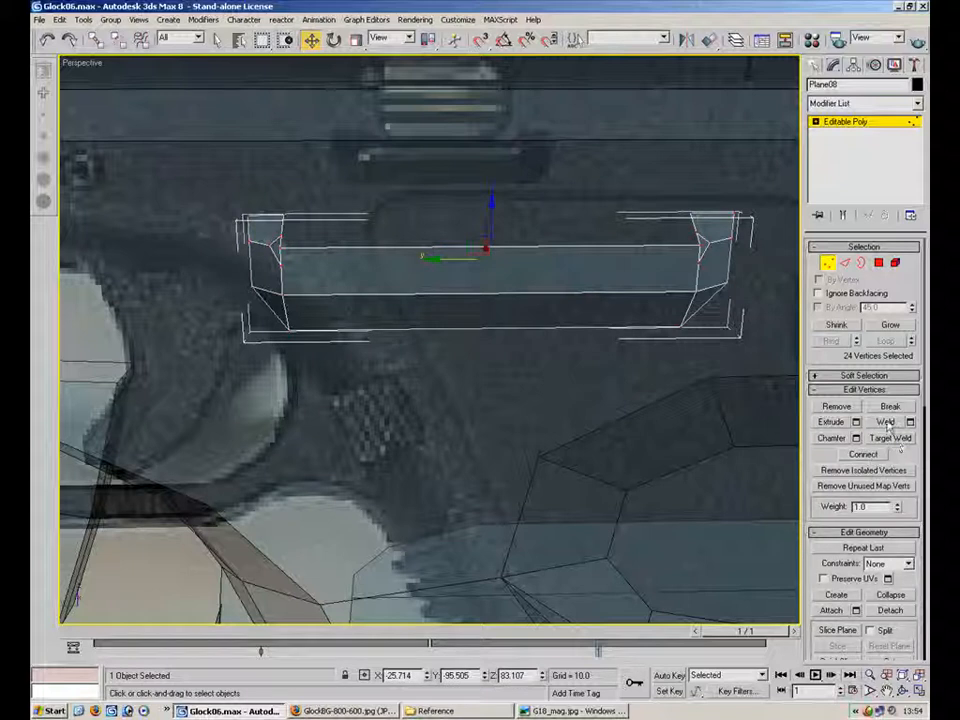
# - Scale the two end vertices of the strip's upper front edge closer together along Y, away from the chamfered corners
pyautogui.click(694, 238)
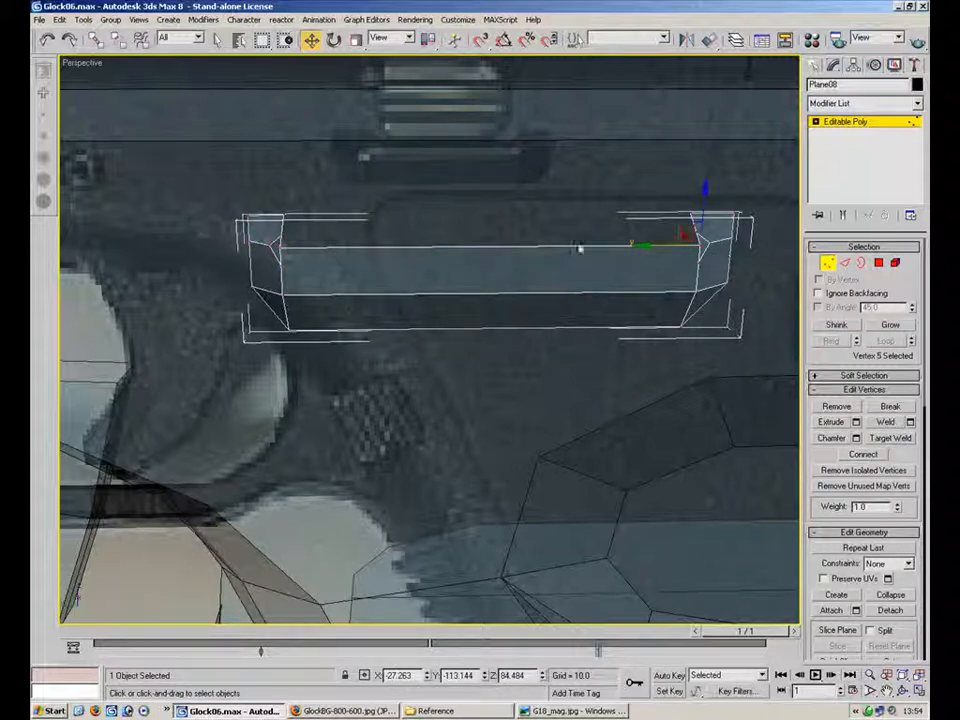
pyautogui.keyDown('ctrl'); pyautogui.click(282, 245); pyautogui.keyUp('ctrl')
pyautogui.click(356, 39)
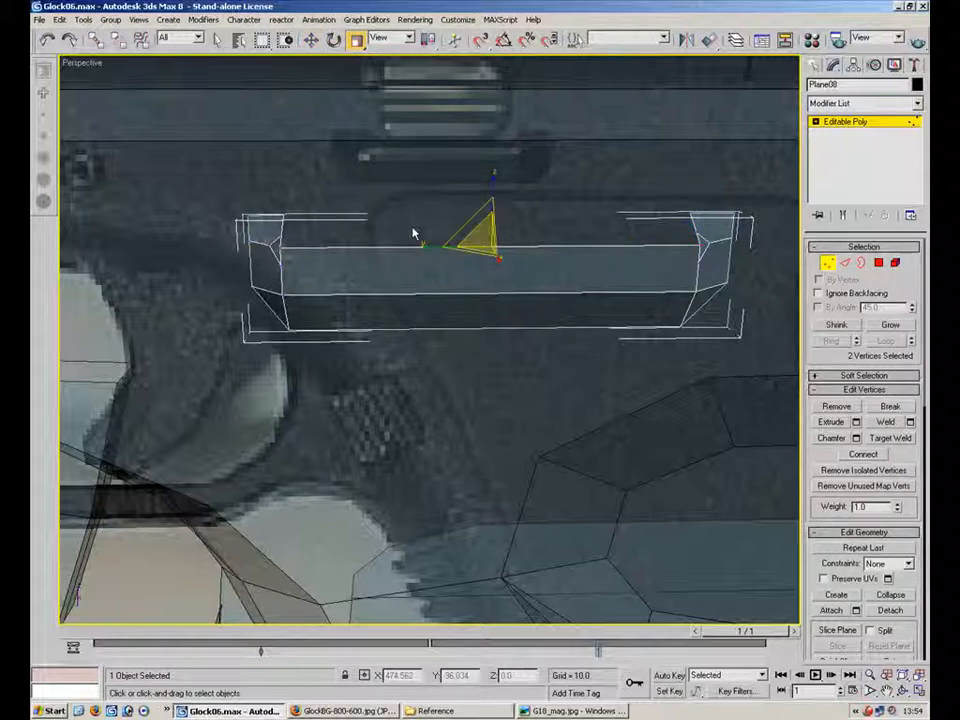
pyautogui.moveTo(424, 244); pyautogui.dragTo(428, 251)
pyautogui.scroll(4, 400, 315)
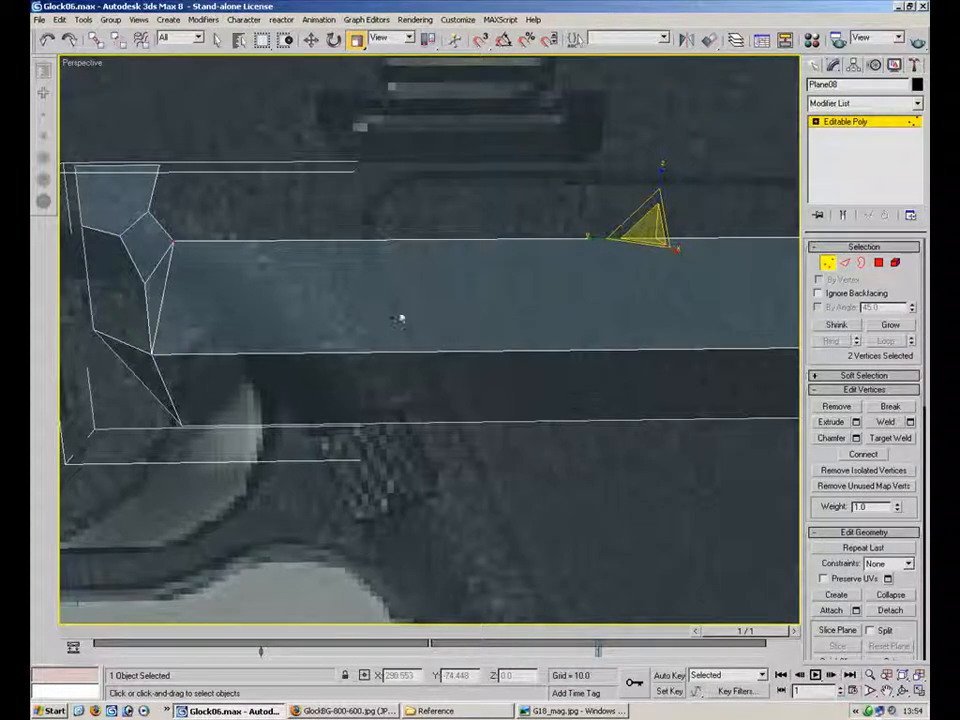
# - Target-weld the surplus chamfer vertices at the end nearer the trigger into clean corner points
pyautogui.click(889, 438)
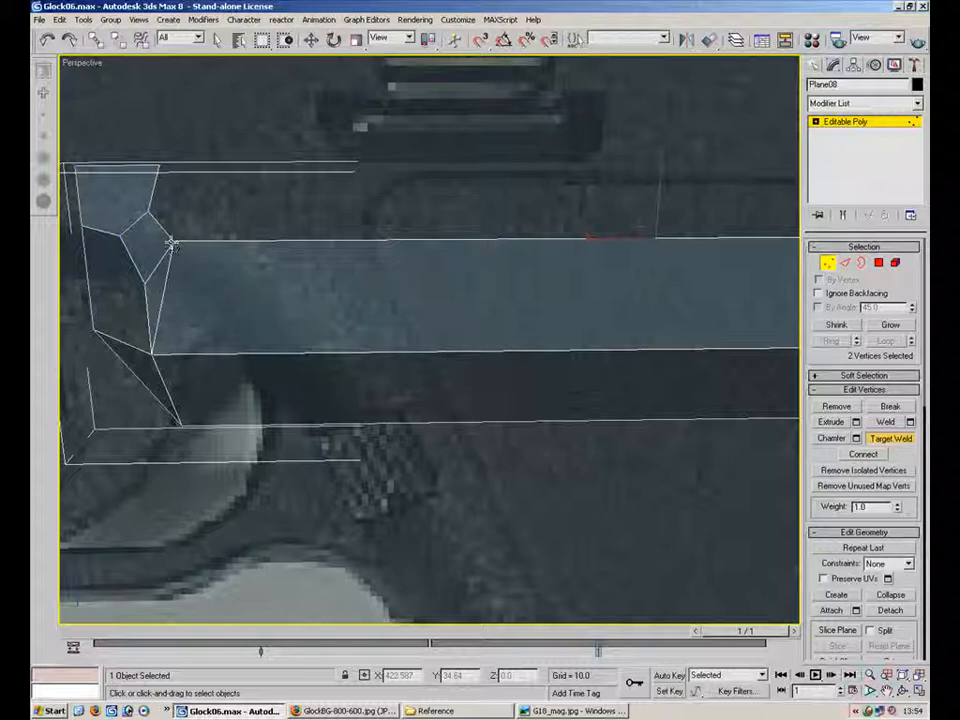
pyautogui.click(174, 241)
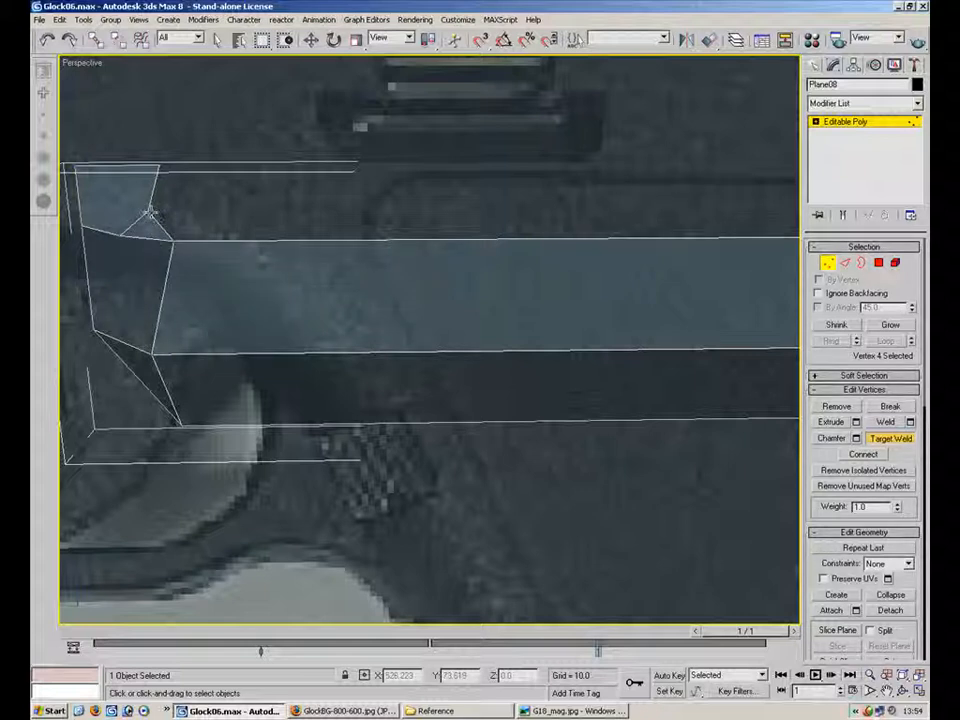
pyautogui.click(148, 212)
pyautogui.keyDown('alt'); pyautogui.moveTo(470, 287); pyautogui.dragTo(431, 292, button='middle'); pyautogui.keyUp('alt')
pyautogui.scroll(-2, 431, 292)
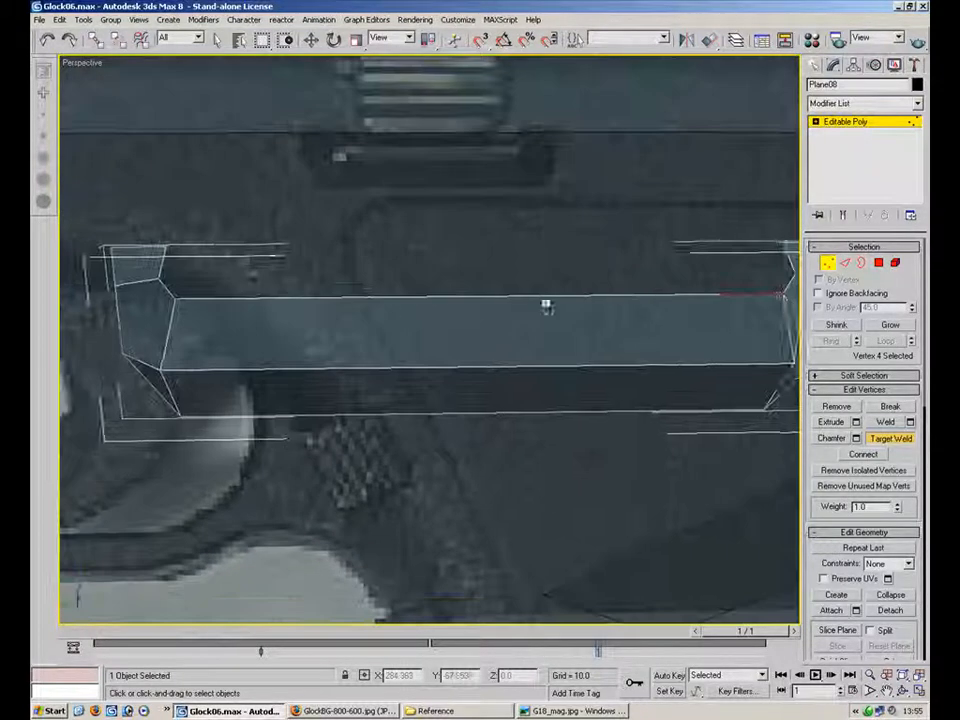
# - Target-weld the surplus chamfer vertices at the opposite end of the strip and return to the Move tool
pyautogui.moveTo(735, 289); pyautogui.dragTo(485, 293, button='middle')
pyautogui.click(531, 319)
pyautogui.click(515, 296)
pyautogui.click(530, 277)
pyautogui.press('w')
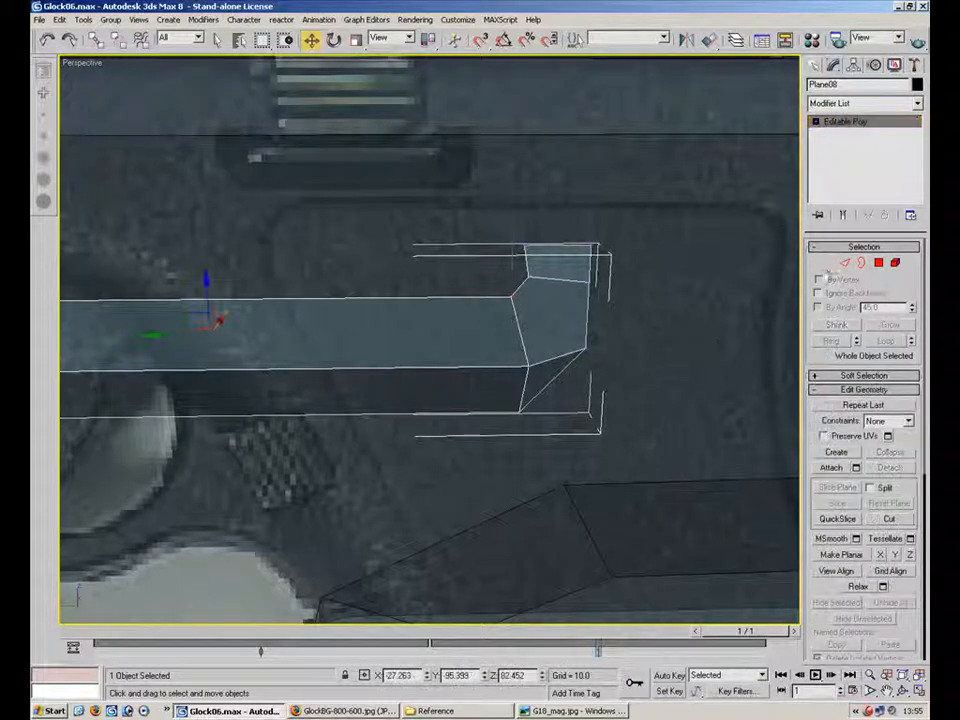
# - Set the strip's upper front vertex at the end away from the trigger to Y -113.144, matching the vertex below it
pyautogui.click(528, 362)
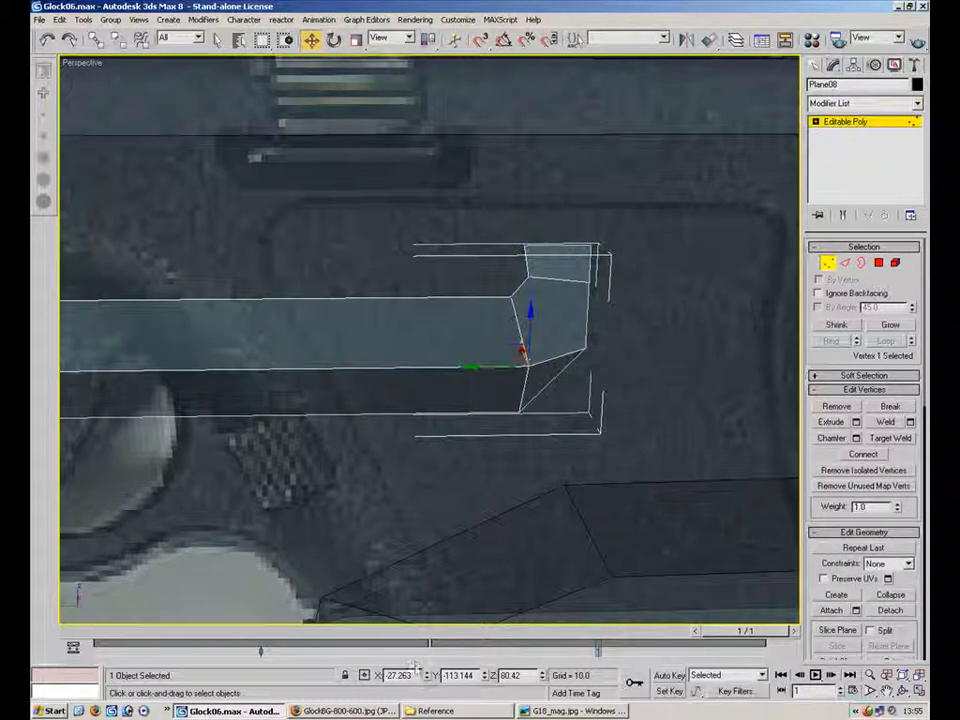
pyautogui.click(509, 298)
pyautogui.hotkey('ctrl', 'v')
pyautogui.press('Return')
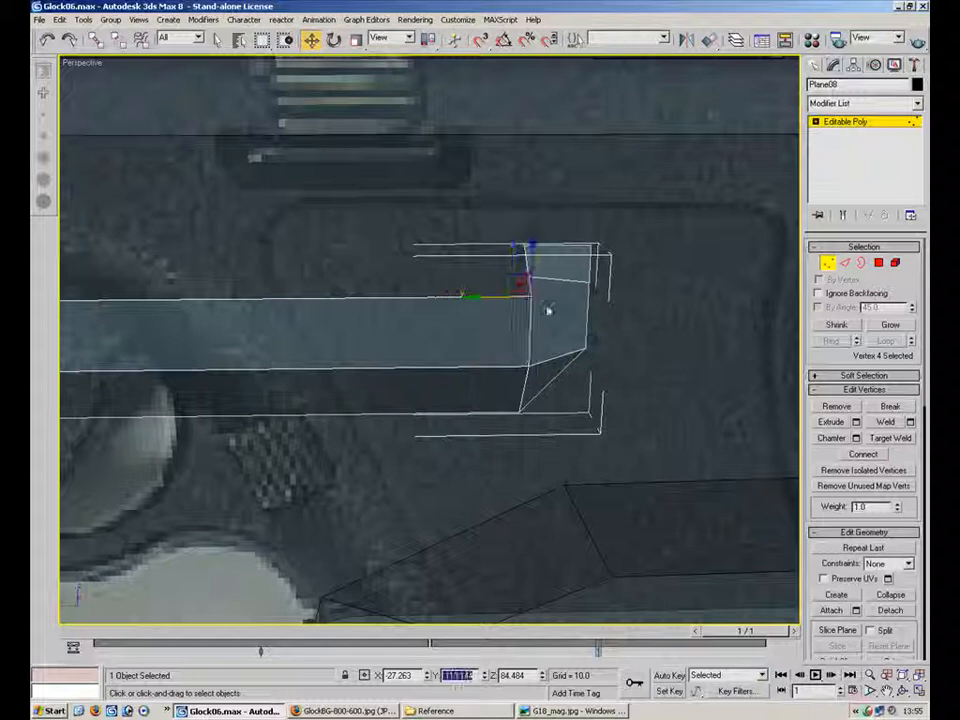
pyautogui.moveTo(560, 211); pyautogui.dragTo(499, 255)
pyautogui.keyDown('alt'); pyautogui.moveTo(575, 328); pyautogui.dragTo(352, 411, button='middle'); pyautogui.keyUp('alt')
# - Align the upper front vertex at the trigger-side end with the vertex below it at Y -77.653
pyautogui.click(325, 396)
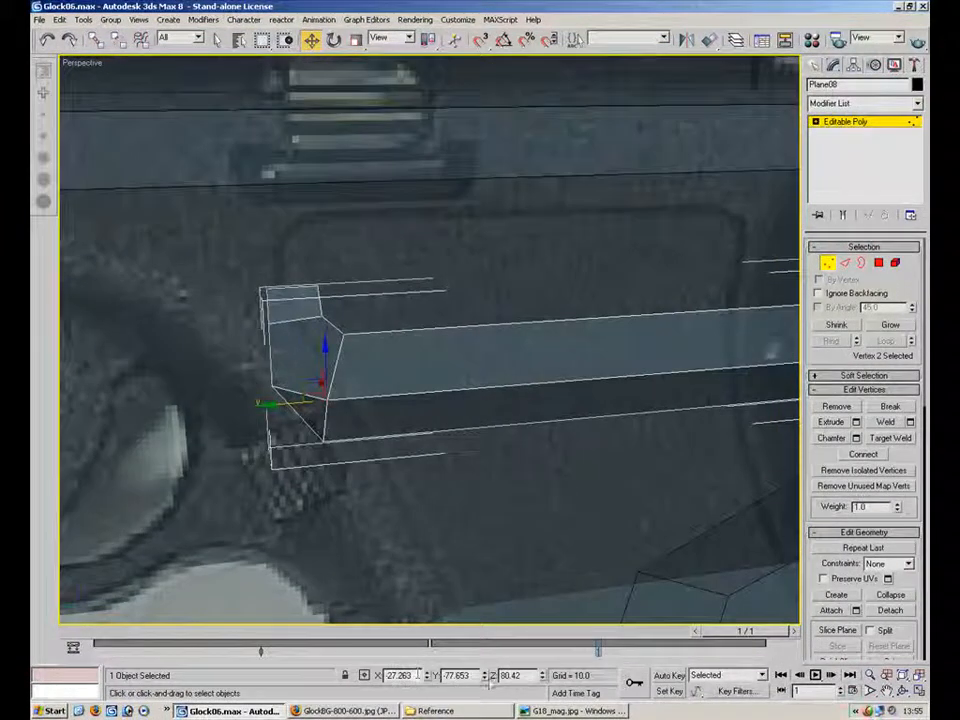
pyautogui.click(343, 333)
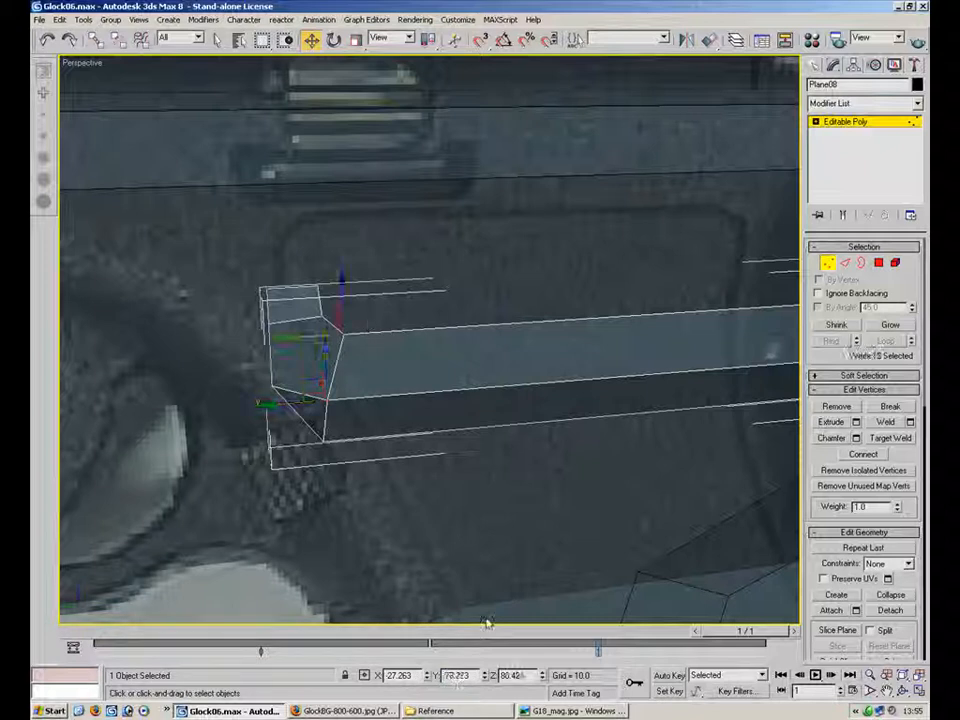
pyautogui.click(369, 367)
pyautogui.moveTo(346, 251); pyautogui.dragTo(270, 304)
pyautogui.click(398, 304)
# - Extrude the open upper edges along the strip and both inner ends toward the frame by about 4.4 along X
pyautogui.keyDown('alt'); pyautogui.moveTo(566, 266); pyautogui.dragTo(546, 289, button='middle'); pyautogui.keyUp('alt')
pyautogui.press('2')
pyautogui.click(298, 322)
pyautogui.keyDown('ctrl'); pyautogui.click(318, 346); pyautogui.keyUp('ctrl')
pyautogui.keyDown('ctrl'); pyautogui.click(385, 339); pyautogui.keyUp('ctrl')
pyautogui.keyDown('ctrl'); pyautogui.click(773, 202); pyautogui.keyUp('ctrl')
pyautogui.keyDown('alt'); pyautogui.moveTo(775, 214); pyautogui.dragTo(351, 129, button='middle'); pyautogui.keyUp('alt')
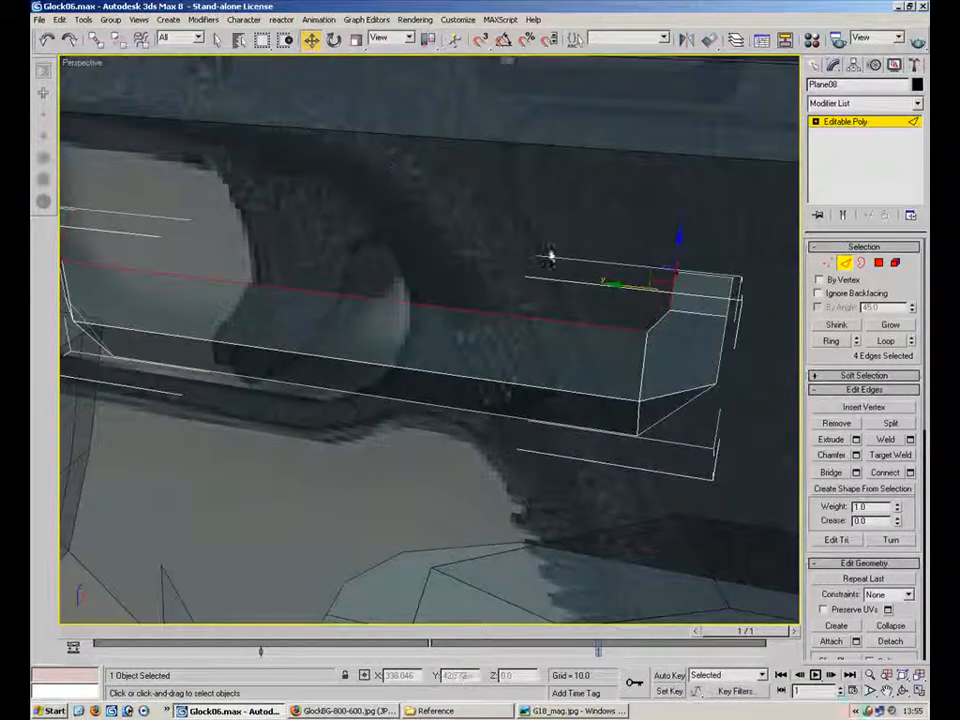
pyautogui.keyDown('ctrl'); pyautogui.click(660, 326); pyautogui.keyUp('ctrl')
pyautogui.keyDown('alt'); pyautogui.moveTo(662, 328); pyautogui.dragTo(424, 234, button='middle'); pyautogui.keyUp('alt')
pyautogui.moveTo(418, 229); pyautogui.dragTo(492, 206)
pyautogui.hotkey('shift', 'z')
pyautogui.keyDown('alt'); pyautogui.moveTo(539, 252); pyautogui.dragTo(596, 260, button='middle'); pyautogui.keyUp('alt')
# - Target-weld the outer vertices of the newly extruded faces onto the existing end-face corners at both ends
pyautogui.press('1')
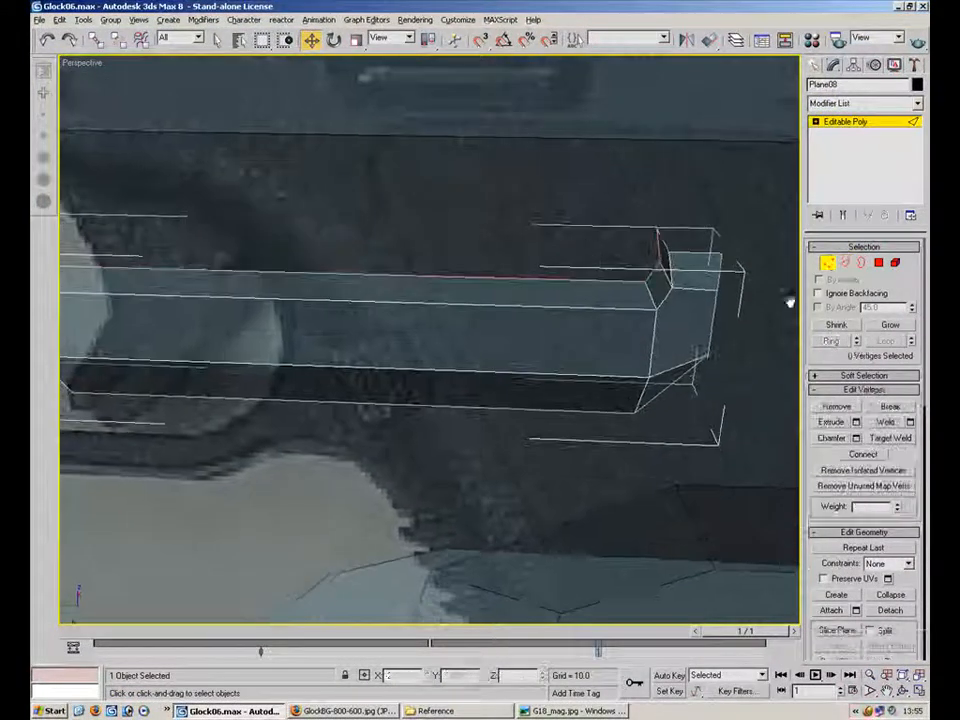
pyautogui.click(891, 438)
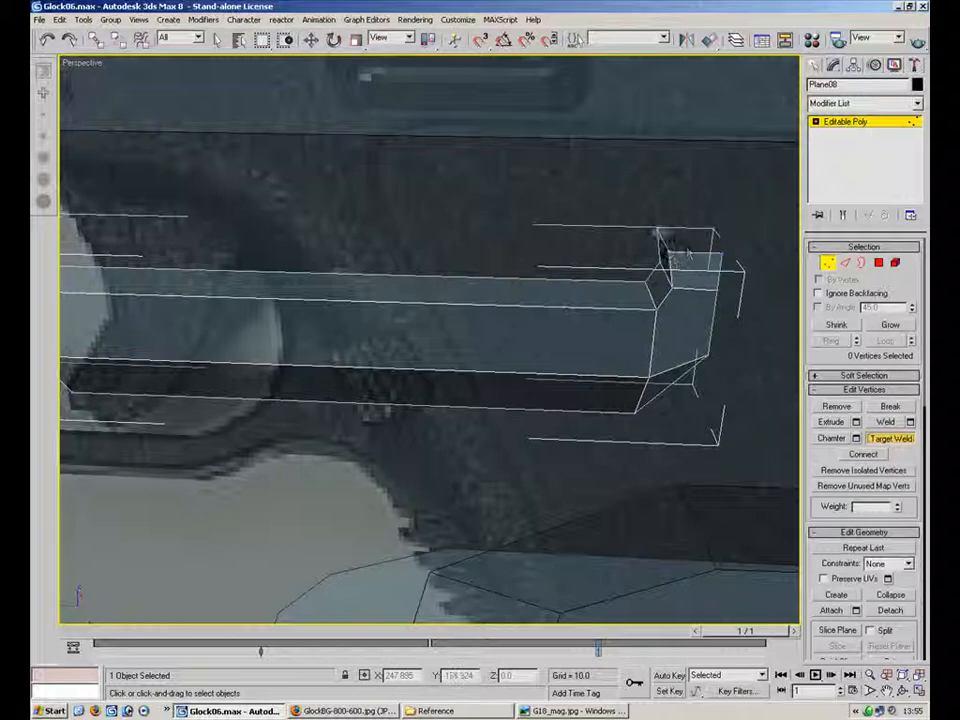
pyautogui.moveTo(349, 149); pyautogui.dragTo(561, 206, button='middle')
pyautogui.click(251, 298)
pyautogui.click(826, 262)
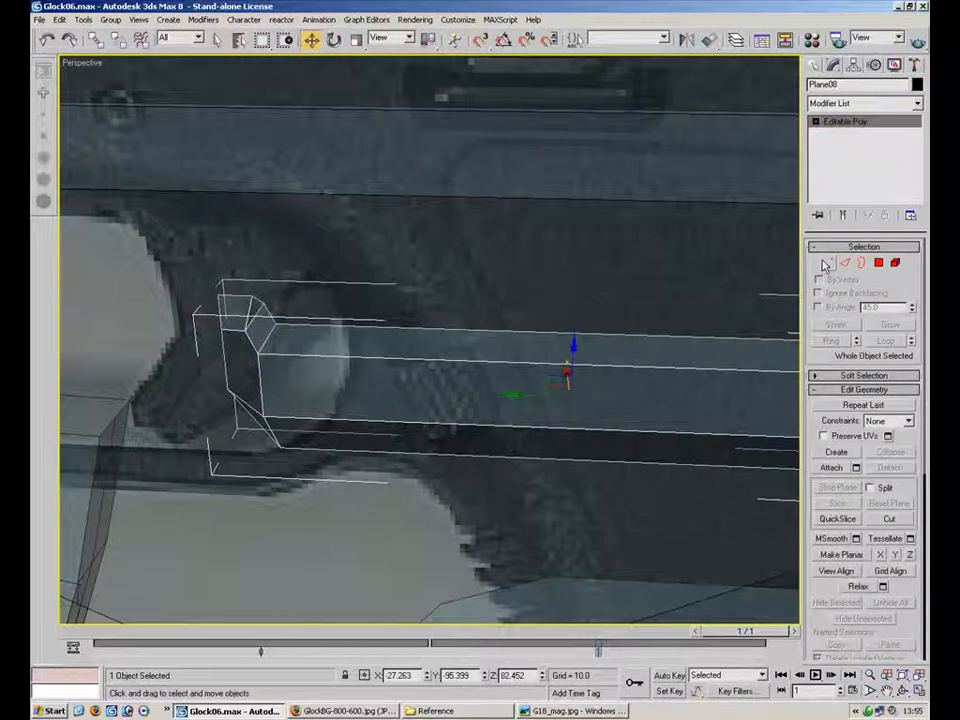
# - Set X to -23.997 for the extruded back vertices at the trigger-side end, copying the value from the end face's upper vertex
pyautogui.keyDown('alt'); pyautogui.moveTo(464, 251); pyautogui.dragTo(300, 282, button='middle'); pyautogui.keyUp('alt')
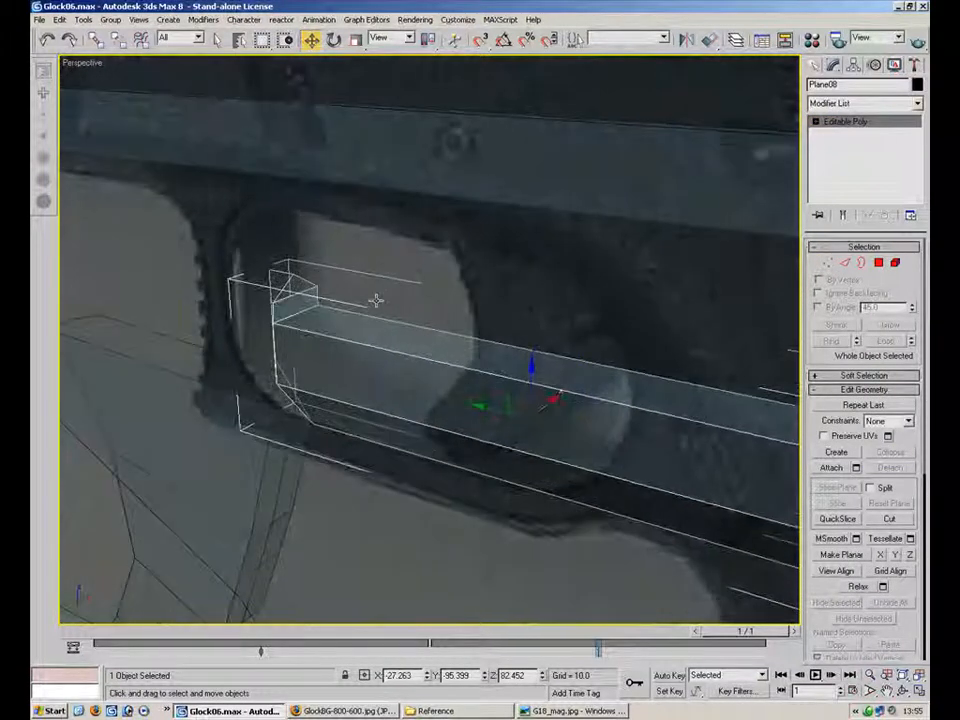
pyautogui.press('1')
pyautogui.click(289, 268)
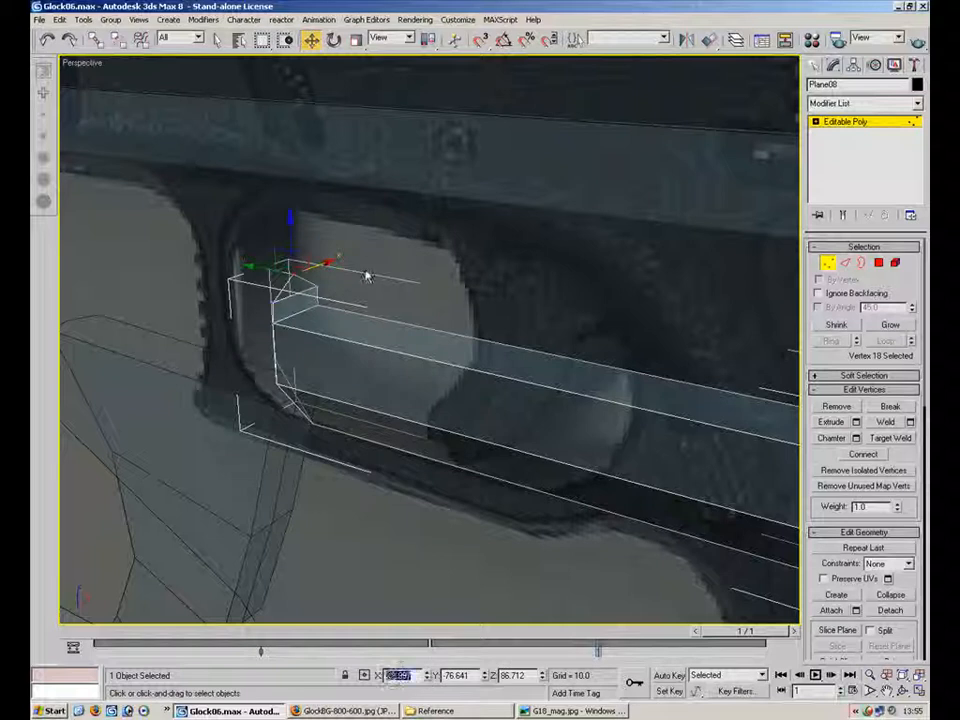
pyautogui.click(315, 272)
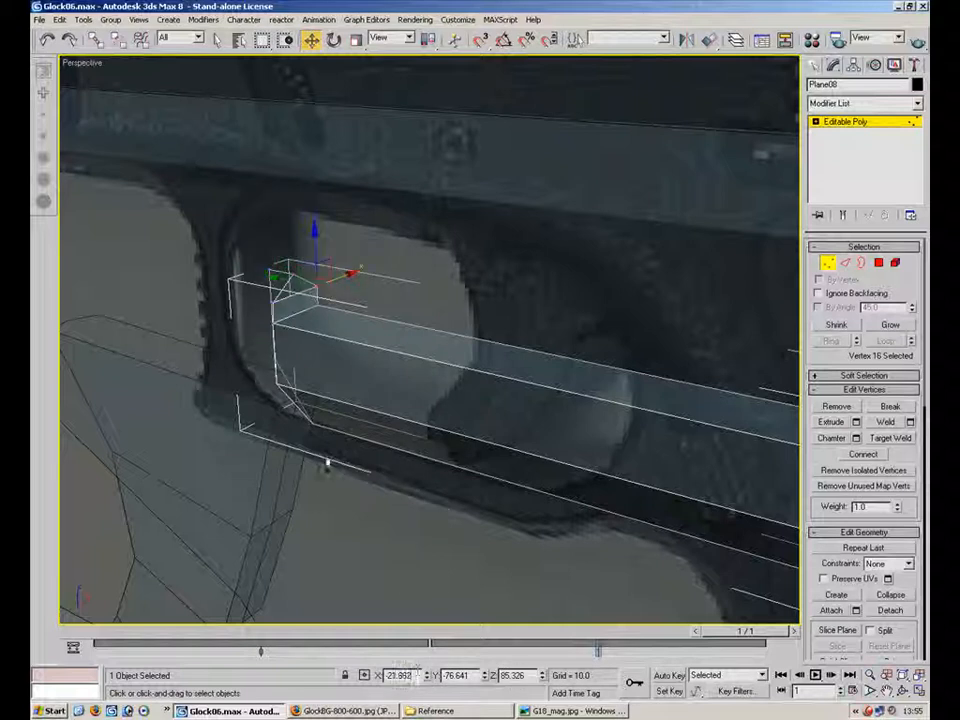
pyautogui.click(387, 306)
pyautogui.click(313, 287)
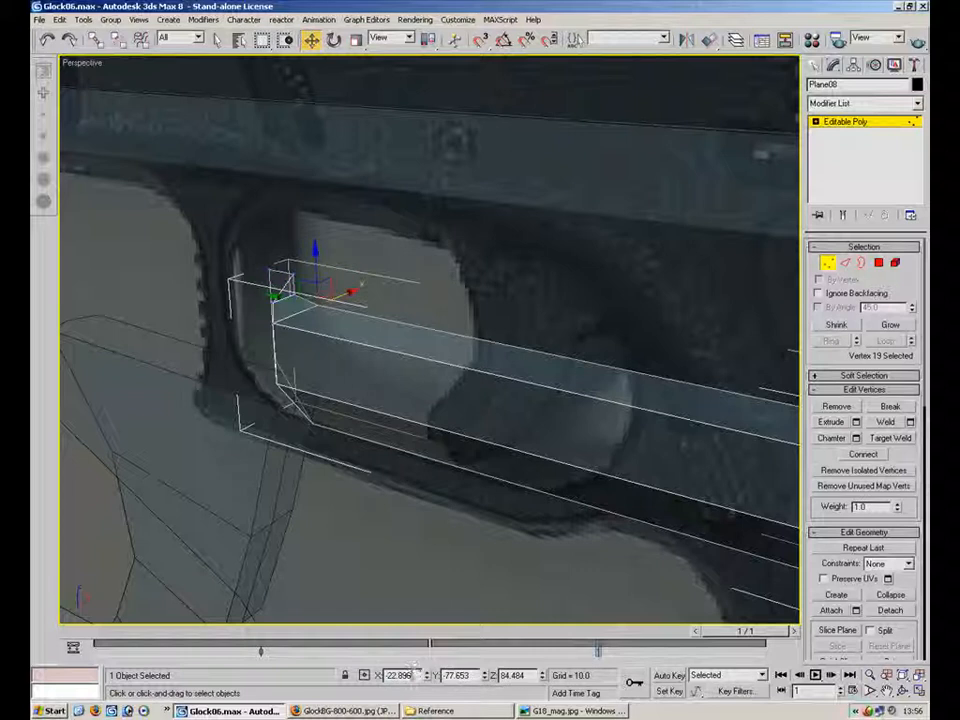
pyautogui.click(480, 387)
# - Set the extruded back vertices at the opposite end to the same X of -23.997, leave vertex editing and select the gun body
pyautogui.keyDown('alt'); pyautogui.moveTo(572, 328); pyautogui.dragTo(478, 332, button='middle'); pyautogui.keyUp('alt')
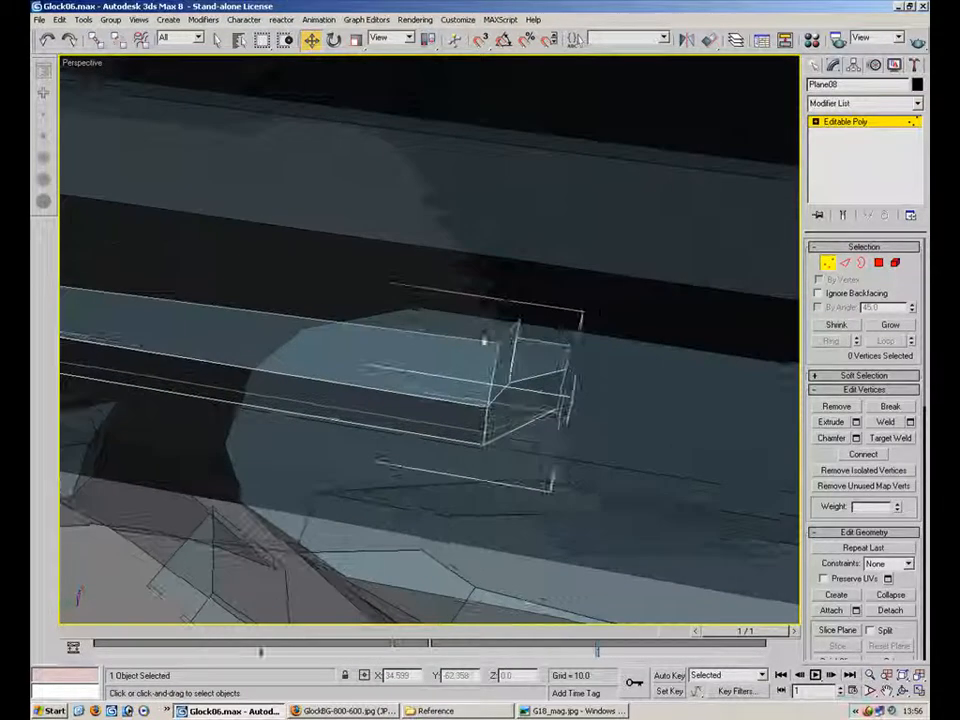
pyautogui.click(522, 322)
pyautogui.hotkey('ctrl', 'z')
pyautogui.click(637, 388)
pyautogui.keyDown('alt'); pyautogui.moveTo(637, 388); pyautogui.dragTo(684, 288, button='middle'); pyautogui.keyUp('alt')
pyautogui.click(498, 289)
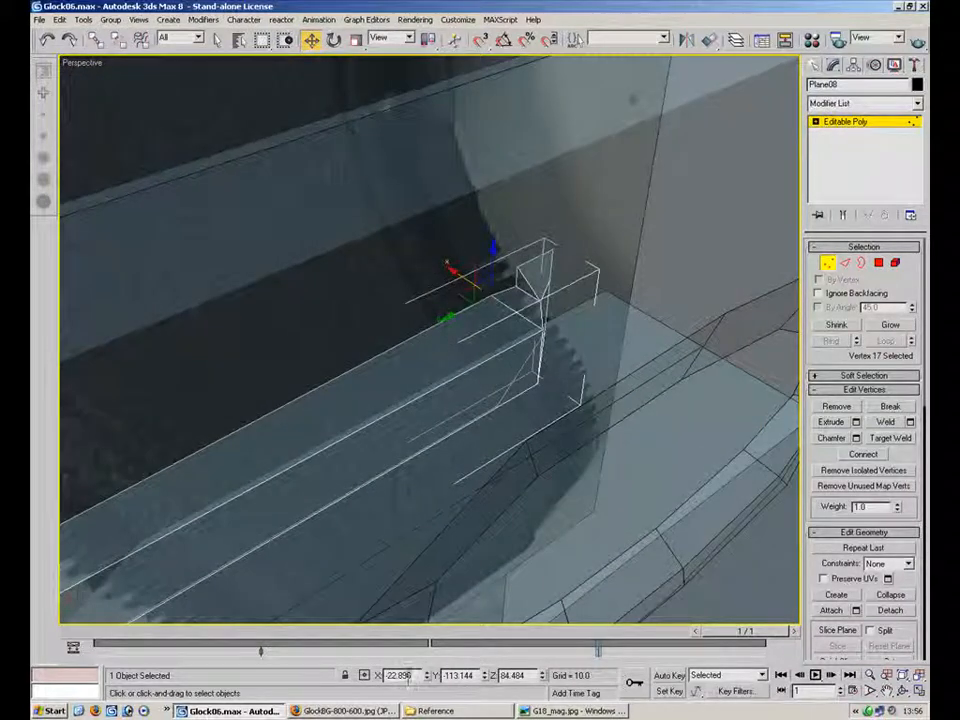
pyautogui.click(829, 263)
pyautogui.click(624, 376)
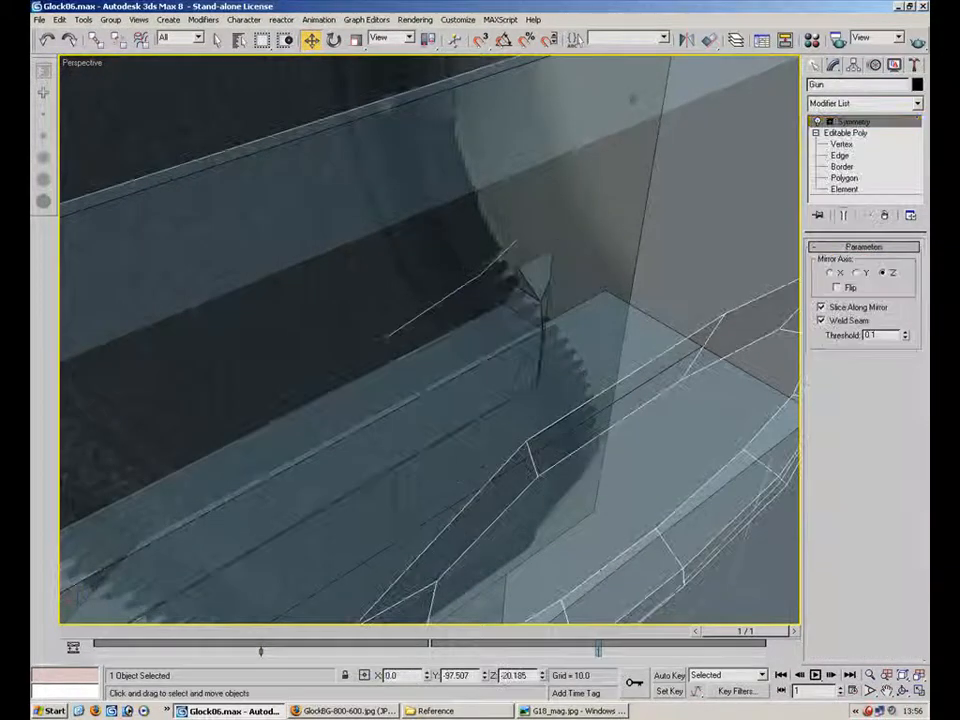
# - Move the slide-lock strip about 0.27 along X toward the frame and deselect it
pyautogui.scroll(-5, 546, 384)
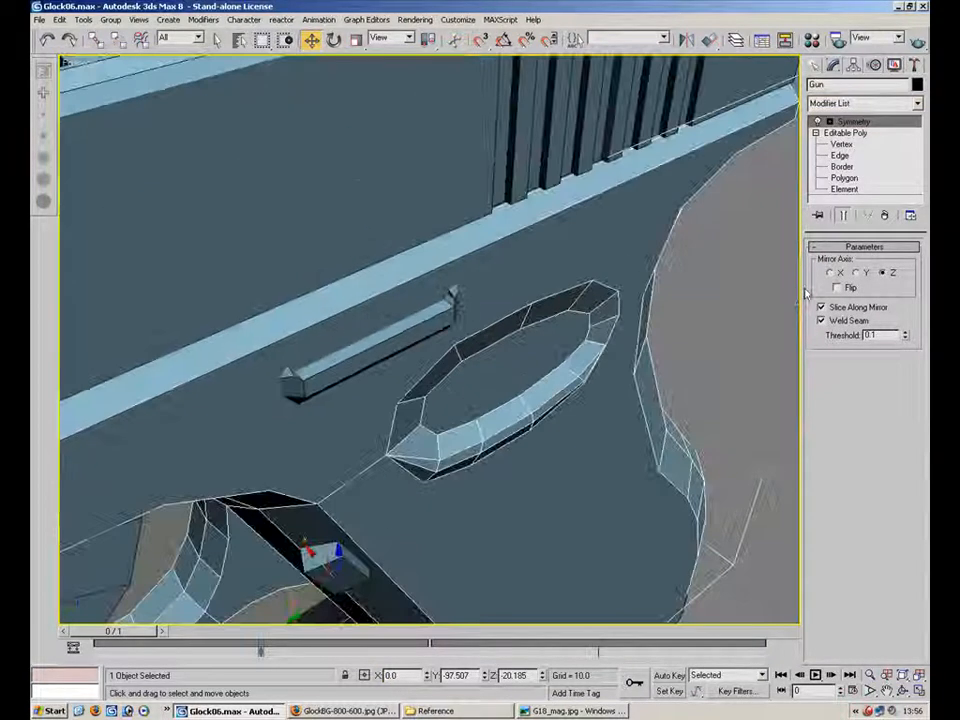
pyautogui.click(720, 300)
pyautogui.keyDown('alt'); pyautogui.moveTo(564, 321); pyautogui.dragTo(456, 302, button='middle'); pyautogui.keyUp('alt')
pyautogui.click(365, 320)
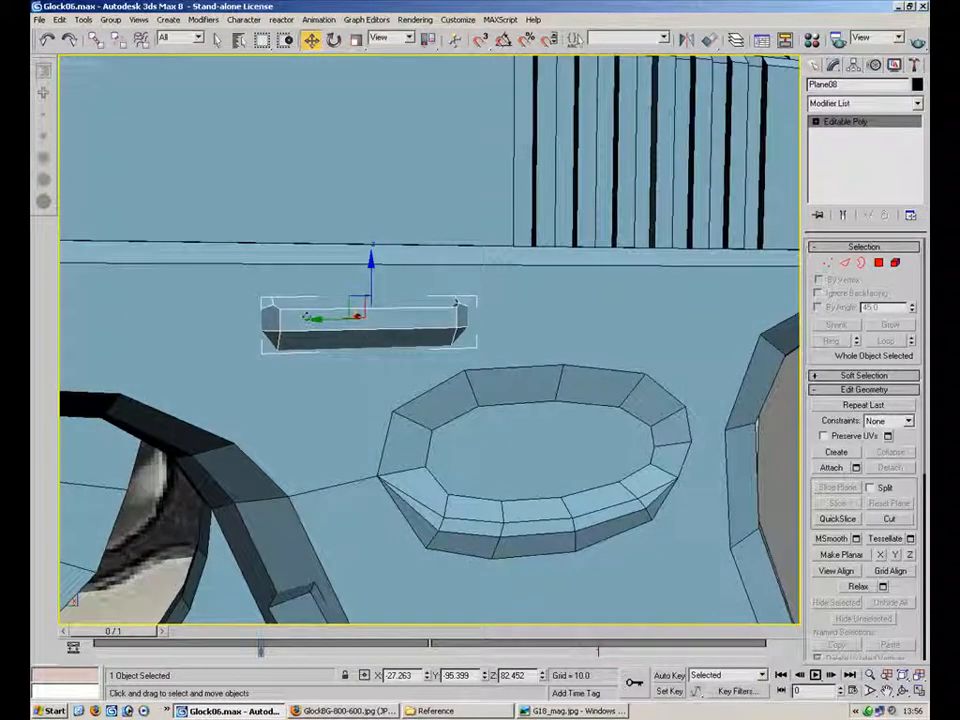
pyautogui.click(227, 403)
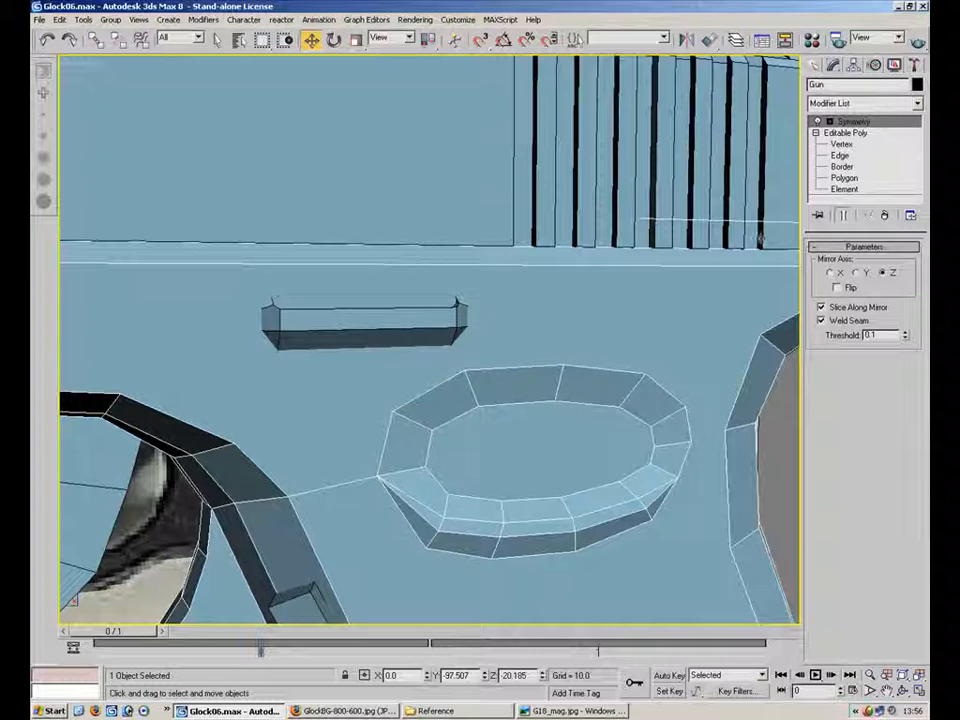
pyautogui.click(771, 449)
pyautogui.click(399, 309)
pyautogui.keyDown('alt'); pyautogui.moveTo(399, 275); pyautogui.dragTo(379, 326, button='middle'); pyautogui.keyUp('alt')
pyautogui.moveTo(376, 340); pyautogui.dragTo(374, 340)
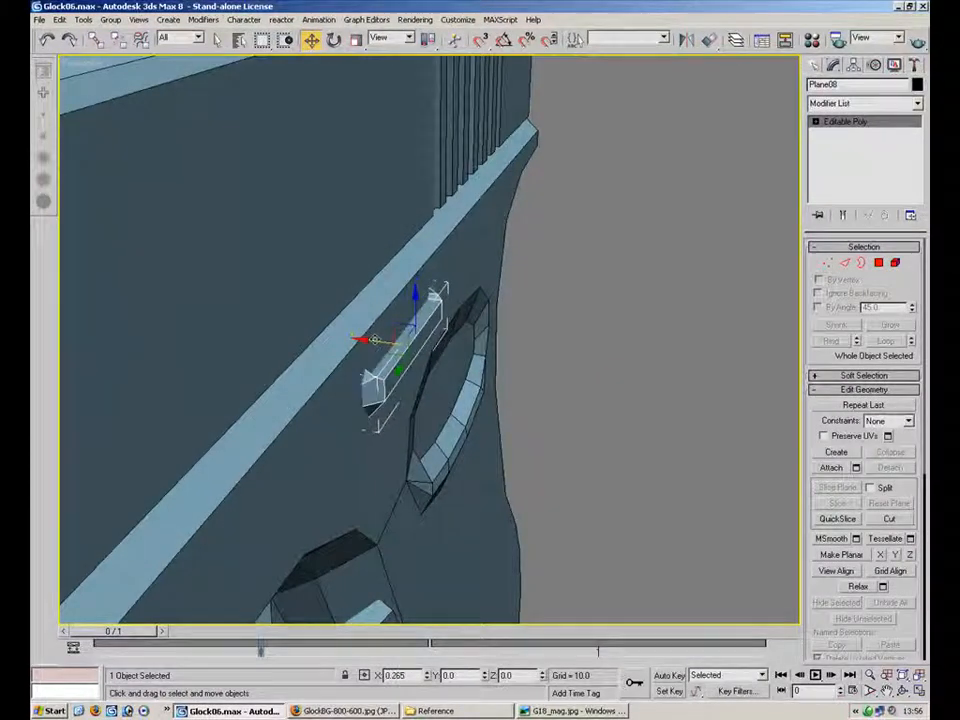
pyautogui.click(540, 346)
# - Examine the slide-lock strip against the neighbouring frame, trigger and slide parts from several angles
pyautogui.keyDown('alt'); pyautogui.moveTo(420, 322); pyautogui.dragTo(411, 366, button='middle'); pyautogui.keyUp('alt')
pyautogui.scroll(2, 401, 317)
pyautogui.keyDown('alt'); pyautogui.moveTo(497, 309); pyautogui.dragTo(171, 309, button='middle'); pyautogui.keyUp('alt')
pyautogui.scroll(-3, 426, 345)
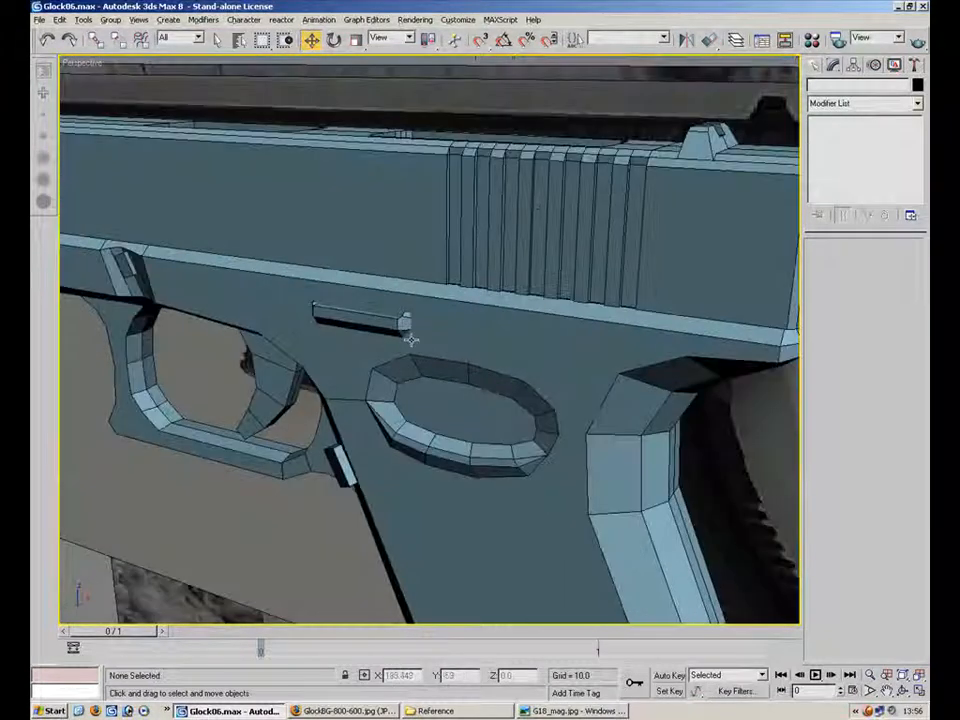
pyautogui.keyDown('alt'); pyautogui.moveTo(334, 261); pyautogui.dragTo(200, 290, button='middle'); pyautogui.keyUp('alt')
pyautogui.click(197, 287)
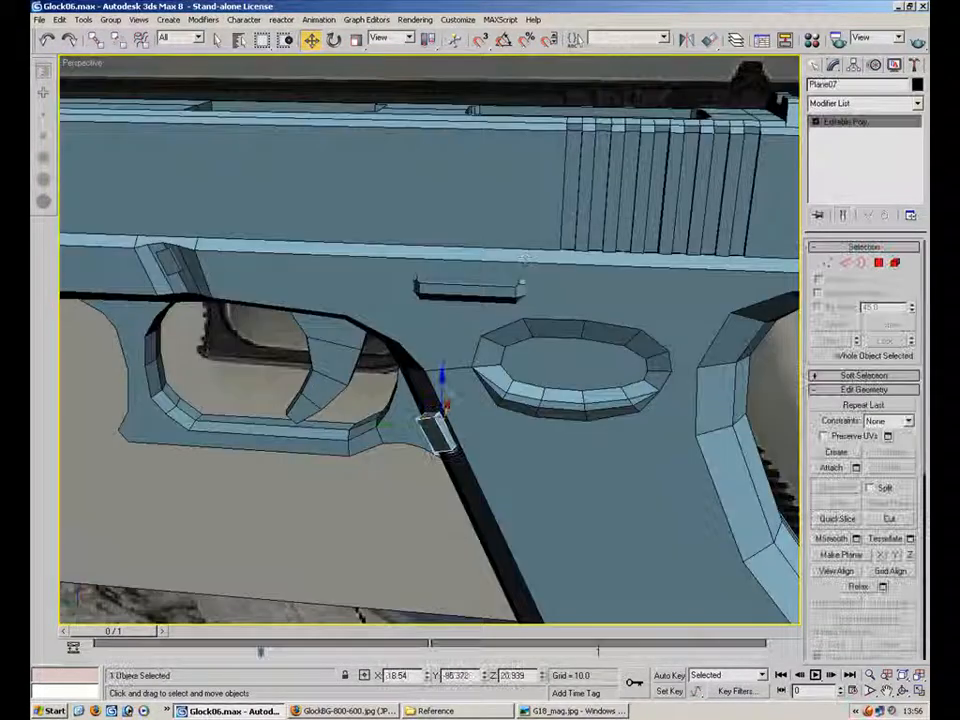
pyautogui.keyDown('alt'); pyautogui.moveTo(534, 232); pyautogui.dragTo(559, 266, button='middle'); pyautogui.keyUp('alt')
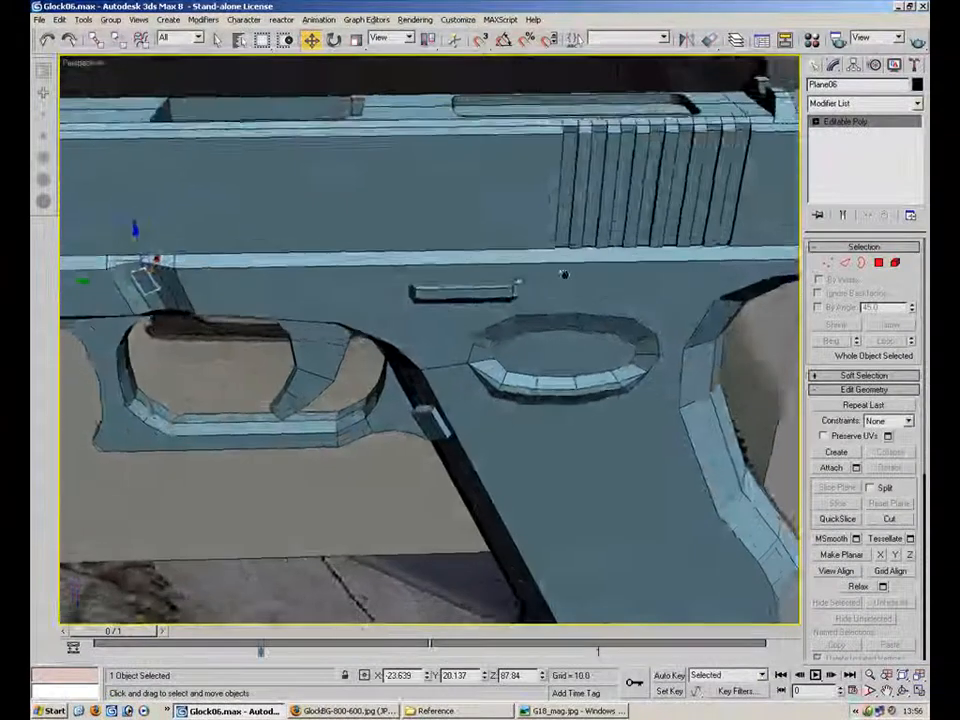
pyautogui.scroll(-3, 559, 266)
pyautogui.click(453, 308)
pyautogui.click(745, 367)
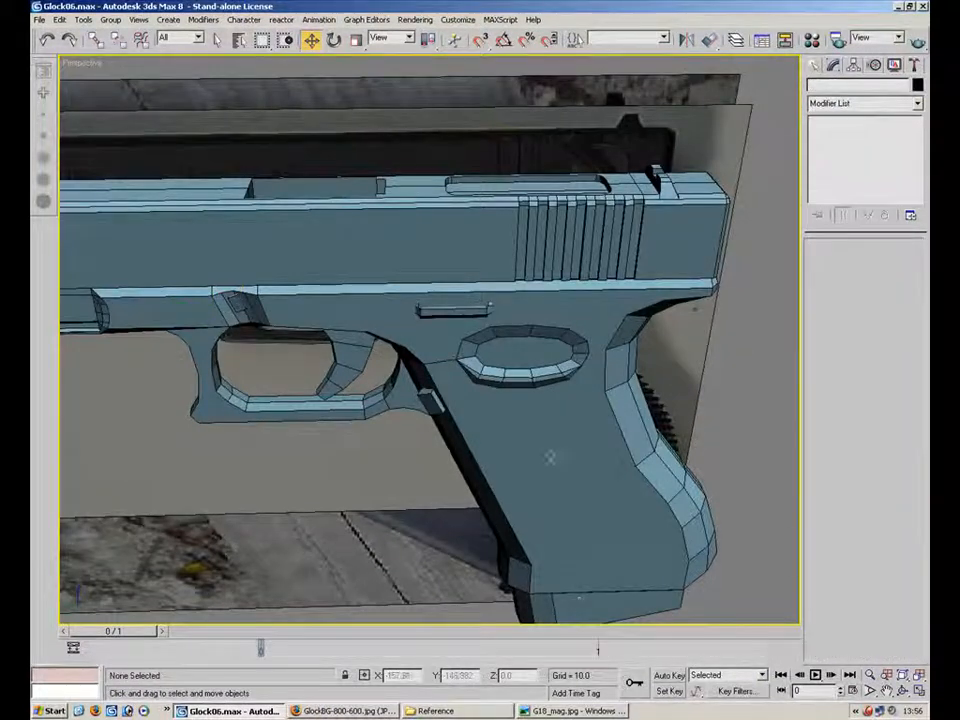
pyautogui.keyDown('alt'); pyautogui.moveTo(375, 256); pyautogui.dragTo(469, 330, button='middle'); pyautogui.keyUp('alt')
pyautogui.scroll(3, 469, 330)
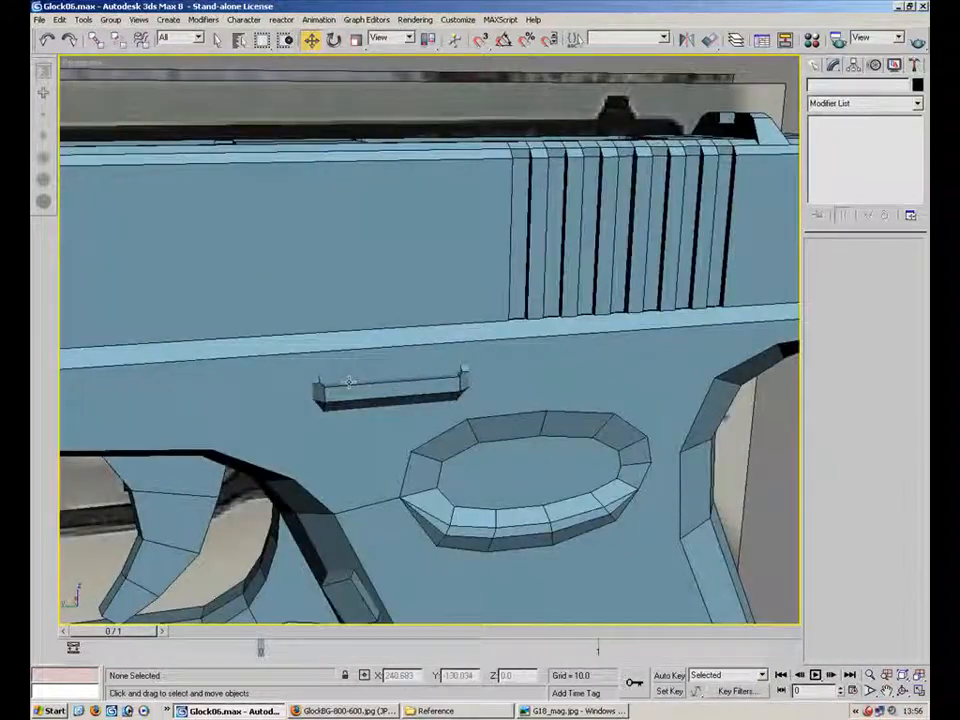
# - Examine the reference photos GlockBG-800-600.jpg and ganz4.jpg for the next small part on the pistol's side
pyautogui.click(816, 65)
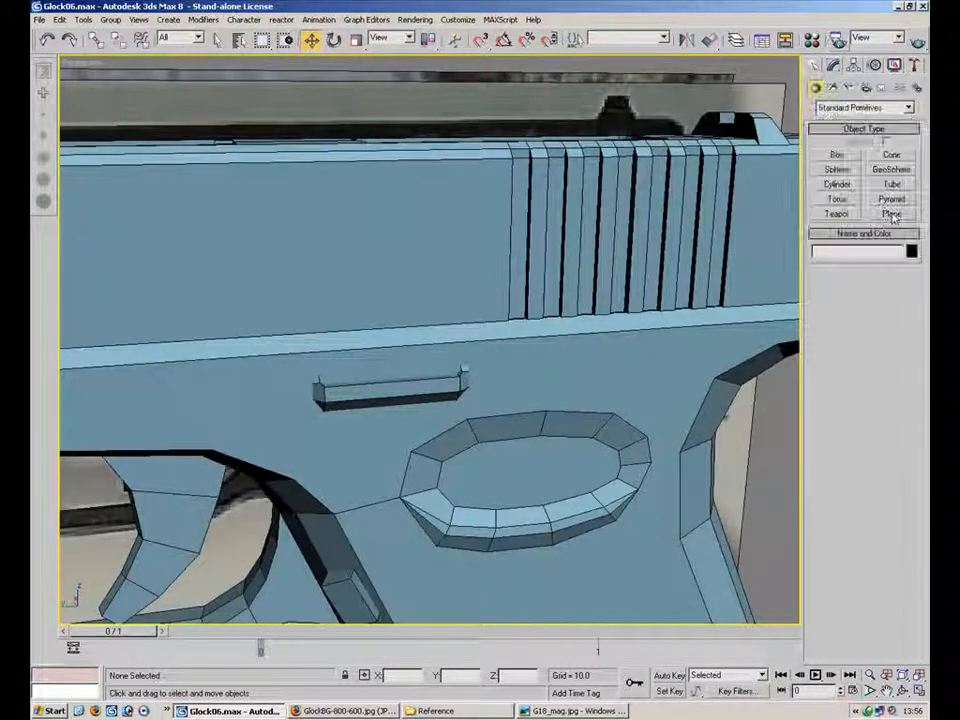
pyautogui.click(837, 155)
pyautogui.hotkey('alt', 'w')
pyautogui.click(360, 711)
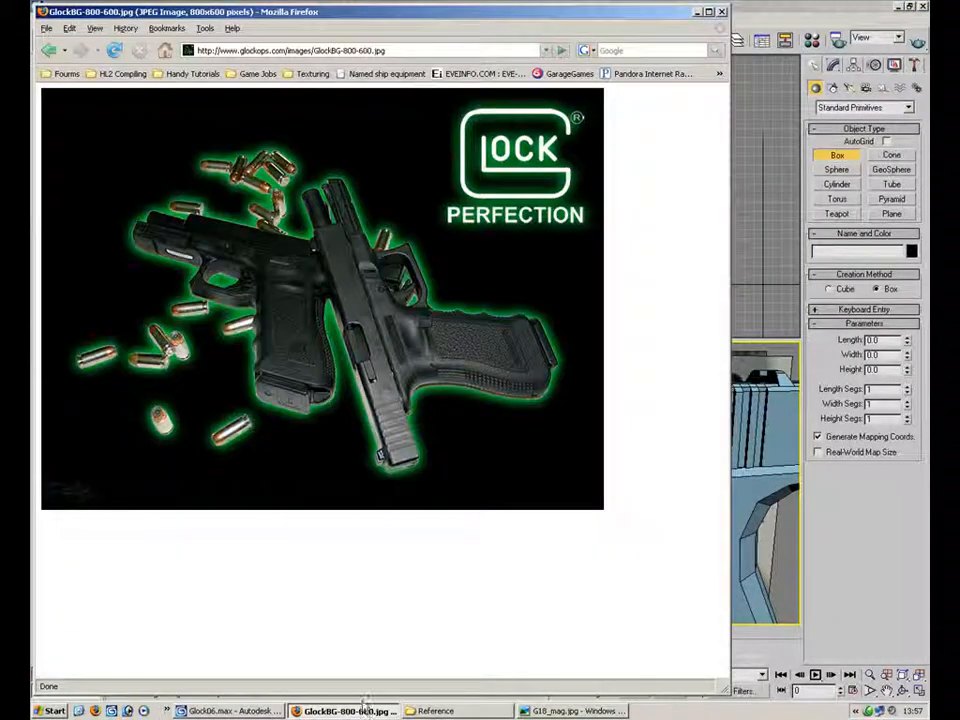
pyautogui.click(575, 711)
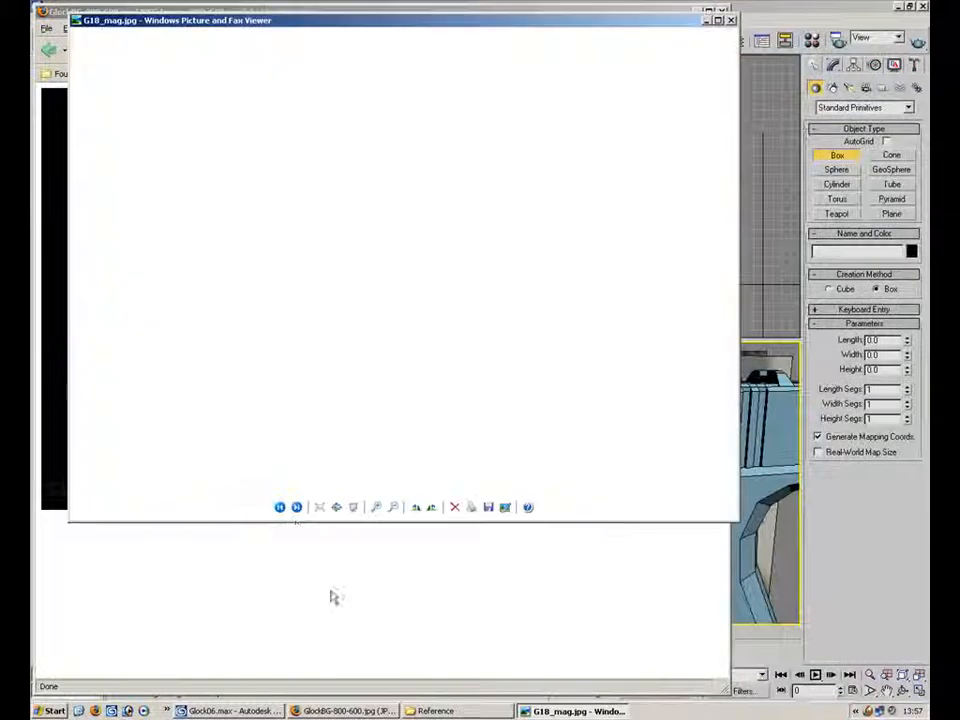
pyautogui.click(296, 507)
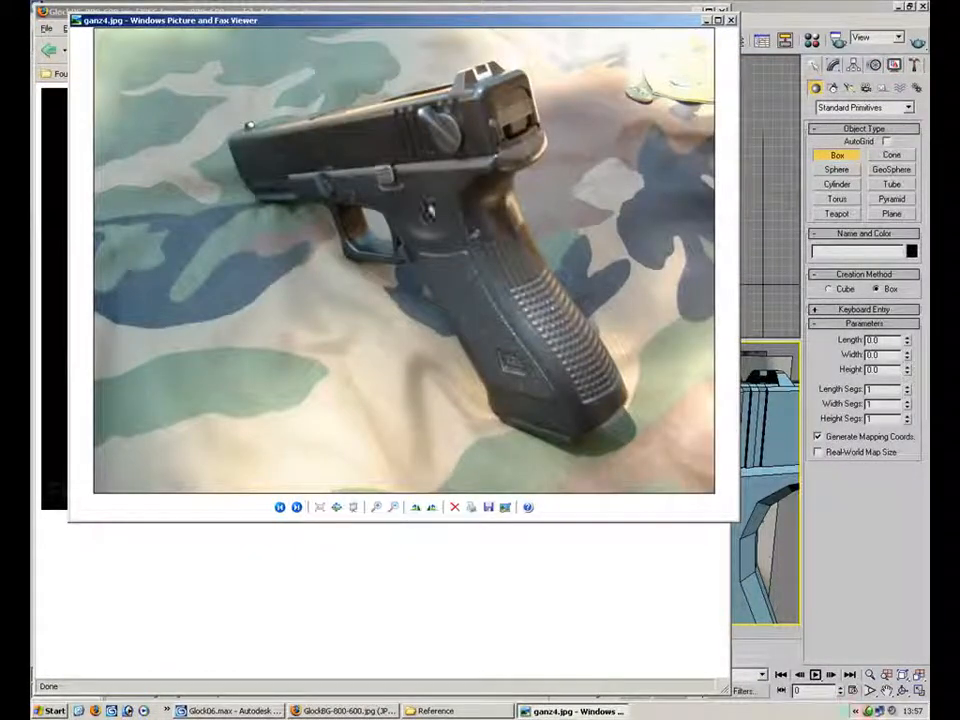
pyautogui.click(706, 19)
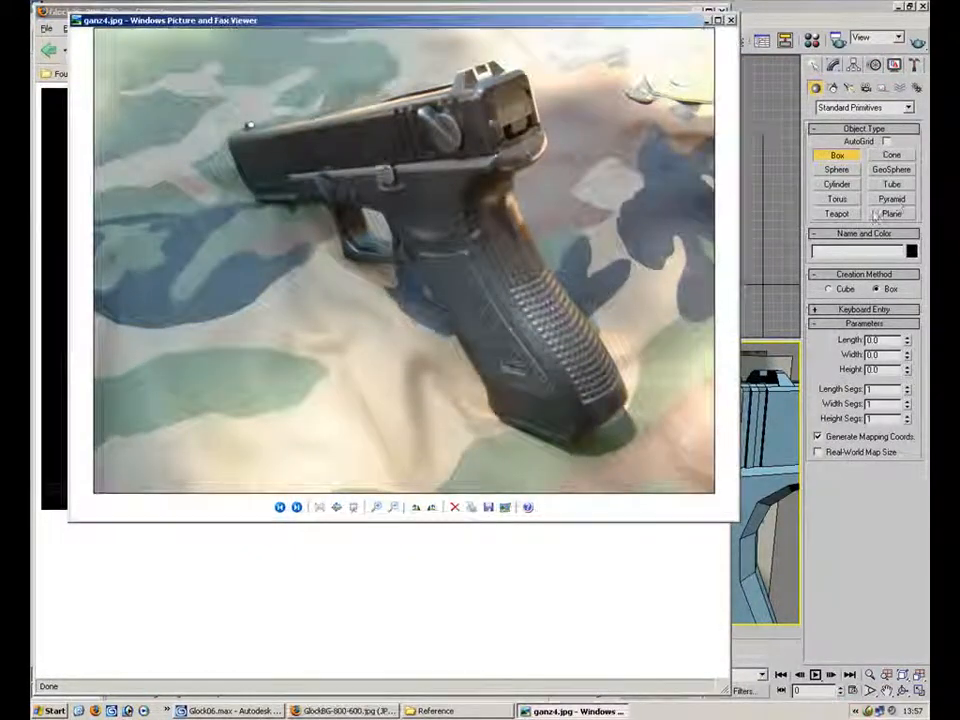
pyautogui.click(684, 12)
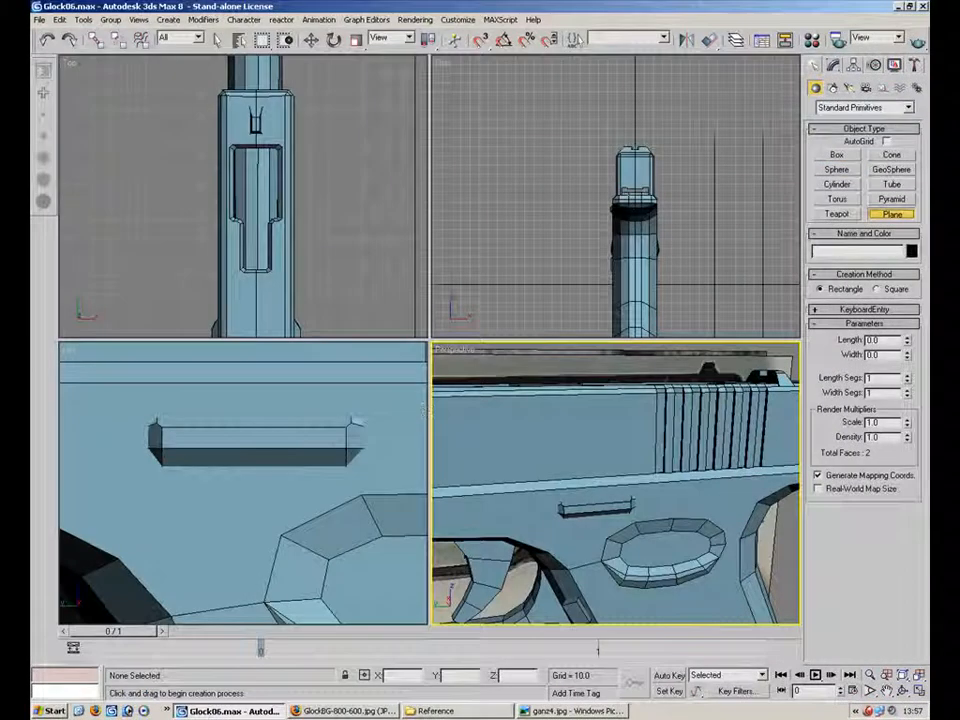
# - Draw a plane about 15.8 by 23.3 over the serrated tab above the slide-lock strip in the Left view
pyautogui.moveTo(279, 375); pyautogui.dragTo(243, 404)
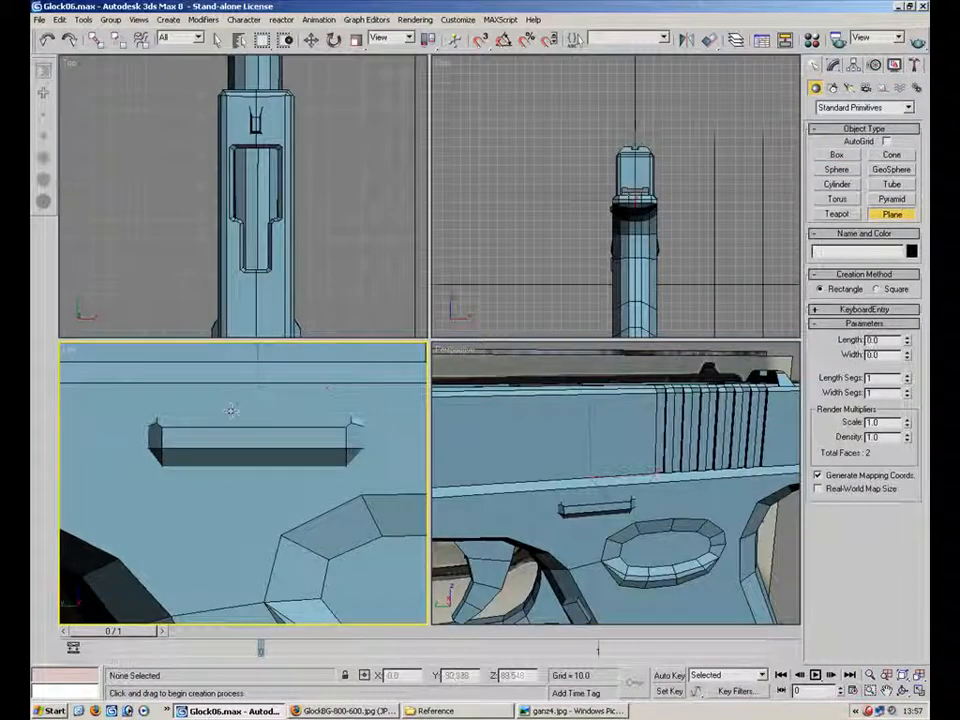
pyautogui.press('.')
pyautogui.moveTo(320, 365); pyautogui.dragTo(321, 411, button='middle')
pyautogui.moveTo(323, 387); pyautogui.dragTo(201, 468)
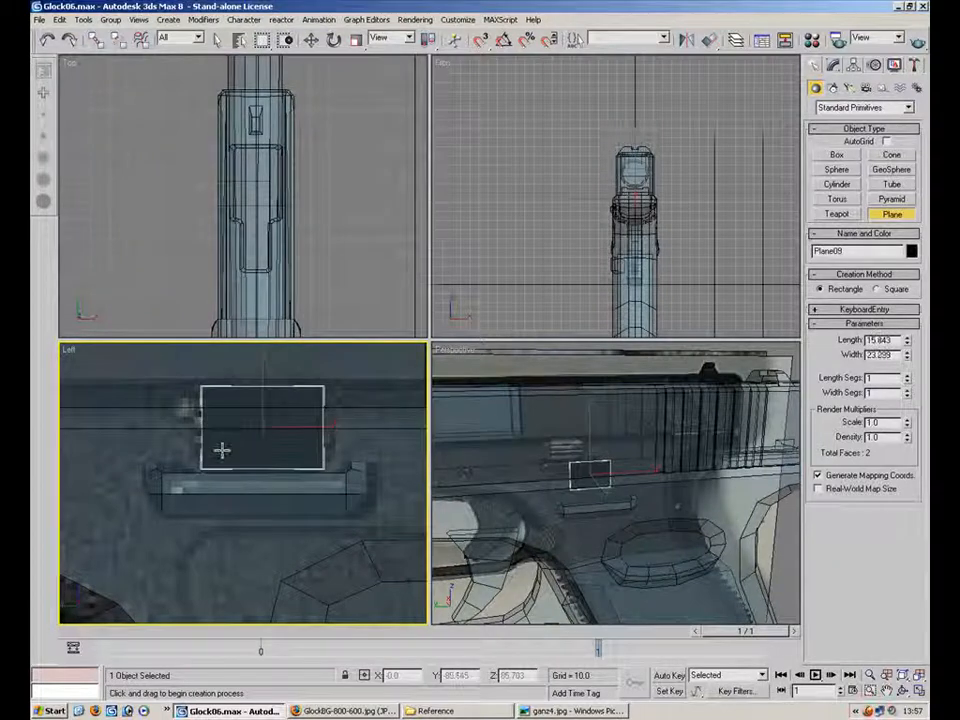
# - Assign the 01 - Default material to the new plane and convert it to an Editable Poly
pyautogui.press('m')
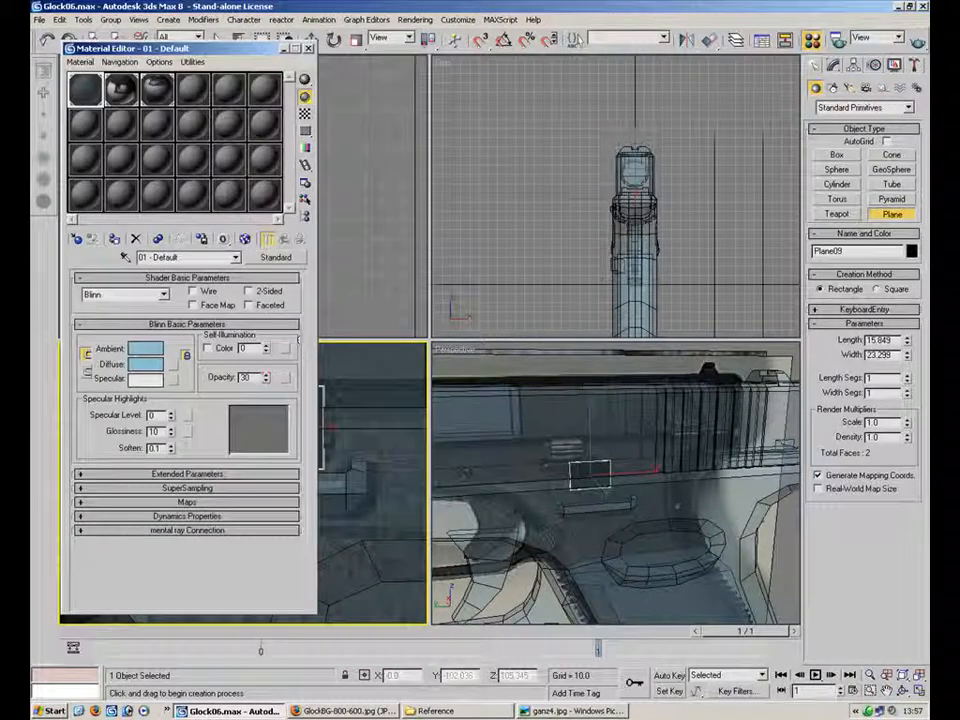
pyautogui.click(114, 240)
pyautogui.click(308, 48)
pyautogui.rightClick(272, 438)
pyautogui.rightClick(297, 441)
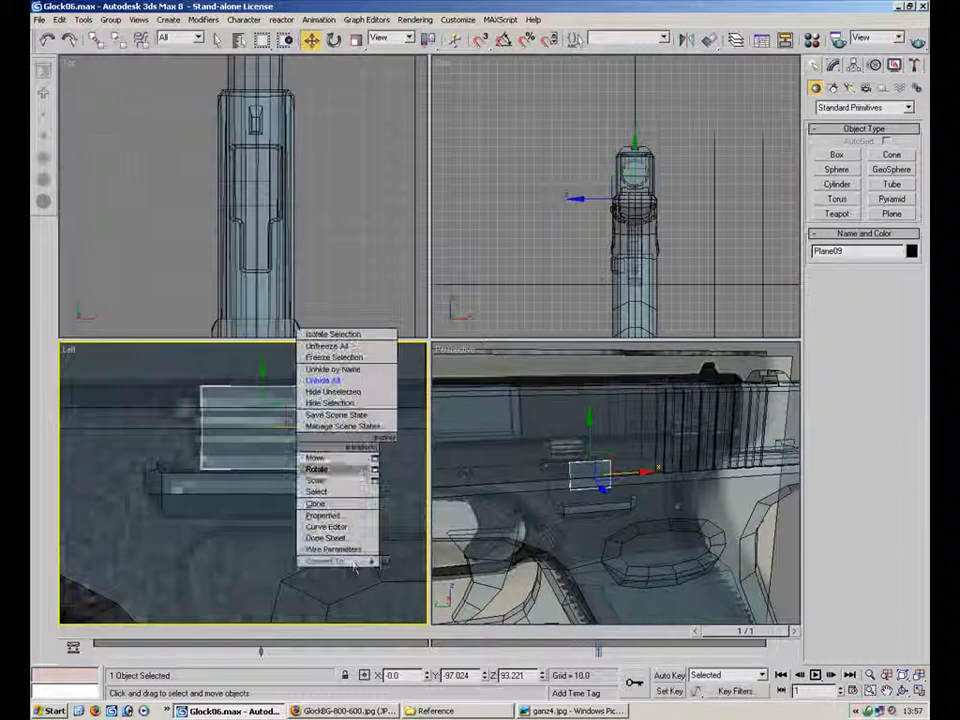
pyautogui.moveTo(352, 562)
pyautogui.click(420, 573)
# - Chamfer the plane's four corner vertices by about 2.5
pyautogui.moveTo(358, 368); pyautogui.dragTo(136, 510)
pyautogui.click(856, 437)
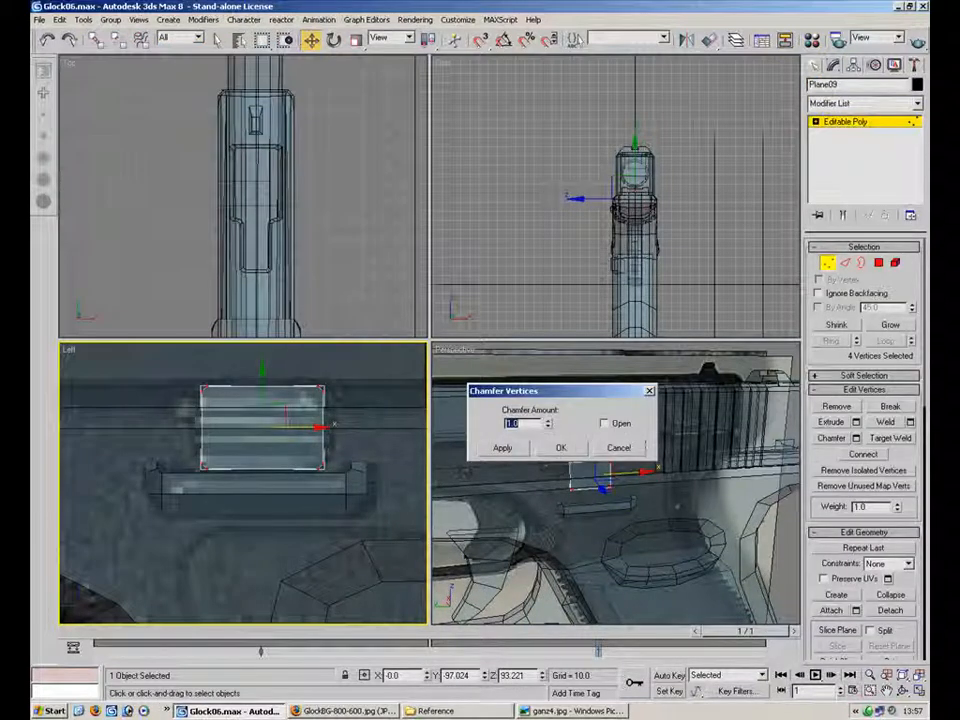
pyautogui.rightClick(534, 378)
pyautogui.moveTo(545, 421); pyautogui.dragTo(545, 343)
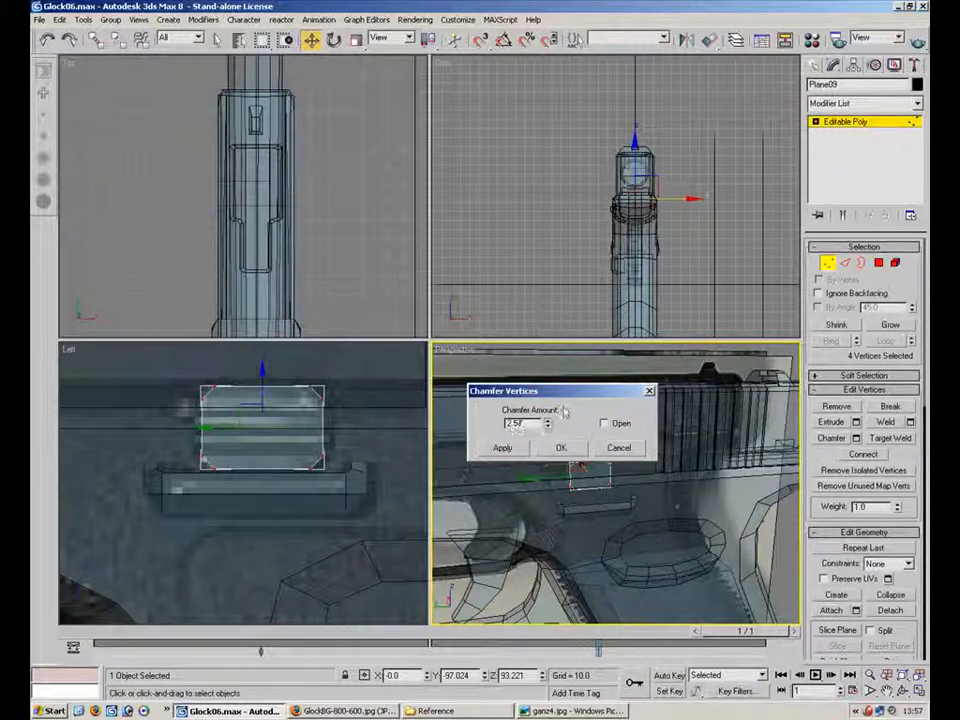
pyautogui.click(561, 447)
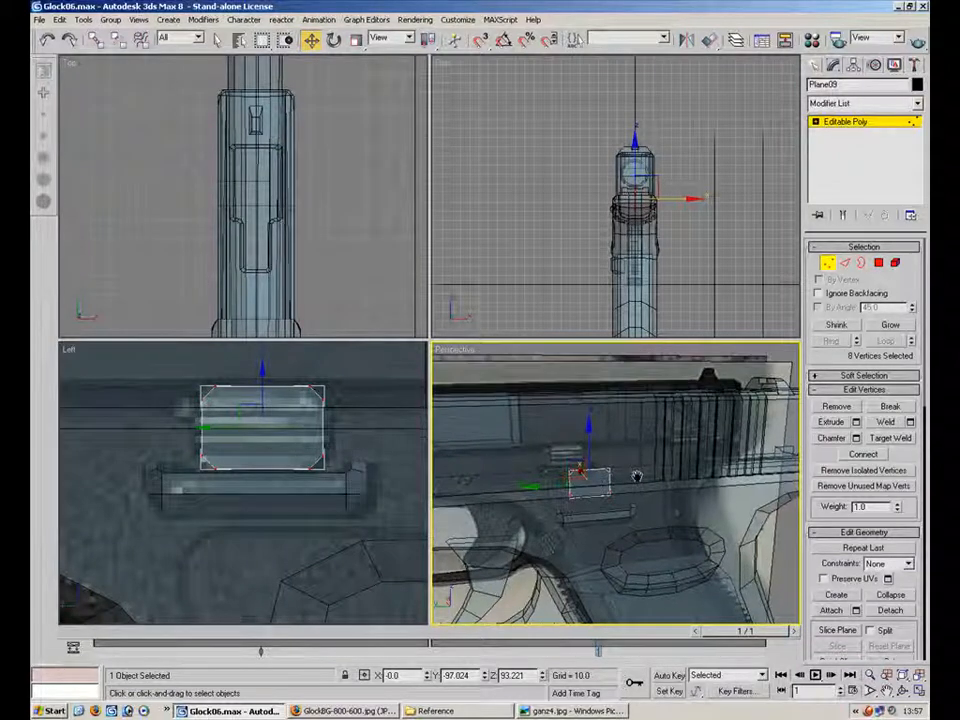
# - Move the chamfered plate outward along X in front of the frame and add a slightly offset horizontal edge connecting its two vertical sides
pyautogui.hotkey('alt', 'w')
pyautogui.keyDown('alt'); pyautogui.moveTo(594, 358); pyautogui.dragTo(500, 268, button='middle'); pyautogui.keyUp('alt')
pyautogui.scroll(4, 500, 268)
pyautogui.press('2')
pyautogui.keyDown('alt'); pyautogui.moveTo(490, 418); pyautogui.dragTo(558, 396, button='middle'); pyautogui.keyUp('alt')
pyautogui.moveTo(538, 405); pyautogui.dragTo(420, 410)
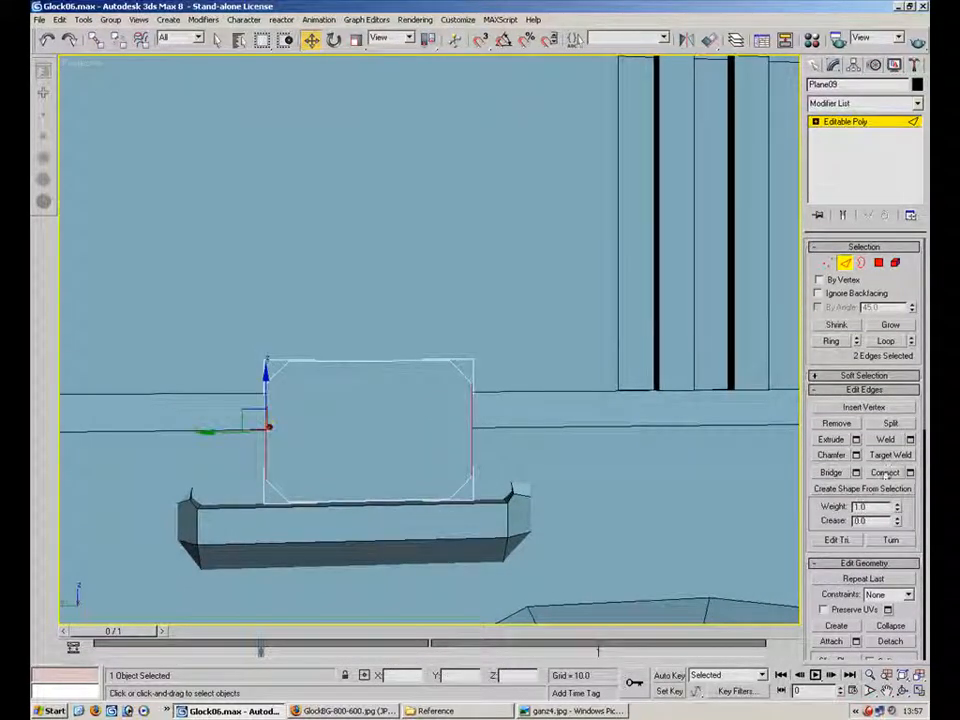
pyautogui.keyDown('alt'); pyautogui.moveTo(441, 433); pyautogui.dragTo(503, 405, button='middle'); pyautogui.keyUp('alt')
pyautogui.moveTo(559, 408); pyautogui.dragTo(552, 407)
# - Extrude all the plate's outer edges, leaving out the middle horizontal edge, along X toward the gun to give it thickness
pyautogui.keyDown('alt'); pyautogui.moveTo(555, 407); pyautogui.dragTo(476, 304, button='middle'); pyautogui.keyUp('alt')
pyautogui.hotkey('ctrl', 'a')
pyautogui.keyDown('alt'); pyautogui.click(395, 398); pyautogui.keyUp('alt')
pyautogui.keyDown('alt'); pyautogui.moveTo(375, 142); pyautogui.dragTo(545, 142, button='middle'); pyautogui.keyUp('alt')
pyautogui.keyDown('shift'); pyautogui.moveTo(283, 455); pyautogui.dragTo(258, 454); pyautogui.keyUp('shift')
# - Move all of the plate's geometry closer to the frame, then leave edge editing and deselect the plate
pyautogui.keyDown('alt'); pyautogui.moveTo(493, 379); pyautogui.dragTo(333, 355, button='middle'); pyautogui.keyUp('alt')
pyautogui.keyDown('alt'); pyautogui.moveTo(240, 375); pyautogui.dragTo(127, 411, button='middle'); pyautogui.keyUp('alt')
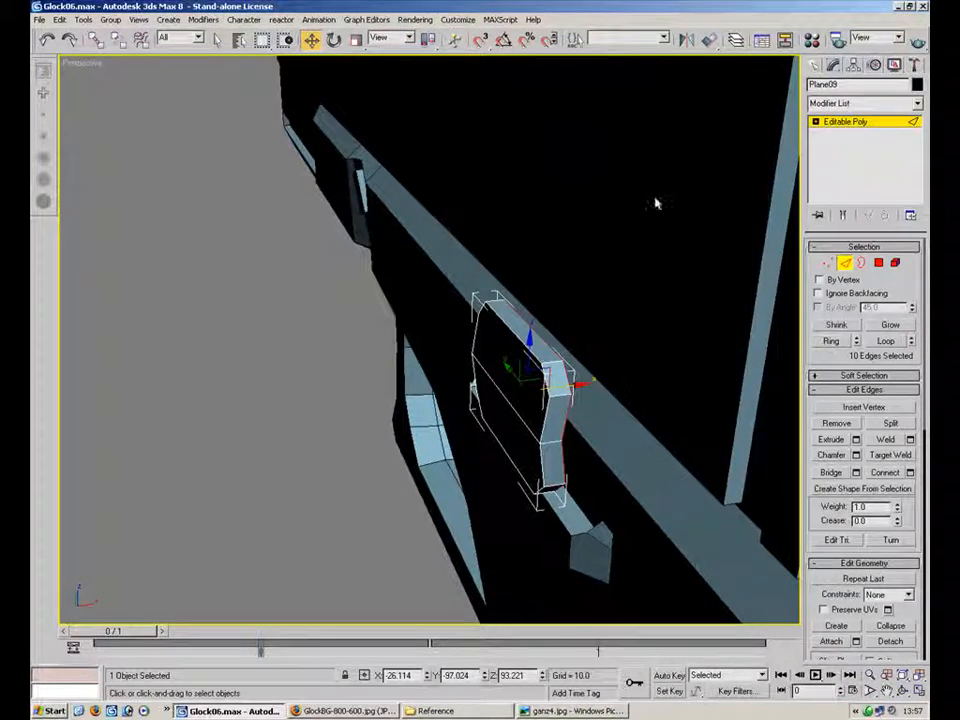
pyautogui.moveTo(673, 250); pyautogui.dragTo(397, 515)
pyautogui.moveTo(553, 394); pyautogui.dragTo(566, 371)
pyautogui.keyDown('alt'); pyautogui.moveTo(566, 371); pyautogui.dragTo(527, 320, button='middle'); pyautogui.keyUp('alt')
pyautogui.press('2')
pyautogui.click(270, 312)
pyautogui.keyDown('alt'); pyautogui.moveTo(362, 300); pyautogui.dragTo(639, 293, button='middle'); pyautogui.keyUp('alt')
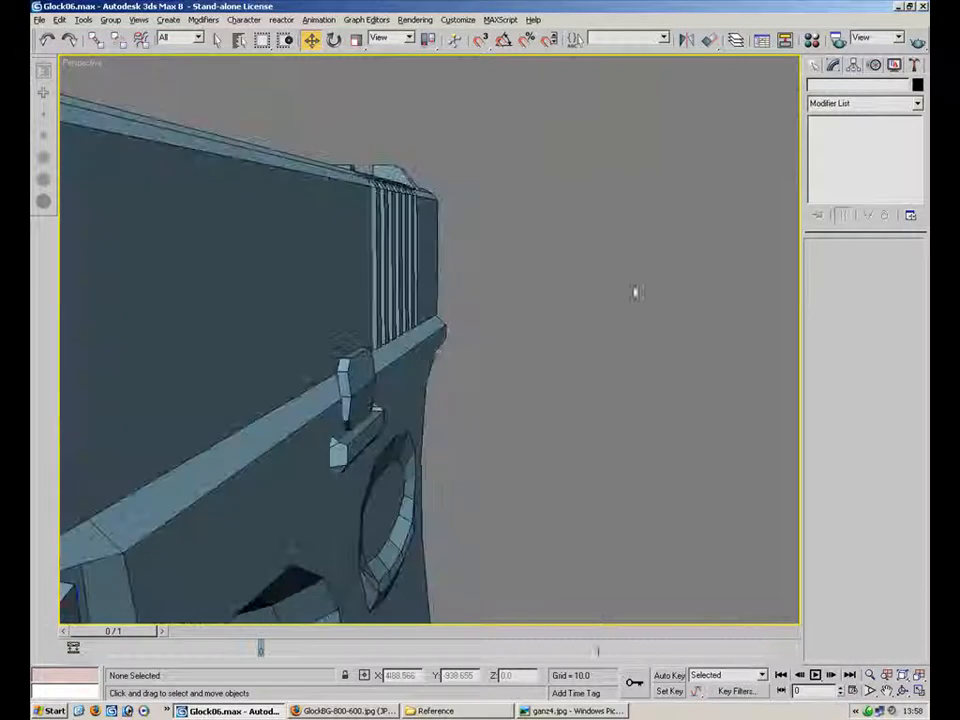
# - Center the plate's pivot on the object and rotate the plate about 8.5 degrees around Y
pyautogui.click(355, 385)
pyautogui.press('e')
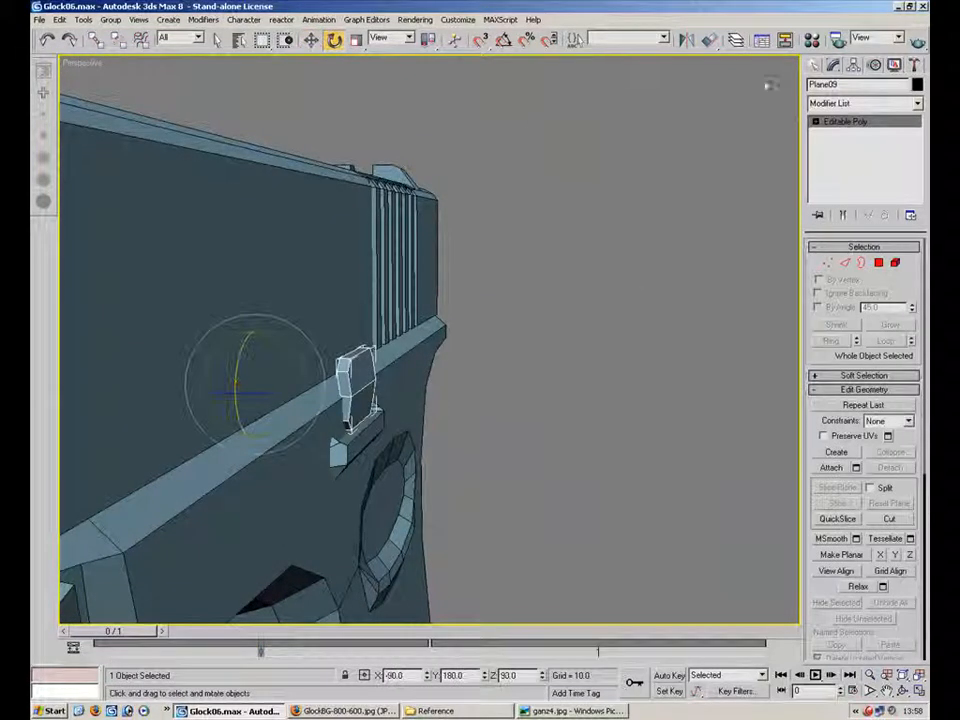
pyautogui.click(851, 65)
pyautogui.click(864, 155)
pyautogui.click(865, 229)
pyautogui.click(855, 155)
pyautogui.keyDown('alt'); pyautogui.moveTo(330, 330); pyautogui.dragTo(426, 334, button='middle'); pyautogui.keyUp('alt')
pyautogui.moveTo(384, 368); pyautogui.dragTo(363, 344)
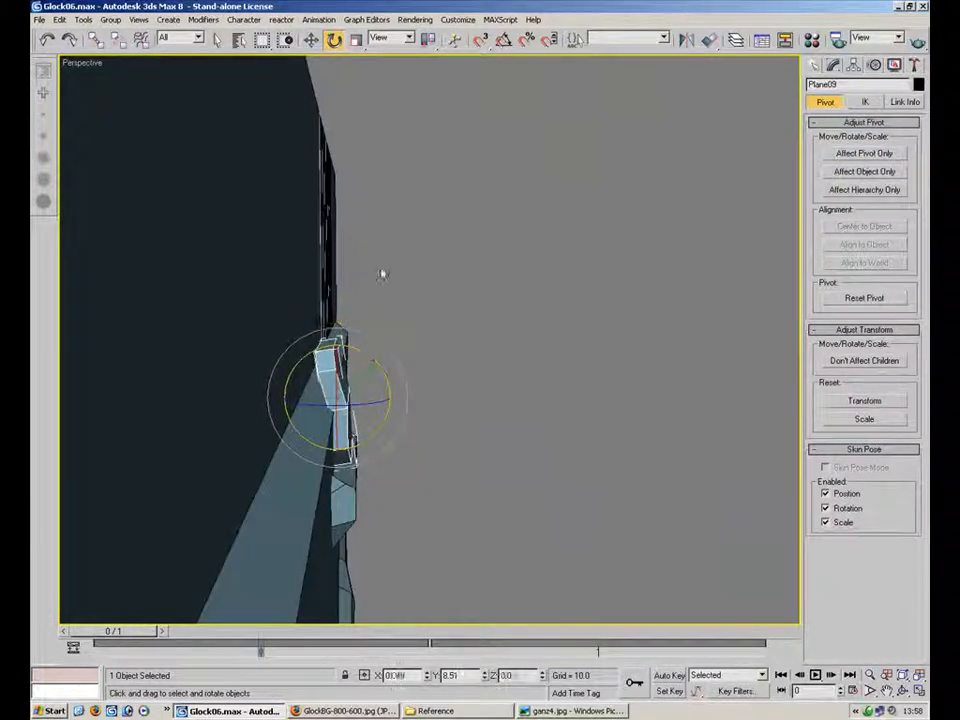
pyautogui.click(833, 65)
pyautogui.press('2')
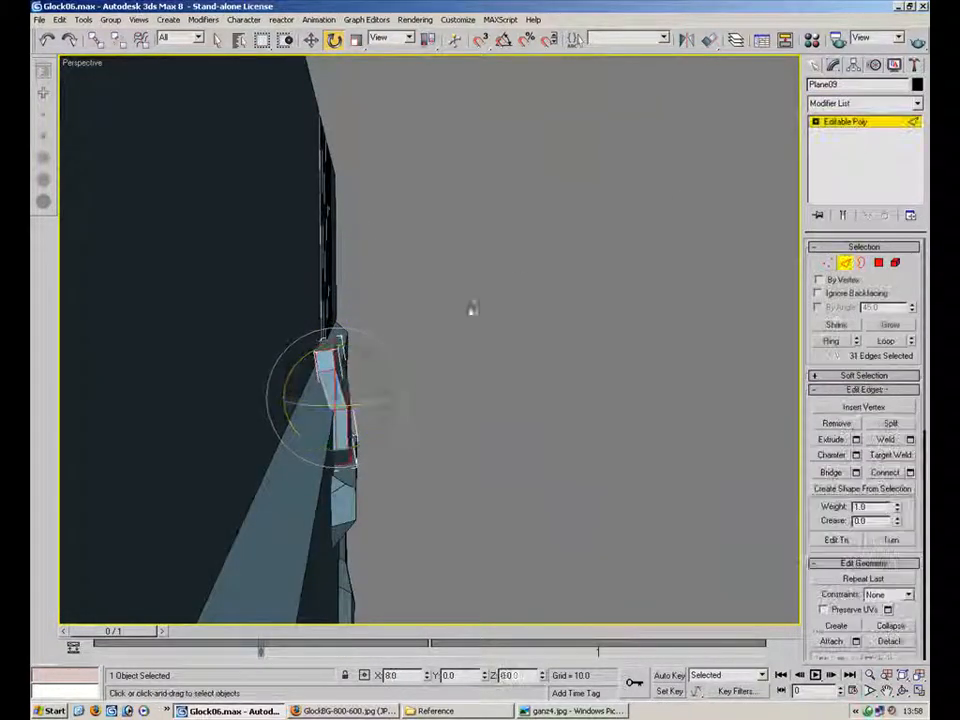
pyautogui.keyDown('alt'); pyautogui.moveTo(432, 292); pyautogui.dragTo(412, 294, button='middle'); pyautogui.keyUp('alt')
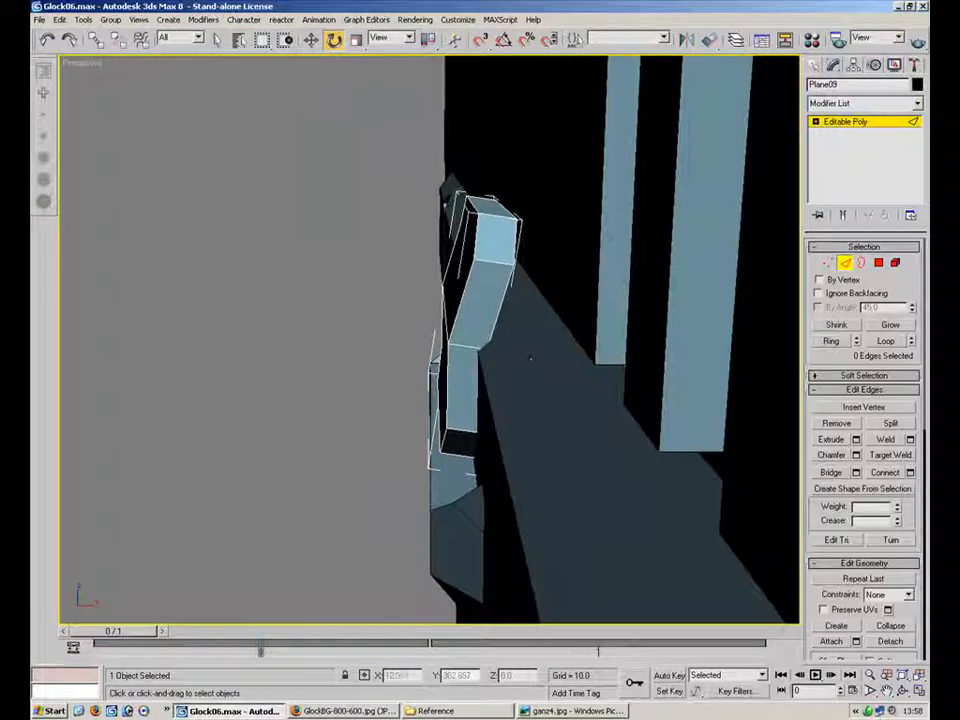
pyautogui.keyDown('alt'); pyautogui.moveTo(545, 214); pyautogui.dragTo(538, 247, button='middle'); pyautogui.keyUp('alt')
pyautogui.click(518, 244)
pyautogui.keyDown('ctrl'); pyautogui.click(505, 305); pyautogui.keyUp('ctrl')
pyautogui.keyDown('ctrl'); pyautogui.click(495, 352); pyautogui.keyUp('ctrl')
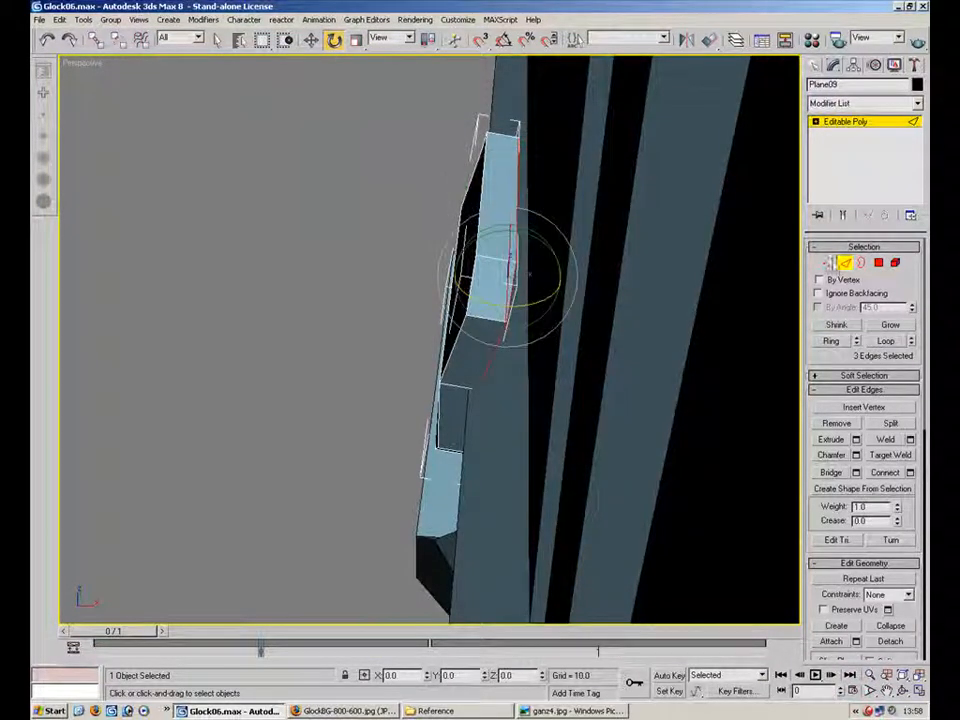
pyautogui.click(845, 264)
pyautogui.click(326, 351)
# - Insert vertices along the slide's lower edge above the takedown lever, matching the raised shape in the Left view's reference image
pyautogui.keyDown('alt'); pyautogui.moveTo(388, 355); pyautogui.dragTo(442, 323, button='middle'); pyautogui.keyUp('alt')
pyautogui.scroll(-3, 432, 391)
pyautogui.scroll(-2, 442, 323)
pyautogui.keyDown('alt'); pyautogui.moveTo(496, 307); pyautogui.dragTo(610, 385, button='middle'); pyautogui.keyUp('alt')
pyautogui.scroll(2, 610, 385)
pyautogui.click(390, 311)
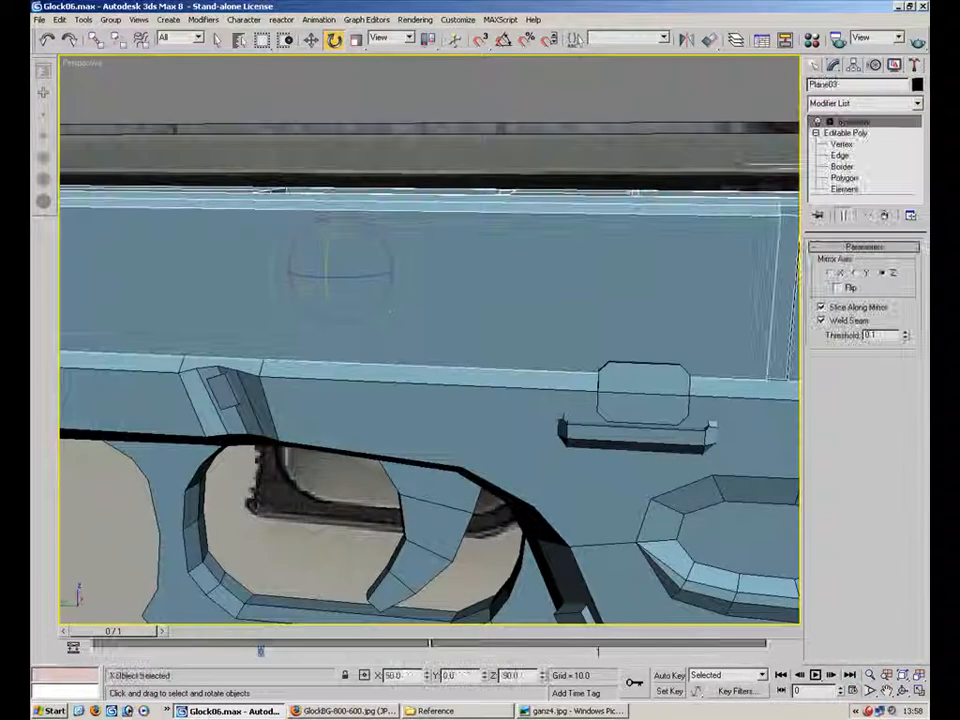
pyautogui.hotkey('alt', 'w')
pyautogui.scroll(3, 345, 443)
pyautogui.moveTo(346, 444); pyautogui.dragTo(381, 467, button='middle')
pyautogui.press('.')
pyautogui.scroll(-2, 300, 480)
pyautogui.moveTo(160, 480); pyautogui.dragTo(303, 486, button='middle')
pyautogui.scroll(2, 358, 459)
pyautogui.moveTo(358, 459); pyautogui.dragTo(281, 456, button='middle')
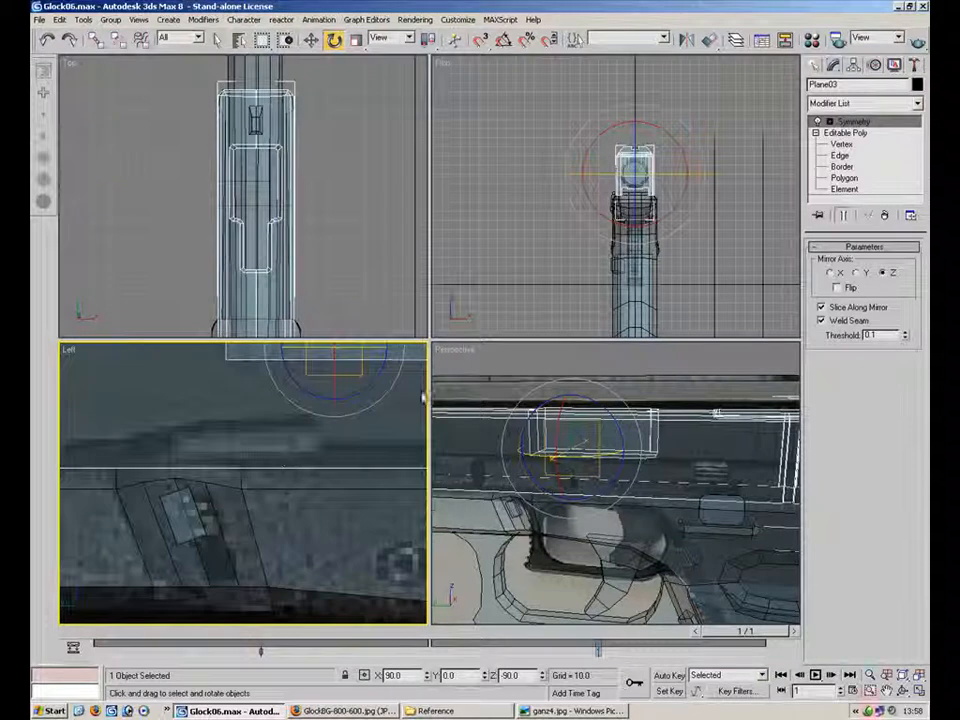
pyautogui.click(843, 144)
pyautogui.click(848, 155)
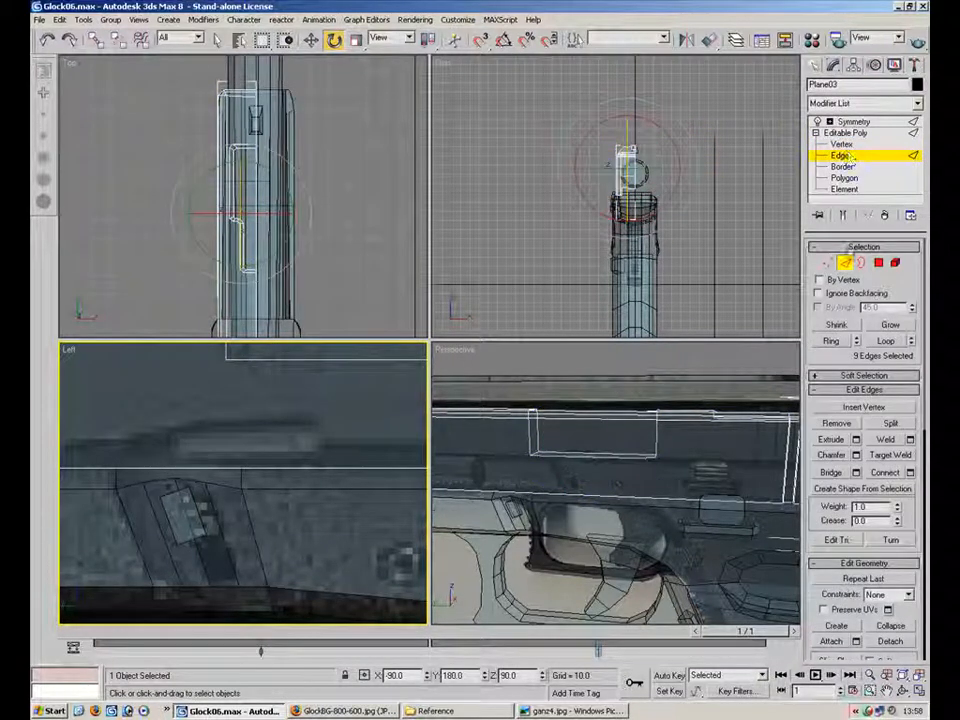
pyautogui.click(864, 407)
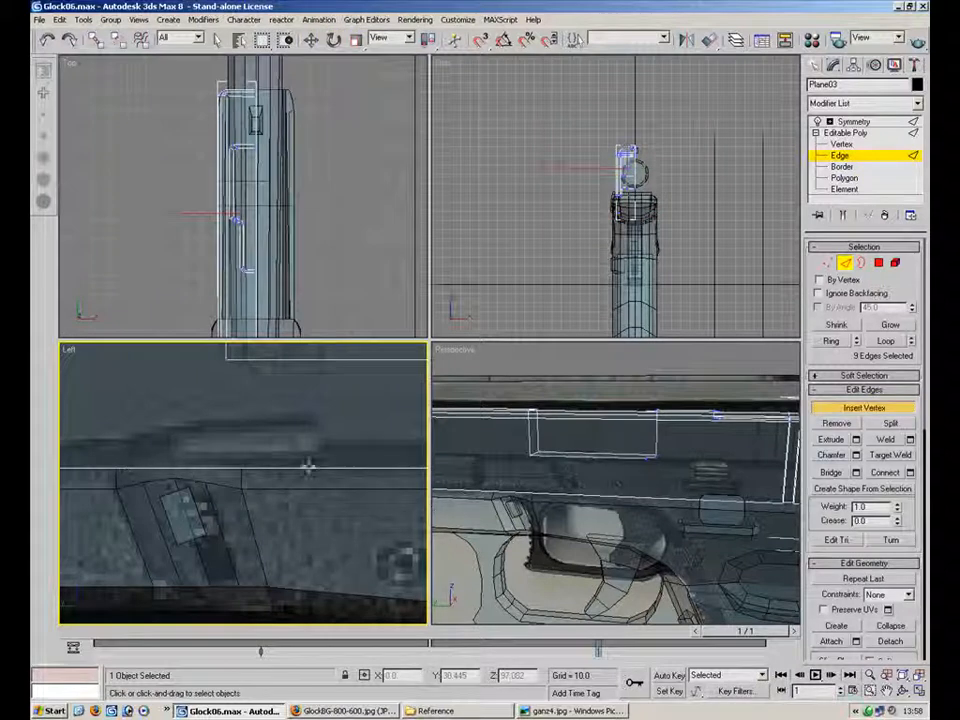
pyautogui.press('1')
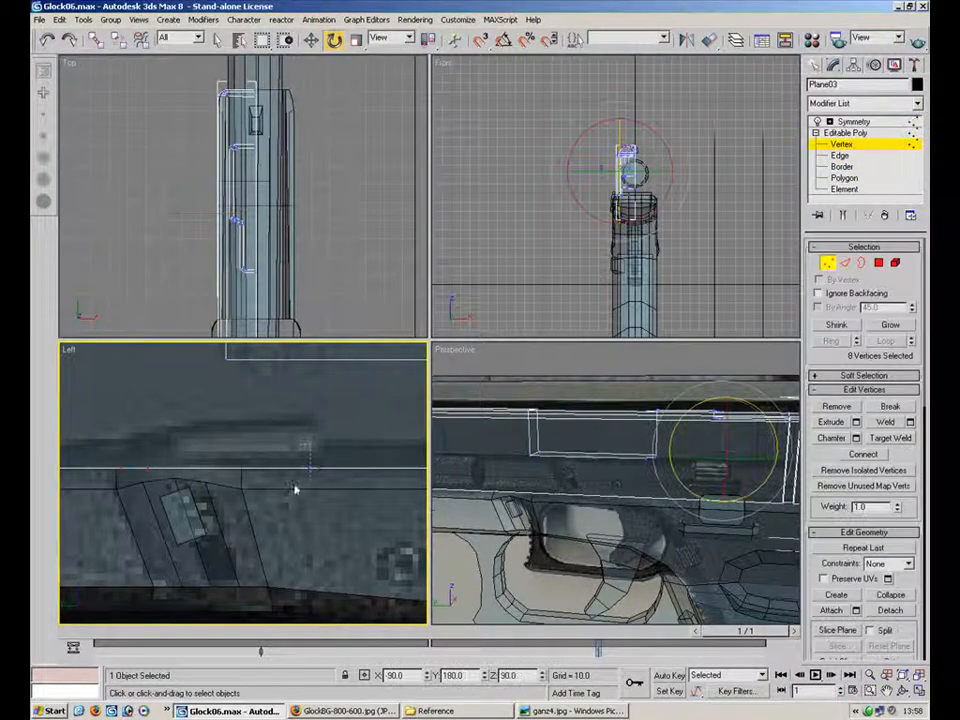
# - Move the vertices inserted in the slide's lower edge up to form a notch with a sloped front, following the reference image
pyautogui.moveTo(140, 487); pyautogui.dragTo(138, 487)
pyautogui.click(310, 41)
pyautogui.moveTo(231, 427); pyautogui.dragTo(226, 398)
pyautogui.moveTo(320, 414)
pyautogui.mouseDown()
pyautogui.moveTo(281, 450)
pyautogui.moveTo(338, 418)
pyautogui.mouseUp()
pyautogui.moveTo(190, 424); pyautogui.dragTo(165, 435)
# - Insert a vertex in the notch's upper edge, raise it slightly to round the outline, then leave vertex editing and deselect the slide
pyautogui.press('2')
pyautogui.click(822, 408)
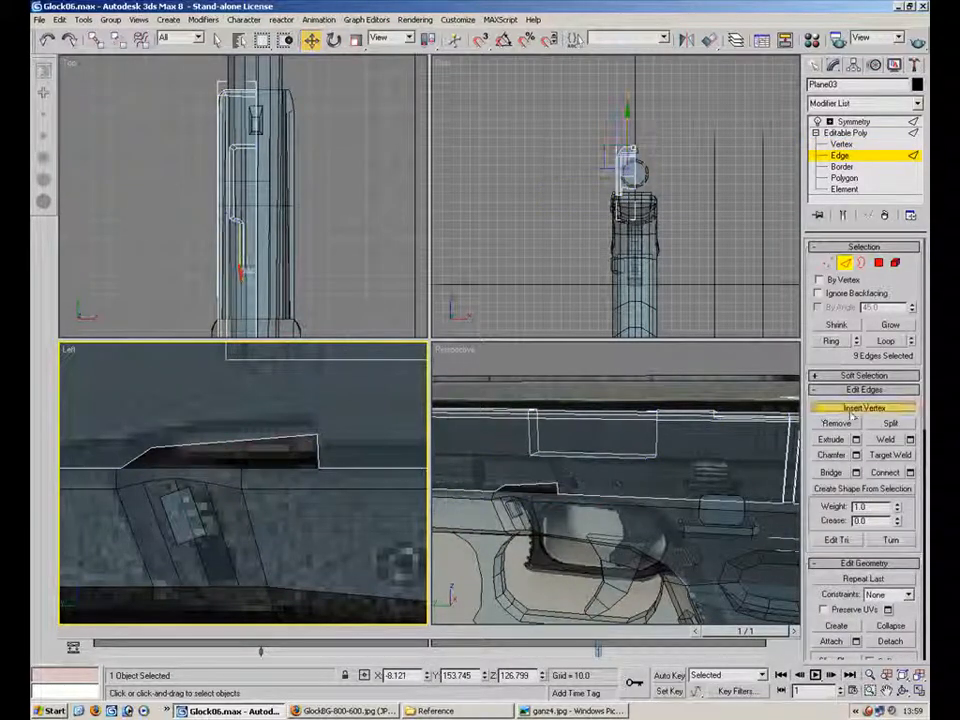
pyautogui.click(190, 440)
pyautogui.press('1')
pyautogui.press('w')
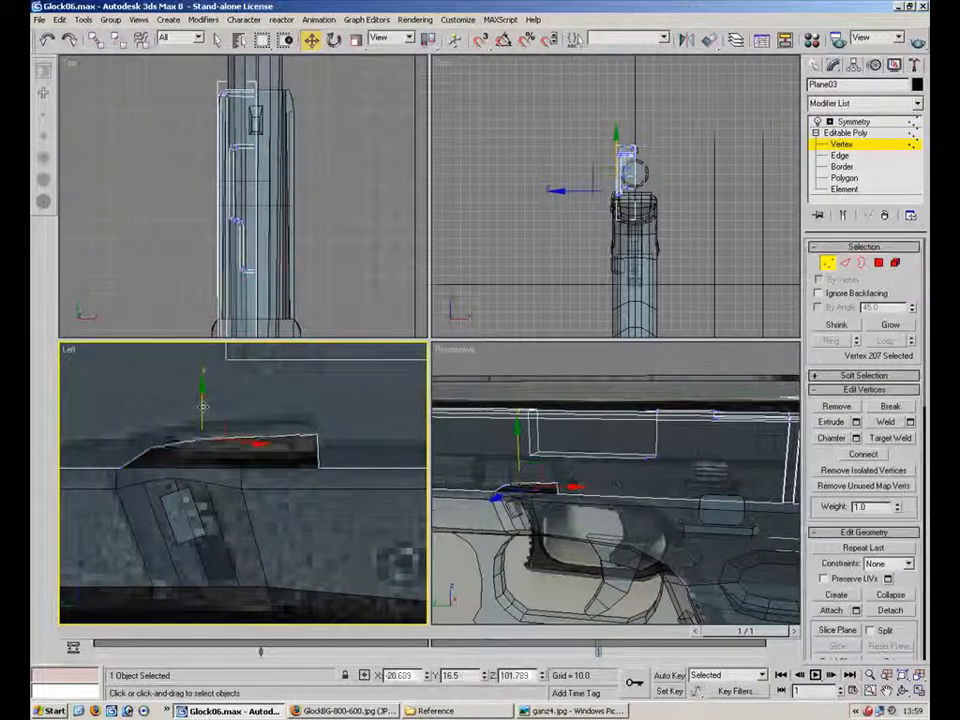
pyautogui.moveTo(203, 404); pyautogui.dragTo(203, 400)
pyautogui.click(249, 403)
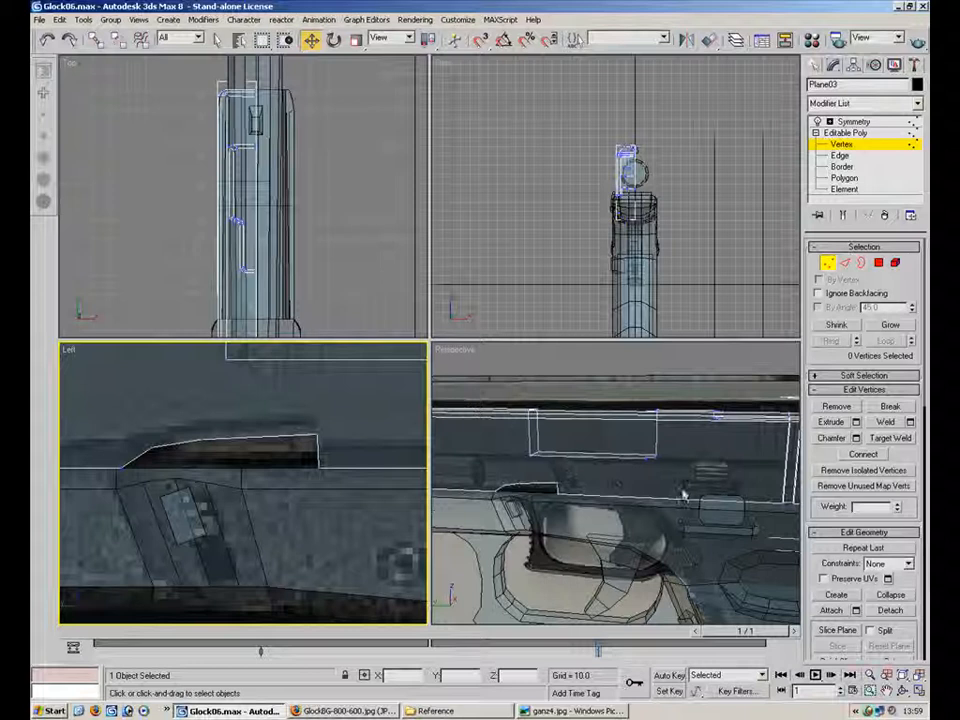
pyautogui.click(828, 263)
pyautogui.click(624, 386)
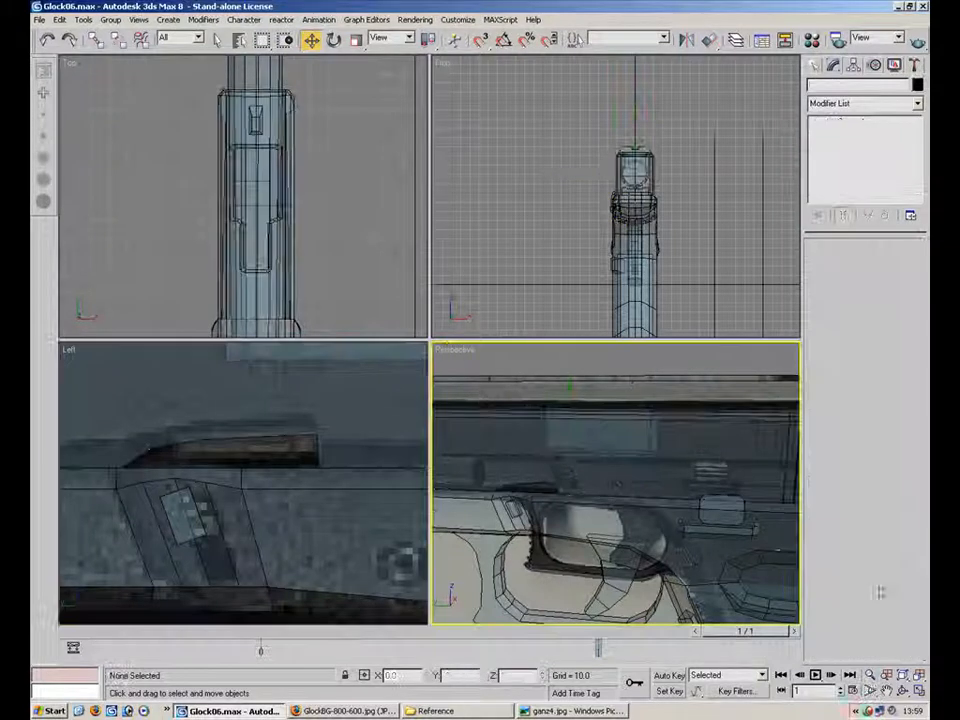
# - Maximize the Perspective view and go to frame 0 to display the model with opaque material
pyautogui.click(917, 690)
pyautogui.press('m')
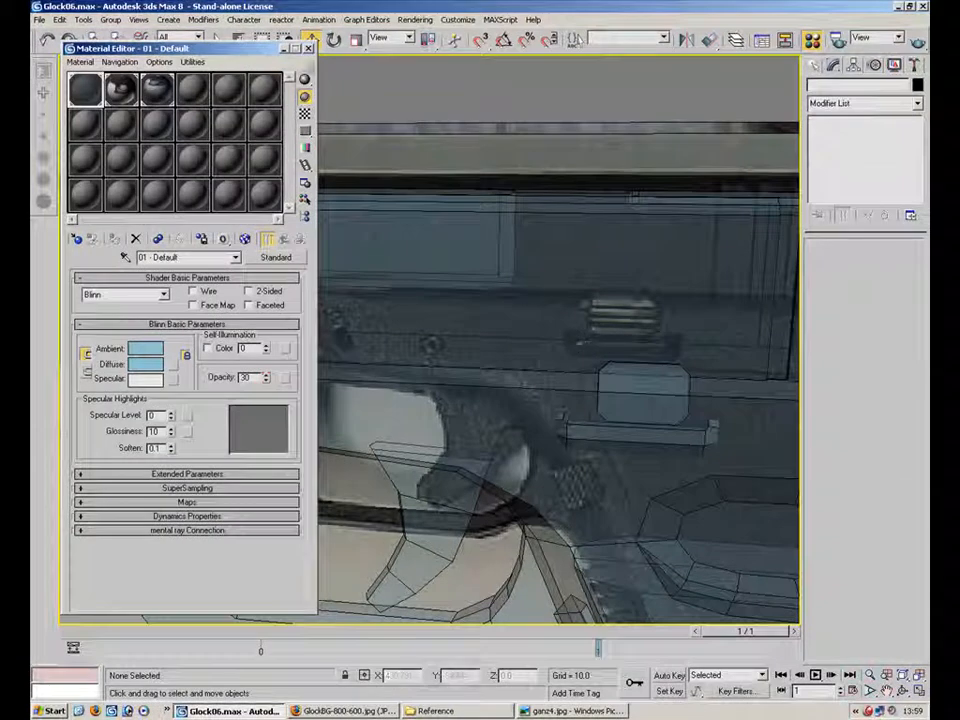
pyautogui.click(310, 49)
pyautogui.press(',')
pyautogui.keyDown('alt'); pyautogui.moveTo(510, 378); pyautogui.dragTo(561, 354, button='middle'); pyautogui.keyUp('alt')
# - Select the slide's four notch edges above the takedown lever and extrude them inward along X
pyautogui.click(510, 285)
pyautogui.click(840, 155)
pyautogui.click(514, 321)
pyautogui.keyDown('ctrl'); pyautogui.click(397, 310); pyautogui.keyUp('ctrl')
pyautogui.keyDown('ctrl'); pyautogui.click(358, 322); pyautogui.keyUp('ctrl')
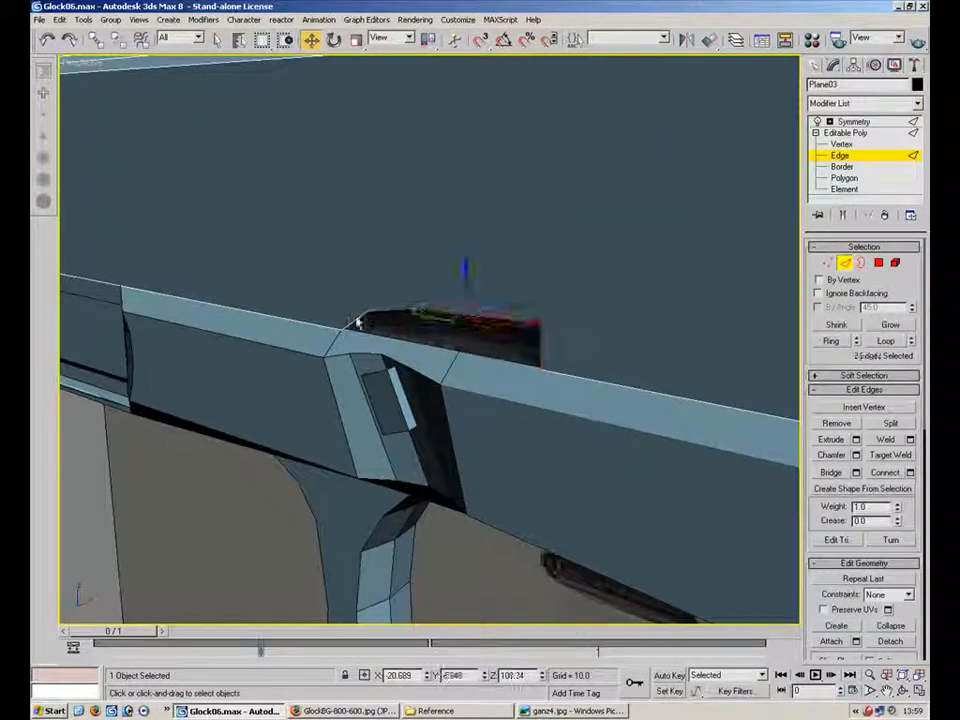
pyautogui.keyDown('ctrl'); pyautogui.click(456, 316); pyautogui.keyUp('ctrl')
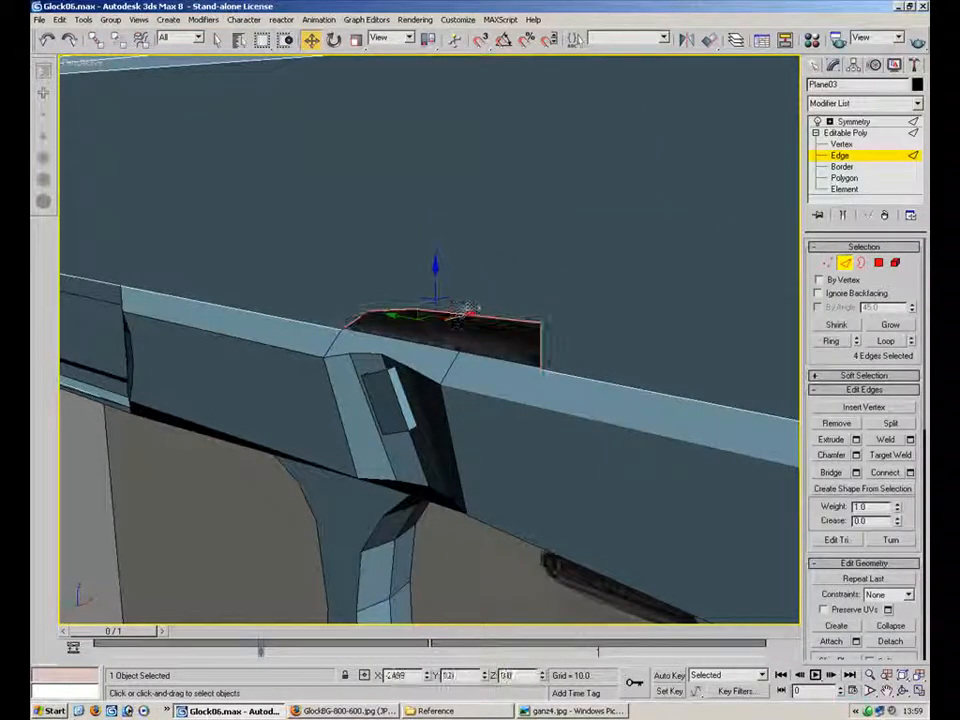
pyautogui.keyDown('alt'); pyautogui.moveTo(471, 316); pyautogui.dragTo(570, 170, button='middle'); pyautogui.keyUp('alt')
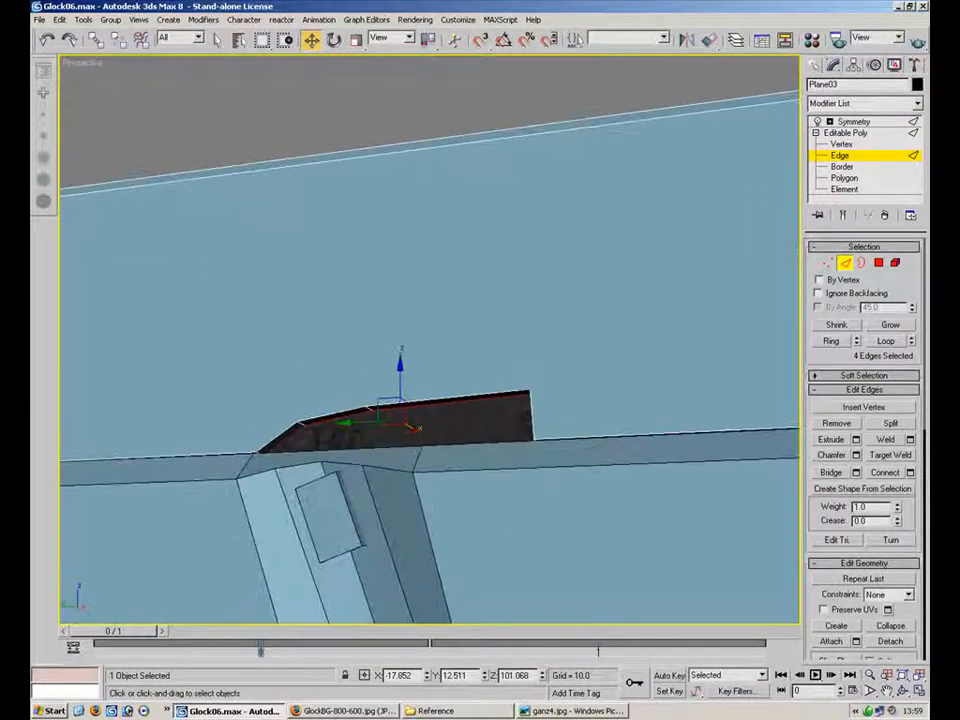
pyautogui.keyDown('alt'); pyautogui.moveTo(680, 515); pyautogui.dragTo(603, 388, button='middle'); pyautogui.keyUp('alt')
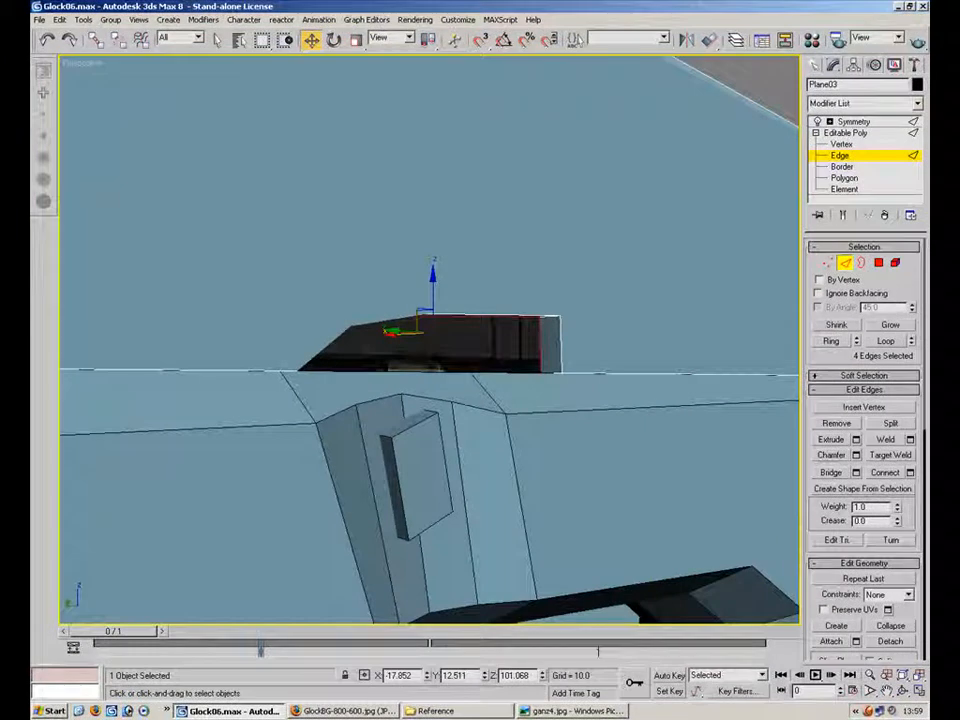
# - Create a polygon closing the back of the slide's notch, then leave polygon editing and deselect the slide
pyautogui.press('4')
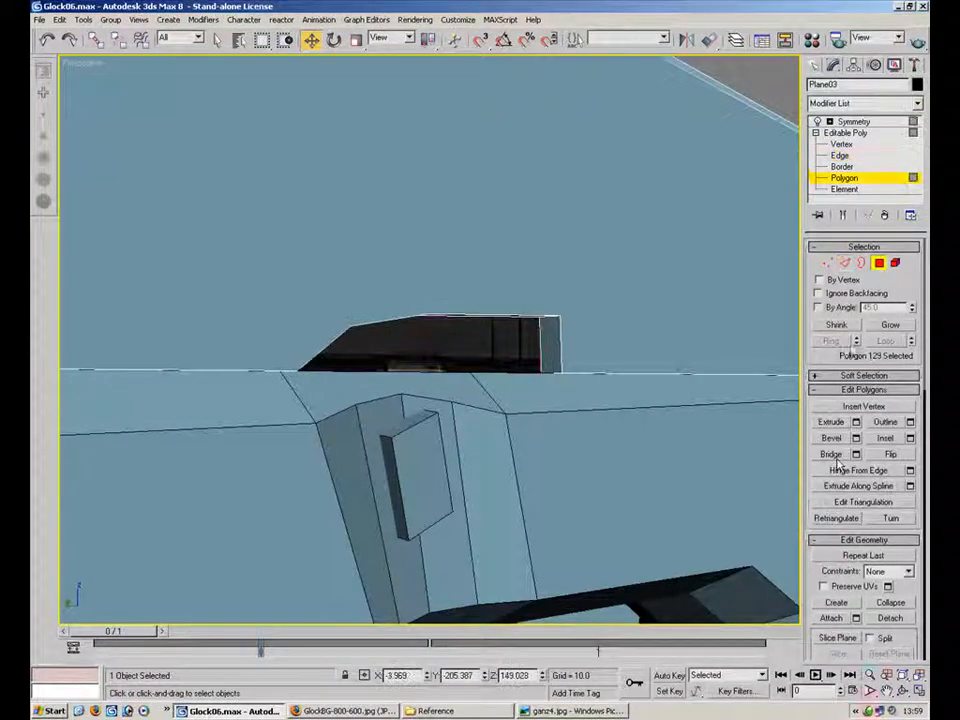
pyautogui.click(827, 604)
pyautogui.keyDown('alt'); pyautogui.moveTo(577, 376); pyautogui.dragTo(498, 406, button='middle'); pyautogui.keyUp('alt')
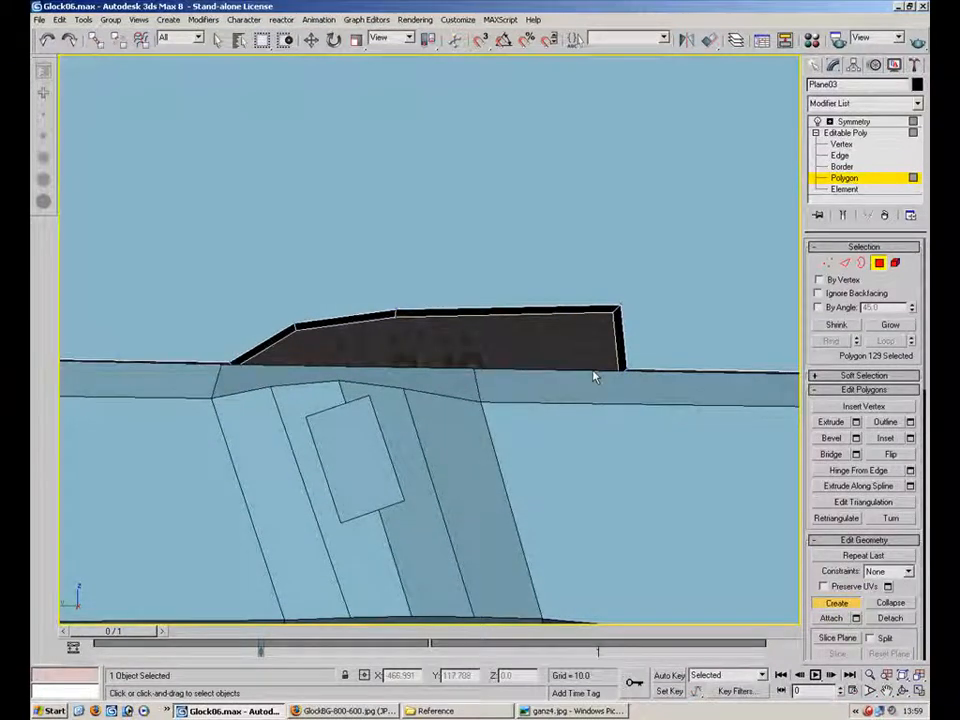
pyautogui.press('.')
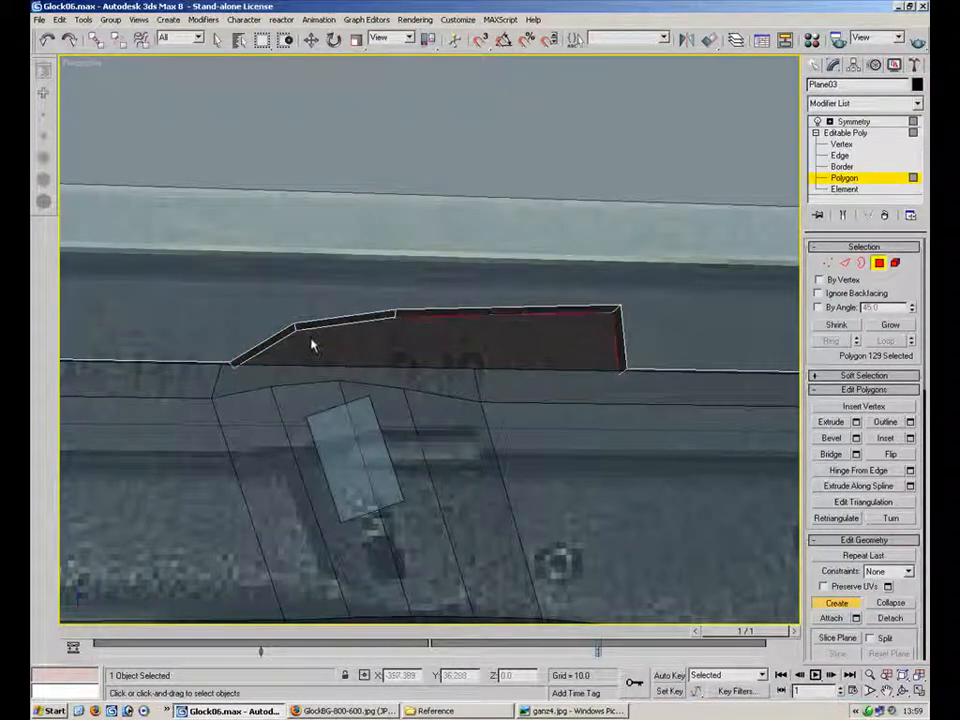
pyautogui.click(236, 375)
pyautogui.moveTo(494, 420)
pyautogui.keyDown('alt'); pyautogui.mouseDown(button='middle')
pyautogui.moveTo(439, 452)
pyautogui.moveTo(460, 410)
pyautogui.moveTo(502, 439)
pyautogui.mouseUp(button='middle'); pyautogui.keyUp('alt')
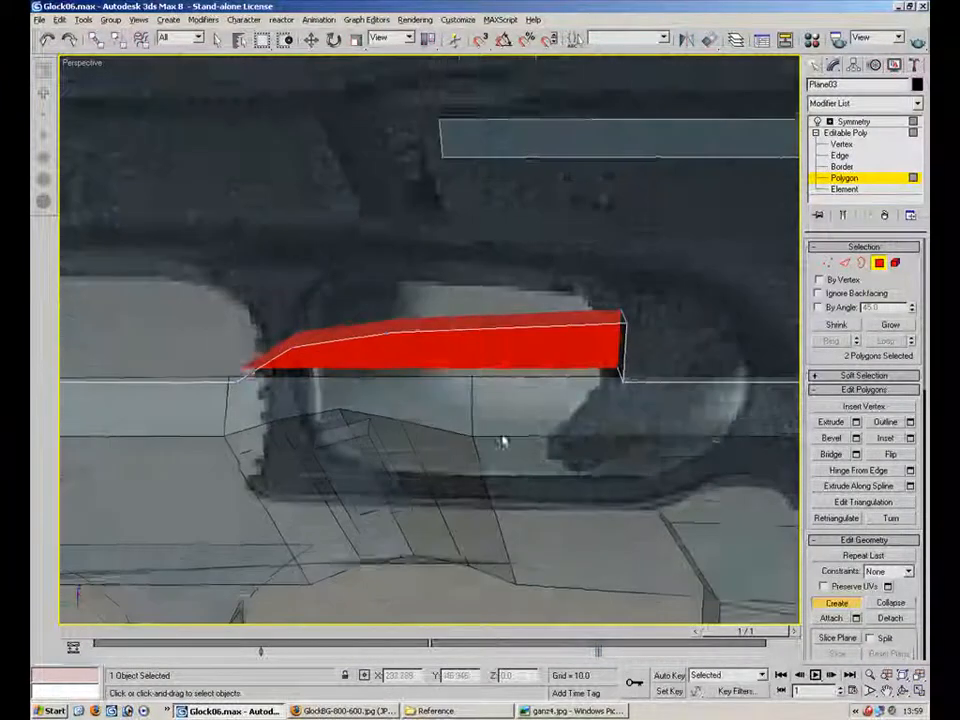
pyautogui.click(881, 264)
pyautogui.click(397, 591)
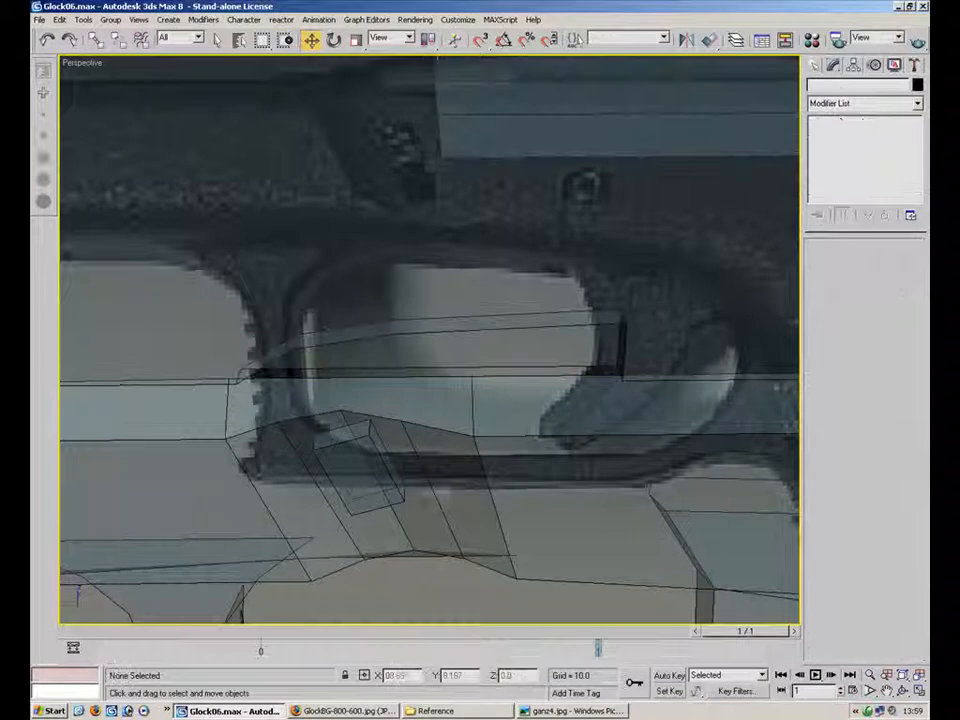
# - Return to frame 0 and hide the slide to expose the top of the gun's frame
pyautogui.press(',')
pyautogui.click(577, 283)
pyautogui.rightClick(565, 267)
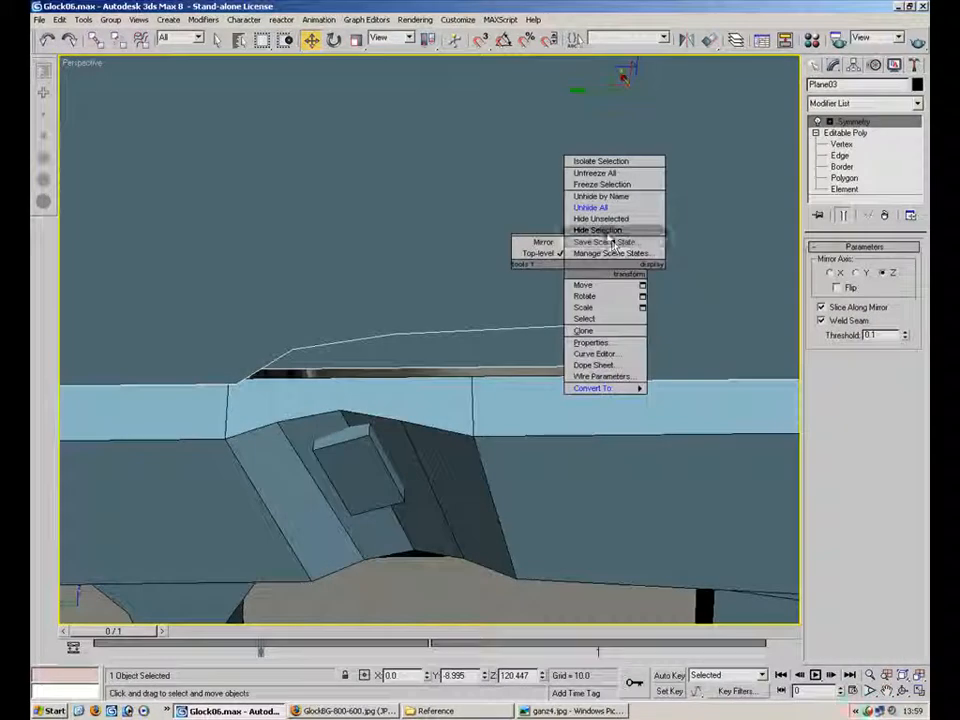
pyautogui.click(605, 231)
pyautogui.scroll(-6, 550, 368)
pyautogui.moveTo(433, 431)
pyautogui.keyDown('alt'); pyautogui.mouseDown(button='middle')
pyautogui.moveTo(486, 446)
pyautogui.moveTo(524, 429)
pyautogui.moveTo(531, 452)
pyautogui.moveTo(454, 469)
pyautogui.moveTo(447, 482)
pyautogui.moveTo(444, 452)
pyautogui.moveTo(420, 456)
pyautogui.moveTo(423, 474)
pyautogui.moveTo(440, 430)
pyautogui.mouseUp(button='middle'); pyautogui.keyUp('alt')
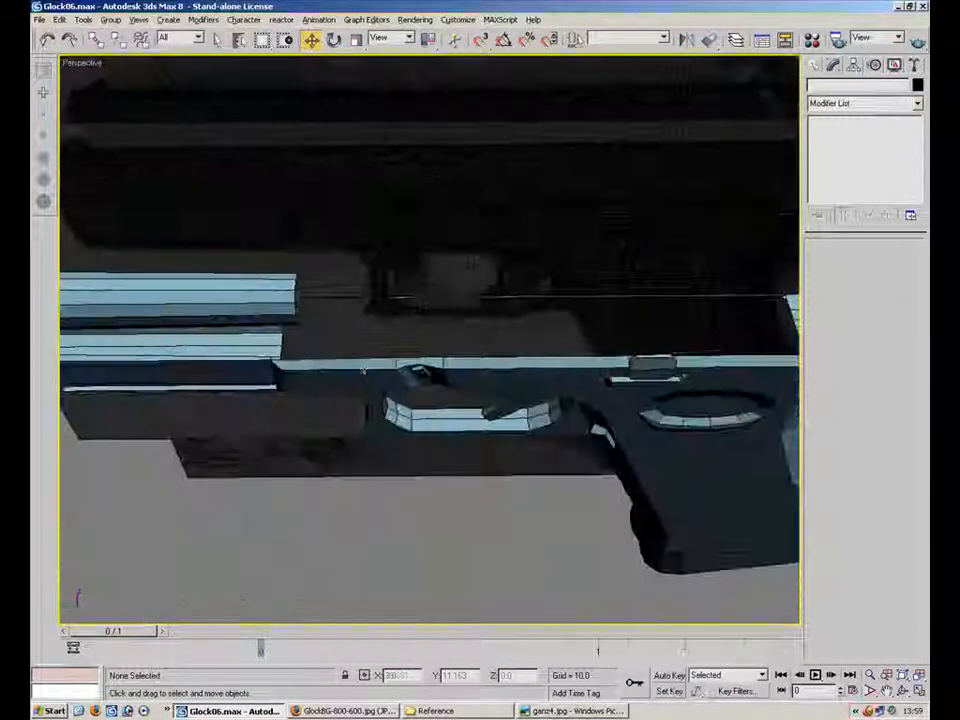
# - Select the edges along the top of the gun's frame and extrude them inward along X to the center line
pyautogui.click(653, 290)
pyautogui.click(844, 177)
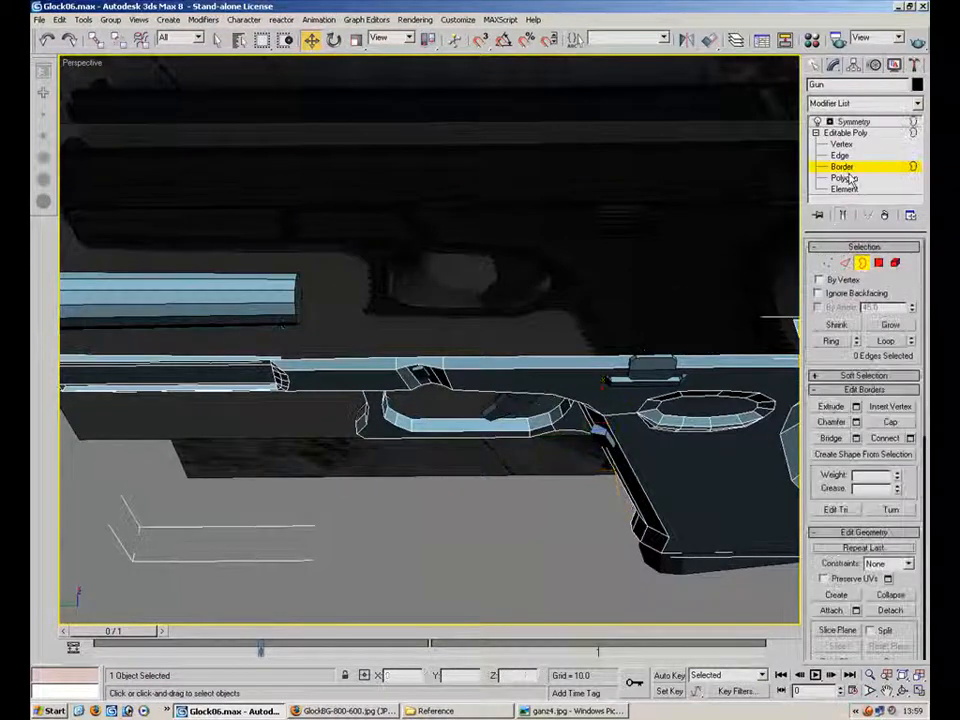
pyautogui.click(365, 362)
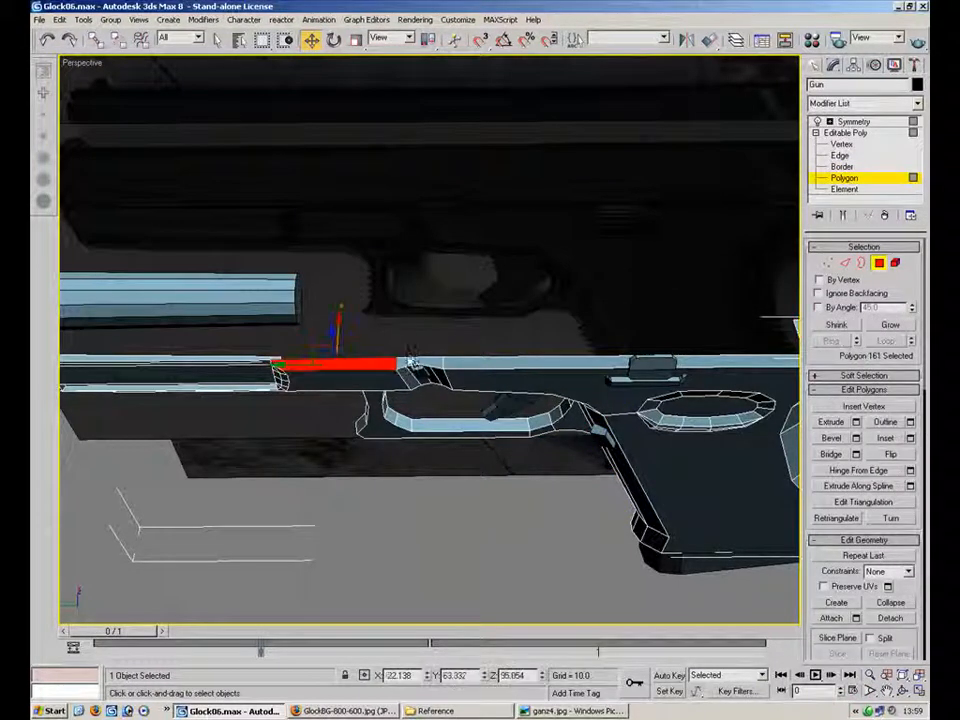
pyautogui.press('2')
pyautogui.click(418, 358)
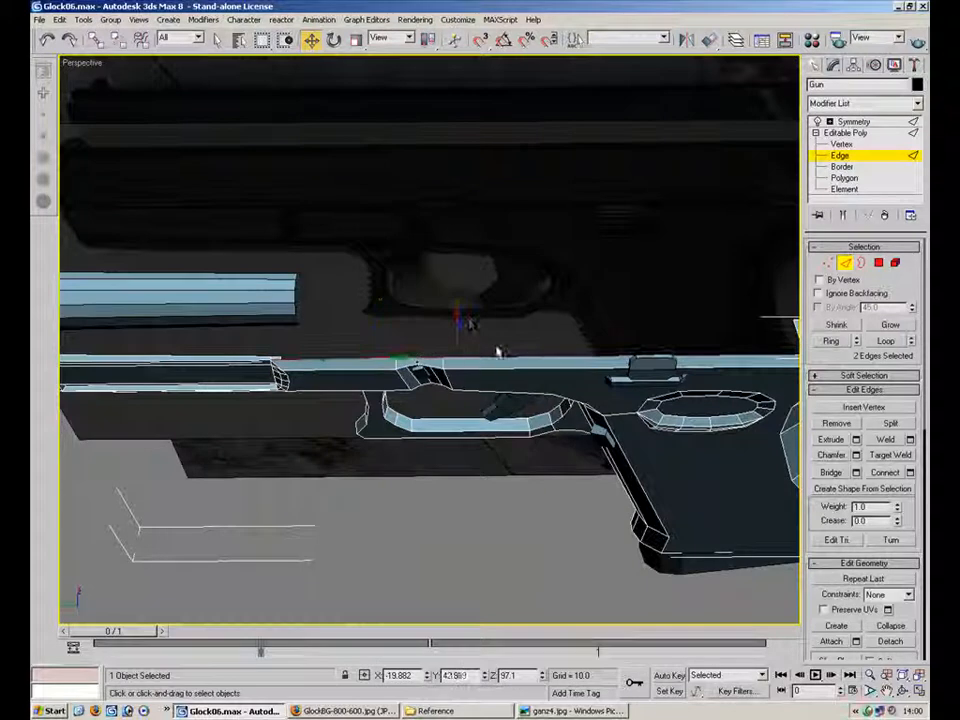
pyautogui.keyDown('ctrl'); pyautogui.click(515, 354); pyautogui.keyUp('ctrl')
pyautogui.keyDown('alt'); pyautogui.moveTo(515, 354); pyautogui.dragTo(591, 385, button='middle'); pyautogui.keyUp('alt')
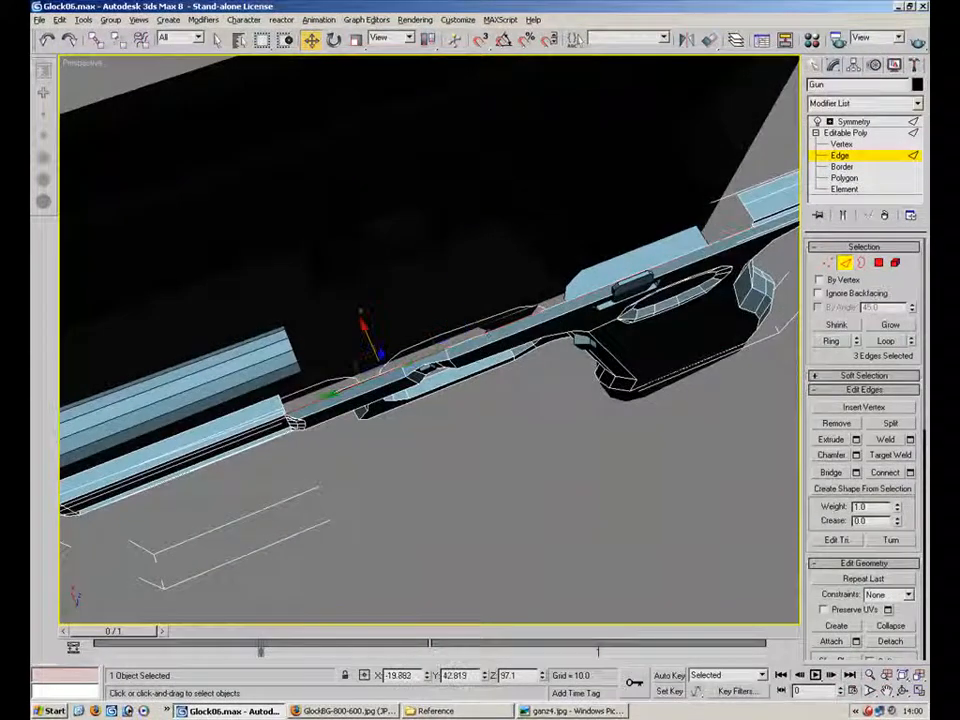
pyautogui.keyDown('alt'); pyautogui.moveTo(489, 334); pyautogui.dragTo(480, 306, button='middle'); pyautogui.keyUp('alt')
pyautogui.keyDown('ctrl'); pyautogui.click(489, 336); pyautogui.keyUp('ctrl')
pyautogui.keyDown('shift'); pyautogui.moveTo(444, 316); pyautogui.dragTo(424, 293); pyautogui.keyUp('shift')
pyautogui.rightClick(427, 676)
pyautogui.press('1')
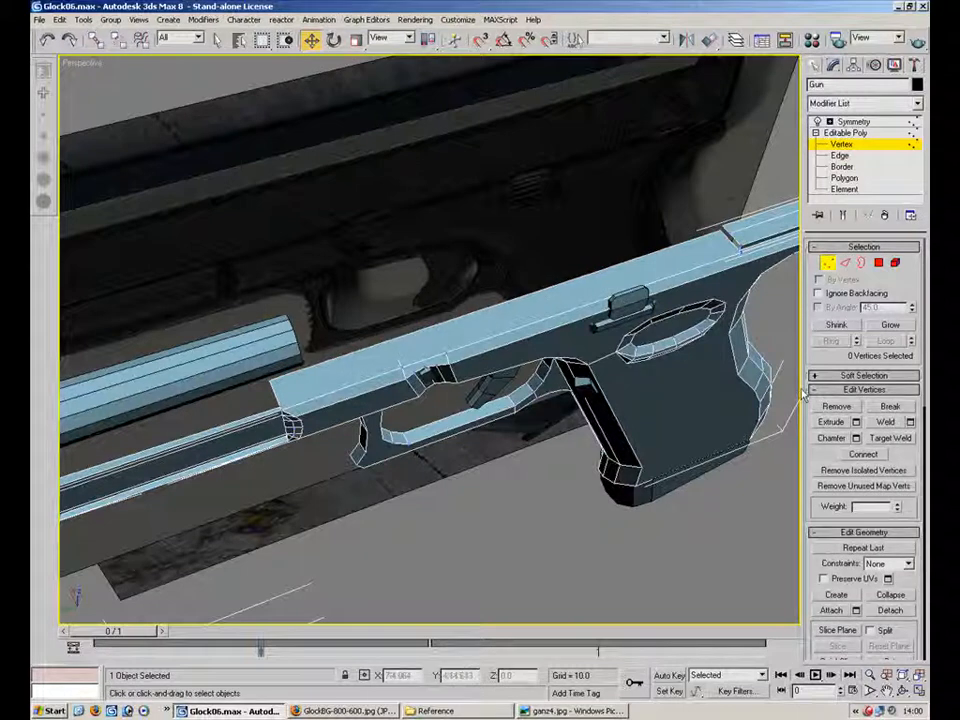
pyautogui.click(845, 262)
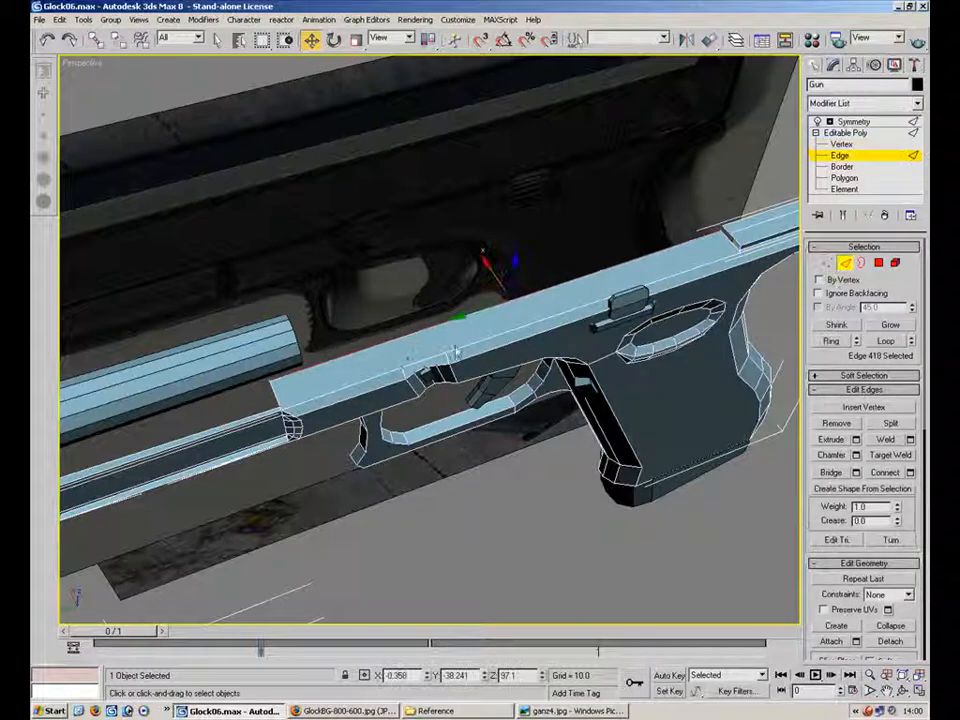
pyautogui.click(418, 311)
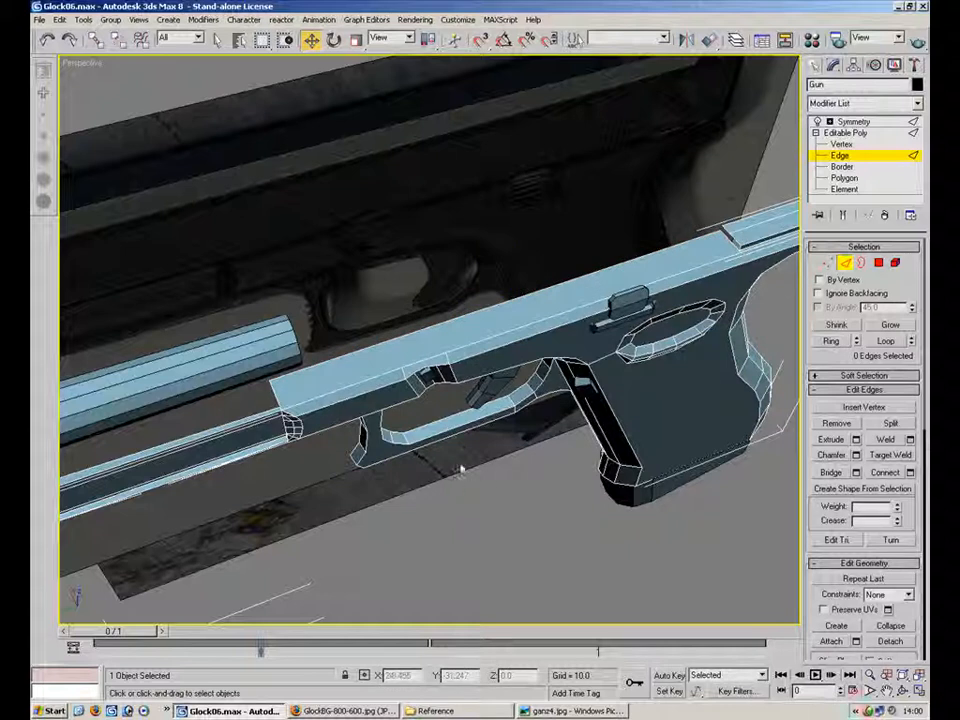
# - Unhide all objects and leave edge editing on the gun's frame
pyautogui.keyDown('alt'); pyautogui.moveTo(505, 524); pyautogui.dragTo(610, 455, button='middle'); pyautogui.keyUp('alt')
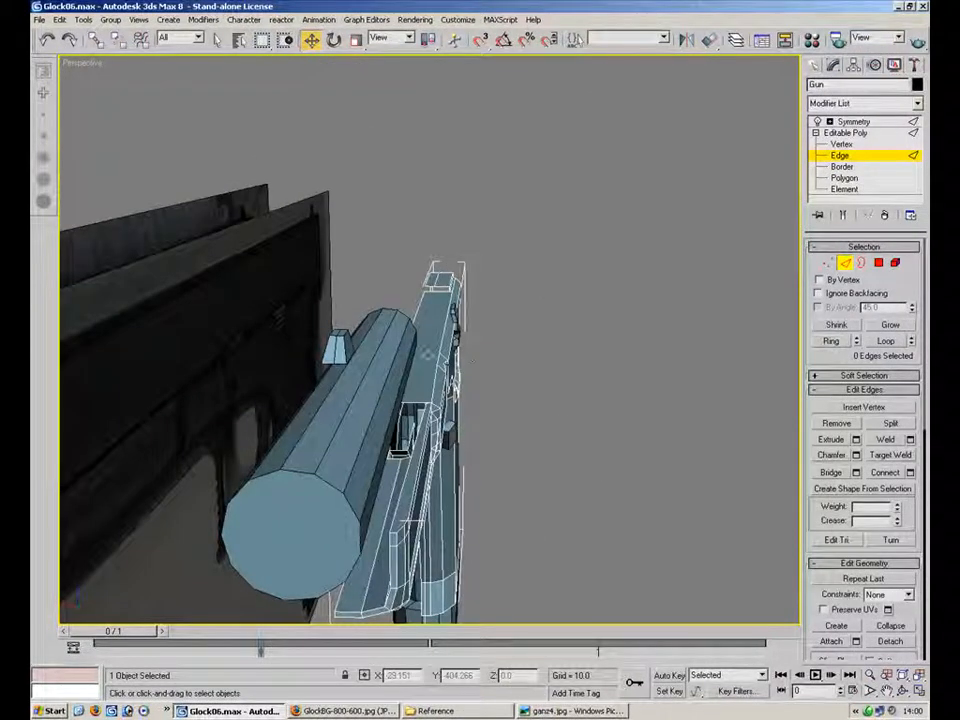
pyautogui.keyDown('alt'); pyautogui.moveTo(493, 403); pyautogui.dragTo(431, 396, button='middle'); pyautogui.keyUp('alt')
pyautogui.rightClick(362, 507)
pyautogui.click(399, 446)
pyautogui.scroll(5, 453, 352)
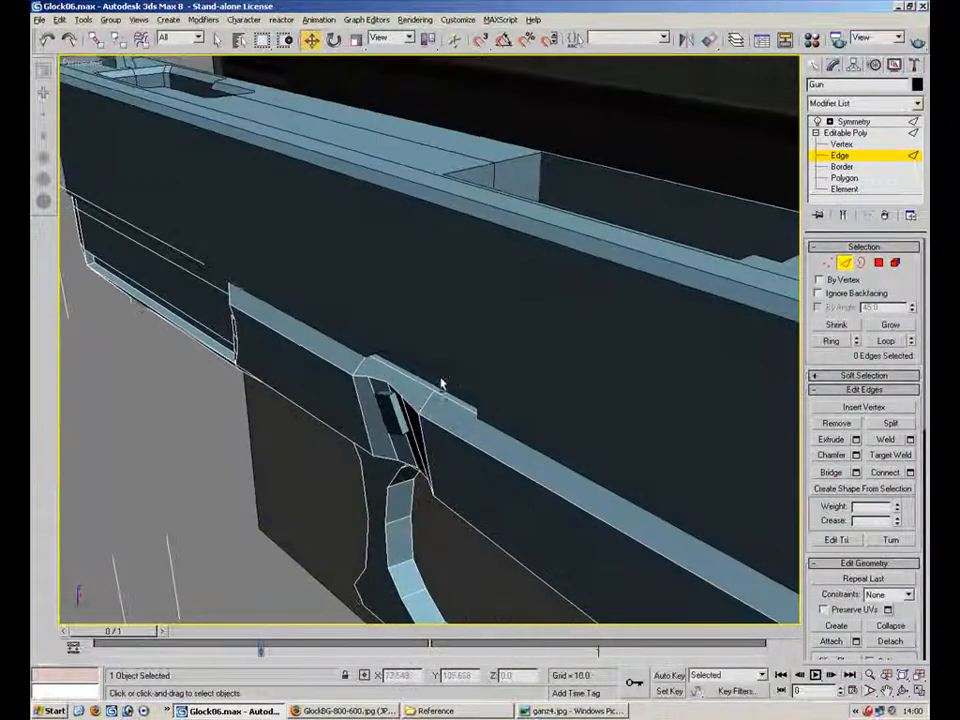
pyautogui.click(845, 263)
# - Examine the slide's notch and its fit on the frame from several angles
pyautogui.click(645, 306)
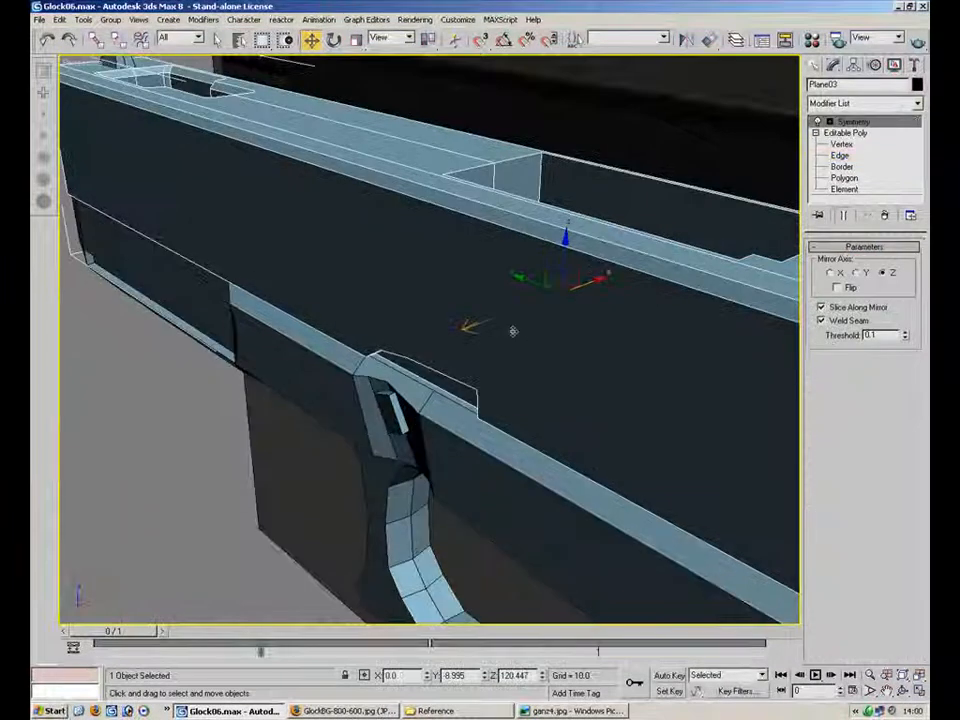
pyautogui.moveTo(541, 283); pyautogui.dragTo(472, 326)
pyautogui.click(198, 495)
pyautogui.keyDown('alt'); pyautogui.moveTo(498, 453); pyautogui.dragTo(578, 468, button='middle'); pyautogui.keyUp('alt')
pyautogui.scroll(-4, 578, 468)
pyautogui.keyDown('alt'); pyautogui.moveTo(461, 488); pyautogui.dragTo(337, 505, button='middle'); pyautogui.keyUp('alt')
pyautogui.scroll(3, 480, 401)
pyautogui.click(503, 347)
pyautogui.keyDown('alt'); pyautogui.moveTo(503, 347); pyautogui.dragTo(569, 494, button='middle'); pyautogui.keyUp('alt')
# - Try converting the slide and its Symmetry modifier to an Editable Poly, then undo the conversion
pyautogui.rightClick(520, 316)
pyautogui.moveTo(592, 437)
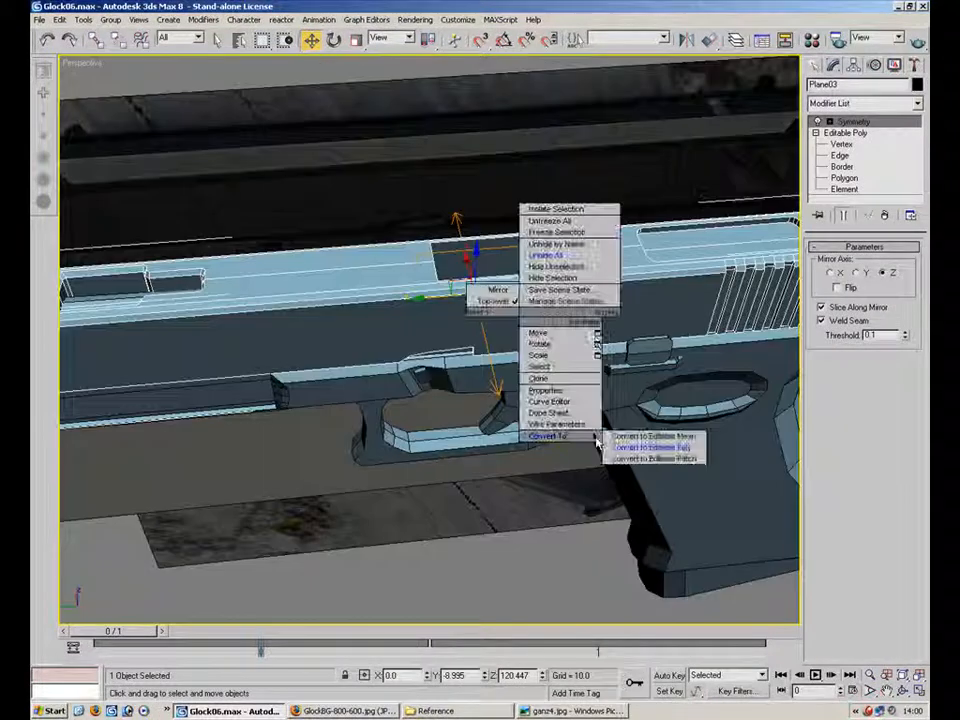
pyautogui.click(514, 455)
pyautogui.keyDown('alt'); pyautogui.moveTo(531, 264); pyautogui.dragTo(611, 326, button='middle'); pyautogui.keyUp('alt')
pyautogui.scroll(-3, 611, 326)
pyautogui.rightClick(485, 298)
pyautogui.moveTo(553, 422)
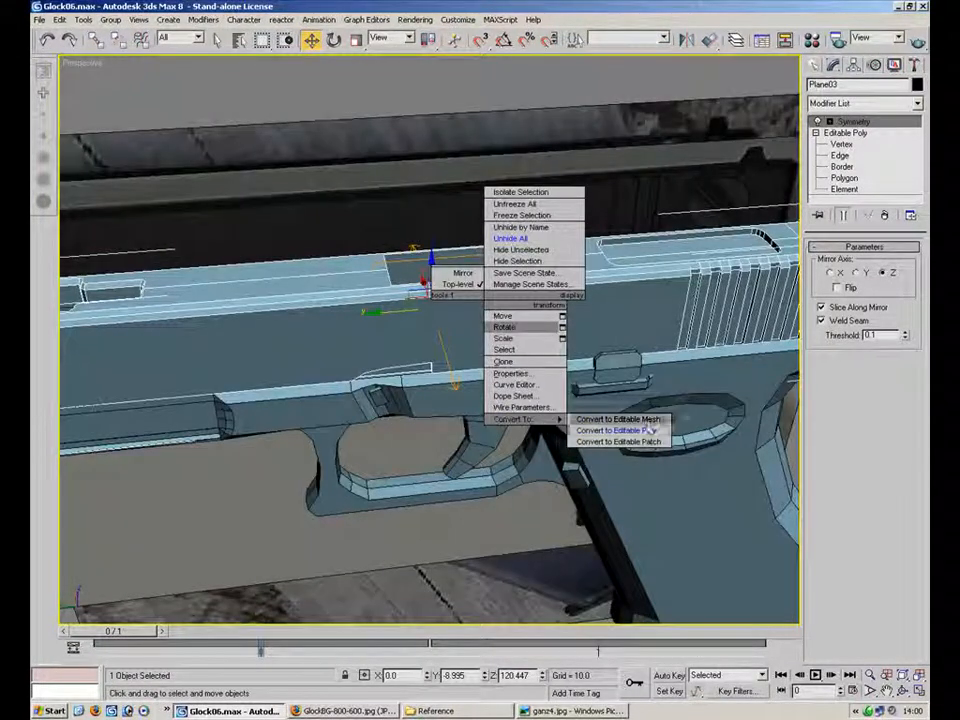
pyautogui.click(612, 430)
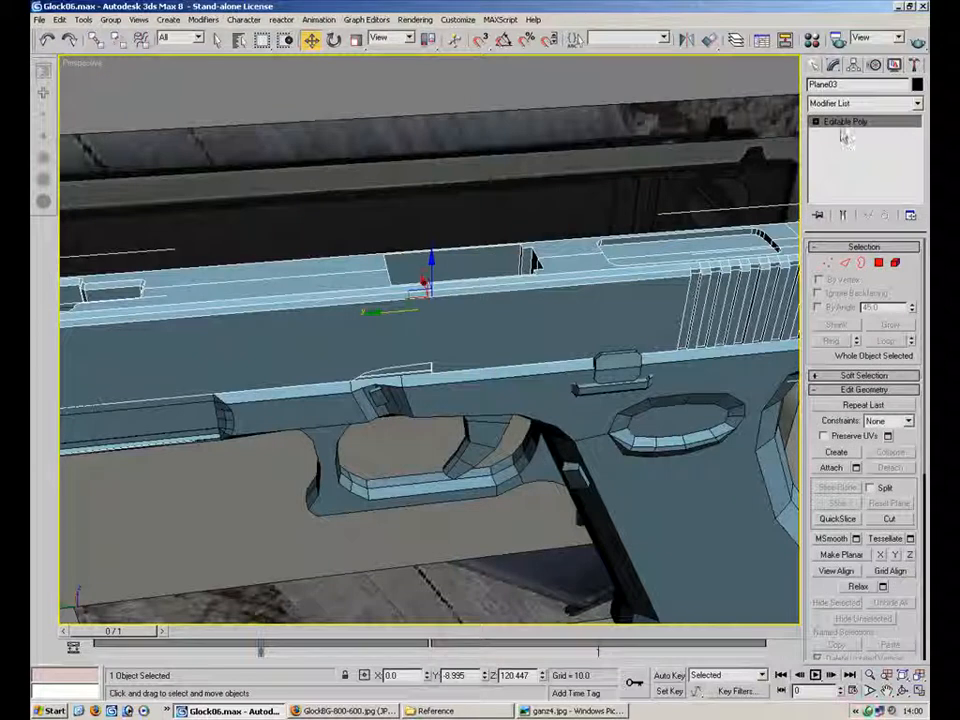
pyautogui.hotkey('ctrl', 'z')
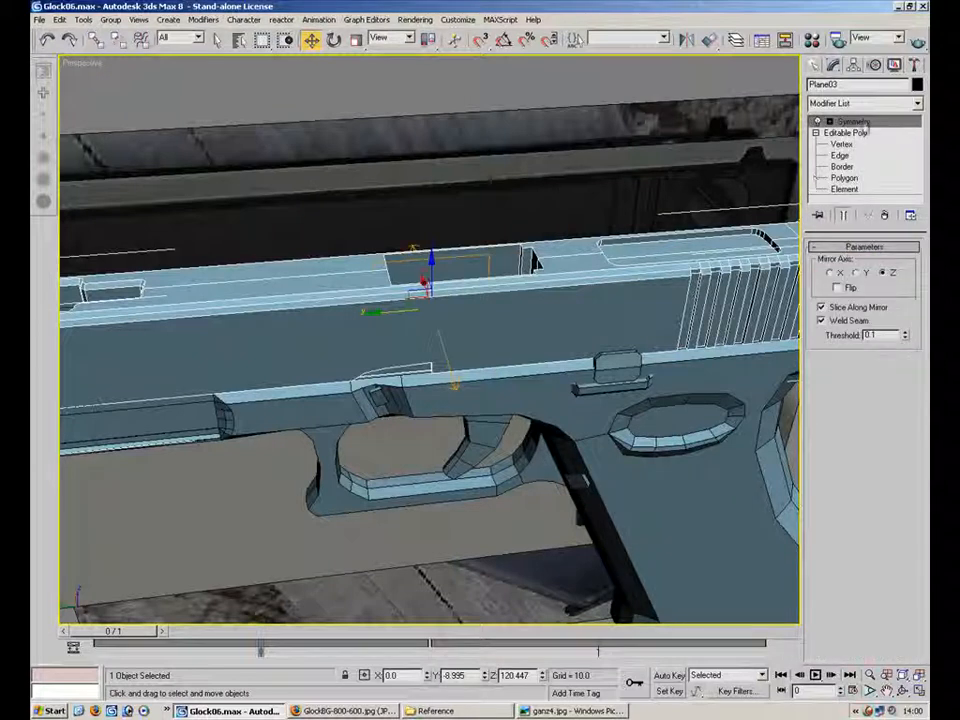
# - Convert the slide to an Editable Poly, collapsing its Symmetry modifier
pyautogui.rightClick(590, 298)
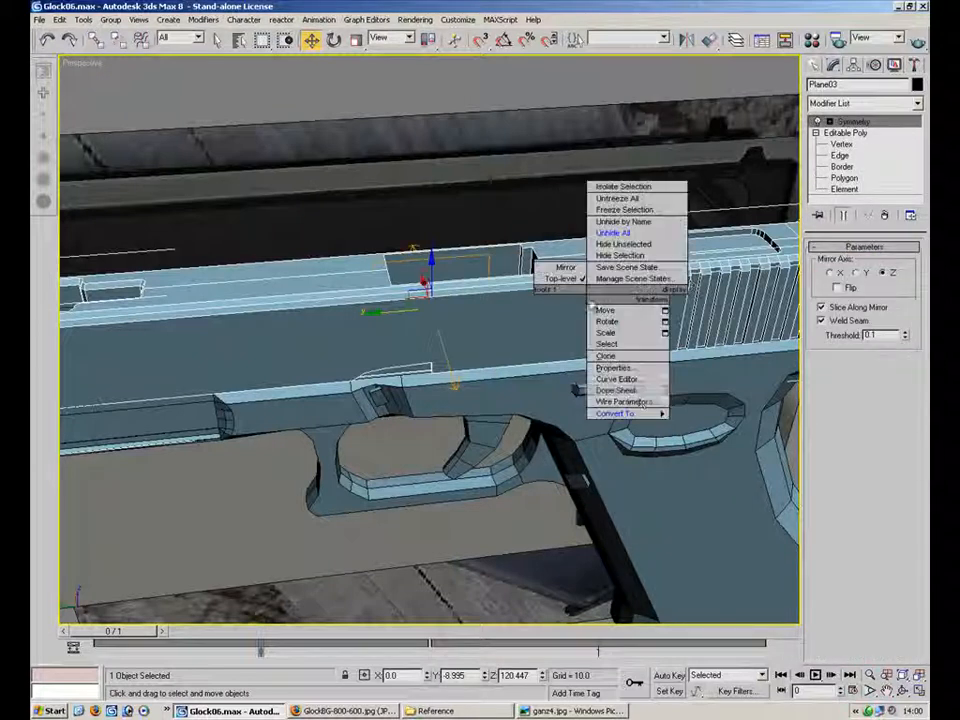
pyautogui.moveTo(640, 413)
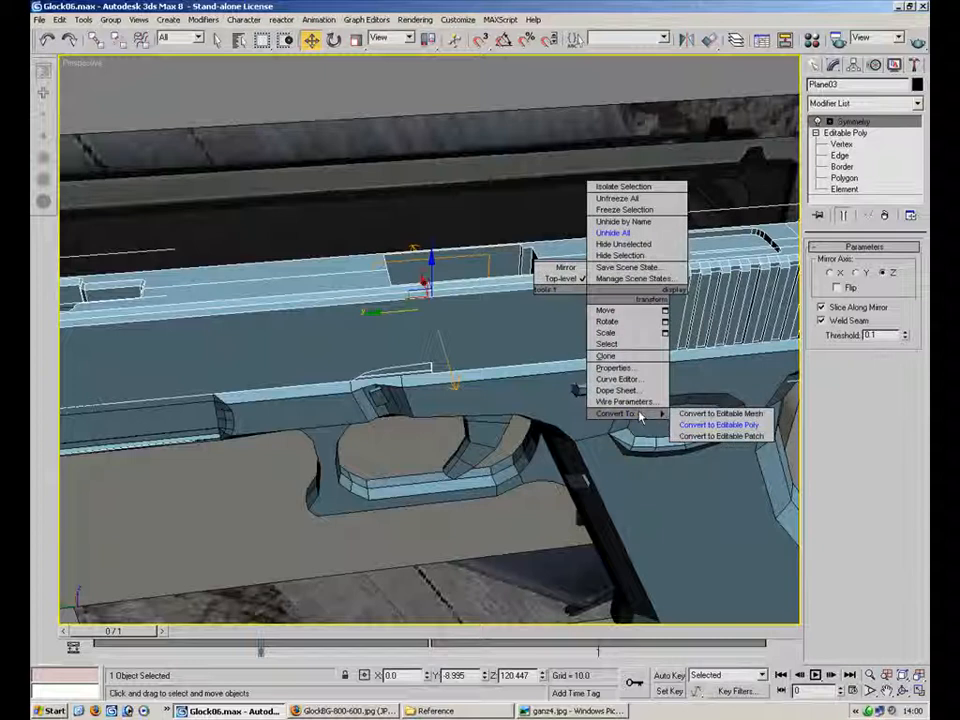
pyautogui.click(728, 425)
# - Select all the gun's parts and hide the unselected reference planes, then select only the slide
pyautogui.keyDown('alt'); pyautogui.moveTo(611, 319); pyautogui.dragTo(579, 231, button='middle'); pyautogui.keyUp('alt')
pyautogui.keyDown('alt'); pyautogui.moveTo(420, 308); pyautogui.dragTo(570, 291, button='middle'); pyautogui.keyUp('alt')
pyautogui.scroll(-5, 560, 300)
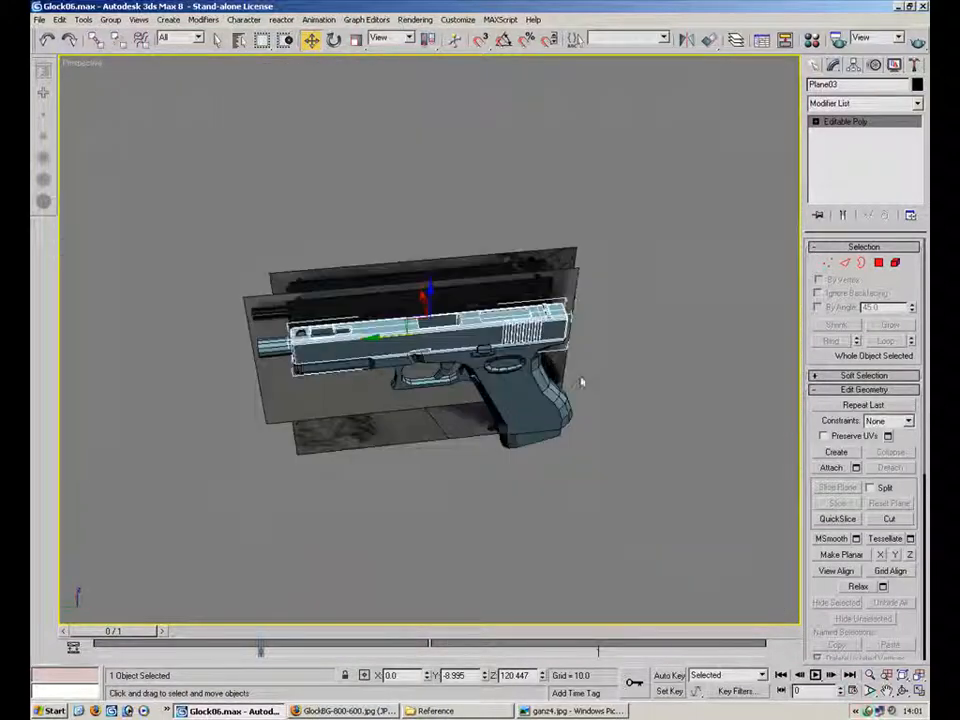
pyautogui.moveTo(572, 326); pyautogui.dragTo(287, 467)
pyautogui.rightClick(477, 362)
pyautogui.click(532, 309)
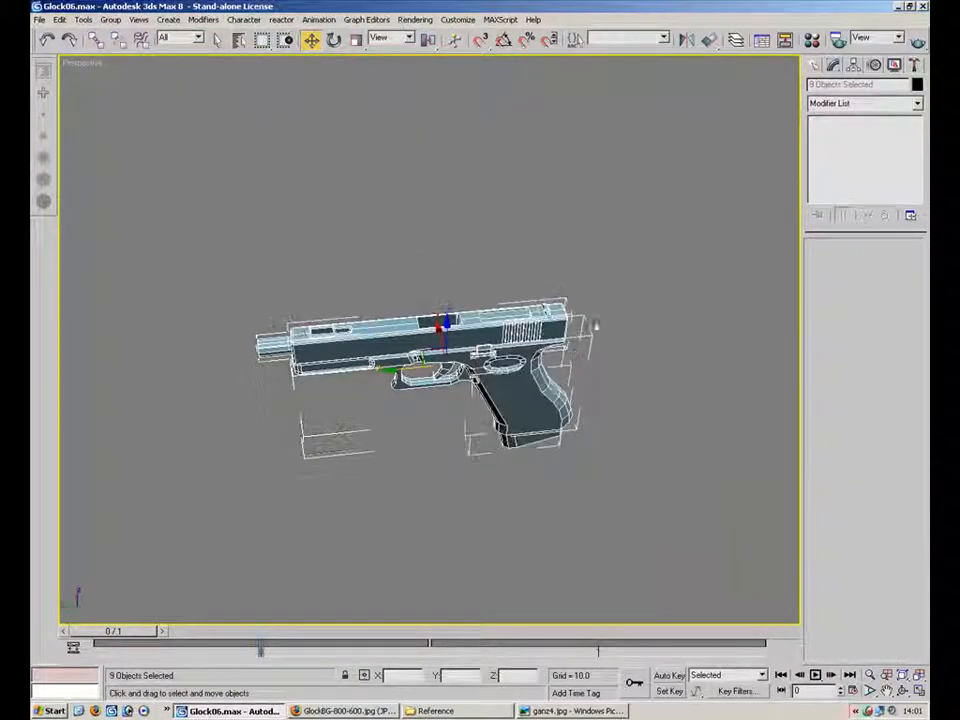
pyautogui.click(441, 296)
pyautogui.keyDown('alt'); pyautogui.moveTo(443, 247); pyautogui.dragTo(557, 216, button='middle'); pyautogui.keyUp('alt')
pyautogui.scroll(5, 557, 216)
pyautogui.click(470, 285)
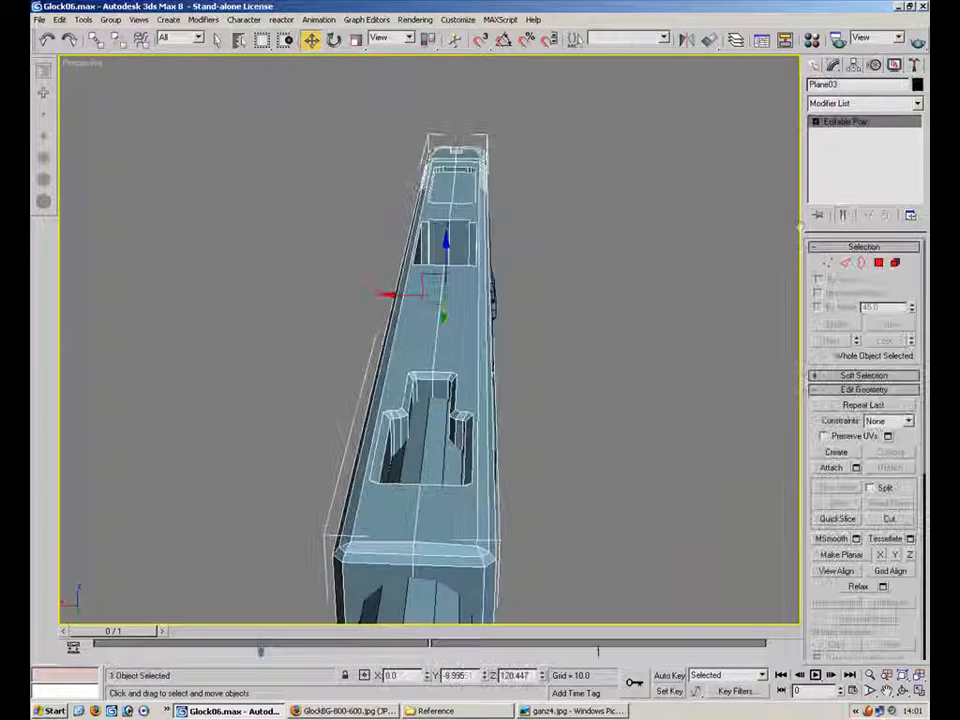
# - Target-weld the upper and lower vertices of one rear notch corner onto the neighbouring corner vertices of the slide's ejection port
pyautogui.press('1')
pyautogui.click(428, 372)
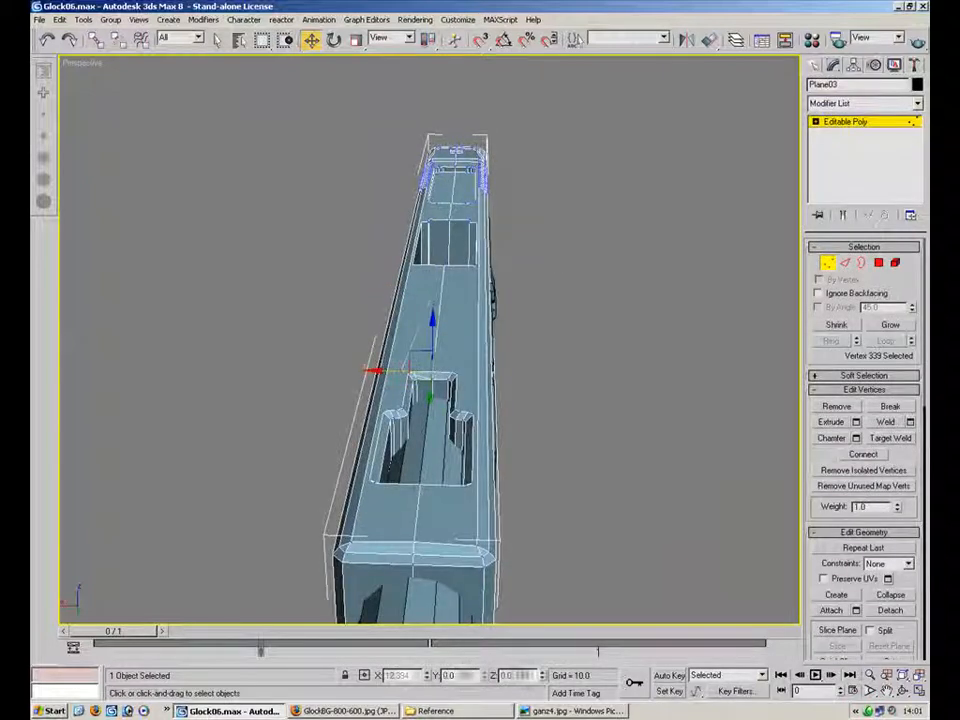
pyautogui.click(589, 321)
pyautogui.keyDown('alt'); pyautogui.moveTo(527, 331); pyautogui.dragTo(472, 529, button='middle'); pyautogui.keyUp('alt')
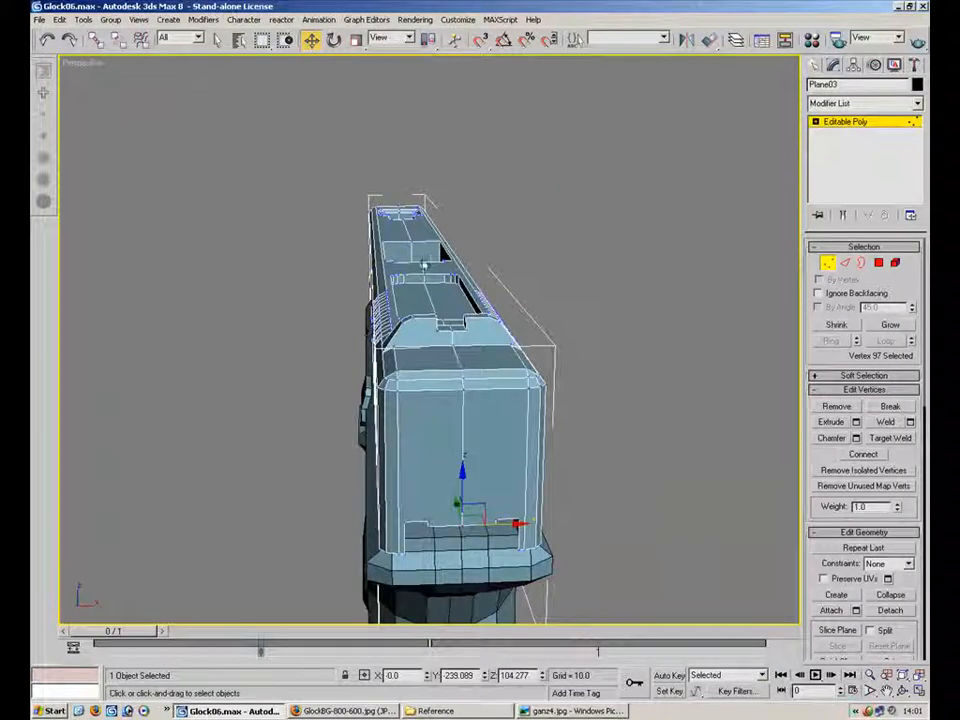
pyautogui.keyDown('alt'); pyautogui.moveTo(390, 413); pyautogui.dragTo(501, 454, button='middle'); pyautogui.keyUp('alt')
pyautogui.scroll(4, 566, 311)
pyautogui.keyDown('alt'); pyautogui.moveTo(566, 311); pyautogui.dragTo(469, 380, button='middle'); pyautogui.keyUp('alt')
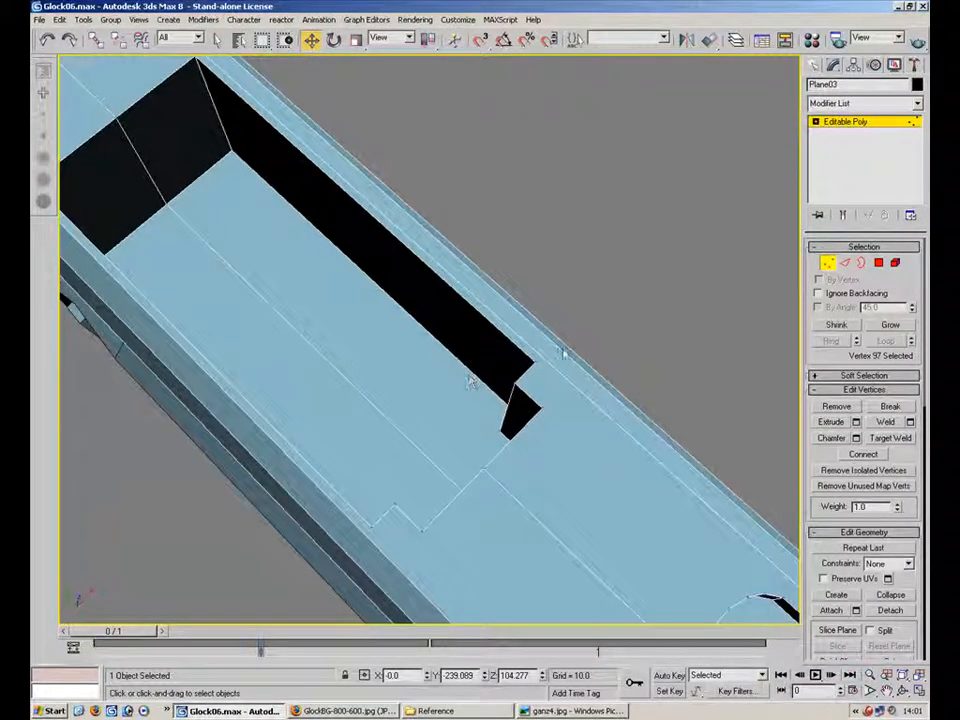
pyautogui.click(890, 438)
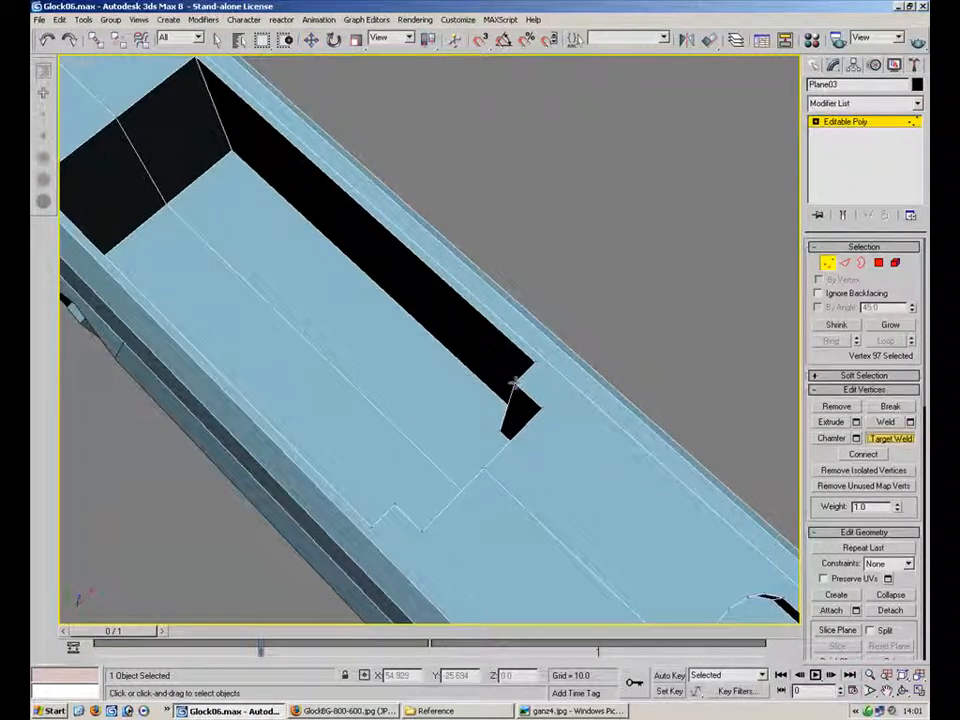
pyautogui.keyDown('alt'); pyautogui.moveTo(543, 408); pyautogui.dragTo(540, 500, button='middle'); pyautogui.keyUp('alt')
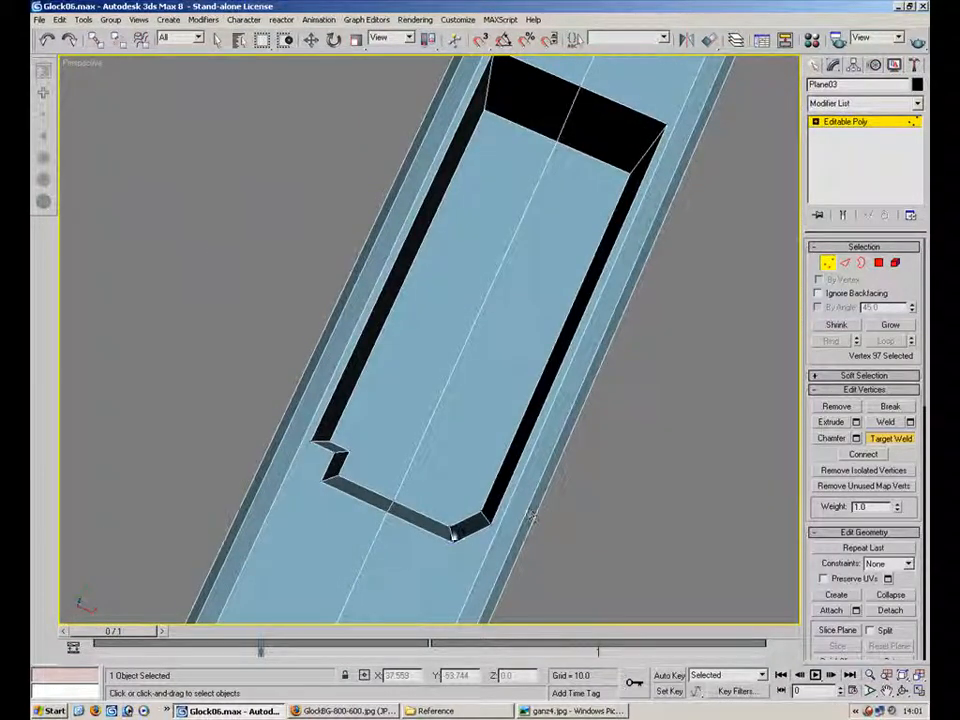
pyautogui.click(452, 527)
pyautogui.click(483, 514)
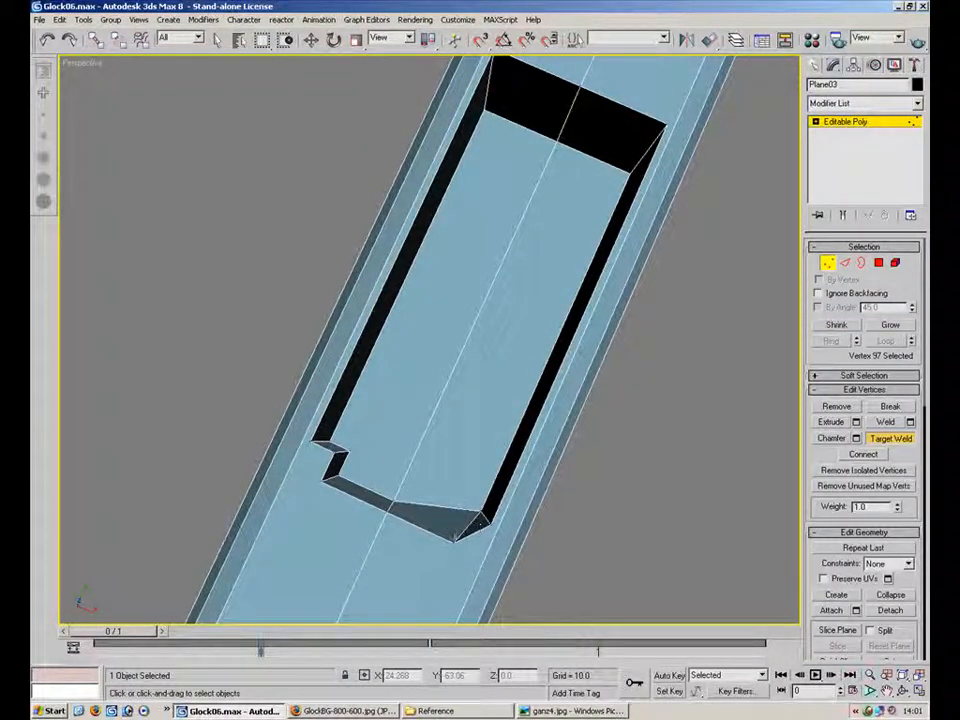
pyautogui.click(454, 539)
pyautogui.click(486, 519)
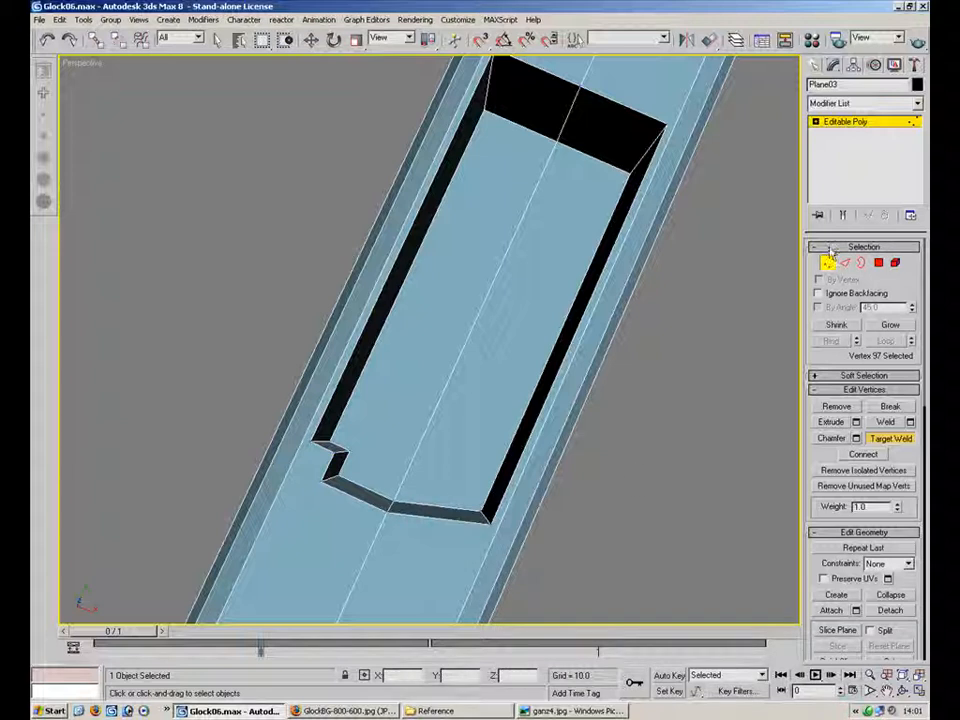
# - Try aligning the ejection port's two welded corner vertices with the centre vertex by matching its Y position
pyautogui.press('w')
pyautogui.click(386, 516)
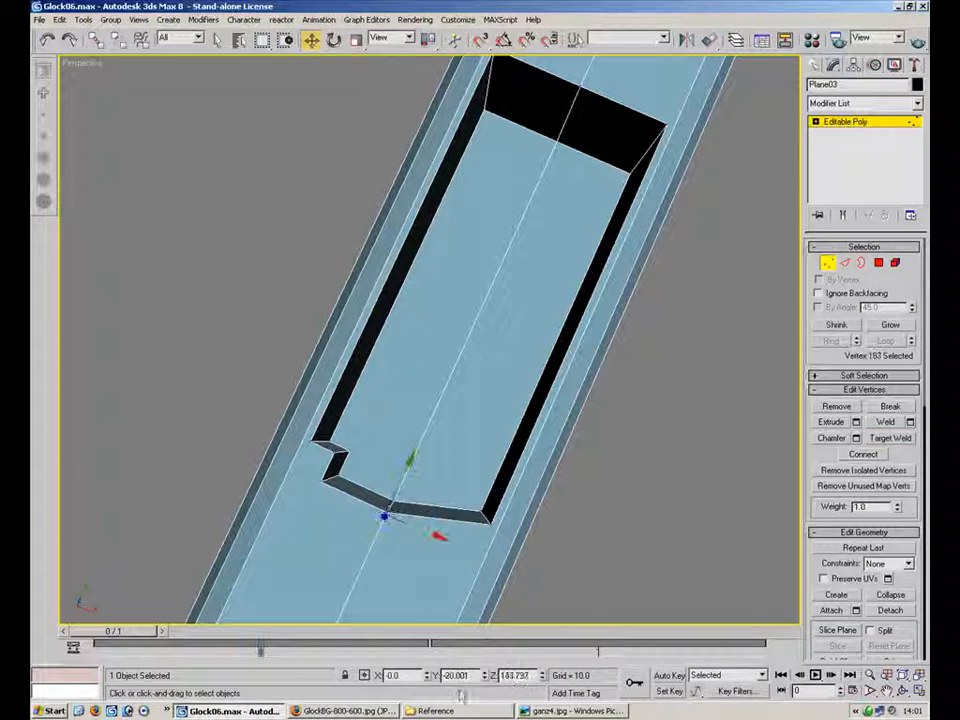
pyautogui.moveTo(496, 491); pyautogui.dragTo(459, 547)
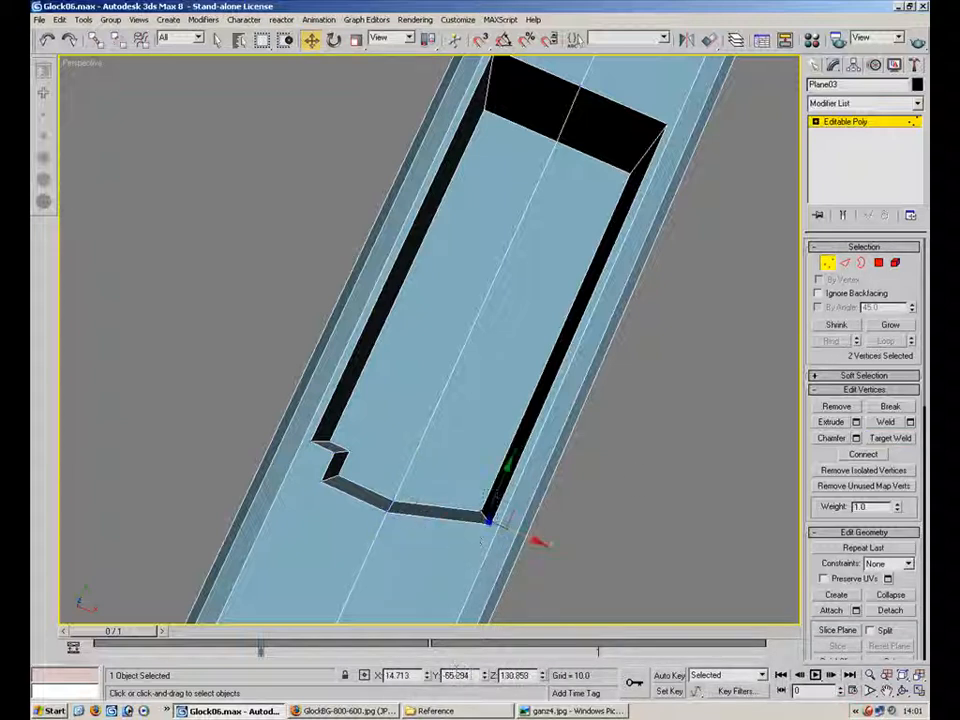
pyautogui.doubleClick(462, 676)
pyautogui.write('-60.031')
pyautogui.press('Return')
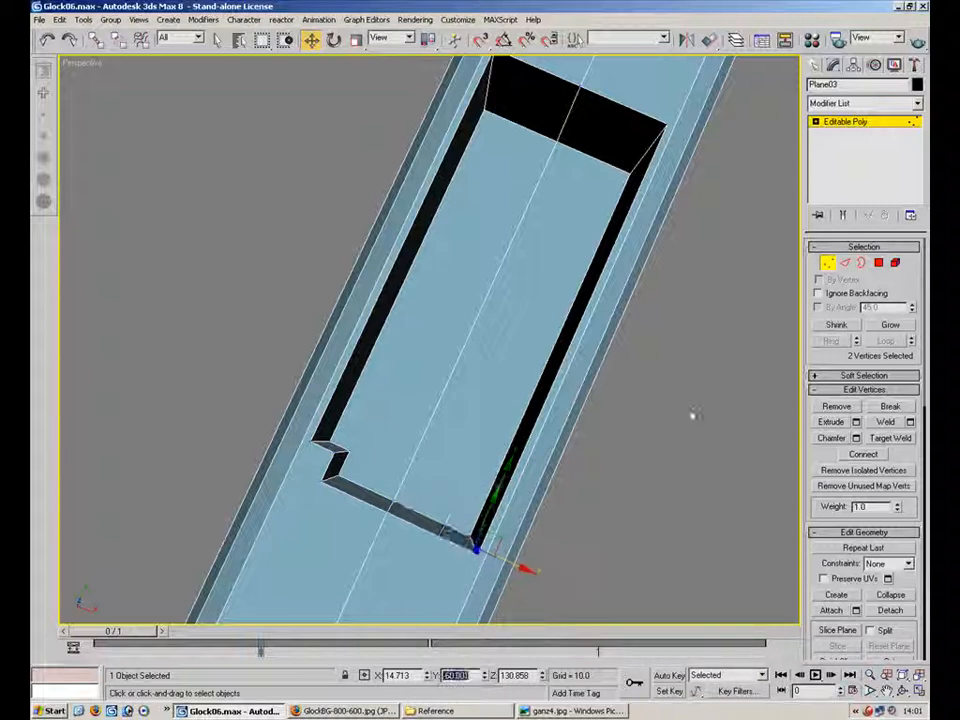
# - Try deleting the four polygons lining the takedown-lever notch in the slide's side
pyautogui.keyDown('alt'); pyautogui.moveTo(650, 305); pyautogui.dragTo(684, 272, button='middle'); pyautogui.keyUp('alt')
pyautogui.click(878, 262)
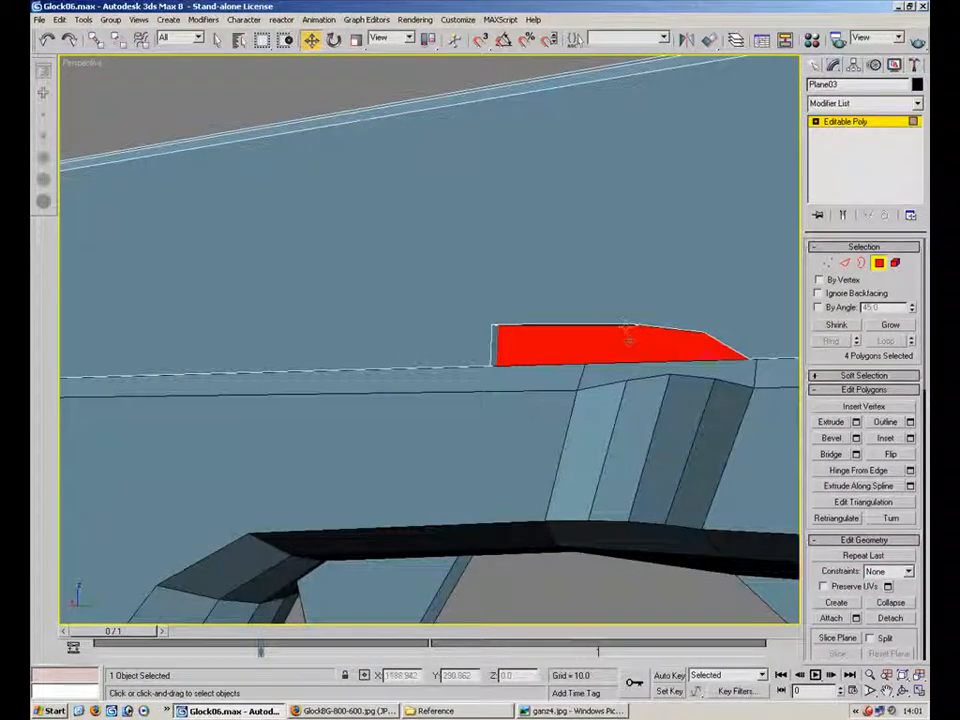
pyautogui.press('Delete')
# - Try target-welding the notch's upper end vertices down onto the slide's lower edge
pyautogui.click(828, 262)
pyautogui.keyDown('alt'); pyautogui.moveTo(570, 355); pyautogui.dragTo(485, 300, button='middle'); pyautogui.keyUp('alt')
pyautogui.click(466, 288)
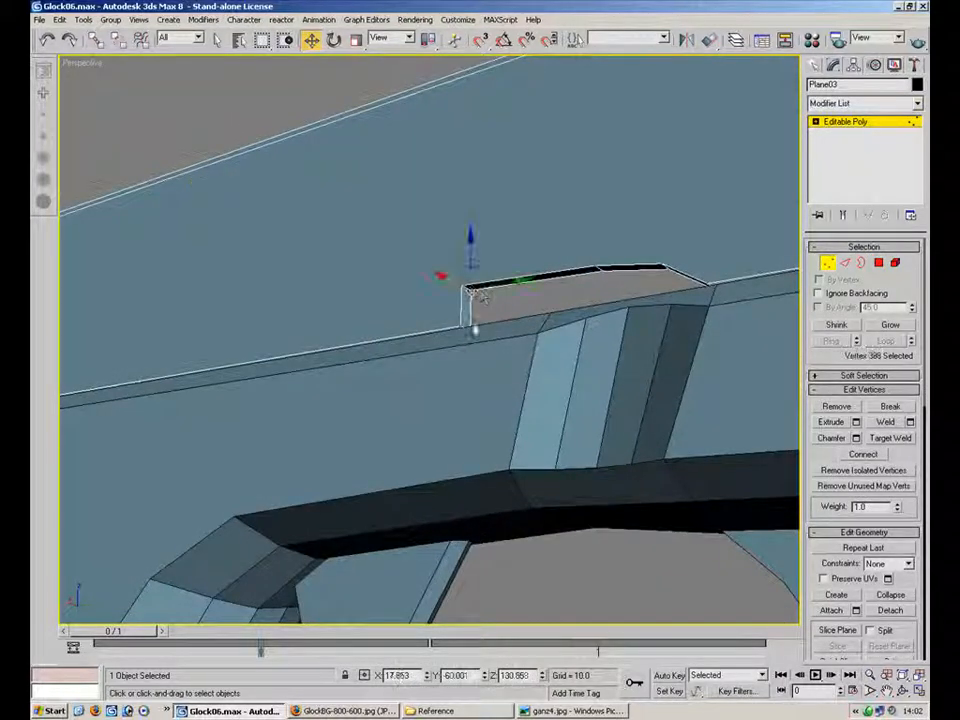
pyautogui.scroll(1, 518, 322)
pyautogui.click(884, 438)
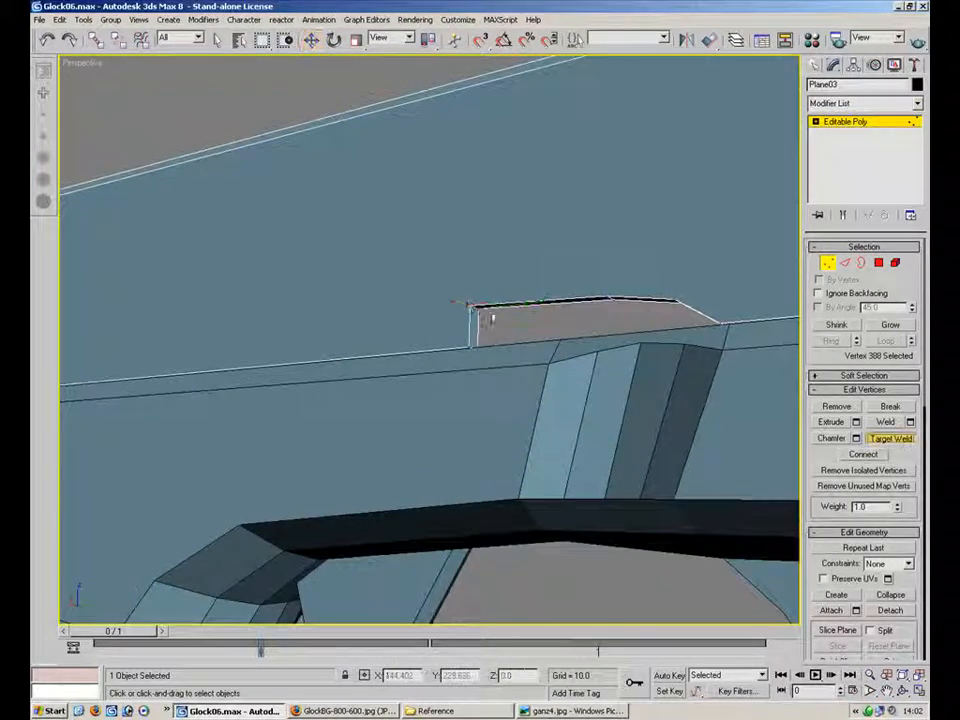
pyautogui.click(477, 316)
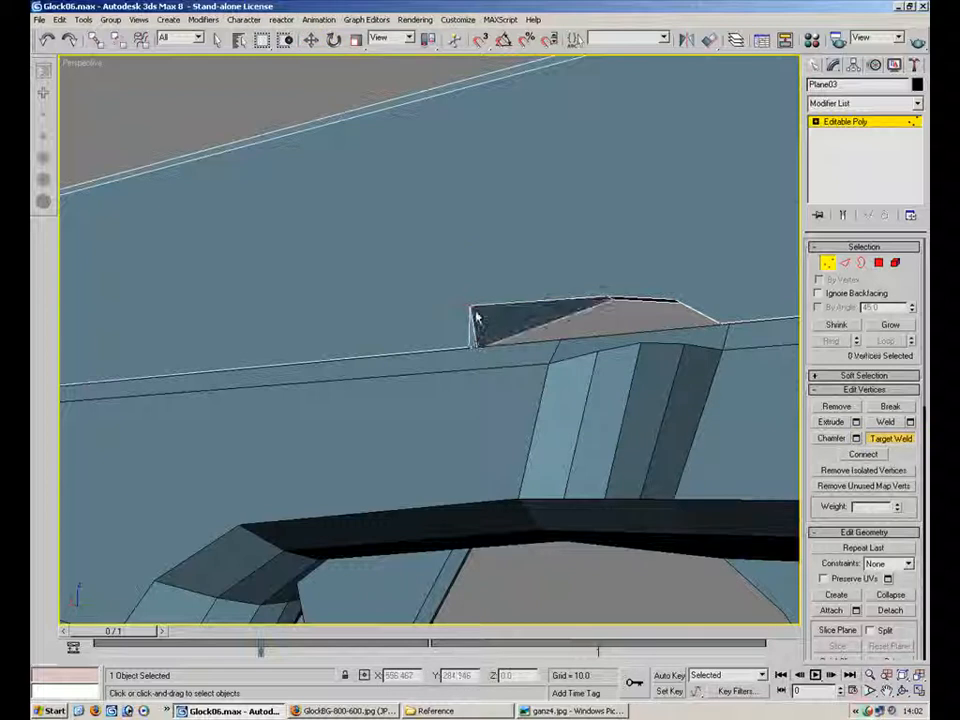
pyautogui.click(471, 307)
pyautogui.click(603, 300)
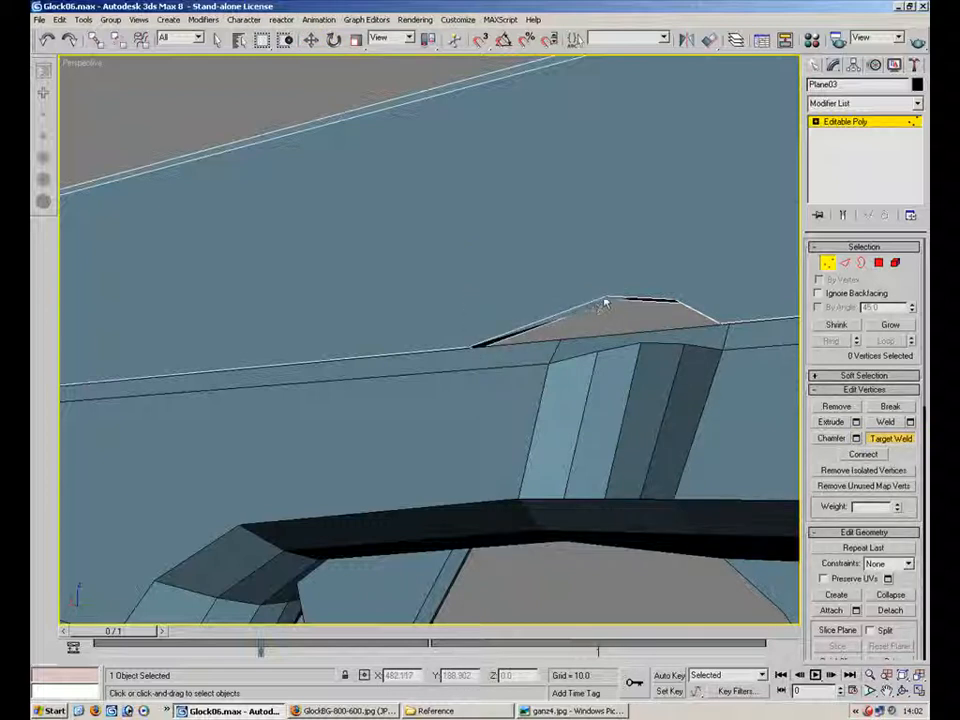
pyautogui.keyDown('alt'); pyautogui.moveTo(609, 307); pyautogui.dragTo(576, 311, button='middle'); pyautogui.keyUp('alt')
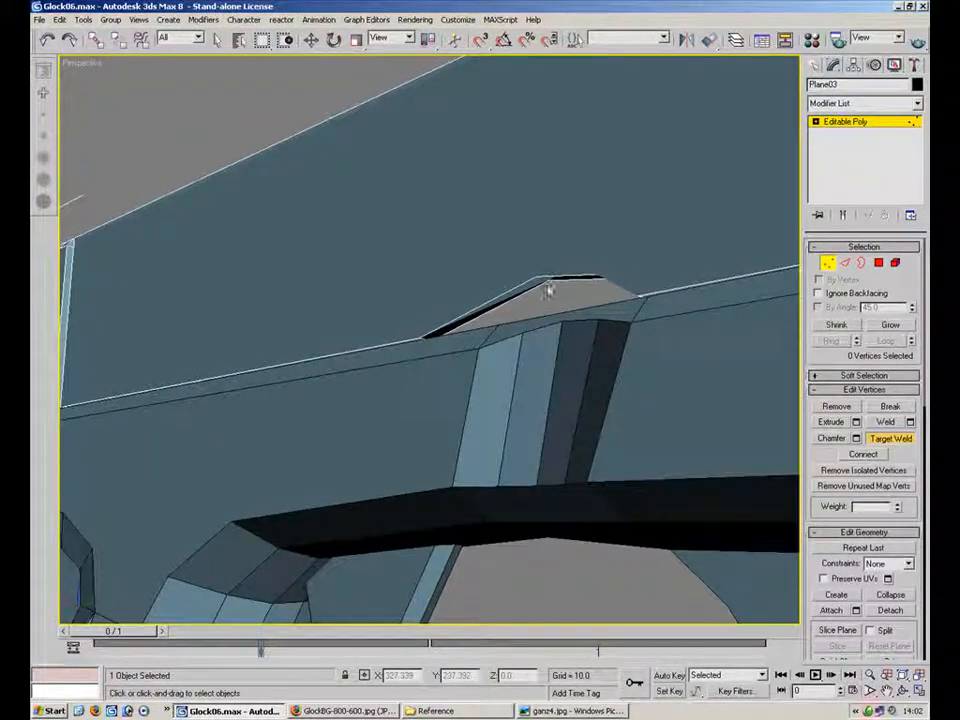
# - Try deleting the remaining thin polygons along the upper edge of the takedown notch
pyautogui.keyDown('alt'); pyautogui.moveTo(437, 349); pyautogui.dragTo(667, 246, button='middle'); pyautogui.keyUp('alt')
pyautogui.click(878, 264)
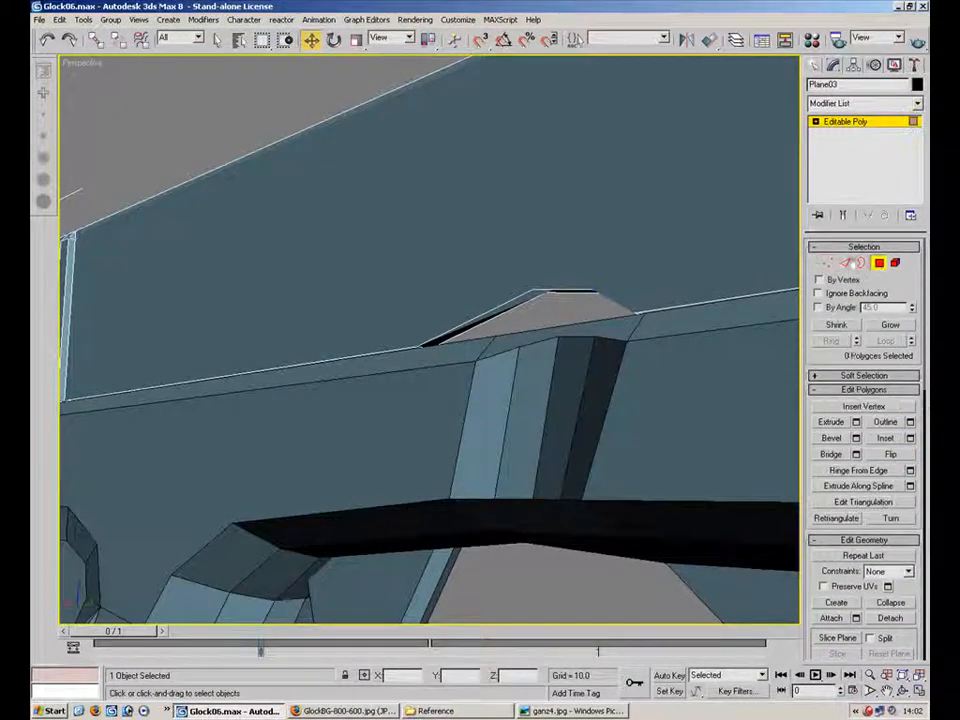
pyautogui.click(370, 235)
pyautogui.click(463, 333)
pyautogui.press('Delete')
pyautogui.keyDown('alt'); pyautogui.moveTo(561, 292); pyautogui.dragTo(615, 272, button='middle'); pyautogui.keyUp('alt')
pyautogui.click(683, 260)
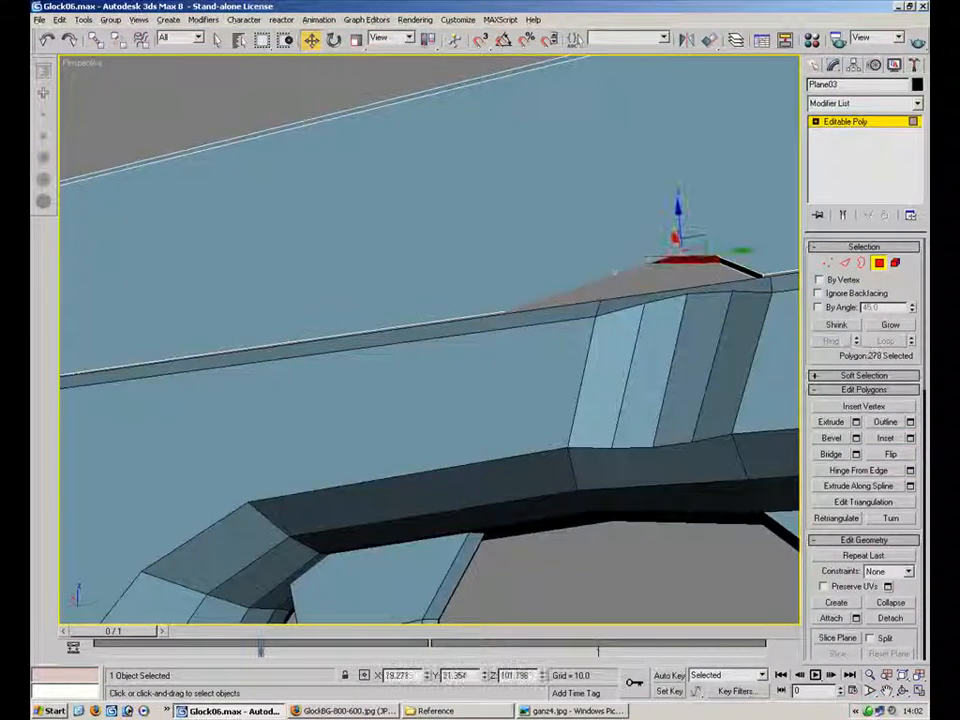
# - Try target-welding the notch outline's remaining vertices along the slide's lower edge to close the opening
pyautogui.click(827, 263)
pyautogui.click(889, 438)
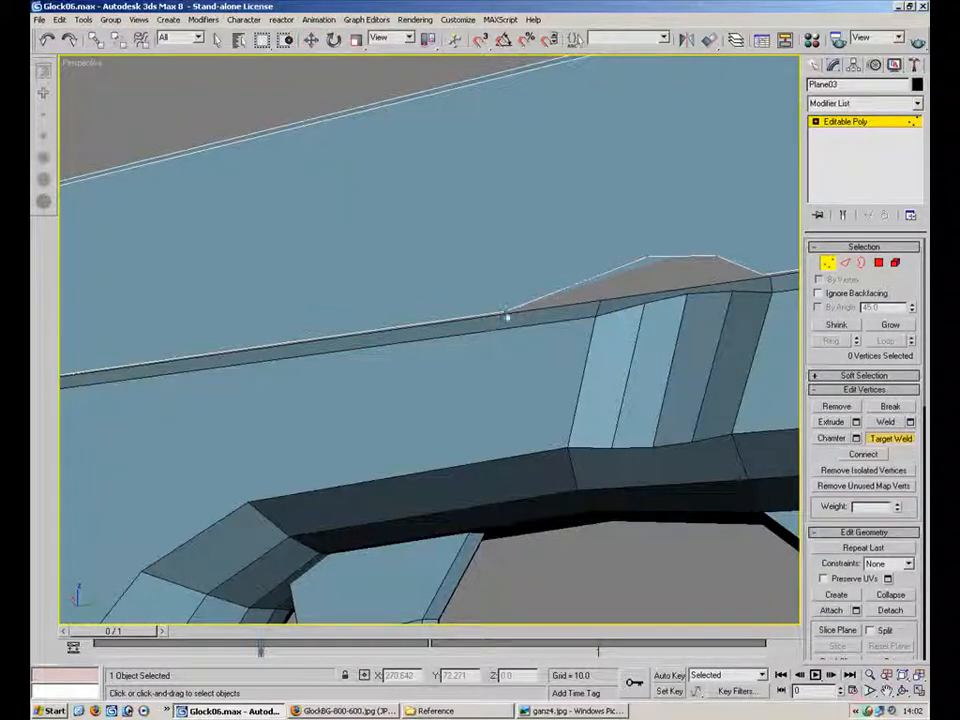
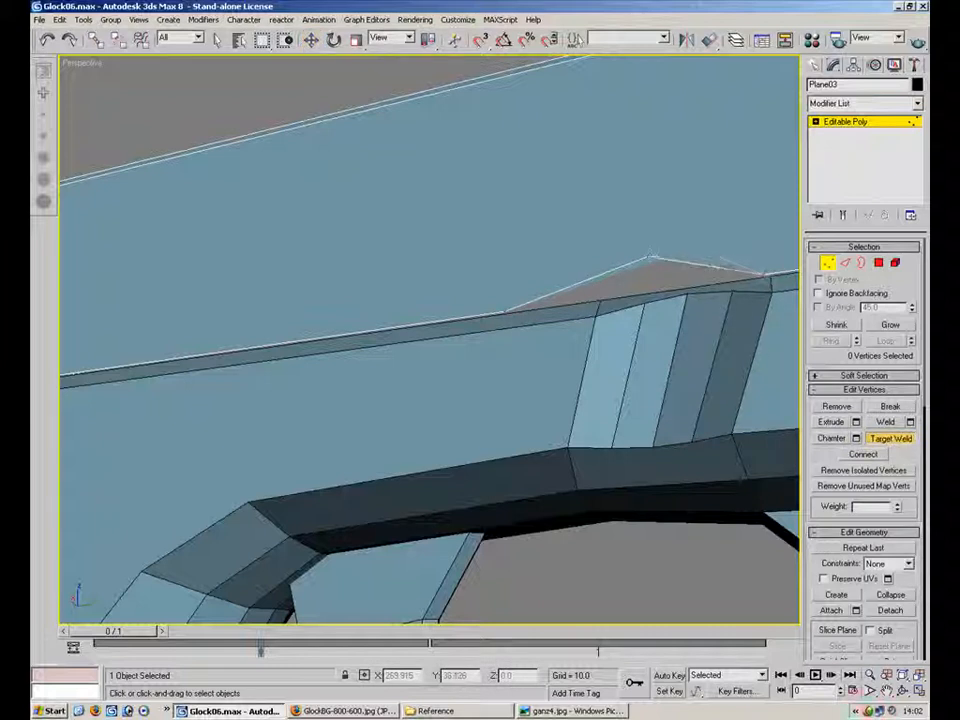
pyautogui.click(762, 276)
pyautogui.keyDown('alt'); pyautogui.moveTo(592, 292); pyautogui.dragTo(454, 282, button='middle'); pyautogui.keyUp('alt')
pyautogui.click(828, 264)
pyautogui.click(828, 264)
# - Inspect the notch on the slide's opposite side, then undo the notch deletions, its vertex welds and the port corner move
pyautogui.click(476, 337)
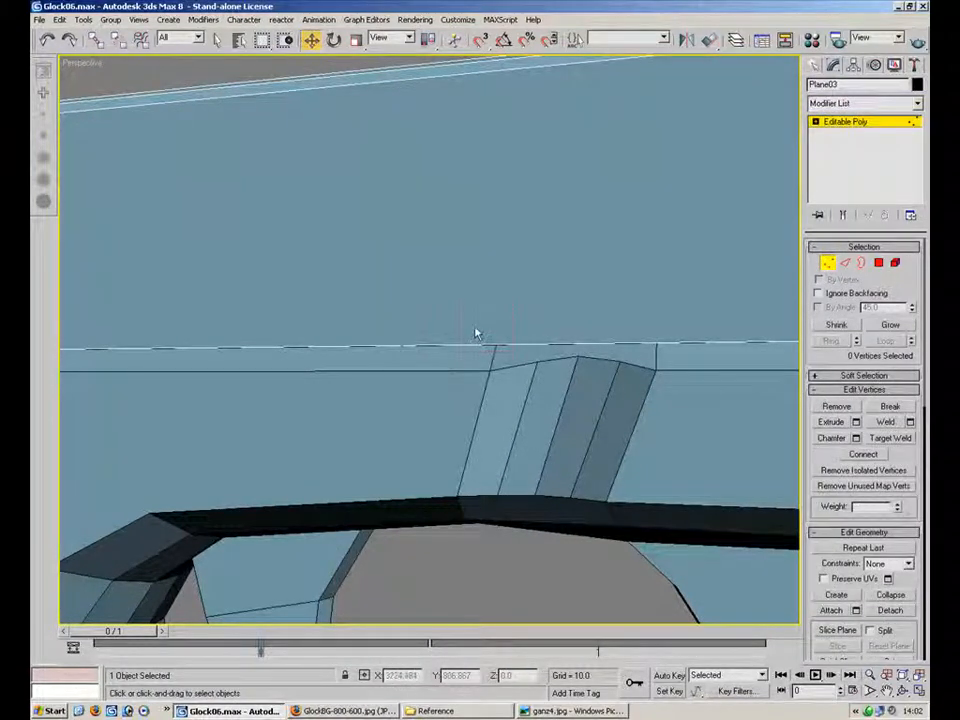
pyautogui.click(476, 336)
pyautogui.click(404, 345)
pyautogui.moveTo(404, 345)
pyautogui.keyDown('alt'); pyautogui.mouseDown(button='middle')
pyautogui.moveTo(452, 343)
pyautogui.moveTo(397, 324)
pyautogui.mouseUp(button='middle'); pyautogui.keyUp('alt')
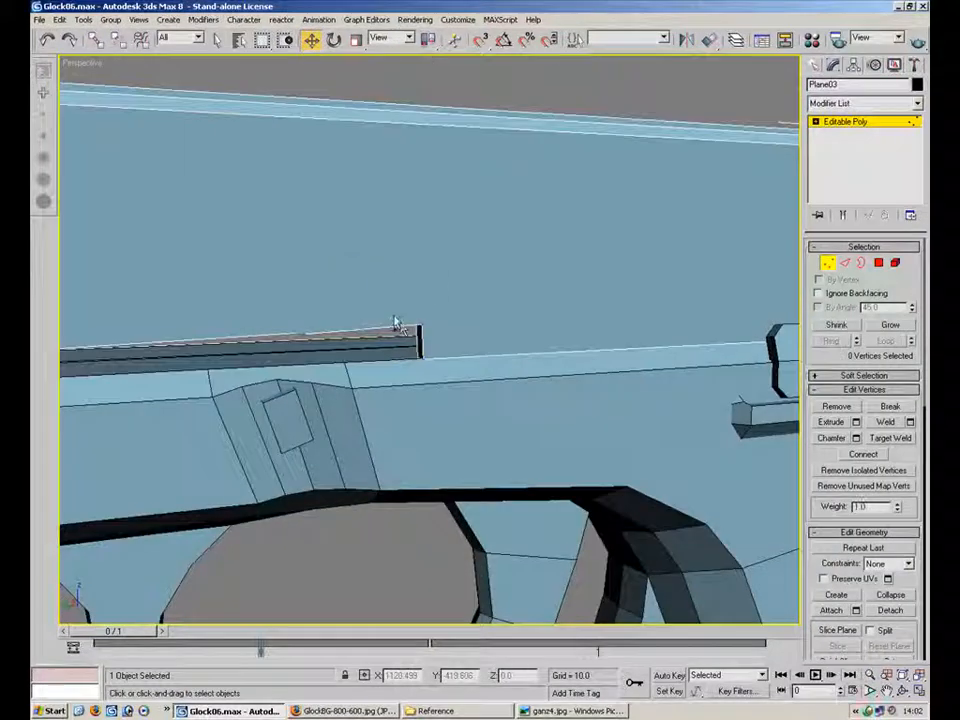
pyautogui.click(397, 324)
pyautogui.click(281, 307)
pyautogui.moveTo(281, 307)
pyautogui.keyDown('alt'); pyautogui.mouseDown(button='middle')
pyautogui.moveTo(450, 341)
pyautogui.moveTo(336, 336)
pyautogui.moveTo(328, 303)
pyautogui.moveTo(308, 290)
pyautogui.moveTo(272, 317)
pyautogui.moveTo(261, 304)
pyautogui.moveTo(193, 322)
pyautogui.moveTo(279, 294)
pyautogui.moveTo(278, 303)
pyautogui.mouseUp(button='middle'); pyautogui.keyUp('alt')
pyautogui.hotkey('ctrl', 'z')
pyautogui.hotkey('ctrl', 'z')
pyautogui.hotkey('ctrl', 'z')
pyautogui.hotkey('ctrl', 'z')
pyautogui.hotkey('ctrl', 'z')
pyautogui.hotkey('ctrl', 'z')
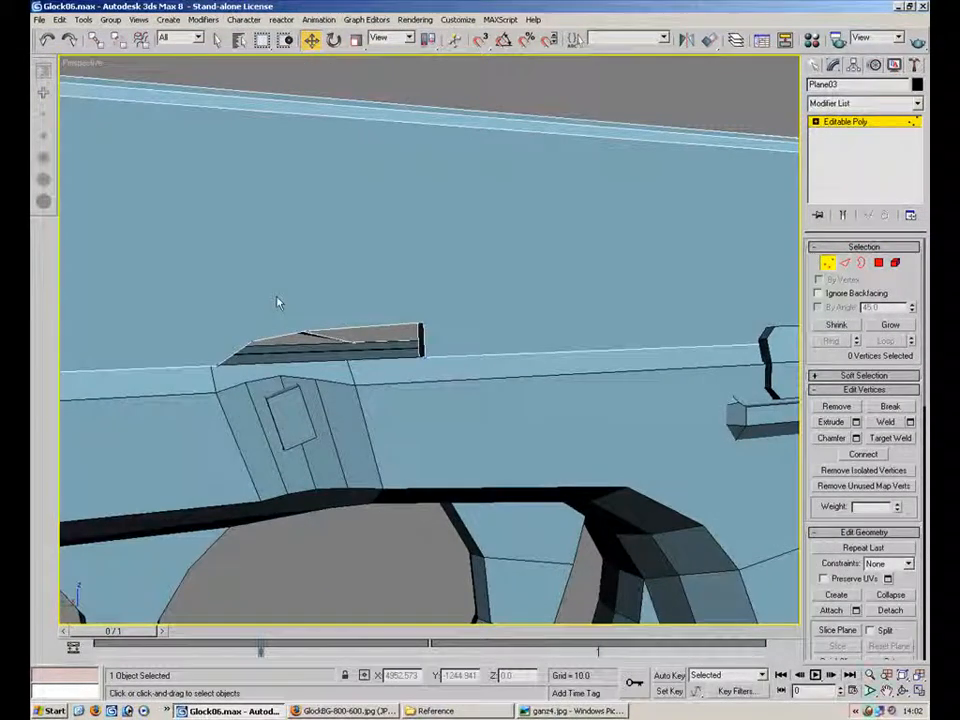
# - Remove all the takedown notch's vertices from this side of the slide so its lower edge runs straight
pyautogui.keyDown('alt'); pyautogui.moveTo(280, 305); pyautogui.dragTo(537, 348, button='middle'); pyautogui.keyUp('alt')
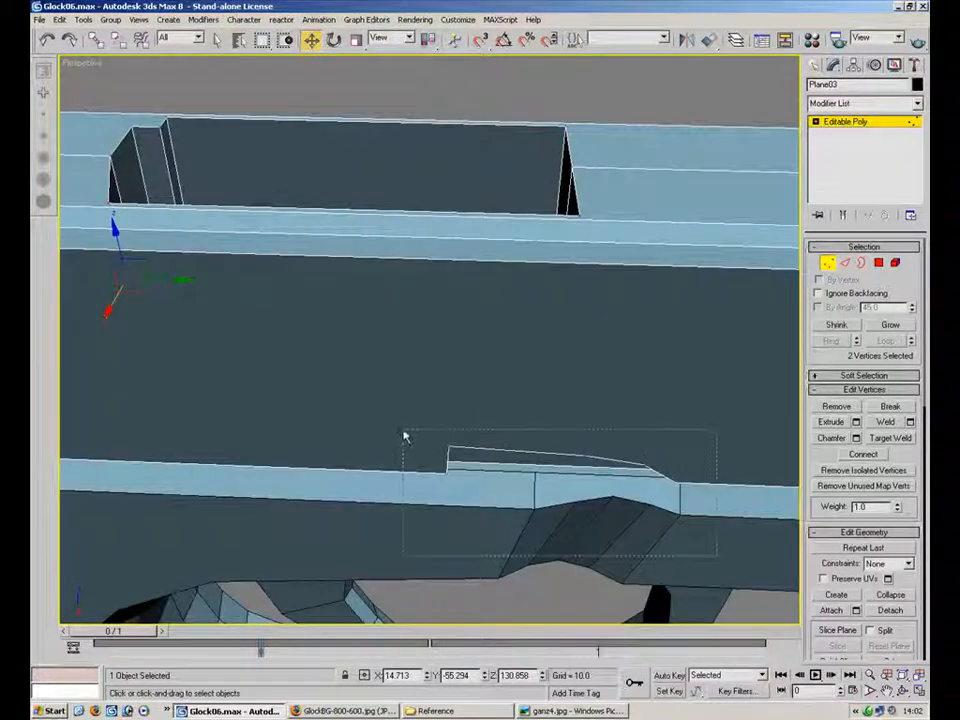
pyautogui.moveTo(401, 433); pyautogui.dragTo(404, 431)
pyautogui.press('BackSpace')
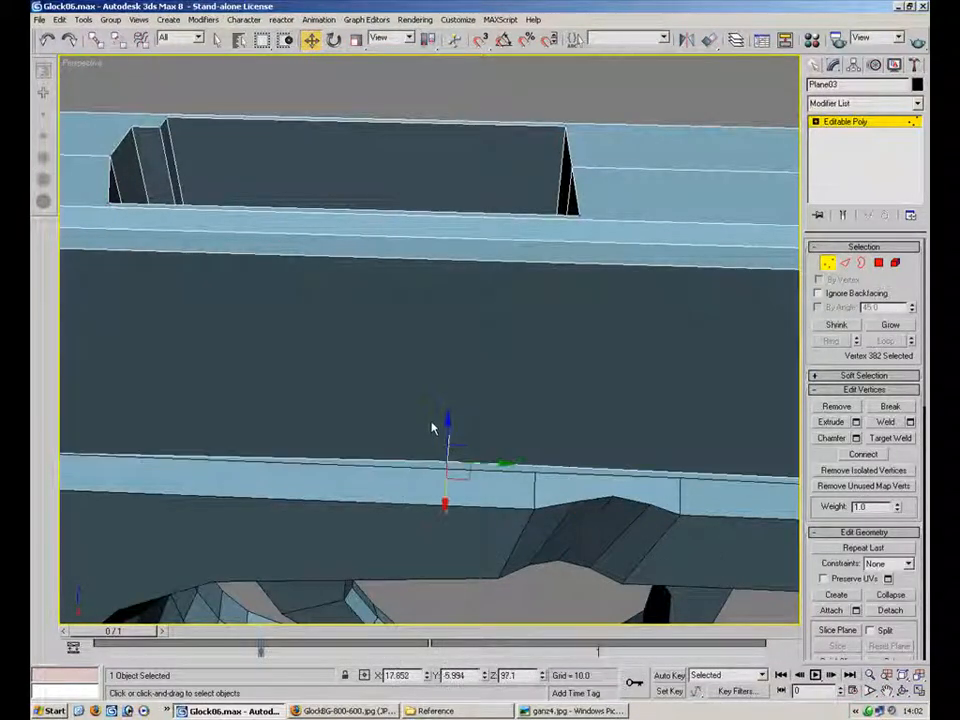
pyautogui.keyDown('alt'); pyautogui.moveTo(522, 426); pyautogui.dragTo(503, 443, button='middle'); pyautogui.keyUp('alt')
pyautogui.click(403, 497)
pyautogui.click(382, 464)
pyautogui.click(389, 457)
# - Select the frame and set the X position of the off-centre vertex on its top surface to 0
pyautogui.keyDown('alt'); pyautogui.moveTo(435, 460); pyautogui.dragTo(605, 250, button='middle'); pyautogui.keyUp('alt')
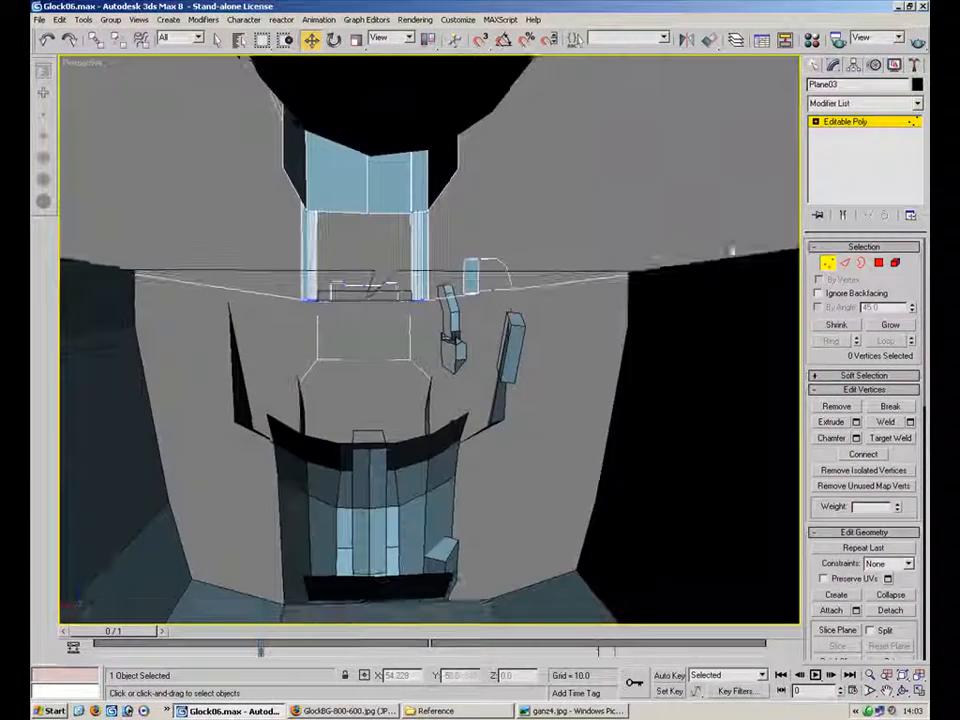
pyautogui.click(827, 262)
pyautogui.keyDown('alt'); pyautogui.moveTo(641, 324); pyautogui.dragTo(666, 362, button='middle'); pyautogui.keyUp('alt')
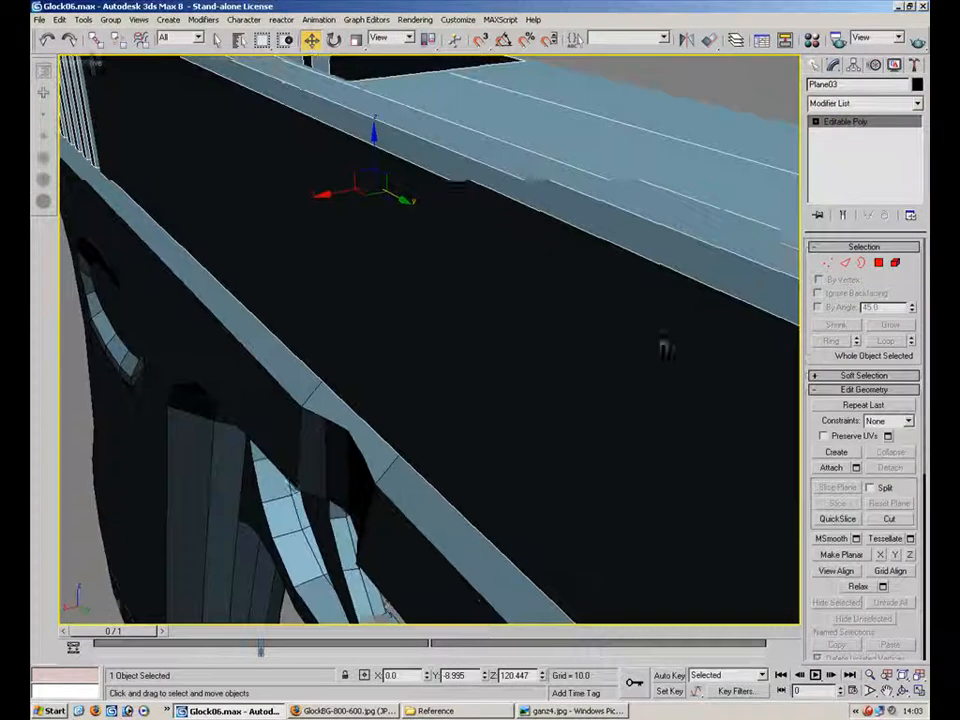
pyautogui.scroll(-5, 548, 344)
pyautogui.click(525, 381)
pyautogui.click(841, 144)
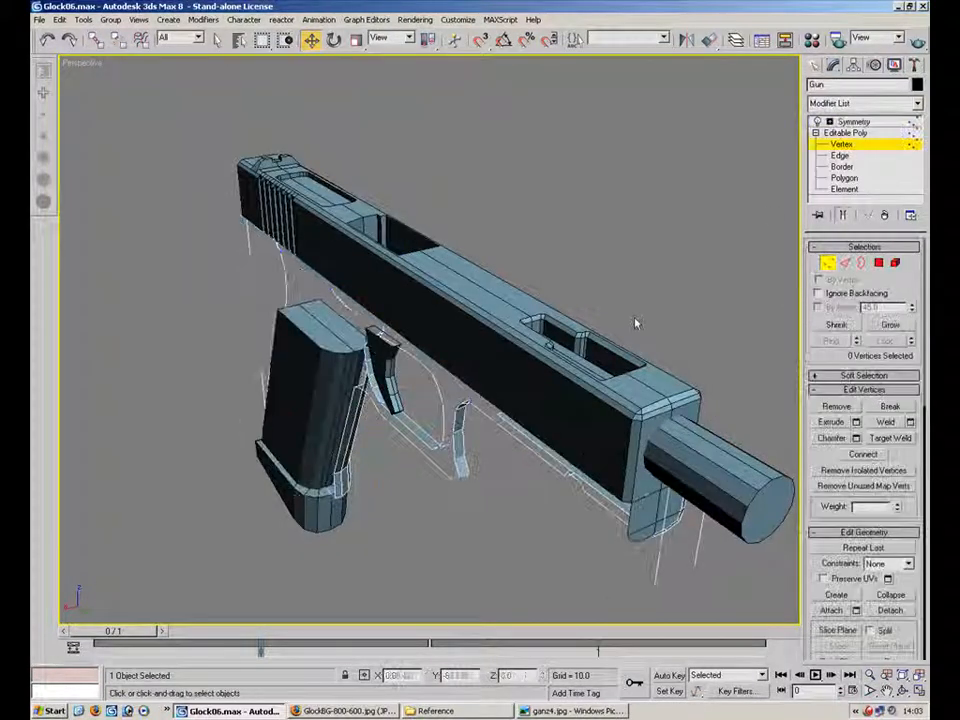
pyautogui.keyDown('alt'); pyautogui.moveTo(771, 212); pyautogui.dragTo(508, 458, button='middle'); pyautogui.keyUp('alt')
pyautogui.scroll(5, 531, 321)
pyautogui.keyDown('alt'); pyautogui.moveTo(531, 321); pyautogui.dragTo(470, 338, button='middle'); pyautogui.keyUp('alt')
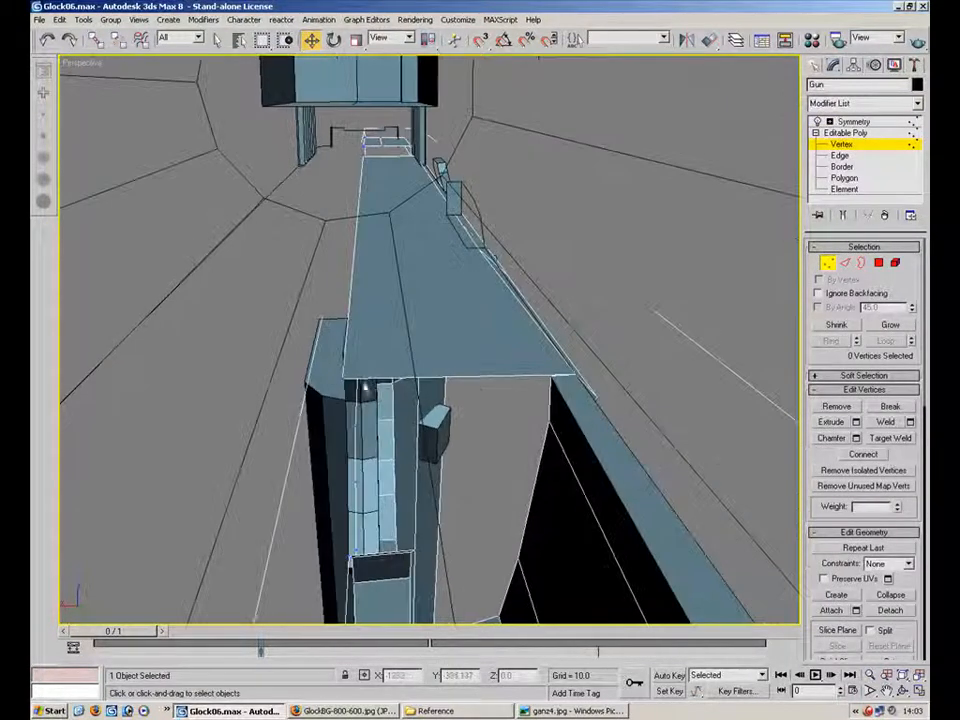
pyautogui.click(341, 381)
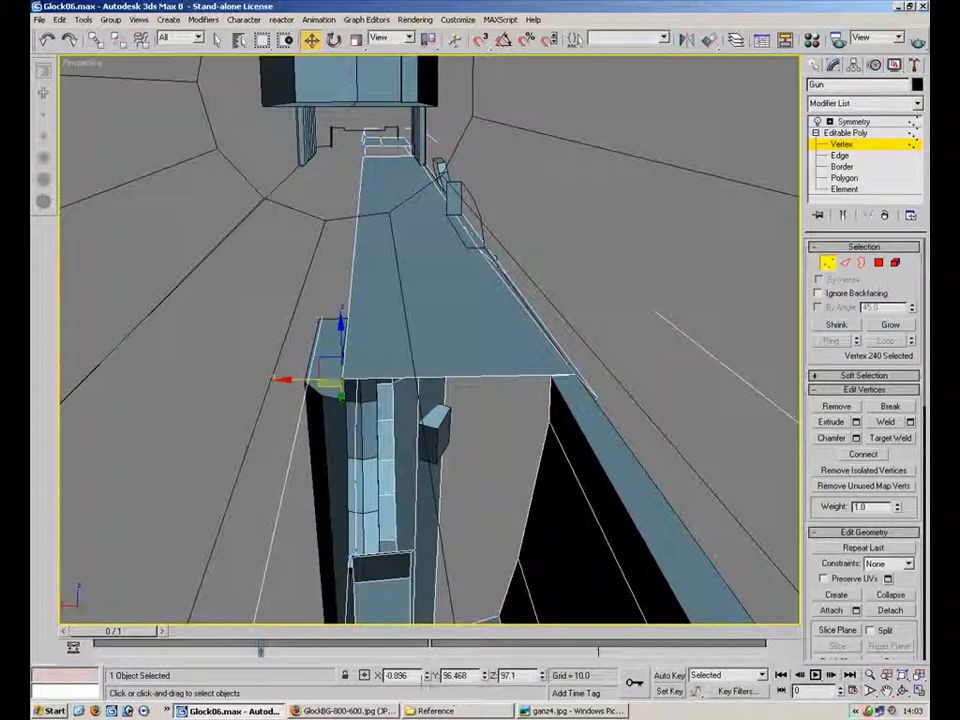
pyautogui.rightClick(429, 677)
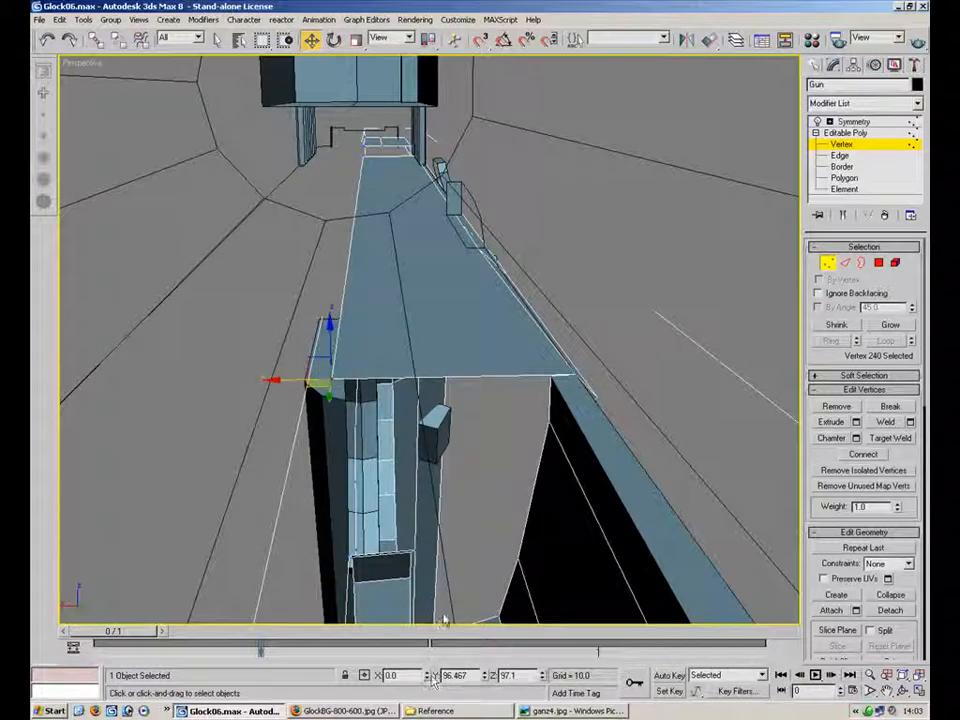
# - Select the slide again and enter vertex editing for the rear end of its ejection port
pyautogui.moveTo(371, 180); pyautogui.dragTo(390, 244, button='middle')
pyautogui.scroll(-3, 392, 244)
pyautogui.scroll(3, 396, 326)
pyautogui.keyDown('alt'); pyautogui.moveTo(396, 326); pyautogui.dragTo(499, 379, button='middle'); pyautogui.keyUp('alt')
pyautogui.scroll(-4, 499, 379)
pyautogui.click(827, 261)
pyautogui.click(388, 258)
pyautogui.keyDown('alt'); pyautogui.moveTo(388, 261); pyautogui.dragTo(470, 327, button='middle'); pyautogui.keyUp('alt')
pyautogui.scroll(3, 470, 327)
pyautogui.click(224, 349)
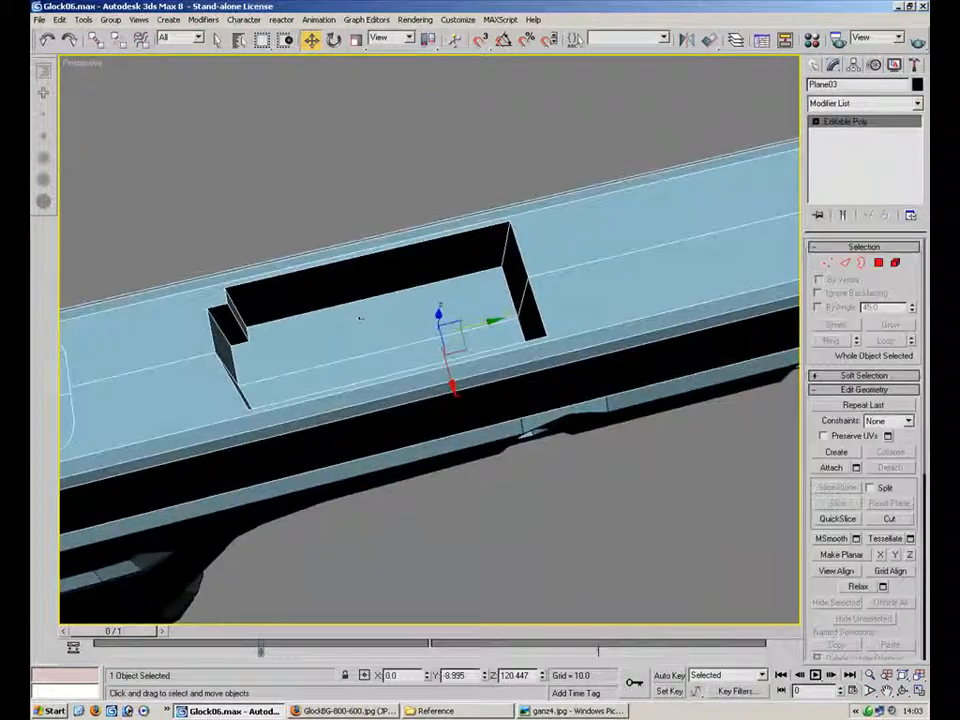
pyautogui.press('1')
# - Set the Y position of the port's slanted rear corner vertices to the centre vertex's value, squaring off the rear wall
pyautogui.keyDown('alt'); pyautogui.moveTo(309, 279); pyautogui.dragTo(420, 336, button='middle'); pyautogui.keyUp('alt')
pyautogui.scroll(3, 420, 336)
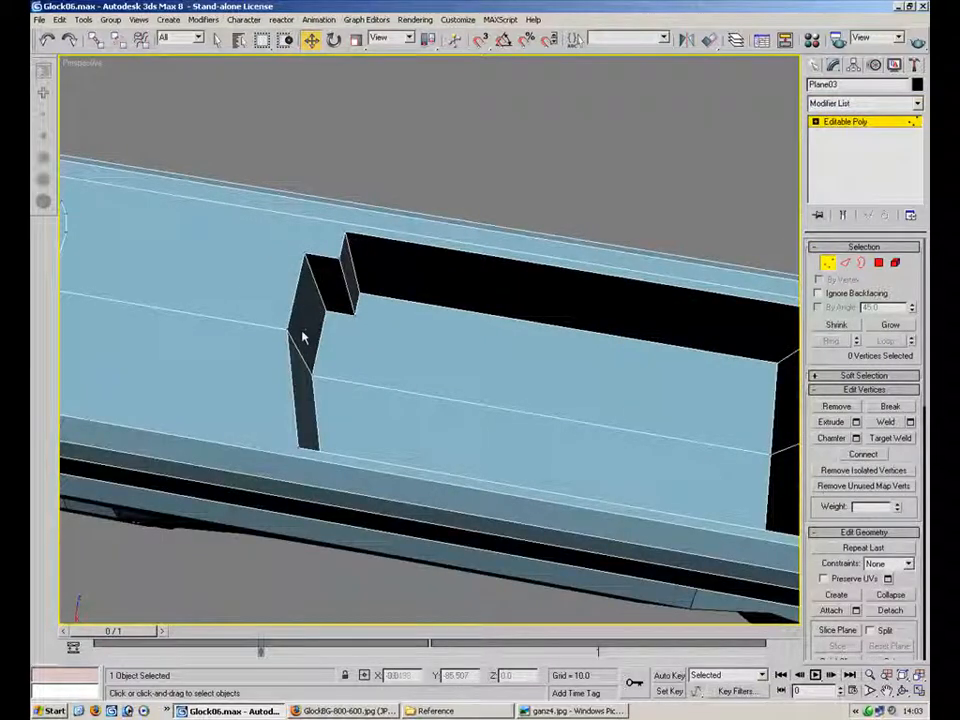
pyautogui.click(292, 337)
pyautogui.doubleClick(473, 679)
pyautogui.keyDown('alt'); pyautogui.moveTo(318, 400); pyautogui.dragTo(311, 411, button='middle'); pyautogui.keyUp('alt')
pyautogui.click(312, 488)
pyautogui.moveTo(271, 423); pyautogui.dragTo(340, 545)
pyautogui.doubleClick(466, 679)
pyautogui.write('-60.926')
pyautogui.press('Return')
# - Connect the lengthwise edges on the slide's side beside the ejection port with a new vertical run of edges
pyautogui.click(506, 171)
pyautogui.keyDown('alt'); pyautogui.moveTo(474, 316); pyautogui.dragTo(454, 375, button='middle'); pyautogui.keyUp('alt')
pyautogui.press('2')
pyautogui.keyDown('ctrl'); pyautogui.click(454, 415); pyautogui.keyUp('ctrl')
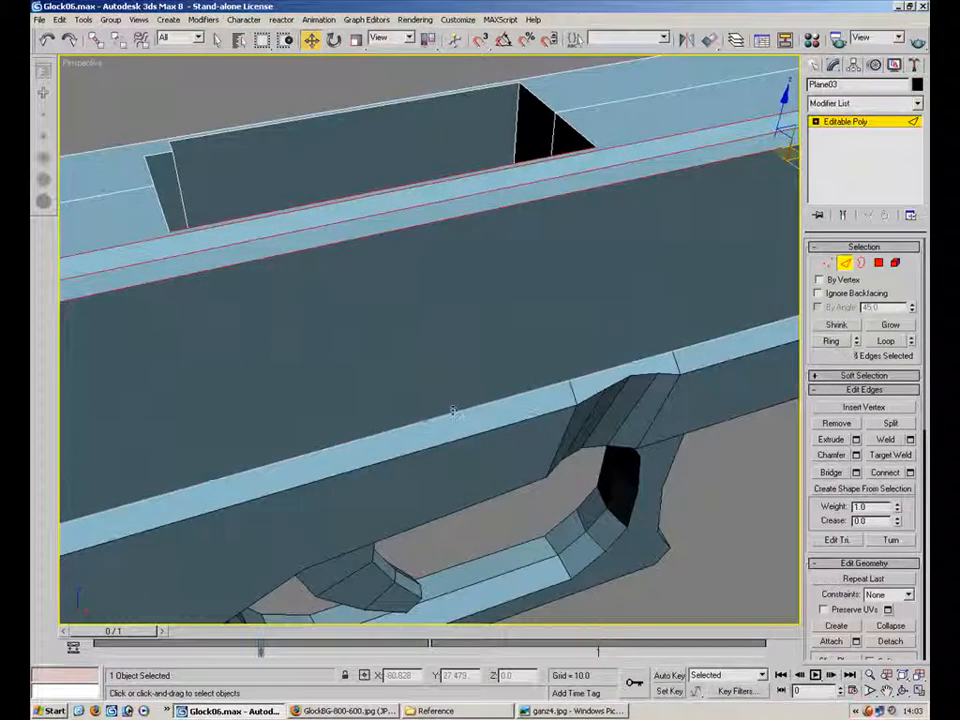
pyautogui.click(884, 473)
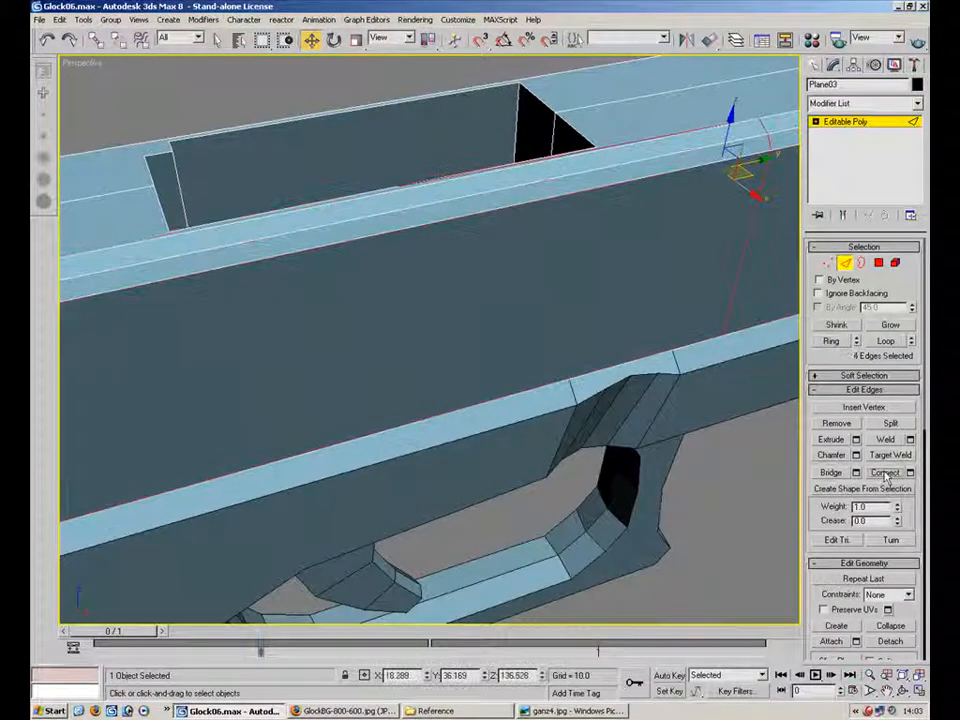
# - Connect the lengthwise edges on the slide's side into two vertical runs and move both runs rearward toward the ejection port
pyautogui.click(910, 472)
pyautogui.click(562, 486)
pyautogui.keyDown('alt'); pyautogui.moveTo(617, 390); pyautogui.dragTo(574, 398, button='middle'); pyautogui.keyUp('alt')
pyautogui.scroll(-4, 540, 396)
pyautogui.keyDown('alt'); pyautogui.moveTo(514, 394); pyautogui.dragTo(523, 340, button='middle'); pyautogui.keyUp('alt')
pyautogui.moveTo(368, 380); pyautogui.dragTo(361, 380)
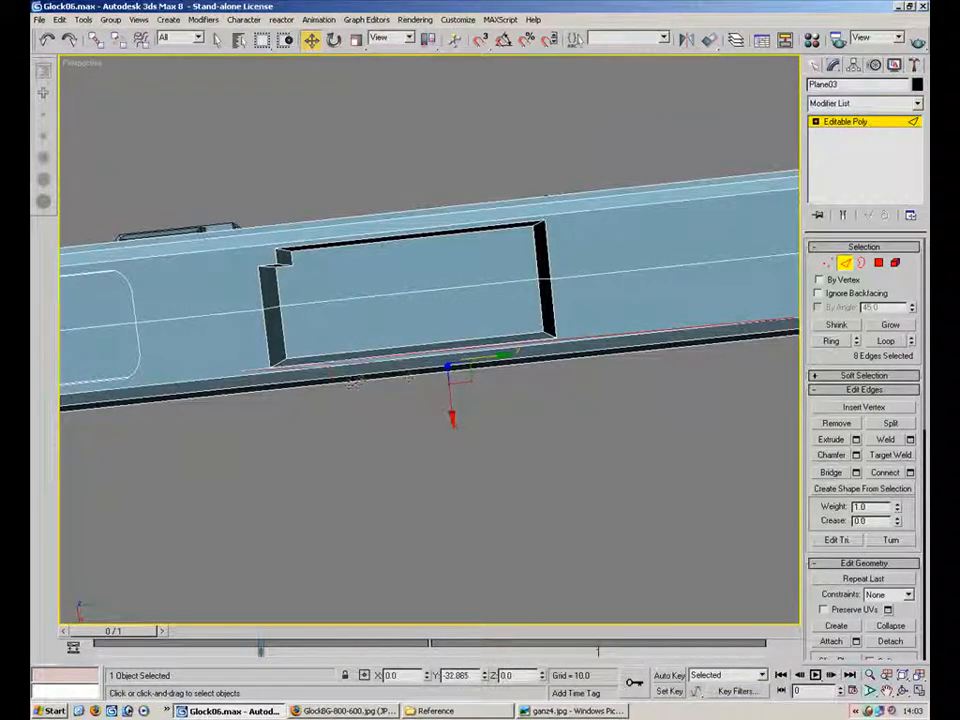
# - Move the rear run's vertices along Y to the ejection port's rear corner and target weld the run's top vertex to the port
pyautogui.press('1')
pyautogui.keyDown('alt'); pyautogui.moveTo(482, 403); pyautogui.dragTo(475, 347, button='middle'); pyautogui.keyUp('alt')
pyautogui.click(464, 256)
pyautogui.keyDown('ctrl'); pyautogui.click(465, 296); pyautogui.keyUp('ctrl')
pyautogui.keyDown('ctrl'); pyautogui.click(458, 376); pyautogui.keyUp('ctrl')
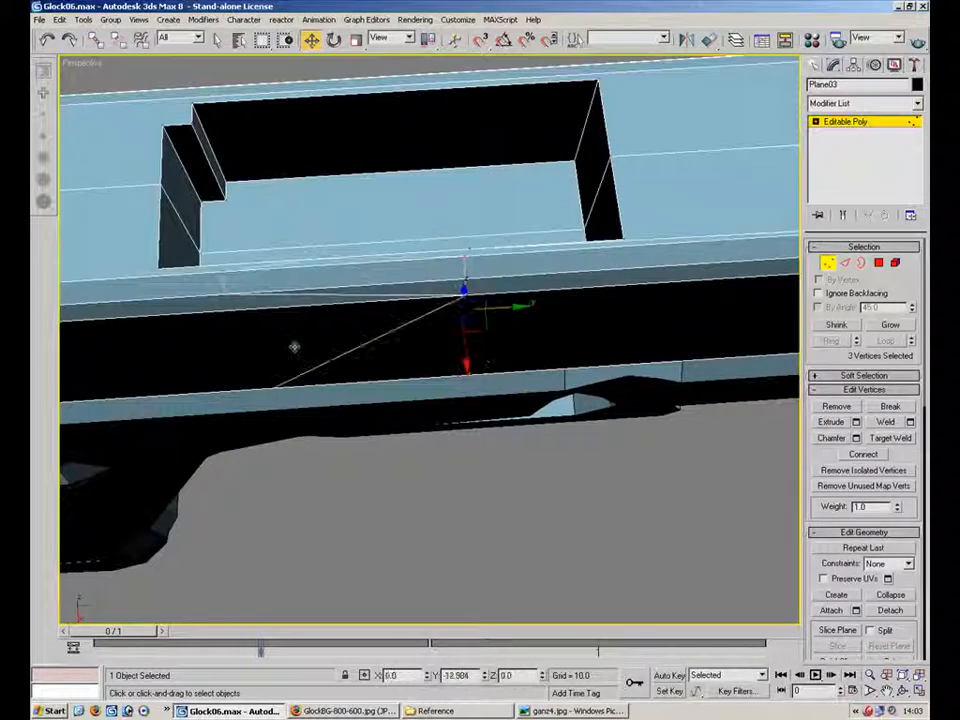
pyautogui.keyDown('ctrl'); pyautogui.click(465, 262); pyautogui.keyUp('ctrl')
pyautogui.moveTo(510, 305); pyautogui.dragTo(200, 340)
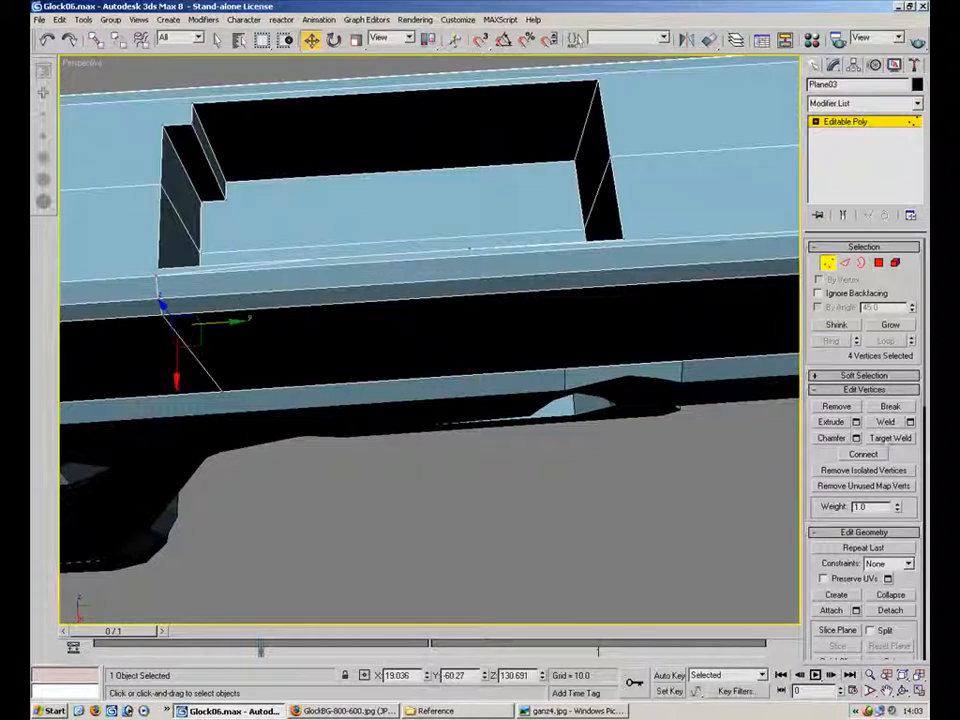
pyautogui.click(887, 438)
pyautogui.click(161, 274)
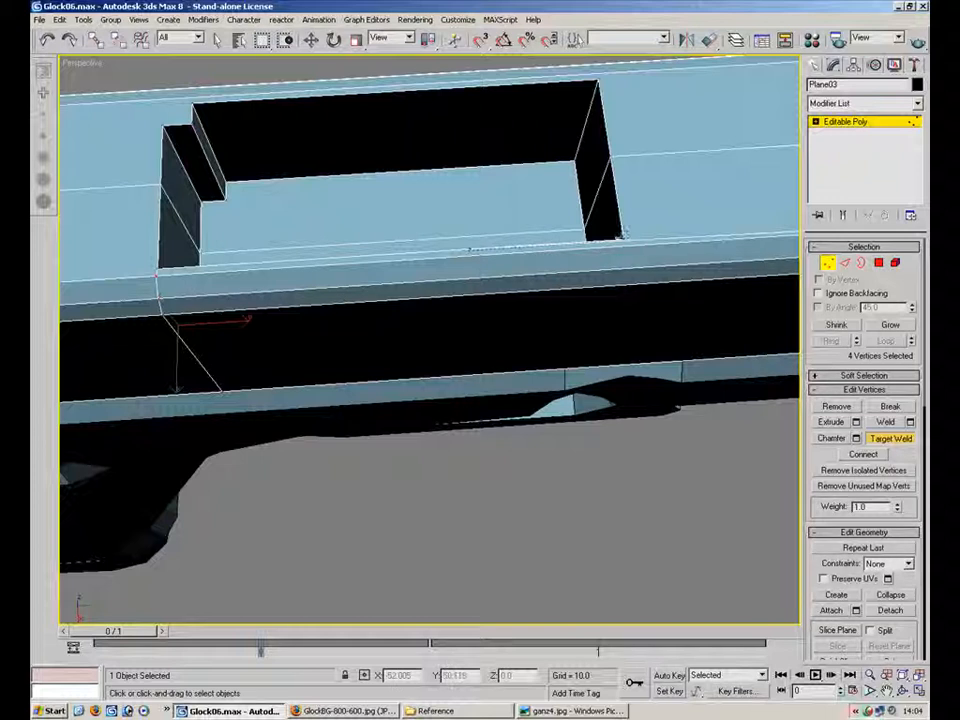
# - Move the front vertical run's vertices back along the slide to the ejection port's front corner
pyautogui.keyDown('alt'); pyautogui.moveTo(649, 253); pyautogui.dragTo(444, 187, button='middle'); pyautogui.keyUp('alt')
pyautogui.scroll(-5, 444, 187)
pyautogui.click(842, 263)
pyautogui.click(827, 263)
pyautogui.moveTo(533, 396); pyautogui.dragTo(397, 368)
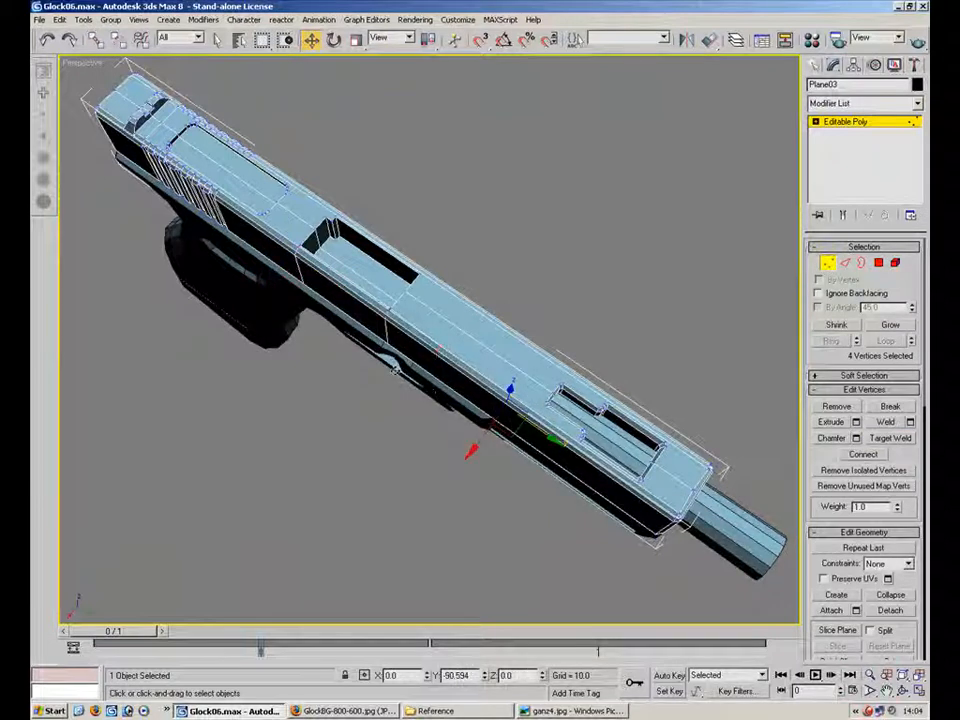
# - Set the Y position of the front run's five vertices to 11.894, aligning them with the port's front corner vertex
pyautogui.keyDown('alt'); pyautogui.moveTo(395, 370); pyautogui.dragTo(454, 285, button='middle'); pyautogui.keyUp('alt')
pyautogui.scroll(5, 454, 285)
pyautogui.moveTo(330, 125); pyautogui.dragTo(510, 287, button='middle')
pyautogui.keyDown('alt'); pyautogui.moveTo(466, 338); pyautogui.dragTo(499, 420, button='middle'); pyautogui.keyUp('alt')
pyautogui.click(475, 360)
pyautogui.keyDown('alt'); pyautogui.moveTo(386, 561); pyautogui.dragTo(470, 562, button='middle'); pyautogui.keyUp('alt')
pyautogui.moveTo(393, 408); pyautogui.dragTo(405, 402)
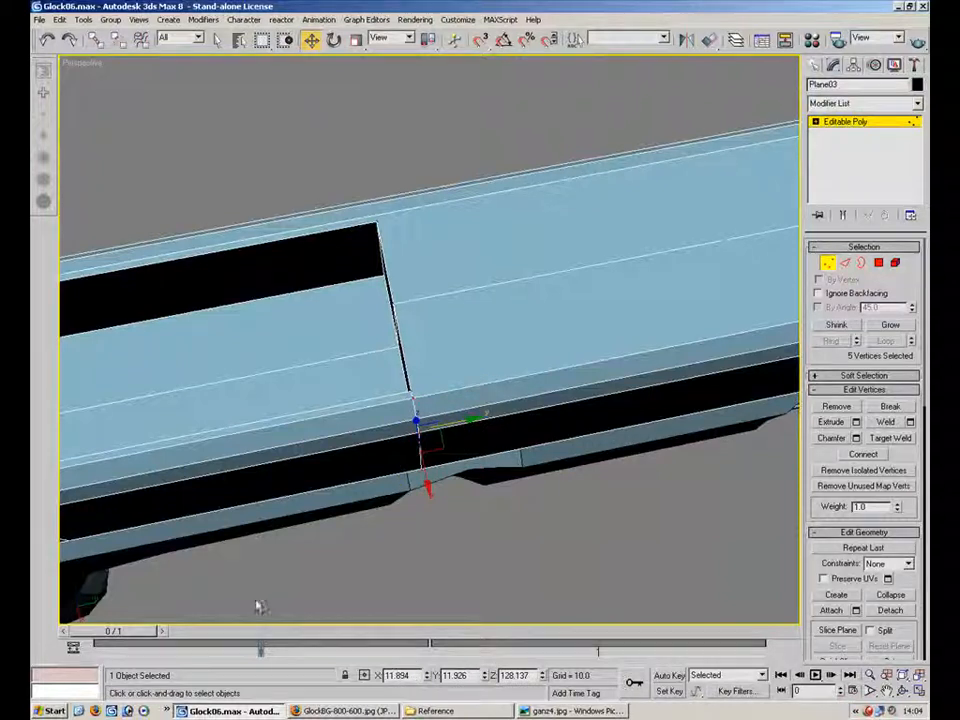
pyautogui.doubleClick(471, 677)
pyautogui.hotkey('ctrl', 'z')
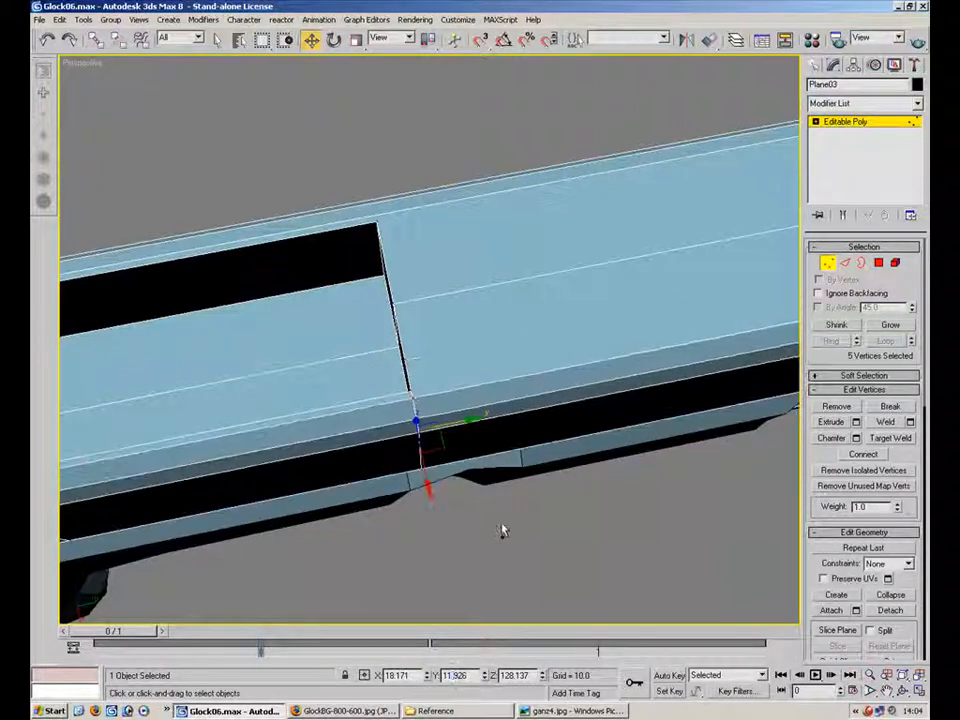
pyautogui.moveTo(469, 676); pyautogui.dragTo(436, 676)
pyautogui.write('11.894')
pyautogui.moveTo(290, 528); pyautogui.dragTo(566, 515, button='middle')
pyautogui.click(357, 464)
pyautogui.rightClick(352, 448)
pyautogui.click(322, 429)
pyautogui.click(400, 517)
pyautogui.click(309, 364)
pyautogui.click(277, 356)
pyautogui.click(261, 317)
pyautogui.click(262, 321)
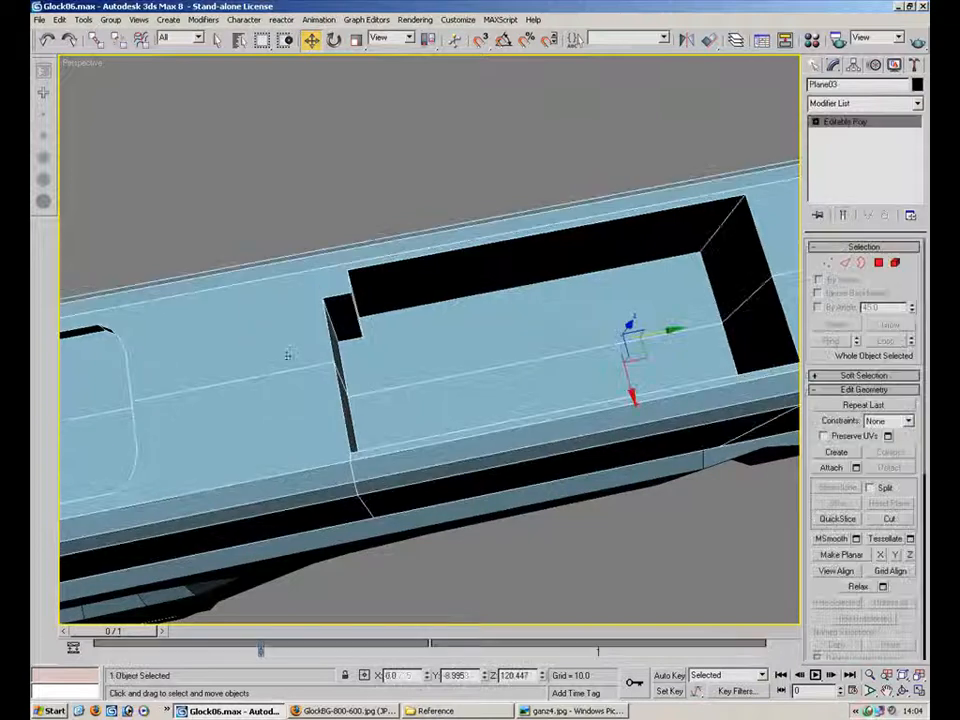
# - Copy the Y position of the port's rear corner vertex onto the five vertices of the rear vertical run
pyautogui.click(829, 264)
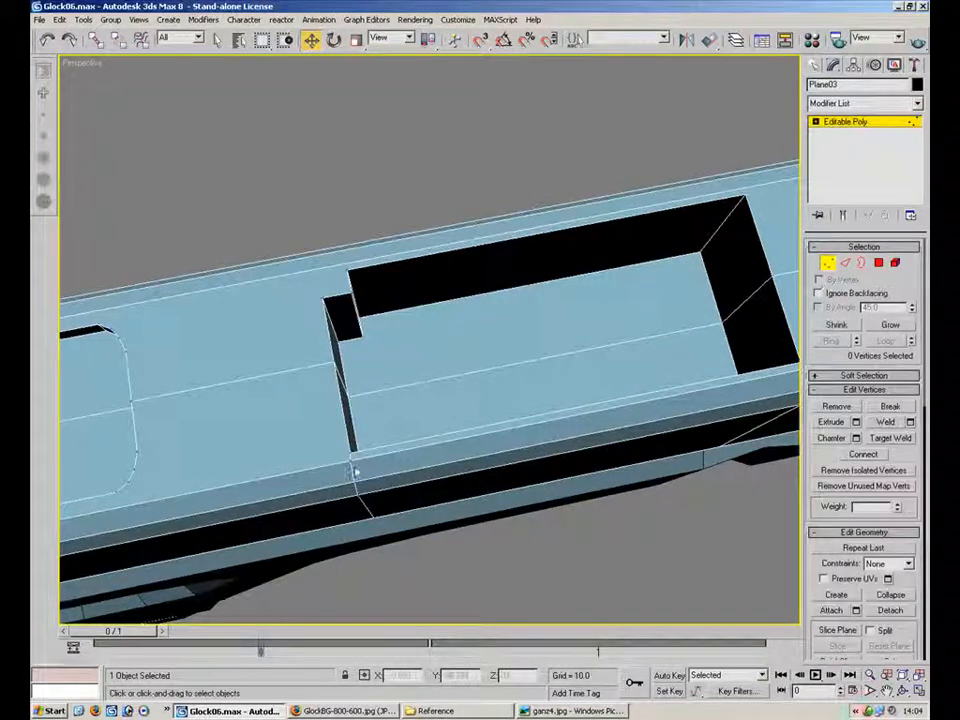
pyautogui.click(350, 448)
pyautogui.doubleClick(455, 675)
pyautogui.hotkey('ctrl', 'c')
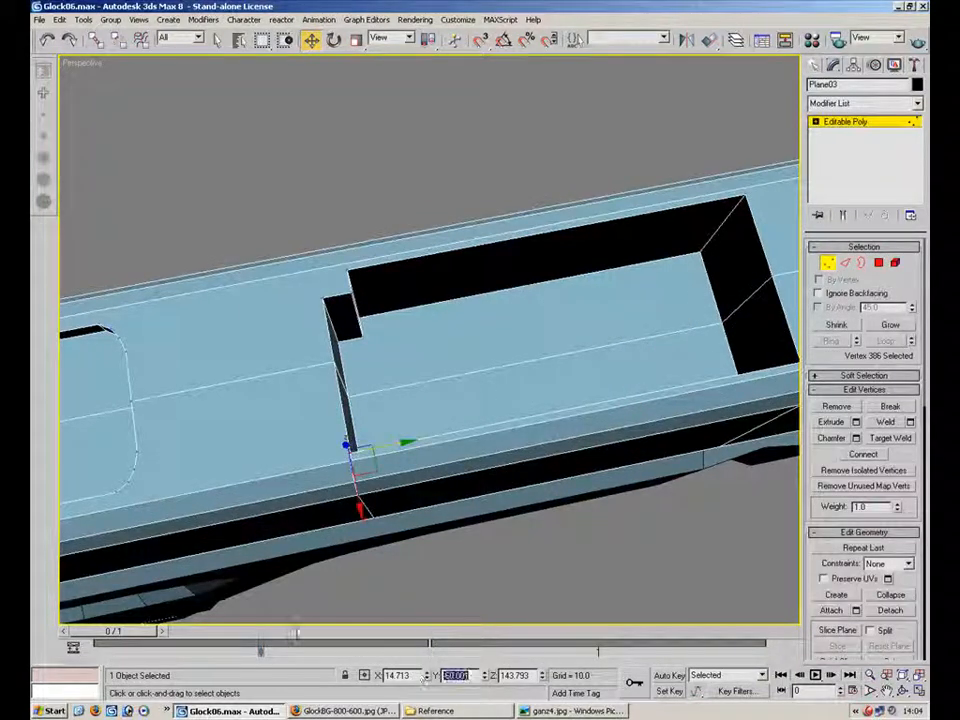
pyautogui.moveTo(353, 457); pyautogui.dragTo(321, 460)
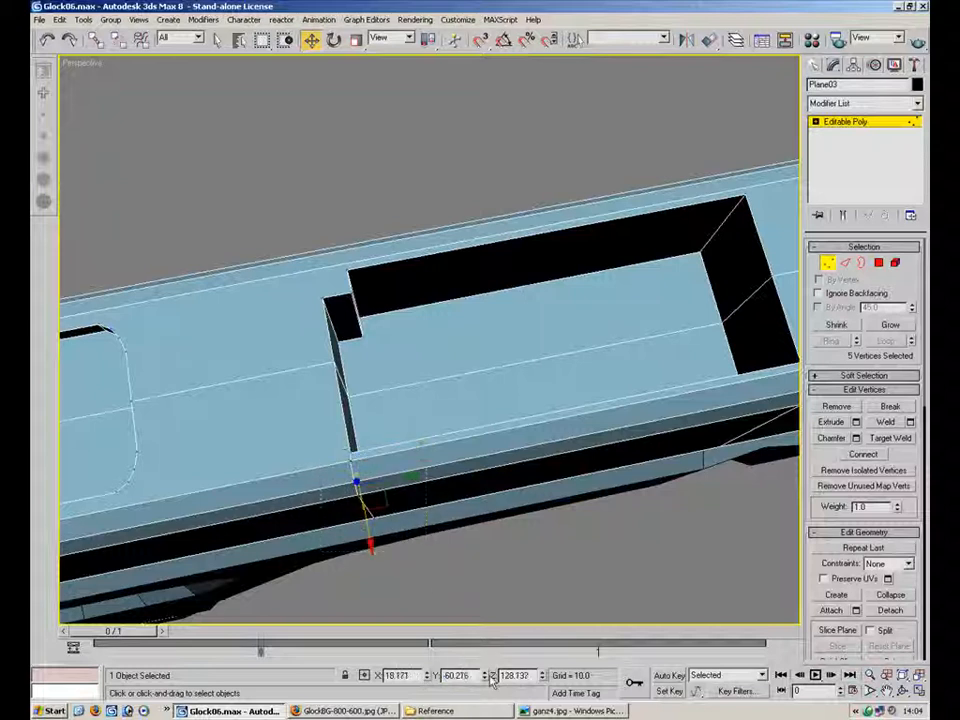
pyautogui.hotkey('ctrl', 'v')
pyautogui.press('Return')
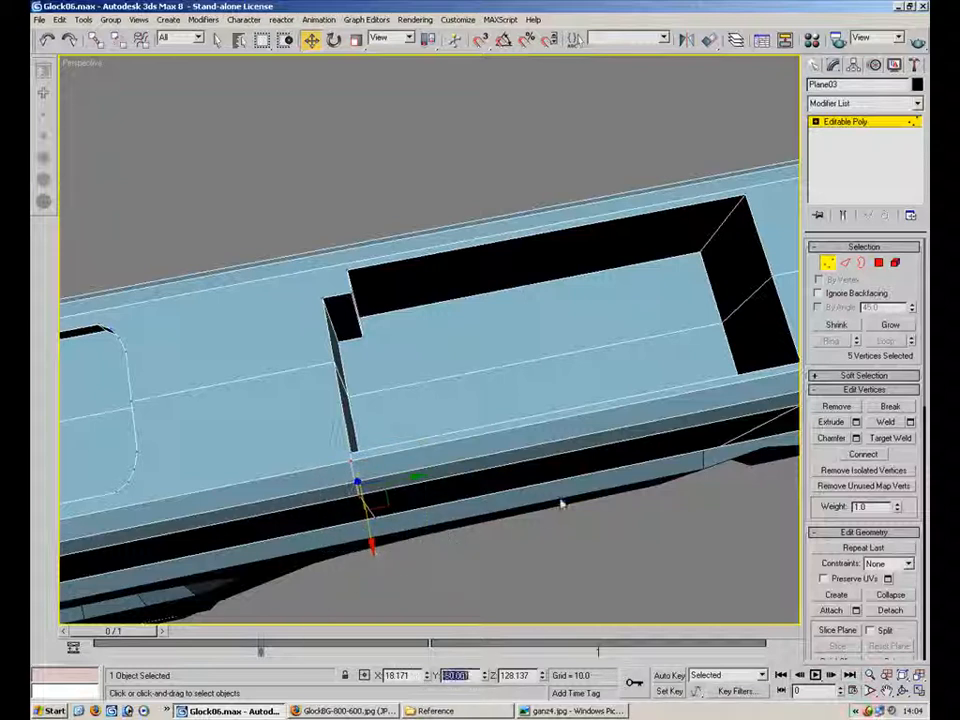
# - Connect the two vertical edges on the slide's side below the ejection port with a single horizontal segment
pyautogui.click(845, 262)
pyautogui.keyDown('alt'); pyautogui.moveTo(686, 504); pyautogui.dragTo(669, 381, button='middle'); pyautogui.keyUp('alt')
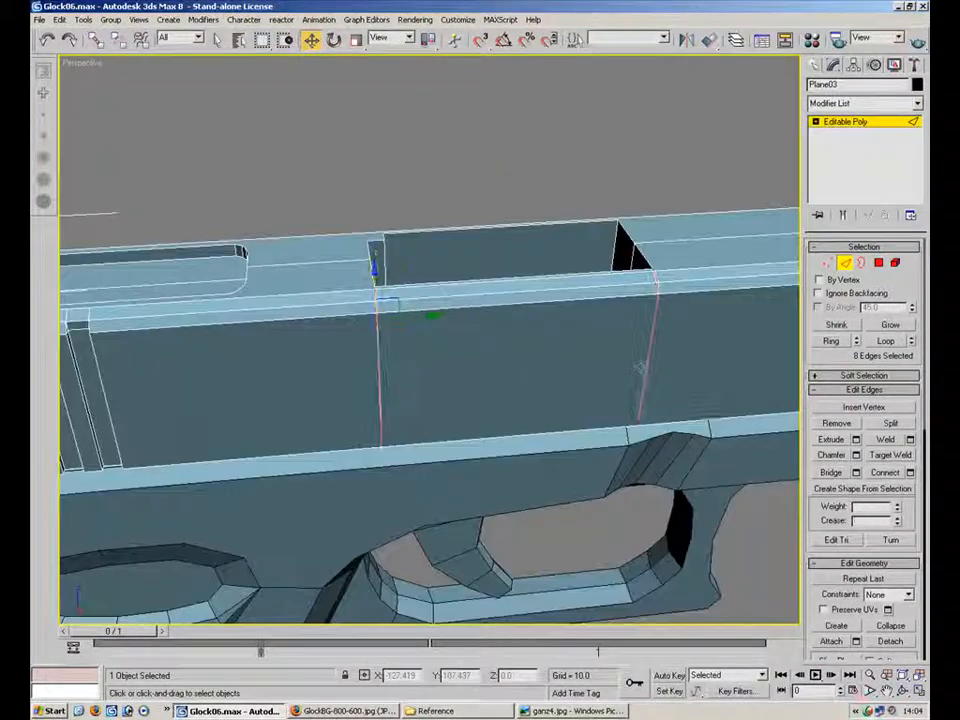
pyautogui.click(645, 370)
pyautogui.keyDown('ctrl'); pyautogui.click(378, 375); pyautogui.keyUp('ctrl')
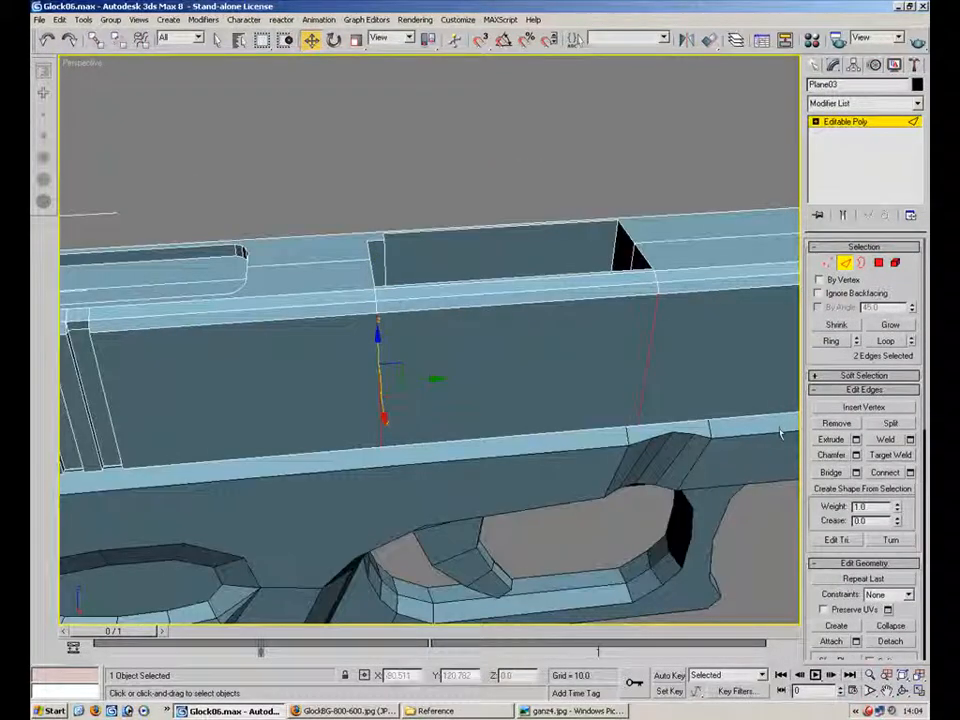
pyautogui.click(910, 474)
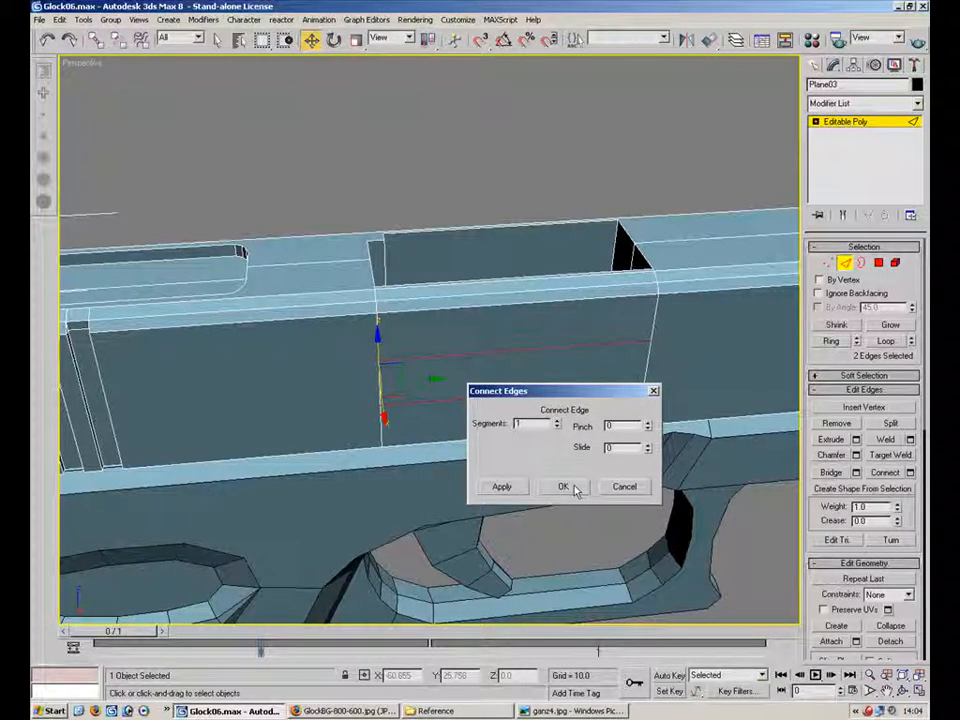
pyautogui.click(574, 490)
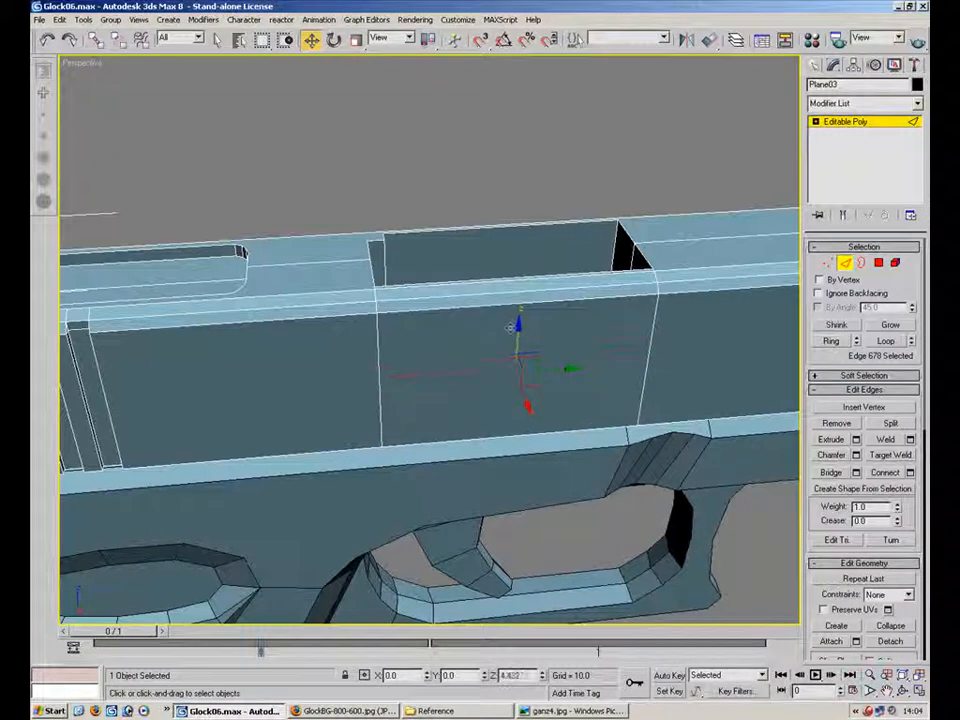
# - Delete the five polygons forming the ejection port's side wall, the bevel strips and the upper part of the slide's side
pyautogui.press('3')
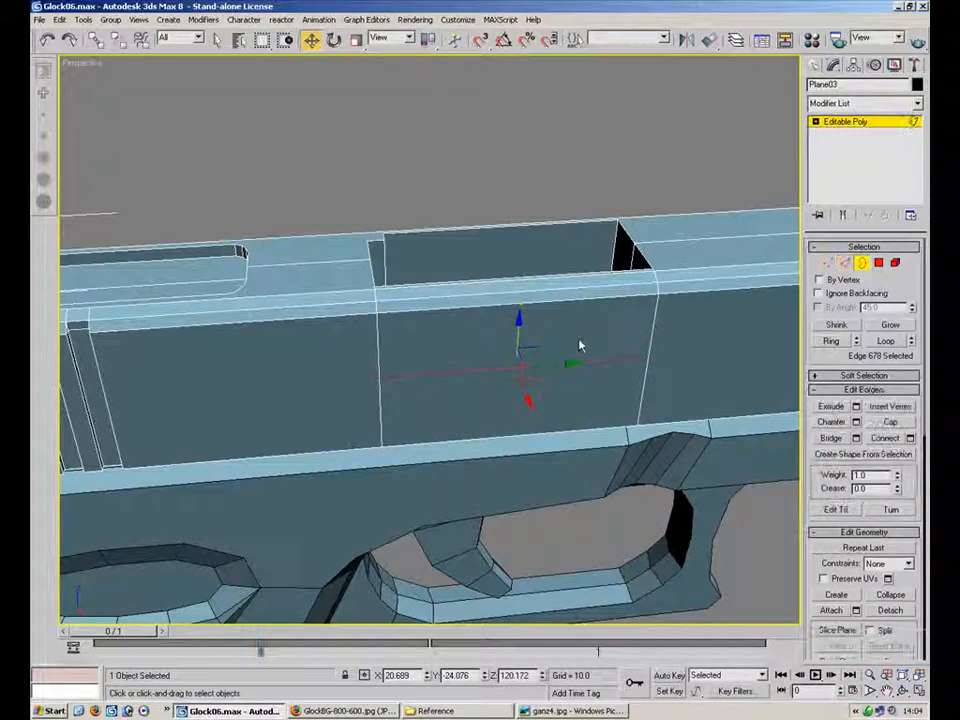
pyautogui.click(580, 345)
pyautogui.click(878, 263)
pyautogui.keyDown('alt'); pyautogui.moveTo(620, 350); pyautogui.dragTo(508, 358, button='middle'); pyautogui.keyUp('alt')
pyautogui.click(523, 364)
pyautogui.keyDown('ctrl'); pyautogui.click(508, 315); pyautogui.keyUp('ctrl')
pyautogui.keyDown('ctrl'); pyautogui.click(536, 318); pyautogui.keyUp('ctrl')
pyautogui.keyDown('alt'); pyautogui.moveTo(538, 318); pyautogui.dragTo(660, 309, button='middle'); pyautogui.keyUp('alt')
pyautogui.scroll(2, 427, 277)
pyautogui.keyDown('ctrl'); pyautogui.click(440, 318); pyautogui.keyUp('ctrl')
pyautogui.keyDown('ctrl'); pyautogui.click(623, 435); pyautogui.keyUp('ctrl')
pyautogui.keyDown('alt'); pyautogui.moveTo(646, 418); pyautogui.dragTo(463, 464, button='middle'); pyautogui.keyUp('alt')
pyautogui.keyDown('ctrl'); pyautogui.click(391, 435); pyautogui.keyUp('ctrl')
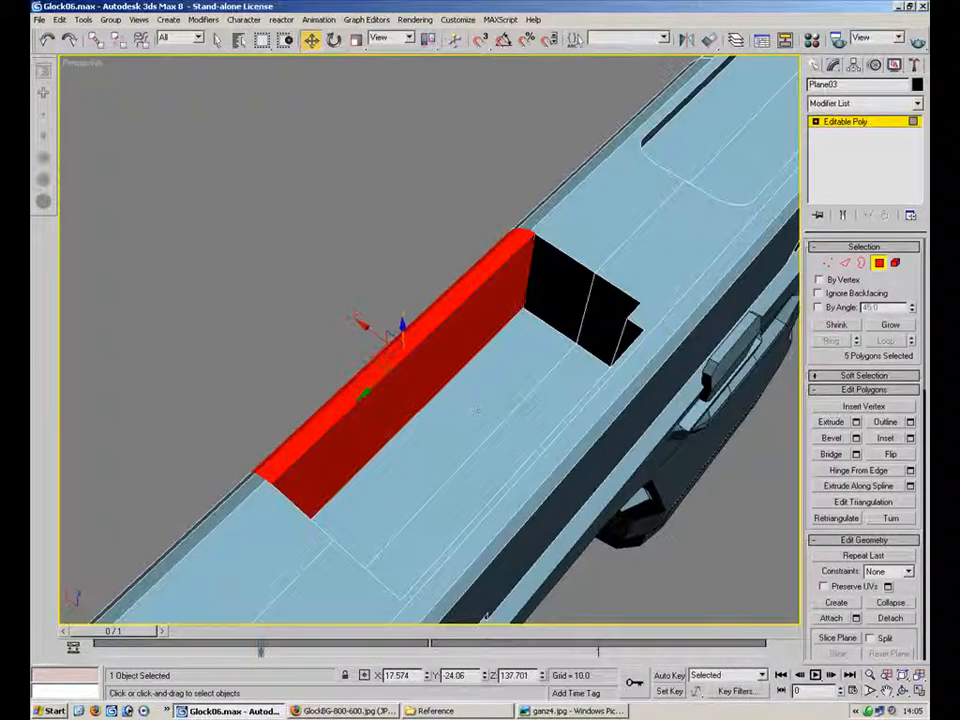
pyautogui.press('Delete')
# - Extrude the open upper edge of the slide's cut-down side inward toward the port to form a narrow ledge
pyautogui.keyDown('alt'); pyautogui.moveTo(368, 459); pyautogui.dragTo(690, 335, button='middle'); pyautogui.keyUp('alt')
pyautogui.press('2')
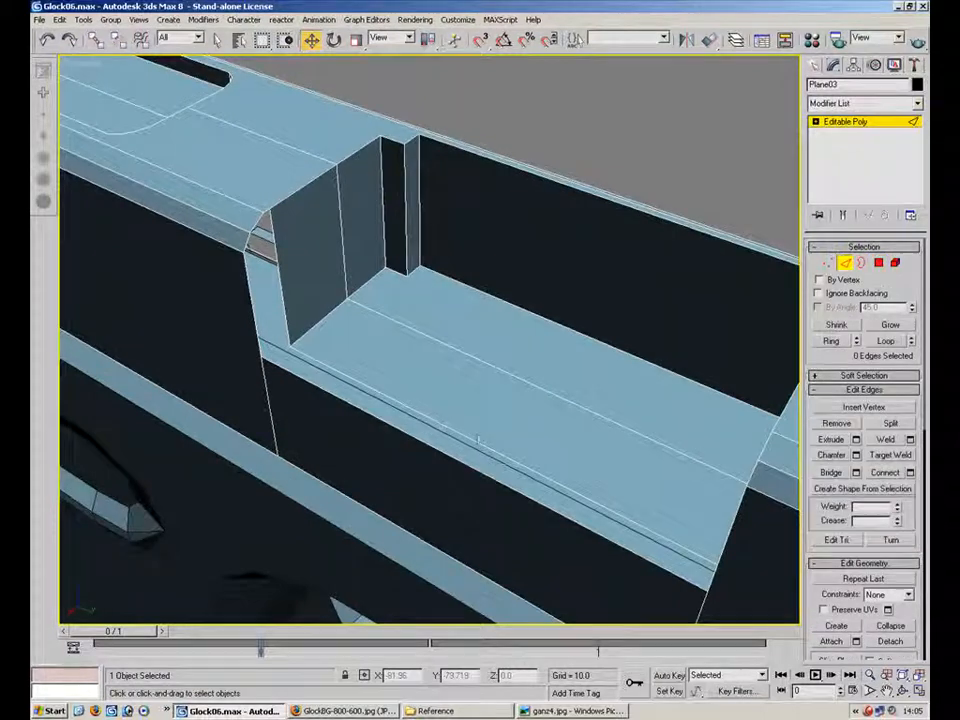
pyautogui.keyDown('alt'); pyautogui.moveTo(445, 471); pyautogui.dragTo(620, 397, button='middle'); pyautogui.keyUp('alt')
pyautogui.click(470, 409)
pyautogui.keyDown('alt'); pyautogui.moveTo(501, 407); pyautogui.dragTo(362, 437, button='middle'); pyautogui.keyUp('alt')
pyautogui.keyDown('shift'); pyautogui.moveTo(386, 464); pyautogui.dragTo(408, 458); pyautogui.keyUp('shift')
# - Set the ledge's inner edge to X 18.903, matching the bevel edge on the slide behind the port
pyautogui.click(335, 150)
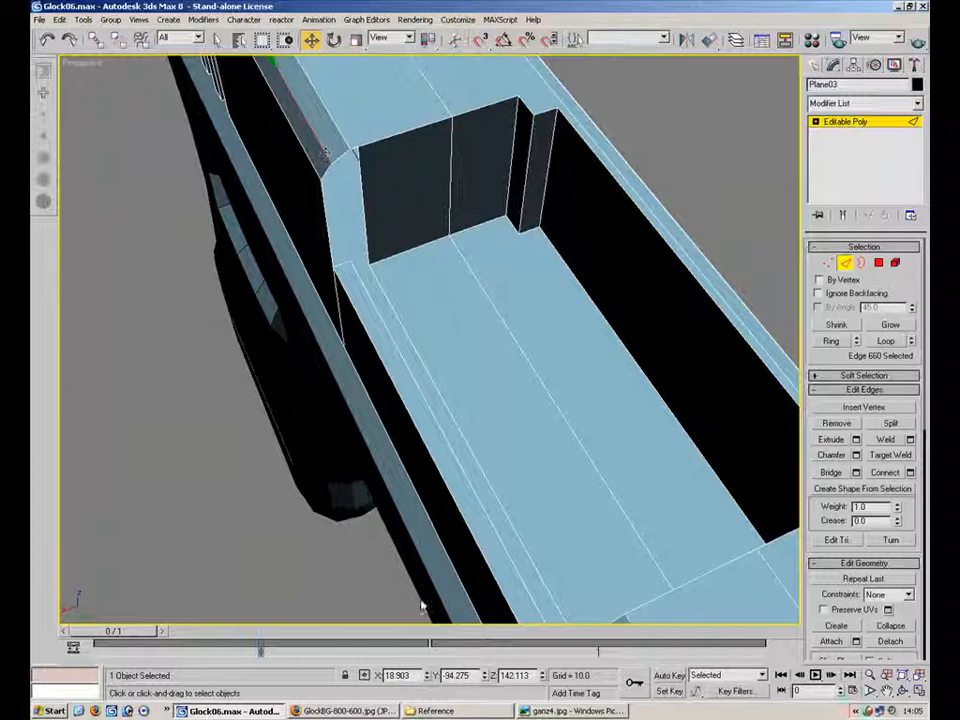
pyautogui.moveTo(413, 676); pyautogui.dragTo(305, 657)
pyautogui.hotkey('ctrl', 'c')
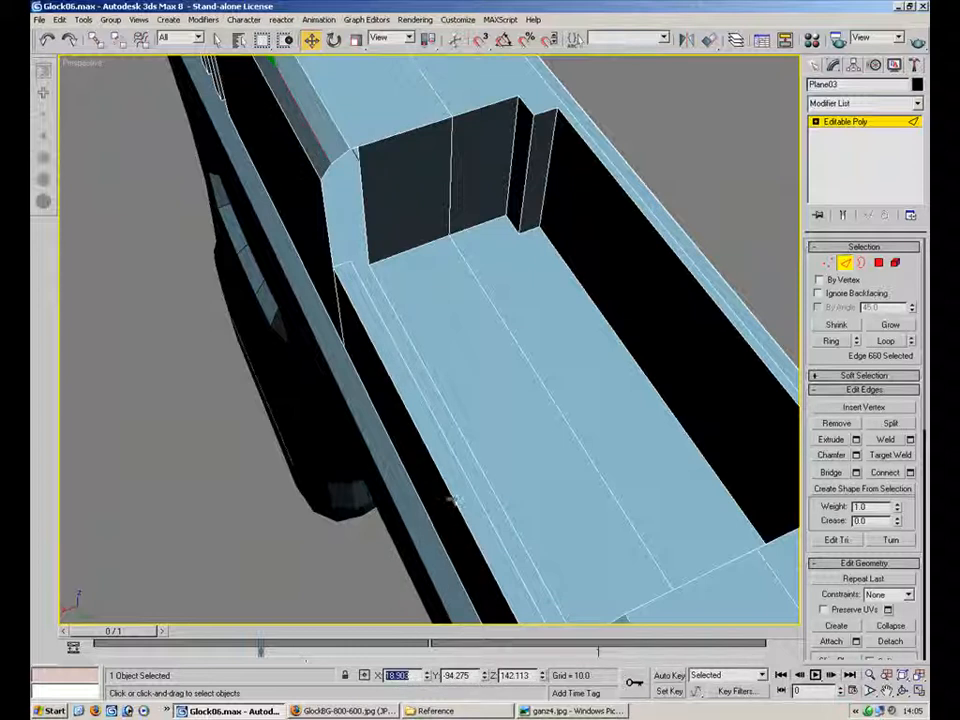
pyautogui.click(450, 446)
pyautogui.moveTo(391, 676); pyautogui.dragTo(243, 672)
pyautogui.hotkey('ctrl', 'v')
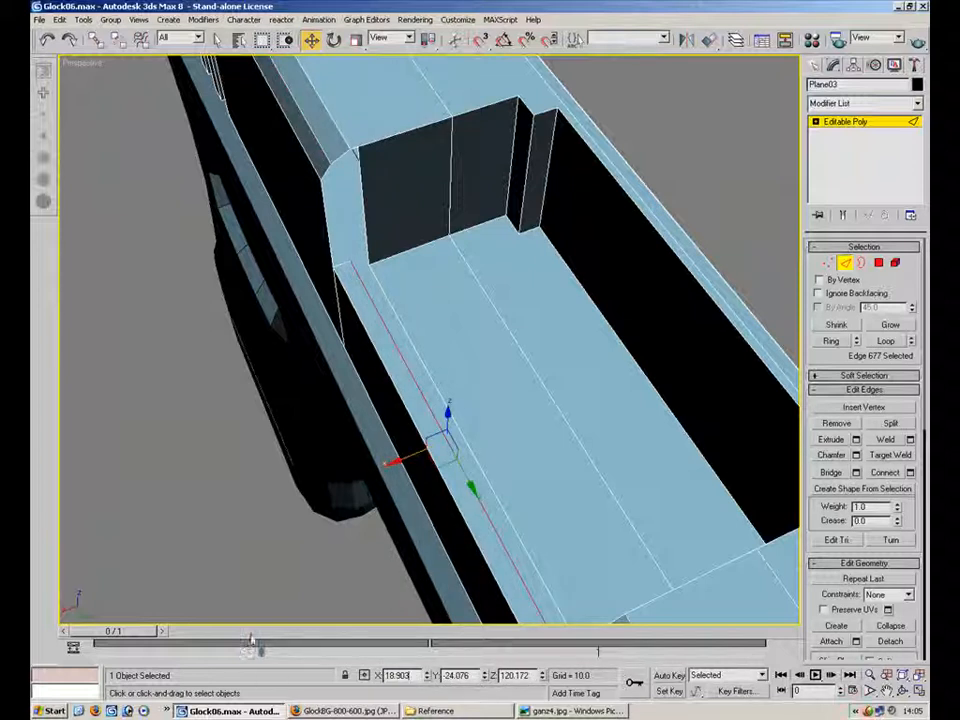
pyautogui.press('Return')
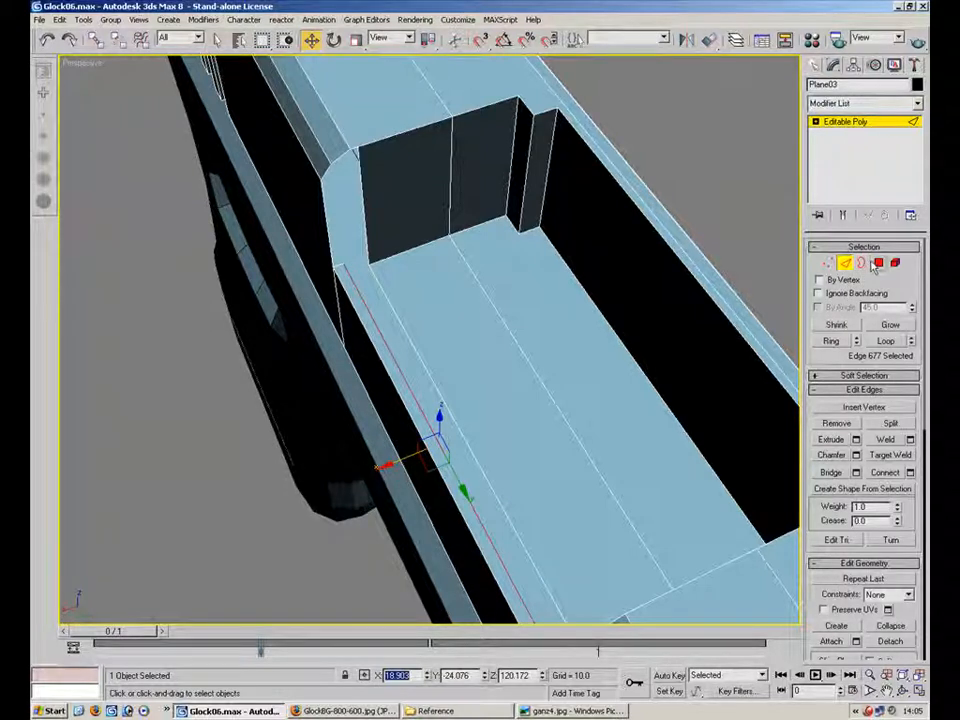
# - Create polygons closing the slide wall's thickness at both the rear and front ends of the cut-down opening
pyautogui.press('4')
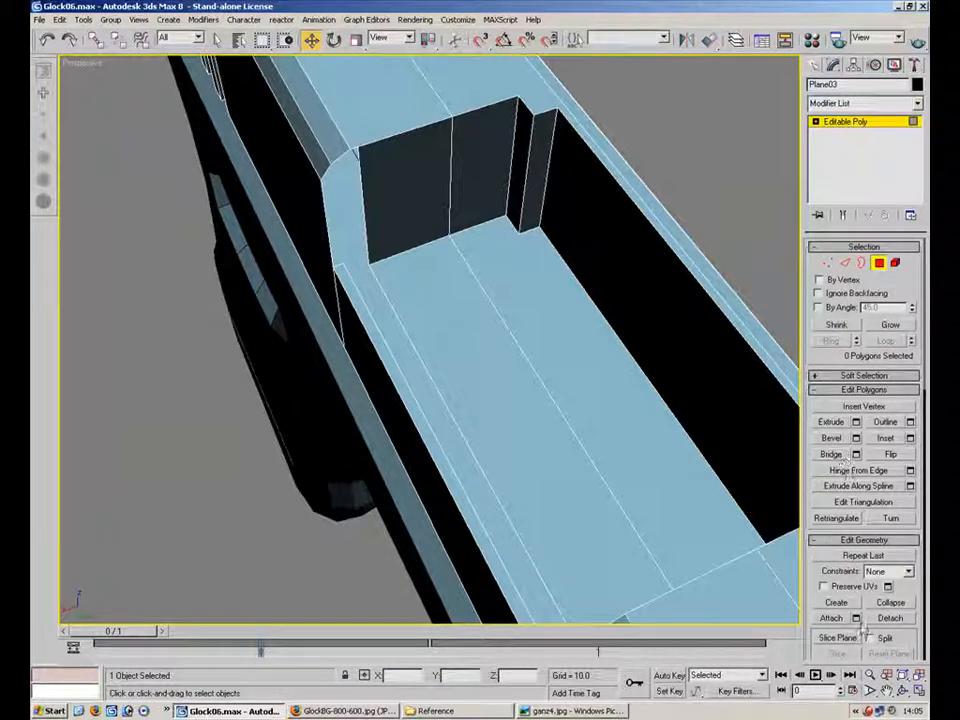
pyautogui.click(836, 602)
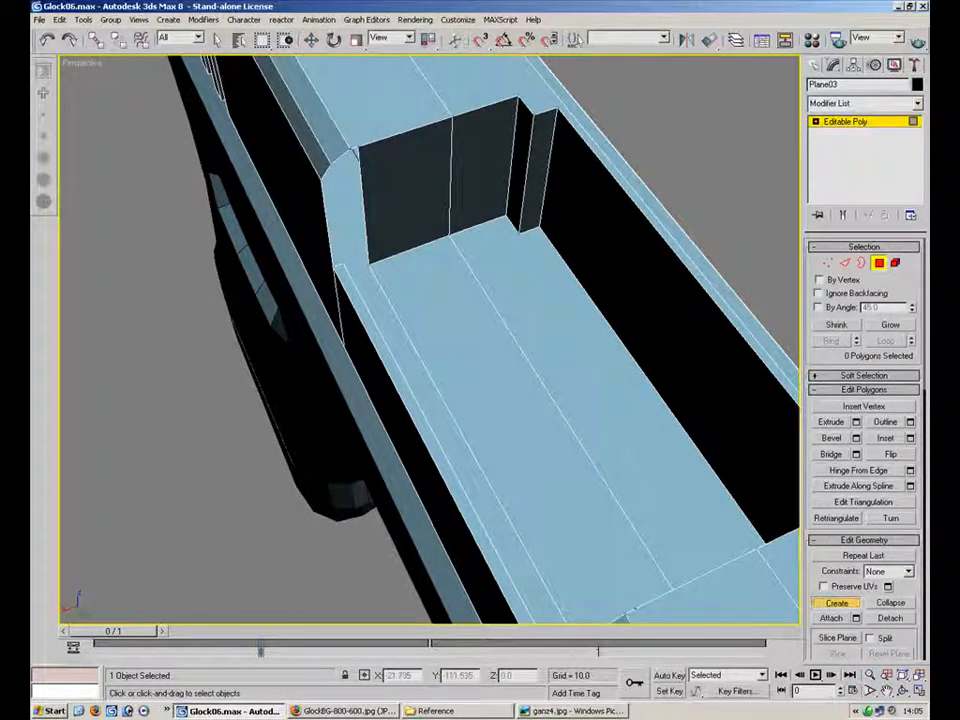
pyautogui.doubleClick(336, 267)
pyautogui.keyDown('alt'); pyautogui.moveTo(312, 204); pyautogui.dragTo(333, 267, button='middle'); pyautogui.keyUp('alt')
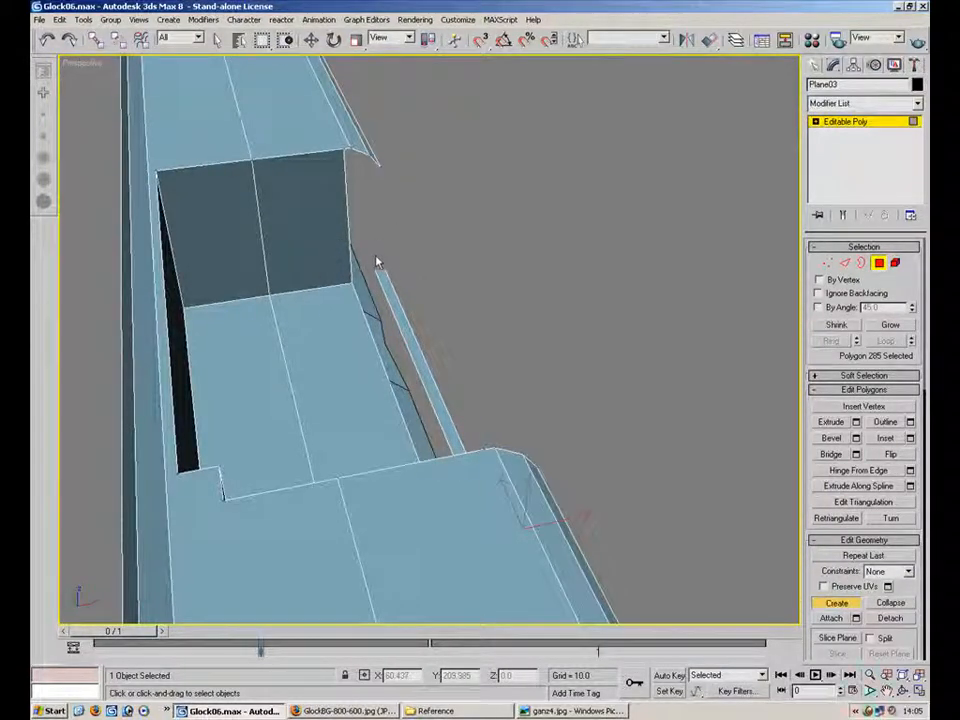
pyautogui.click(380, 169)
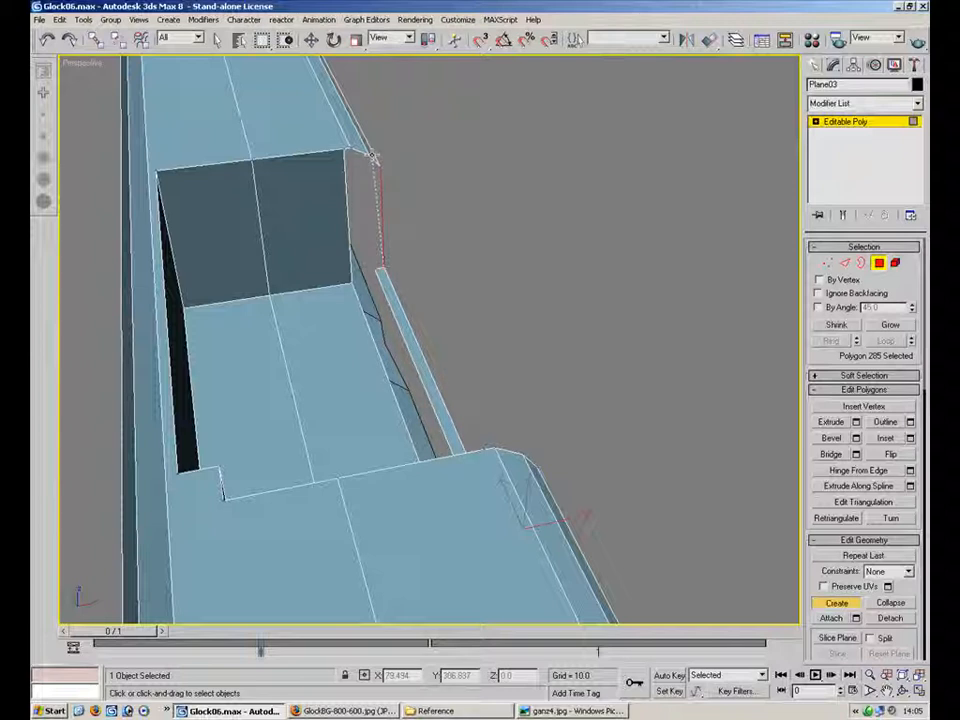
pyautogui.doubleClick(374, 157)
# - Target weld the bevel's loose top vertices to the adjacent corners of the ejection port's end walls
pyautogui.keyDown('alt'); pyautogui.moveTo(440, 254); pyautogui.dragTo(430, 300, button='middle'); pyautogui.keyUp('alt')
pyautogui.press('1')
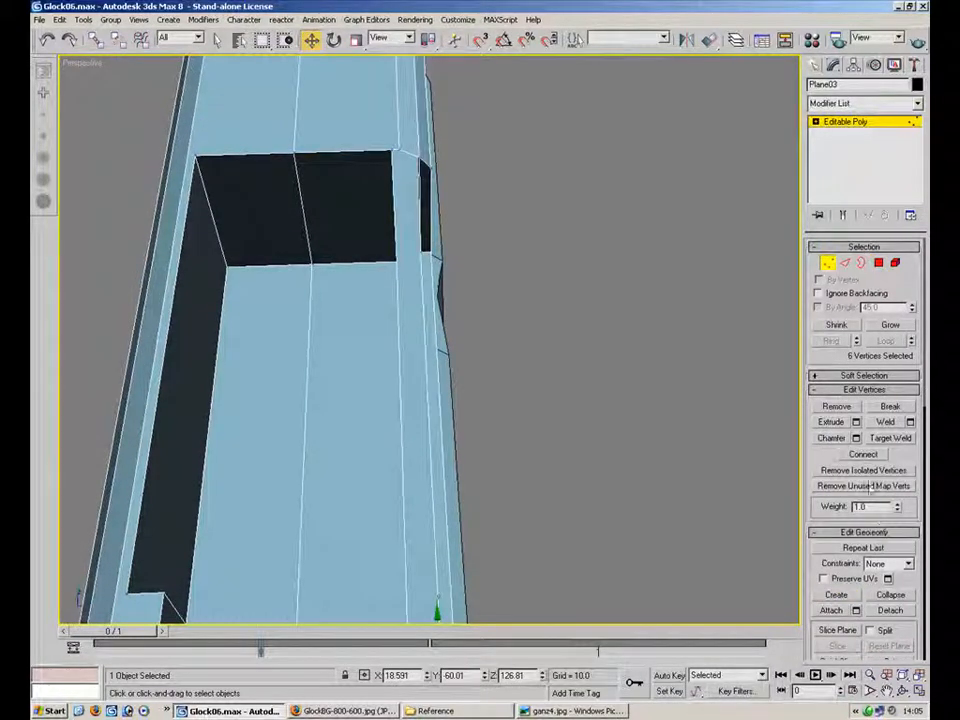
pyautogui.click(890, 438)
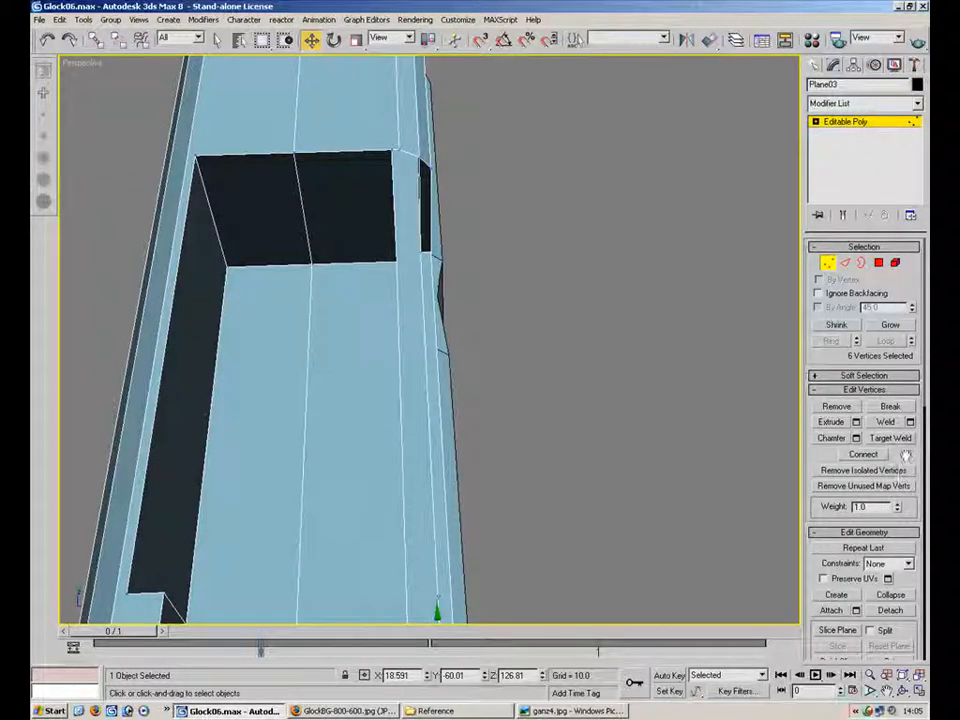
pyautogui.click(399, 150)
pyautogui.keyDown('alt'); pyautogui.moveTo(450, 259); pyautogui.dragTo(291, 149, button='middle'); pyautogui.keyUp('alt')
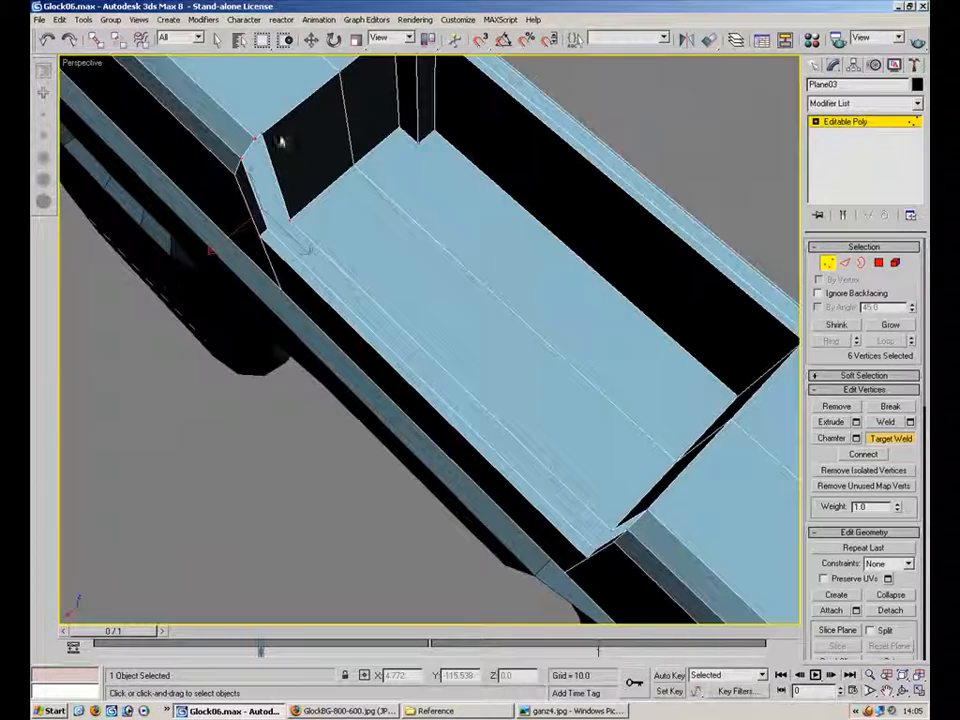
# - Set the side edge of the ejection port's floor to X 18.903, copied from the slide's bevel edge
pyautogui.press('2')
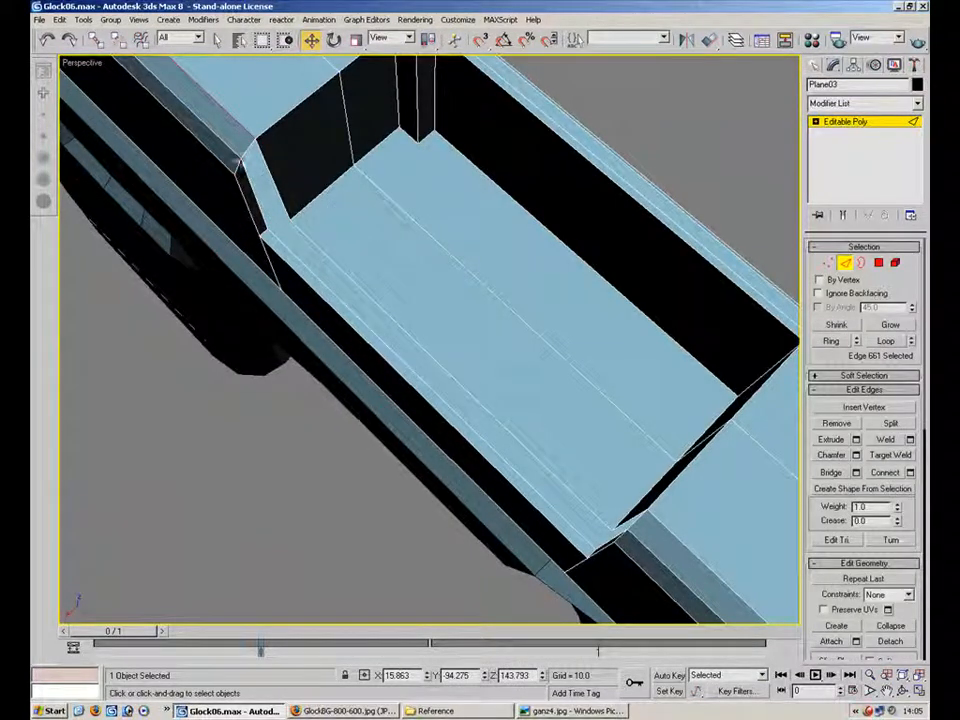
pyautogui.click(232, 153)
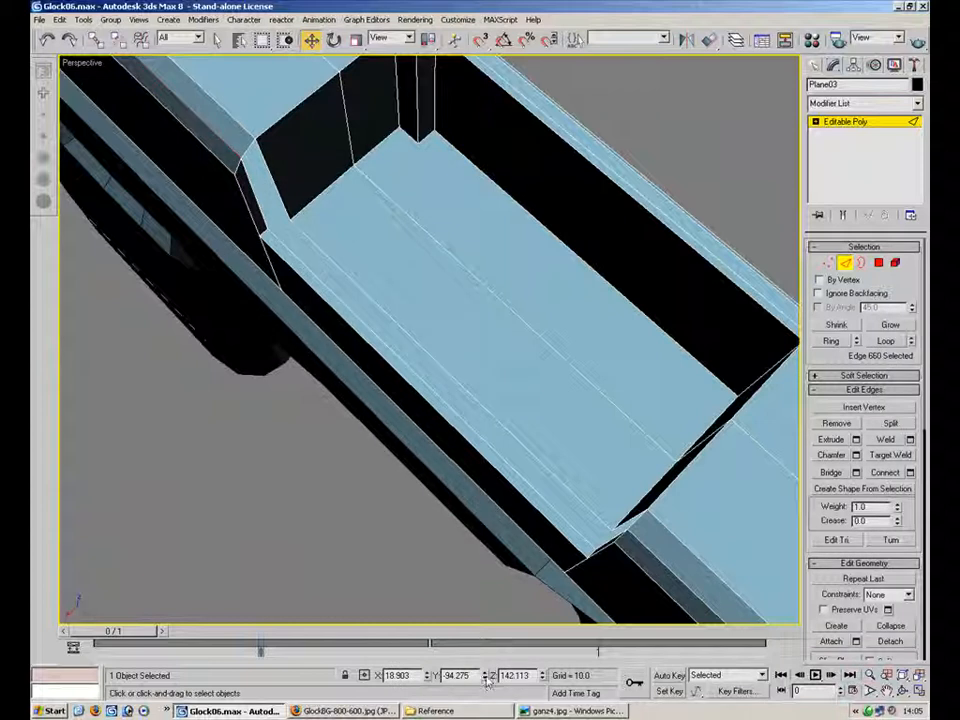
pyautogui.moveTo(410, 675); pyautogui.dragTo(312, 651)
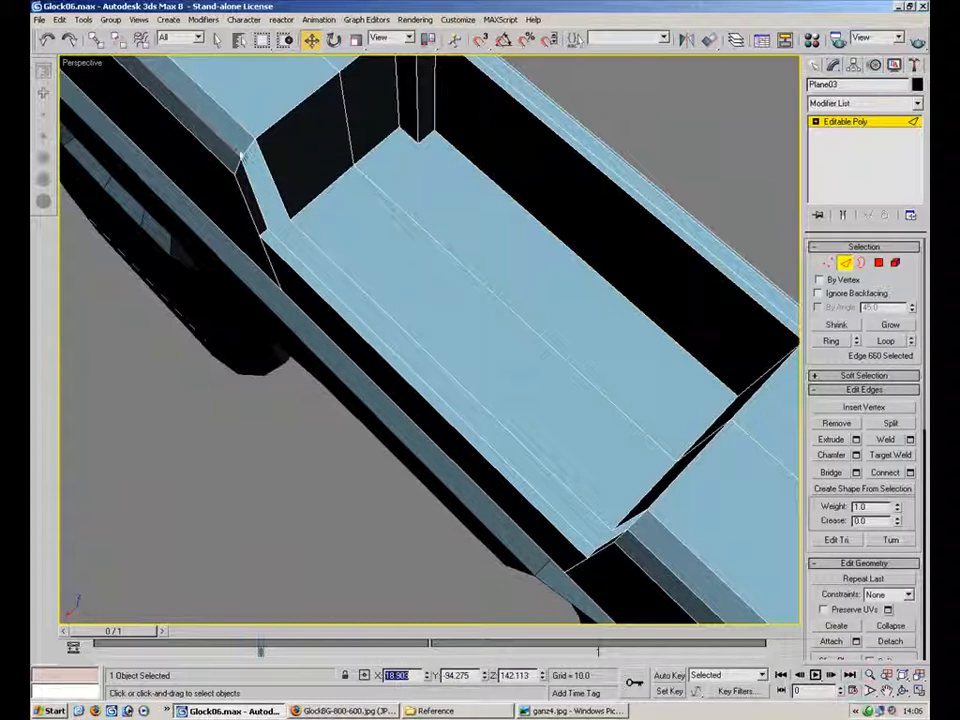
pyautogui.click(345, 281)
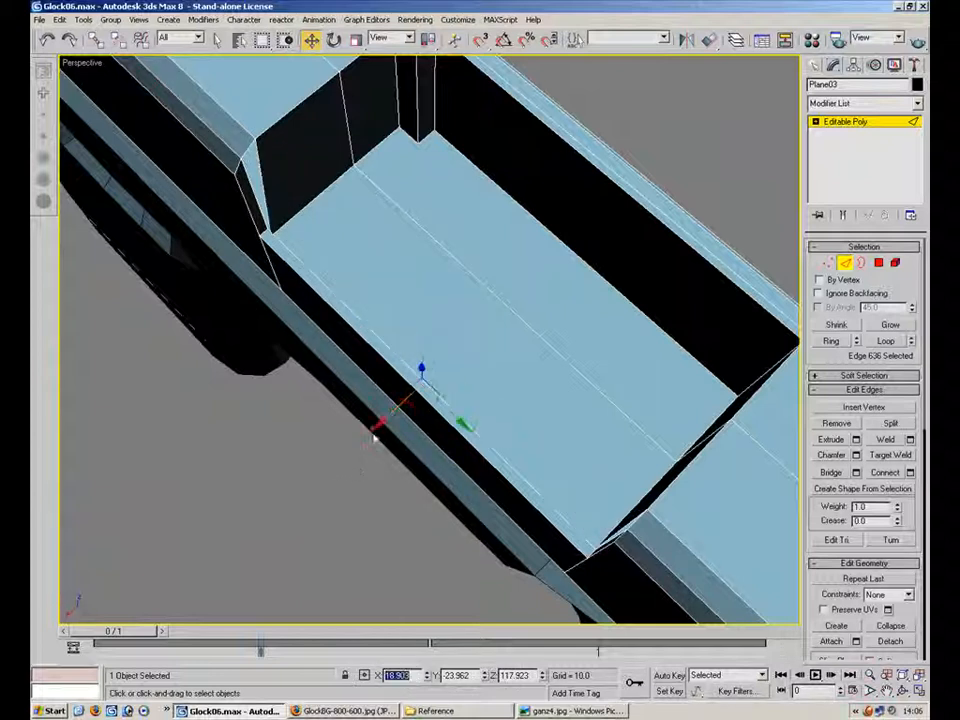
# - Create a polygon filling the long gap between the cut-down side ledge and the edge of the ejection port floor
pyautogui.keyDown('alt'); pyautogui.moveTo(568, 221); pyautogui.dragTo(455, 207, button='middle'); pyautogui.keyUp('alt')
pyautogui.keyDown('alt'); pyautogui.moveTo(449, 201); pyautogui.dragTo(489, 173, button='middle'); pyautogui.keyUp('alt')
pyautogui.keyDown('alt'); pyautogui.moveTo(576, 247); pyautogui.dragTo(530, 265, button='middle'); pyautogui.keyUp('alt')
pyautogui.click(878, 262)
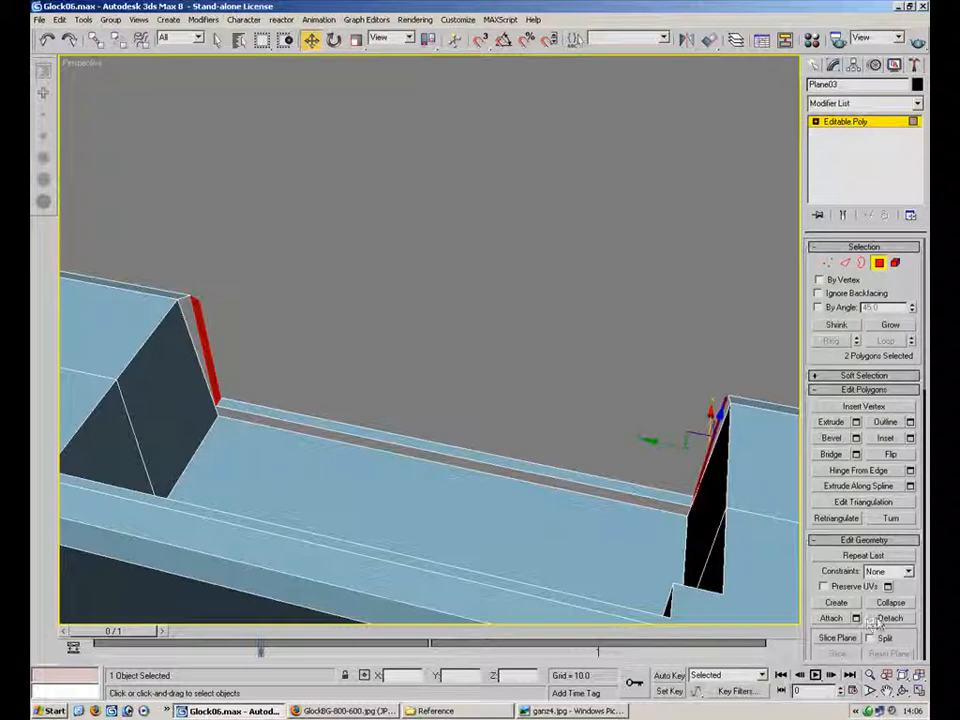
pyautogui.click(838, 602)
pyautogui.click(691, 508)
pyautogui.click(219, 404)
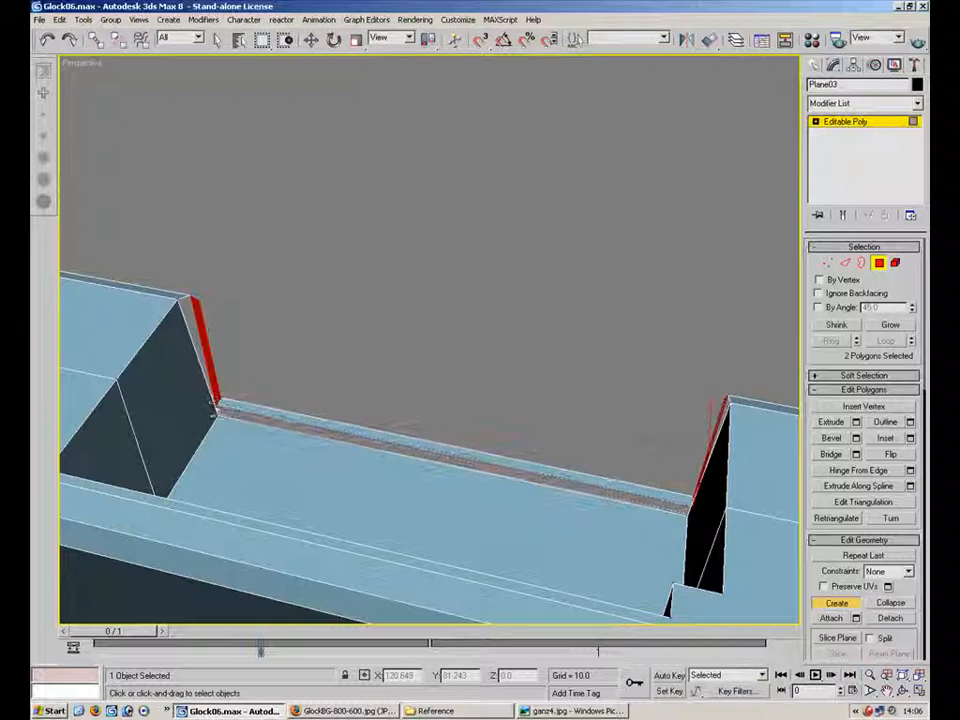
pyautogui.doubleClick(218, 414)
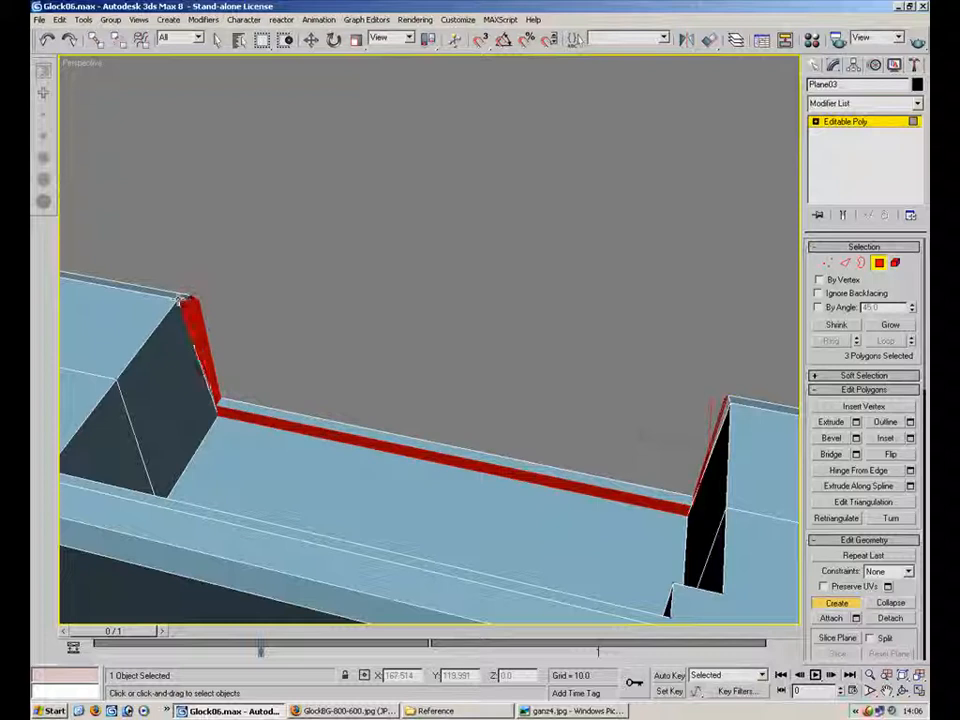
# - Create a polygon closing the triangular gap beside the port's front end wall, between the wall edge and the slide bevel
pyautogui.keyDown('alt'); pyautogui.moveTo(318, 353); pyautogui.dragTo(170, 442, button='middle'); pyautogui.keyUp('alt')
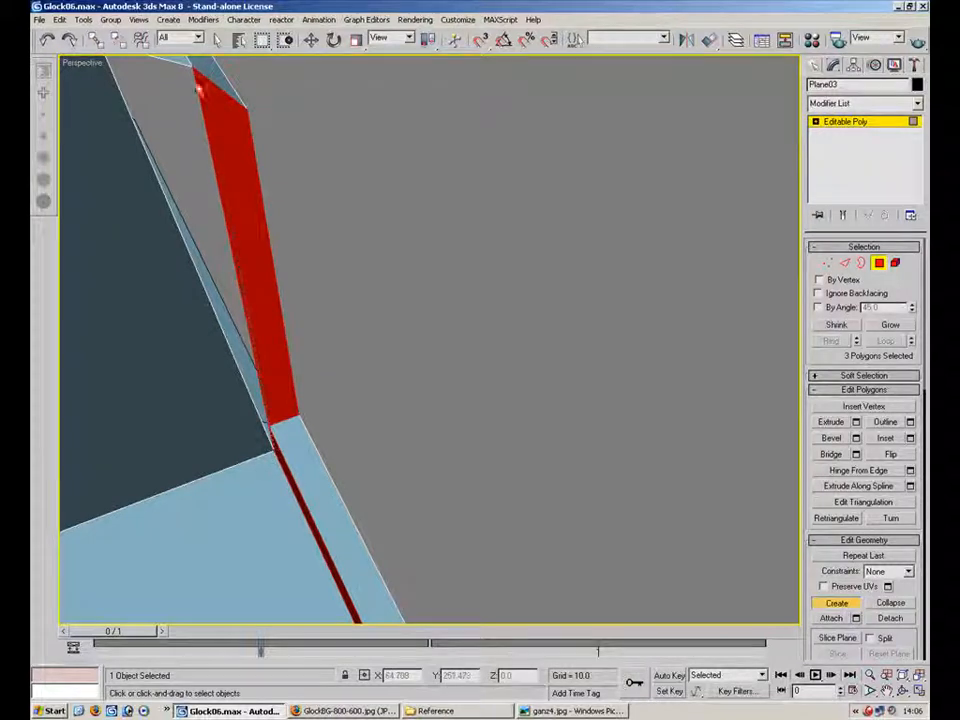
pyautogui.keyDown('alt'); pyautogui.moveTo(265, 213); pyautogui.dragTo(380, 485, button='middle'); pyautogui.keyUp('alt')
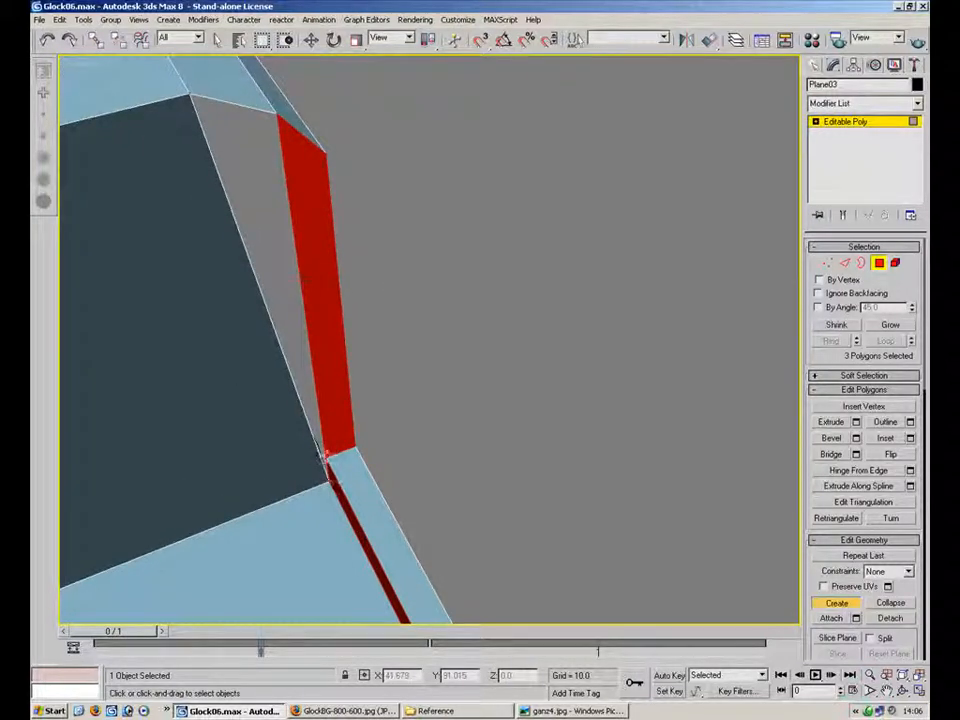
pyautogui.doubleClick(187, 96)
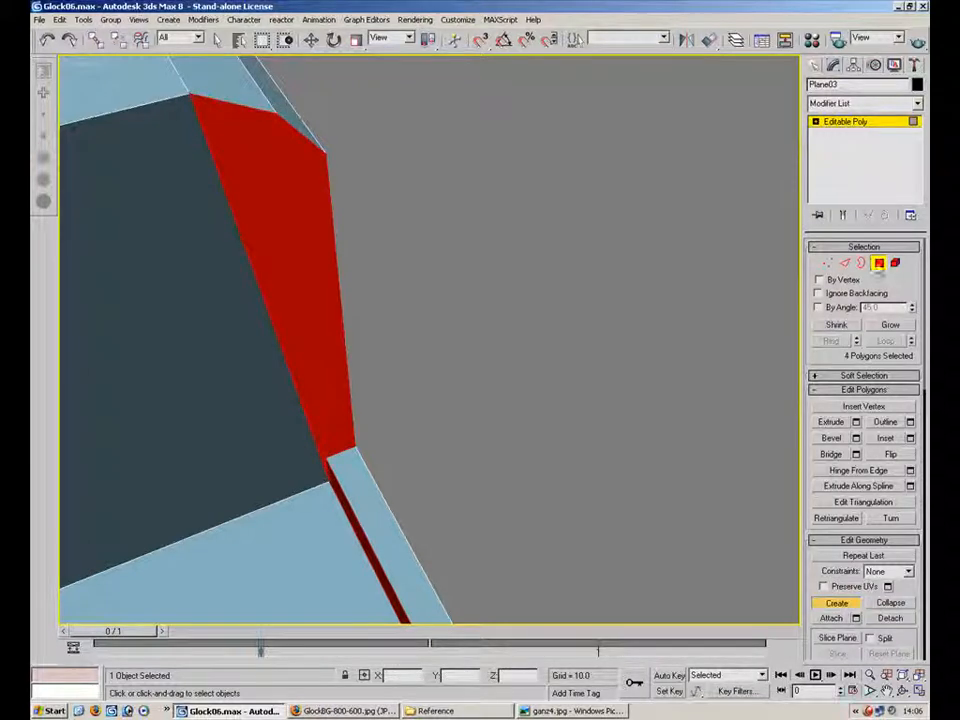
pyautogui.click(878, 263)
pyautogui.click(624, 324)
# - Create a polygon closing the matching triangular gap at the port's rear end wall, and leave the slide deselected
pyautogui.keyDown('alt'); pyautogui.moveTo(335, 323); pyautogui.dragTo(506, 281, button='middle'); pyautogui.keyUp('alt')
pyautogui.click(574, 297)
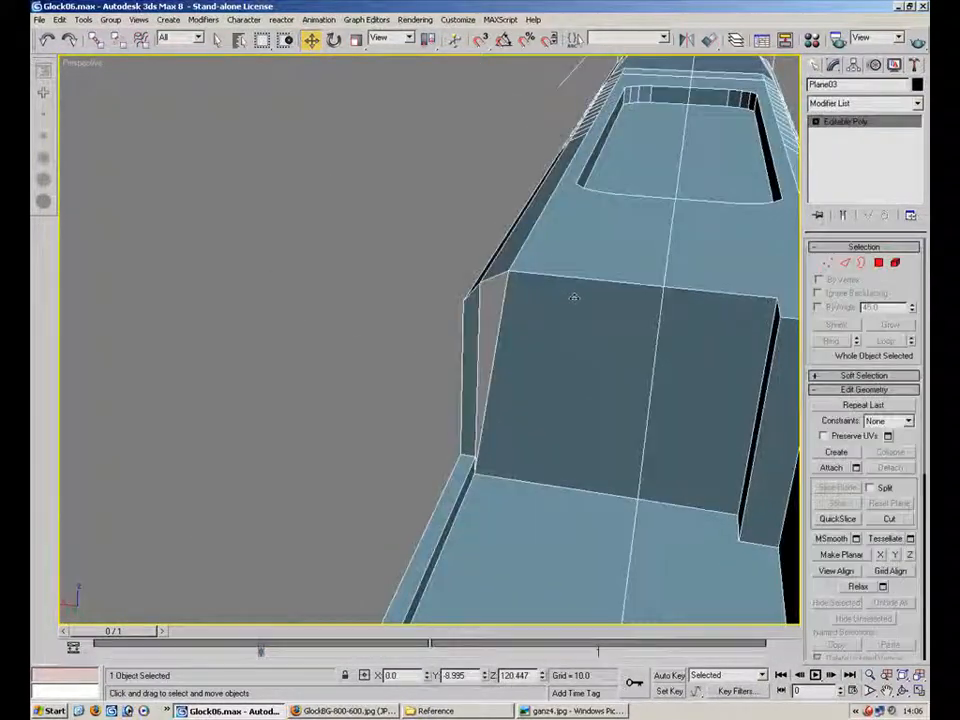
pyautogui.press('4')
pyautogui.click(836, 602)
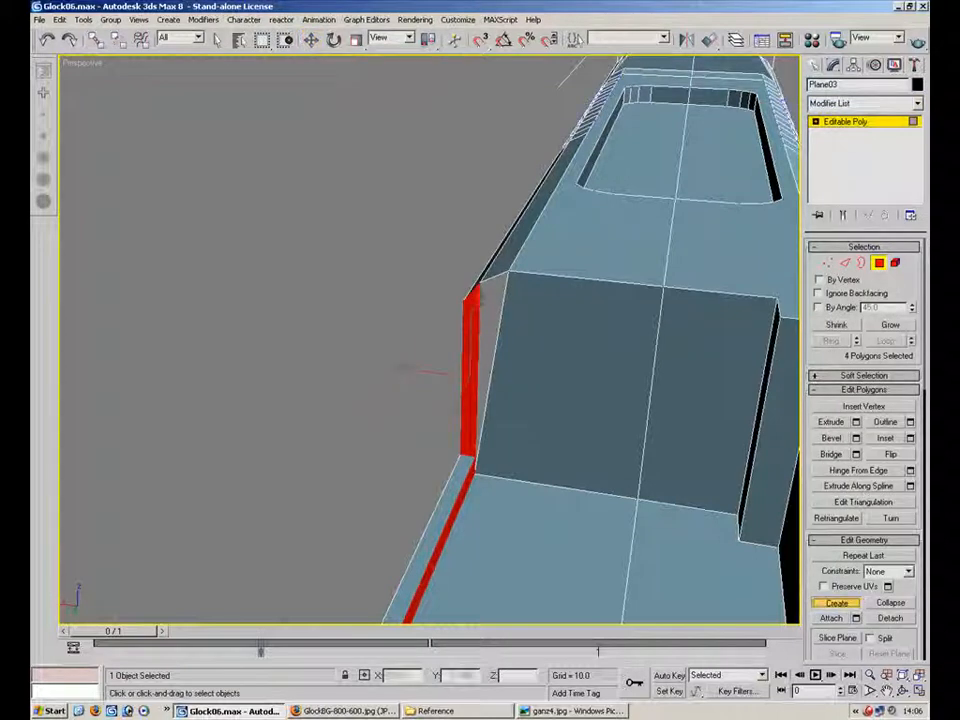
pyautogui.click(508, 270)
pyautogui.click(476, 462)
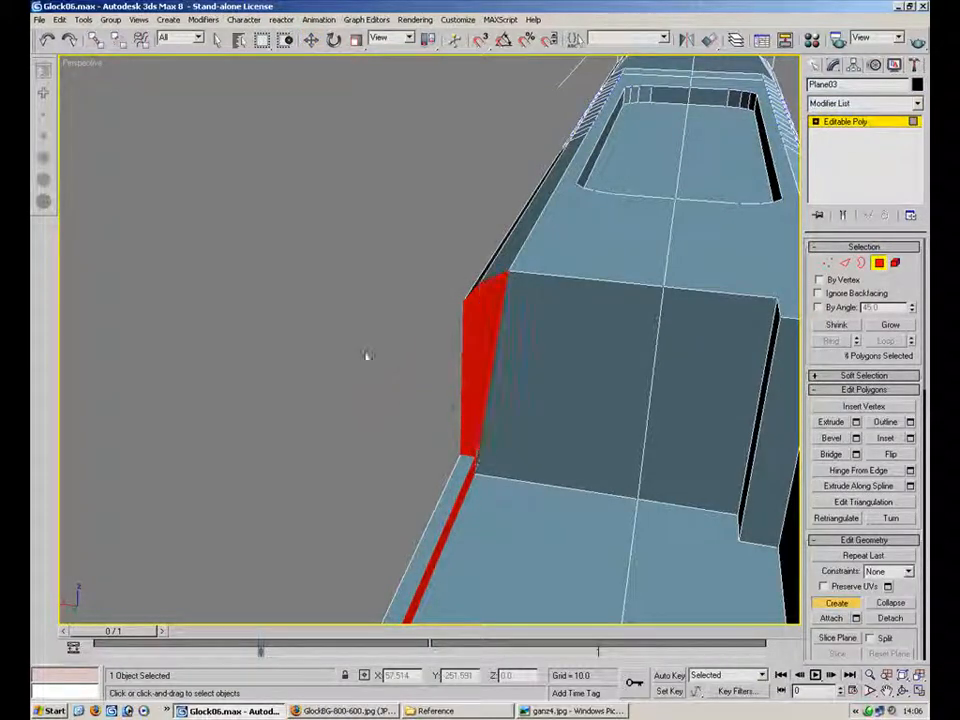
pyautogui.press('4')
pyautogui.click(349, 302)
# - Create a one-segment plane about 82.4 long and 31.4 wide over the ejection port in the Top view
pyautogui.keyDown('alt'); pyautogui.moveTo(450, 307); pyautogui.dragTo(640, 330, button='middle'); pyautogui.keyUp('alt')
pyautogui.scroll(-4, 449, 312)
pyautogui.keyDown('alt'); pyautogui.moveTo(462, 312); pyautogui.dragTo(589, 336, button='middle'); pyautogui.keyUp('alt')
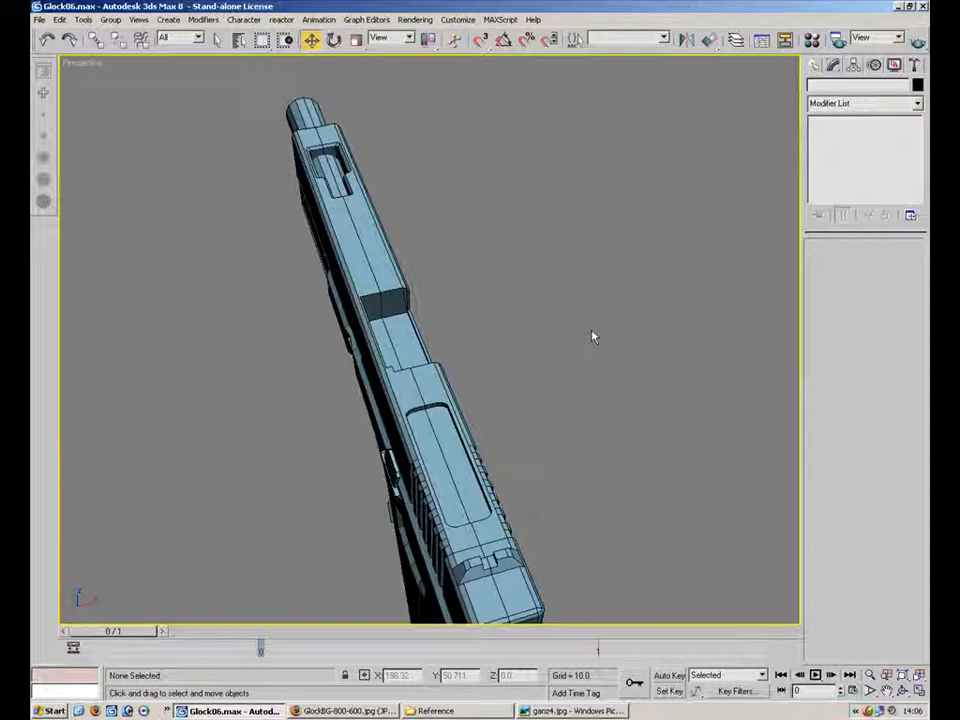
pyautogui.click(815, 65)
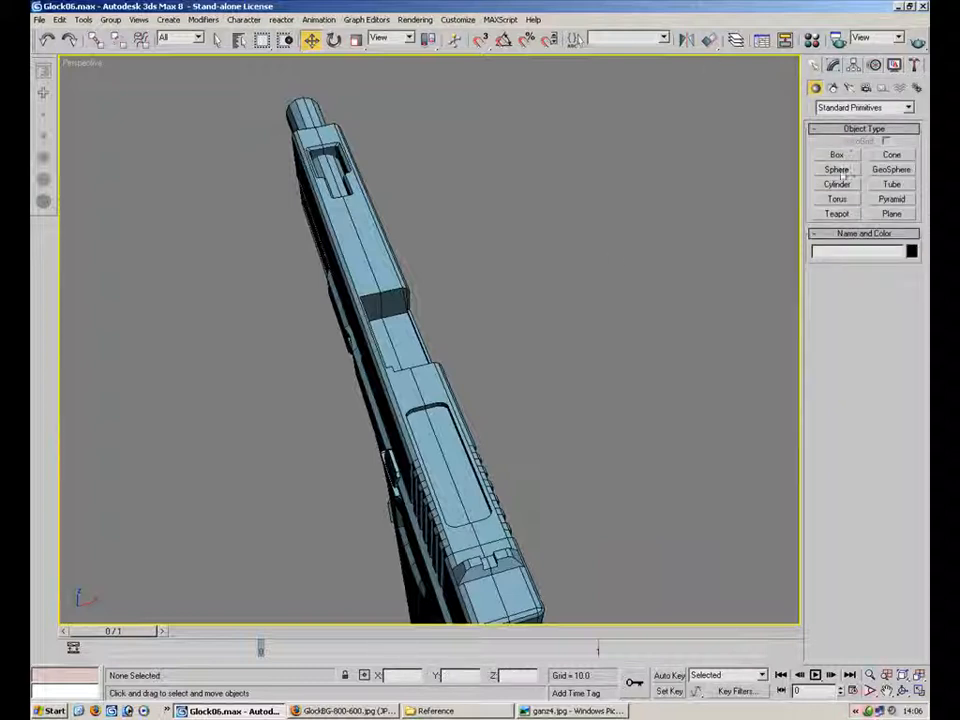
pyautogui.click(891, 213)
pyautogui.keyDown('alt'); pyautogui.moveTo(638, 294); pyautogui.dragTo(595, 395, button='middle'); pyautogui.keyUp('alt')
pyautogui.hotkey('alt', 'w')
pyautogui.moveTo(304, 204); pyautogui.dragTo(287, 118, button='middle')
pyautogui.moveTo(268, 318); pyautogui.dragTo(303, 101, button='middle')
pyautogui.moveTo(249, 154); pyautogui.dragTo(284, 172)
pyautogui.moveTo(312, 305); pyautogui.dragTo(308, 303)
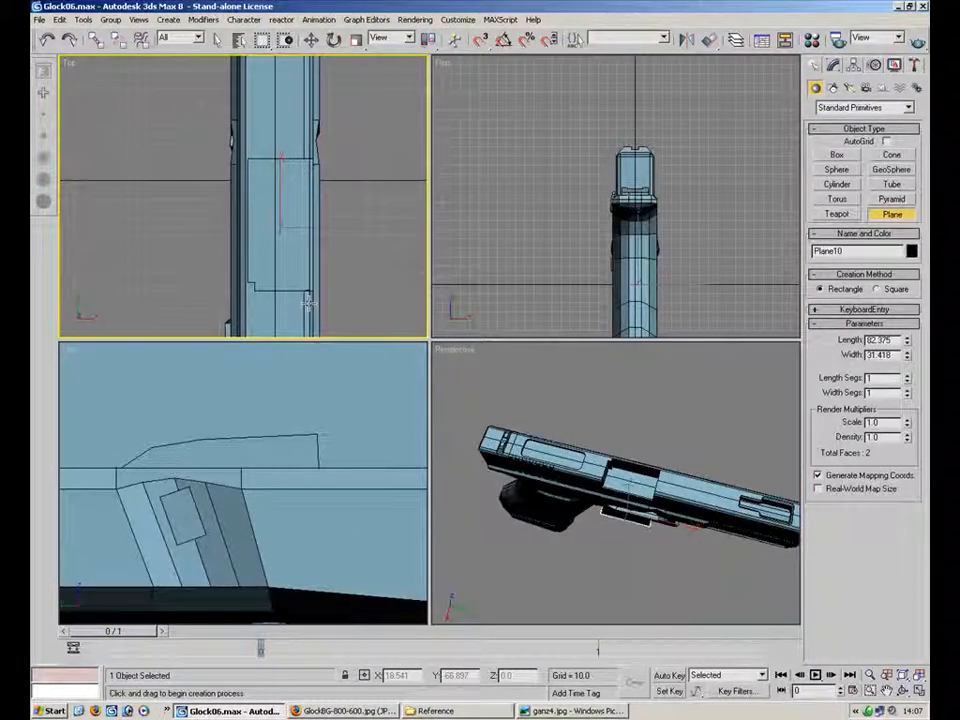
# - Raise the new plane to about Z 140.9 so it sits in the ejection port just below the slide's top surface
pyautogui.press('.')
pyautogui.click(311, 40)
pyautogui.keyDown('alt'); pyautogui.moveTo(602, 478); pyautogui.dragTo(600, 442, button='middle'); pyautogui.keyUp('alt')
pyautogui.hotkey('alt', 'w')
pyautogui.moveTo(557, 353); pyautogui.dragTo(536, 248, button='middle')
pyautogui.moveTo(436, 378); pyautogui.dragTo(434, 208)
pyautogui.keyDown('alt'); pyautogui.moveTo(434, 208); pyautogui.dragTo(400, 214, button='middle'); pyautogui.keyUp('alt')
pyautogui.press('z')
pyautogui.moveTo(600, 230); pyautogui.dragTo(262, 345, button='middle')
# - Convert the plane to Editable Poly and assign the 01 - Default material to it
pyautogui.rightClick(237, 380)
pyautogui.moveTo(303, 500)
pyautogui.click(388, 511)
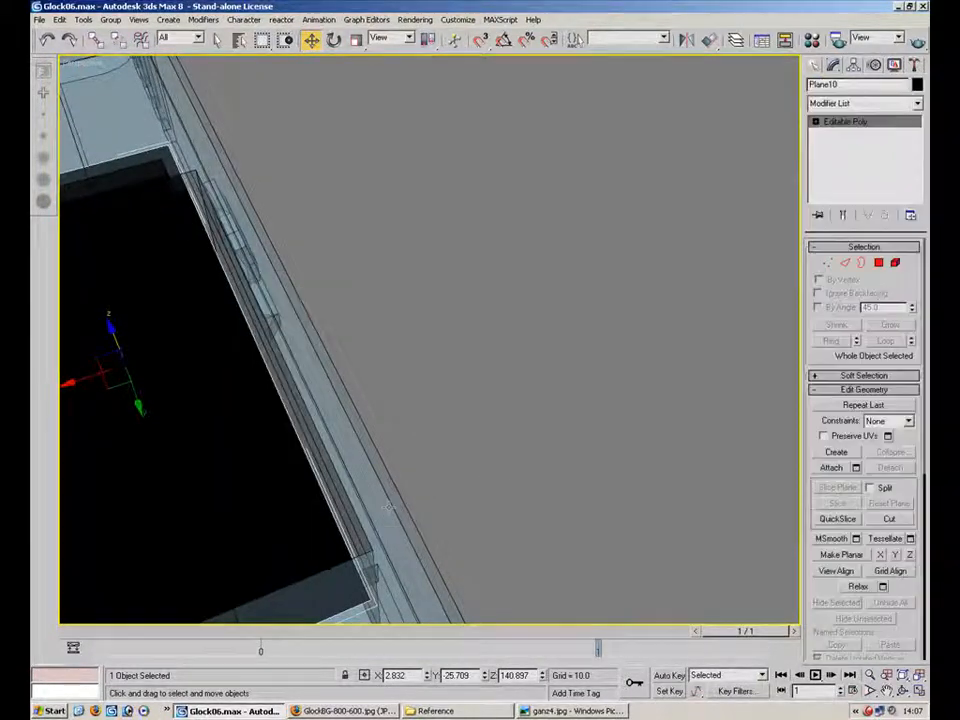
pyautogui.press('m')
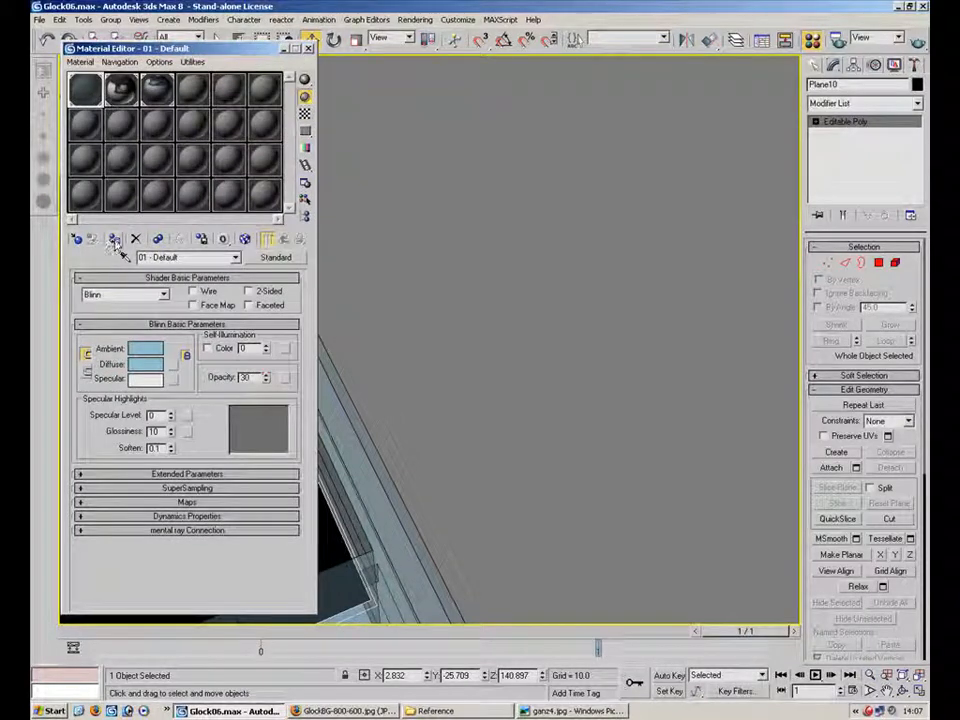
pyautogui.click(115, 239)
pyautogui.click(308, 48)
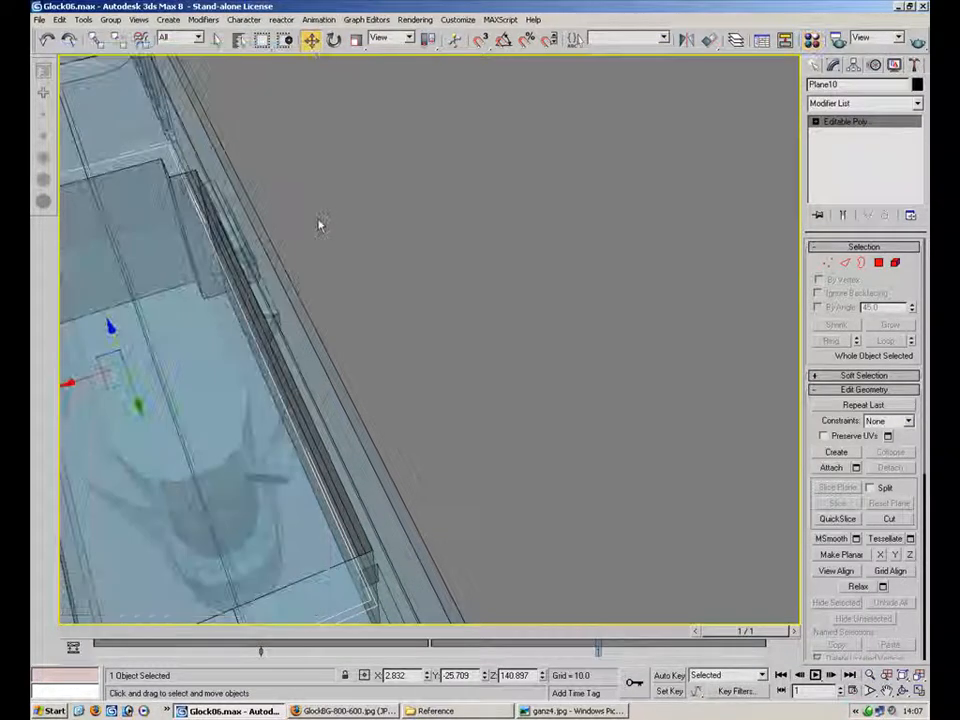
# - Turn off see-through display and fit the plane's width to the port, moving its open-side vertices to about X 18.07
pyautogui.moveTo(309, 240); pyautogui.dragTo(608, 189, button='middle')
pyautogui.click(828, 262)
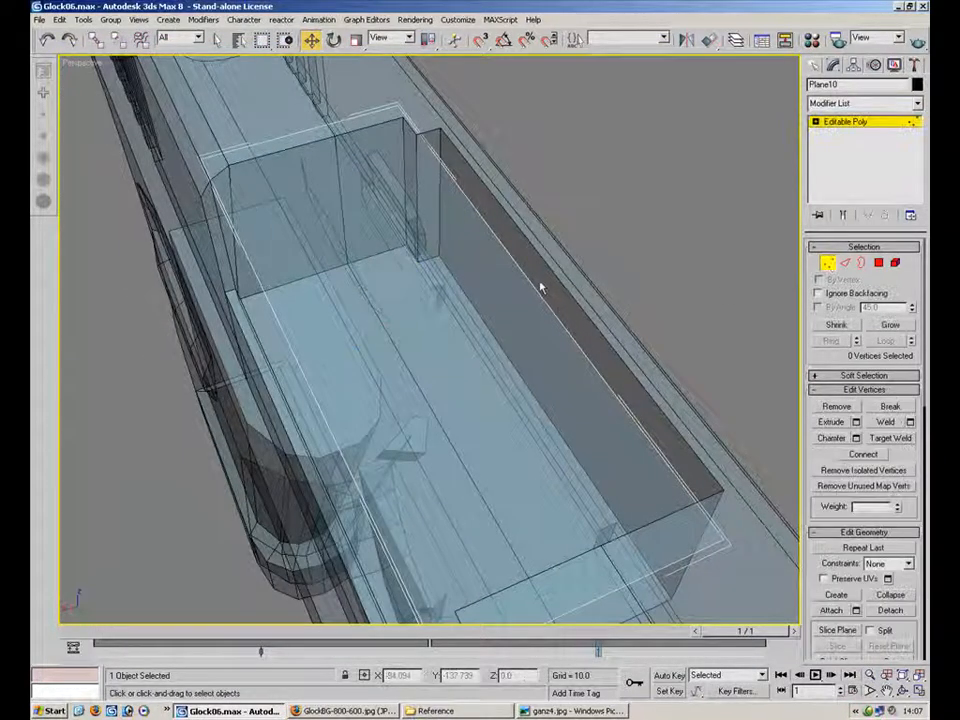
pyautogui.hotkey('alt', 'x')
pyautogui.keyDown('alt'); pyautogui.moveTo(511, 243); pyautogui.dragTo(460, 255, button='middle'); pyautogui.keyUp('alt')
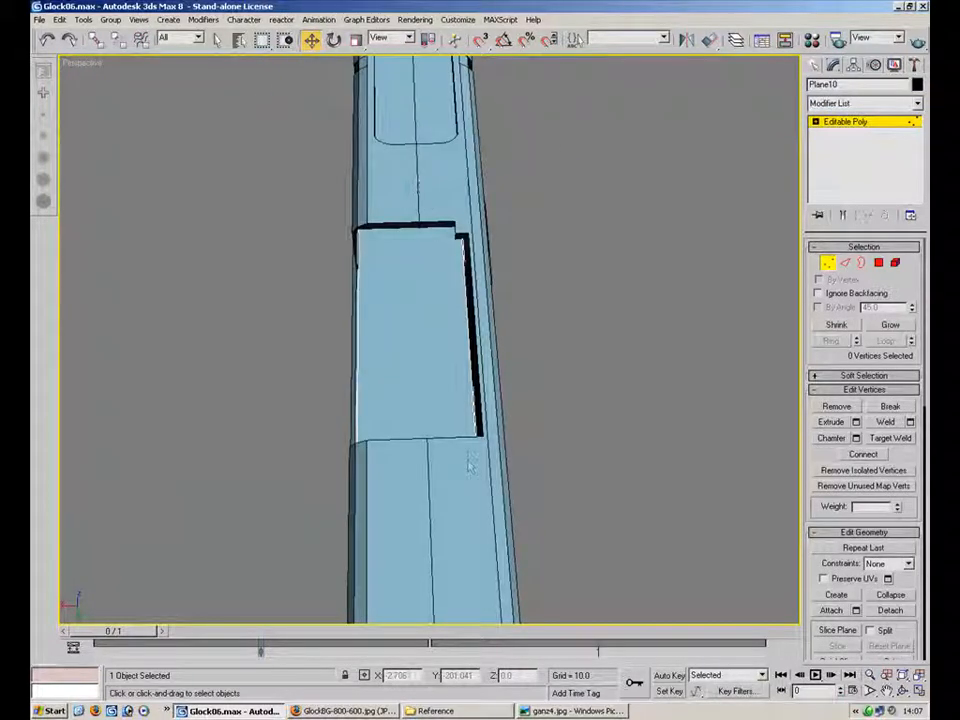
pyautogui.moveTo(418, 188); pyautogui.dragTo(490, 480)
pyautogui.moveTo(412, 323); pyautogui.dragTo(423, 319)
pyautogui.keyDown('alt'); pyautogui.moveTo(388, 347); pyautogui.dragTo(384, 186, button='middle'); pyautogui.keyUp('alt')
pyautogui.moveTo(197, 158); pyautogui.dragTo(302, 507)
pyautogui.moveTo(228, 288); pyautogui.dragTo(230, 286)
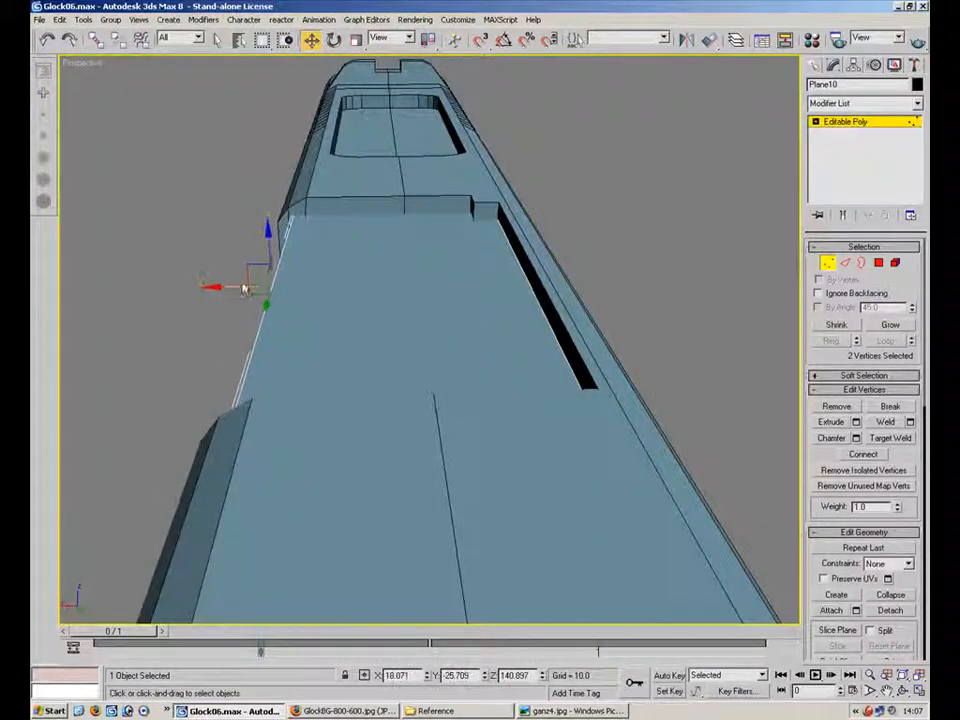
pyautogui.keyDown('shift'); pyautogui.moveTo(246, 370); pyautogui.dragTo(246, 374); pyautogui.keyUp('shift')
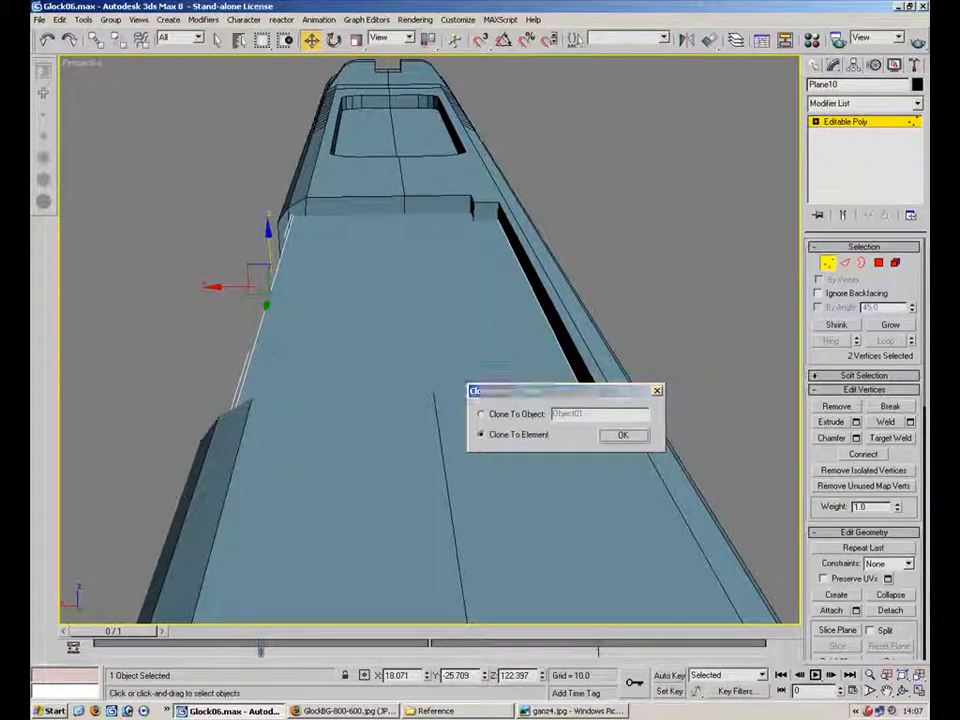
pyautogui.click(616, 436)
pyautogui.moveTo(376, 364)
pyautogui.keyDown('alt'); pyautogui.mouseDown(button='middle')
pyautogui.moveTo(446, 368)
pyautogui.moveTo(609, 325)
pyautogui.mouseUp(button='middle'); pyautogui.keyUp('alt')
pyautogui.hotkey('ctrl', 'z')
# - Extrude the plane's open-side edge straight down to the slide's ledge to form a vertical side wall
pyautogui.click(846, 263)
pyautogui.keyDown('alt'); pyautogui.moveTo(580, 280); pyautogui.dragTo(510, 390, button='middle'); pyautogui.keyUp('alt')
pyautogui.click(411, 416)
pyautogui.keyDown('alt'); pyautogui.moveTo(362, 439); pyautogui.dragTo(430, 318, button='middle'); pyautogui.keyUp('alt')
pyautogui.keyDown('shift'); pyautogui.moveTo(322, 242); pyautogui.dragTo(317, 433); pyautogui.keyUp('shift')
pyautogui.keyDown('alt'); pyautogui.moveTo(332, 317); pyautogui.dragTo(302, 405, button='middle'); pyautogui.keyUp('alt')
pyautogui.moveTo(294, 434)
pyautogui.mouseDown()
pyautogui.moveTo(294, 409)
pyautogui.moveTo(294, 427)
pyautogui.mouseUp()
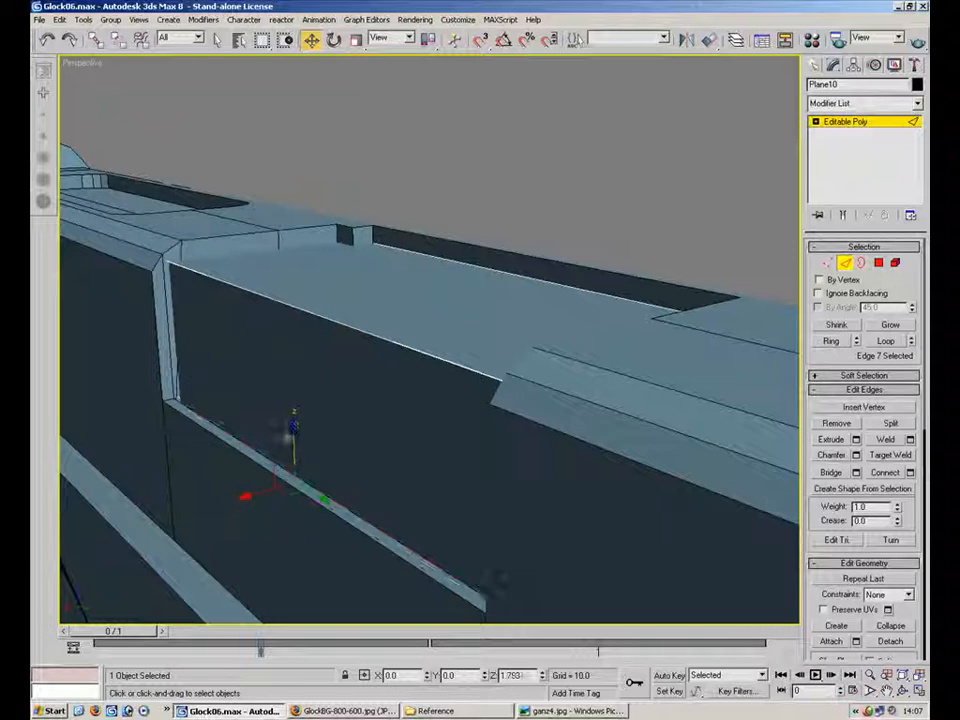
# - Chamfer the long edge between the plane's top and side wall, replacing a first 1.0 chamfer with a wider one
pyautogui.click(453, 340)
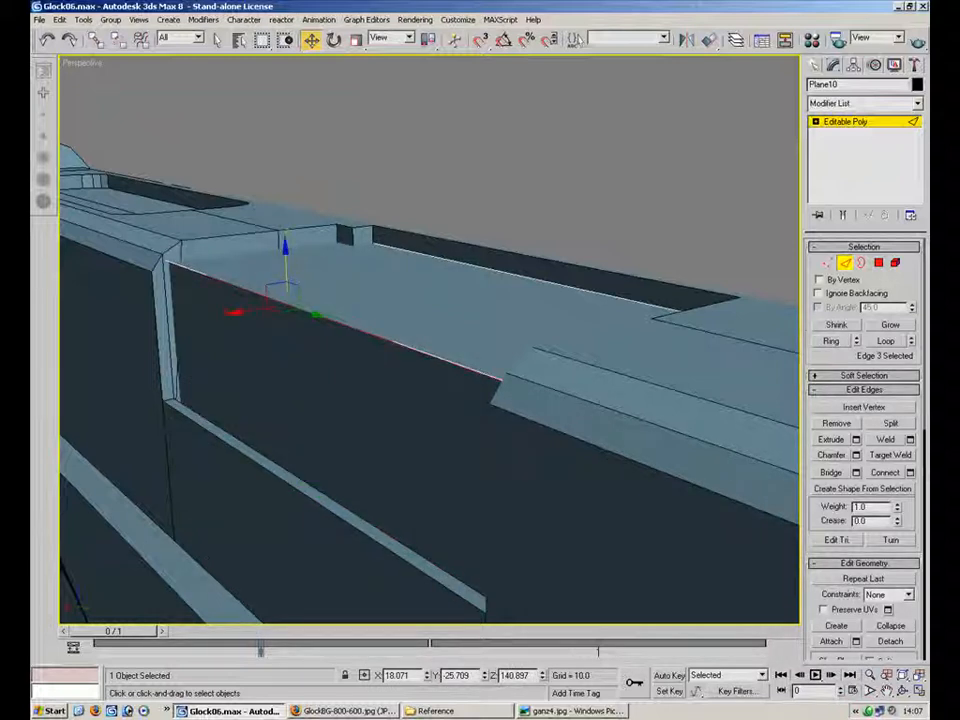
pyautogui.click(856, 455)
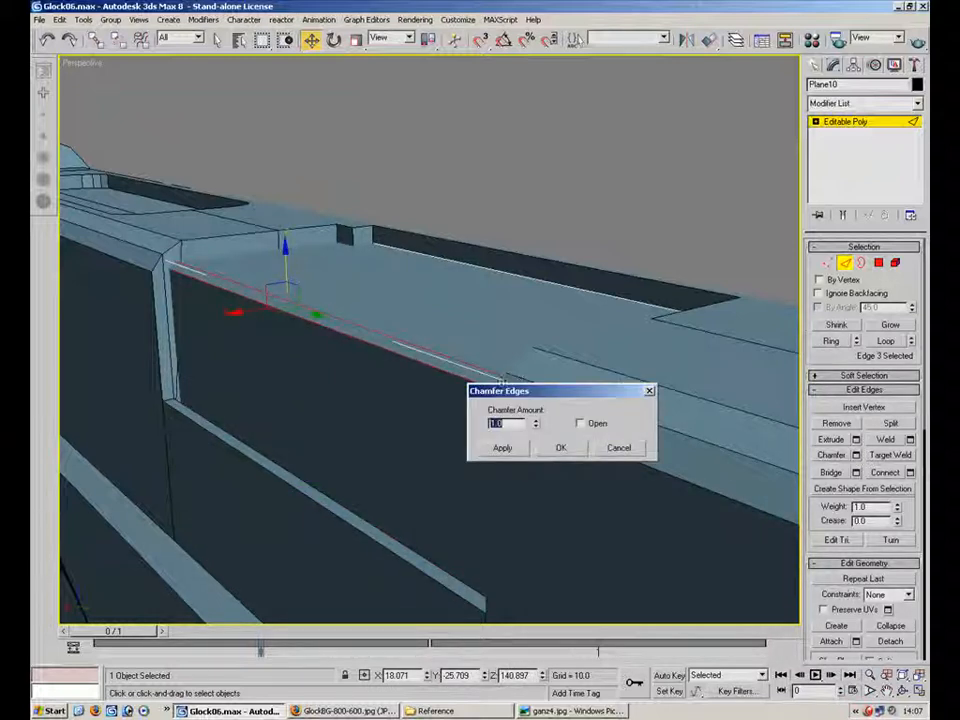
pyautogui.click(560, 447)
pyautogui.hotkey('ctrl', 'z')
pyautogui.click(856, 455)
pyautogui.moveTo(496, 391); pyautogui.dragTo(575, 368)
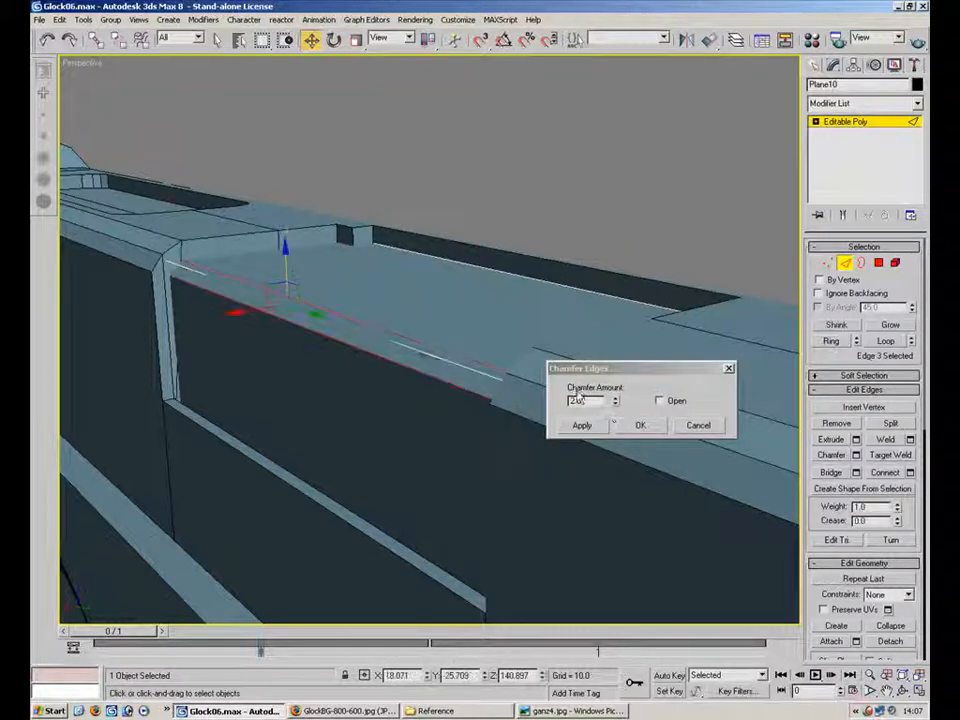
pyautogui.click(640, 426)
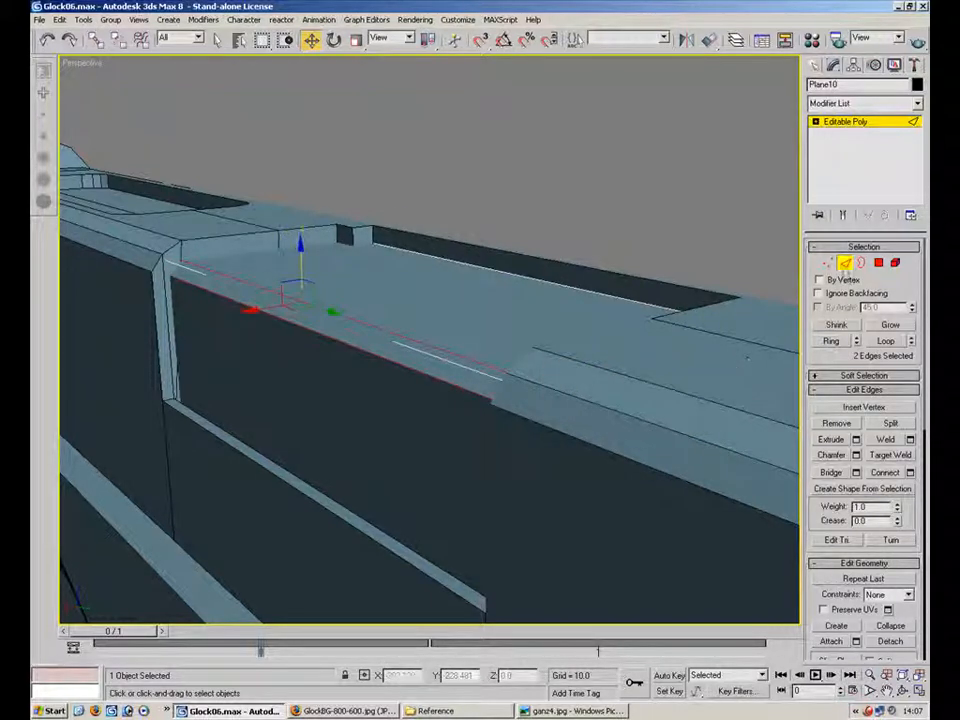
# - Select the slide object and hide it to expose the rear end of the new ejection port piece
pyautogui.click(570, 214)
pyautogui.keyDown('alt'); pyautogui.moveTo(570, 214); pyautogui.dragTo(400, 265, button='middle'); pyautogui.keyUp('alt')
pyautogui.click(366, 294)
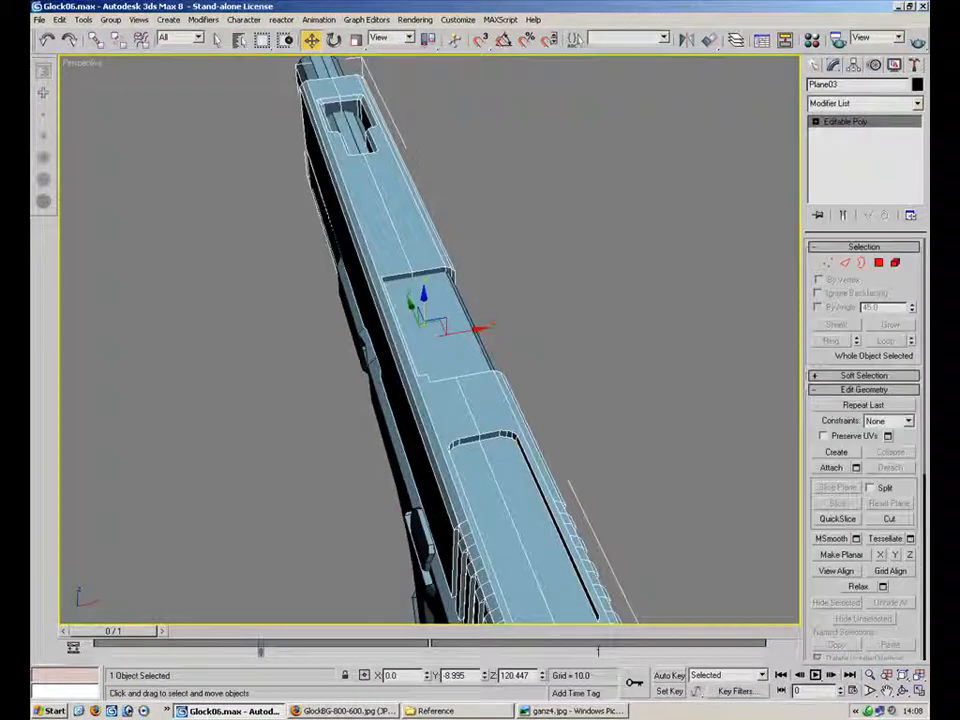
pyautogui.moveTo(413, 311); pyautogui.dragTo(422, 348)
pyautogui.rightClick(470, 381)
pyautogui.click(514, 345)
pyautogui.keyDown('alt'); pyautogui.moveTo(531, 360); pyautogui.dragTo(533, 334, button='middle'); pyautogui.keyUp('alt')
pyautogui.scroll(4, 532, 333)
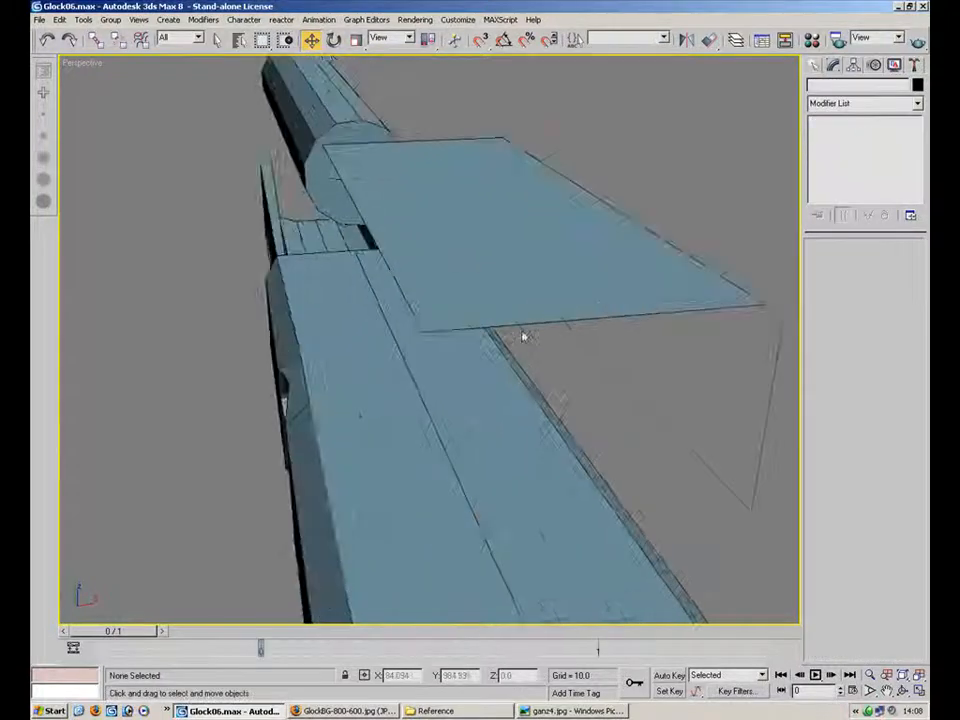
# - Extrude the piece's rear side-wall and bevel edges inward and its rear top edge down to Z 139.514 as a thin rim
pyautogui.click(479, 187)
pyautogui.click(846, 263)
pyautogui.click(721, 313)
pyautogui.keyDown('alt'); pyautogui.moveTo(722, 314); pyautogui.dragTo(489, 311, button='middle'); pyautogui.keyUp('alt')
pyautogui.keyDown('ctrl'); pyautogui.click(458, 358); pyautogui.keyUp('ctrl')
pyautogui.keyDown('ctrl'); pyautogui.click(457, 362); pyautogui.keyUp('ctrl')
pyautogui.moveTo(428, 338); pyautogui.dragTo(129, 261)
pyautogui.click(130, 254)
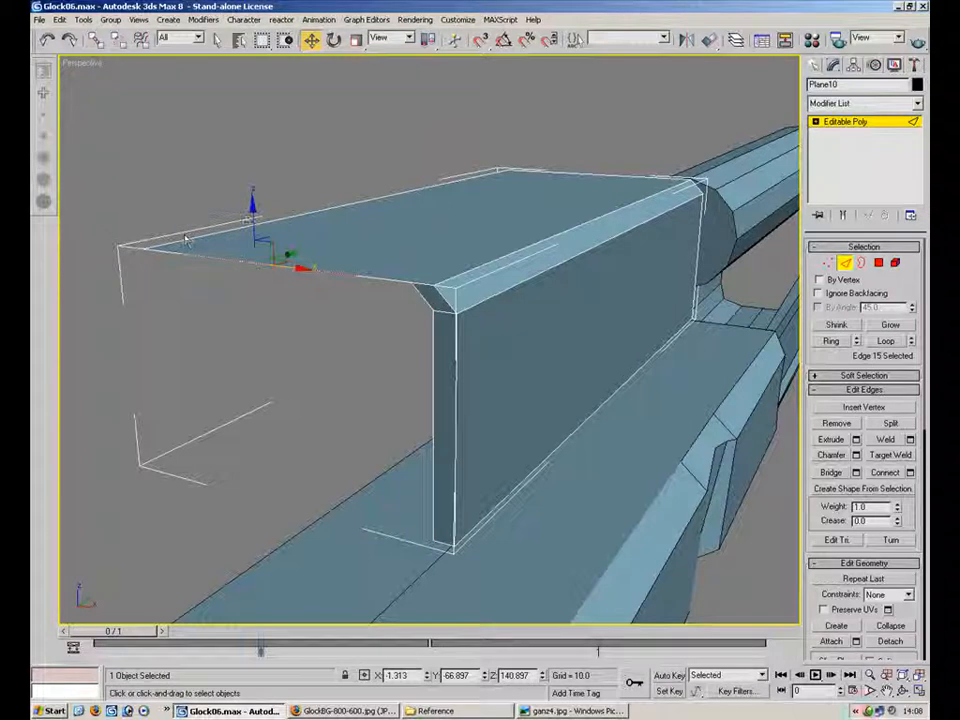
pyautogui.moveTo(251, 224); pyautogui.dragTo(250, 244)
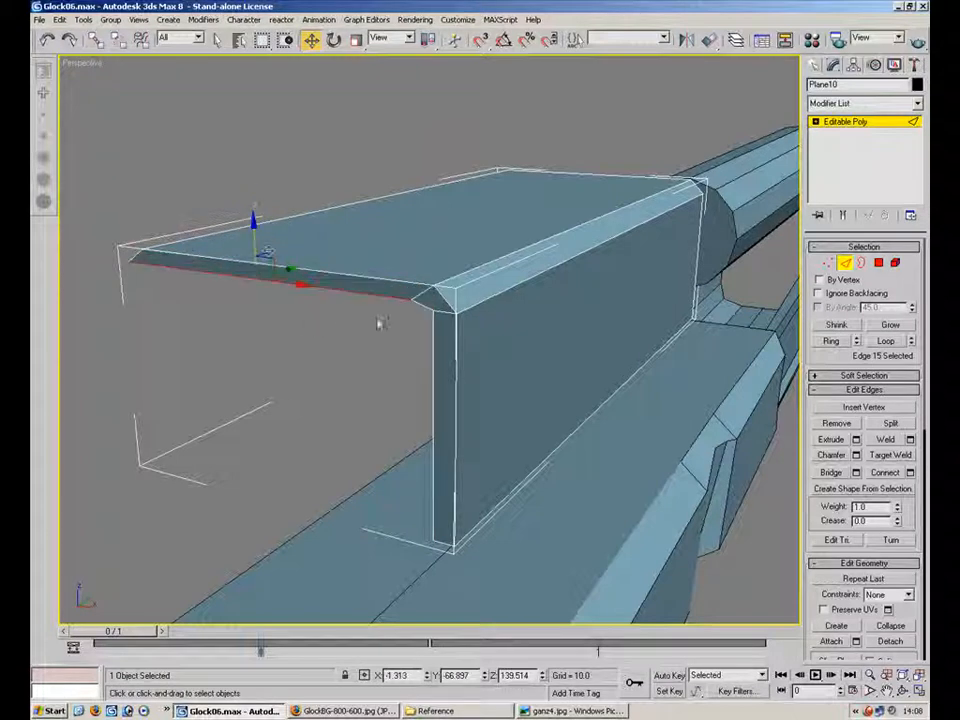
# - Move the rim's loose corner vertex over to the bevel and set the opposite lower vertex to X -14.672, matching the vertex above
pyautogui.press('1')
pyautogui.click(436, 302)
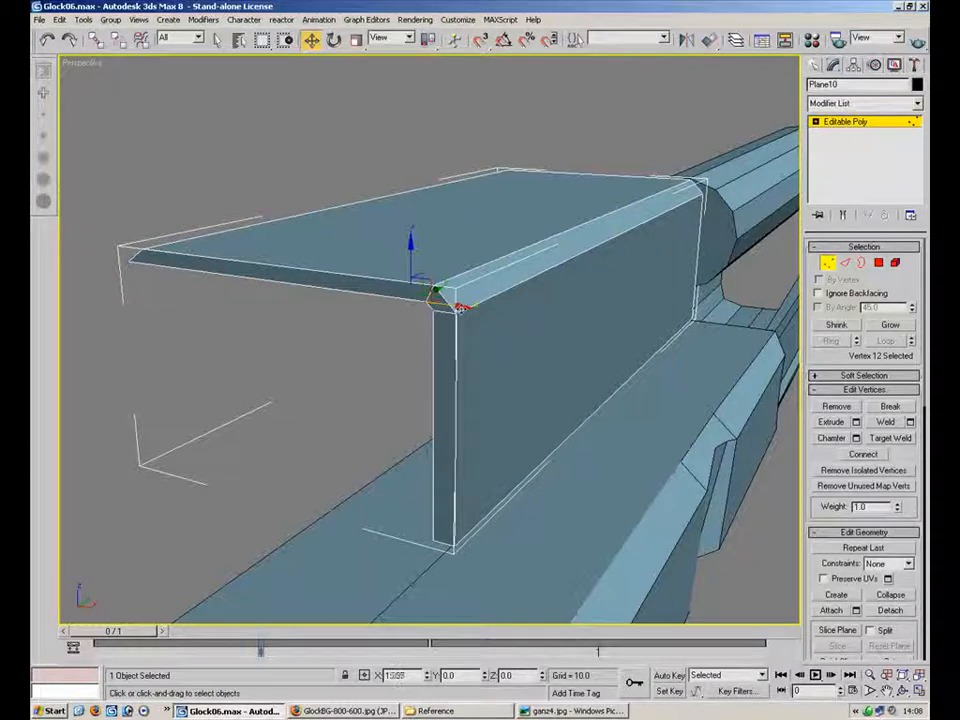
pyautogui.keyDown('alt'); pyautogui.moveTo(345, 231); pyautogui.dragTo(292, 218, button='middle'); pyautogui.keyUp('alt')
pyautogui.click(289, 217)
pyautogui.click(304, 201)
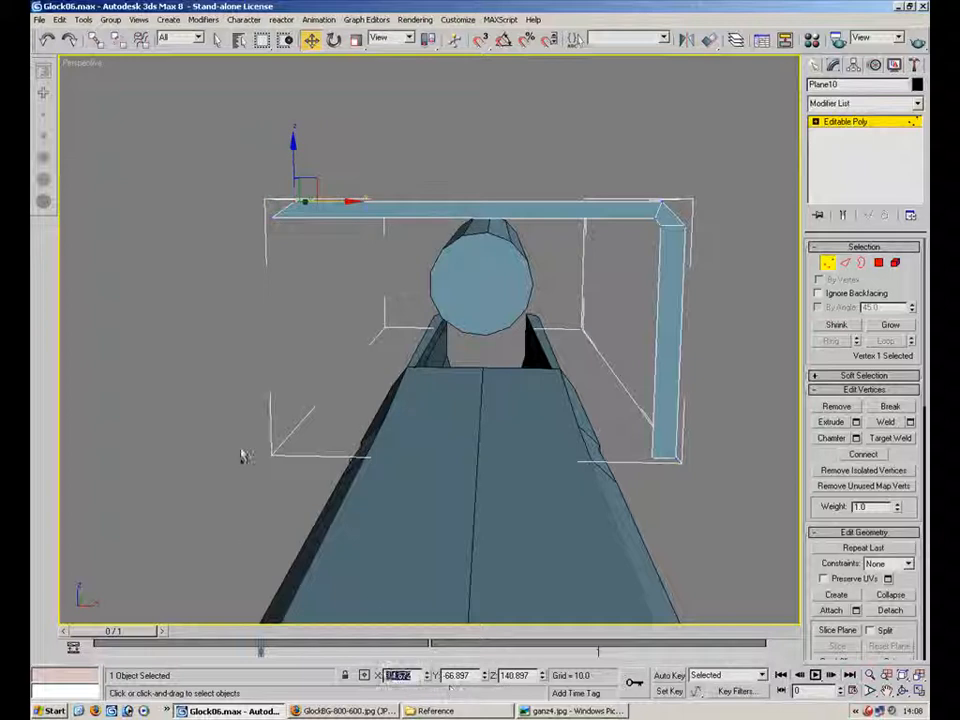
pyautogui.moveTo(231, 218); pyautogui.dragTo(231, 219)
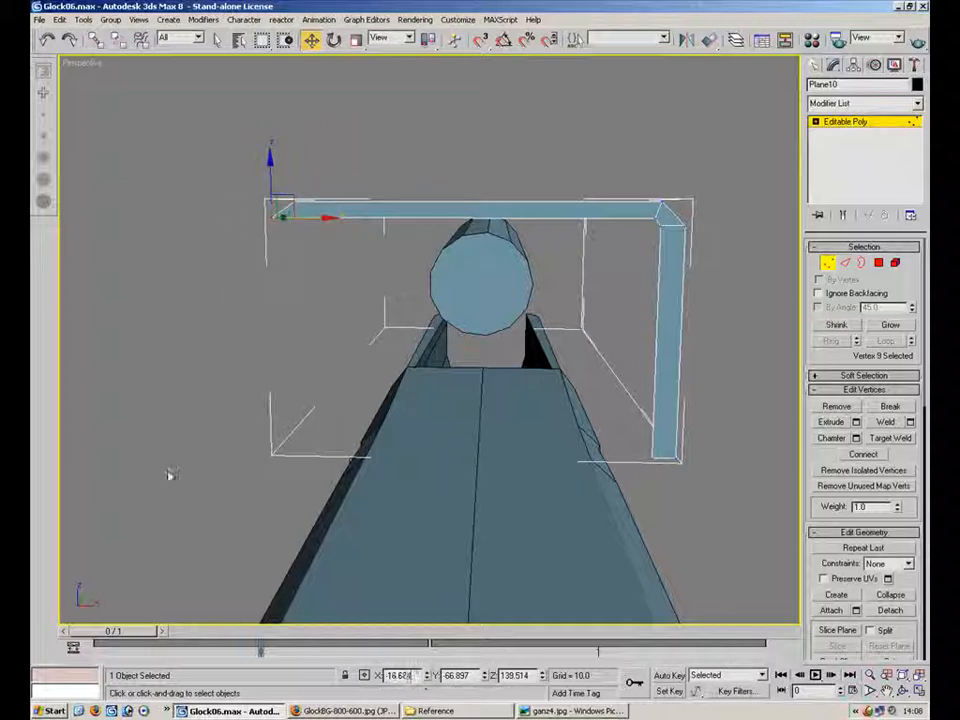
pyautogui.write('-14.672')
pyautogui.press('Return')
pyautogui.click(697, 352)
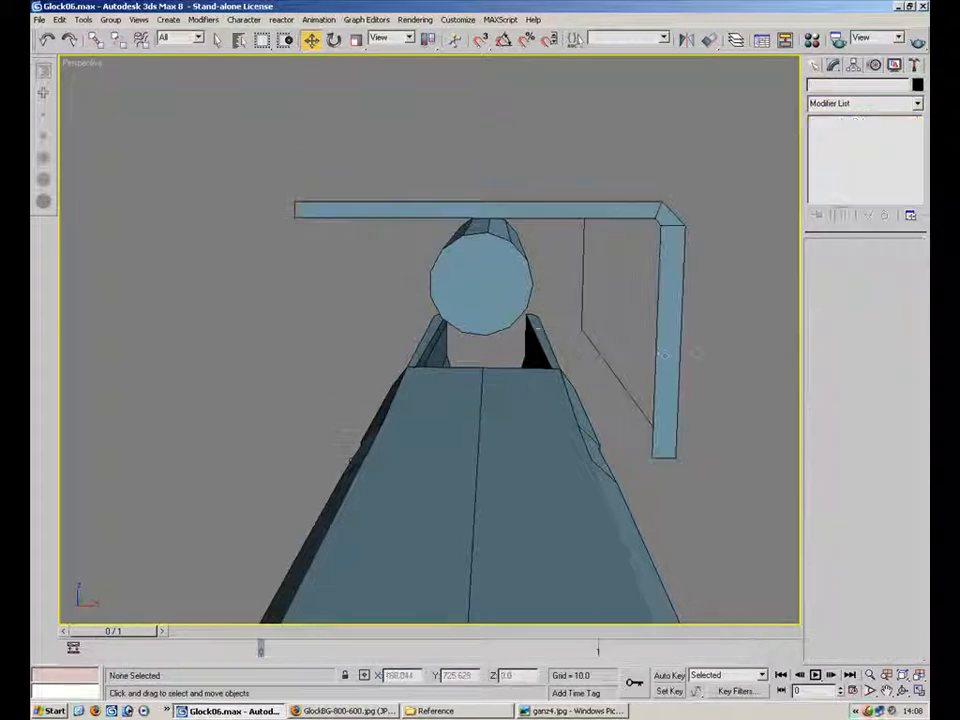
# - Unhide all objects to compare the new piece with the slide around it
pyautogui.keyDown('alt'); pyautogui.moveTo(666, 342); pyautogui.dragTo(677, 321, button='middle'); pyautogui.keyUp('alt')
pyautogui.rightClick(693, 172)
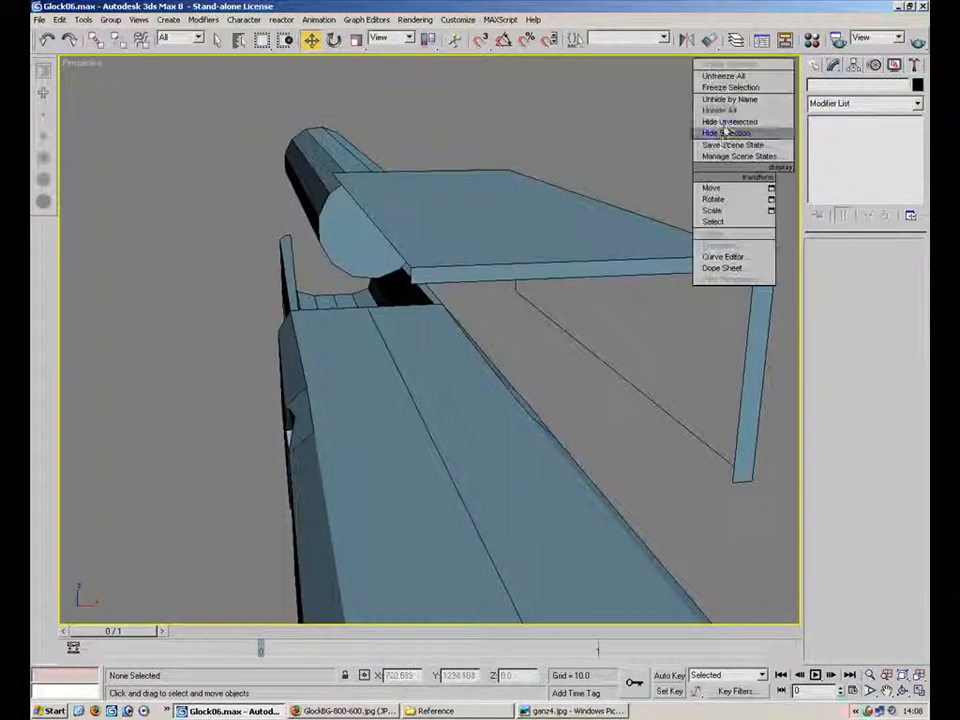
pyautogui.click(723, 113)
pyautogui.keyDown('alt'); pyautogui.moveTo(666, 240); pyautogui.dragTo(624, 274, button='middle'); pyautogui.keyUp('alt')
pyautogui.scroll(-1, 600, 292)
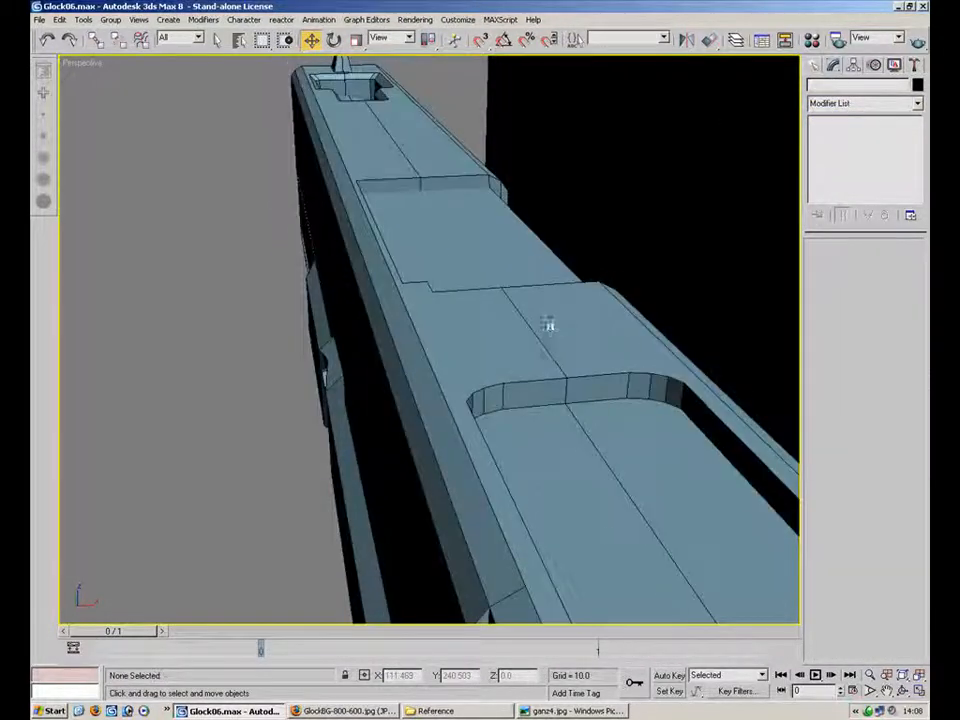
# - Hide the slide again so only the port piece, barrel, frame and reference image stay visible
pyautogui.click(434, 288)
pyautogui.moveTo(430, 289); pyautogui.dragTo(466, 362)
pyautogui.rightClick(446, 370)
pyautogui.rightClick(606, 343)
pyautogui.click(645, 303)
pyautogui.keyDown('alt'); pyautogui.moveTo(649, 306); pyautogui.dragTo(664, 201, button='middle'); pyautogui.keyUp('alt')
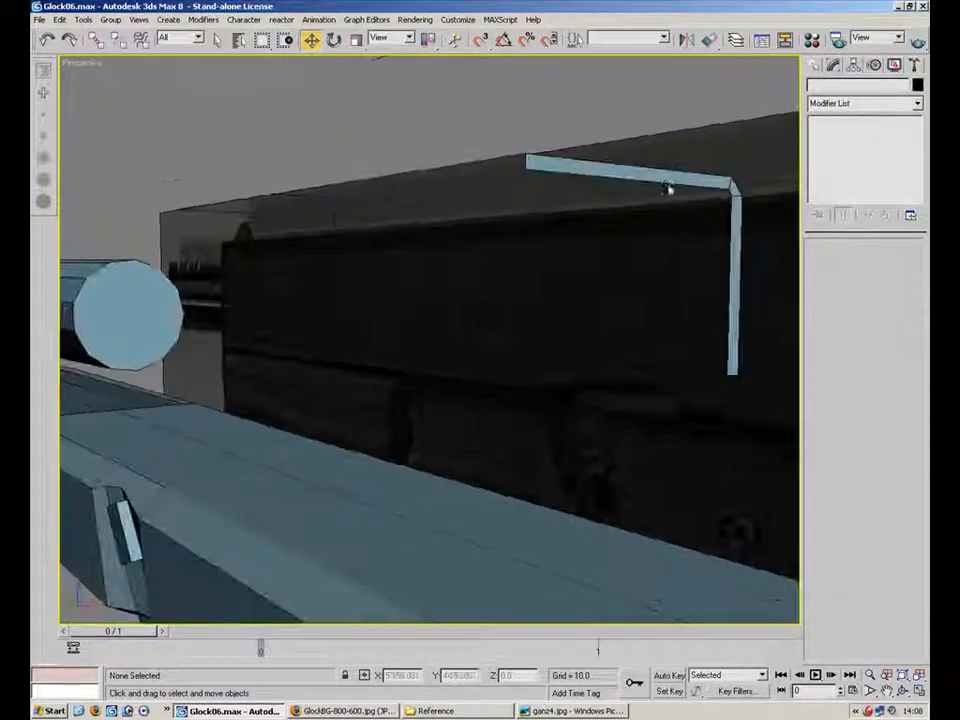
# - Extrude the vertical inner edge of the port piece's rear rim inward across the width of the opening
pyautogui.click(742, 185)
pyautogui.click(845, 262)
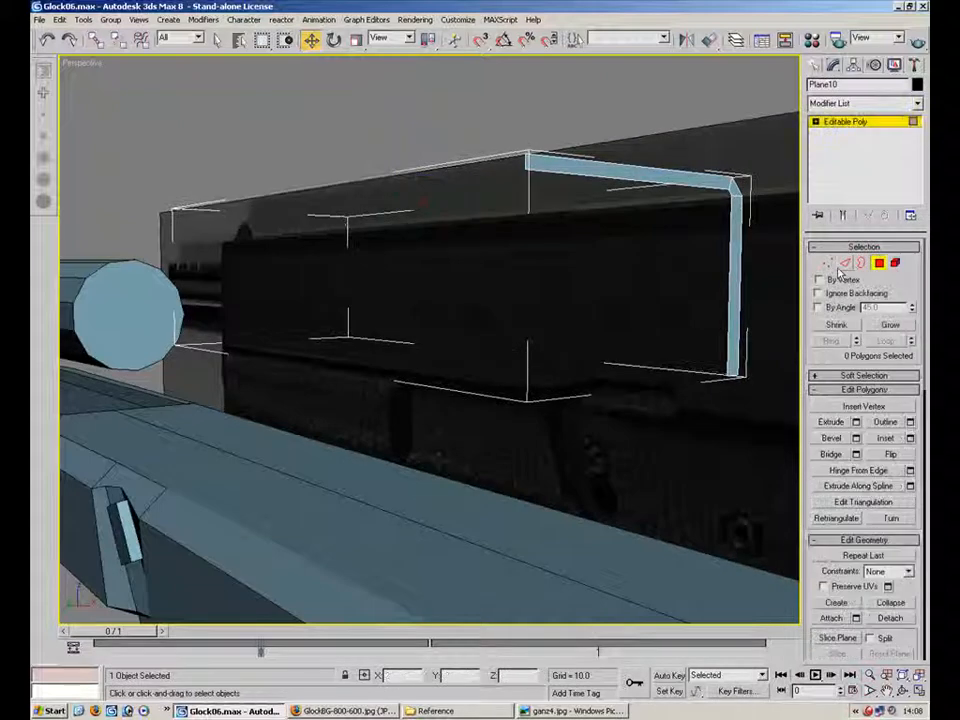
pyautogui.click(735, 285)
pyautogui.keyDown('shift'); pyautogui.moveTo(700, 287); pyautogui.dragTo(362, 288); pyautogui.keyUp('shift')
pyautogui.click(845, 262)
pyautogui.click(766, 250)
# - Unhide all objects to bring the slide back around the port piece
pyautogui.keyDown('alt'); pyautogui.moveTo(611, 251); pyautogui.dragTo(576, 204, button='middle'); pyautogui.keyUp('alt')
pyautogui.keyDown('alt'); pyautogui.moveTo(304, 219); pyautogui.dragTo(378, 190, button='middle'); pyautogui.keyUp('alt')
pyautogui.keyDown('alt'); pyautogui.moveTo(322, 142); pyautogui.dragTo(401, 197, button='middle'); pyautogui.keyUp('alt')
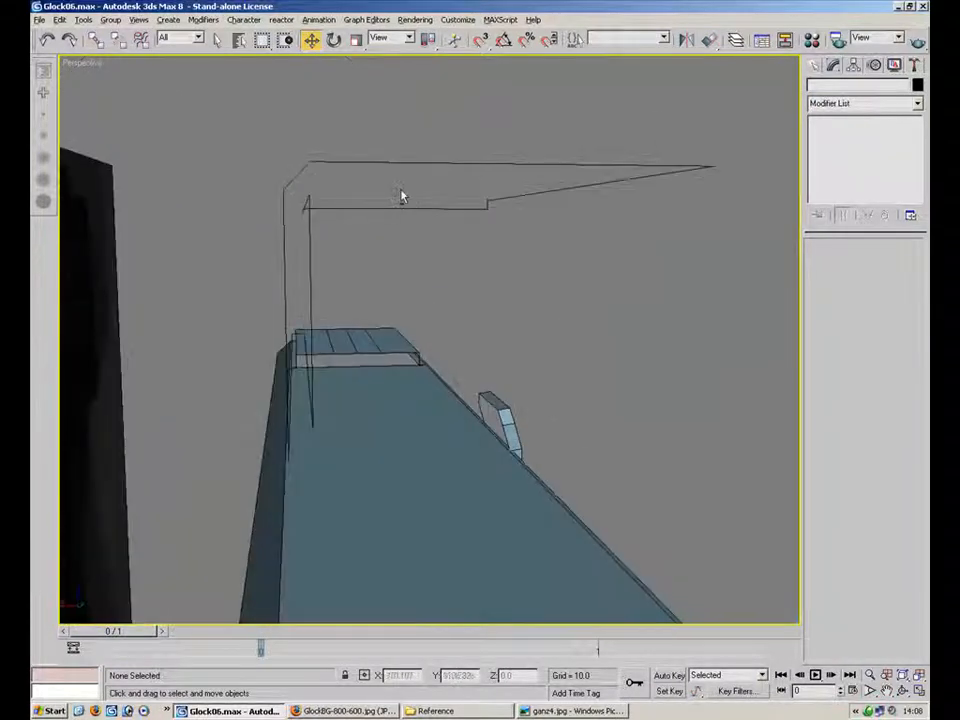
pyautogui.keyDown('alt'); pyautogui.moveTo(413, 320); pyautogui.dragTo(666, 332, button='middle'); pyautogui.keyUp('alt')
pyautogui.rightClick(566, 285)
pyautogui.click(604, 232)
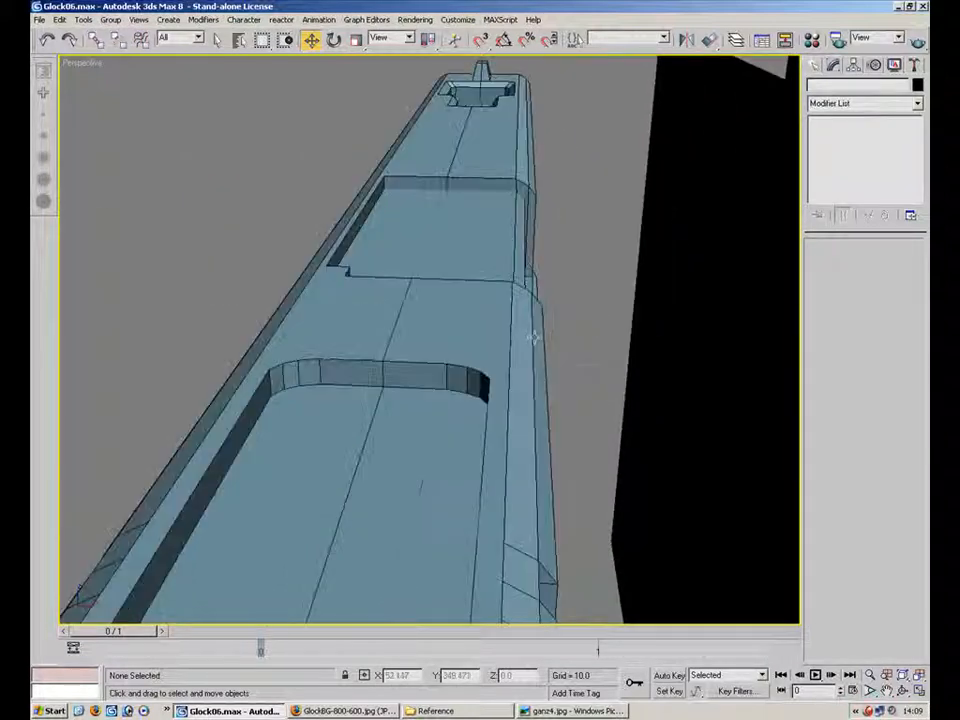
# - Examine how the barrel block fills the ejection port from above, from the side and across the whole pistol
pyautogui.keyDown('alt'); pyautogui.moveTo(423, 364); pyautogui.dragTo(433, 185, button='middle'); pyautogui.keyUp('alt')
pyautogui.keyDown('alt'); pyautogui.moveTo(420, 269); pyautogui.dragTo(377, 244, button='middle'); pyautogui.keyUp('alt')
pyautogui.keyDown('alt'); pyautogui.moveTo(455, 290); pyautogui.dragTo(443, 340, button='middle'); pyautogui.keyUp('alt')
pyautogui.click(326, 302)
pyautogui.keyDown('alt'); pyautogui.moveTo(326, 302); pyautogui.dragTo(501, 306, button='middle'); pyautogui.keyUp('alt')
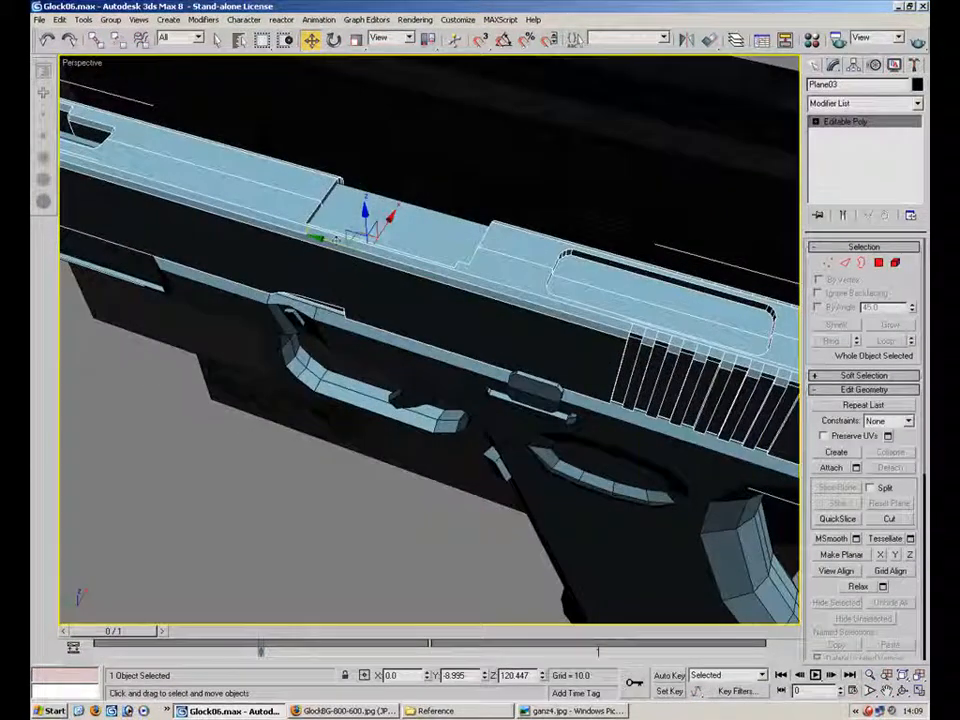
pyautogui.moveTo(382, 232)
pyautogui.mouseDown()
pyautogui.moveTo(459, 256)
pyautogui.moveTo(381, 222)
pyautogui.moveTo(497, 255)
pyautogui.moveTo(368, 226)
pyautogui.mouseUp()
pyautogui.keyDown('alt'); pyautogui.moveTo(326, 250); pyautogui.dragTo(626, 206, button='middle'); pyautogui.keyUp('alt')
pyautogui.click(727, 247)
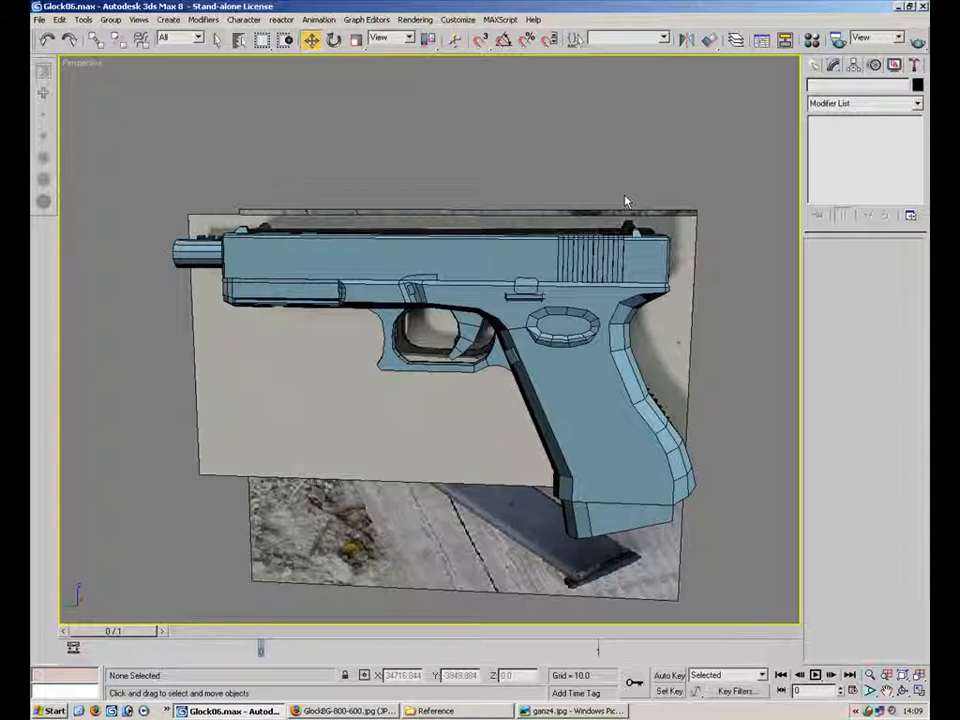
# - Create a 14-sided cylinder with a radius of about 18 and a height of about 1.4 over the reference's round detail at the slide's rear
pyautogui.click(814, 66)
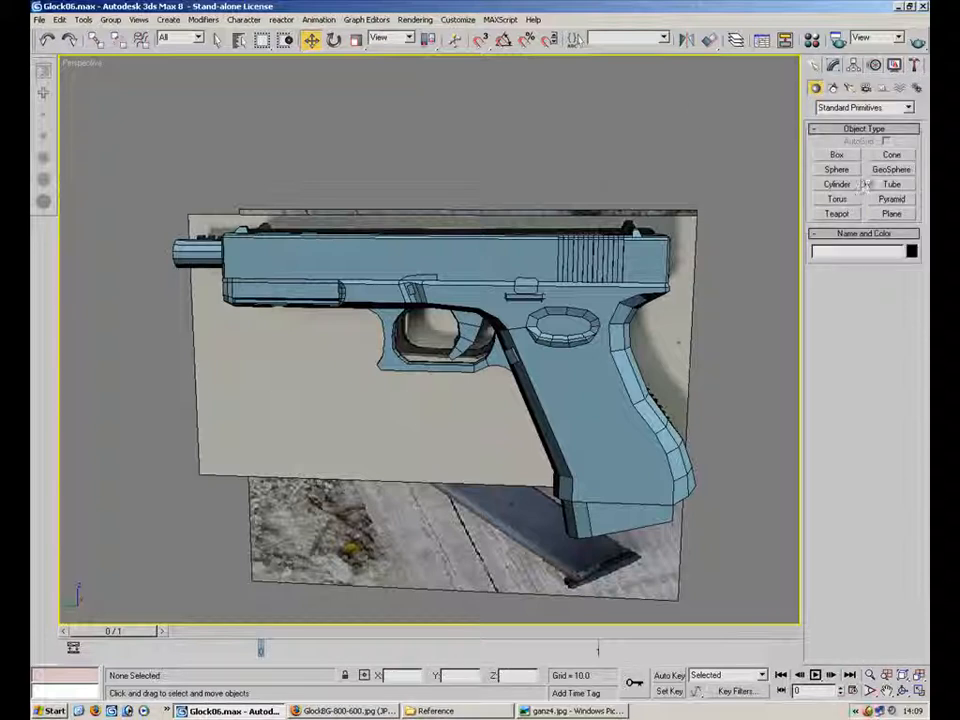
pyautogui.hotkey('alt', 'w')
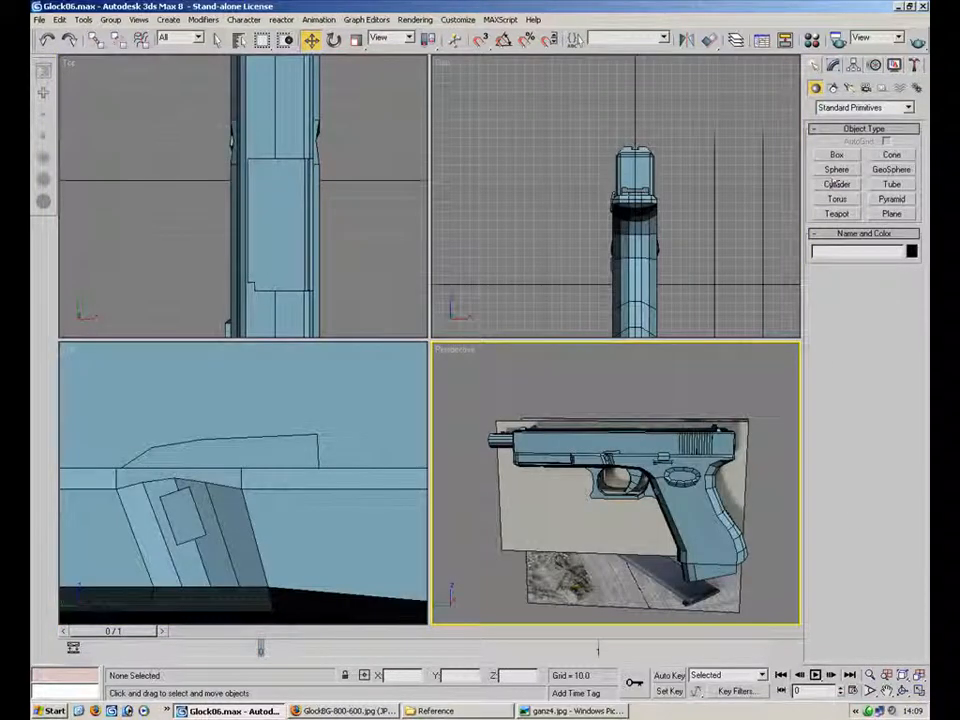
pyautogui.click(838, 186)
pyautogui.scroll(-5, 140, 490)
pyautogui.scroll(-2, 272, 456)
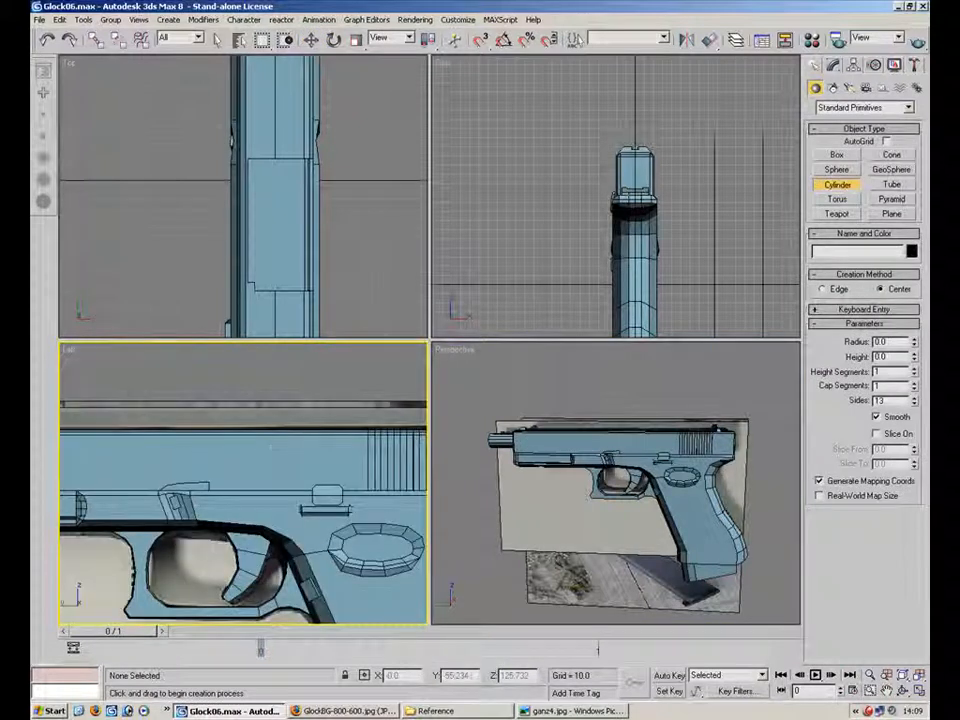
pyautogui.moveTo(272, 456); pyautogui.dragTo(150, 416, button='middle')
pyautogui.hotkey('alt', 'x')
pyautogui.scroll(4, 273, 428)
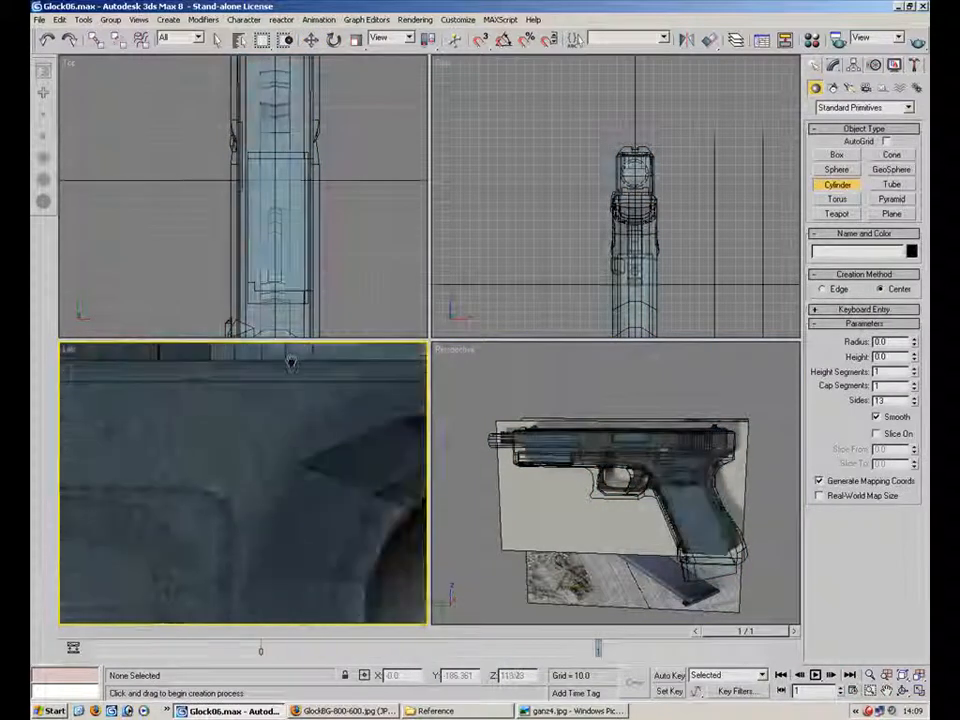
pyautogui.moveTo(289, 362); pyautogui.dragTo(293, 512, button='middle')
pyautogui.moveTo(311, 411); pyautogui.dragTo(261, 460, button='middle')
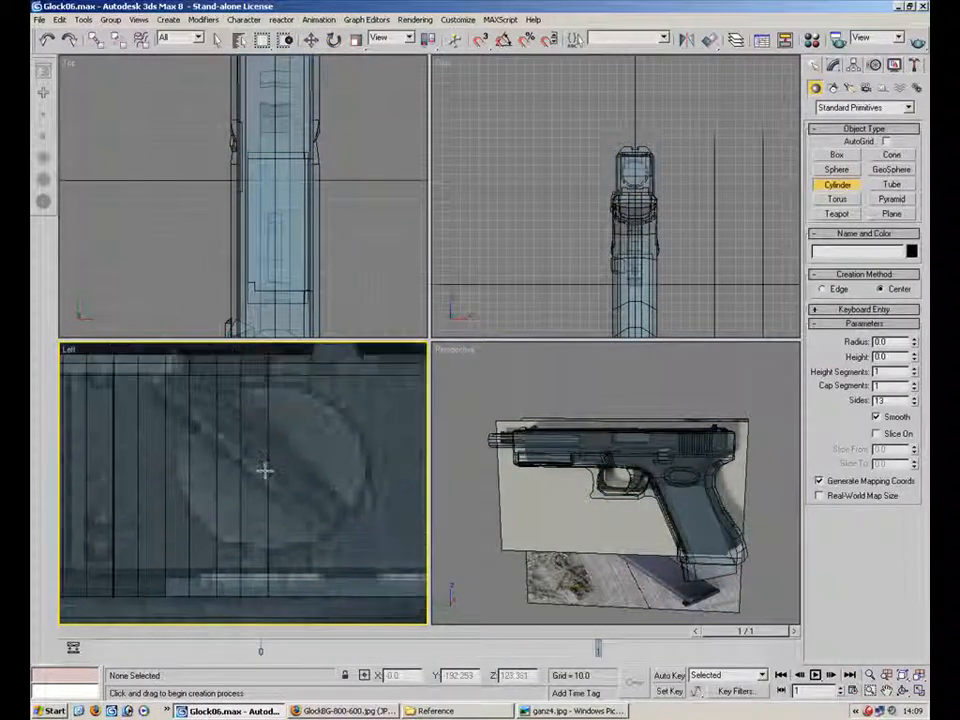
pyautogui.moveTo(271, 470); pyautogui.dragTo(194, 523)
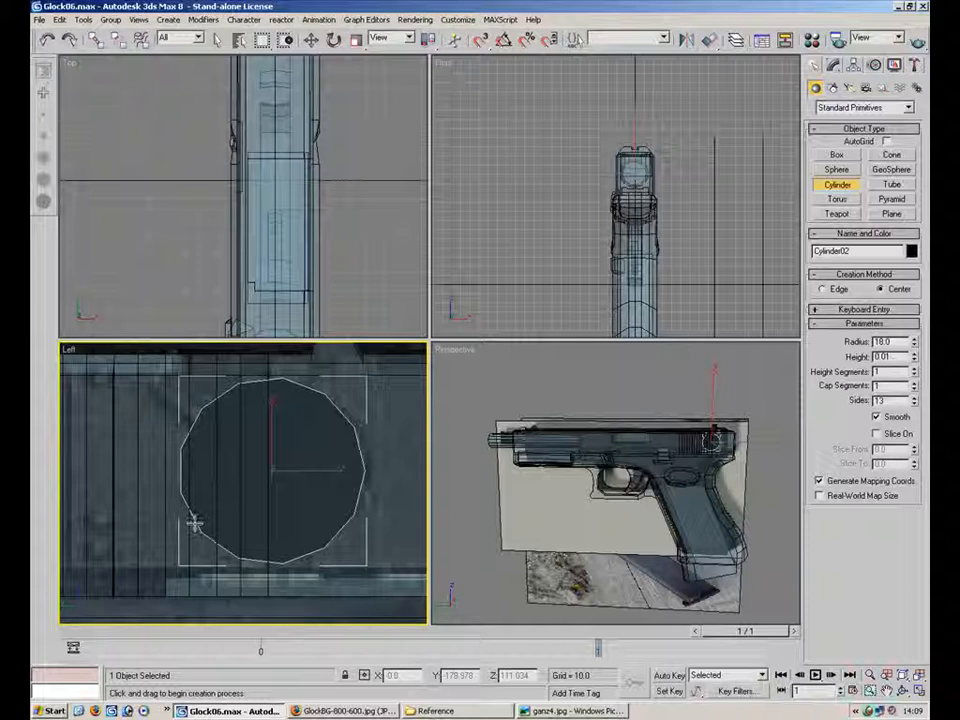
pyautogui.rightClick(194, 522)
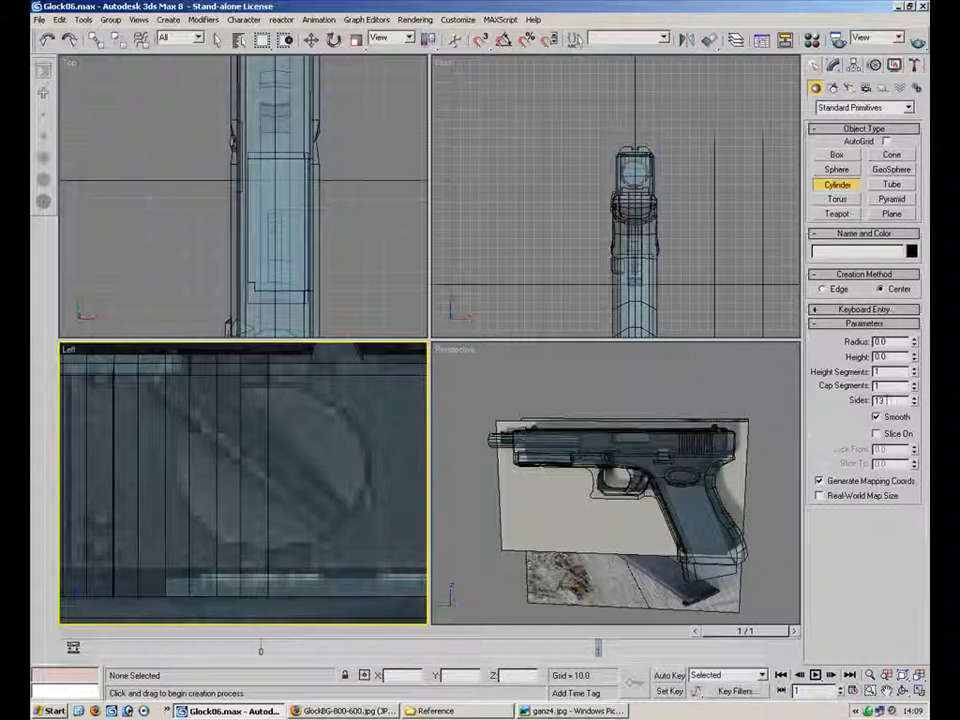
pyautogui.moveTo(266, 470); pyautogui.dragTo(198, 528)
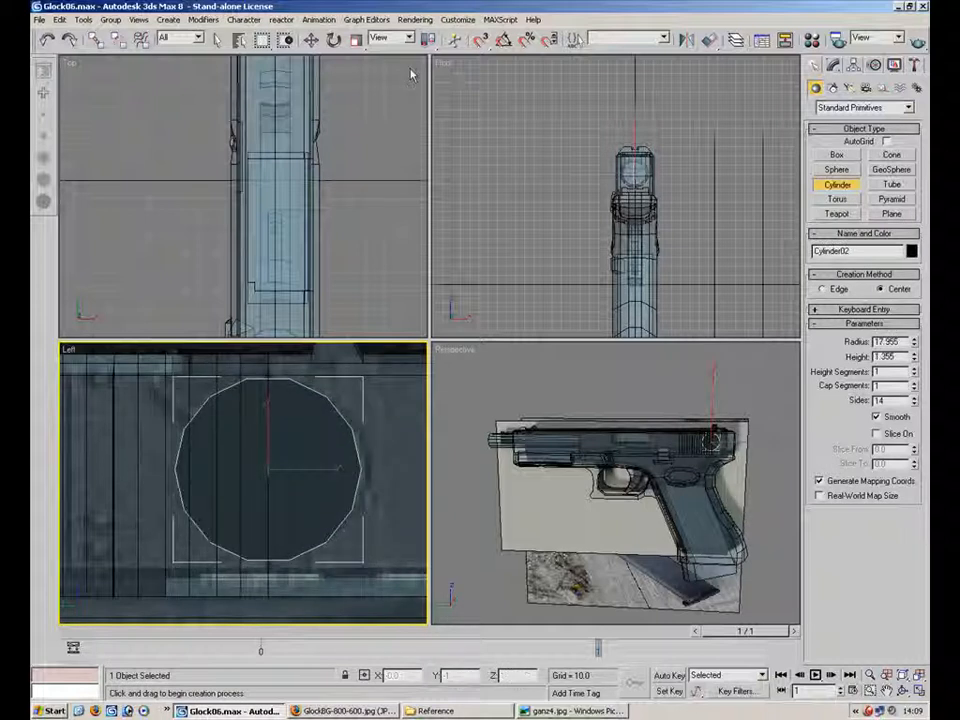
# - Move the thin cylinder sideways out of the slide to about X -33, clear of the side wall
pyautogui.click(311, 39)
pyautogui.moveTo(727, 537); pyautogui.dragTo(425, 275, button='middle')
pyautogui.hotkey('alt', 'w')
pyautogui.moveTo(588, 368); pyautogui.dragTo(551, 377)
pyautogui.scroll(10, 551, 377)
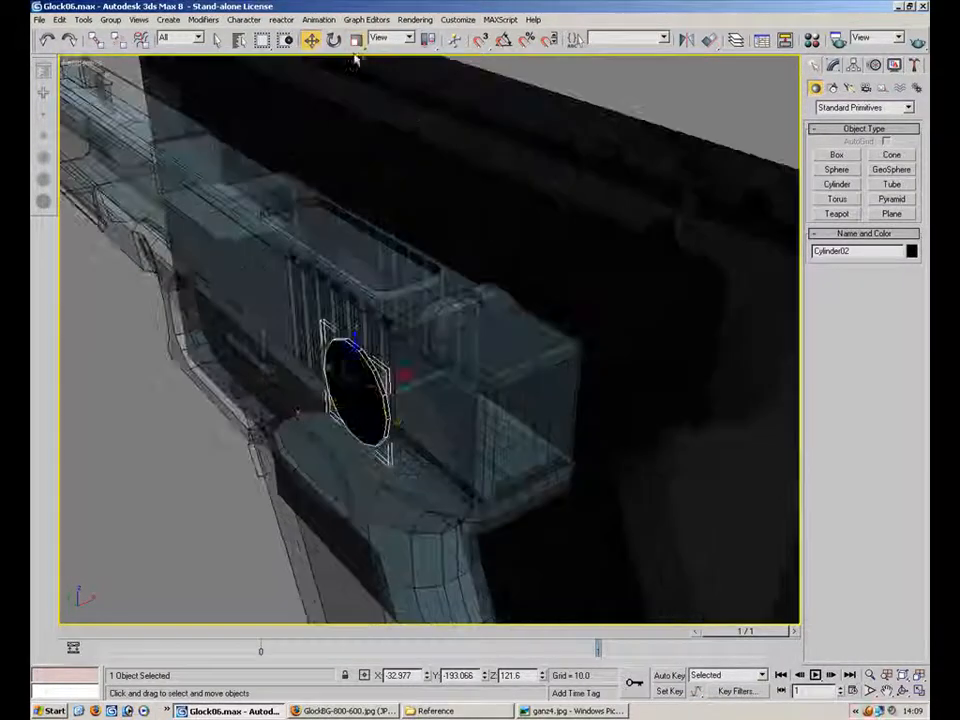
# - Convert the thin cylinder beside the slide to an Editable Poly
pyautogui.click(356, 39)
pyautogui.moveTo(304, 411); pyautogui.dragTo(180, 445)
pyautogui.keyDown('alt'); pyautogui.moveTo(540, 290); pyautogui.dragTo(395, 305, button='middle'); pyautogui.keyUp('alt')
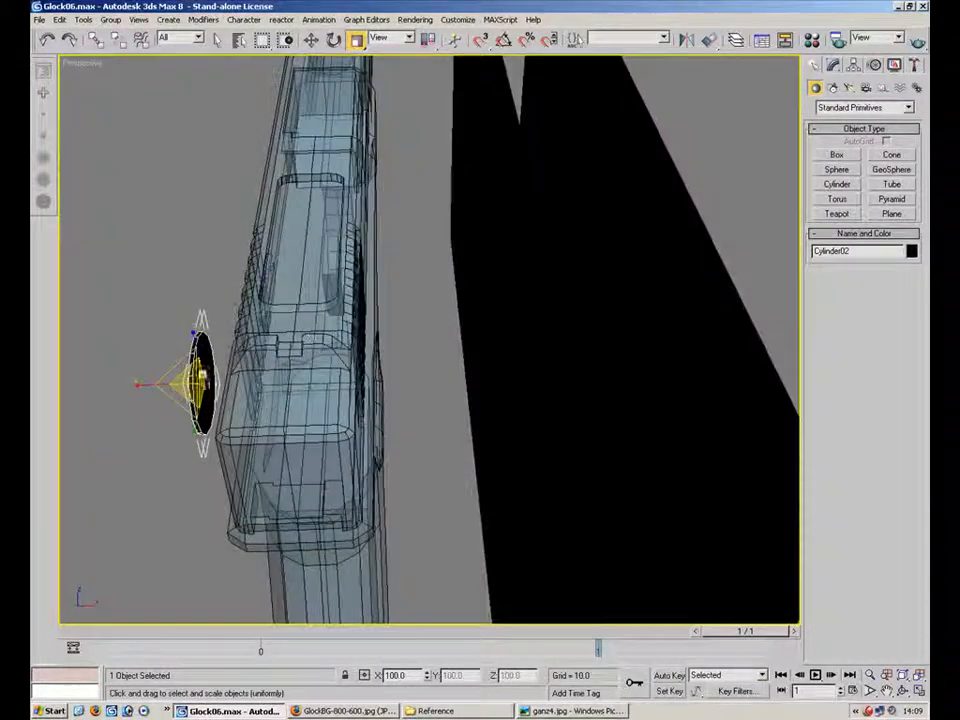
pyautogui.rightClick(189, 381)
pyautogui.moveTo(236, 493)
pyautogui.click(325, 506)
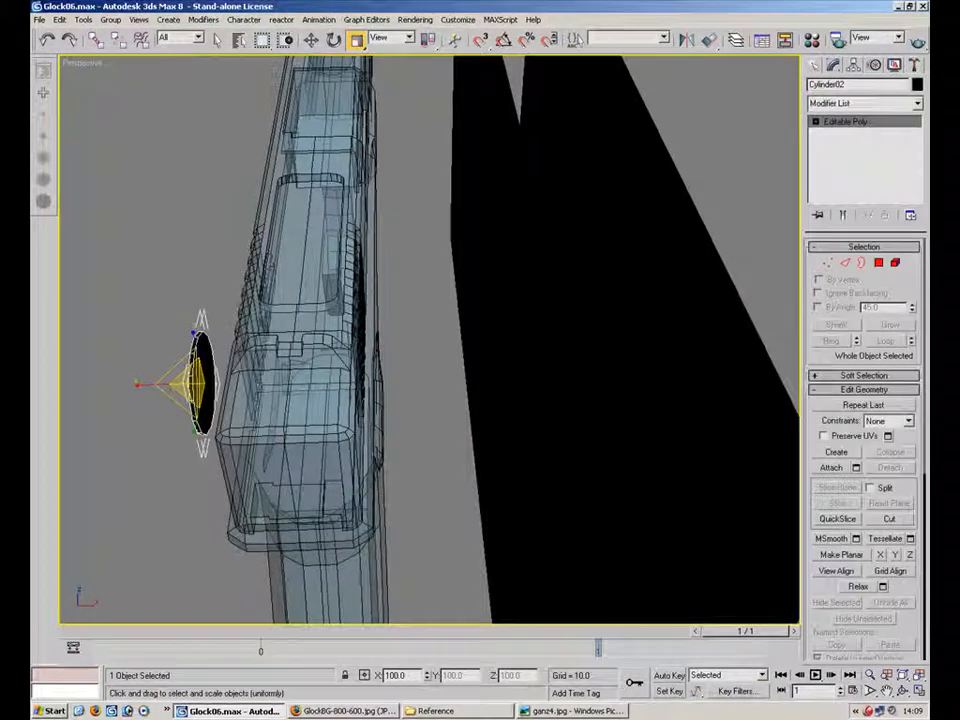
# - Select all visible polygons of the disc and thicken it by scaling them along X to about 237%
pyautogui.press('4')
pyautogui.keyDown('alt'); pyautogui.moveTo(193, 381); pyautogui.dragTo(367, 290, button='middle'); pyautogui.keyUp('alt')
pyautogui.moveTo(422, 208); pyautogui.dragTo(503, 504)
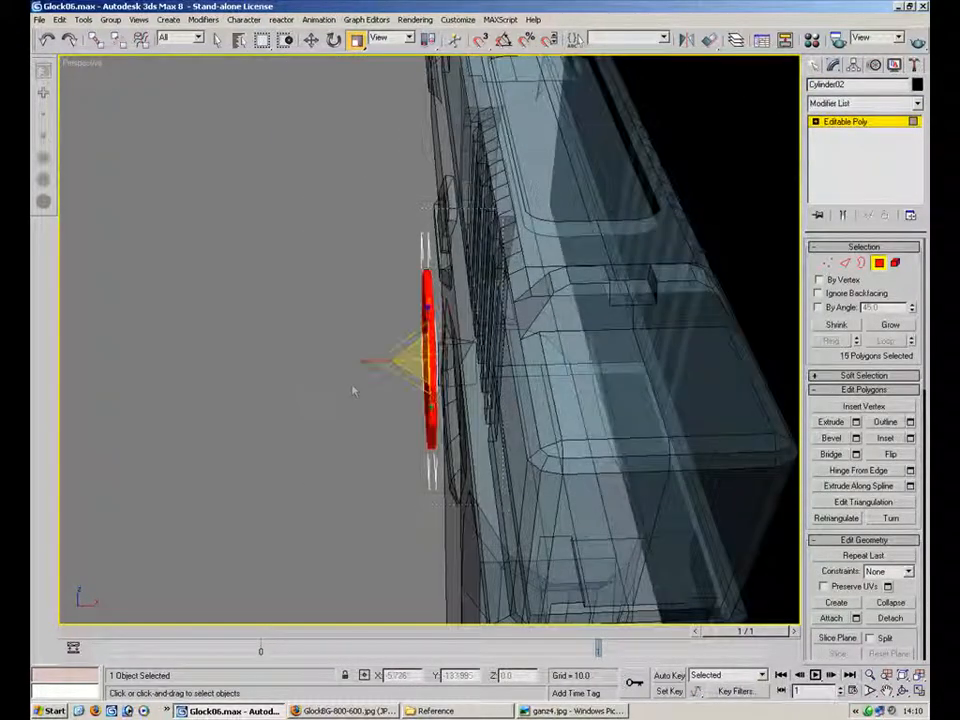
pyautogui.moveTo(369, 354); pyautogui.dragTo(258, 364)
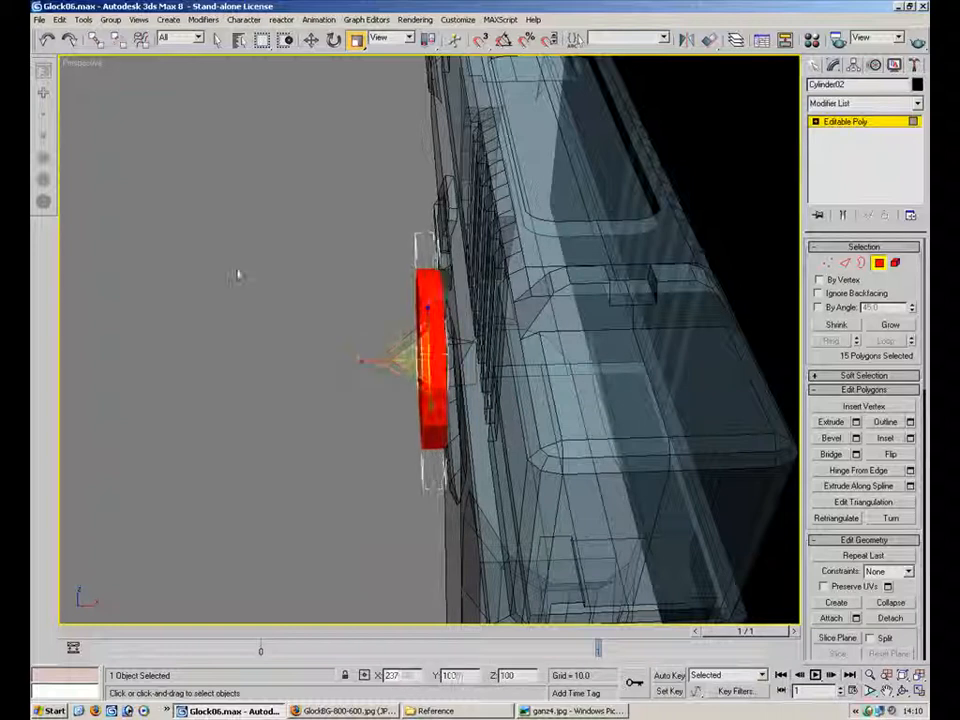
# - Move the disc's polygons along X into the slide's side wall, leaving only a thin raised edge, and deselect them
pyautogui.click(311, 40)
pyautogui.moveTo(481, 358); pyautogui.dragTo(528, 355)
pyautogui.keyDown('alt'); pyautogui.moveTo(523, 352); pyautogui.dragTo(497, 302, button='middle'); pyautogui.keyUp('alt')
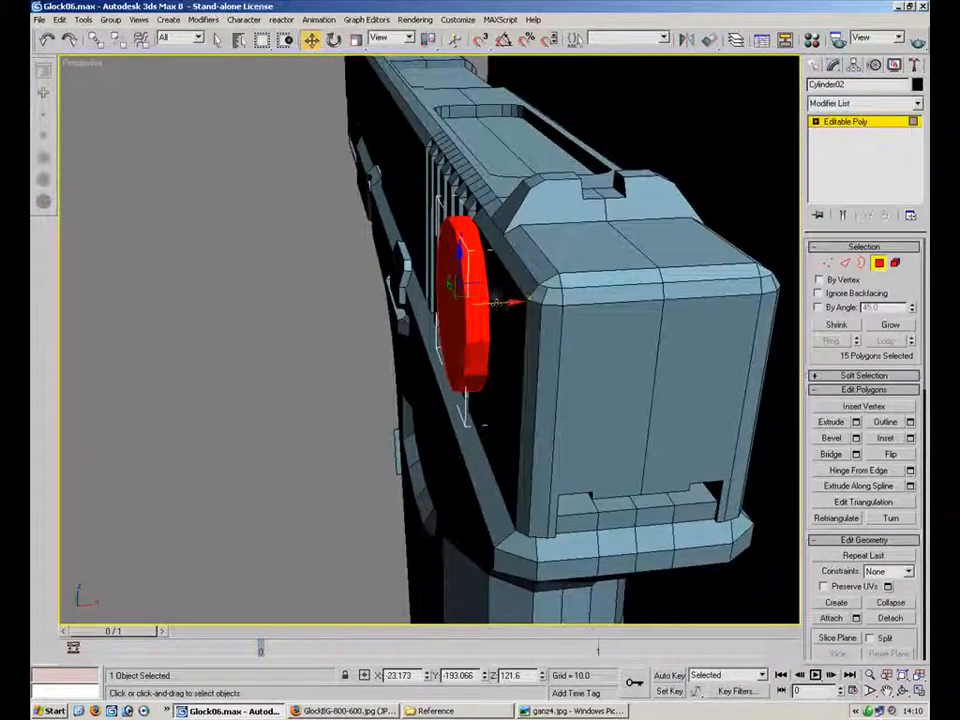
pyautogui.moveTo(497, 302); pyautogui.dragTo(511, 301)
pyautogui.click(289, 360)
# - Assign the blue 01 - Default material to the disc
pyautogui.keyDown('alt'); pyautogui.moveTo(289, 360); pyautogui.dragTo(443, 349, button='middle'); pyautogui.keyUp('alt')
pyautogui.press('m')
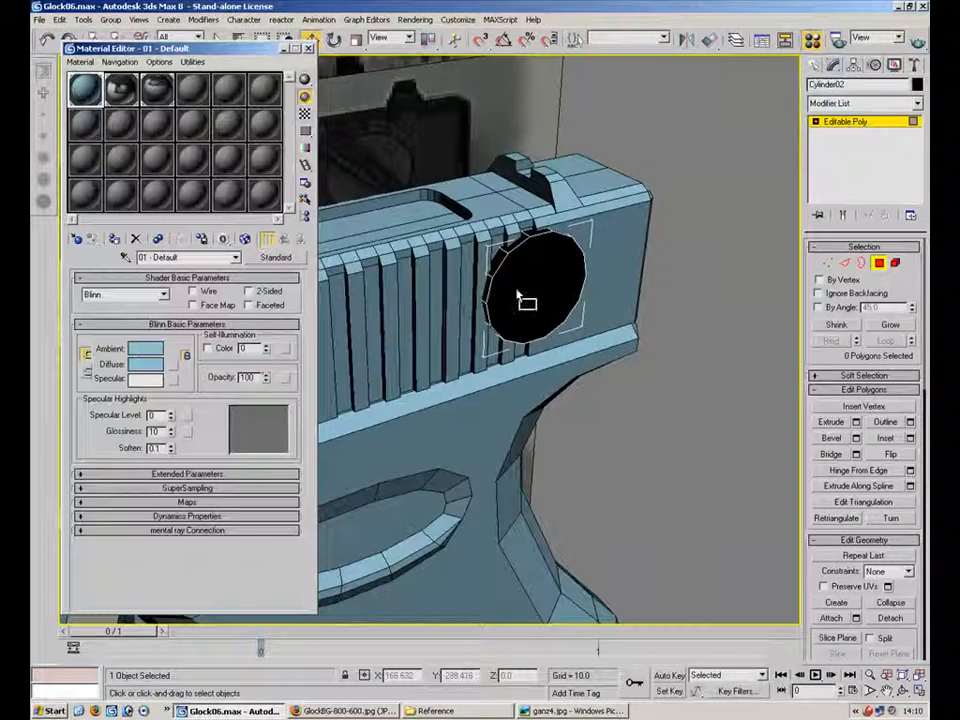
pyautogui.click(308, 48)
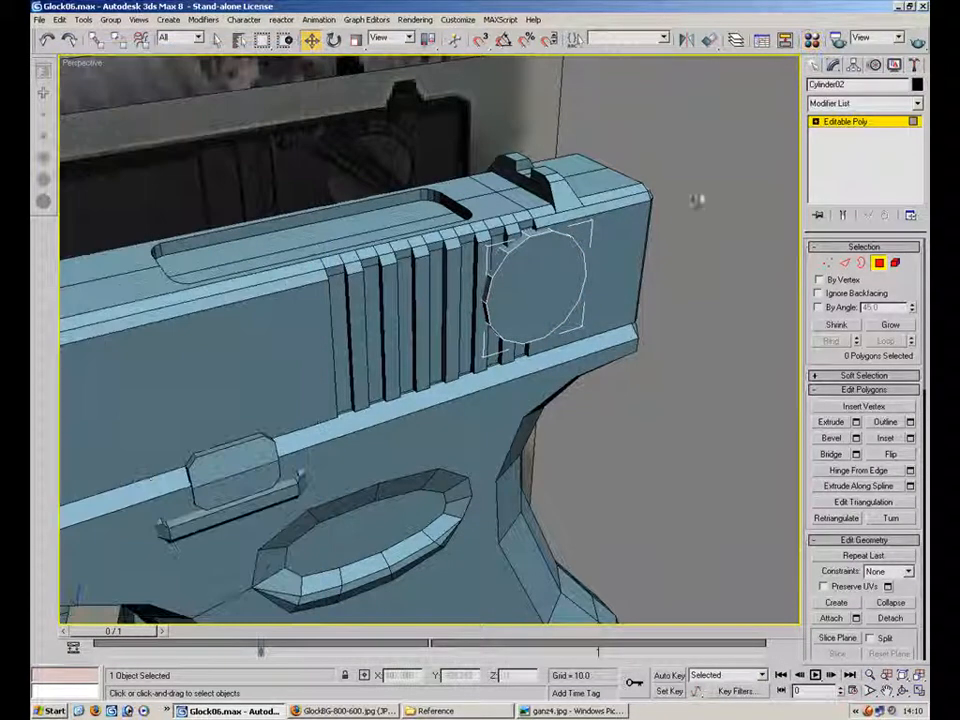
pyautogui.click(815, 65)
pyautogui.click(840, 155)
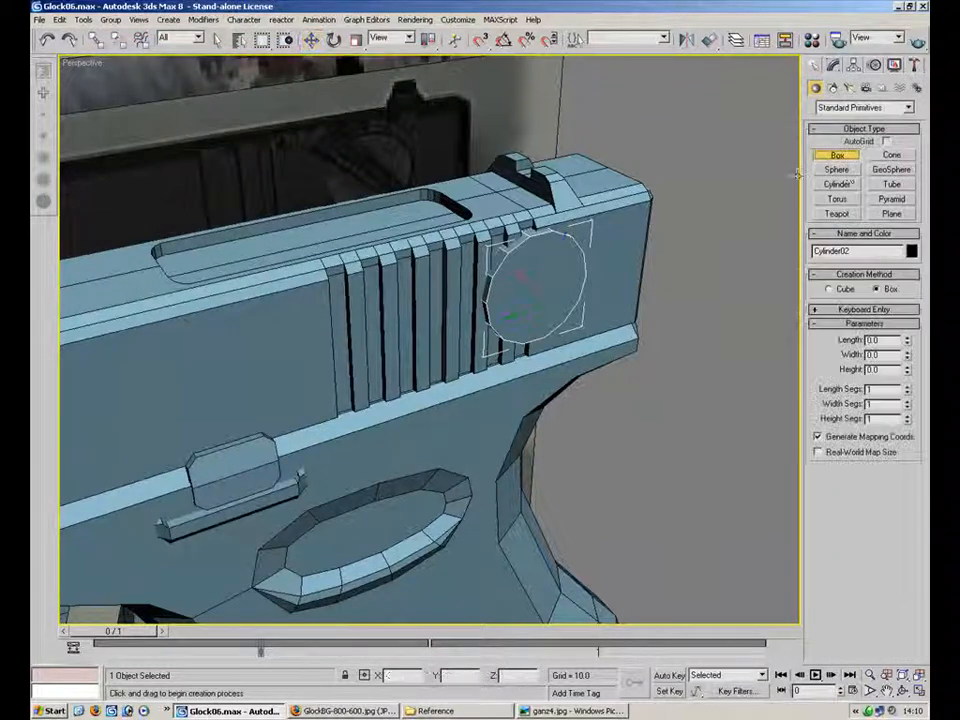
pyautogui.click(886, 141)
pyautogui.keyDown('alt'); pyautogui.moveTo(600, 380); pyautogui.dragTo(756, 219, button='middle'); pyautogui.keyUp('alt')
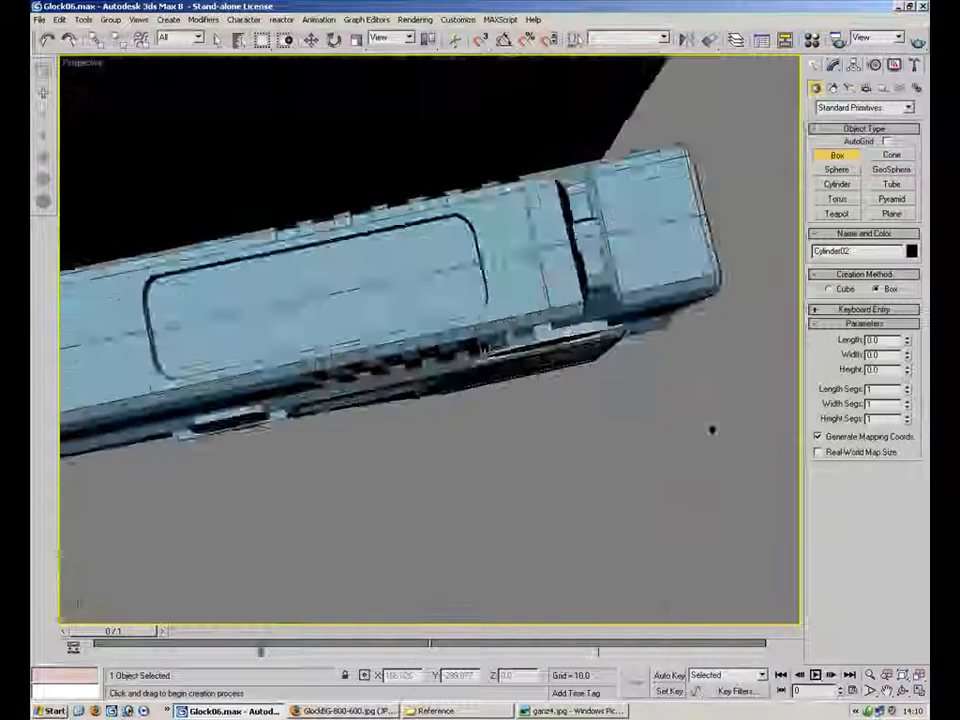
pyautogui.moveTo(600, 405); pyautogui.dragTo(800, 545)
pyautogui.click(602, 409)
pyautogui.rightClick(614, 382)
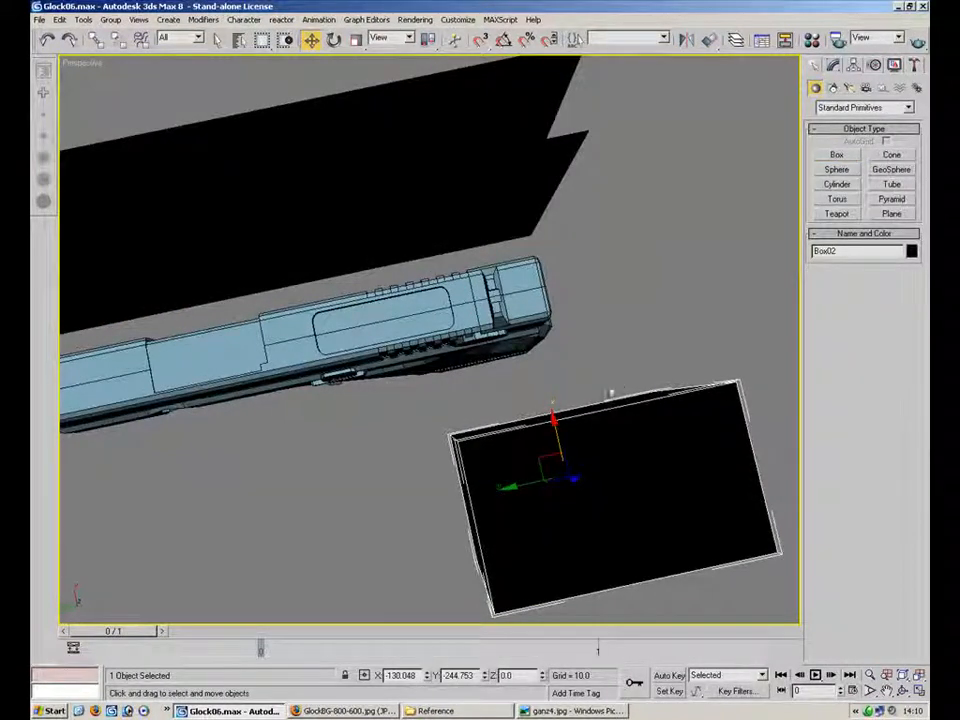
pyautogui.hotkey('ctrl', 'z')
pyautogui.keyDown('alt'); pyautogui.moveTo(420, 458); pyautogui.dragTo(318, 455, button='middle'); pyautogui.keyUp('alt')
pyautogui.click(640, 307)
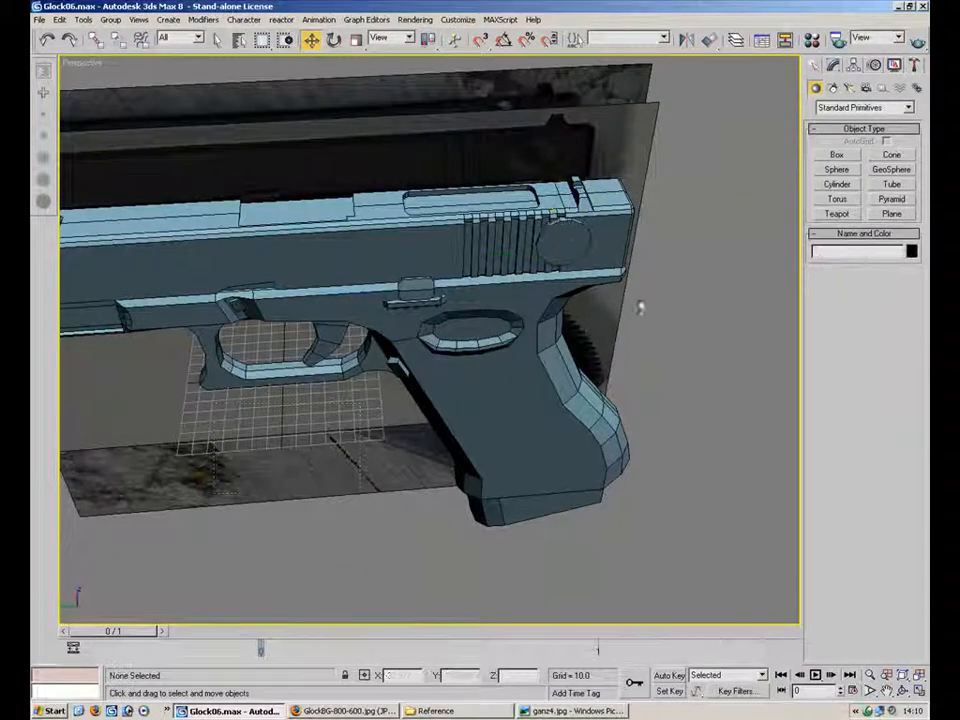
pyautogui.click(836, 155)
pyautogui.moveTo(364, 450); pyautogui.dragTo(165, 514)
pyautogui.click(281, 449)
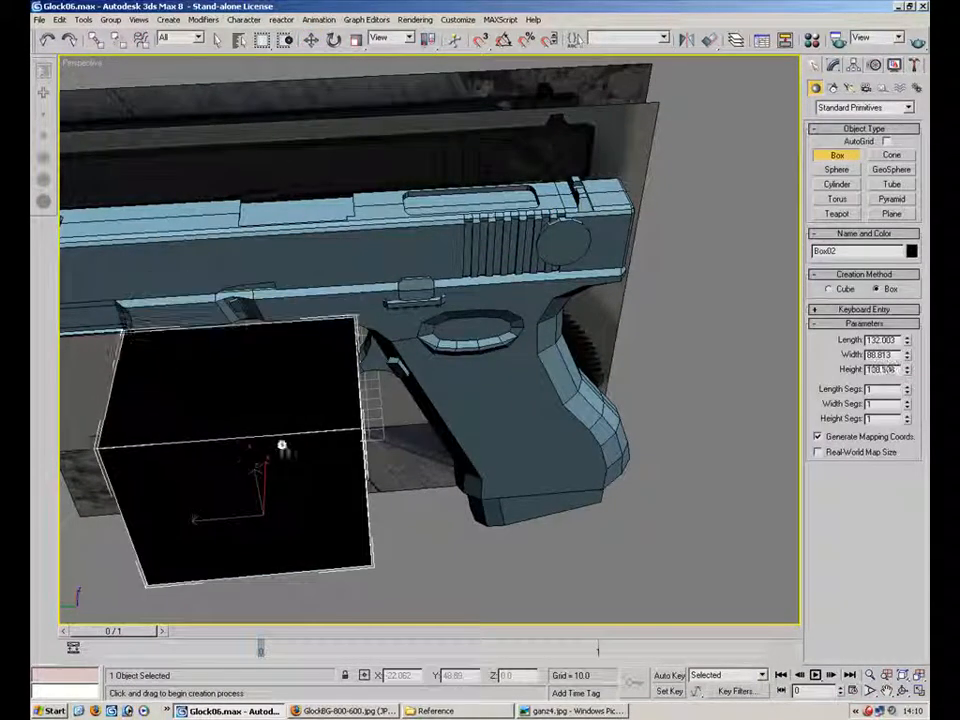
pyautogui.rightClick(281, 449)
pyautogui.moveTo(518, 402); pyautogui.dragTo(417, 489)
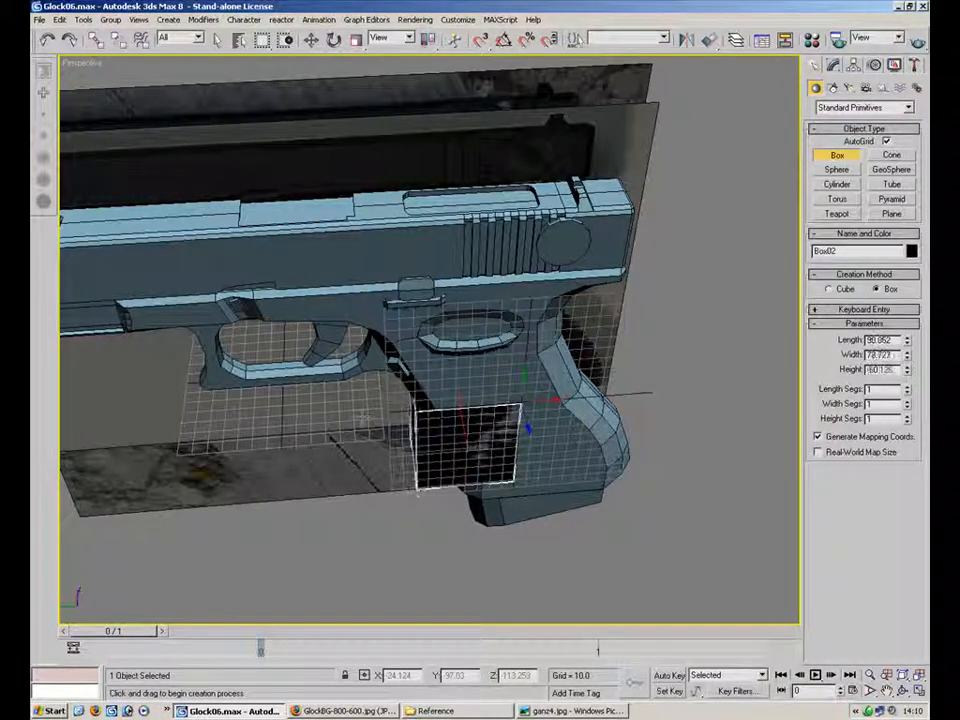
pyautogui.rightClick(395, 455)
# - Draw an AutoGrid box about 34 wide and 6 long across the middle of the disc, projecting outward from its face
pyautogui.scroll(3, 565, 260)
pyautogui.scroll(2, 521, 281)
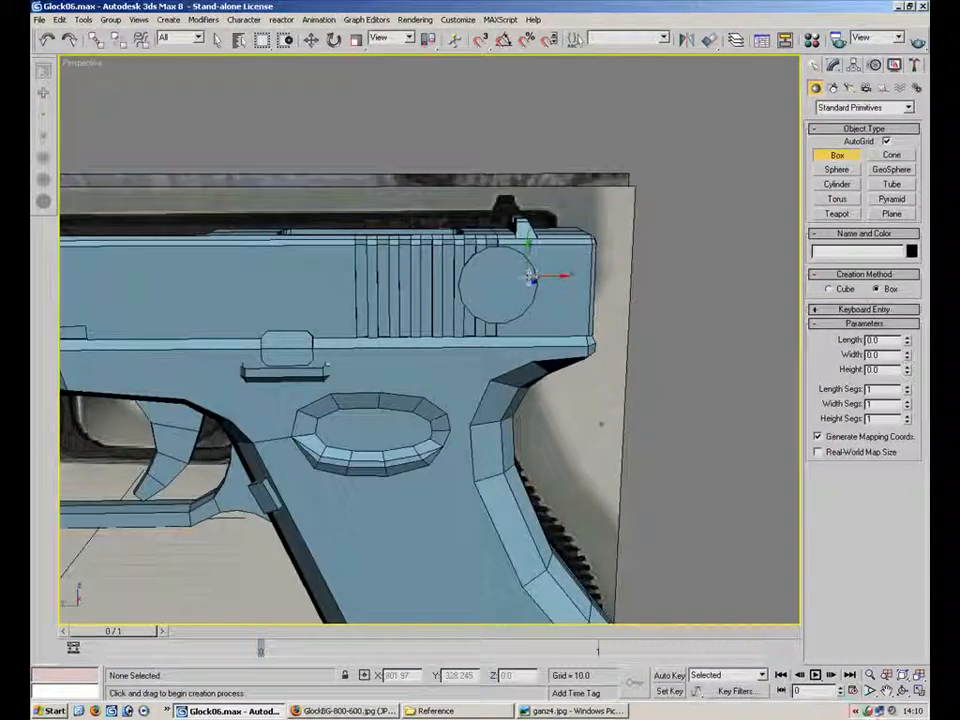
pyautogui.moveTo(531, 278); pyautogui.dragTo(460, 298)
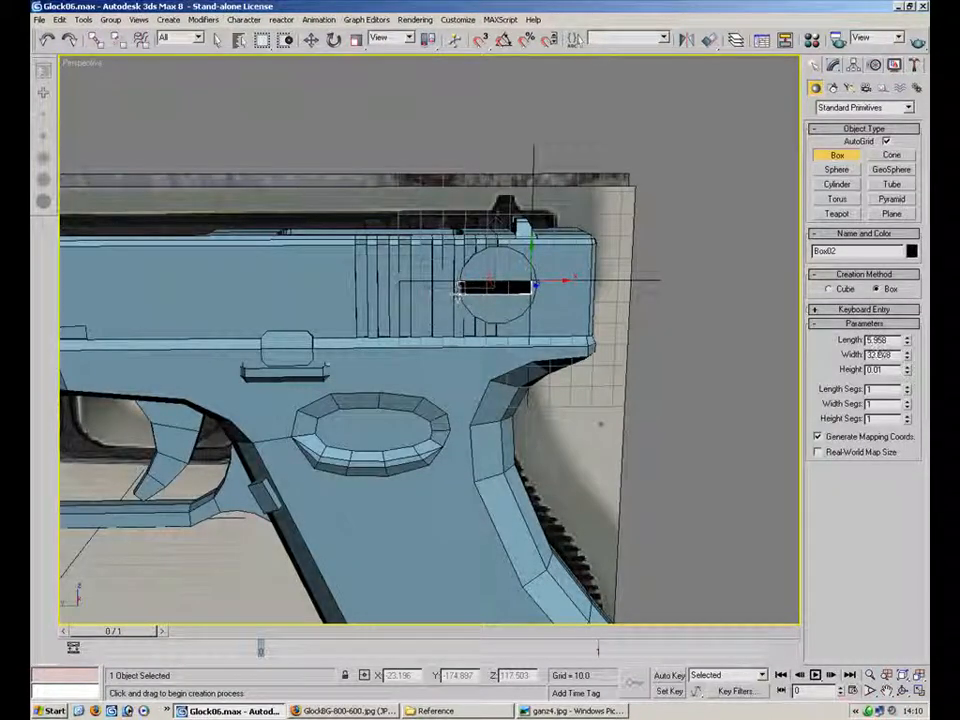
pyautogui.click(468, 342)
pyautogui.keyDown('alt'); pyautogui.moveTo(469, 362); pyautogui.dragTo(425, 432, button='middle'); pyautogui.keyUp('alt')
pyautogui.rightClick(489, 329)
# - Convert the new box to an Editable Poly and assign it the blue 01 - Default material
pyautogui.rightClick(488, 346)
pyautogui.moveTo(515, 467)
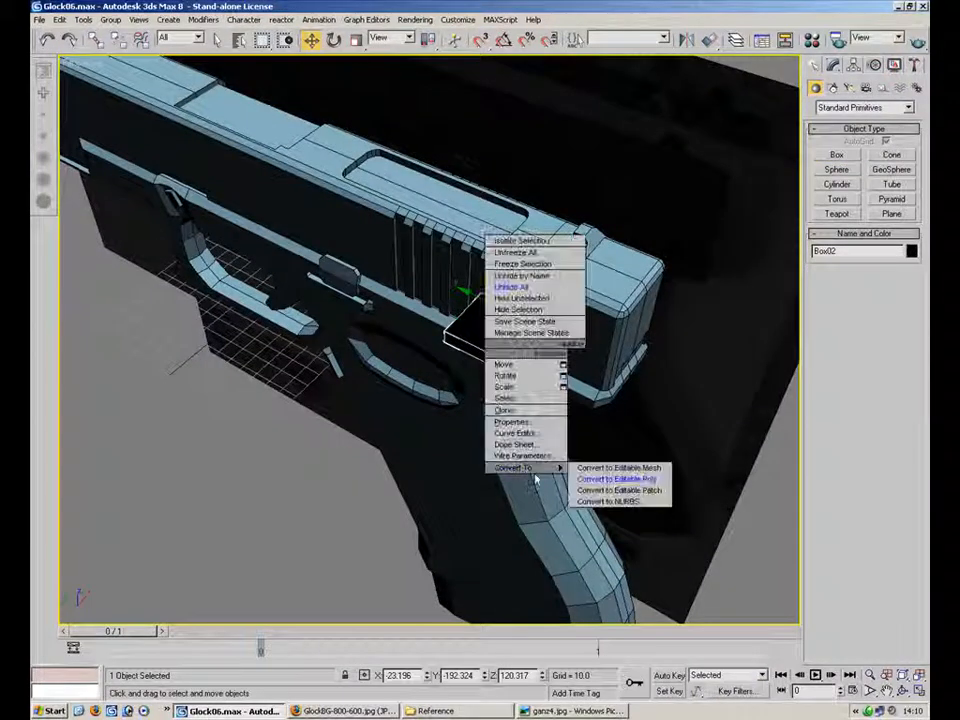
pyautogui.click(639, 480)
pyautogui.keyDown('alt'); pyautogui.moveTo(620, 420); pyautogui.dragTo(370, 365, button='middle'); pyautogui.keyUp('alt')
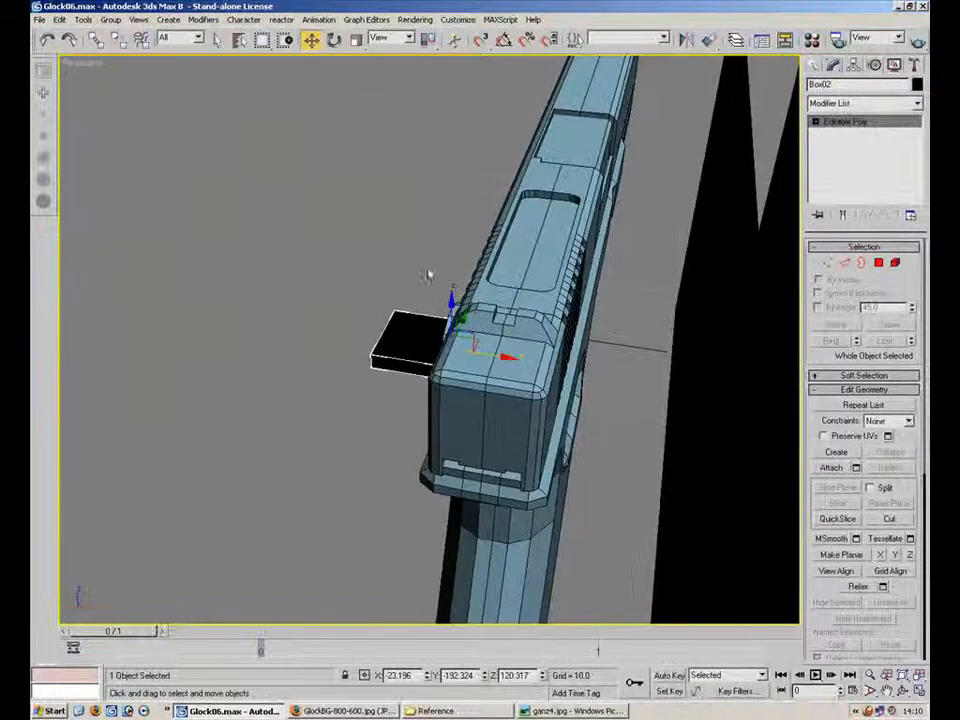
pyautogui.press('m')
pyautogui.moveTo(84, 91); pyautogui.dragTo(405, 340)
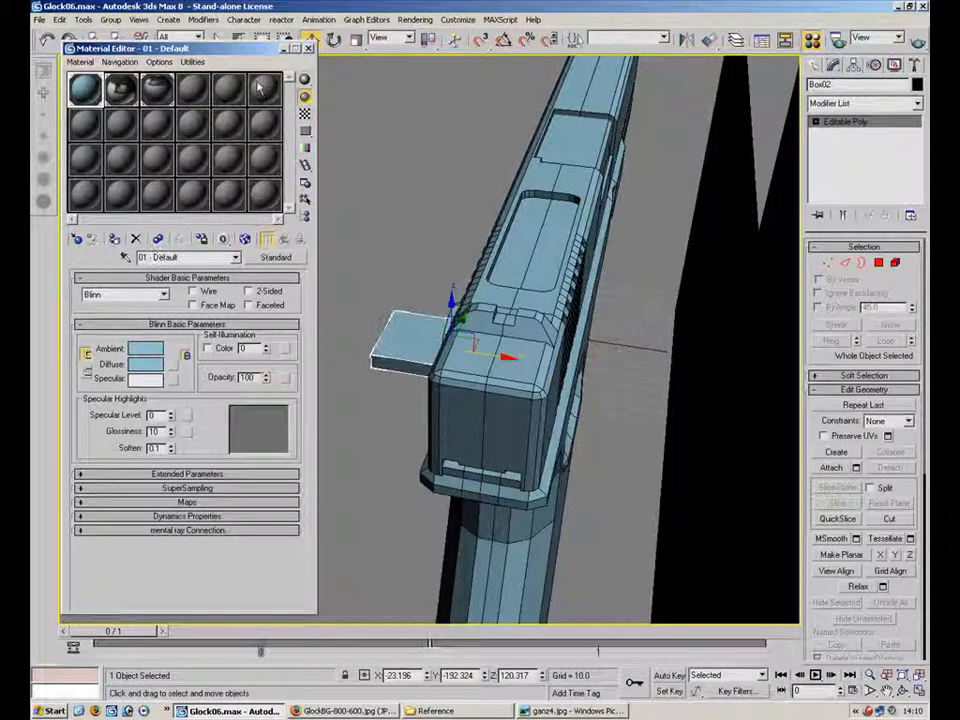
pyautogui.press('m')
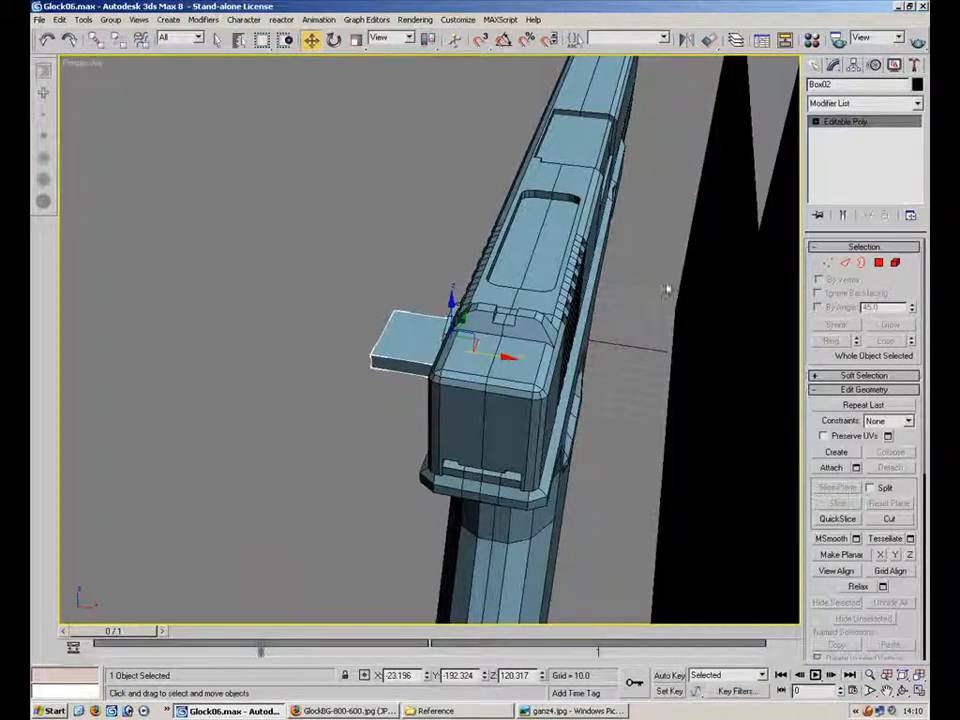
# - Rotate the box about 34 degrees around the disc's axis so it runs diagonally across the disc face
pyautogui.click(878, 263)
pyautogui.keyDown('alt'); pyautogui.moveTo(561, 279); pyautogui.dragTo(471, 223, button='middle'); pyautogui.keyUp('alt')
pyautogui.scroll(5, 288, 321)
pyautogui.press('.')
pyautogui.hotkey('alt', 'x')
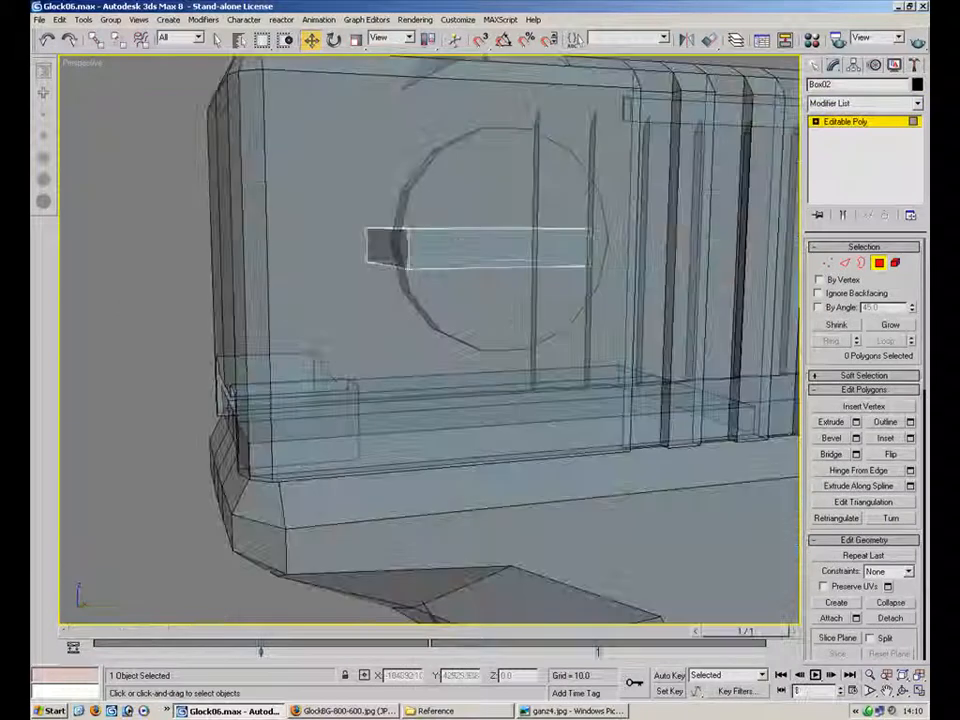
pyautogui.keyDown('alt'); pyautogui.moveTo(379, 200); pyautogui.dragTo(609, 302, button='middle'); pyautogui.keyUp('alt')
pyautogui.press(',')
pyautogui.click(333, 39)
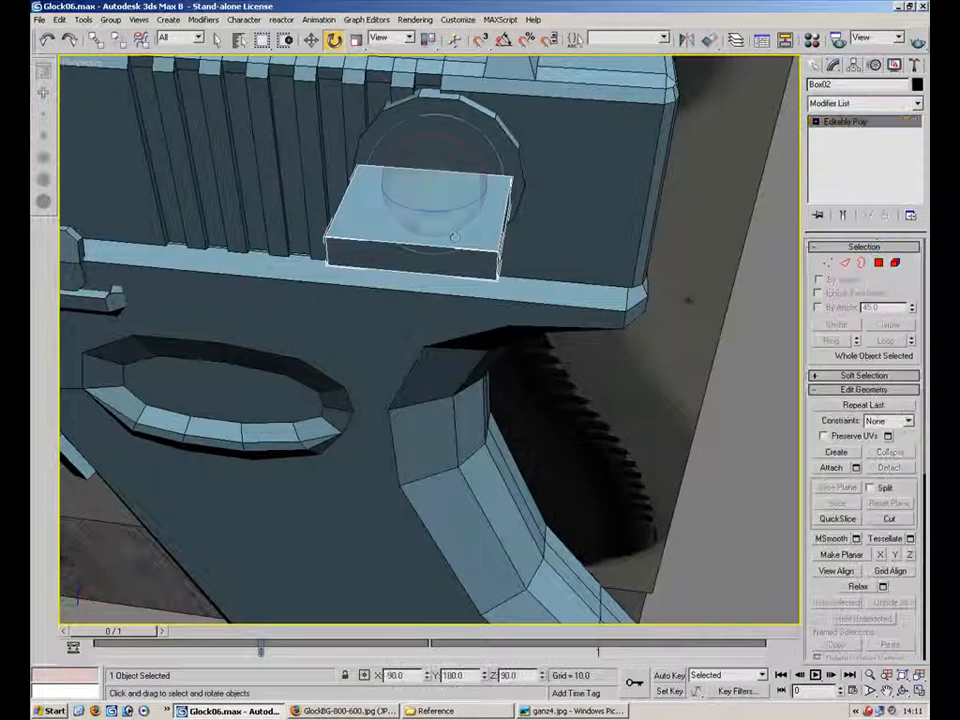
pyautogui.click(511, 199)
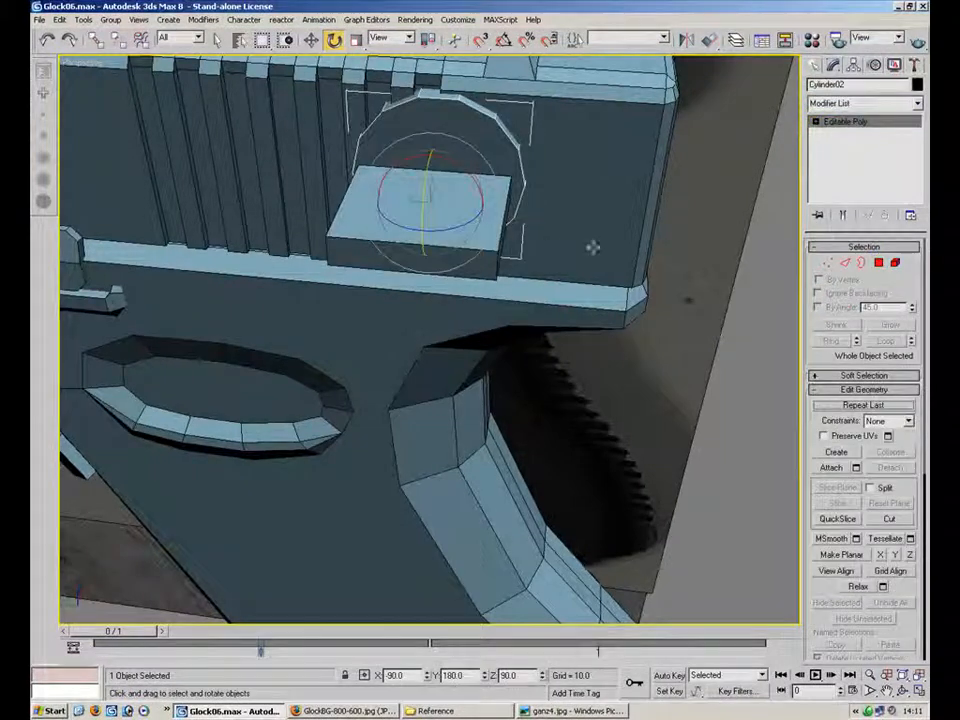
pyautogui.click(421, 231)
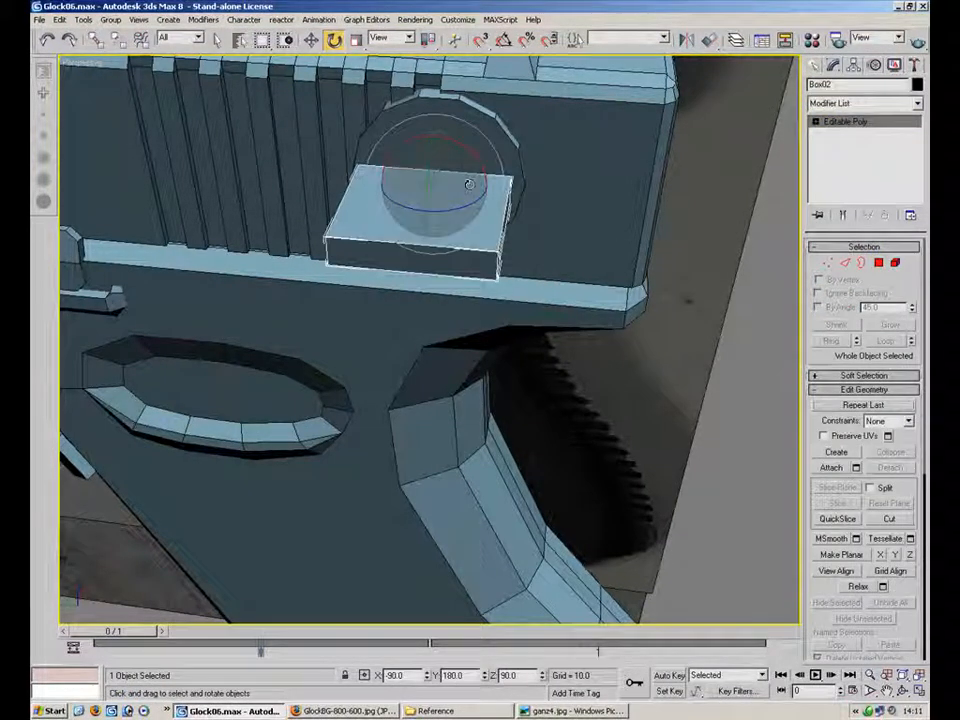
pyautogui.moveTo(469, 151); pyautogui.dragTo(517, 199)
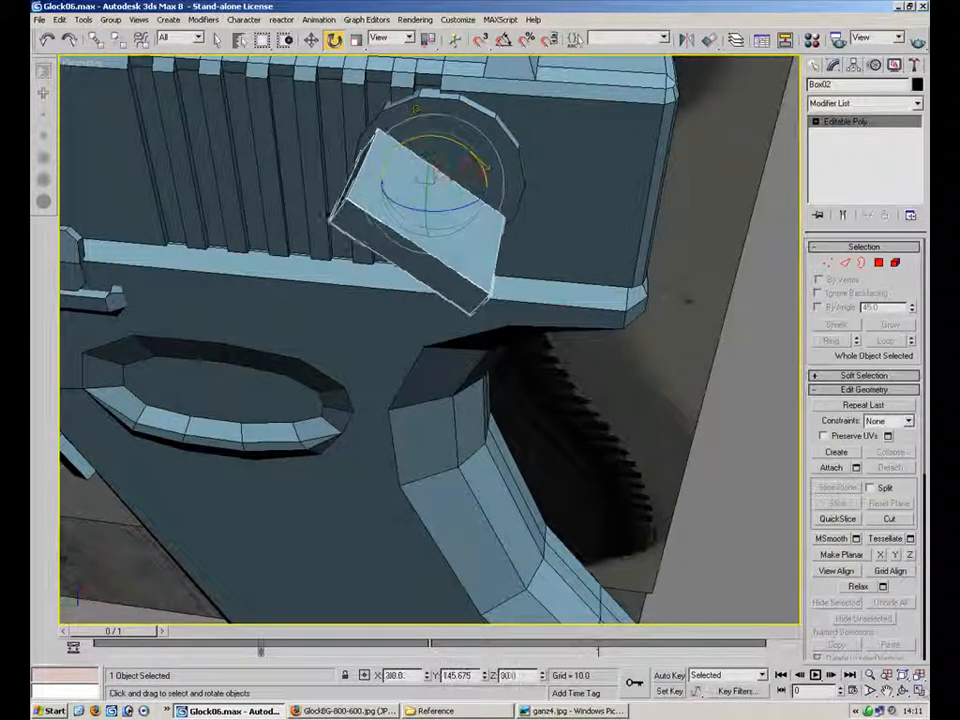
# - Move the rotated box slightly in the Left view so it sits centred on the disc
pyautogui.click(918, 690)
pyautogui.moveTo(369, 371); pyautogui.dragTo(350, 392, button='middle')
pyautogui.press('.')
pyautogui.moveTo(250, 476); pyautogui.dragTo(277, 475, button='middle')
pyautogui.click(309, 42)
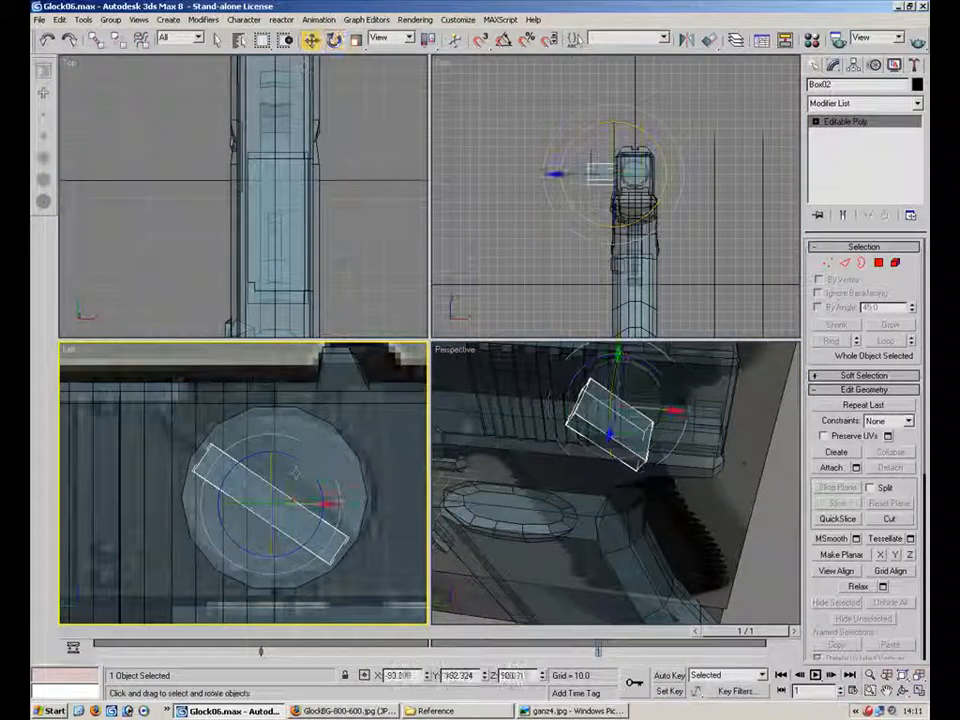
pyautogui.click(289, 476)
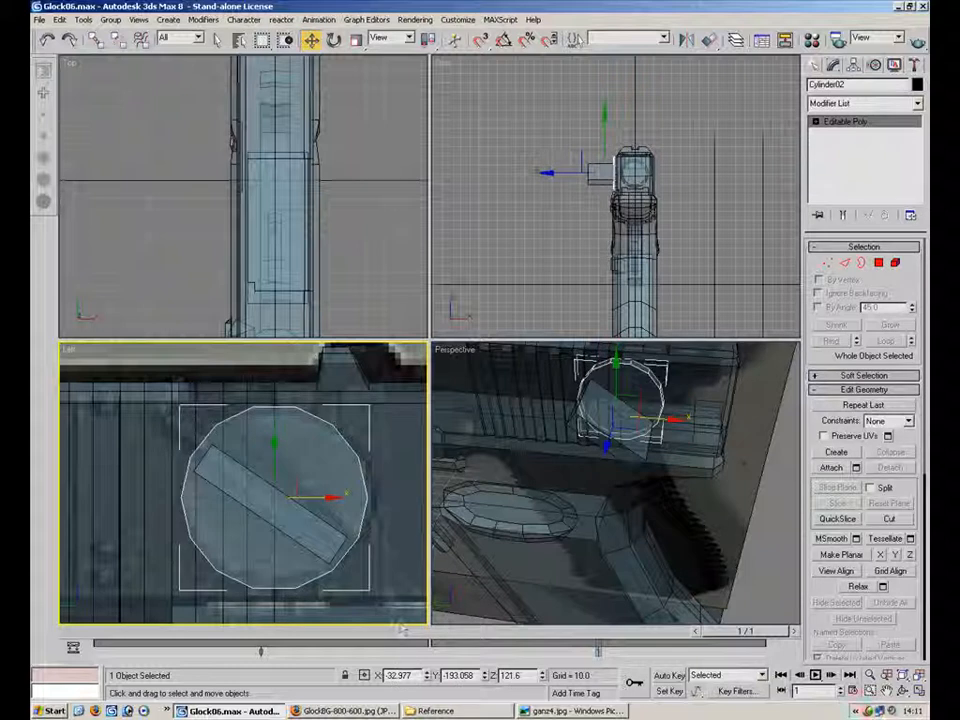
pyautogui.click(240, 358)
pyautogui.click(246, 482)
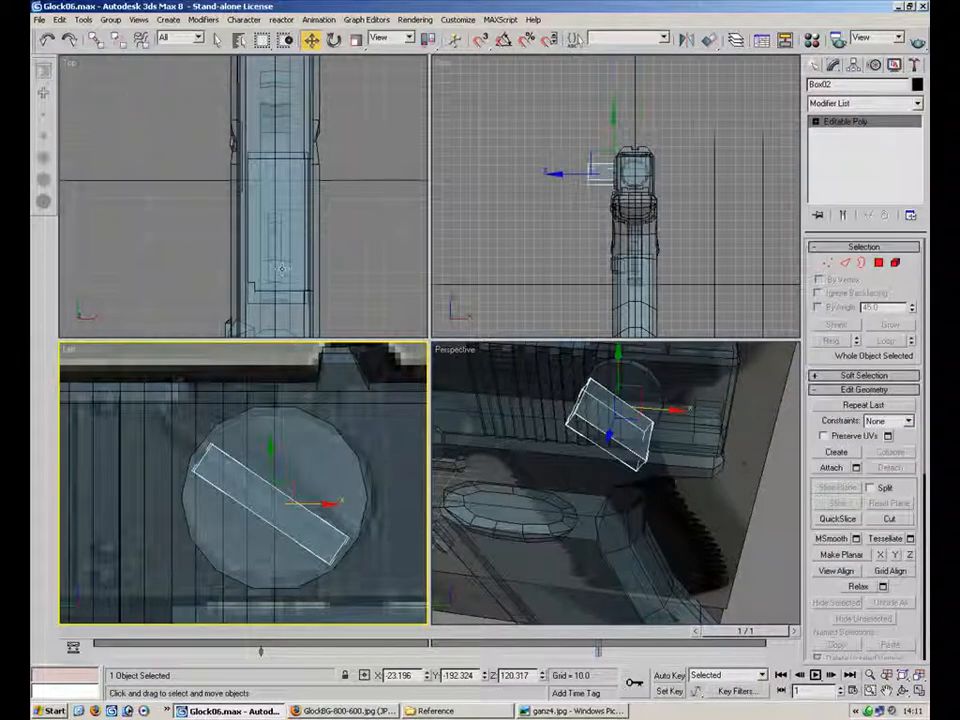
pyautogui.moveTo(293, 487); pyautogui.dragTo(297, 482)
# - Narrow the diagonal box to about 73 percent along its own Y axis, using the Local reference coordinate system
pyautogui.click(355, 41)
pyautogui.click(403, 41)
pyautogui.click(385, 88)
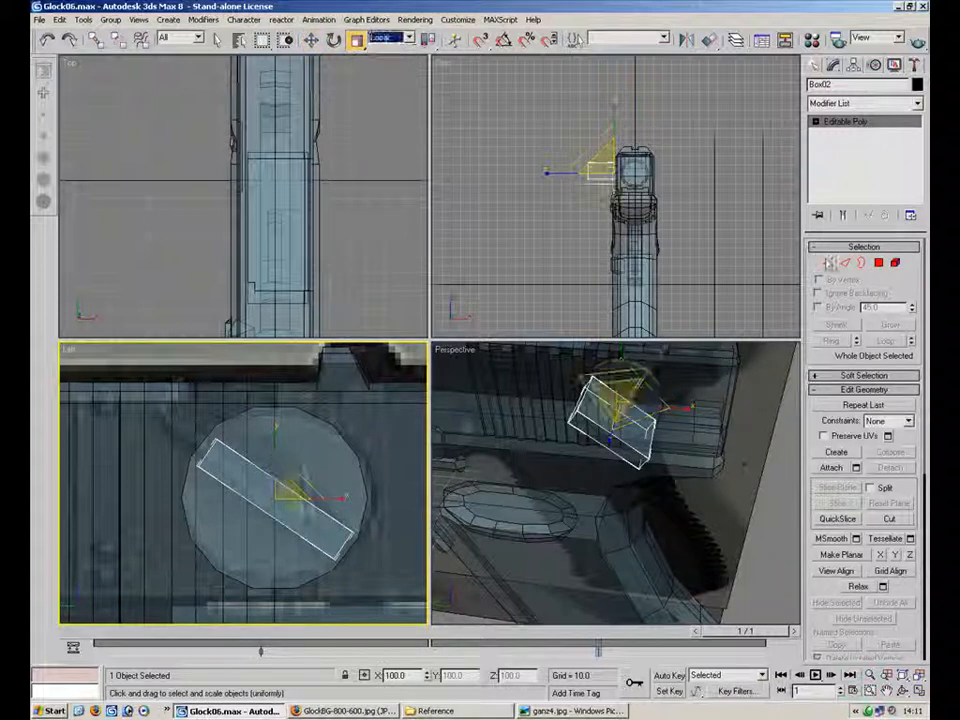
pyautogui.click(827, 262)
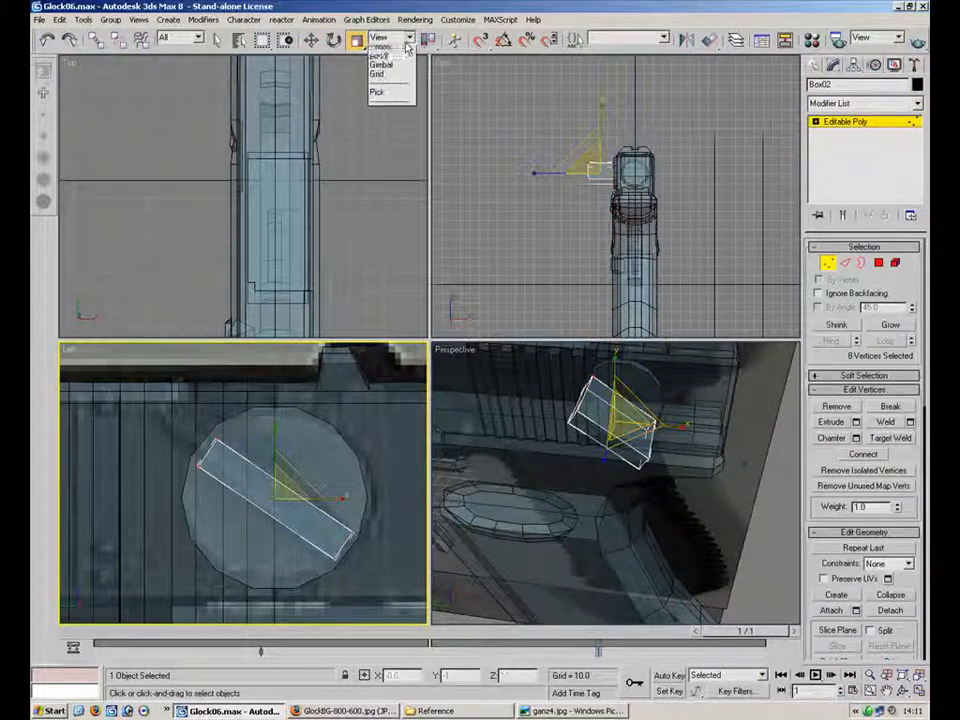
pyautogui.click(389, 87)
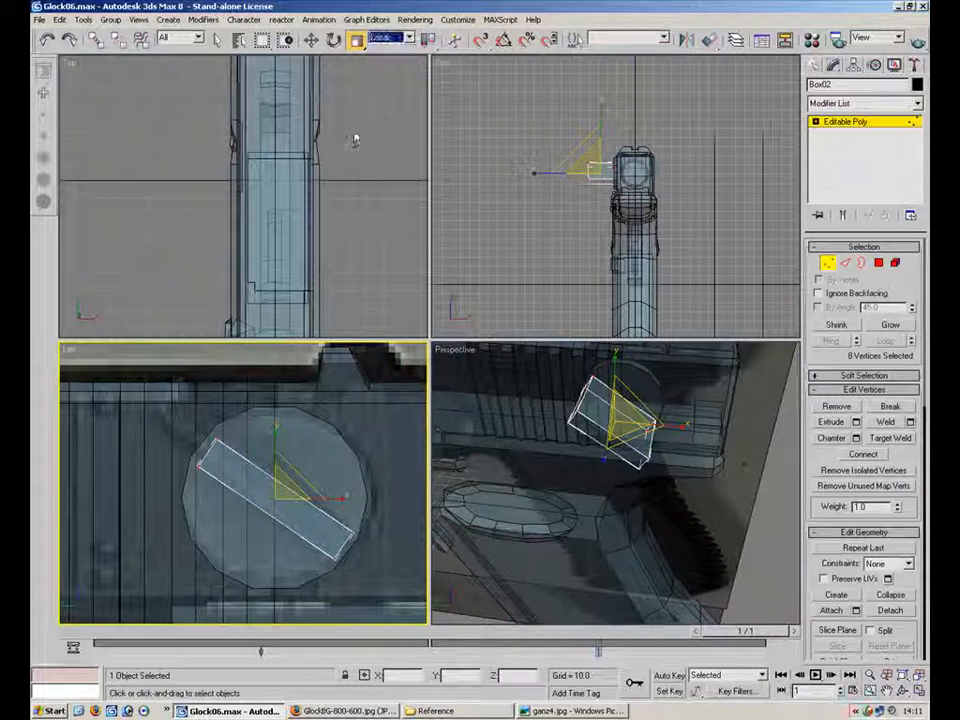
pyautogui.click(389, 37)
pyautogui.click(389, 87)
pyautogui.click(878, 263)
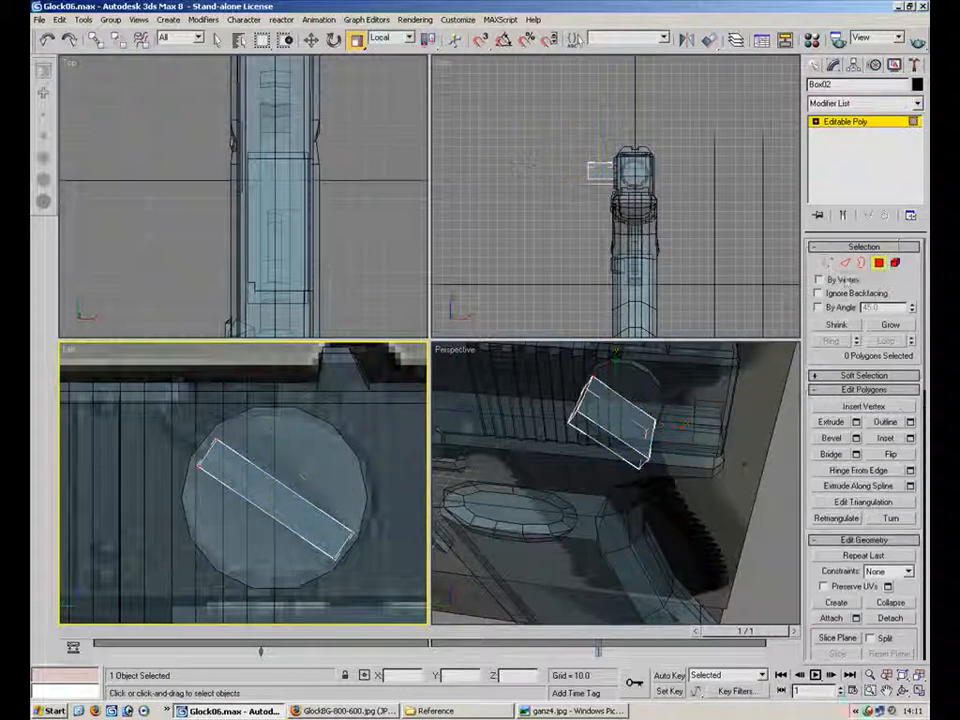
pyautogui.click(878, 264)
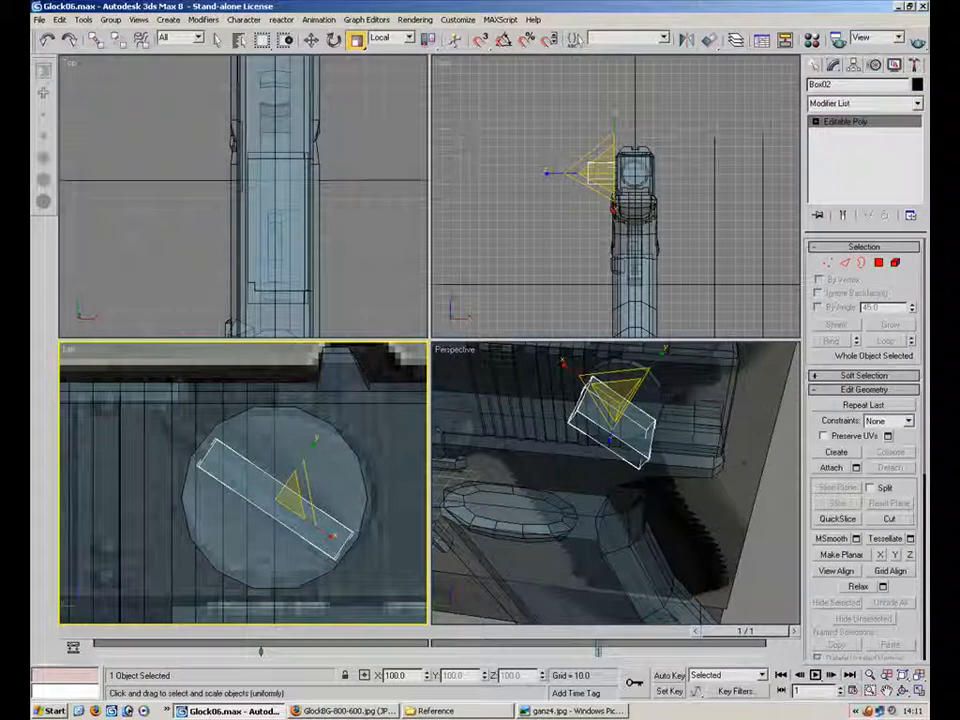
pyautogui.moveTo(291, 460); pyautogui.dragTo(295, 459)
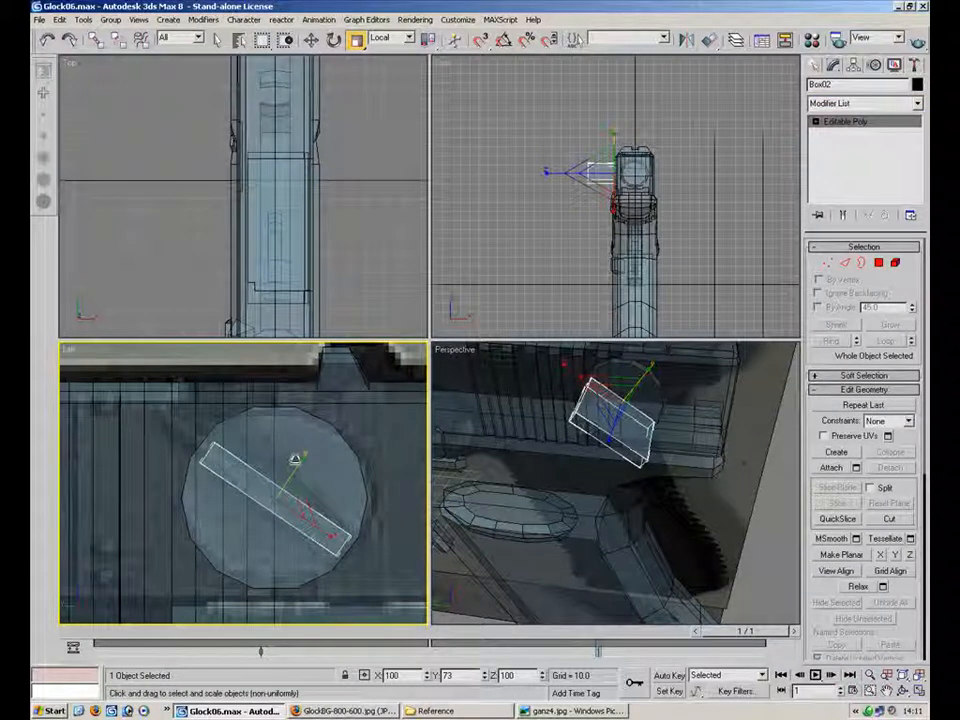
pyautogui.press('r')
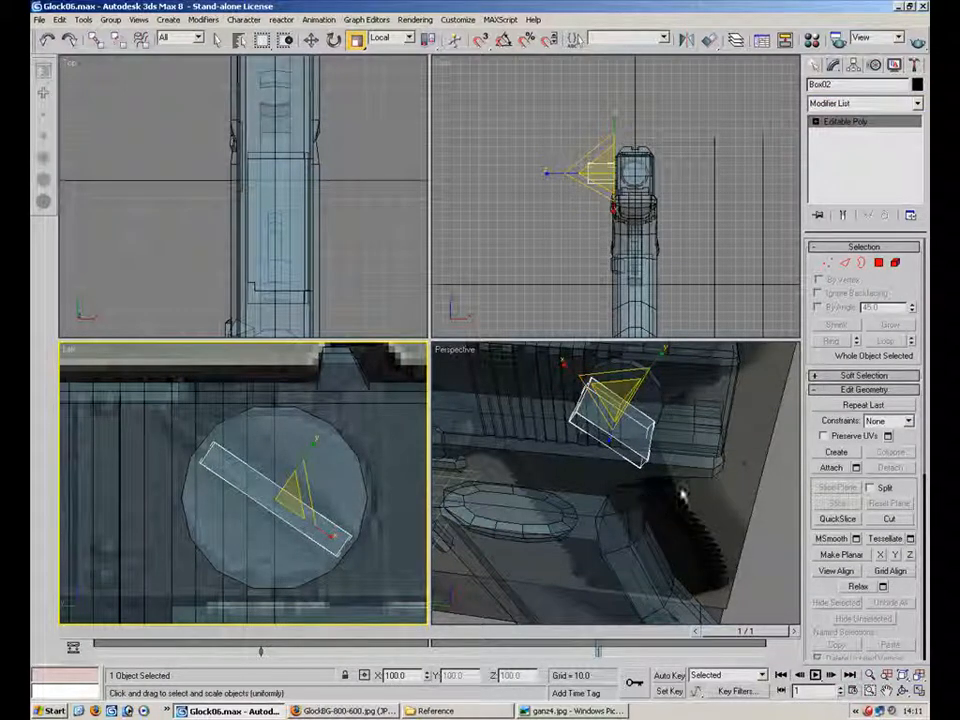
# - Consult the reference photo ganz4.jpg and target-weld the outer vertices at the box's lower end onto its base vertices, forming a wedge
pyautogui.hotkey('alt', 'w')
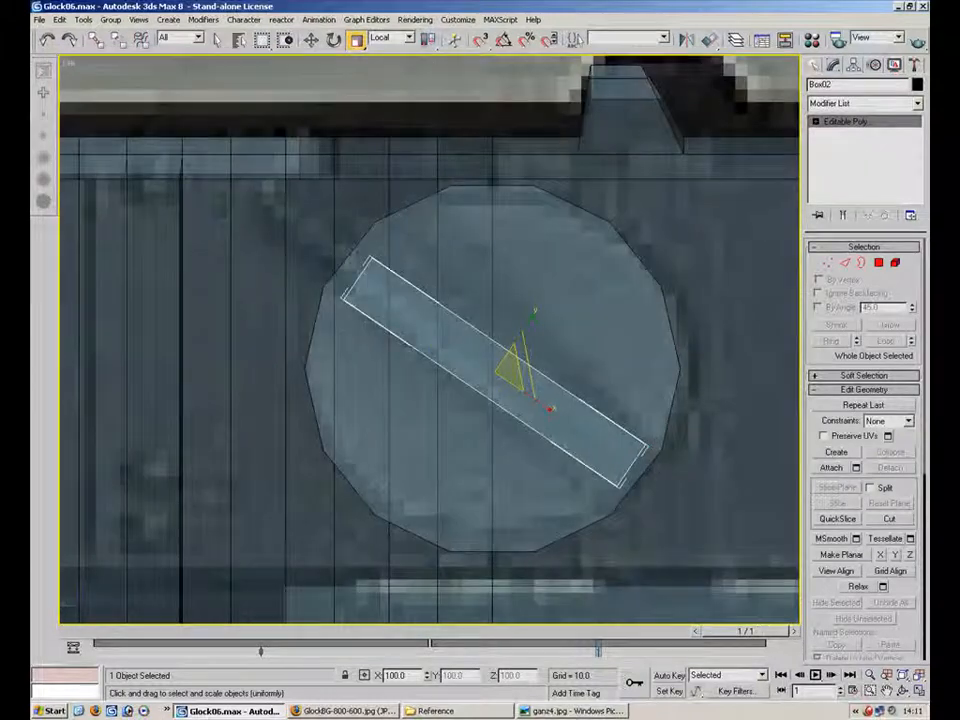
pyautogui.click(571, 711)
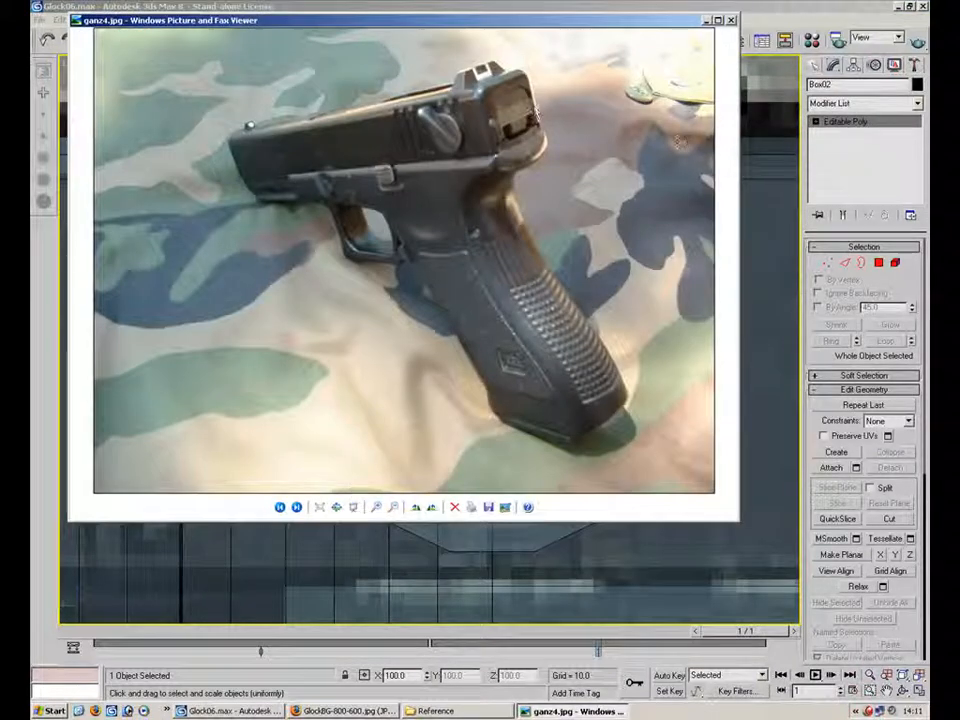
pyautogui.hotkey('alt', 'Tab')
pyautogui.hotkey('alt', 'w')
pyautogui.rightClick(692, 520)
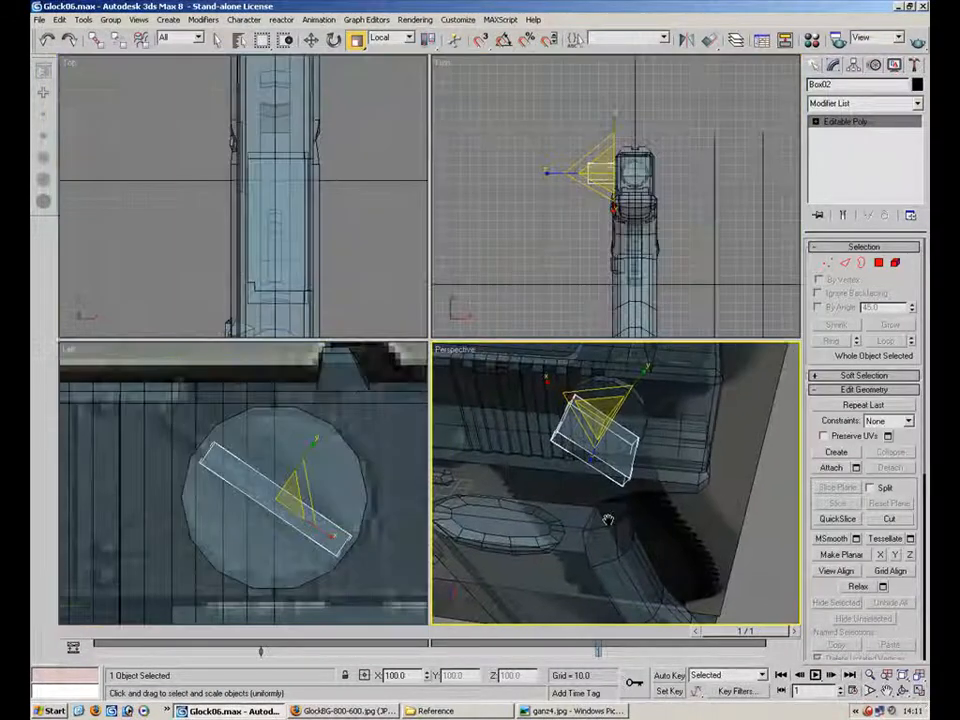
pyautogui.hotkey('alt', 'w')
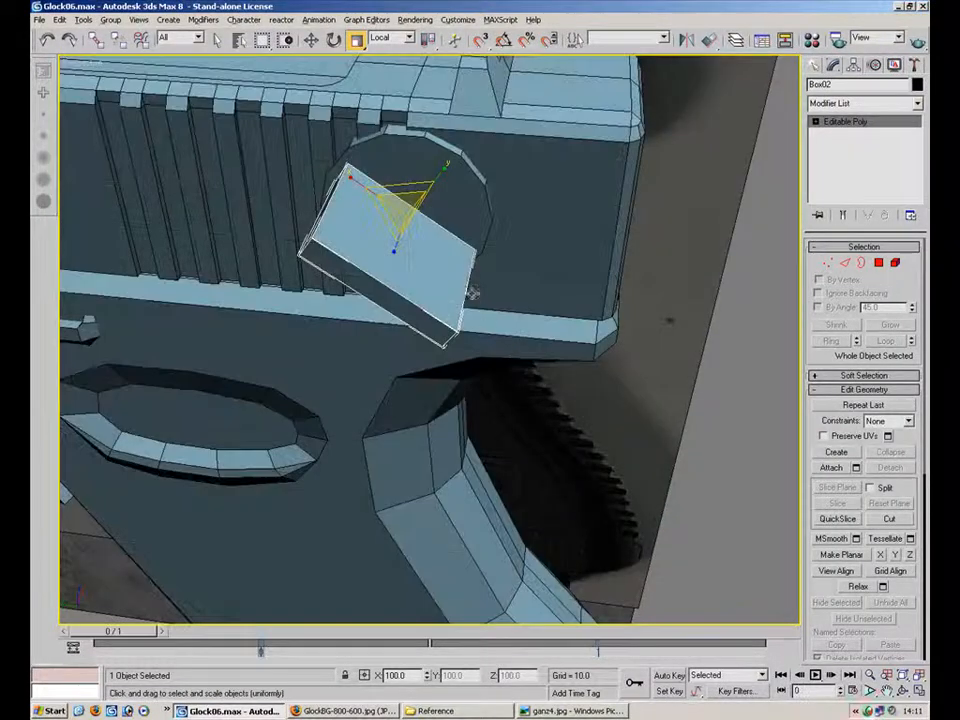
pyautogui.keyDown('alt'); pyautogui.moveTo(471, 291); pyautogui.dragTo(400, 312, button='middle'); pyautogui.keyUp('alt')
pyautogui.click(828, 262)
pyautogui.click(417, 336)
pyautogui.click(888, 438)
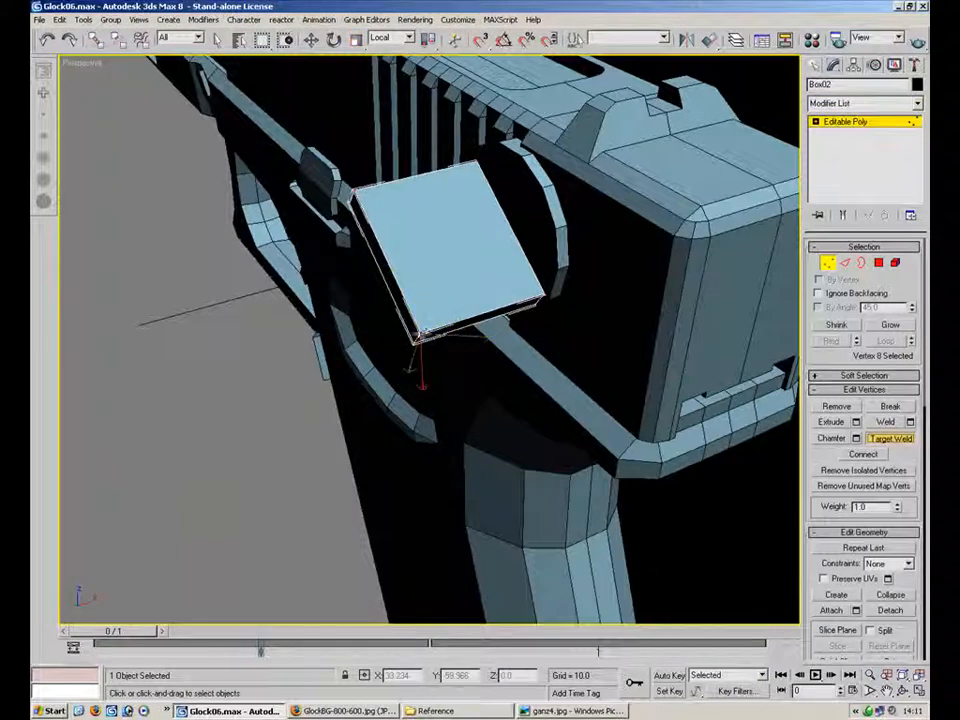
pyautogui.click(545, 293)
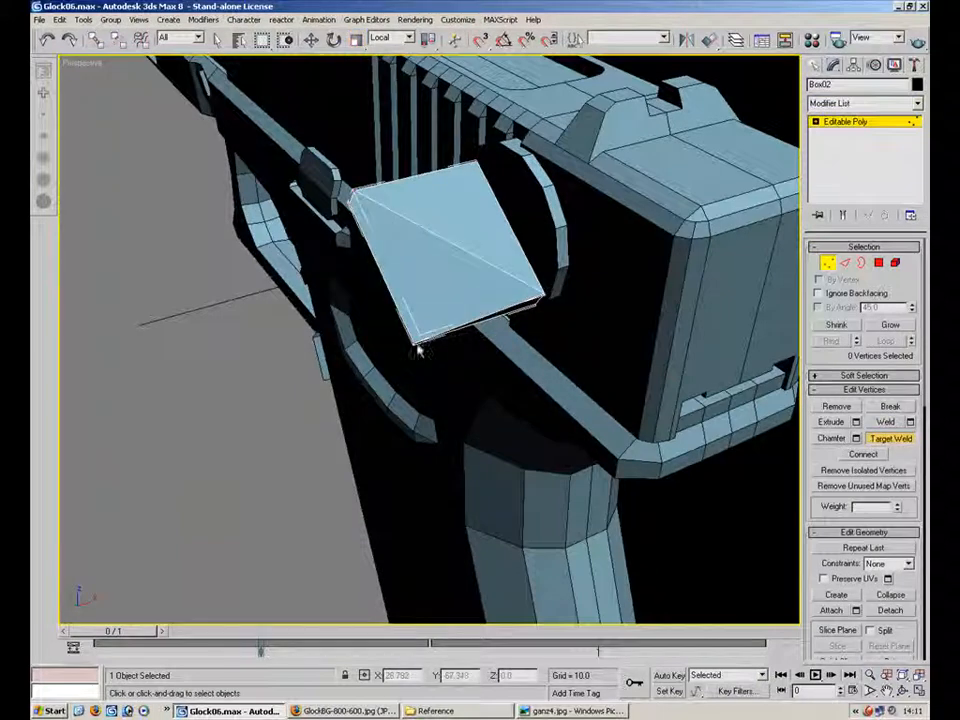
pyautogui.keyDown('alt'); pyautogui.moveTo(537, 316); pyautogui.dragTo(296, 279, button='middle'); pyautogui.keyUp('alt')
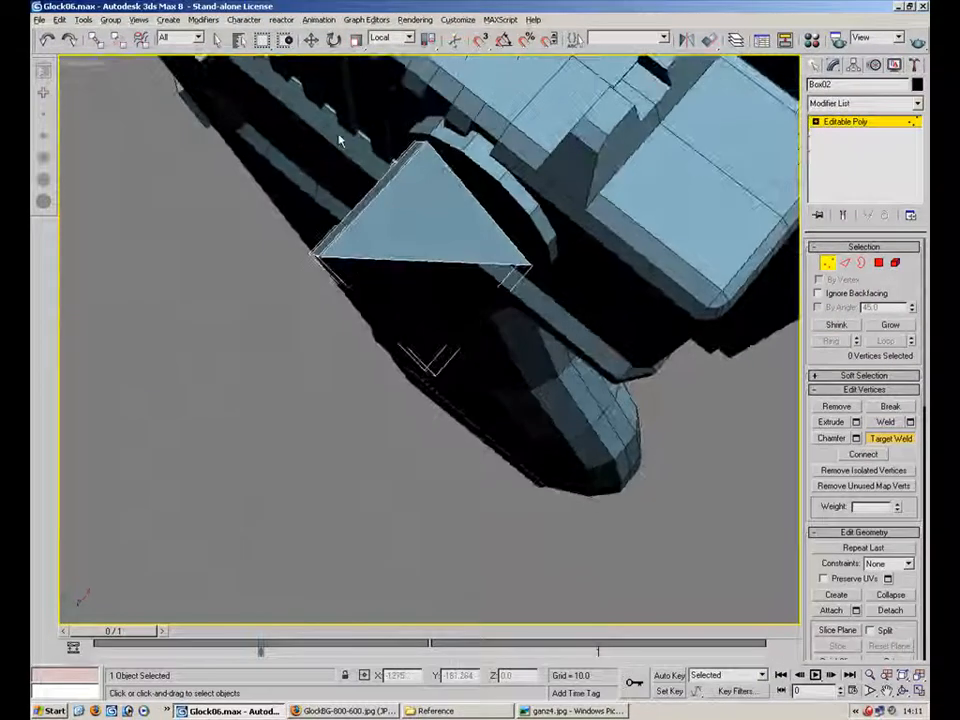
# - Move the wedge's remaining outer vertices toward the disc so the wedge projects only about half as far
pyautogui.click(827, 264)
pyautogui.click(318, 256)
pyautogui.click(312, 41)
pyautogui.moveTo(352, 217); pyautogui.dragTo(411, 154)
pyautogui.keyDown('alt'); pyautogui.moveTo(461, 197); pyautogui.dragTo(652, 199, button='middle'); pyautogui.keyUp('alt')
# - Extrude the polygon at the wedge's upper end outward, past the disc's edge
pyautogui.click(878, 262)
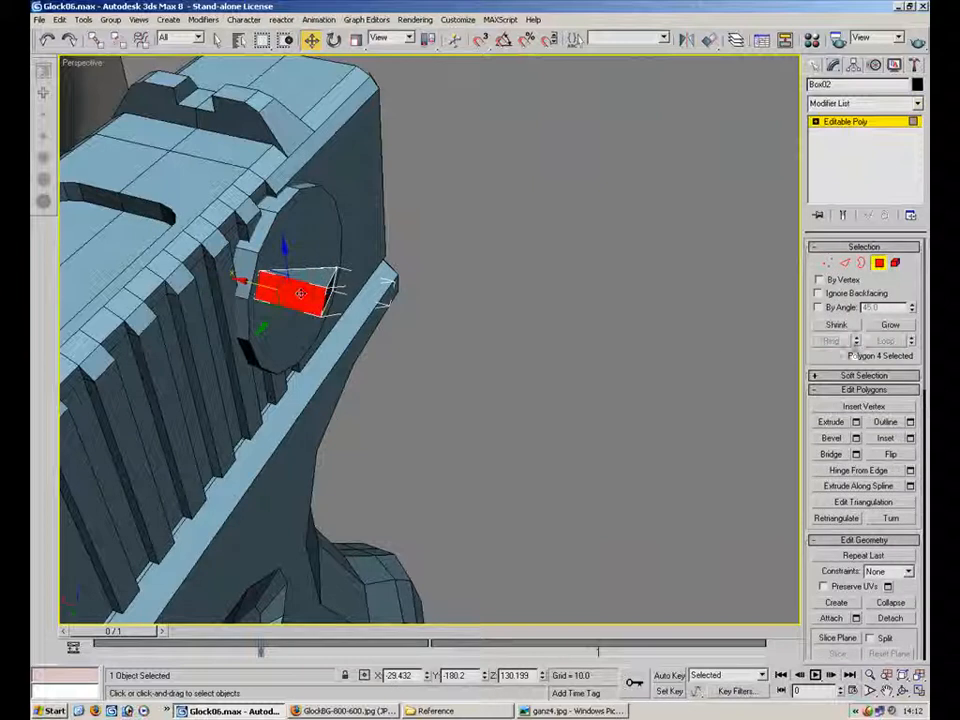
pyautogui.click(833, 422)
pyautogui.moveTo(301, 299); pyautogui.dragTo(299, 264)
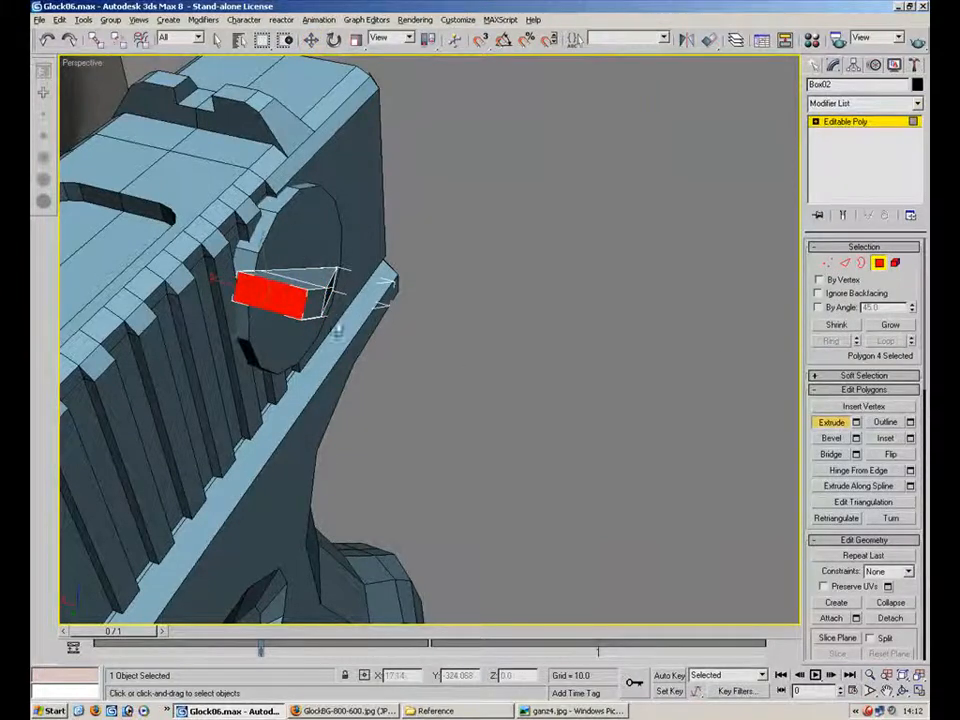
pyautogui.keyDown('alt'); pyautogui.moveTo(471, 306); pyautogui.dragTo(279, 433, button='middle'); pyautogui.keyUp('alt')
pyautogui.scroll(4, 354, 446)
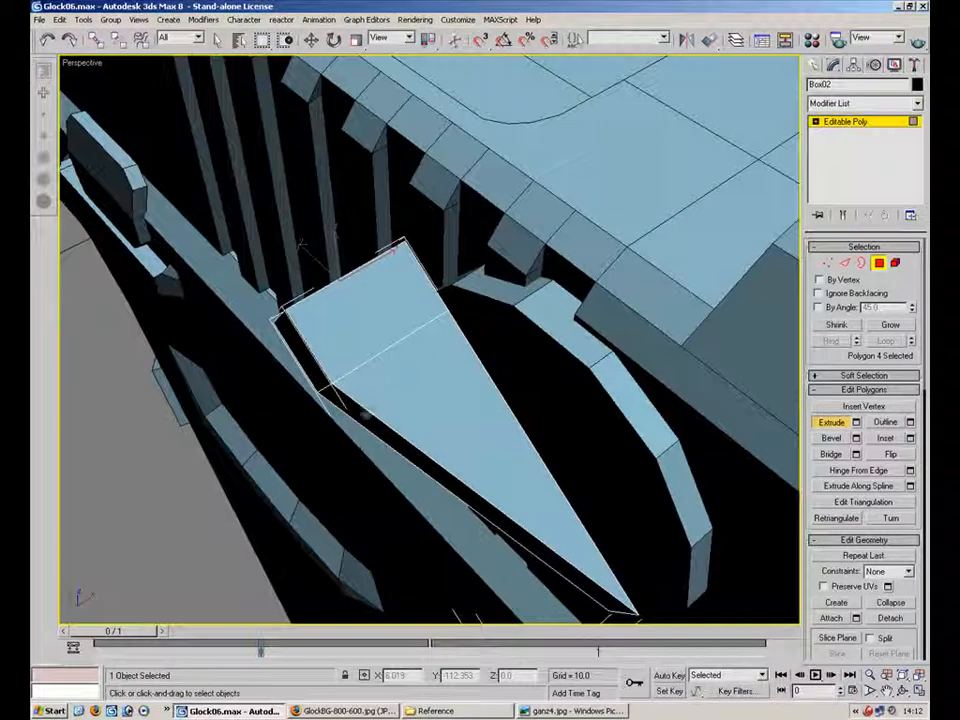
# - Try the Local and World reference coordinate systems on the two vertices where the extrusion starts, and return to View
pyautogui.press('1')
pyautogui.keyDown('alt'); pyautogui.moveTo(368, 358); pyautogui.dragTo(425, 292, button='middle'); pyautogui.keyUp('alt')
pyautogui.click(392, 37)
pyautogui.click(386, 83)
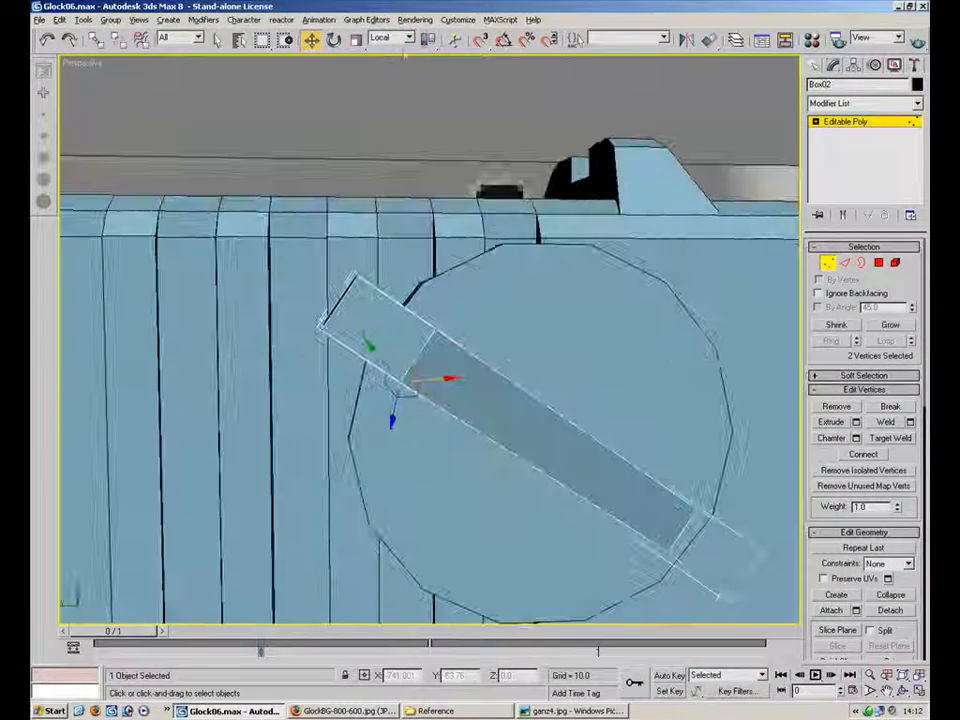
pyautogui.click(392, 37)
pyautogui.click(401, 70)
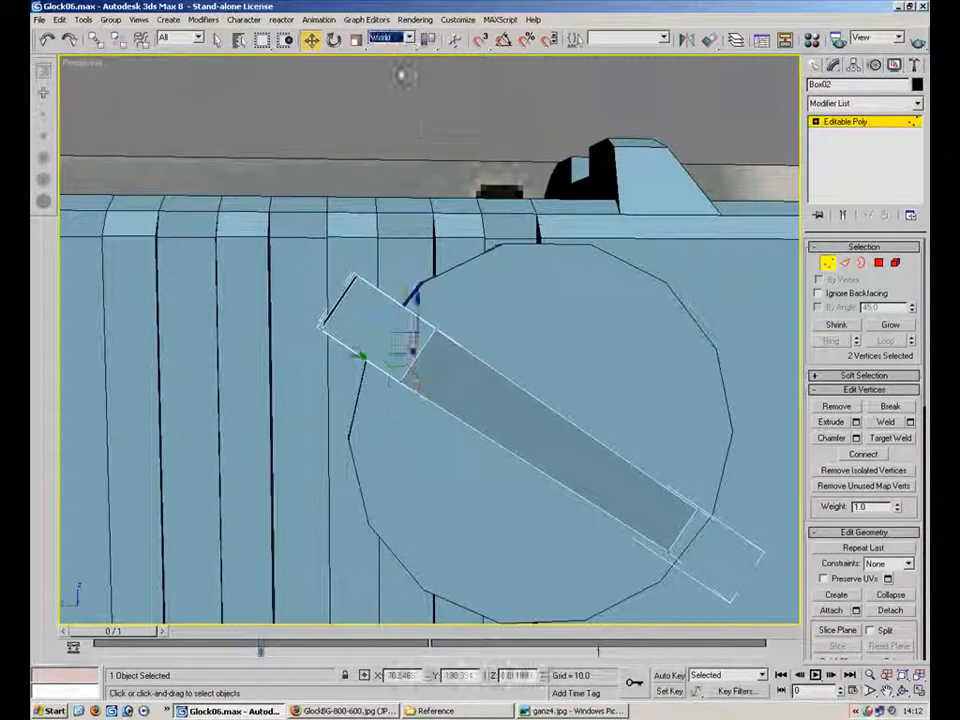
pyautogui.click(407, 40)
pyautogui.click(399, 50)
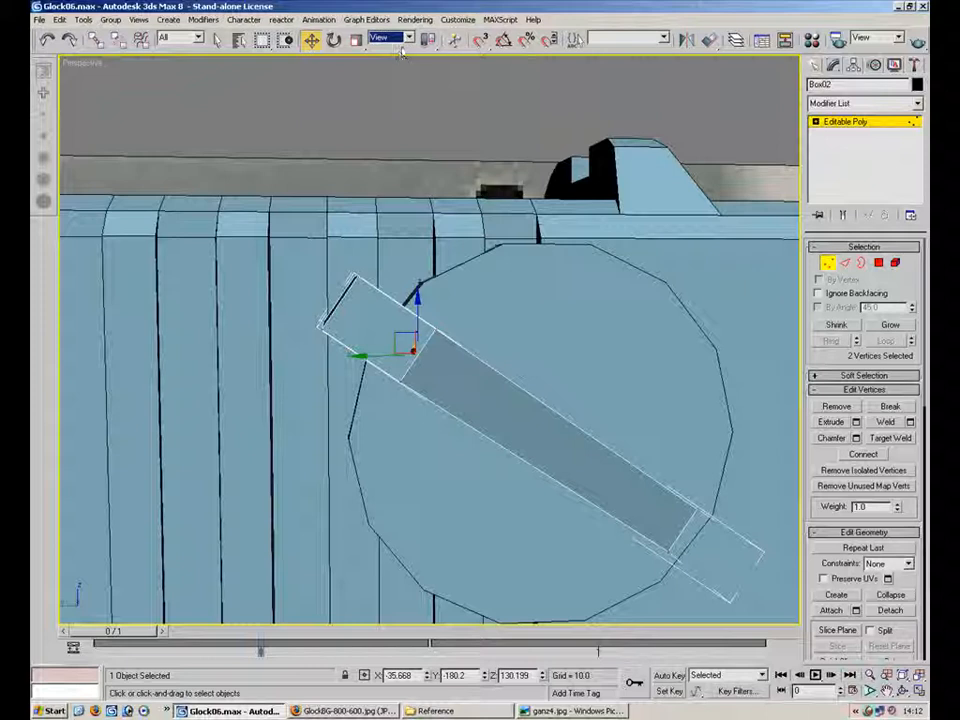
# - Try to shift the two selected vertices diagonally along the wedge in the Left view
pyautogui.click(921, 691)
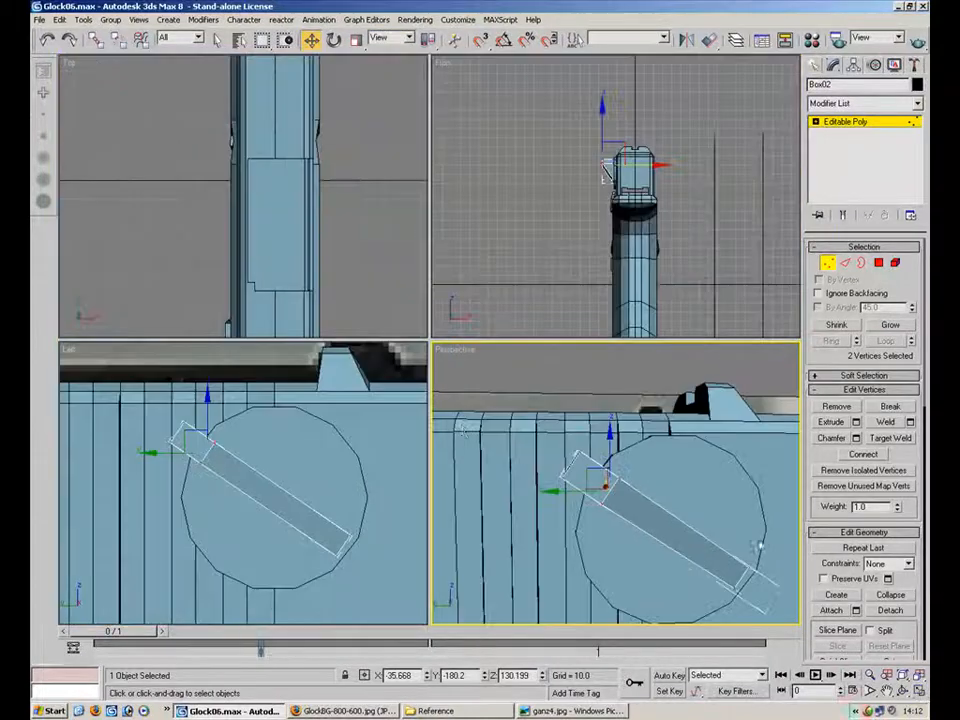
pyautogui.moveTo(193, 430); pyautogui.dragTo(262, 438, button='middle')
pyautogui.scroll(2, 262, 438)
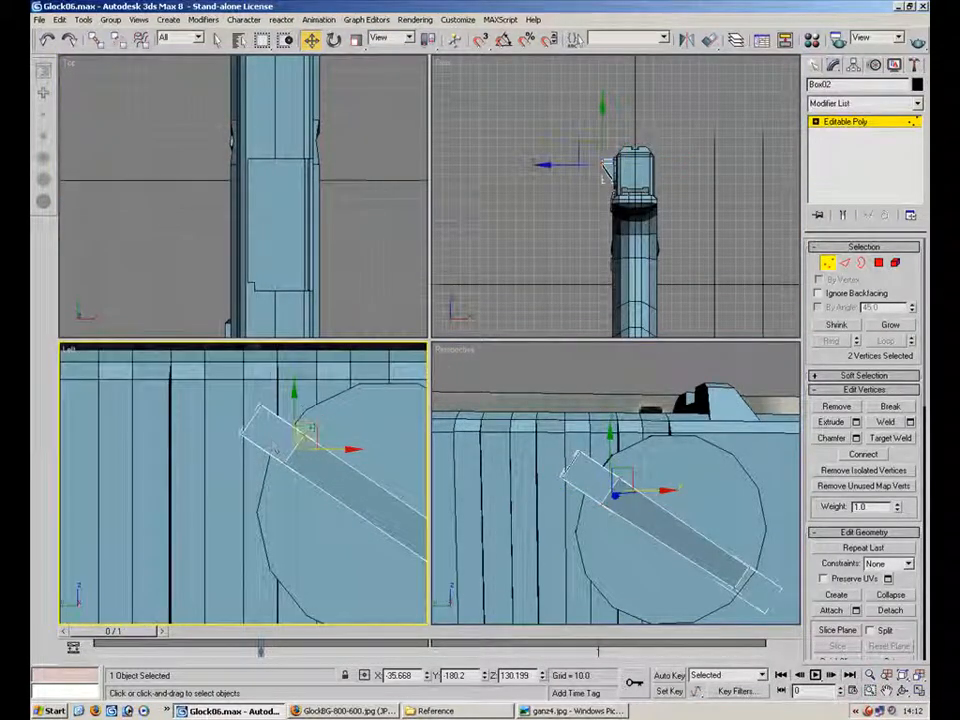
pyautogui.moveTo(306, 430); pyautogui.dragTo(347, 450)
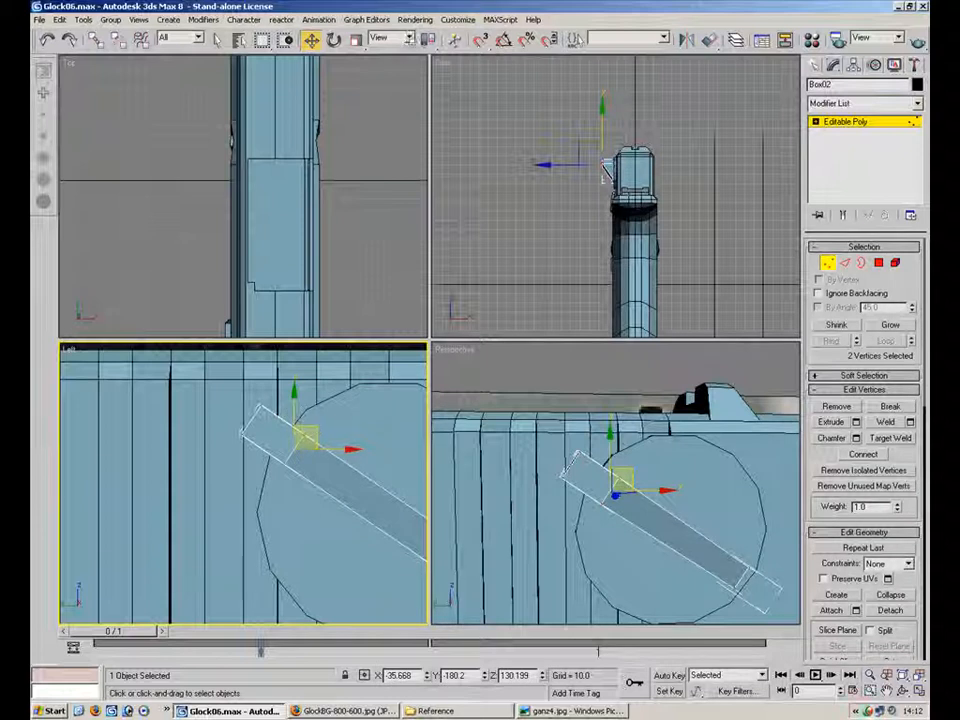
# - Using the Local coordinate system, slide the edge where the extrusion starts along the wedge toward the disc's centre
pyautogui.click(409, 38)
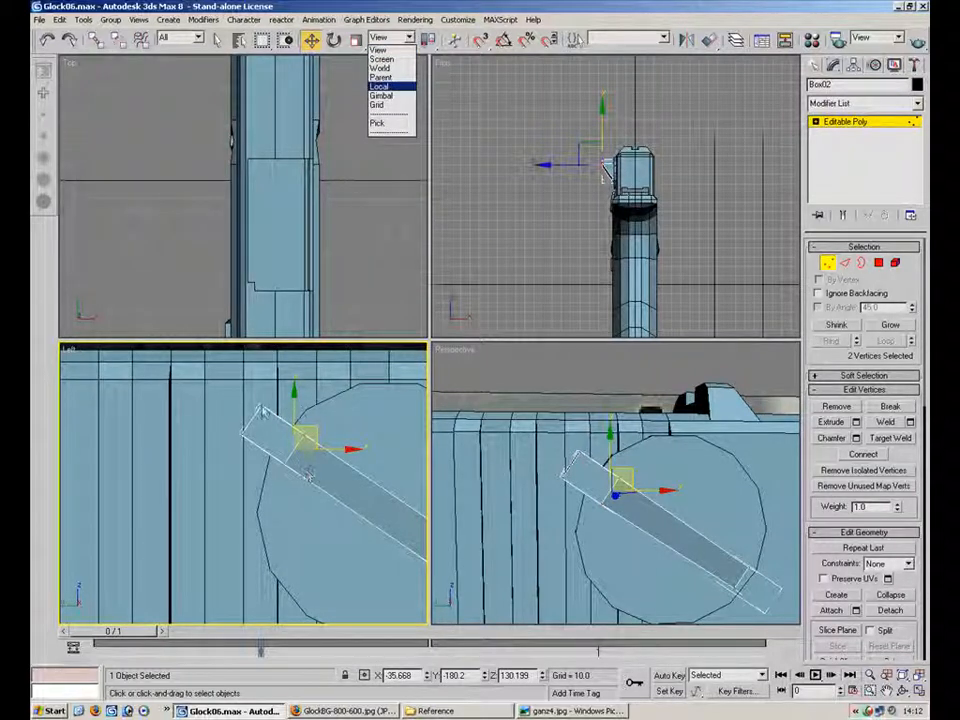
pyautogui.click(388, 87)
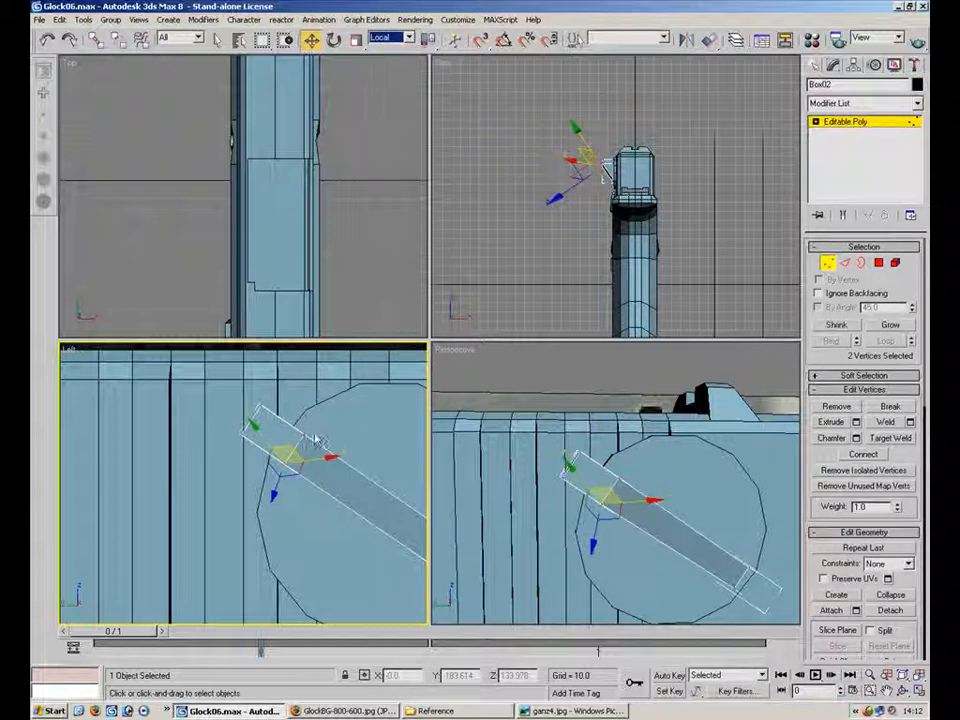
pyautogui.click(845, 262)
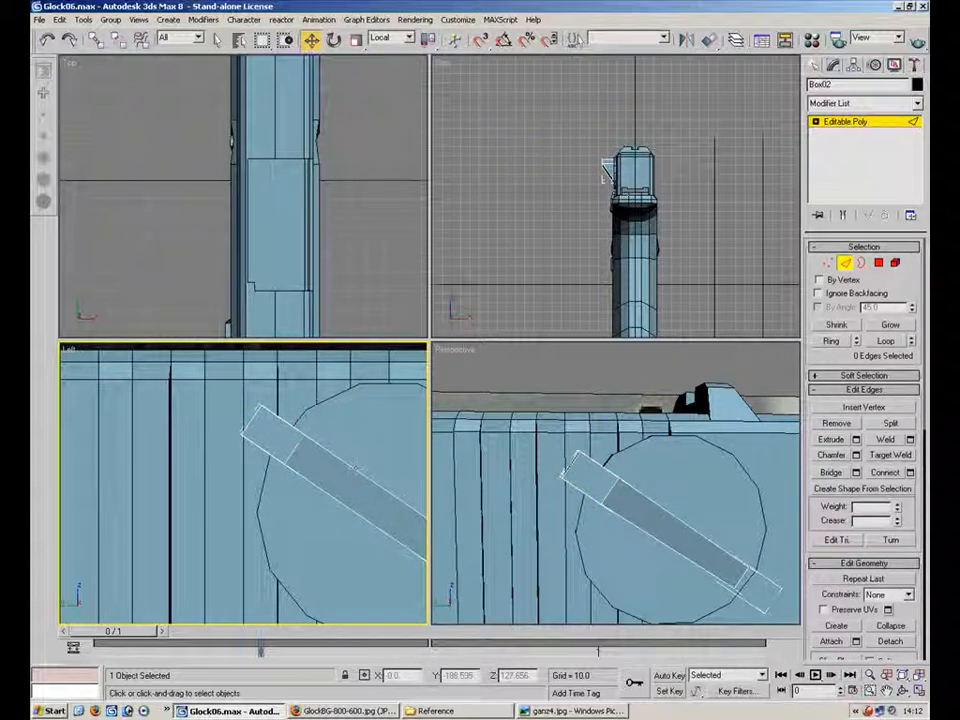
pyautogui.click(321, 427)
pyautogui.click(355, 430)
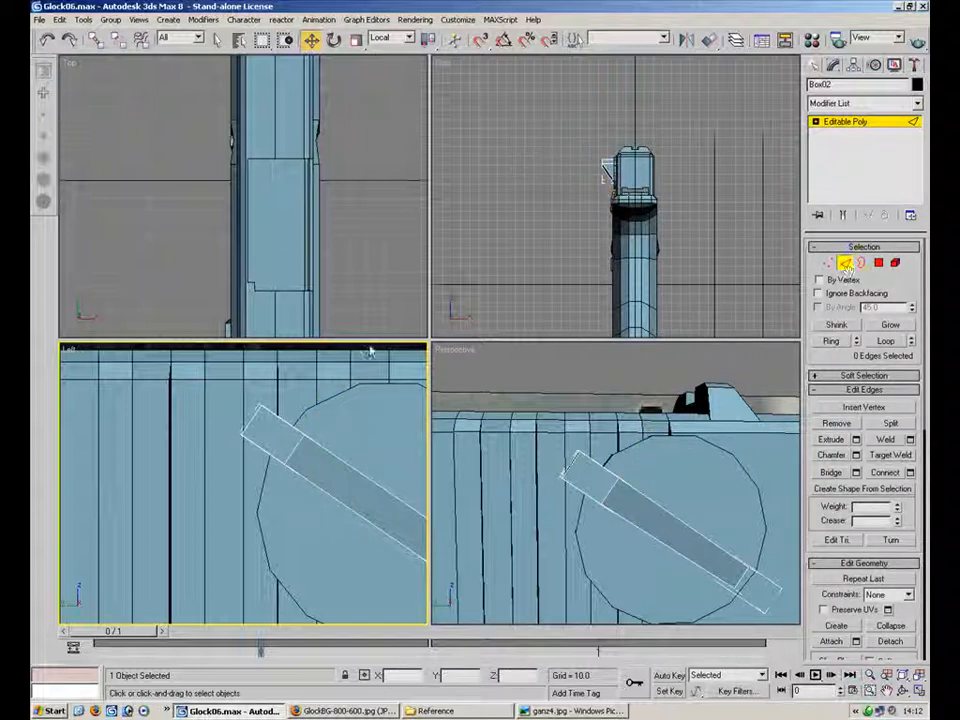
pyautogui.click(604, 172)
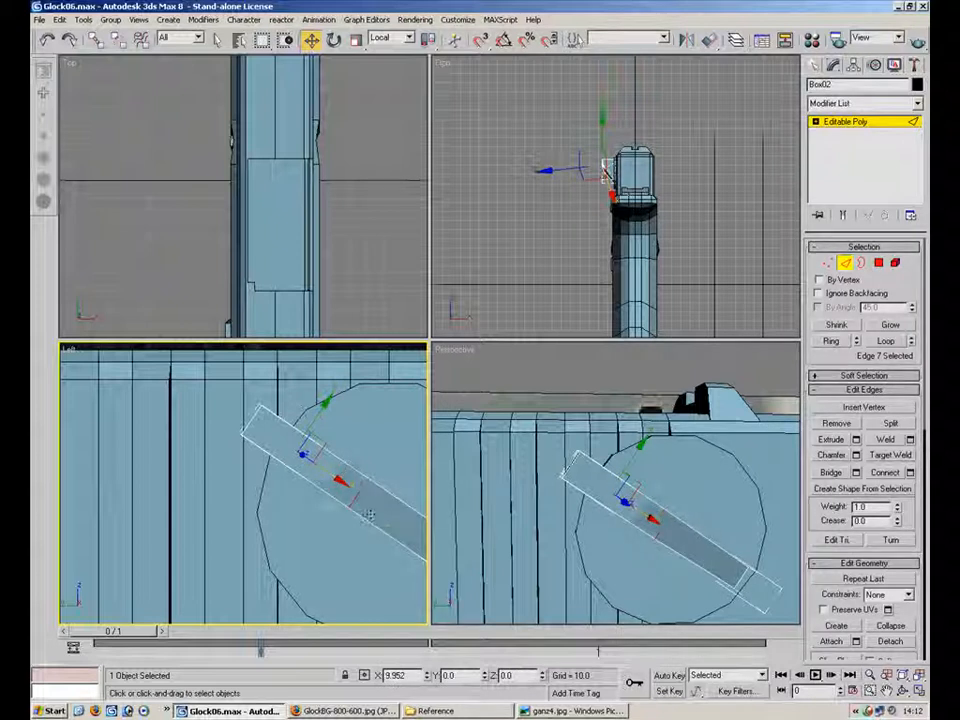
pyautogui.moveTo(349, 505); pyautogui.dragTo(352, 507)
# - Round the outer corner edge at the wedge's extruded end by chamfering it and chamfering the two resulting edges by 1.491
pyautogui.moveTo(621, 502); pyautogui.dragTo(597, 540, button='middle')
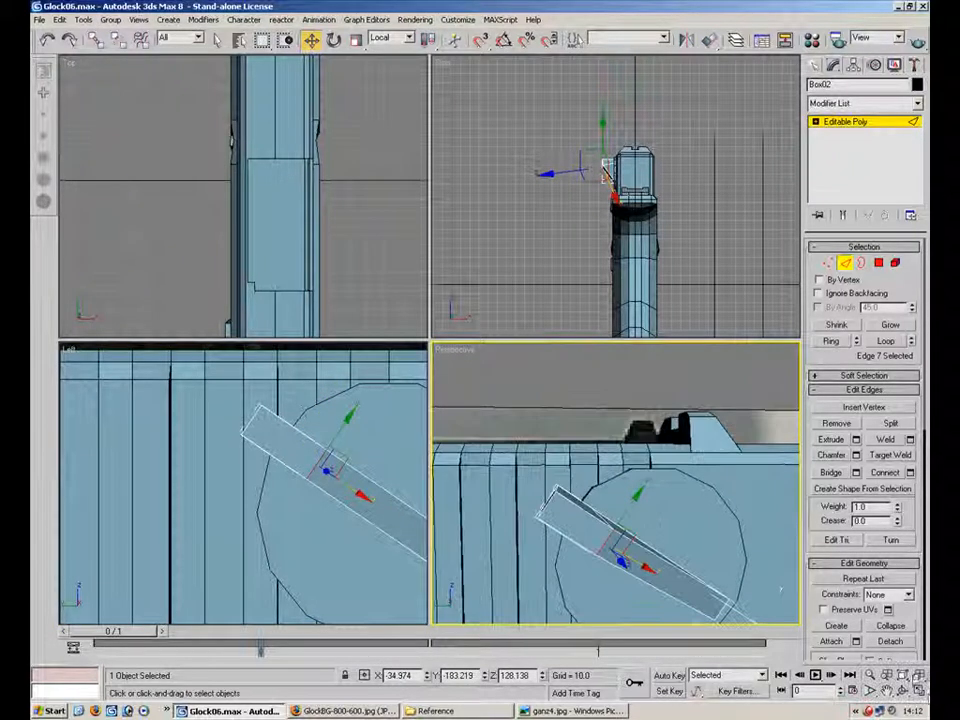
pyautogui.hotkey('alt', 'w')
pyautogui.keyDown('alt'); pyautogui.moveTo(377, 440); pyautogui.dragTo(260, 340, button='middle'); pyautogui.keyUp('alt')
pyautogui.click(306, 425)
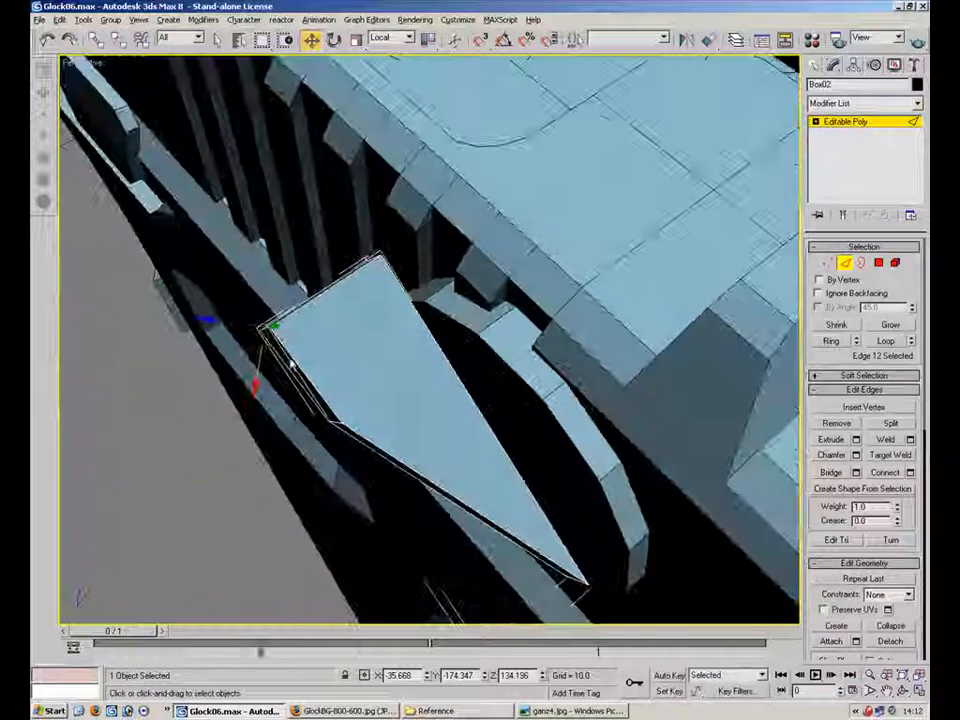
pyautogui.moveTo(257, 340); pyautogui.dragTo(257, 339)
pyautogui.keyDown('alt'); pyautogui.moveTo(257, 339); pyautogui.dragTo(313, 442, button='middle'); pyautogui.keyUp('alt')
pyautogui.moveTo(302, 488); pyautogui.dragTo(301, 480)
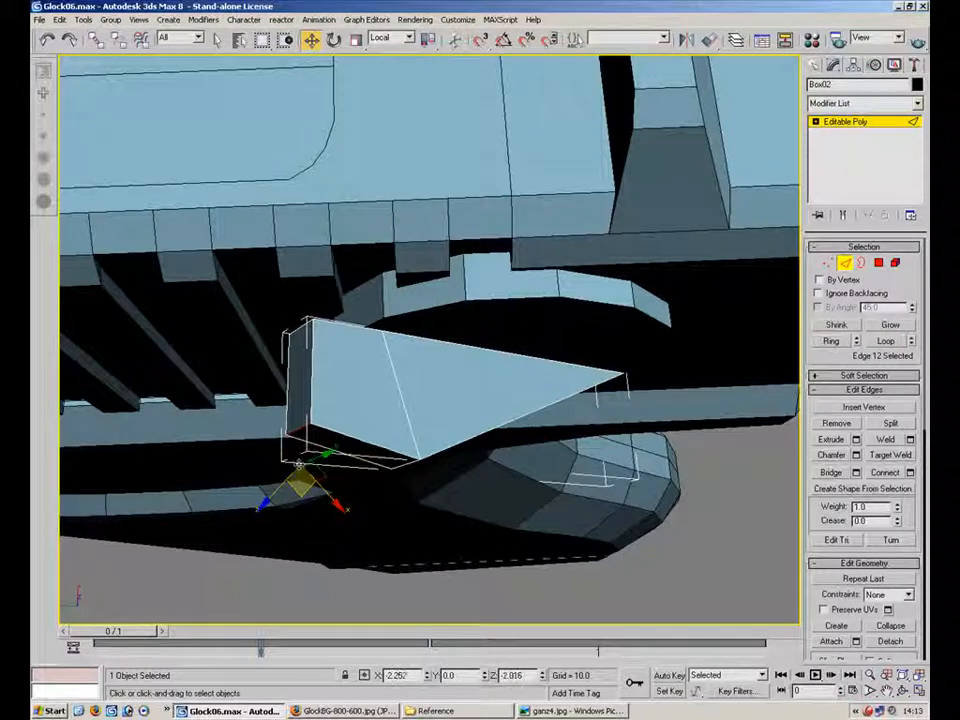
pyautogui.keyDown('alt'); pyautogui.moveTo(298, 465); pyautogui.dragTo(320, 405, button='middle'); pyautogui.keyUp('alt')
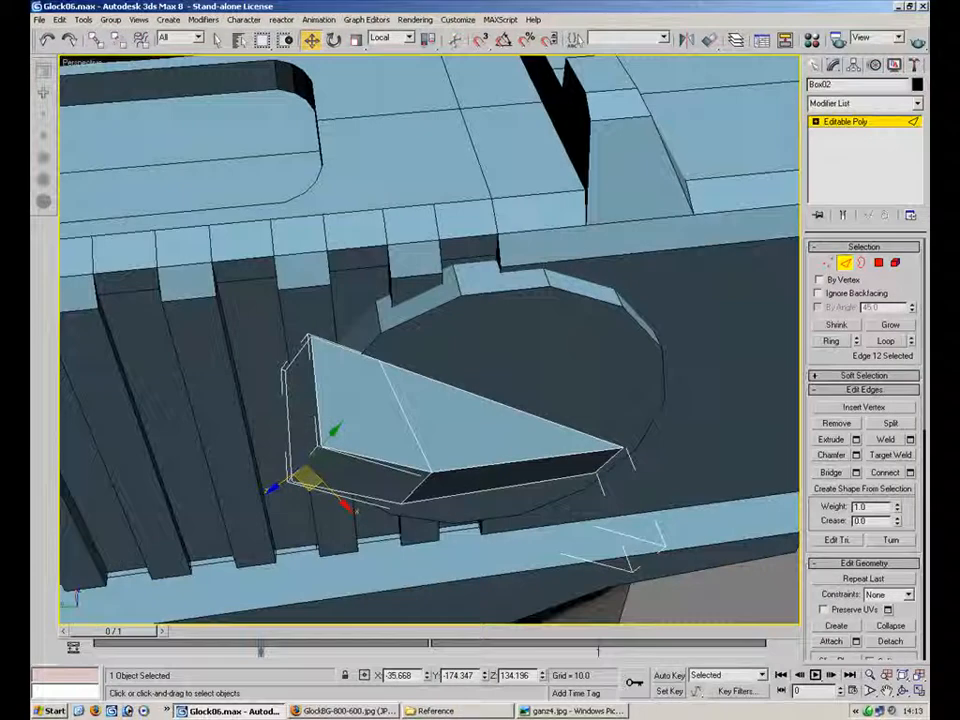
pyautogui.click(855, 455)
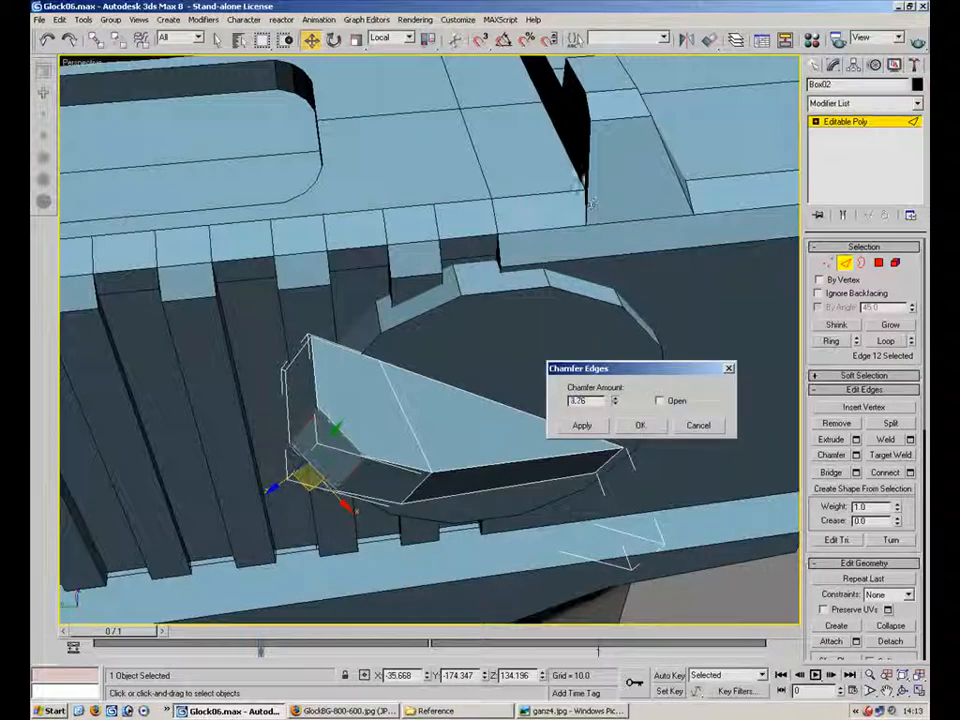
pyautogui.click(616, 401)
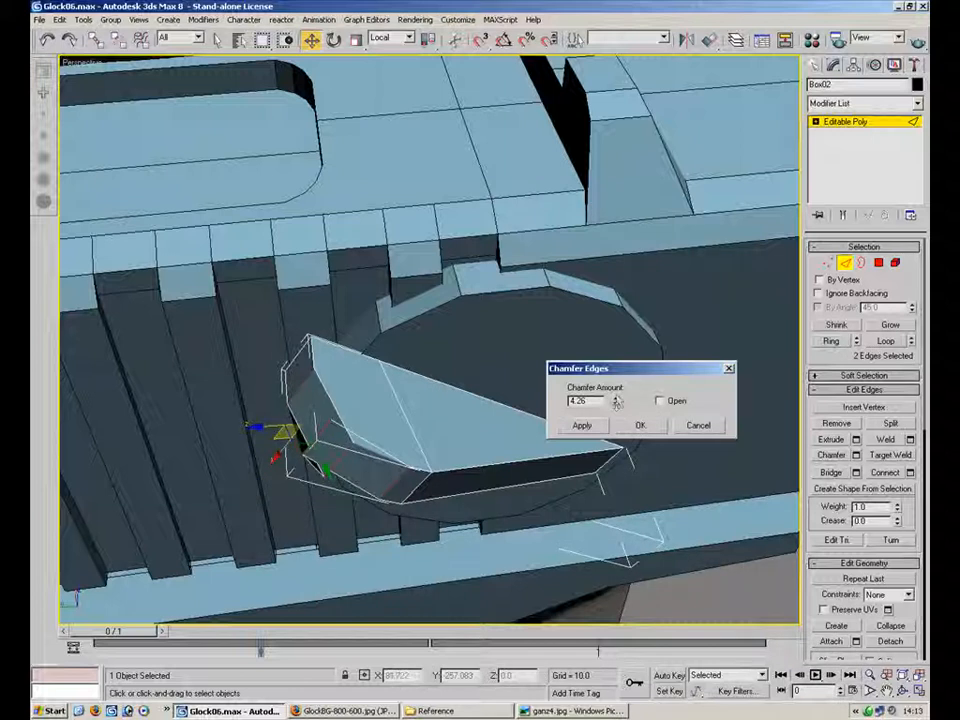
pyautogui.moveTo(616, 404); pyautogui.dragTo(616, 428)
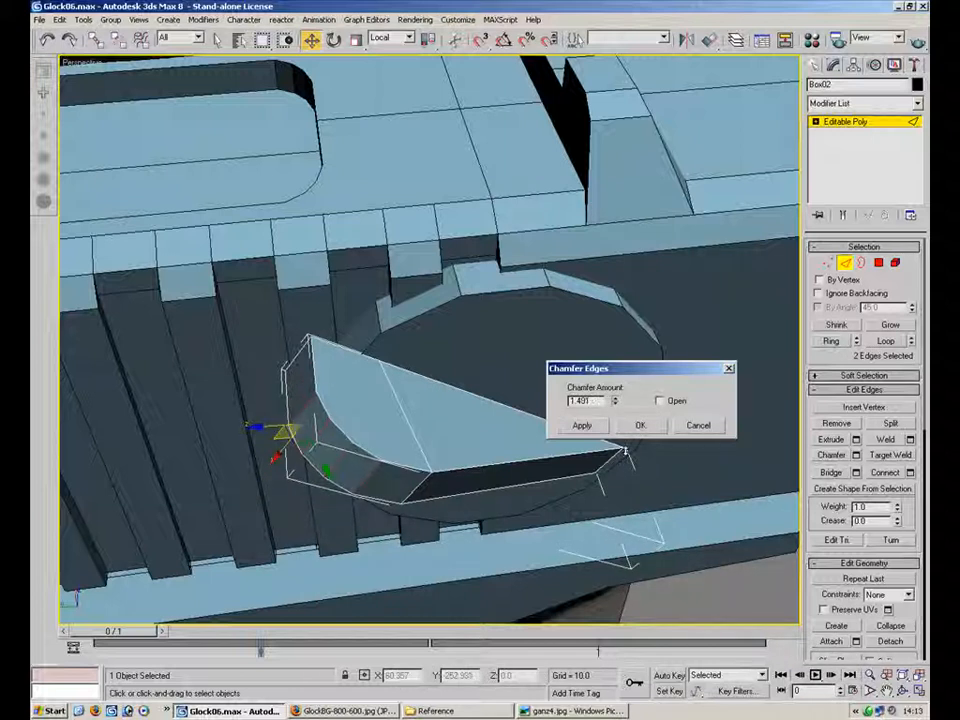
pyautogui.click(638, 425)
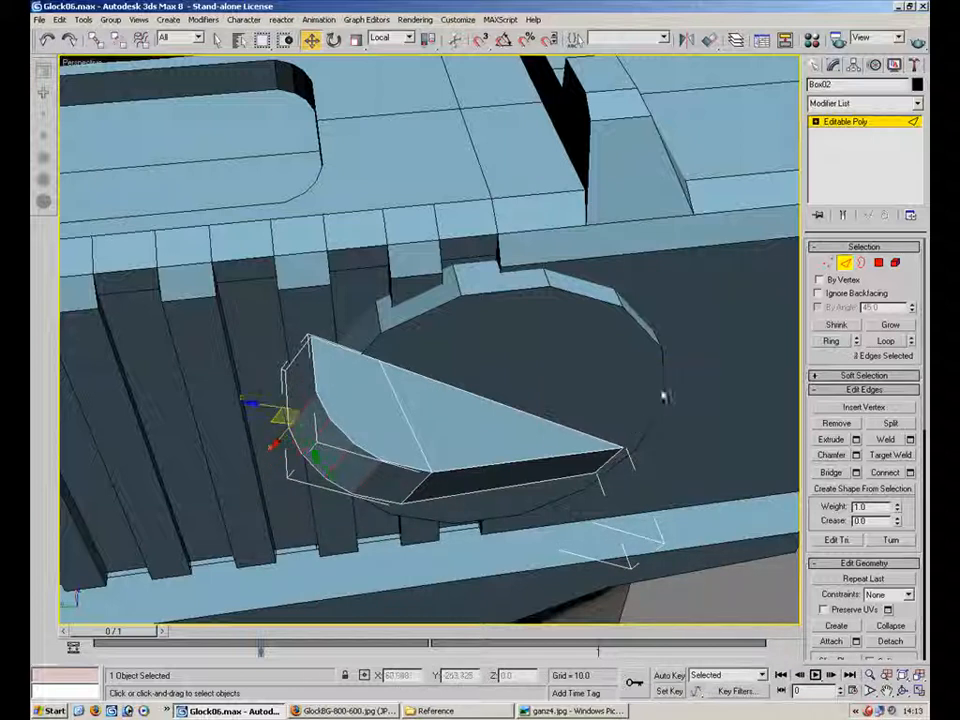
# - Delete the wedge's hidden polygon on the side facing the slide
pyautogui.hotkey('ctrl', 'b')
pyautogui.click(410, 380)
pyautogui.keyDown('alt'); pyautogui.moveTo(410, 380); pyautogui.dragTo(778, 334, button='middle'); pyautogui.keyUp('alt')
pyautogui.press('4')
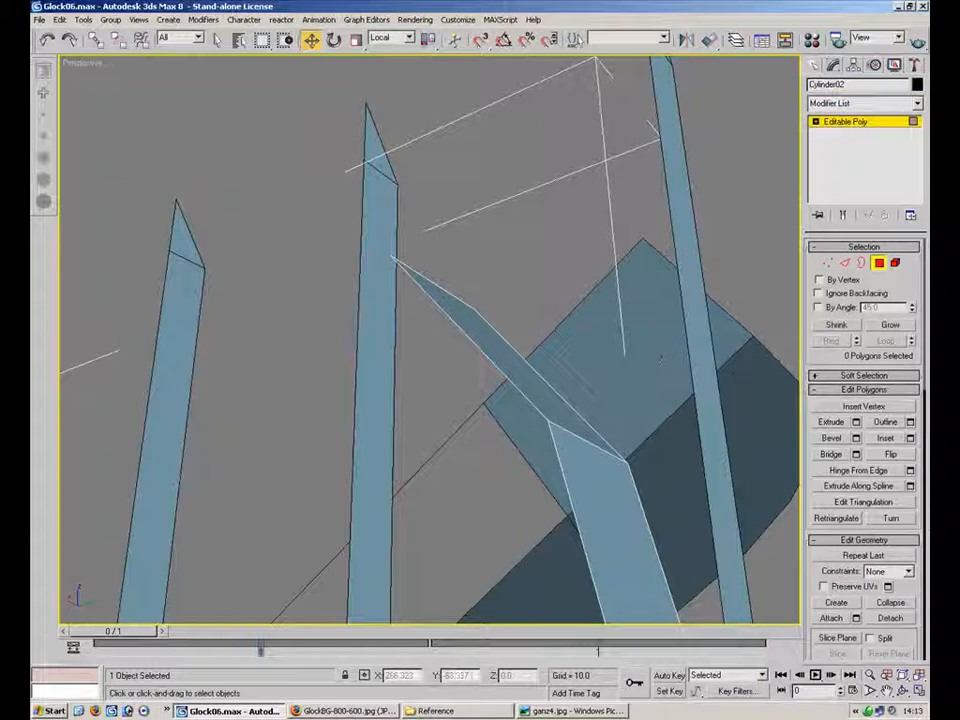
pyautogui.click(879, 263)
pyautogui.click(765, 339)
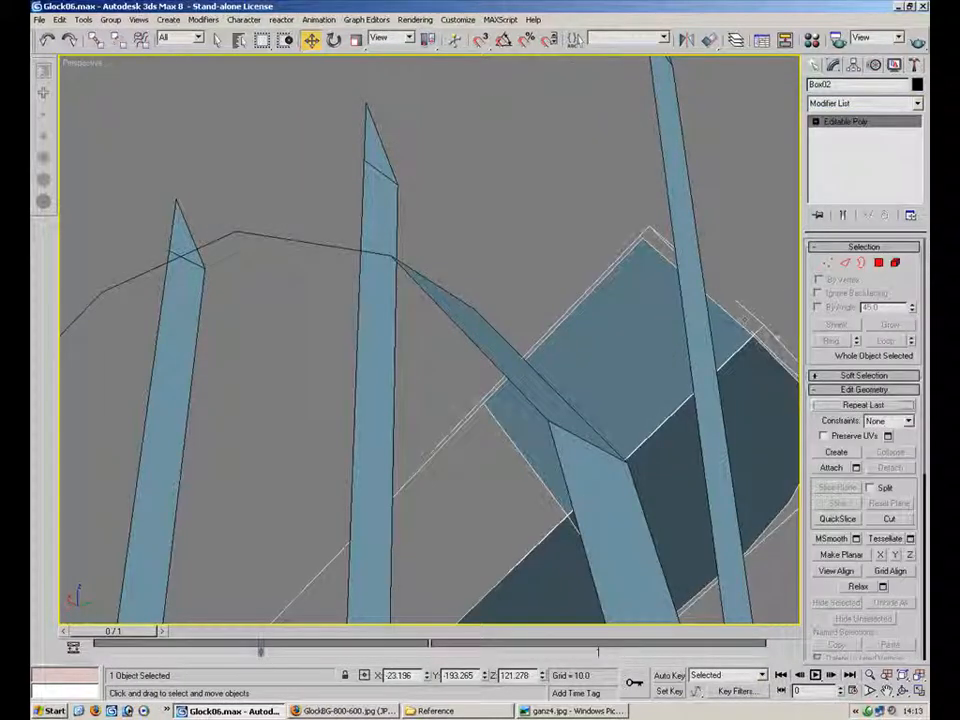
pyautogui.click(879, 263)
pyautogui.press('Delete')
pyautogui.keyDown('alt'); pyautogui.moveTo(532, 368); pyautogui.dragTo(362, 266, button='middle'); pyautogui.keyUp('alt')
pyautogui.scroll(-3, 362, 266)
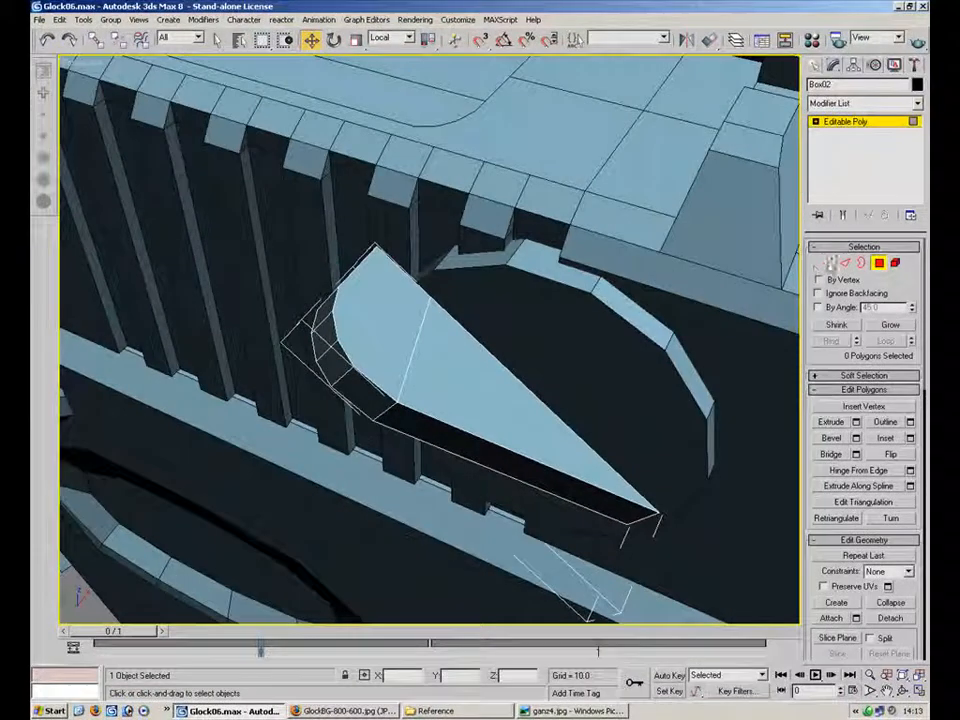
# - Try to connect the edges along the wedge's rounded outer rim
pyautogui.click(843, 120)
pyautogui.keyDown('alt'); pyautogui.moveTo(503, 443); pyautogui.dragTo(525, 440, button='middle'); pyautogui.keyUp('alt')
pyautogui.click(846, 262)
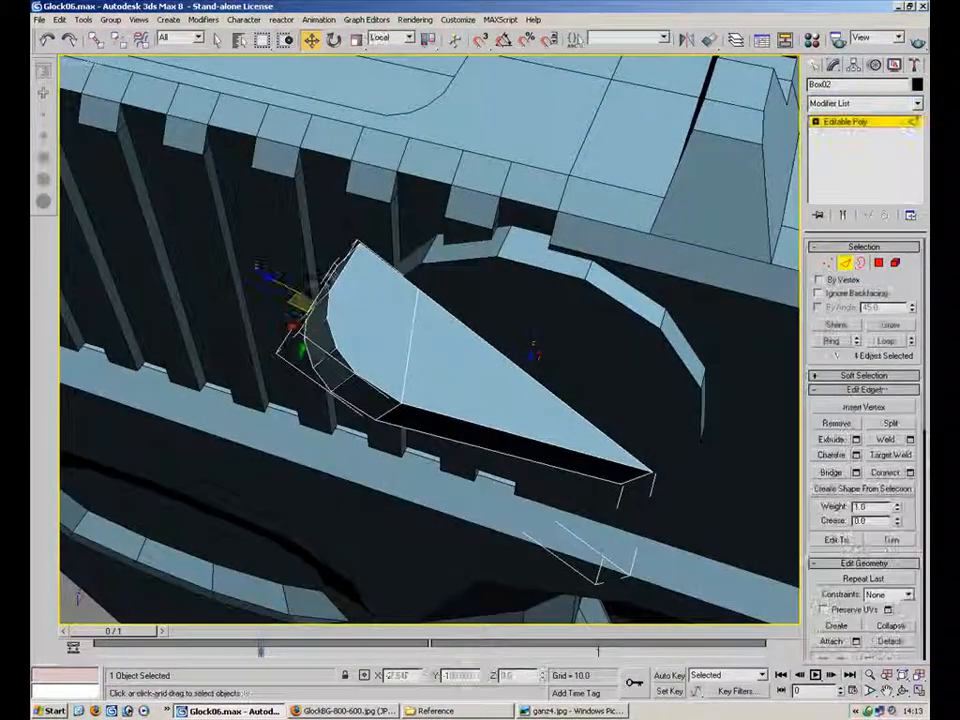
pyautogui.click(336, 274)
pyautogui.keyDown('ctrl'); pyautogui.click(331, 306); pyautogui.keyUp('ctrl')
pyautogui.keyDown('ctrl'); pyautogui.click(325, 335); pyautogui.keyUp('ctrl')
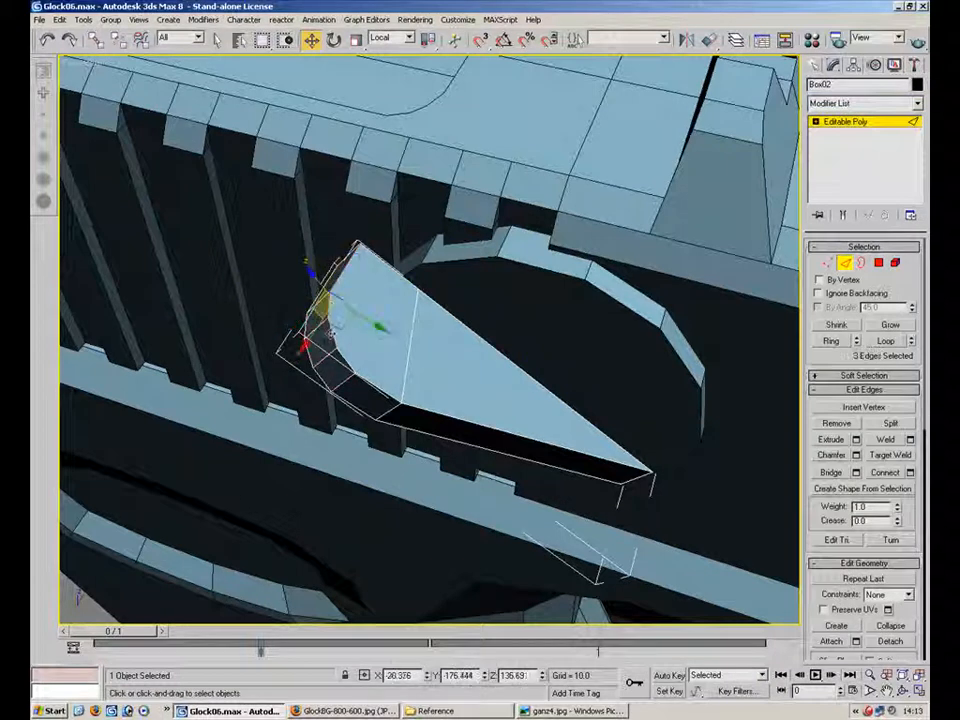
pyautogui.keyDown('ctrl'); pyautogui.click(349, 365); pyautogui.keyUp('ctrl')
pyautogui.keyDown('ctrl'); pyautogui.click(382, 390); pyautogui.keyUp('ctrl')
pyautogui.keyDown('ctrl'); pyautogui.click(442, 414); pyautogui.keyUp('ctrl')
pyautogui.keyDown('ctrl'); pyautogui.click(470, 425); pyautogui.keyUp('ctrl')
pyautogui.click(909, 473)
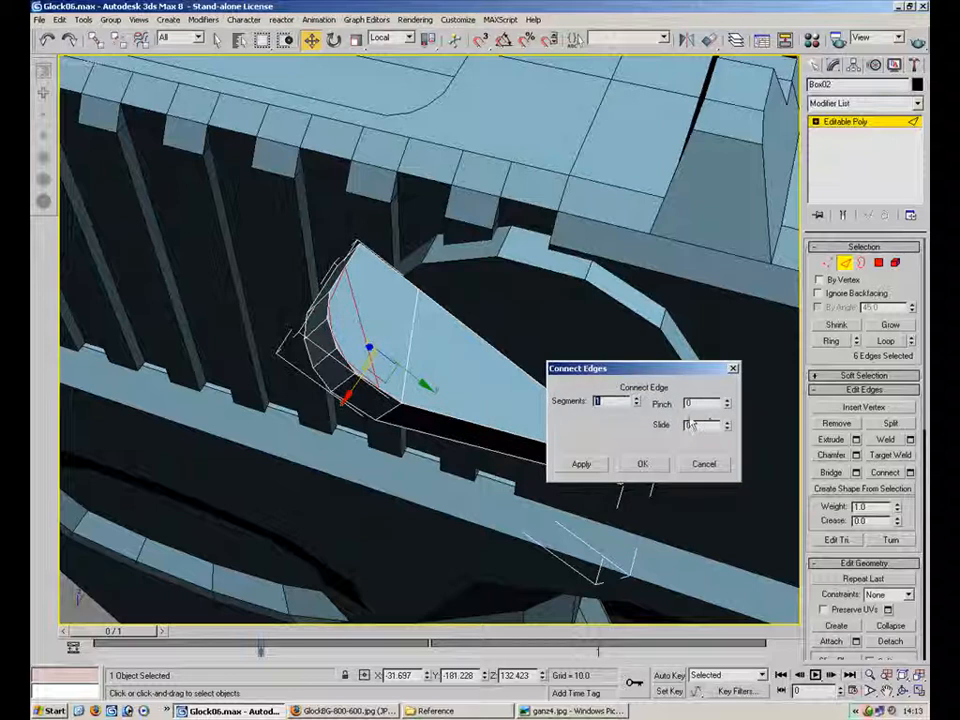
pyautogui.click(704, 463)
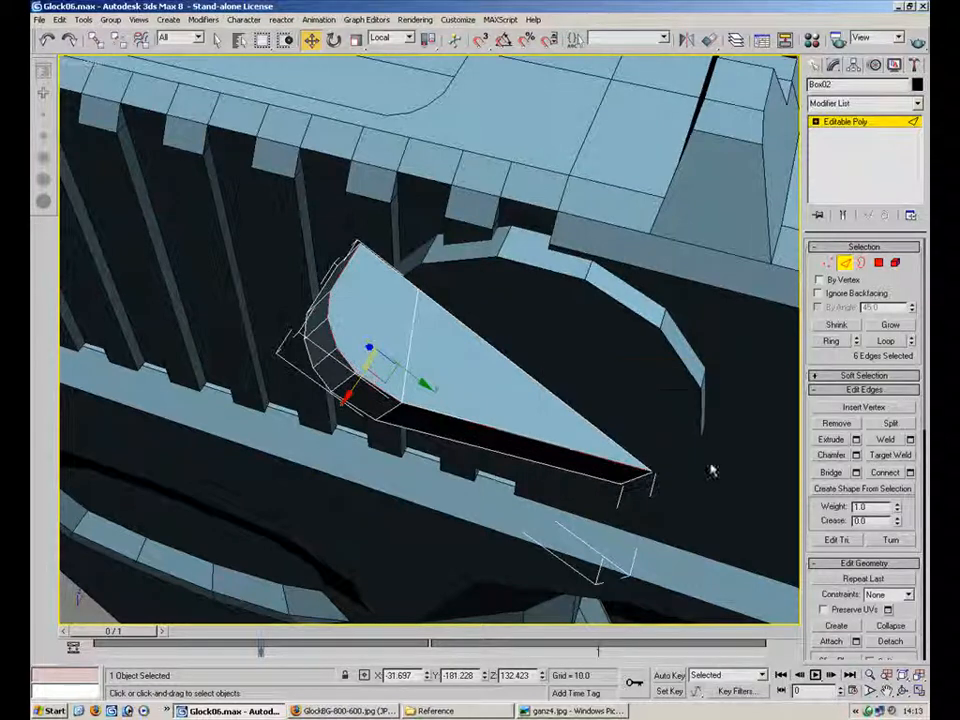
pyautogui.keyDown('alt'); pyautogui.moveTo(626, 411); pyautogui.dragTo(665, 402, button='middle'); pyautogui.keyUp('alt')
pyautogui.hotkey('ctrl', 'a')
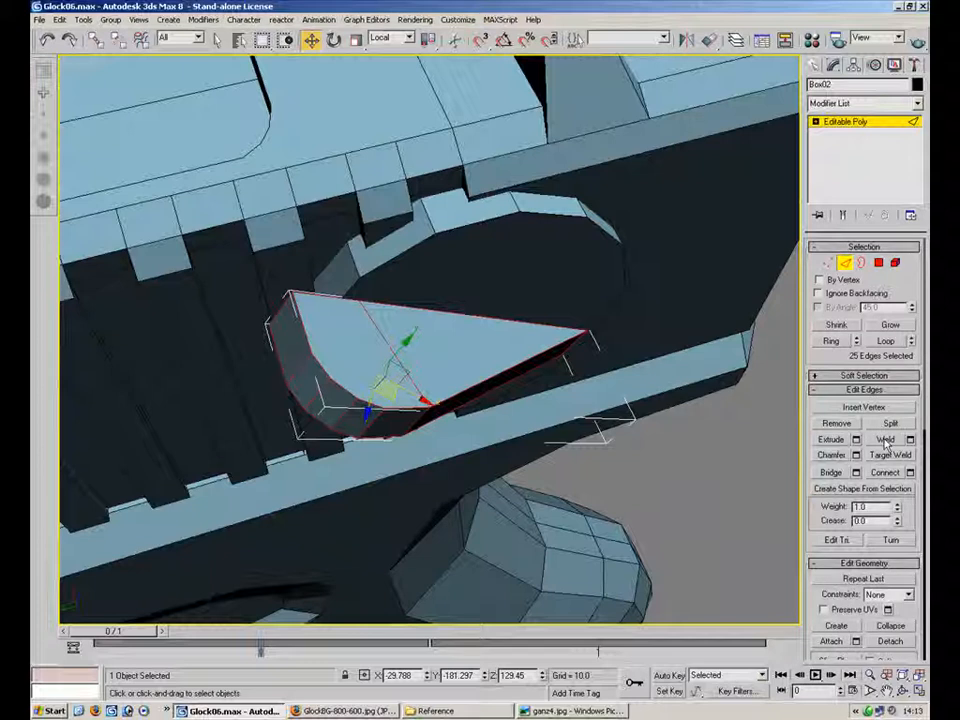
pyautogui.click(846, 264)
pyautogui.click(846, 264)
pyautogui.click(308, 342)
pyautogui.keyDown('ctrl'); pyautogui.click(319, 366); pyautogui.keyUp('ctrl')
pyautogui.keyDown('ctrl'); pyautogui.click(342, 389); pyautogui.keyUp('ctrl')
pyautogui.keyDown('ctrl'); pyautogui.click(369, 403); pyautogui.keyUp('ctrl')
pyautogui.keyDown('ctrl'); pyautogui.click(405, 408); pyautogui.keyUp('ctrl')
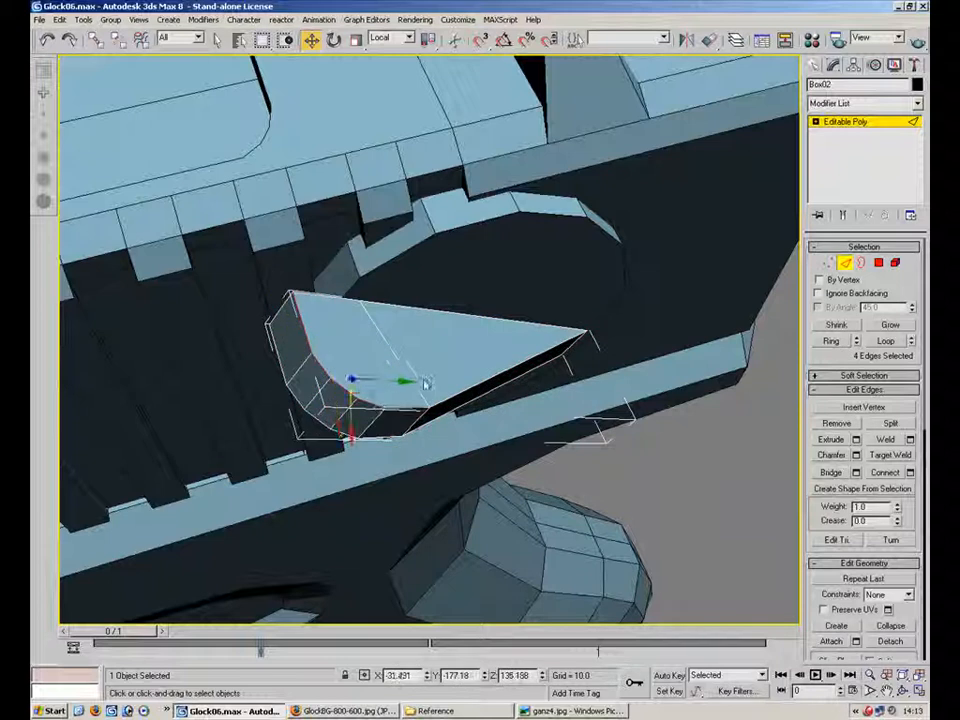
# - Remove the dividing edges left by the extrusion across the wedge's broad faces
pyautogui.click(420, 389)
pyautogui.press('1')
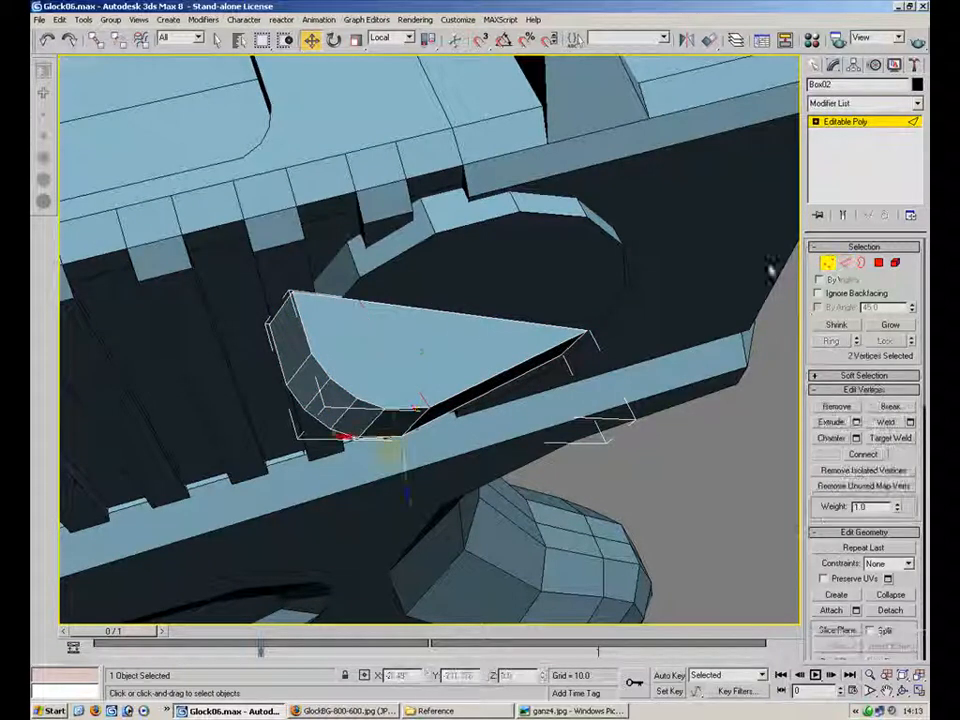
pyautogui.click(845, 262)
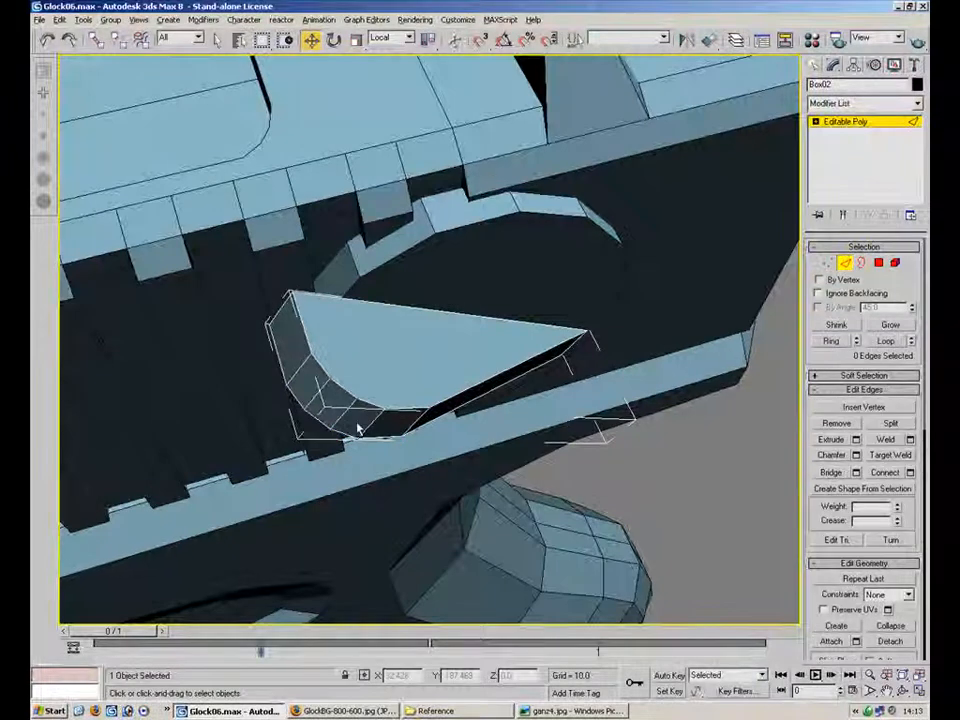
pyautogui.keyDown('alt'); pyautogui.moveTo(520, 400); pyautogui.dragTo(398, 318, button='middle'); pyautogui.keyUp('alt')
pyautogui.click(362, 405)
pyautogui.press('BackSpace')
pyautogui.click(826, 263)
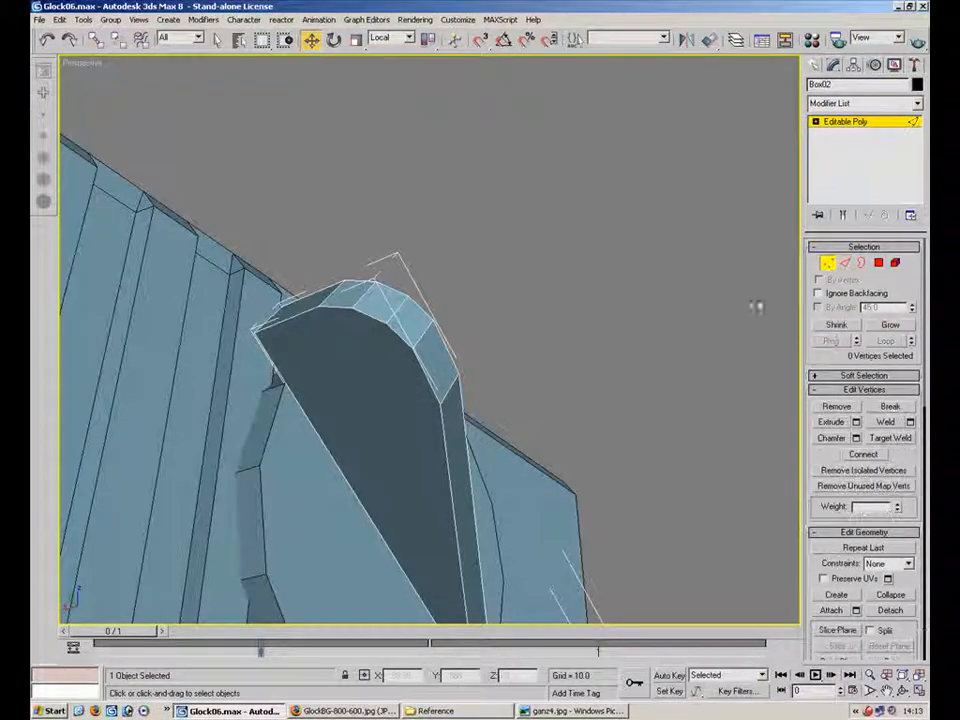
# - Chamfer the six rim edges that run around the rounded end and along the long side of the wedge's upper face
pyautogui.keyDown('alt'); pyautogui.moveTo(257, 455); pyautogui.dragTo(390, 500, button='middle'); pyautogui.keyUp('alt')
pyautogui.press('2')
pyautogui.click(338, 278)
pyautogui.keyDown('ctrl'); pyautogui.click(336, 322); pyautogui.keyUp('ctrl')
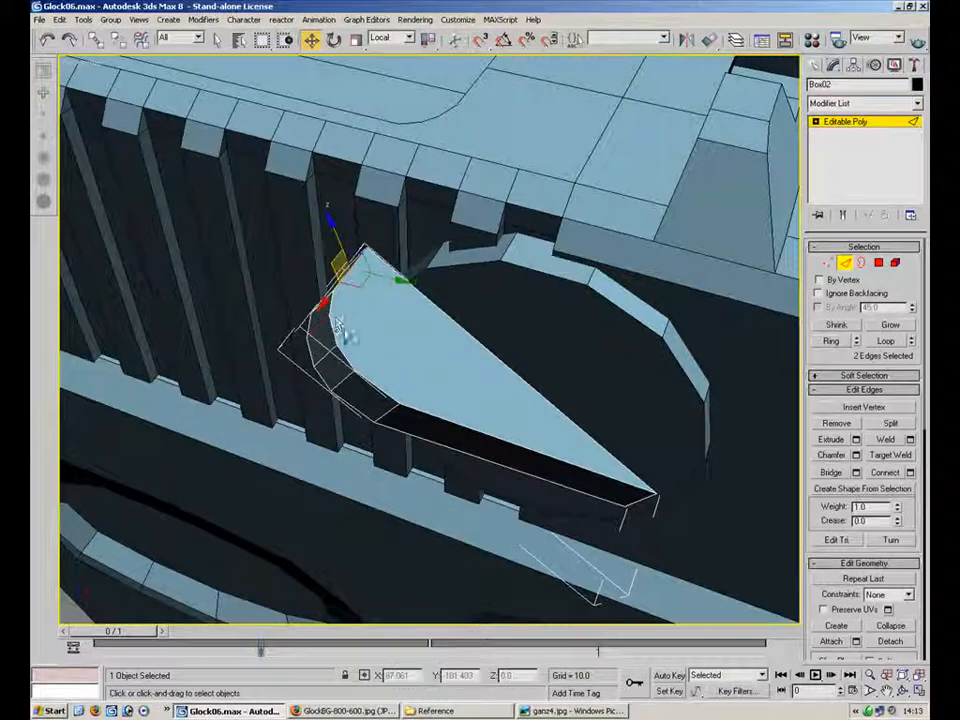
pyautogui.keyDown('ctrl'); pyautogui.click(331, 305); pyautogui.keyUp('ctrl')
pyautogui.keyDown('ctrl'); pyautogui.click(327, 338); pyautogui.keyUp('ctrl')
pyautogui.keyDown('ctrl'); pyautogui.click(345, 360); pyautogui.keyUp('ctrl')
pyautogui.keyDown('ctrl'); pyautogui.click(370, 383); pyautogui.keyUp('ctrl')
pyautogui.keyDown('ctrl'); pyautogui.click(429, 414); pyautogui.keyUp('ctrl')
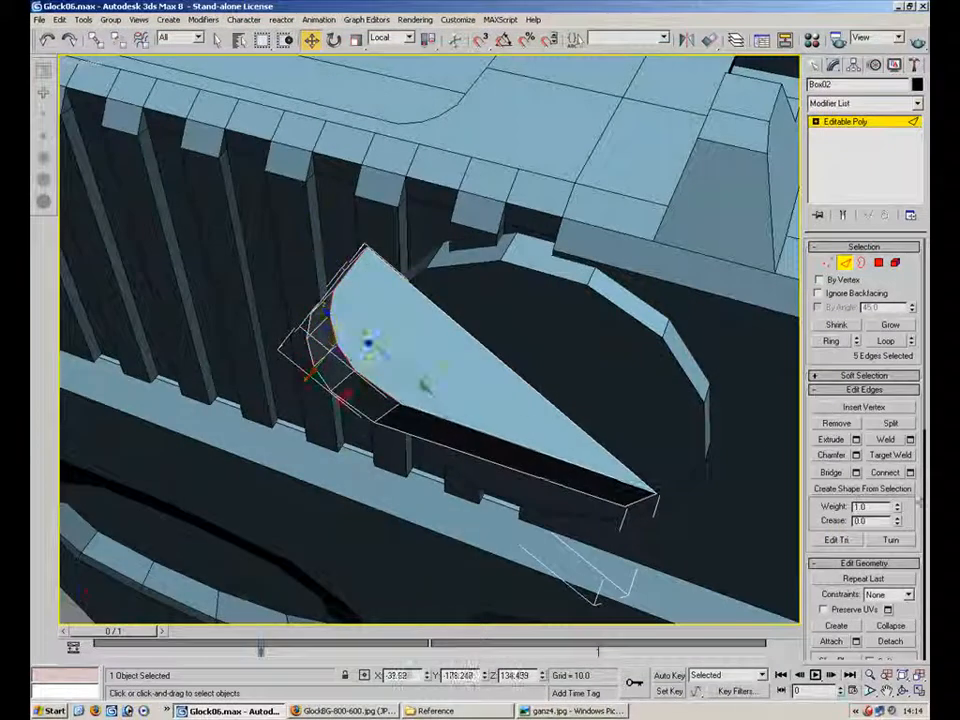
pyautogui.click(855, 455)
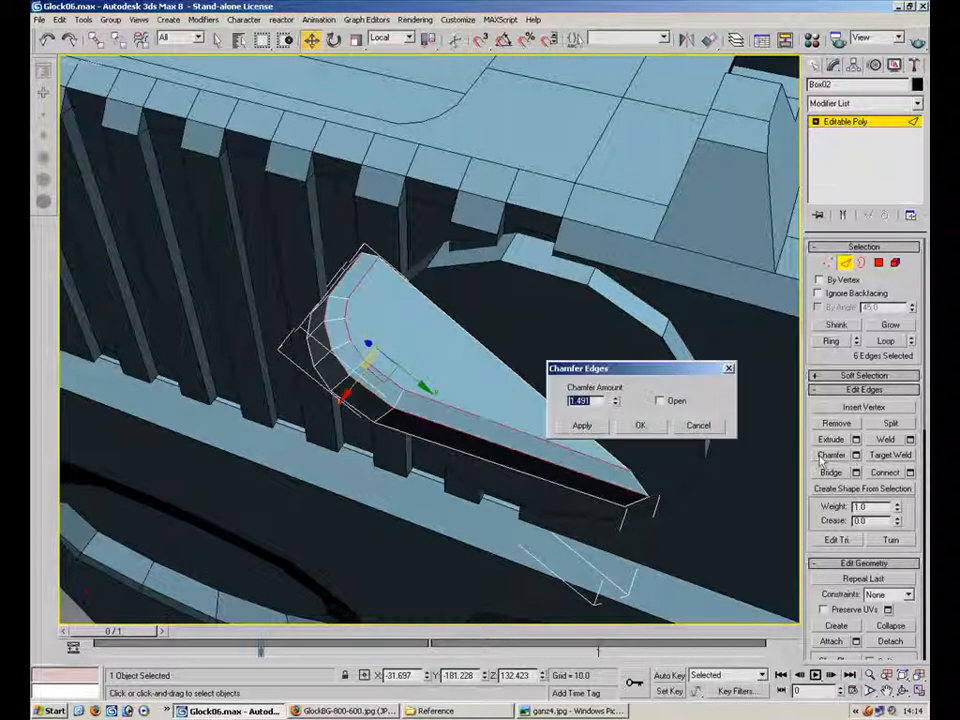
pyautogui.moveTo(616, 405); pyautogui.dragTo(636, 430)
pyautogui.click(639, 426)
pyautogui.keyDown('alt'); pyautogui.moveTo(609, 471); pyautogui.dragTo(404, 396, button='middle'); pyautogui.keyUp('alt')
pyautogui.click(845, 263)
pyautogui.click(303, 455)
# - Select the Gun object and check the triangle counts of the selection and the whole scene with the Polygon Counter utility
pyautogui.keyDown('alt'); pyautogui.moveTo(303, 455); pyautogui.dragTo(545, 370, button='middle'); pyautogui.keyUp('alt')
pyautogui.scroll(-4, 545, 370)
pyautogui.scroll(-4, 545, 370)
pyautogui.keyDown('alt'); pyautogui.moveTo(312, 464); pyautogui.dragTo(630, 240, button='middle'); pyautogui.keyUp('alt')
pyautogui.click(613, 253)
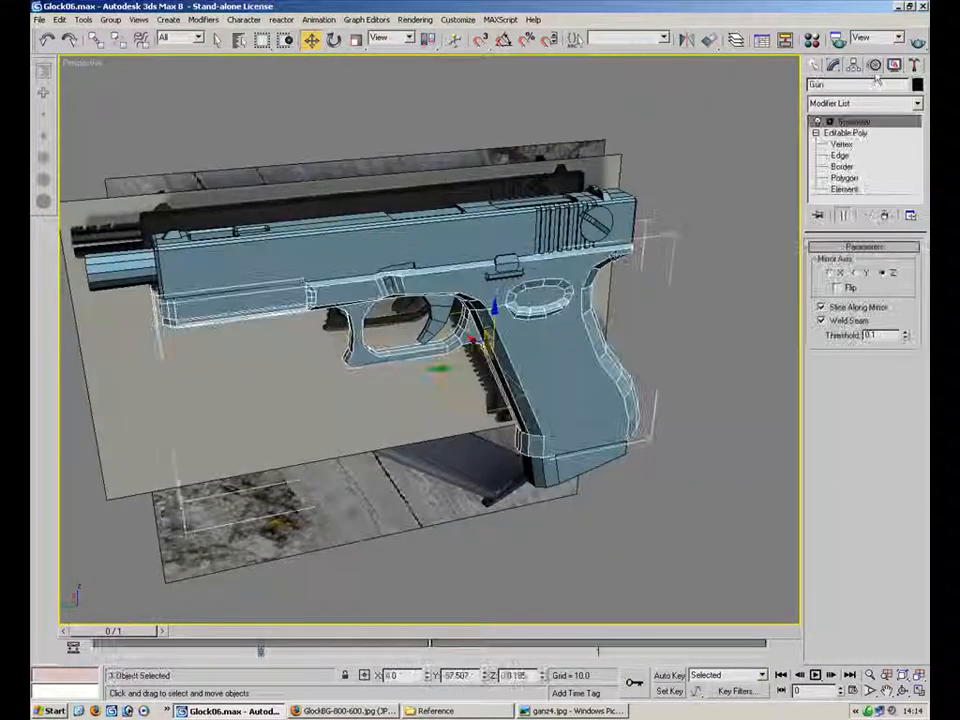
pyautogui.click(913, 65)
pyautogui.click(829, 122)
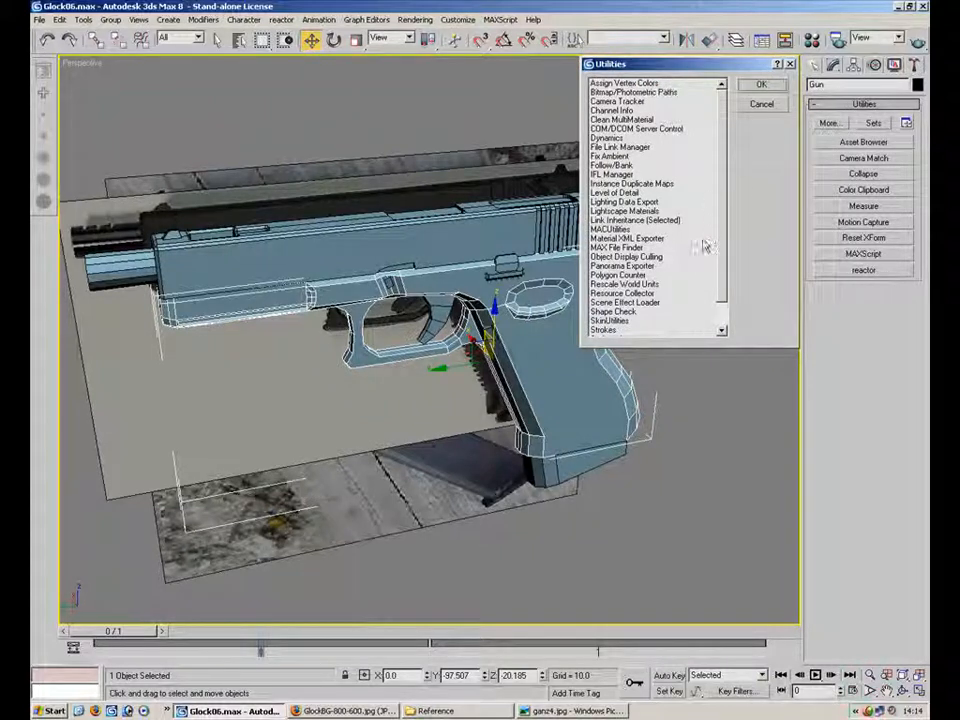
pyautogui.moveTo(718, 238); pyautogui.dragTo(721, 257)
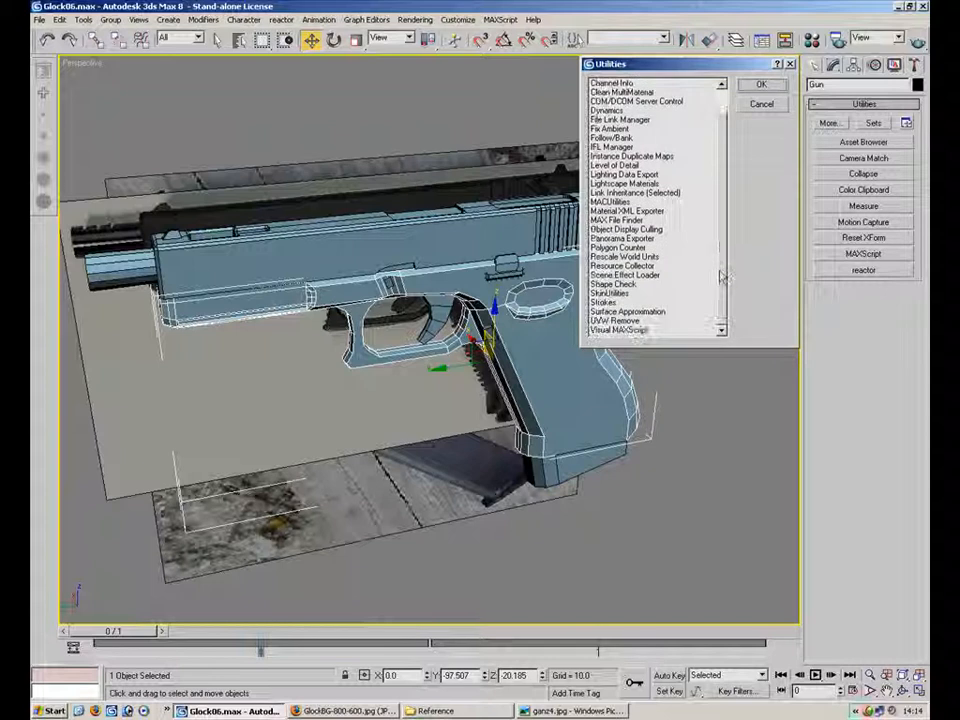
pyautogui.click(622, 247)
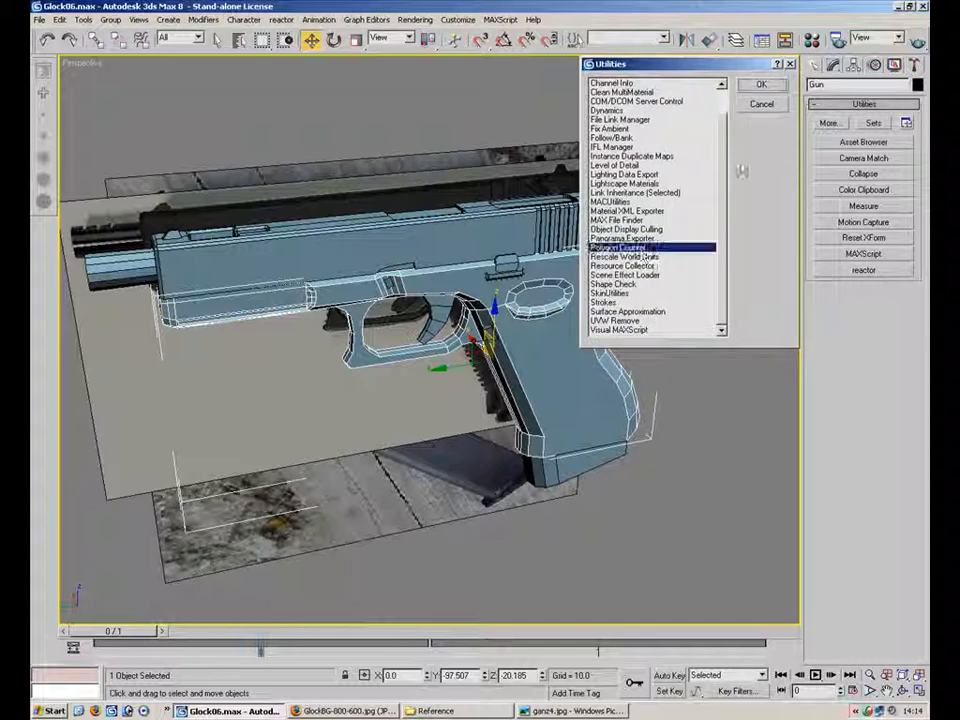
pyautogui.click(761, 85)
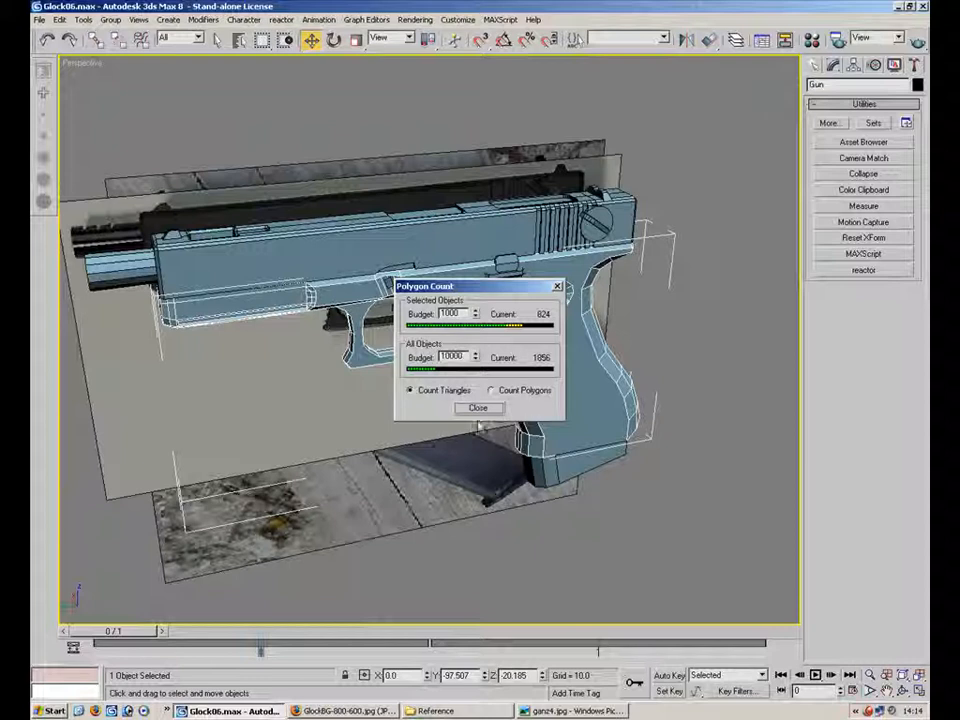
pyautogui.click(478, 407)
# - Check the Gun object's vertex and face counts in its object properties
pyautogui.rightClick(588, 363)
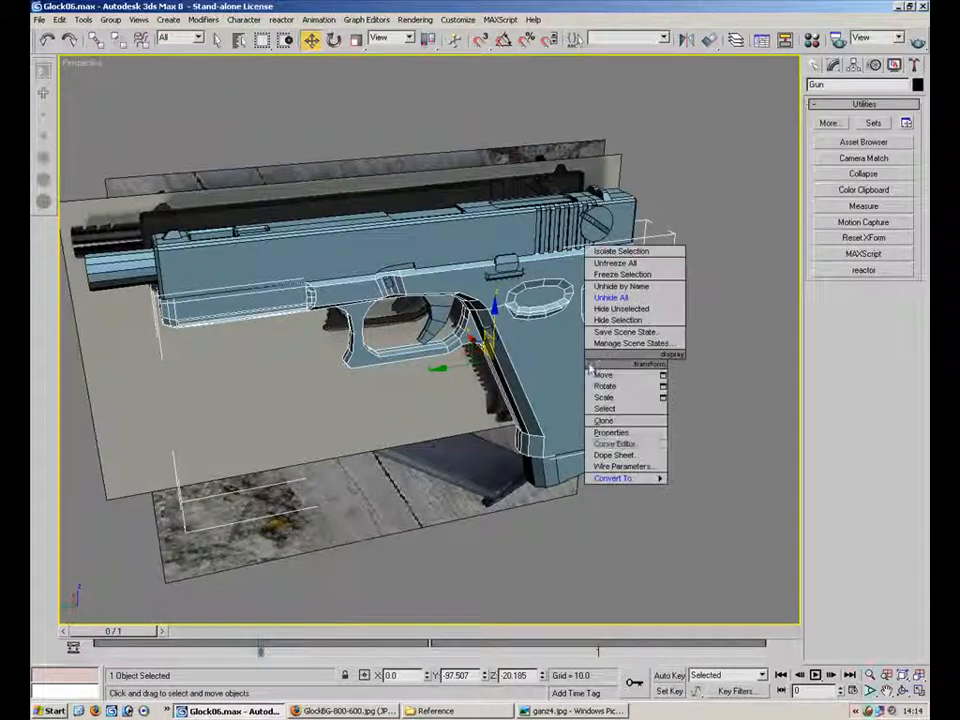
pyautogui.click(621, 431)
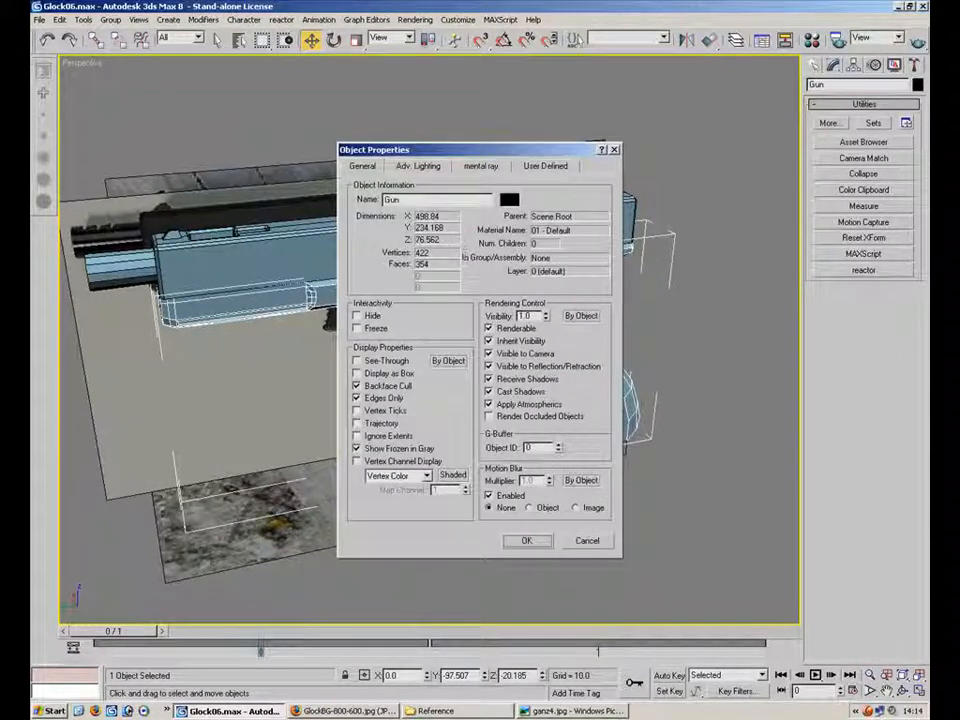
pyautogui.click(588, 541)
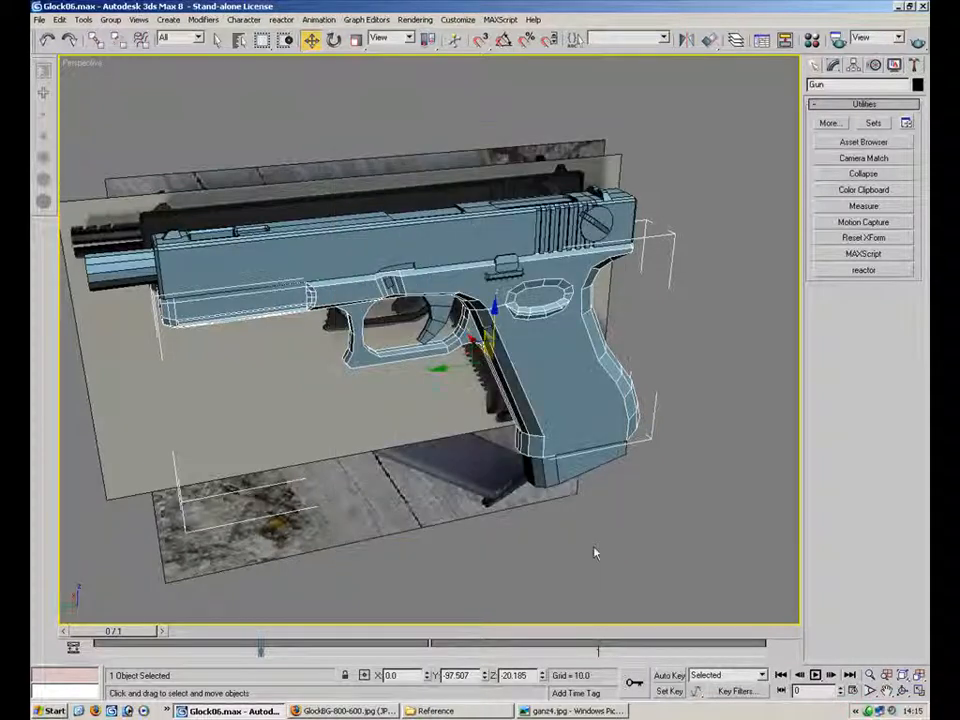
# - Review the mesh totals for the whole scene, including the face count, in the contents of the file properties
pyautogui.click(40, 19)
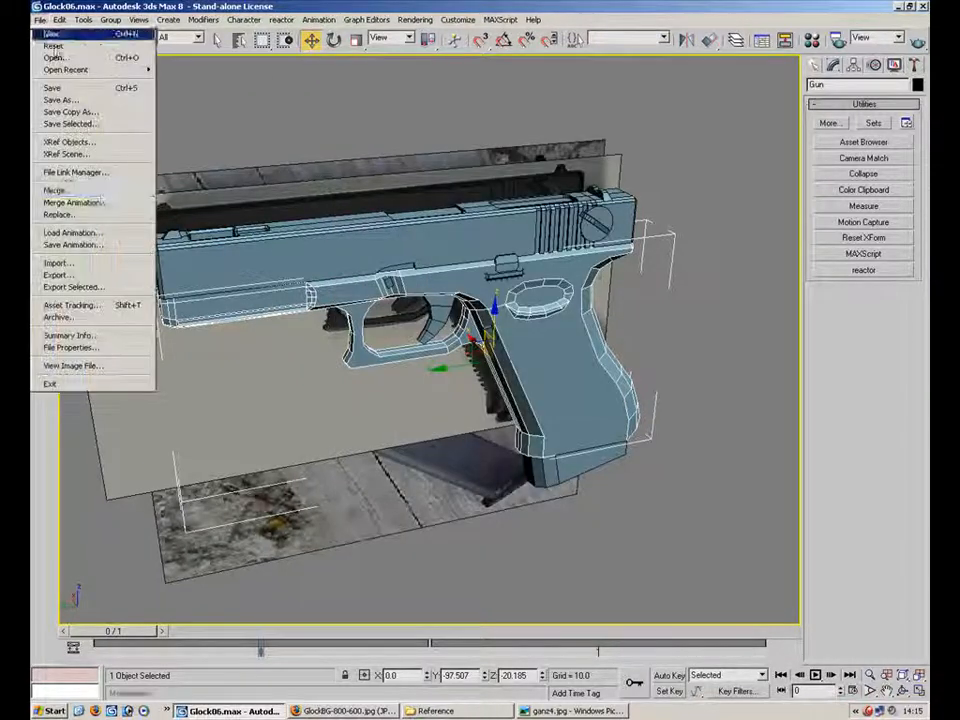
pyautogui.click(107, 348)
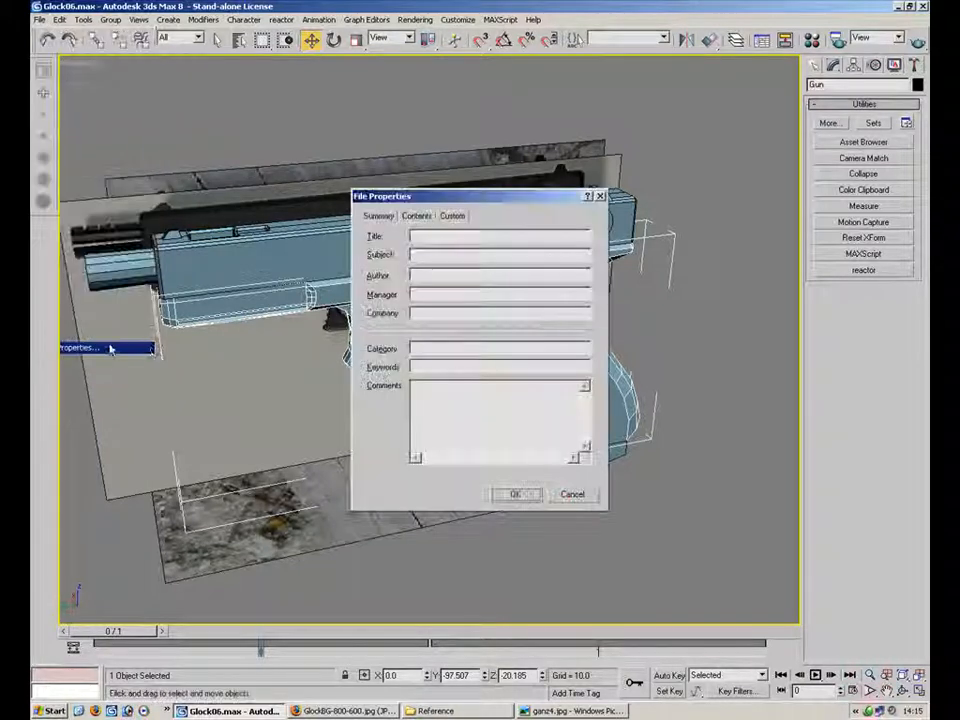
pyautogui.click(416, 216)
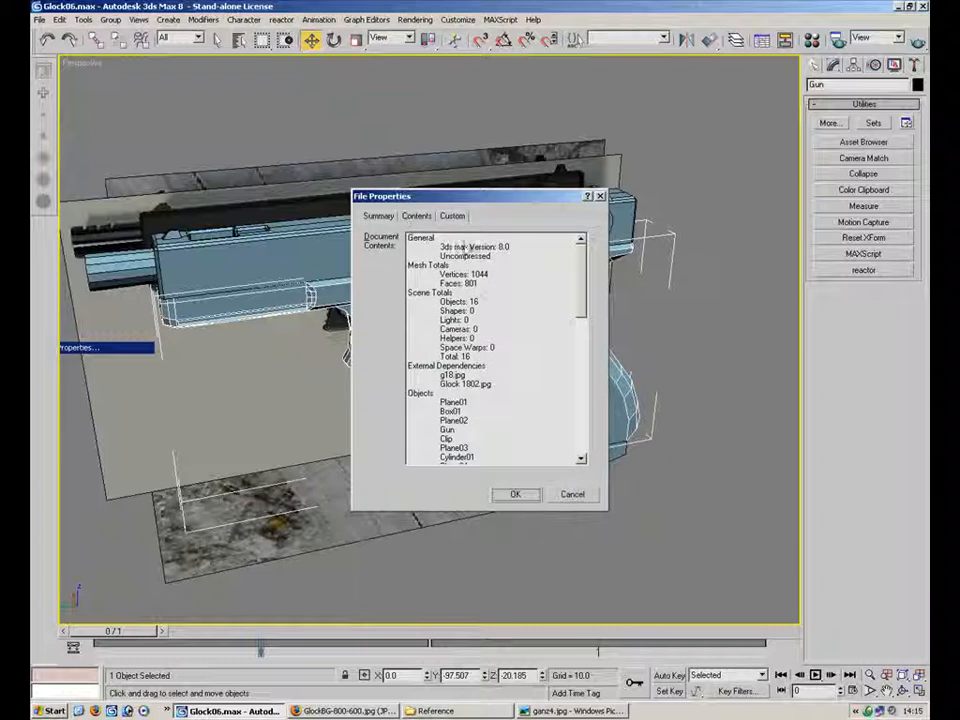
pyautogui.click(497, 294)
pyautogui.click(475, 284)
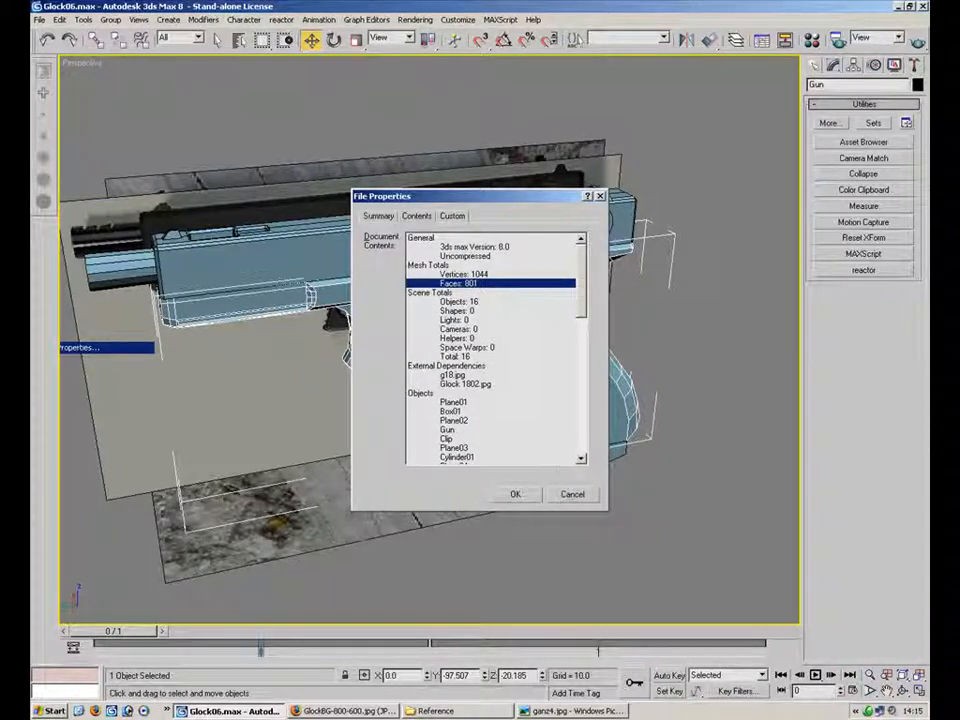
pyautogui.click(571, 494)
# - Select all scene objects and check their triangle count with the Polygon Counter utility, then clear the selection
pyautogui.click(570, 225)
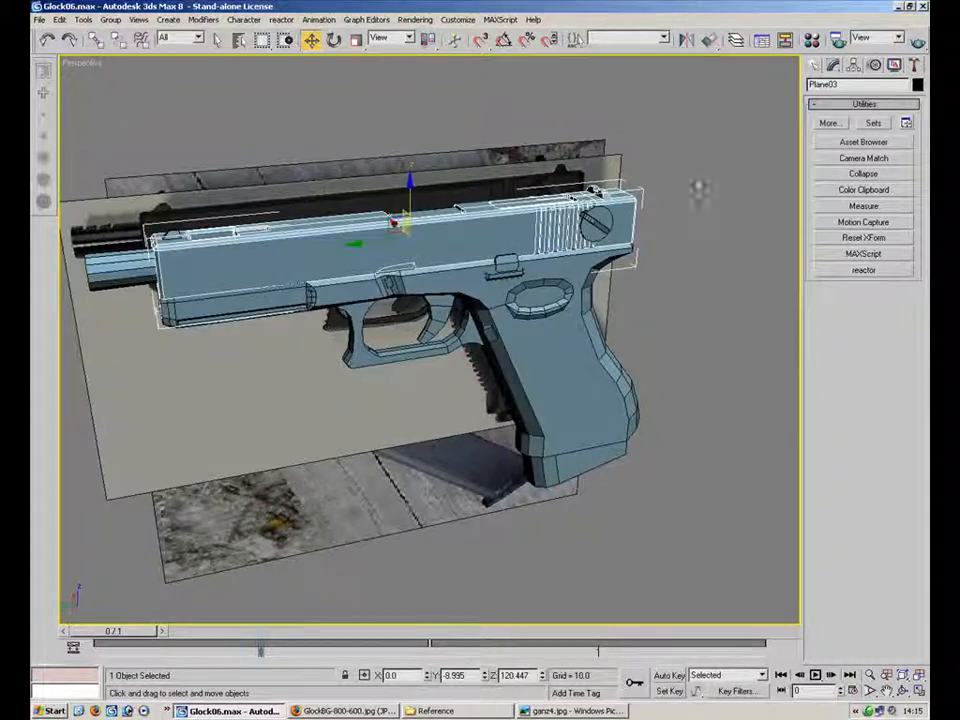
pyautogui.click(676, 233)
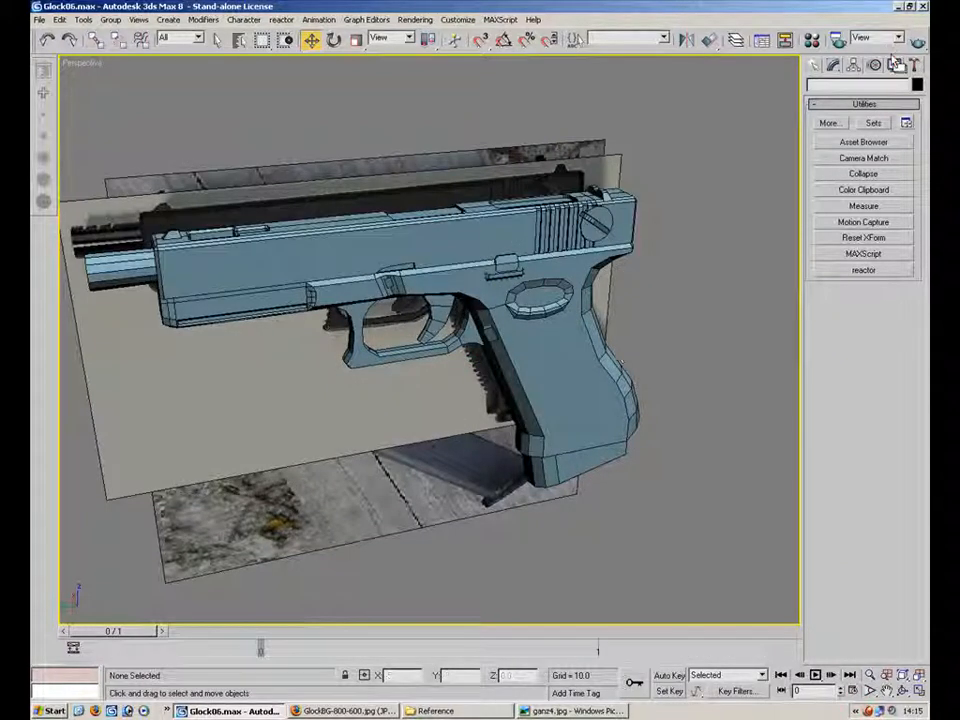
pyautogui.click(830, 124)
pyautogui.click(655, 275)
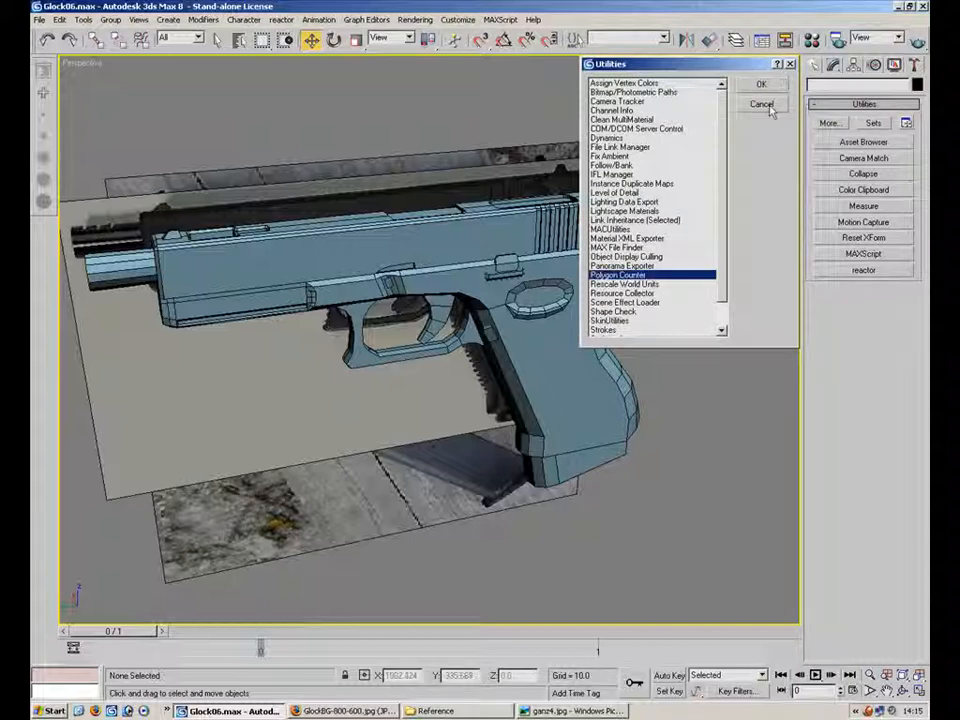
pyautogui.click(761, 84)
pyautogui.hotkey('ctrl', 'a')
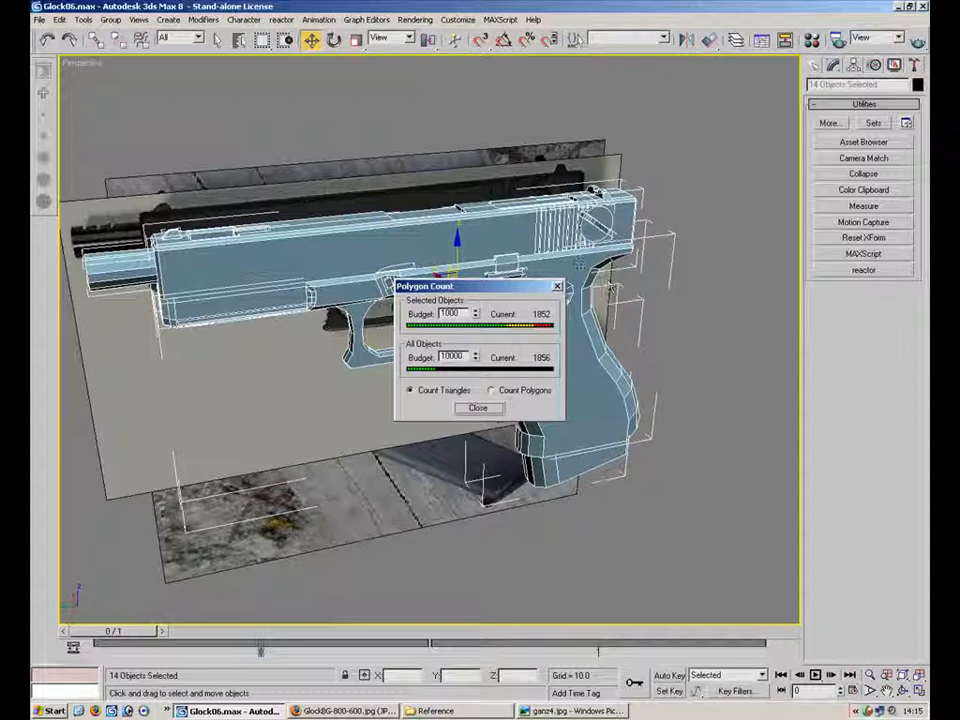
pyautogui.click(557, 287)
pyautogui.click(676, 326)
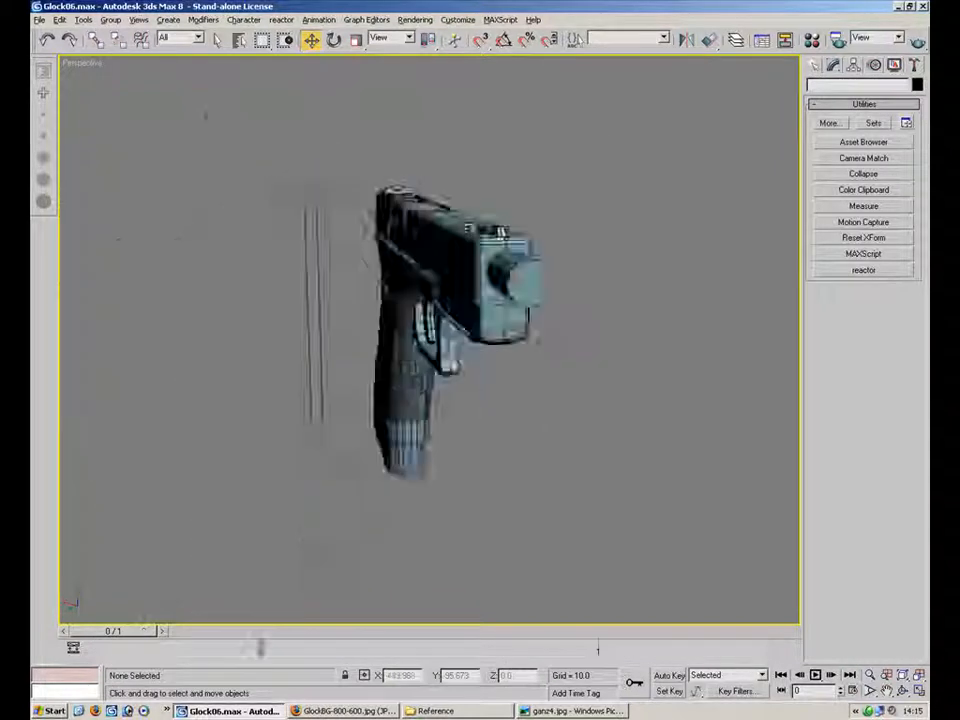